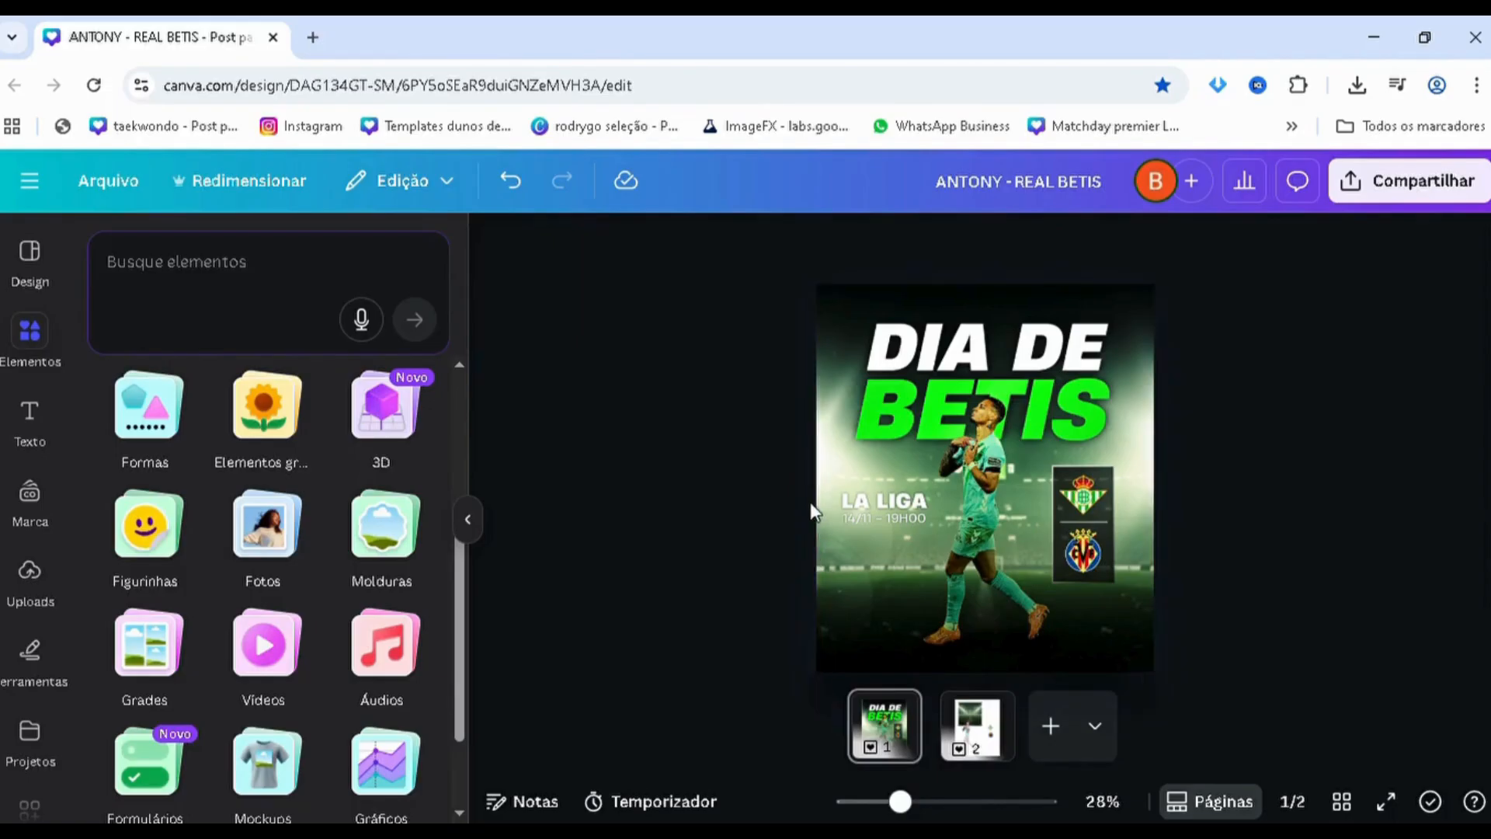
Add a blank page at the end of the design and view the finished poster on page 1
scroll(728, 443, "down", 2)
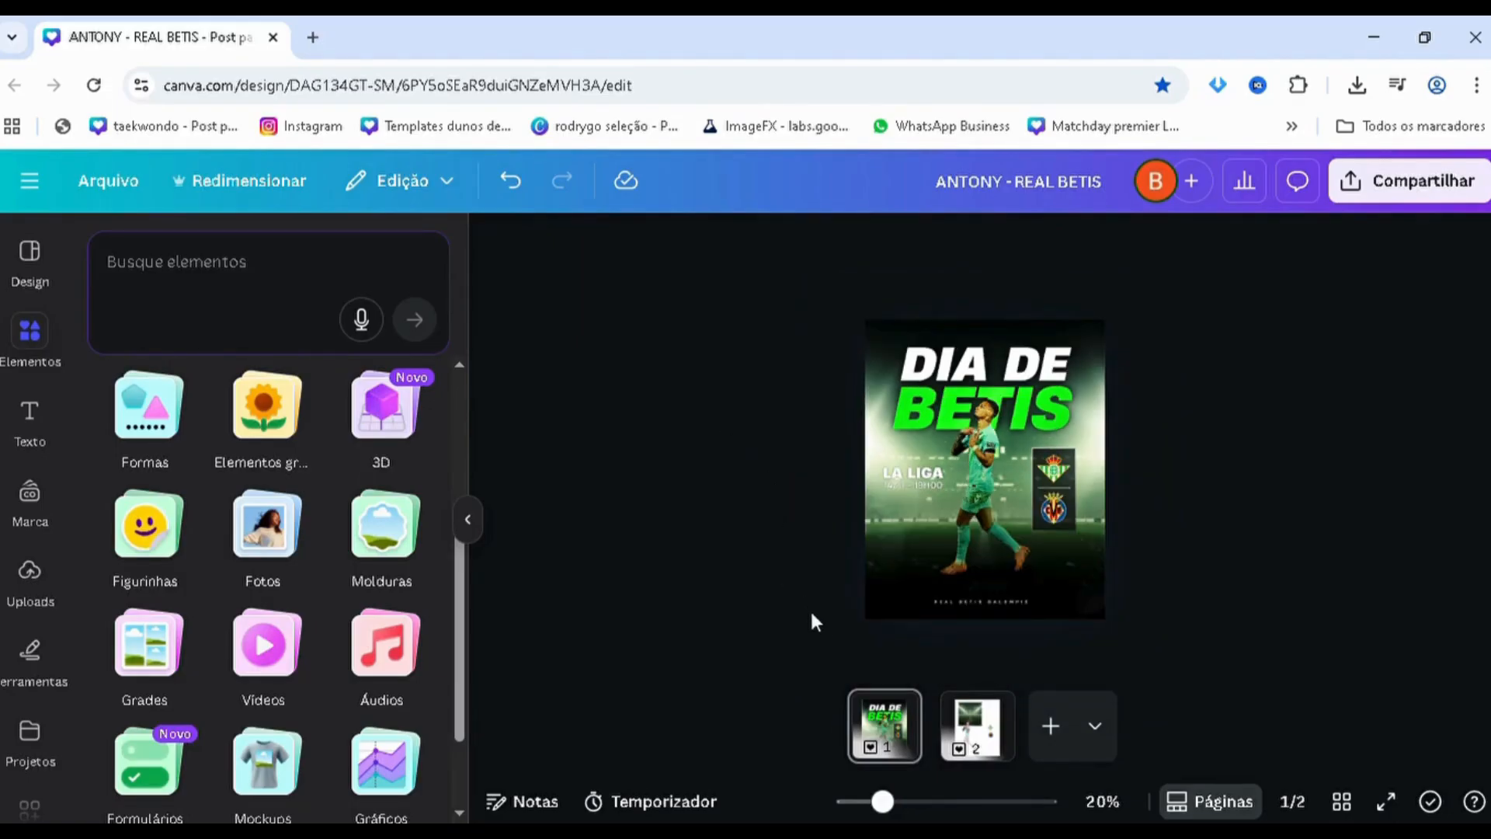
left_click(1053, 753)
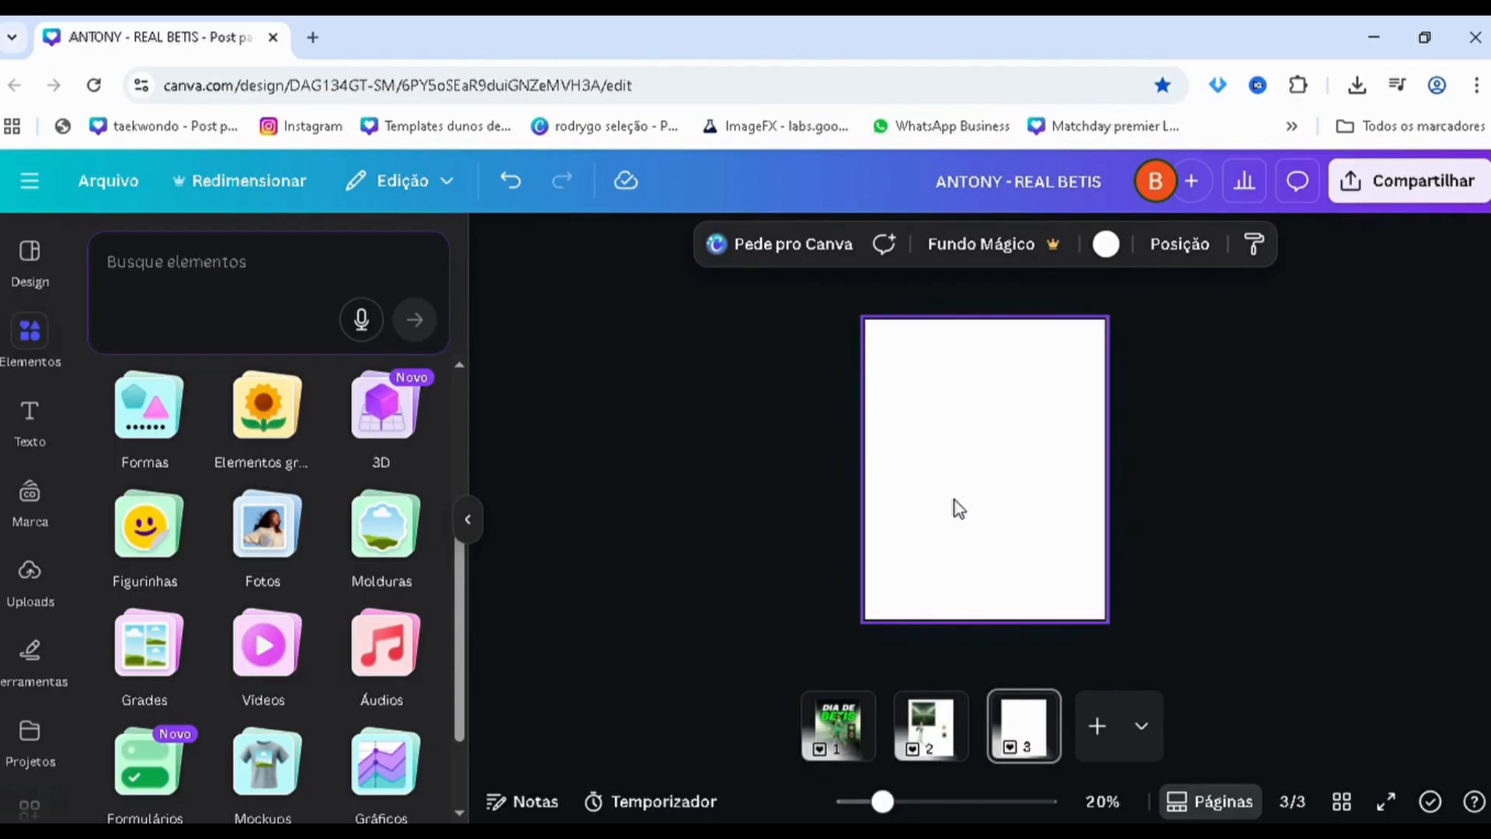
left_click(844, 749)
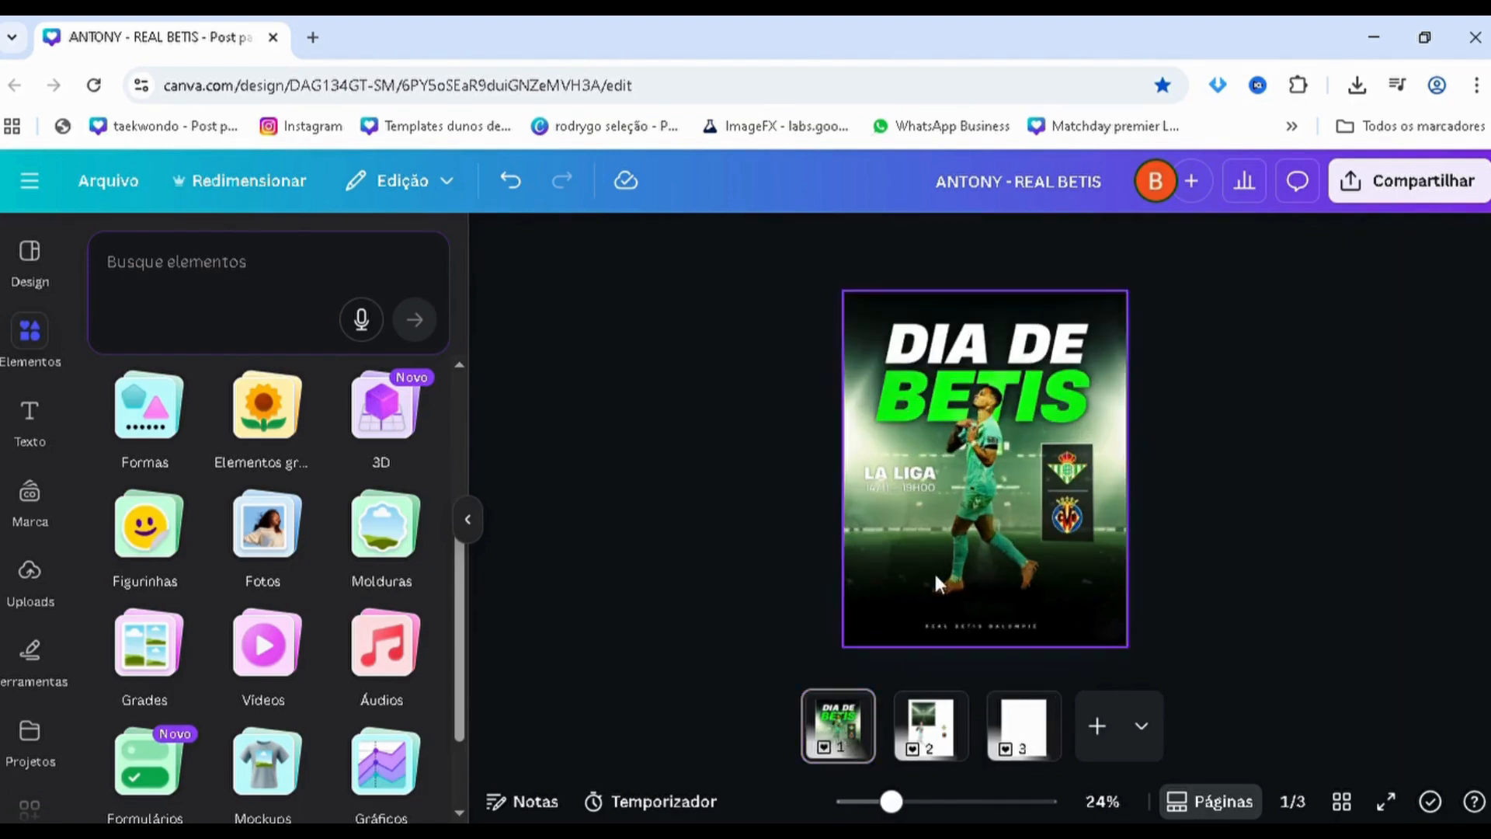
scroll(937, 403, "up", 1)
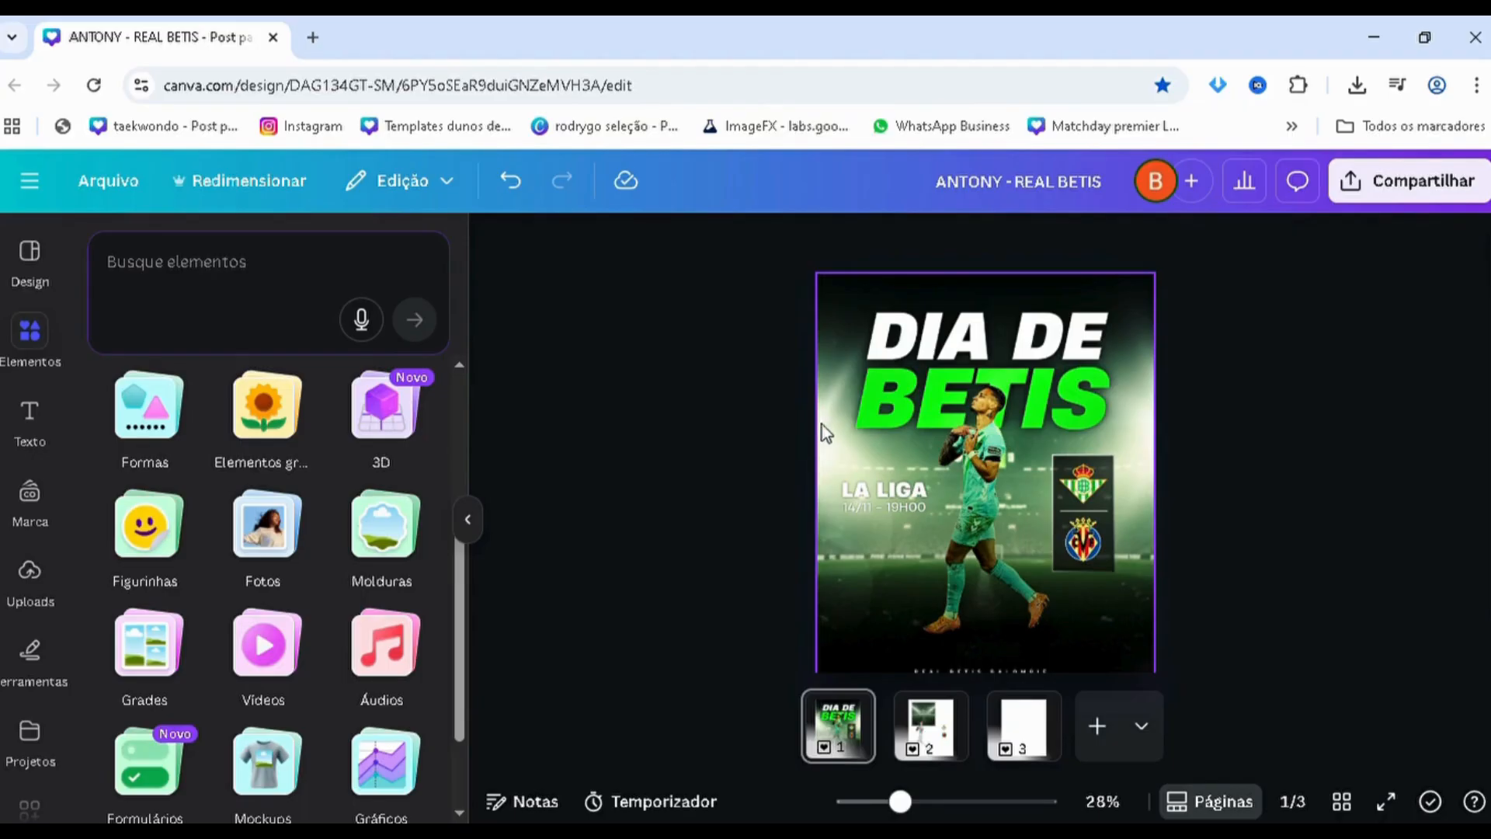
scroll(711, 572, "down", 2)
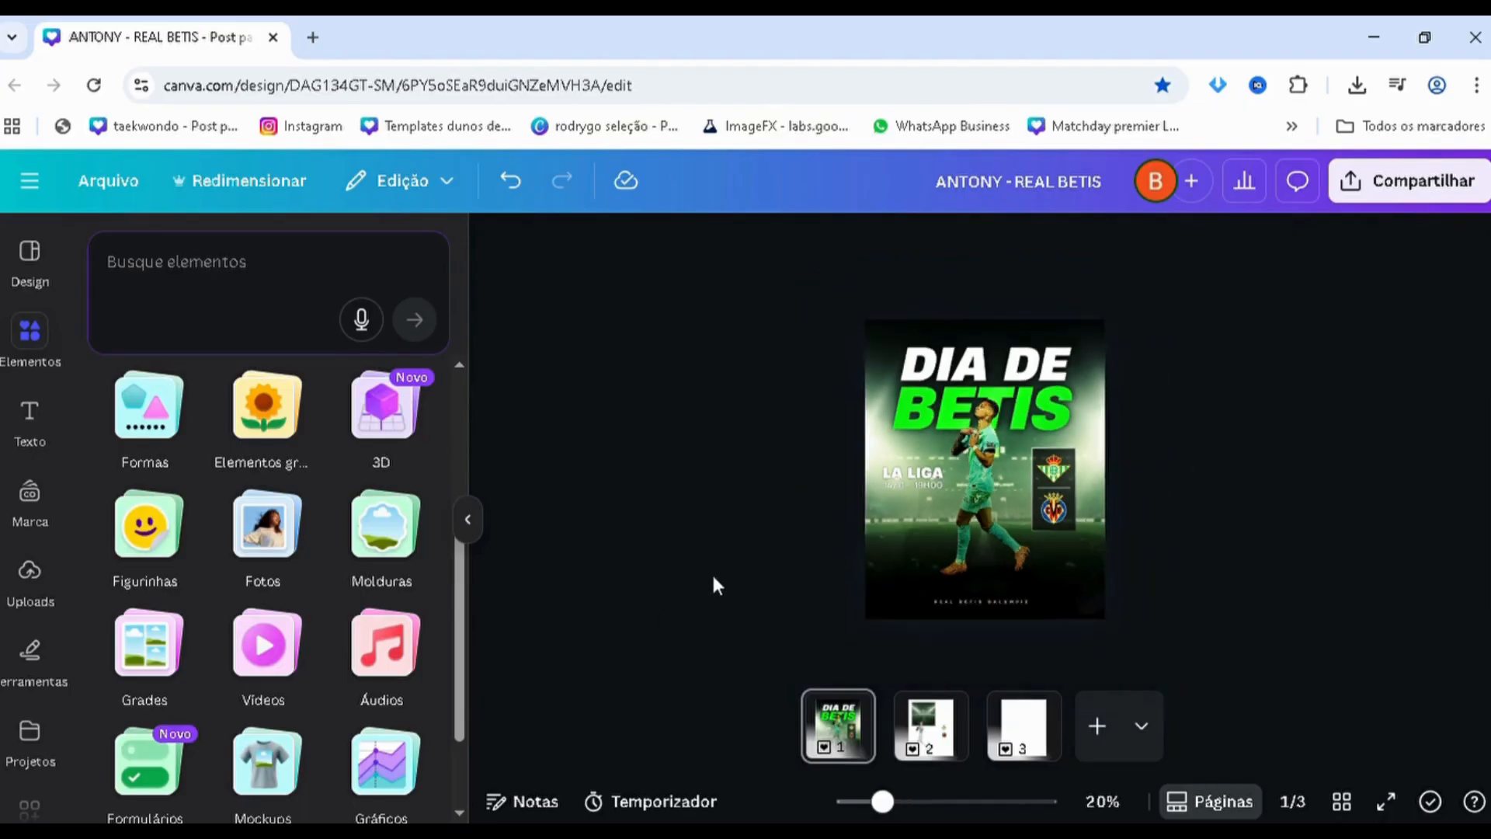
Copy the green stadium image from page 2 onto the blank page 3
left_click(1030, 744)
left_click(930, 730)
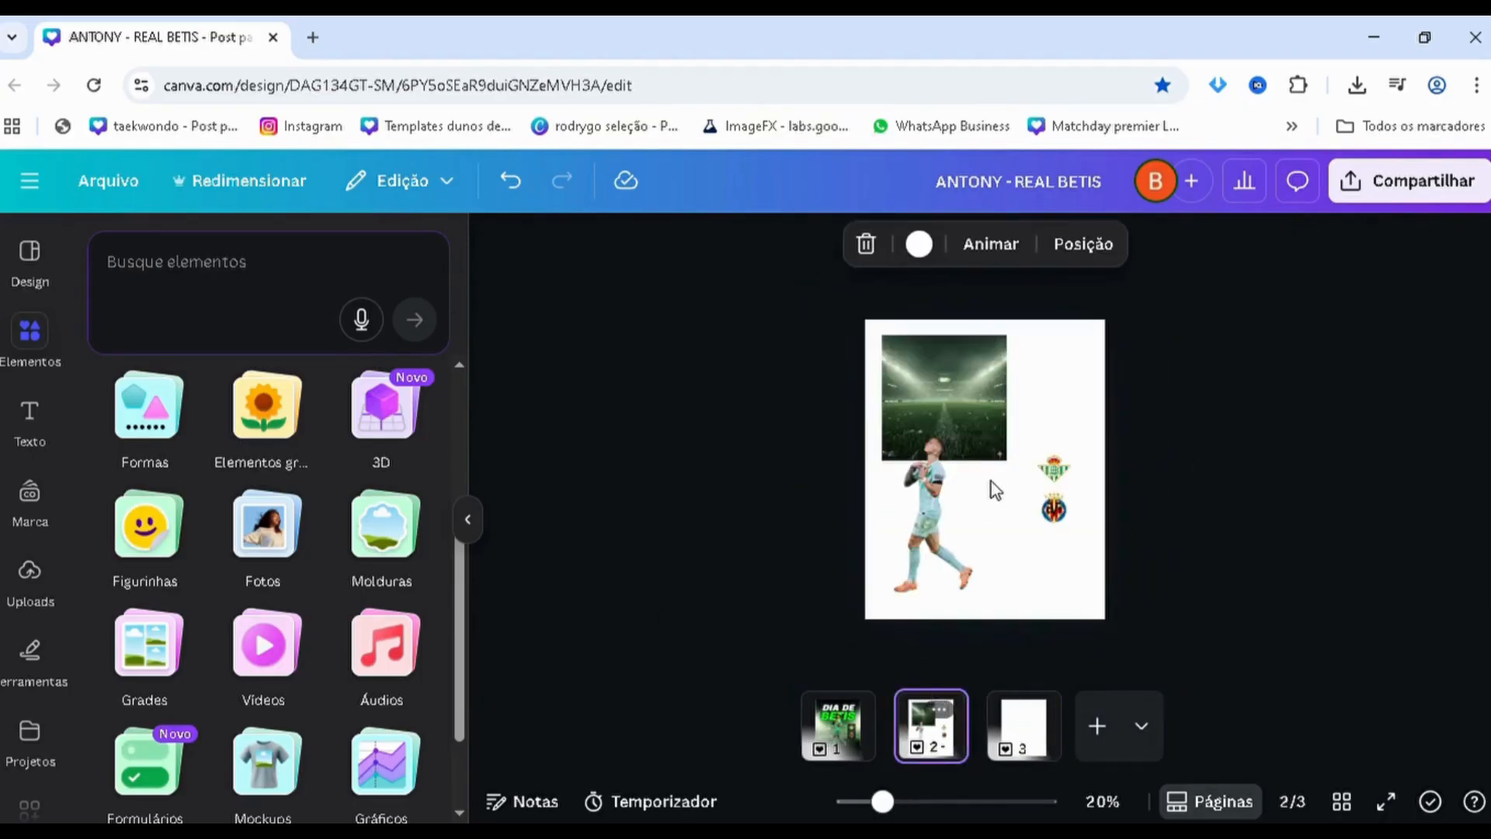
left_click(951, 450)
left_click(985, 385)
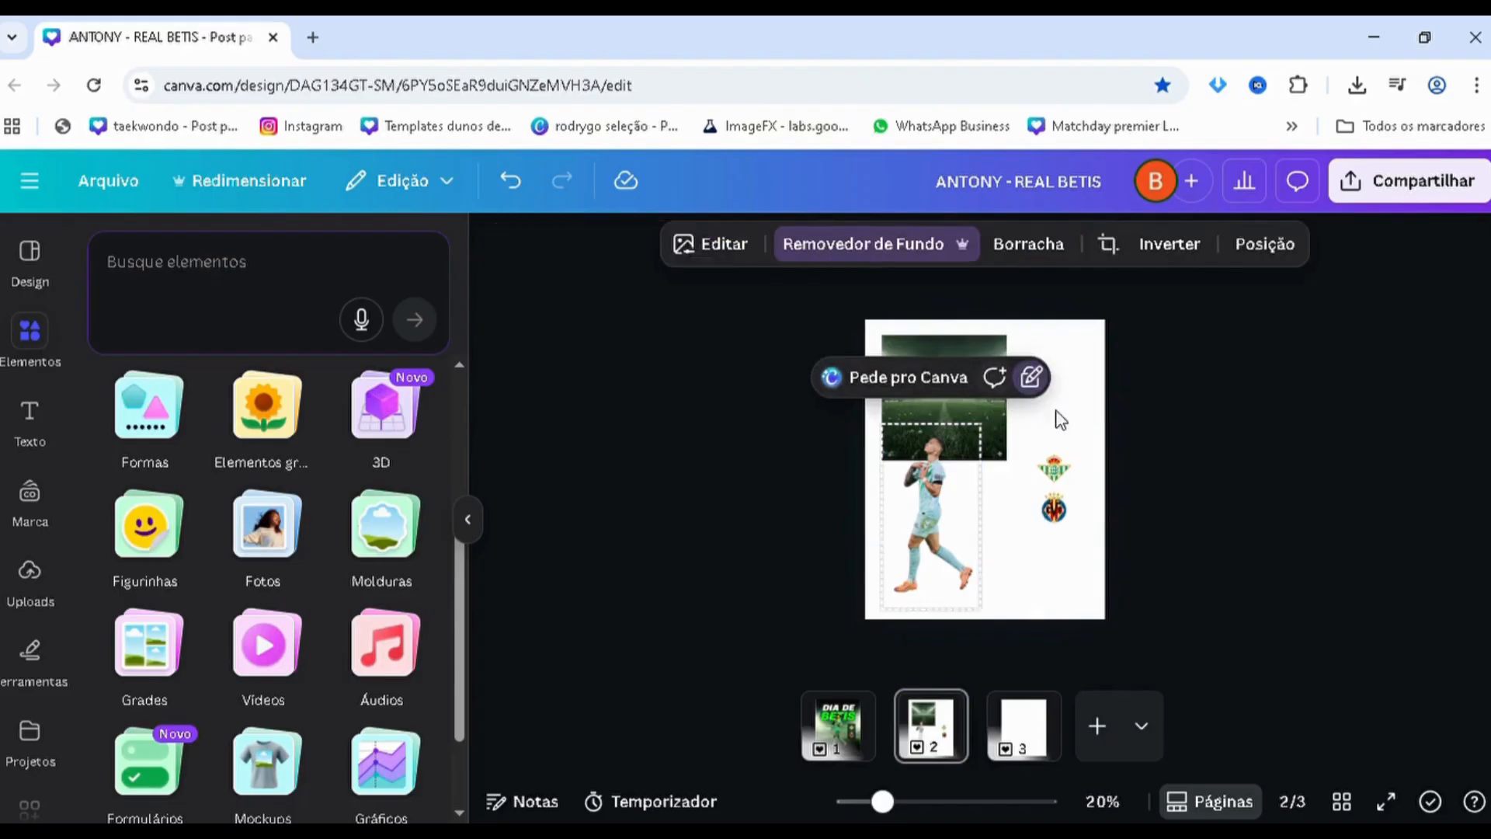
key("ctrl+z")
left_click(952, 348)
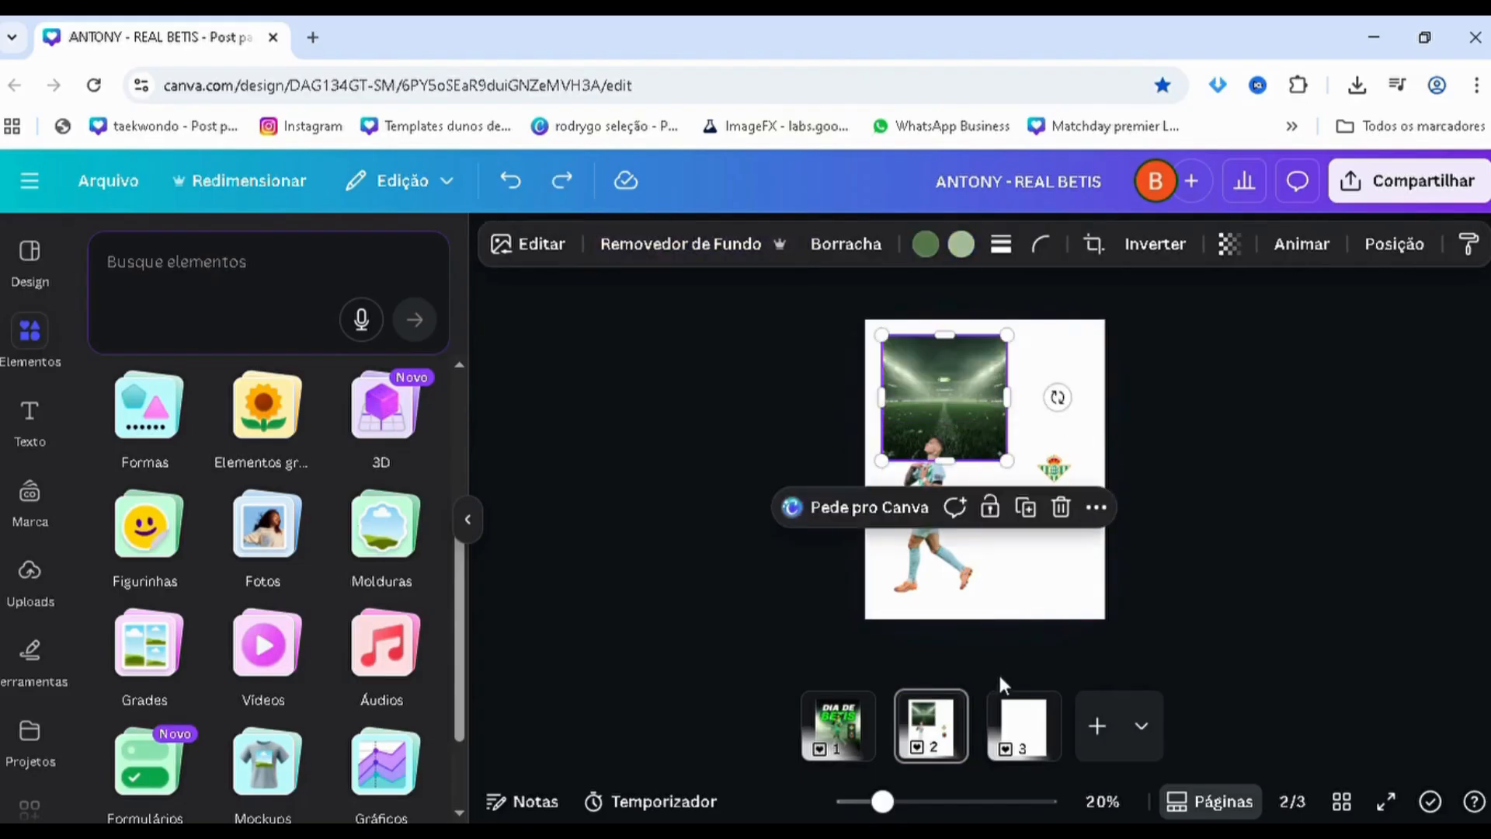
left_click(1022, 705)
key("ctrl+v")
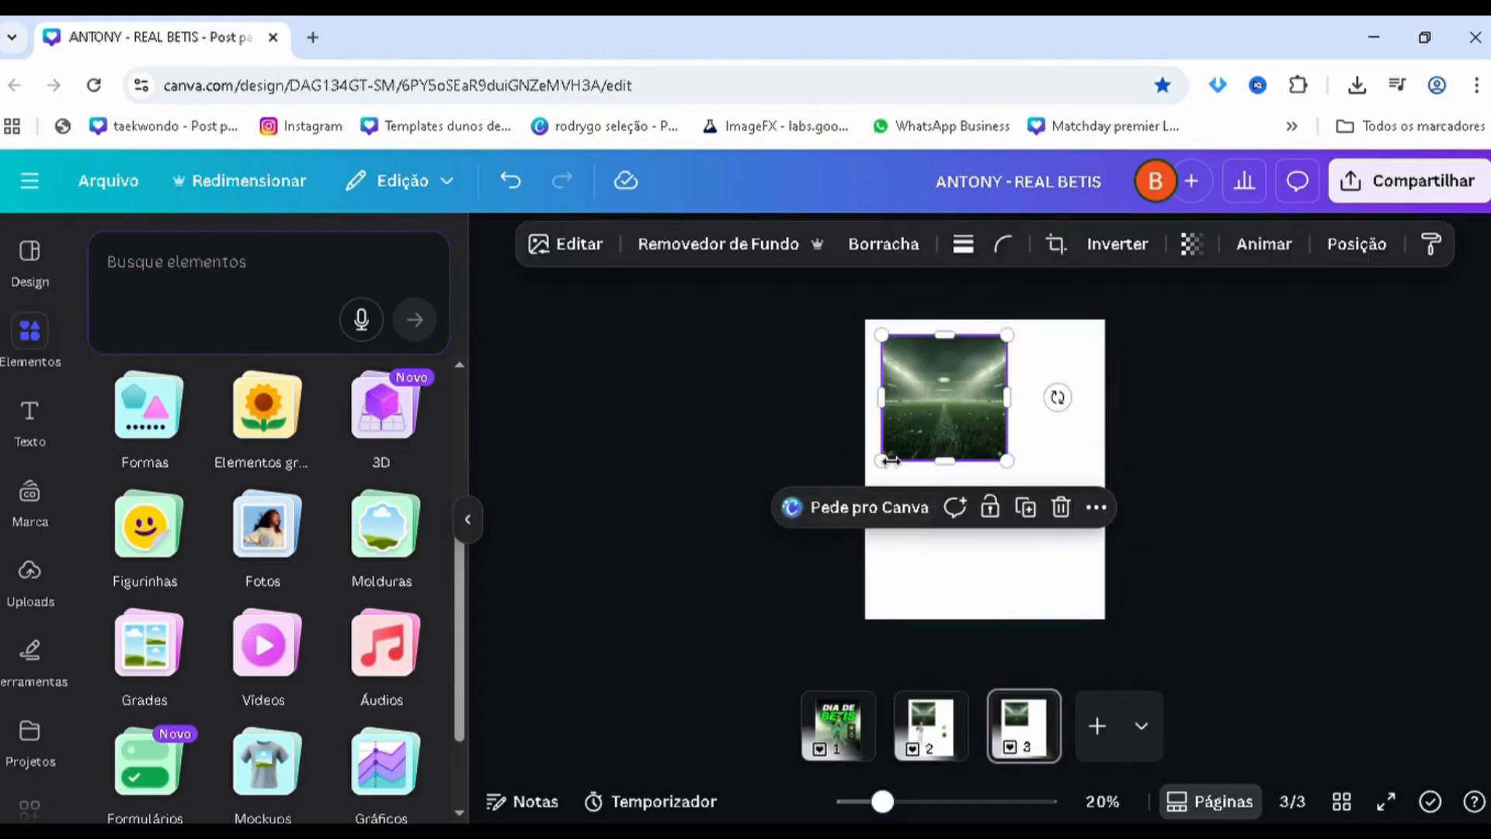
Enlarge and centre the stadium image so it covers page 3, and move that page to second position
left_click_drag(882, 460, 639, 674)
left_click_drag(823, 556, 984, 538)
left_click(844, 746)
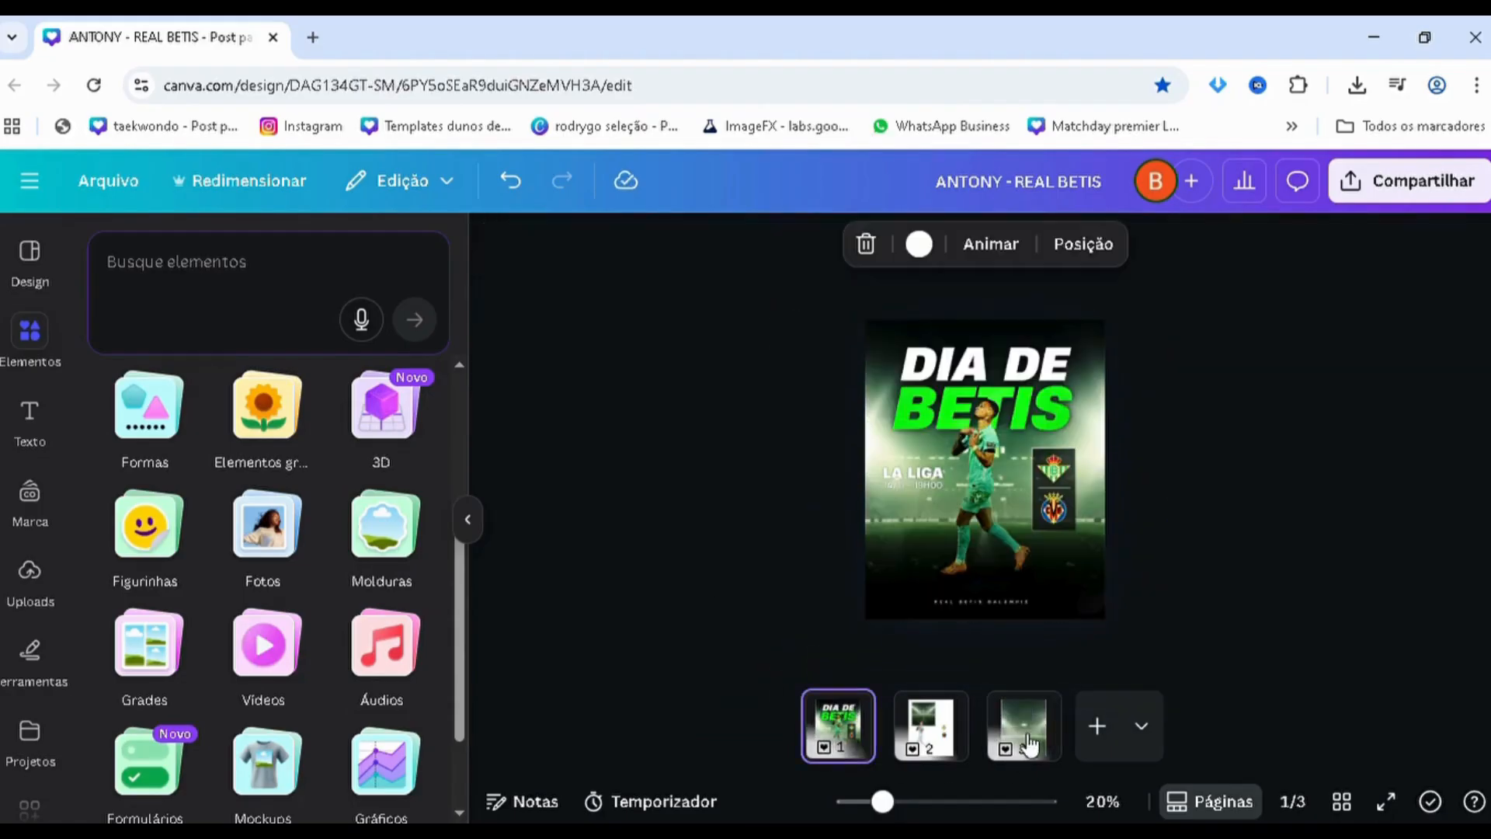
left_click(1018, 734)
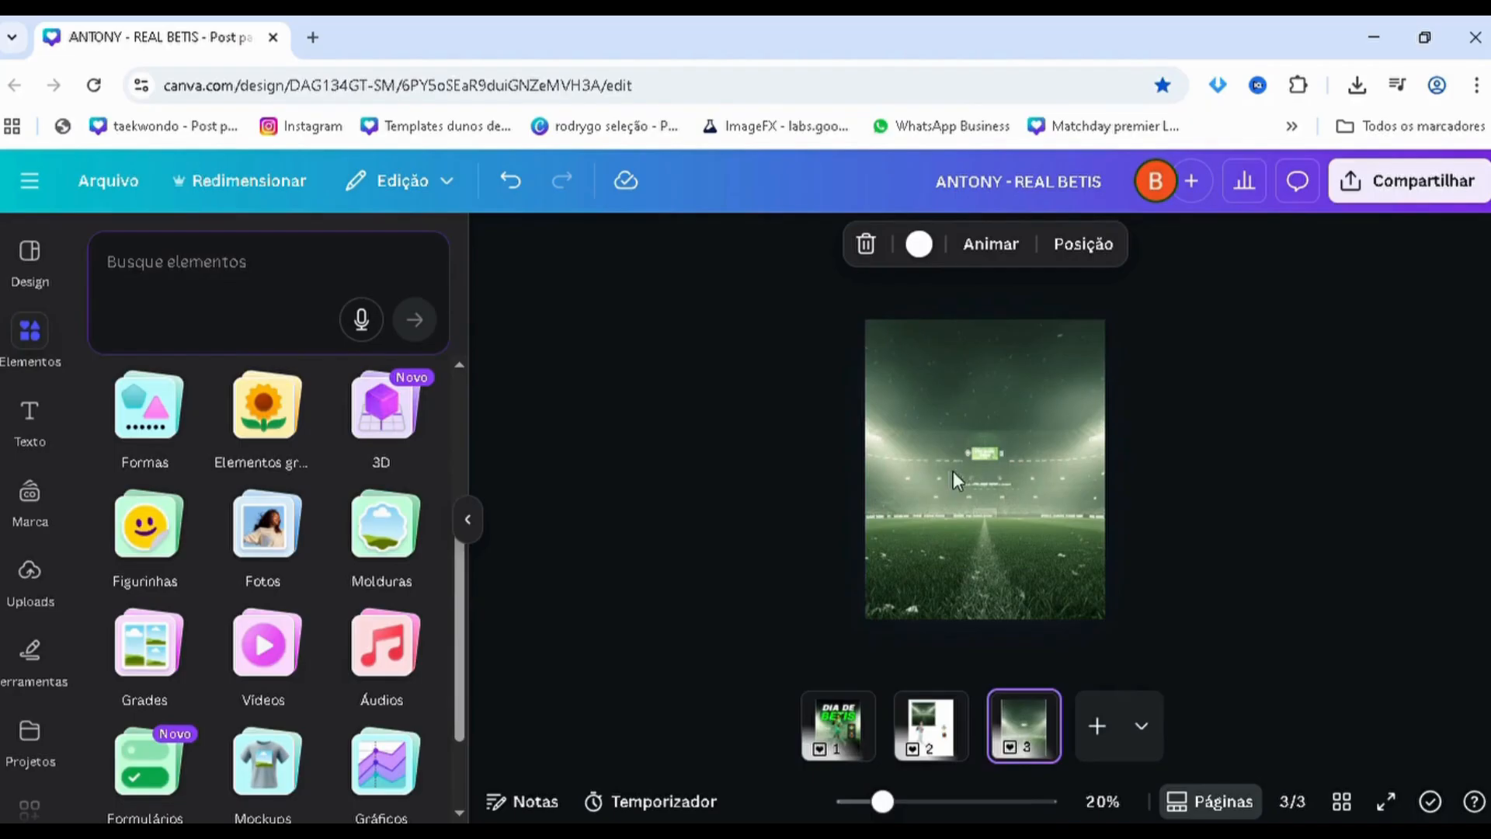
left_click(837, 722)
left_click(1009, 742)
left_click_drag(1009, 741, 928, 730)
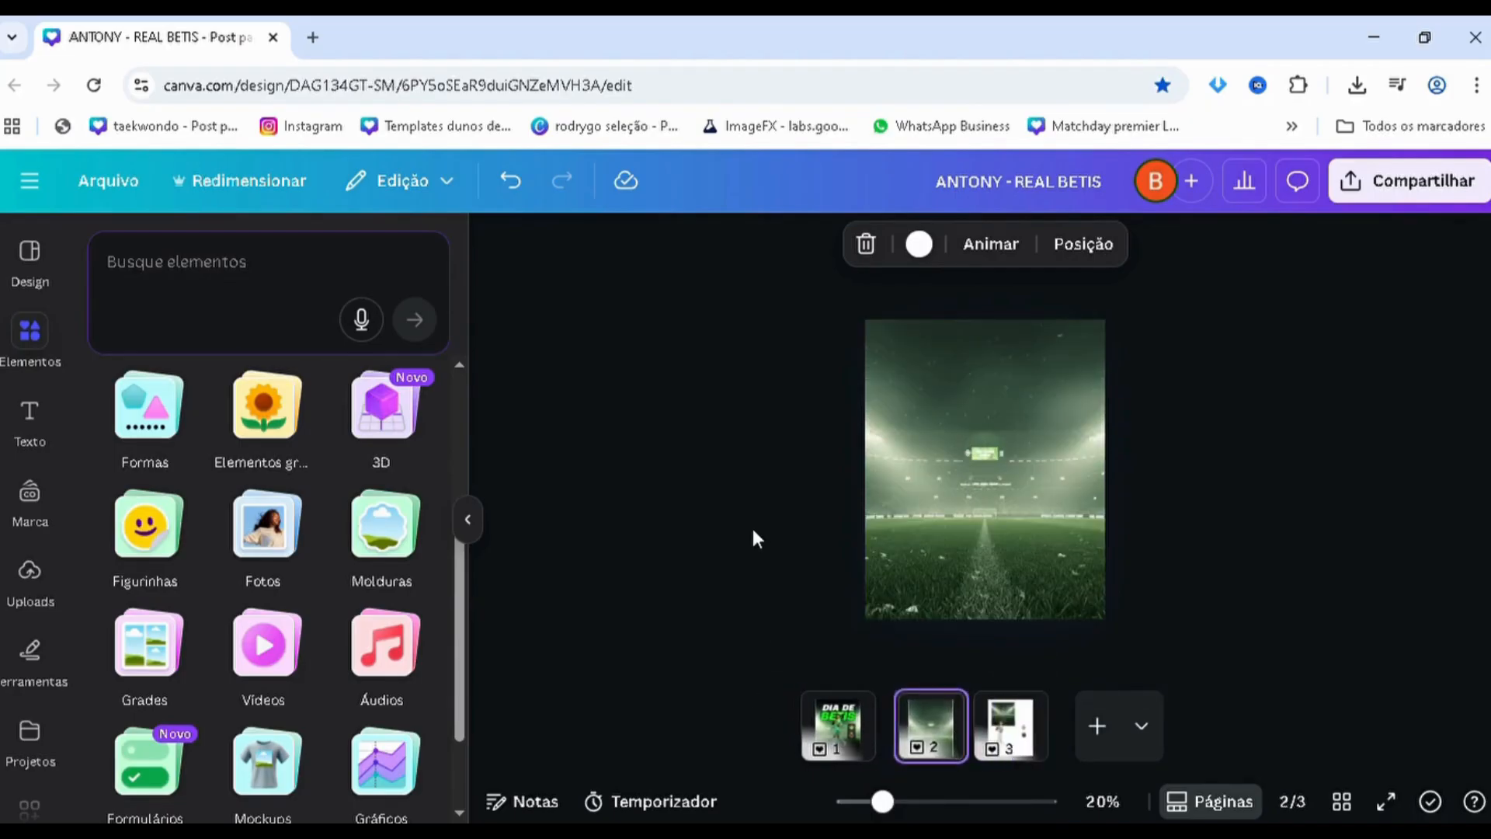
Add a square shape on top of the stadium image and fill it with black
left_click(127, 411)
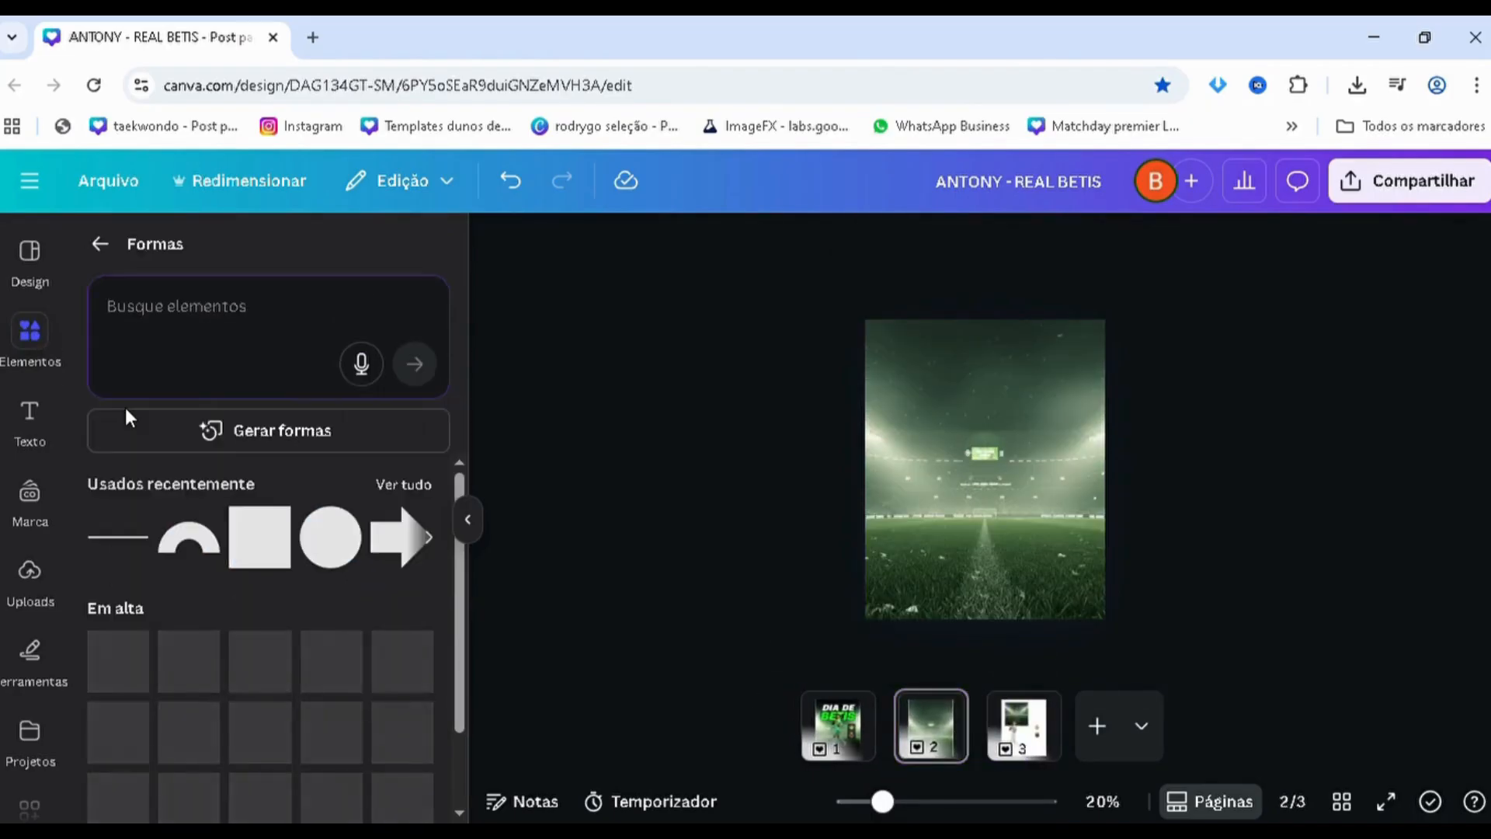
left_click(259, 536)
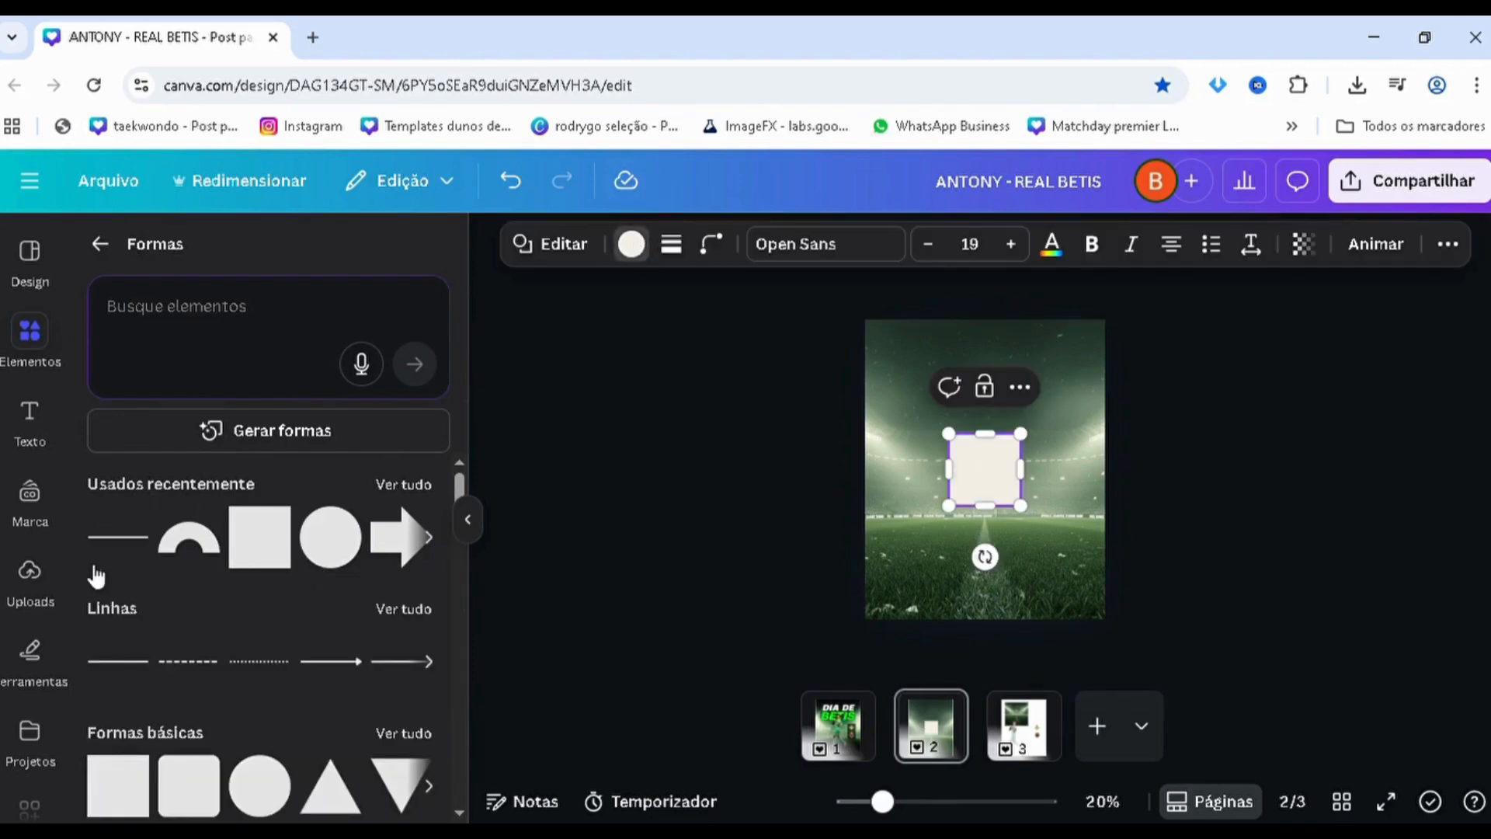
left_click(208, 407)
Change the square's fill to a gradient from black to transparent, with the second colour #000000 at 0% opacity
left_click(108, 407)
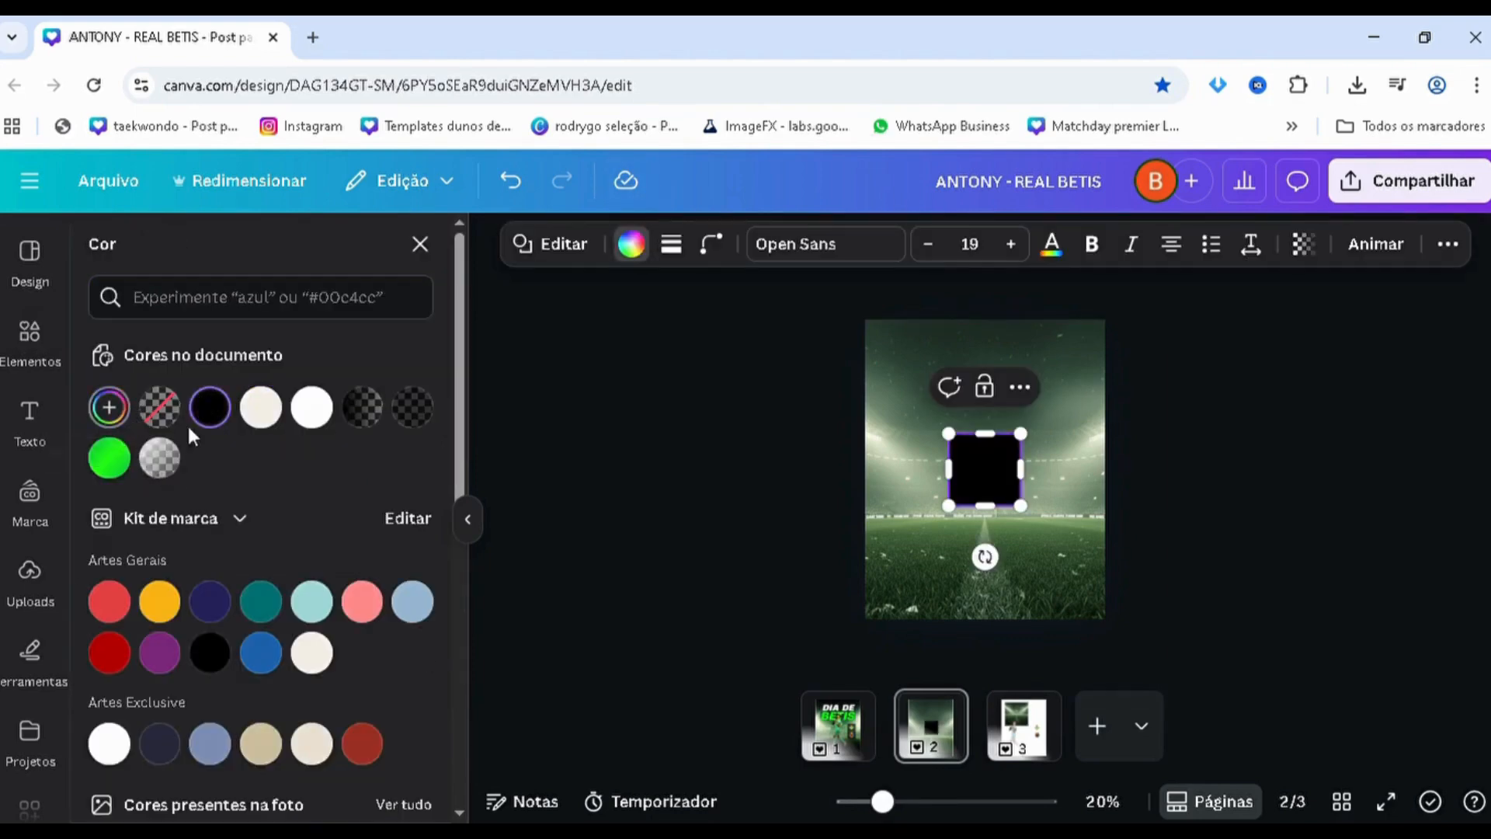
left_click(339, 467)
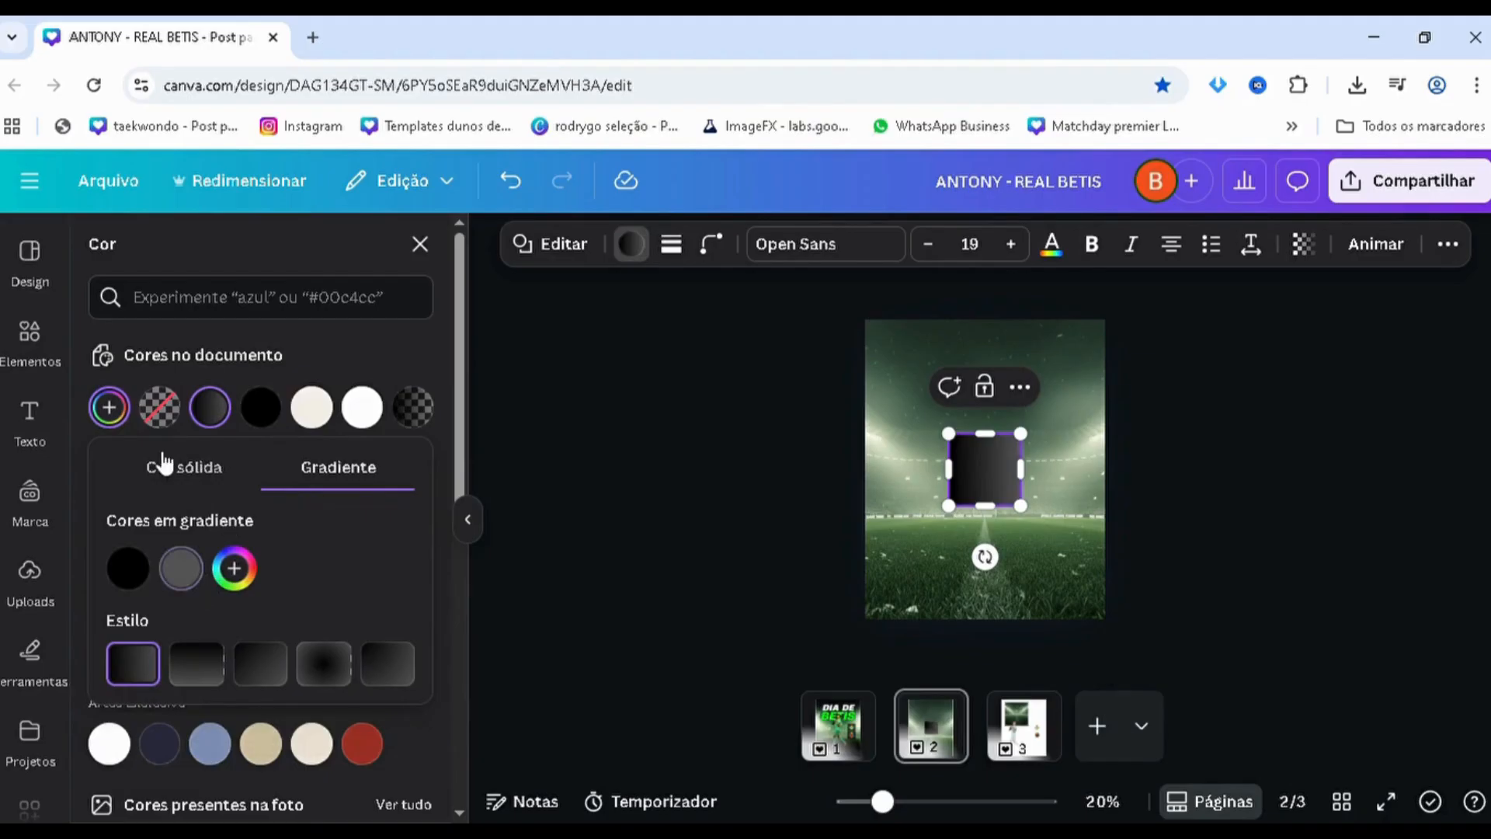
left_click(181, 568)
left_click_drag(183, 363, 4, 463)
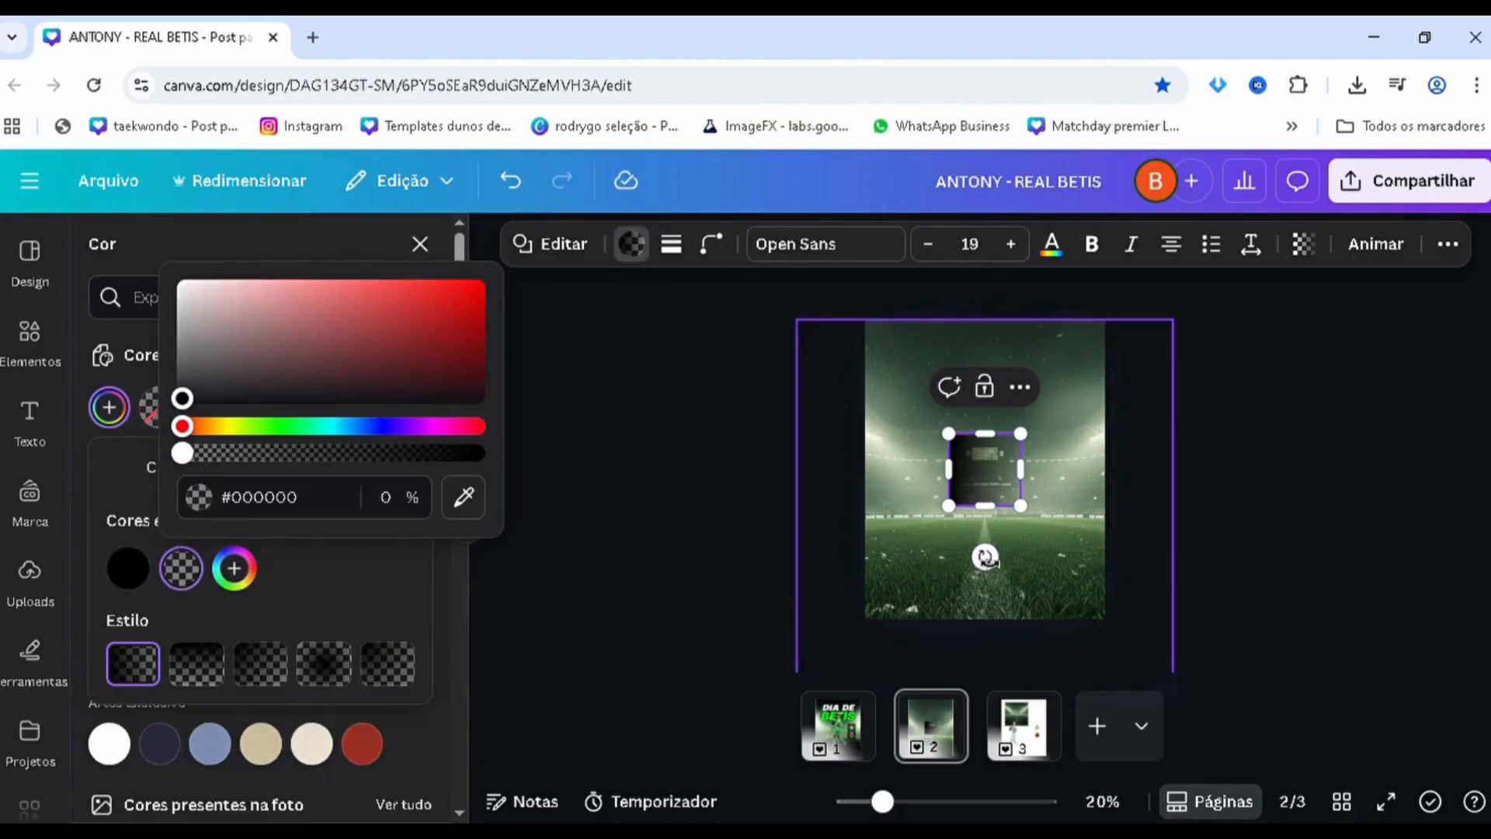
Rotate the gradient square so its dark edge faces down, widen it past the page edges and stretch it over the lower half
left_click_drag(985, 556, 1195, 472)
left_click_drag(948, 471, 866, 471)
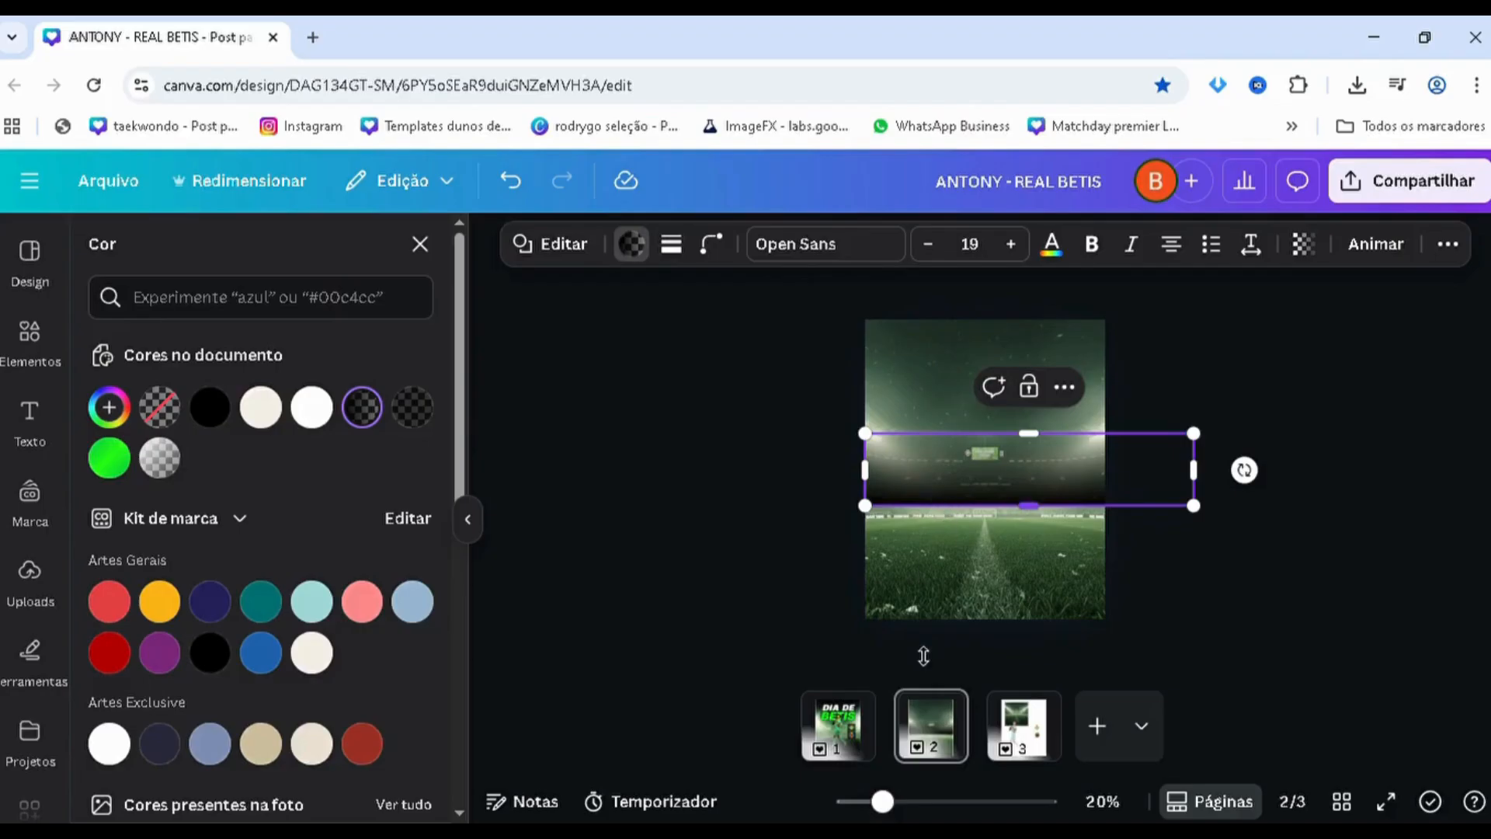
left_click_drag(1028, 506, 924, 646)
left_click_drag(954, 580, 916, 588)
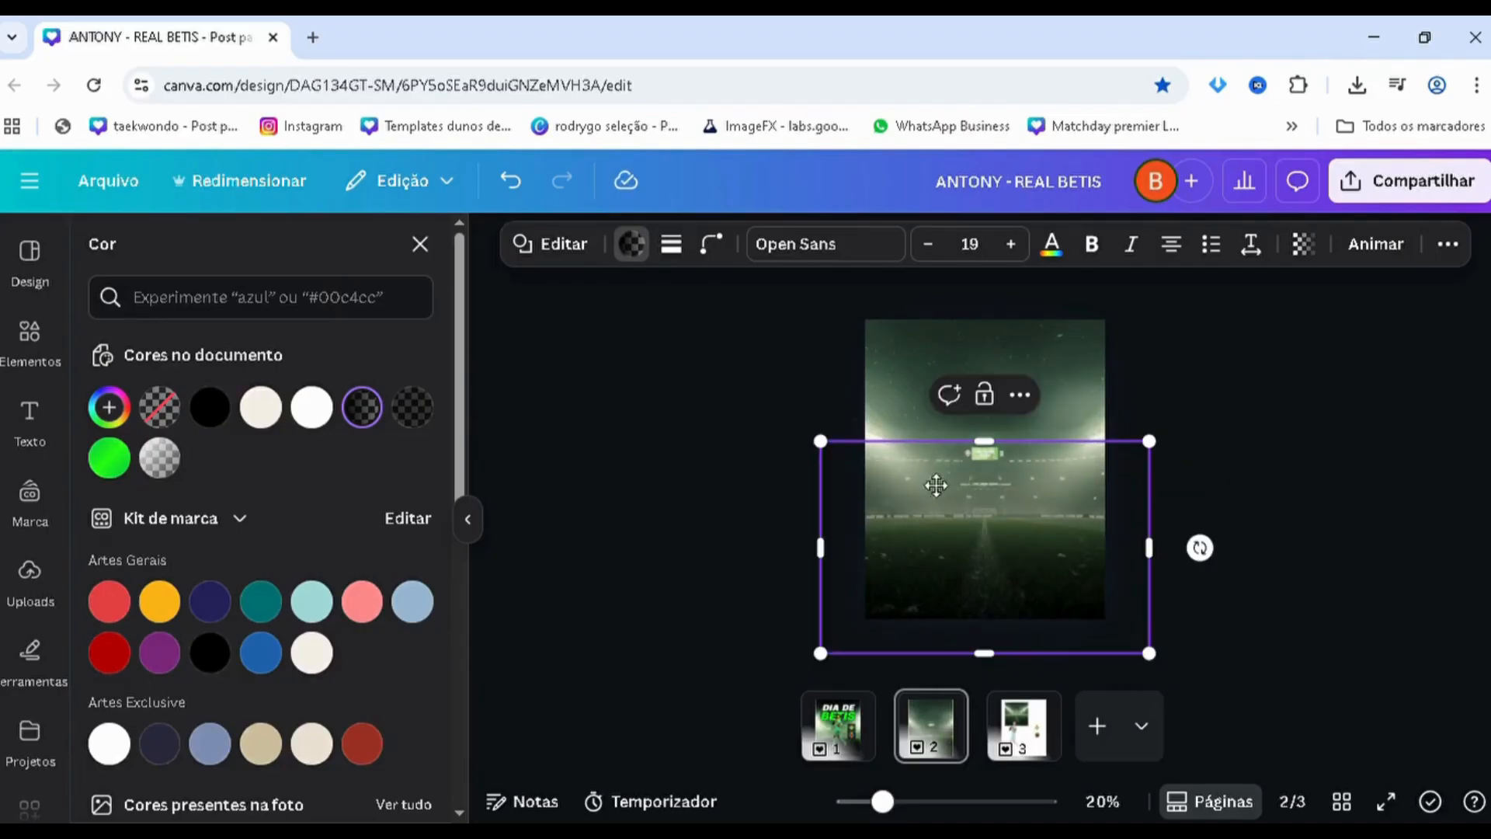
Duplicate the gradient, rotate the copy so its dark edge faces up, and place it over the page's upper part
left_click_drag(935, 486, 946, 363)
left_click_drag(1216, 434, 834, 442)
left_click_drag(918, 481, 916, 393)
left_click(596, 568)
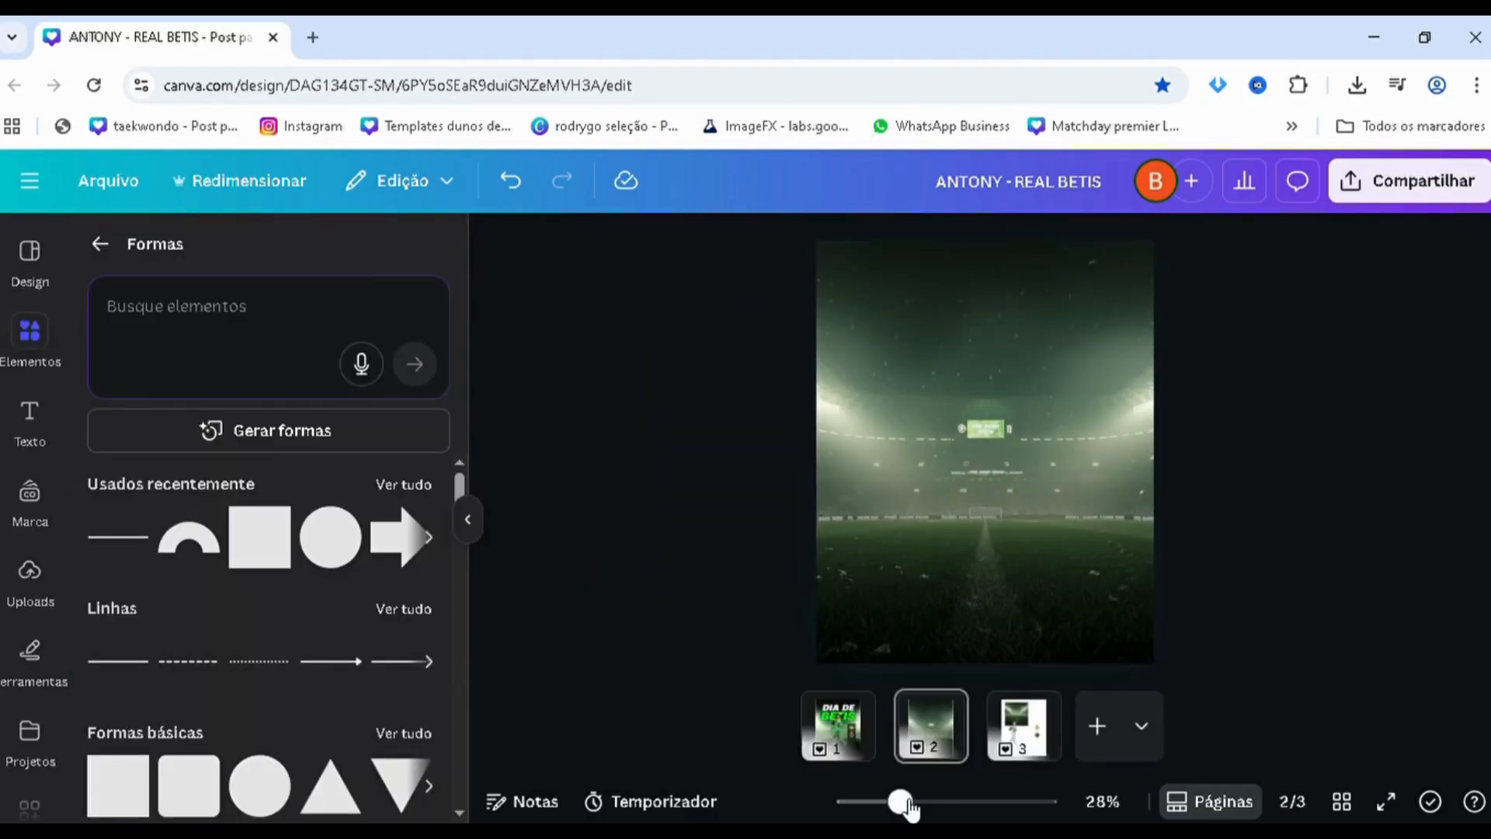
Copy the cut-out player image from page 3 onto the stadium background on page 2
left_click(1017, 730)
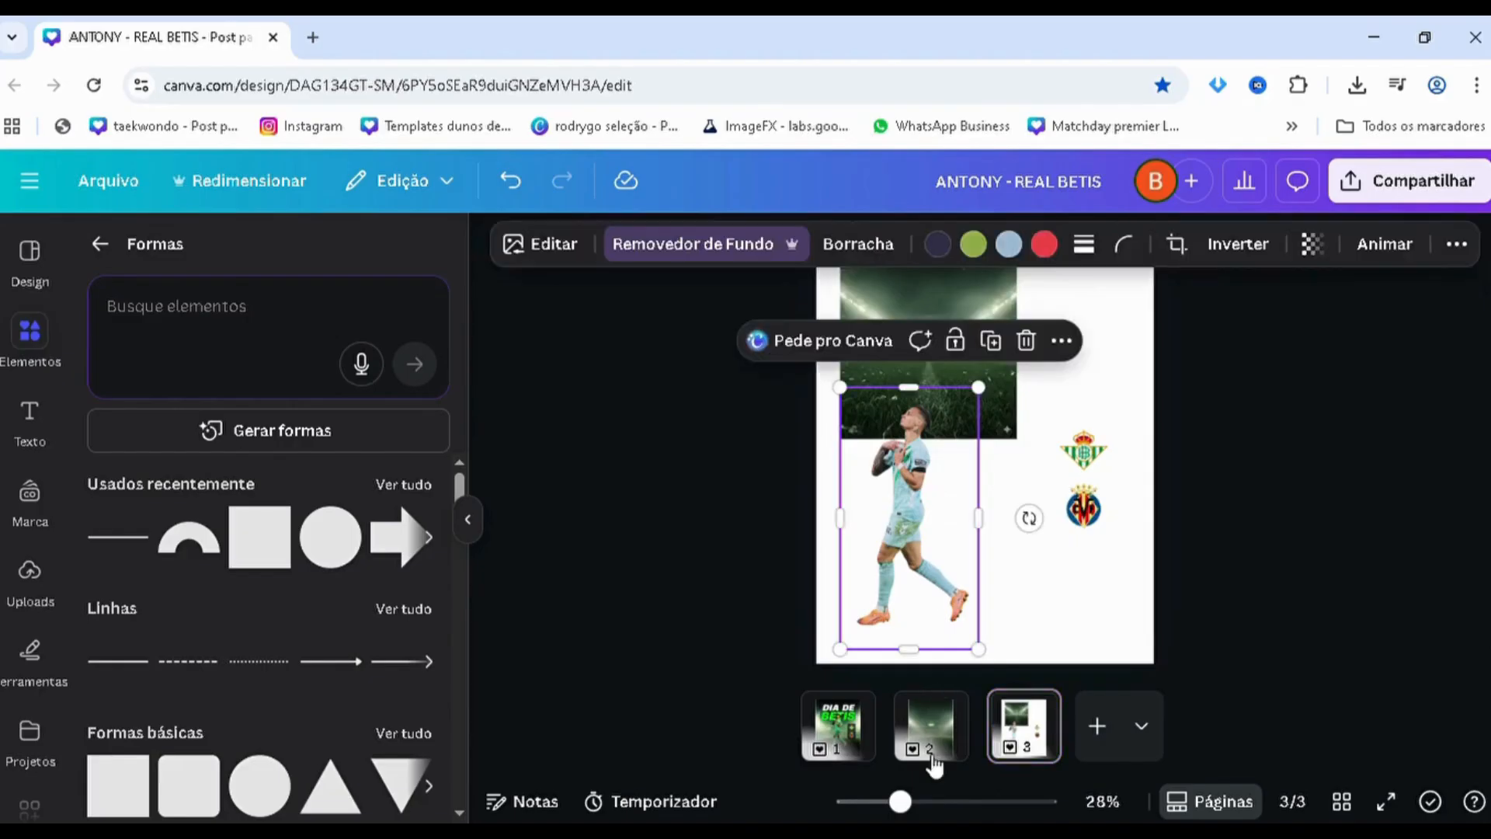
left_click(919, 747)
left_click(890, 424)
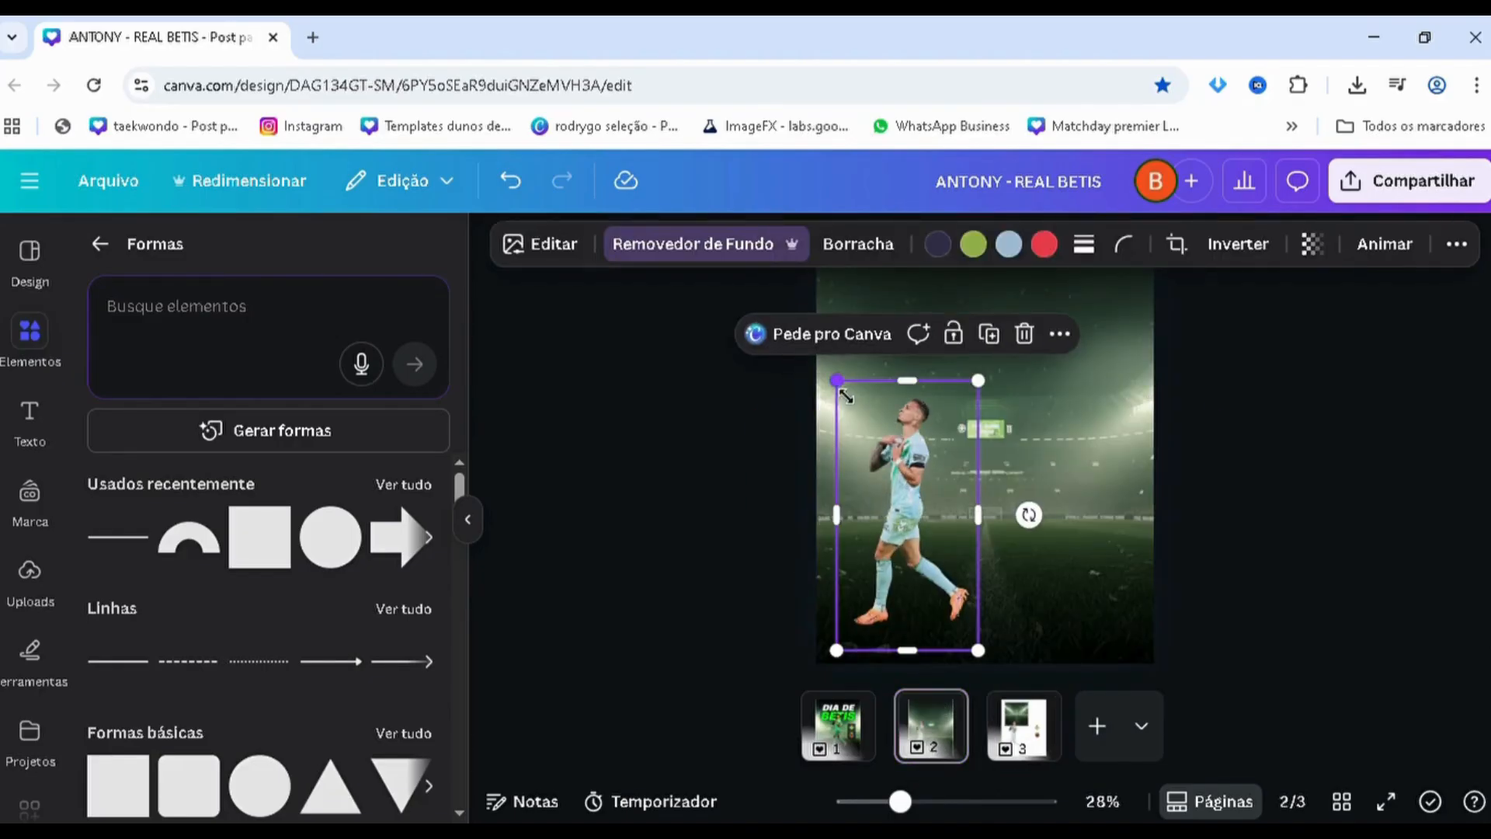
Enlarge the player image and move it to the centre of the stadium background
left_click_drag(841, 389, 763, 358)
scroll(685, 405, "up", 2, "ctrl")
scroll(685, 405, "down", 1)
scroll(685, 405, "down", 3, "ctrl")
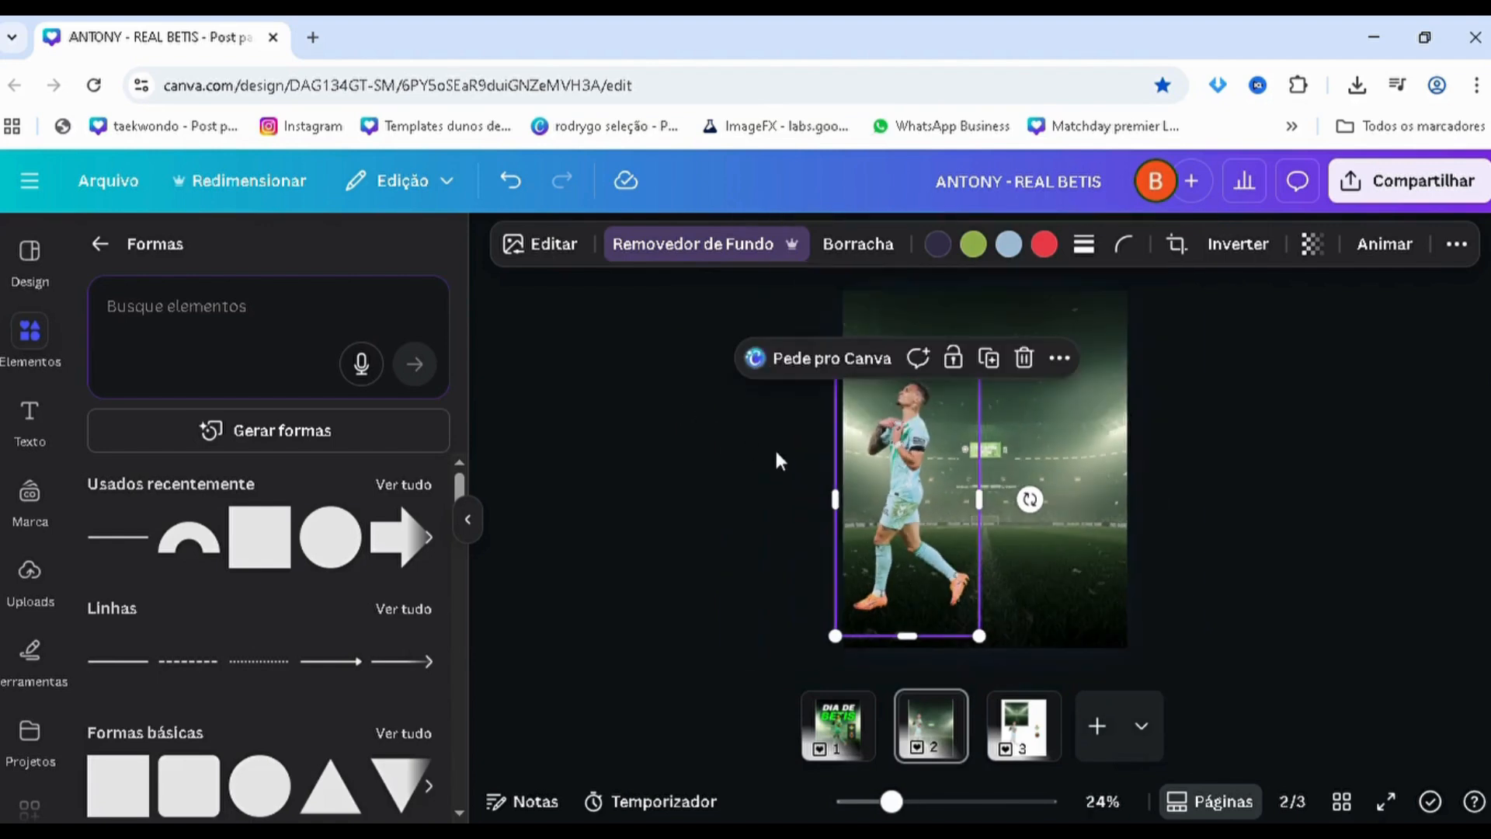
left_click_drag(945, 523, 1017, 500)
left_click(683, 506)
Compare the player's size and position on page 2 with the finished poster on page 1
scroll(683, 505, "up", 2, "ctrl")
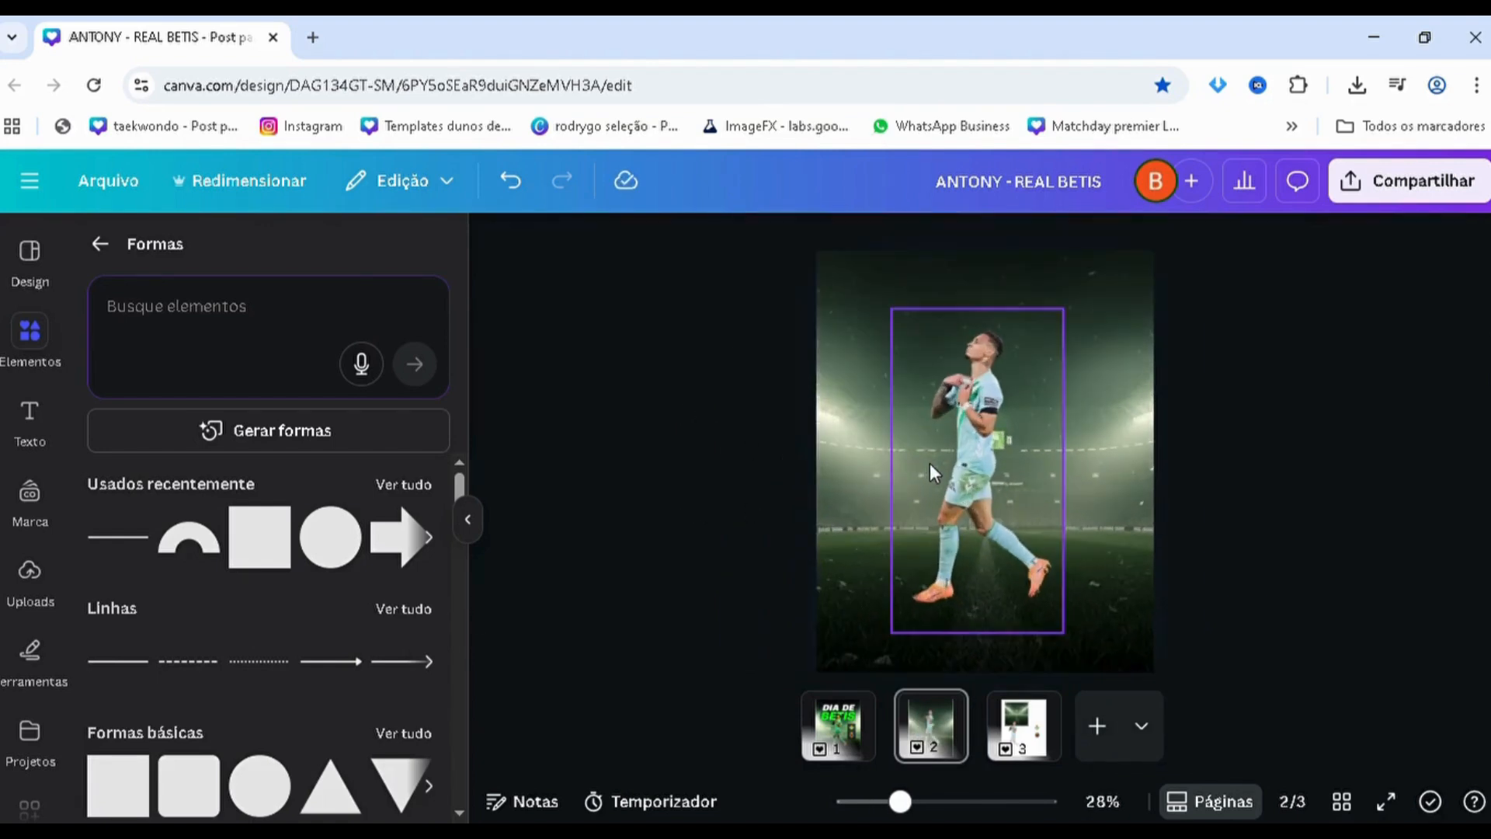
left_click(956, 482)
left_click(609, 509)
scroll(609, 508, "down", 2, "ctrl")
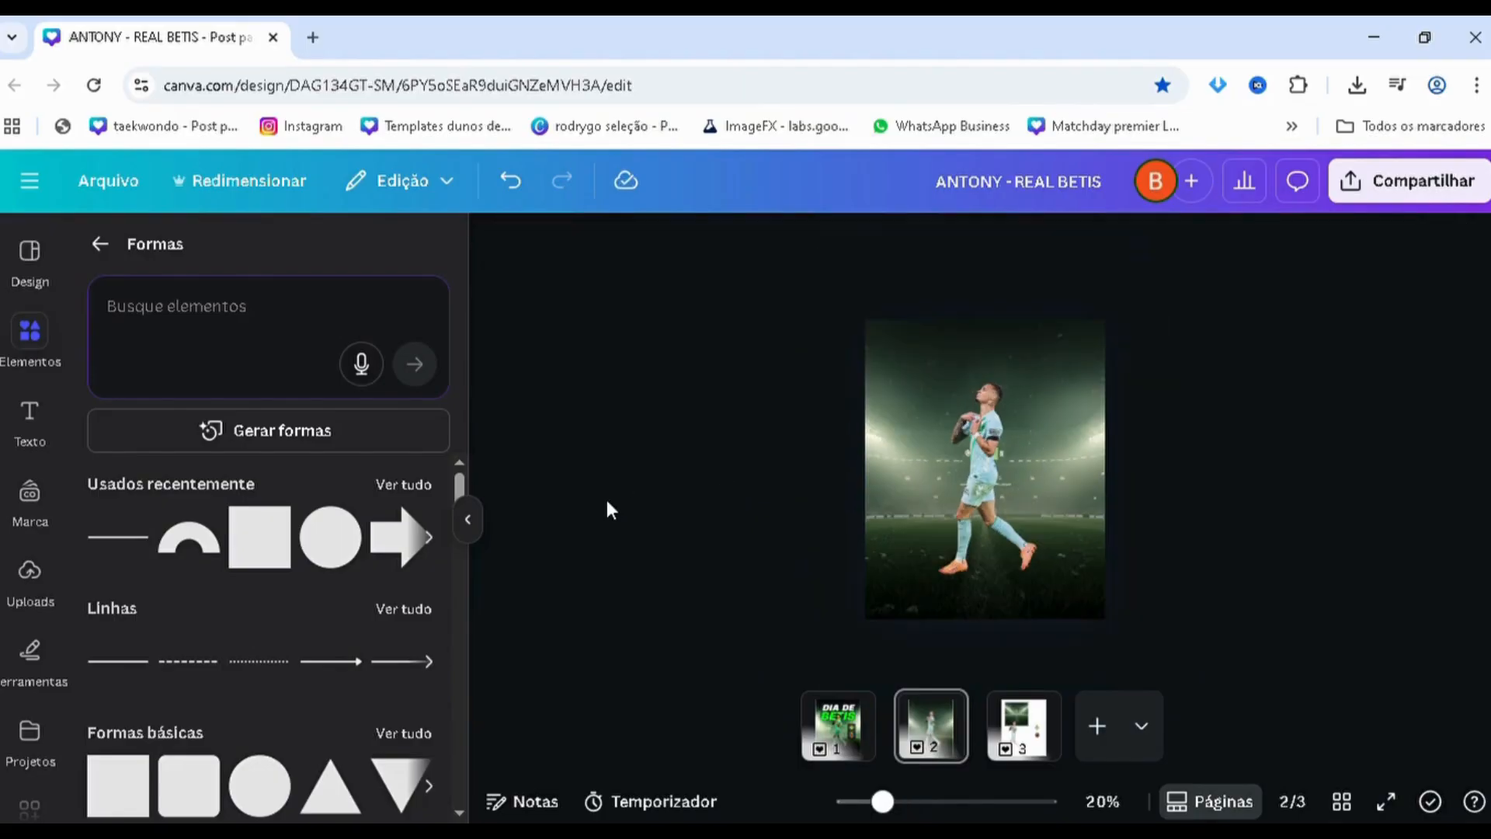
left_click(853, 754)
left_click(951, 737)
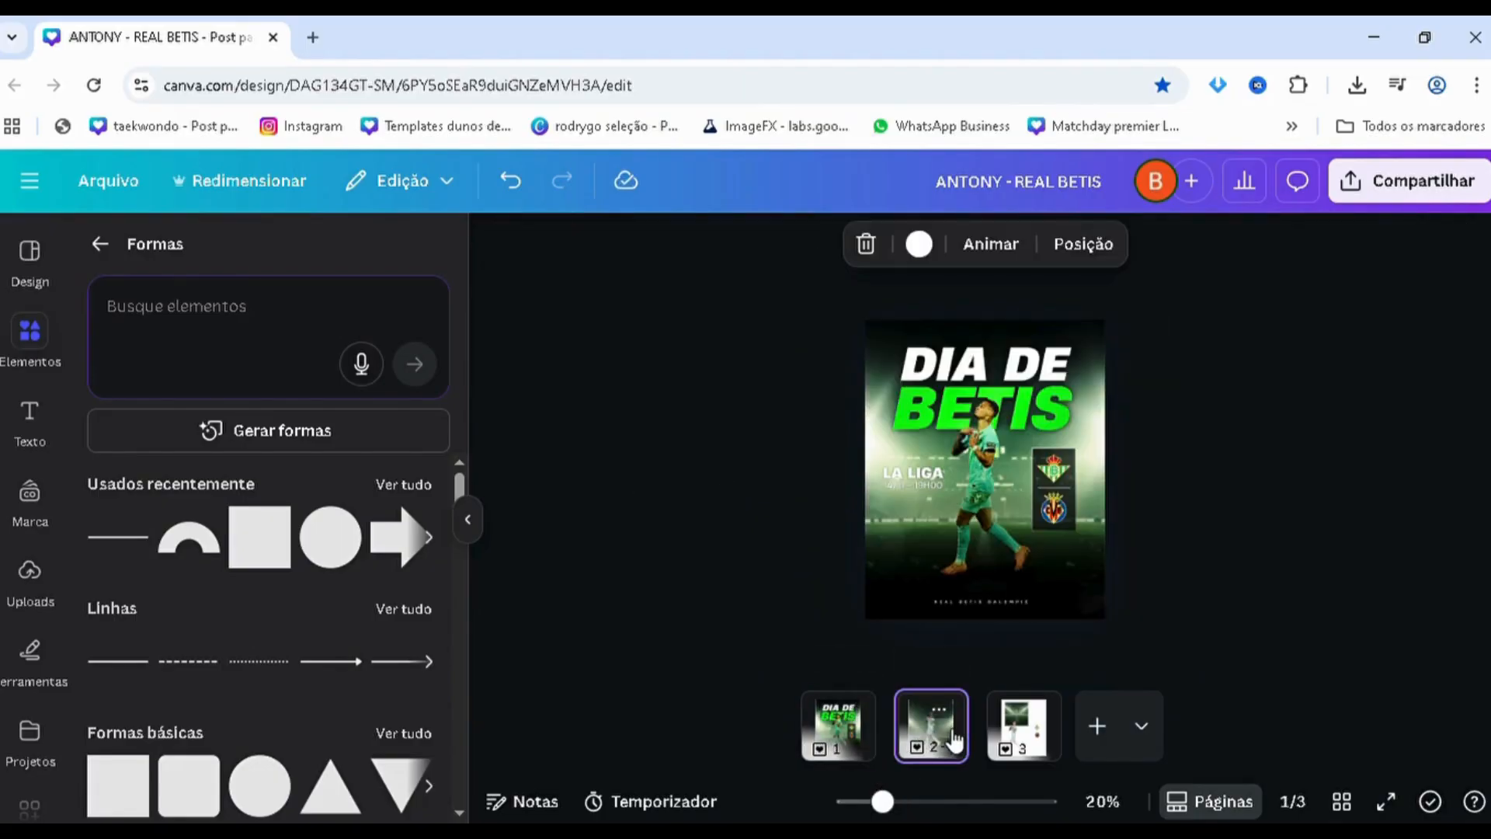
left_click(867, 732)
left_click(949, 741)
scroll(968, 466, "up", 2, "ctrl")
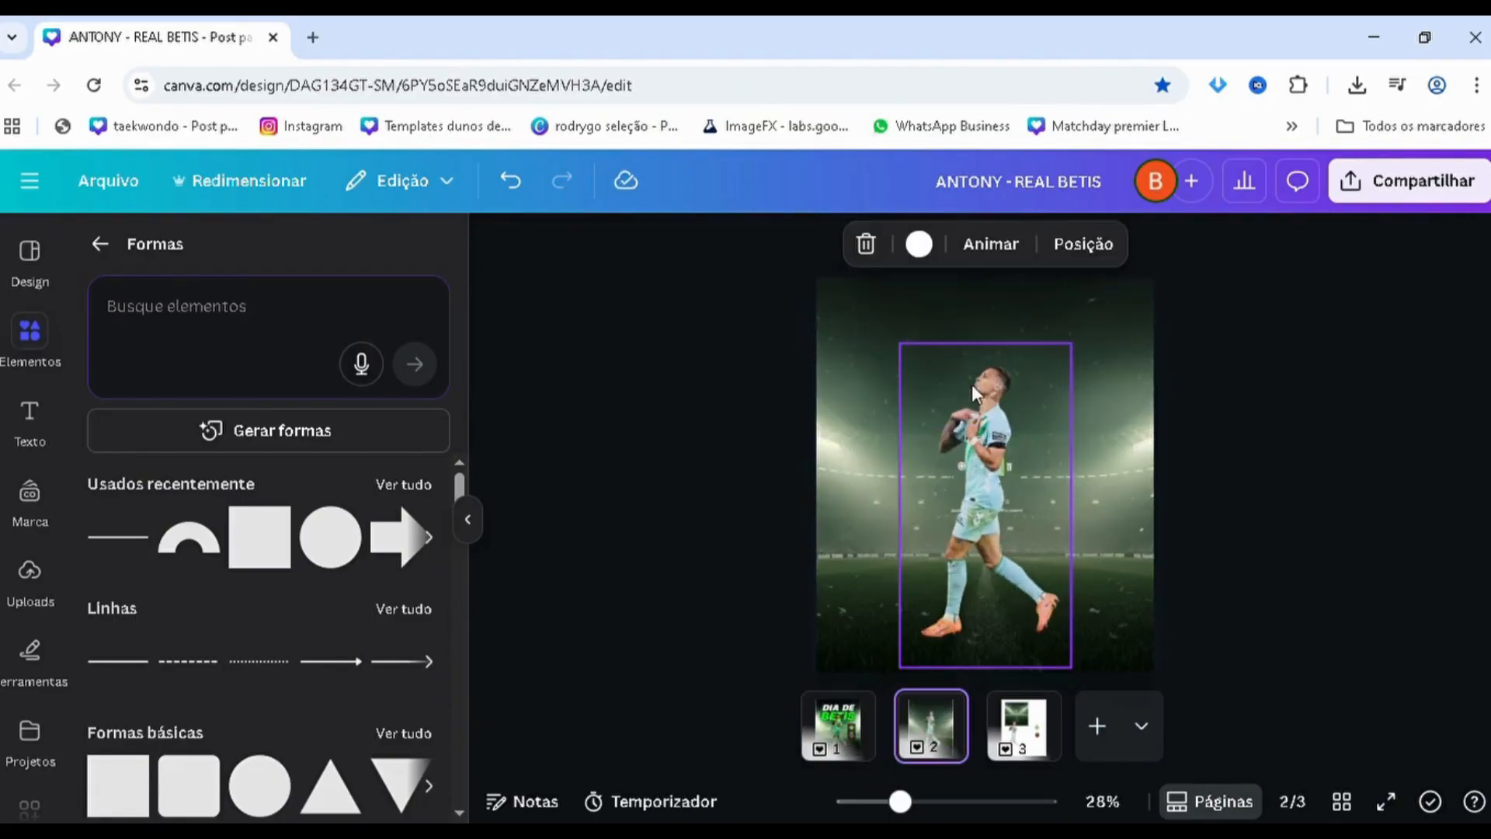
Shrink the player image slightly and shift it a little lower on the page
left_click(942, 410)
left_click_drag(900, 345, 914, 366)
left_click_drag(997, 544, 997, 548)
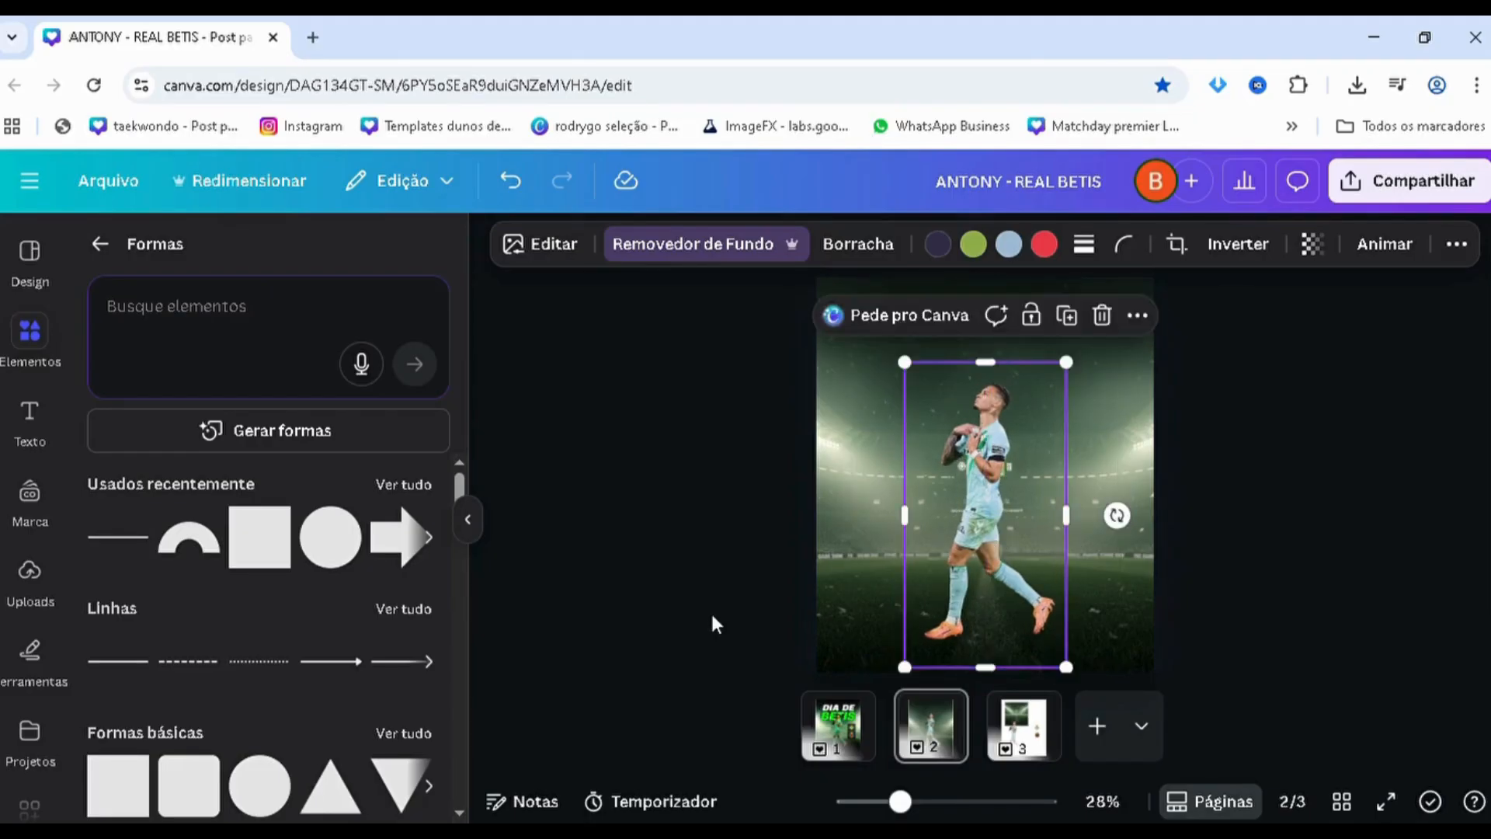
Adjust the player image's lighting on page 2, setting contrast to 28 and brightness to -20
left_click(872, 759)
scroll(750, 536, "down", 2)
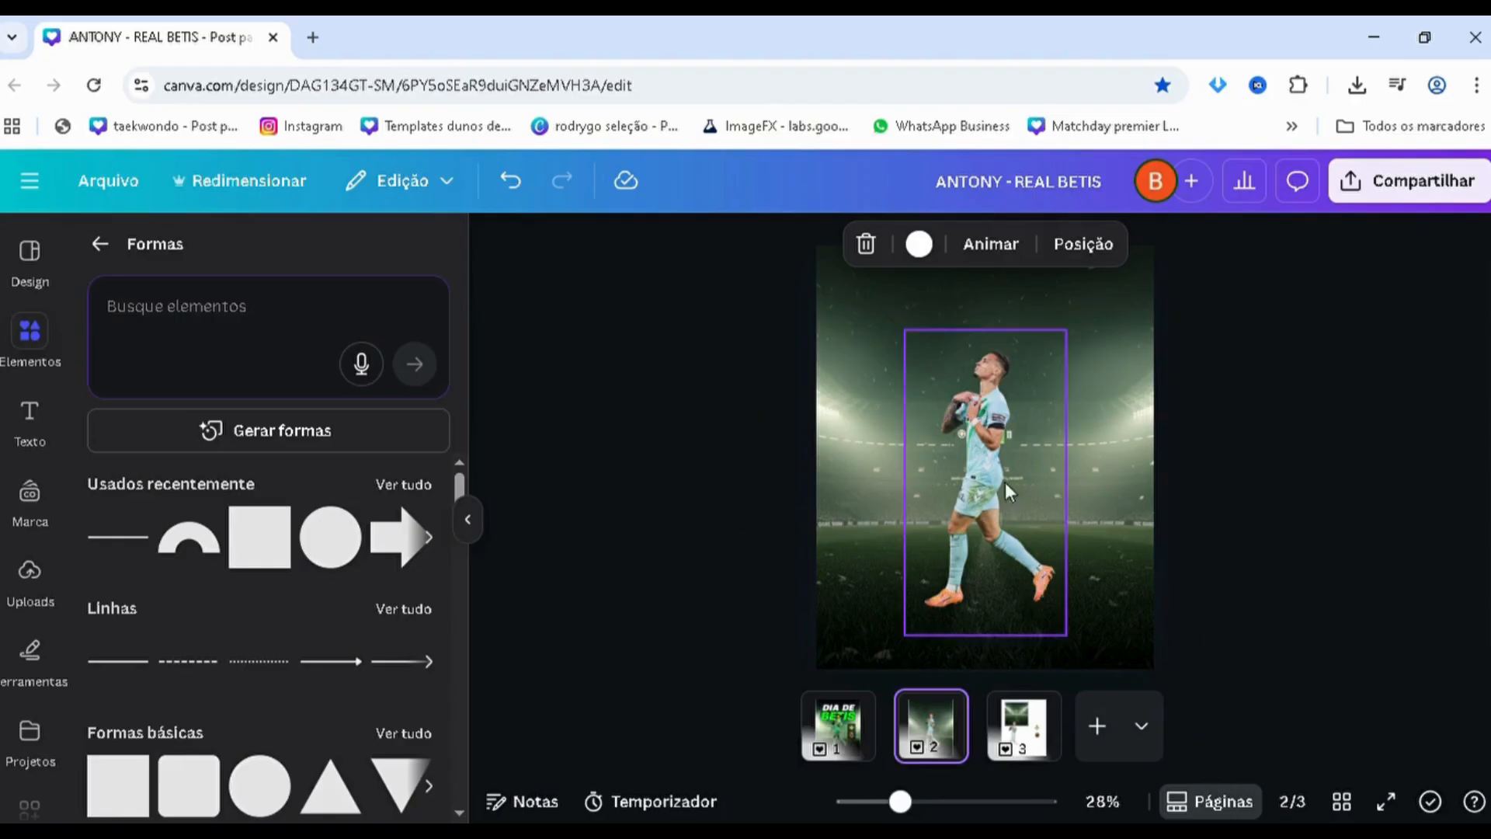
left_click(1027, 450)
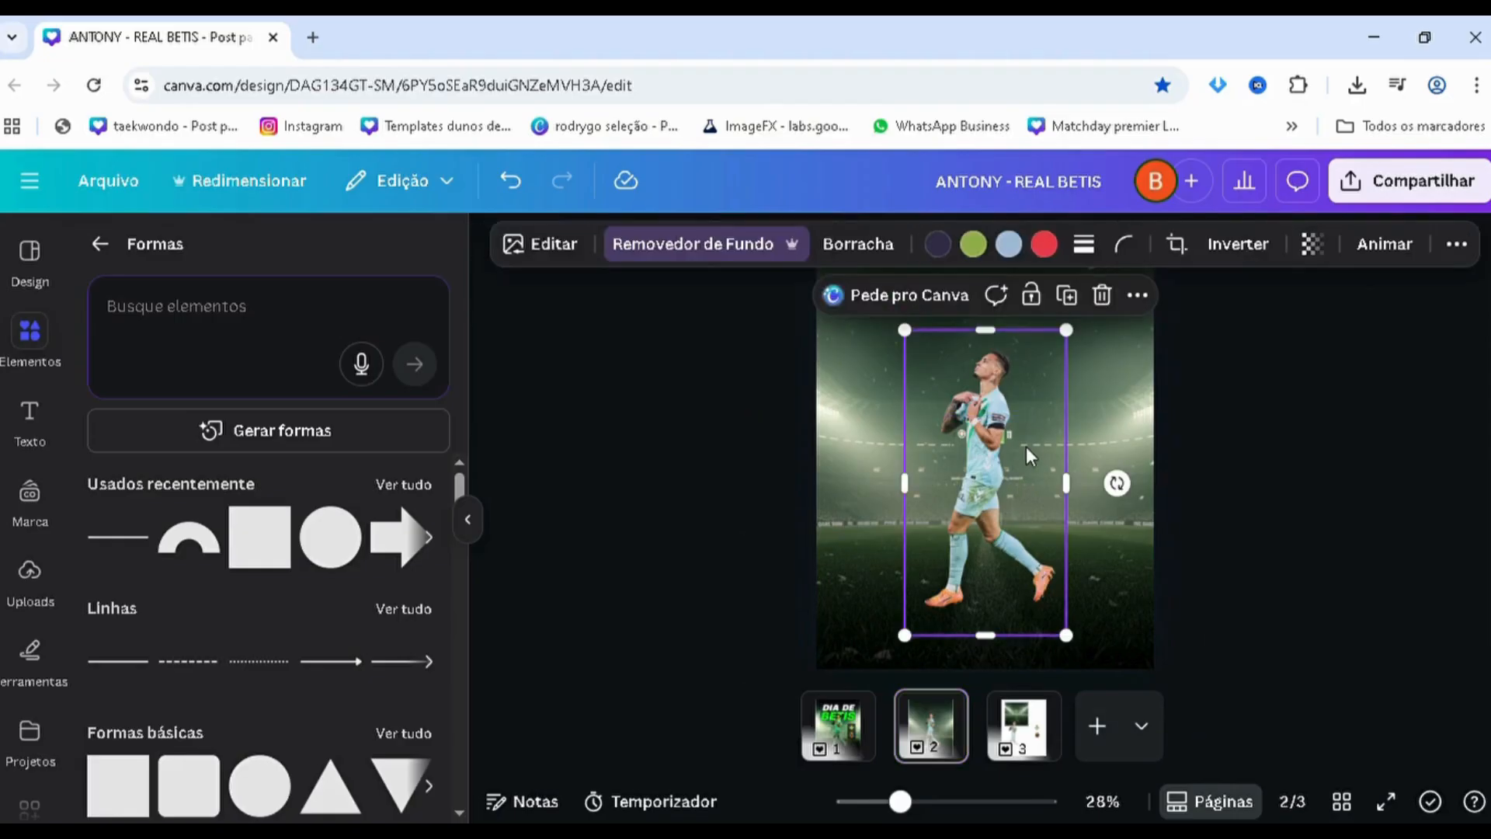
left_click(555, 263)
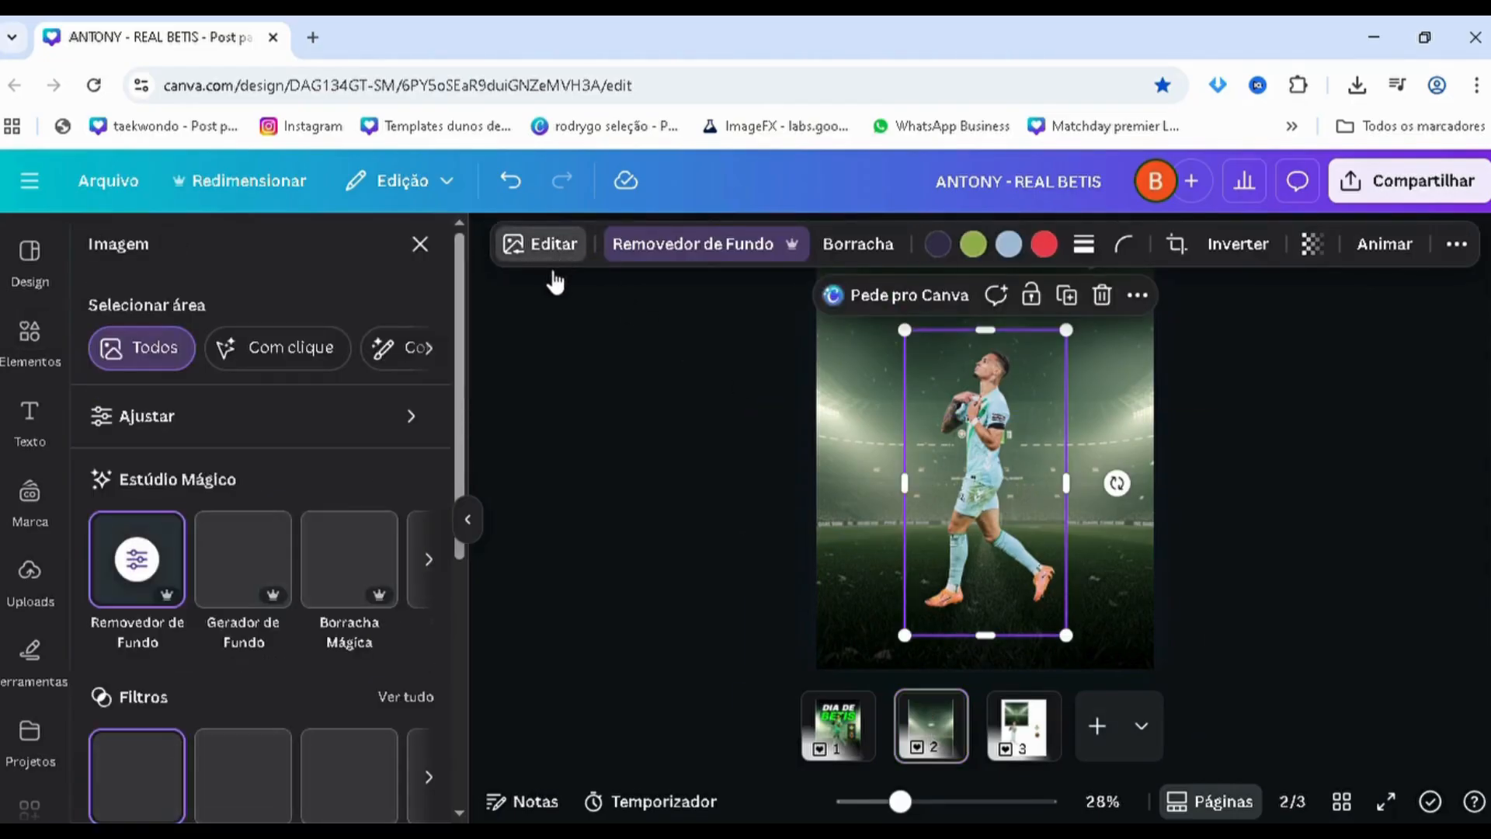
left_click(306, 439)
scroll(259, 491, "down", 3)
left_click_drag(276, 619, 271, 620)
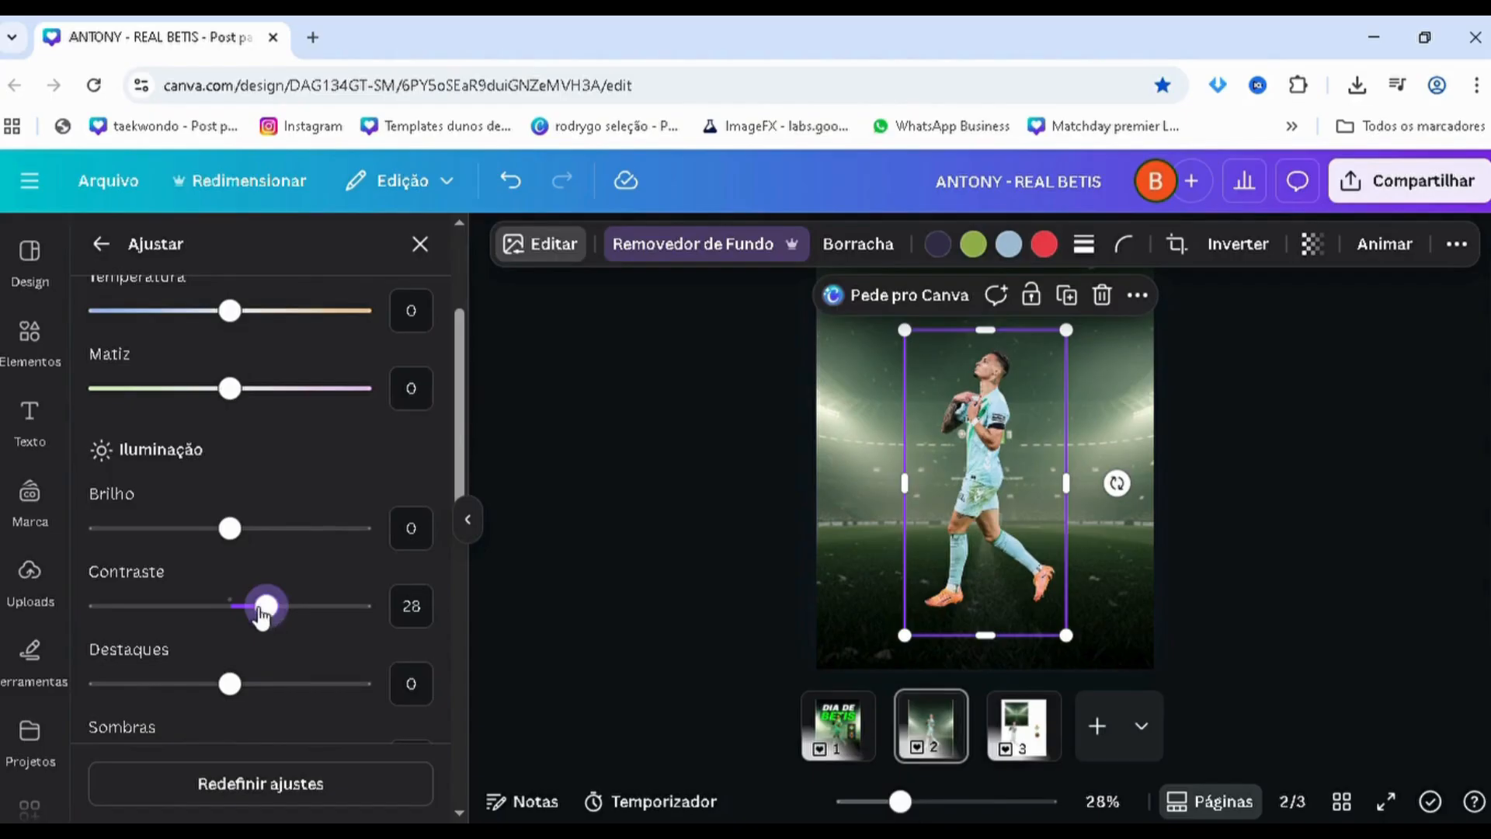
left_click(178, 529)
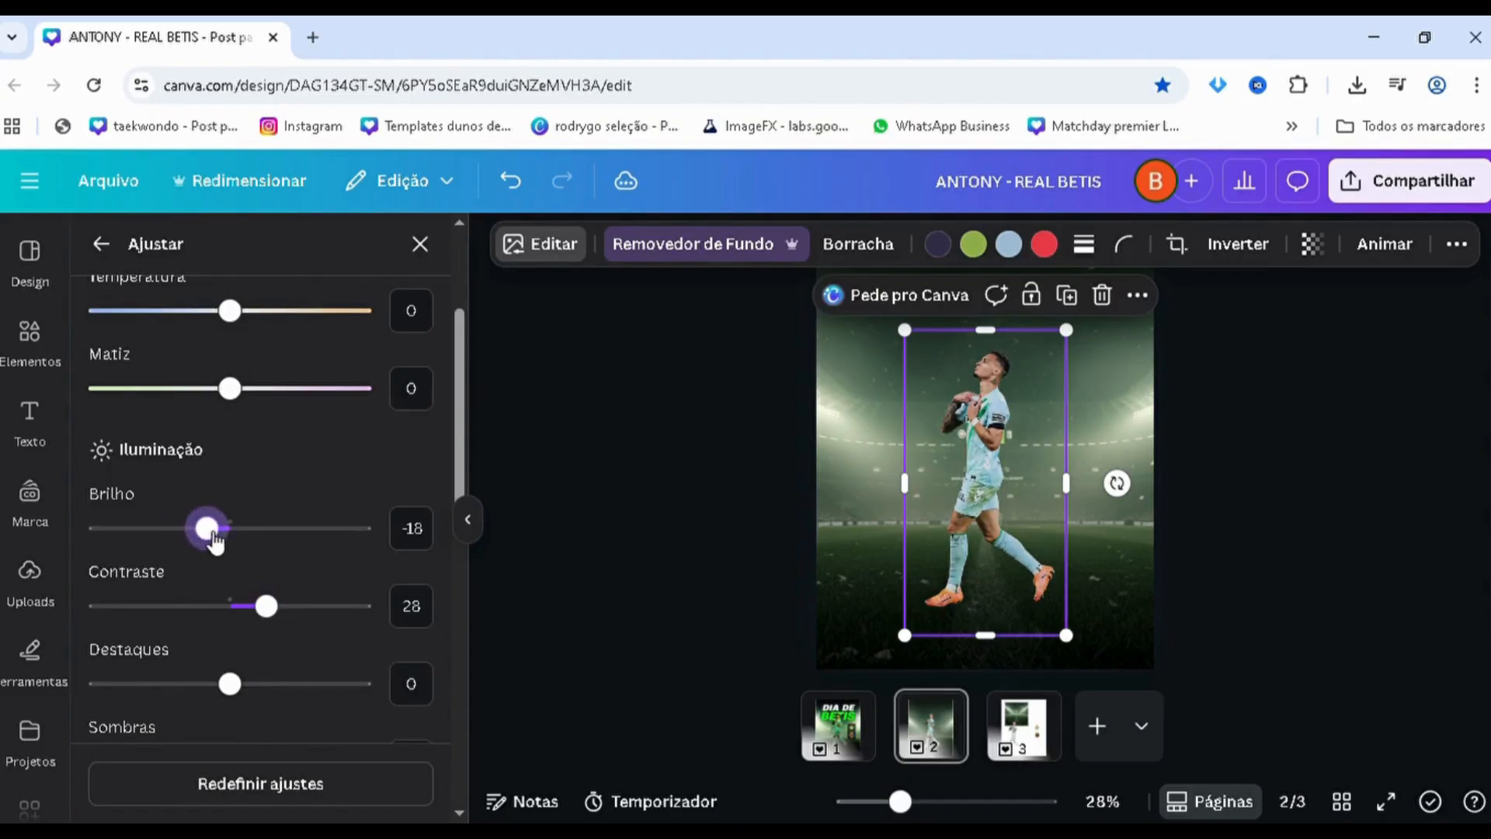
scroll(212, 539, "down", 7)
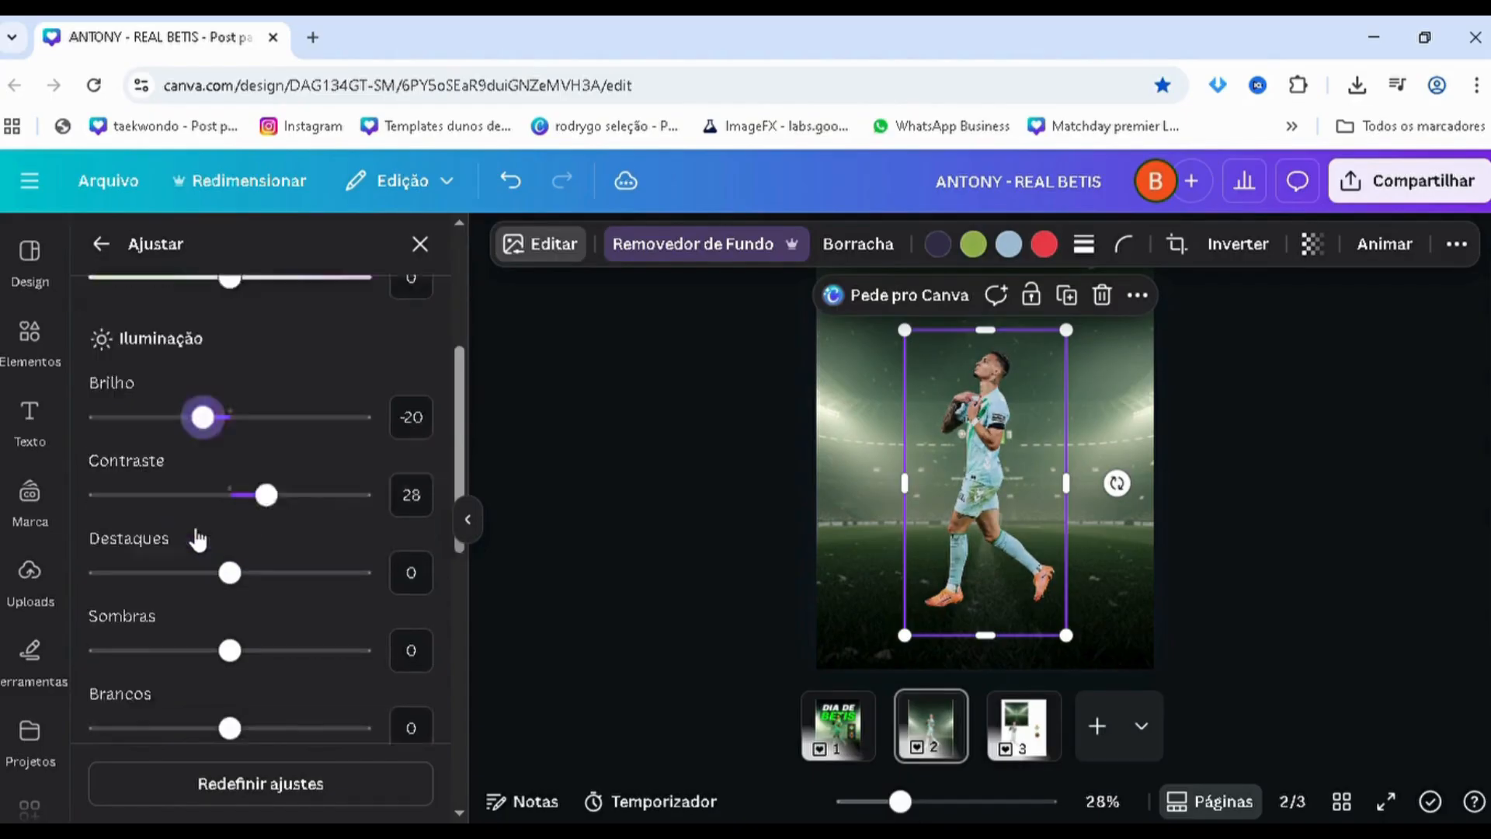
scroll(210, 676, "down", 3)
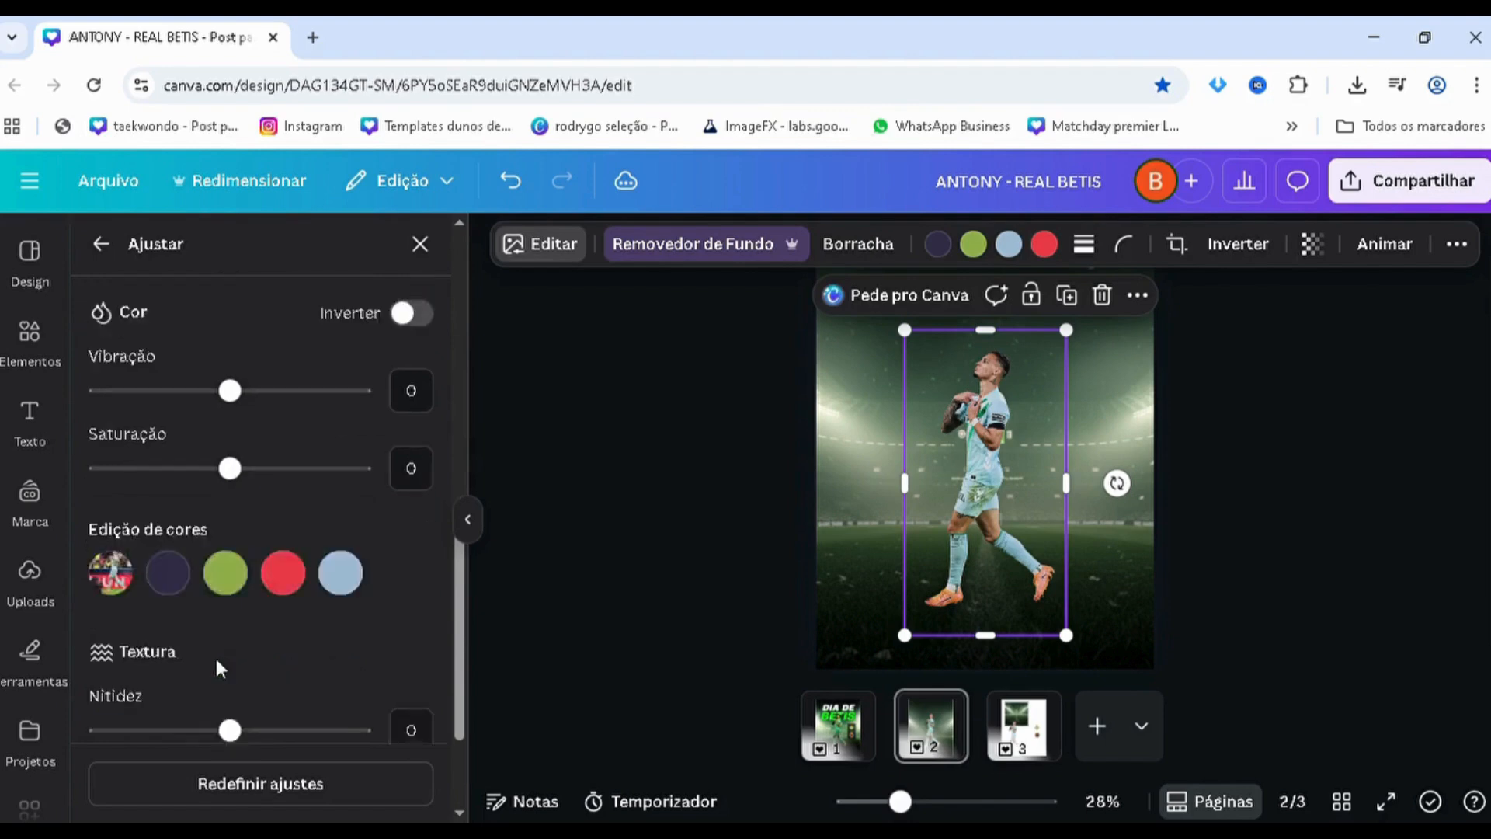
Leave the player image's adjustment settings and deselect the image
scroll(222, 505, "up", 10)
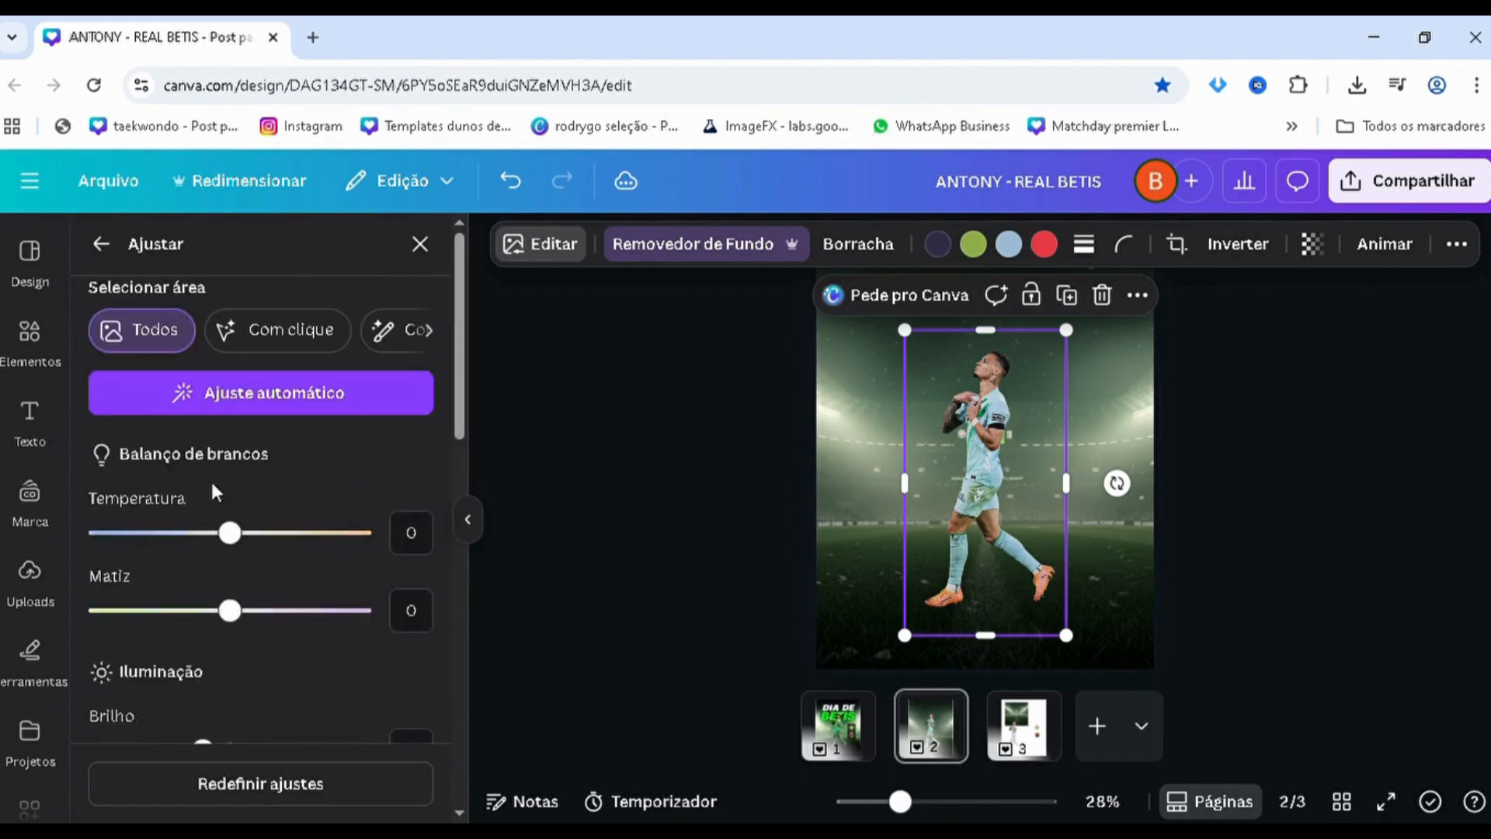
left_click(101, 244)
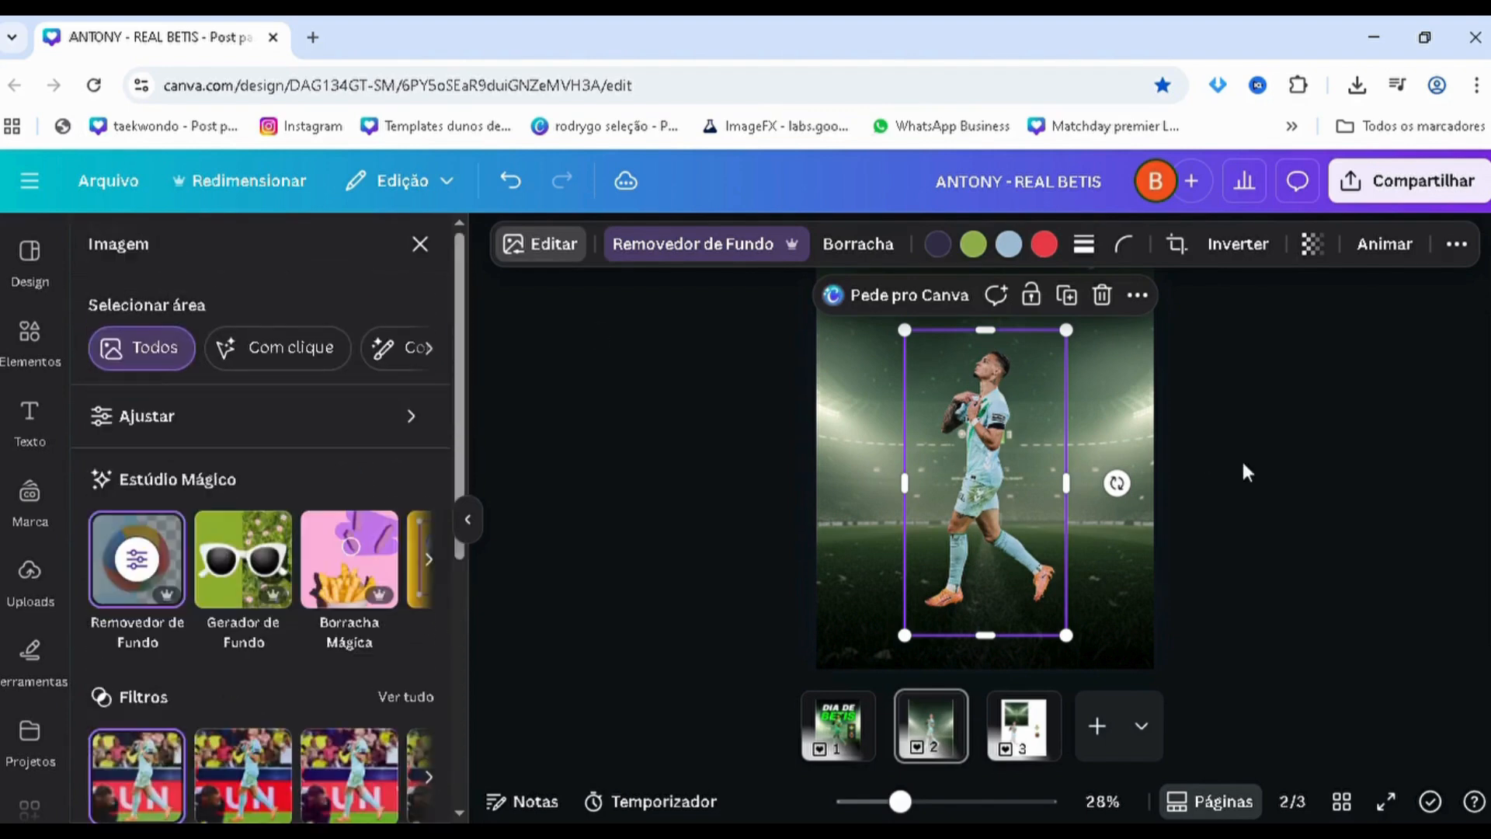
left_click(1201, 519)
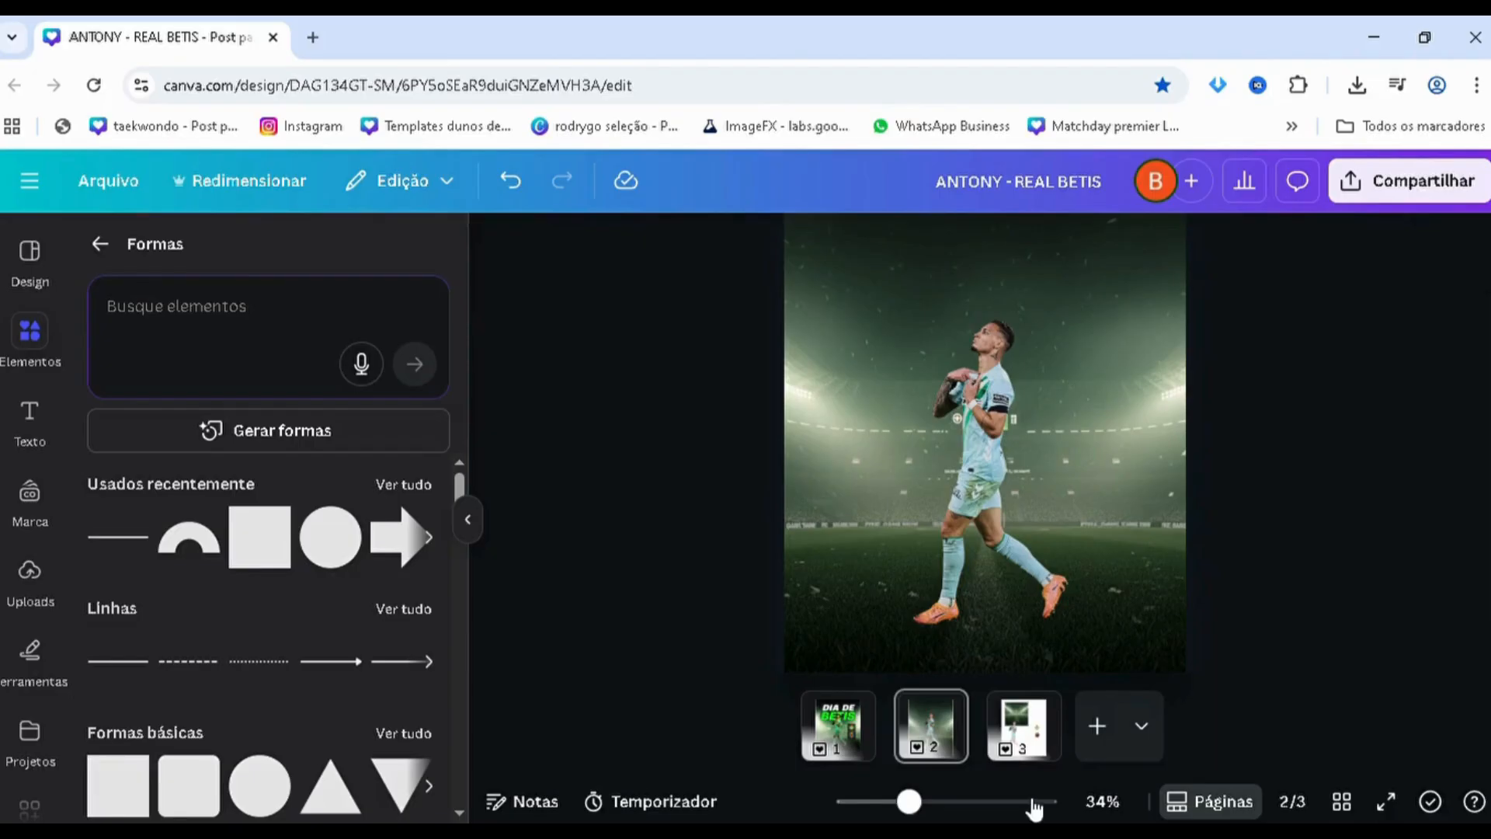
Copy the Real Betis and Villarreal club crests from page 3 and paste them onto page 2
left_click(1020, 739)
left_click_drag(1227, 419, 1087, 574)
left_click(934, 742)
key("ctrl+v")
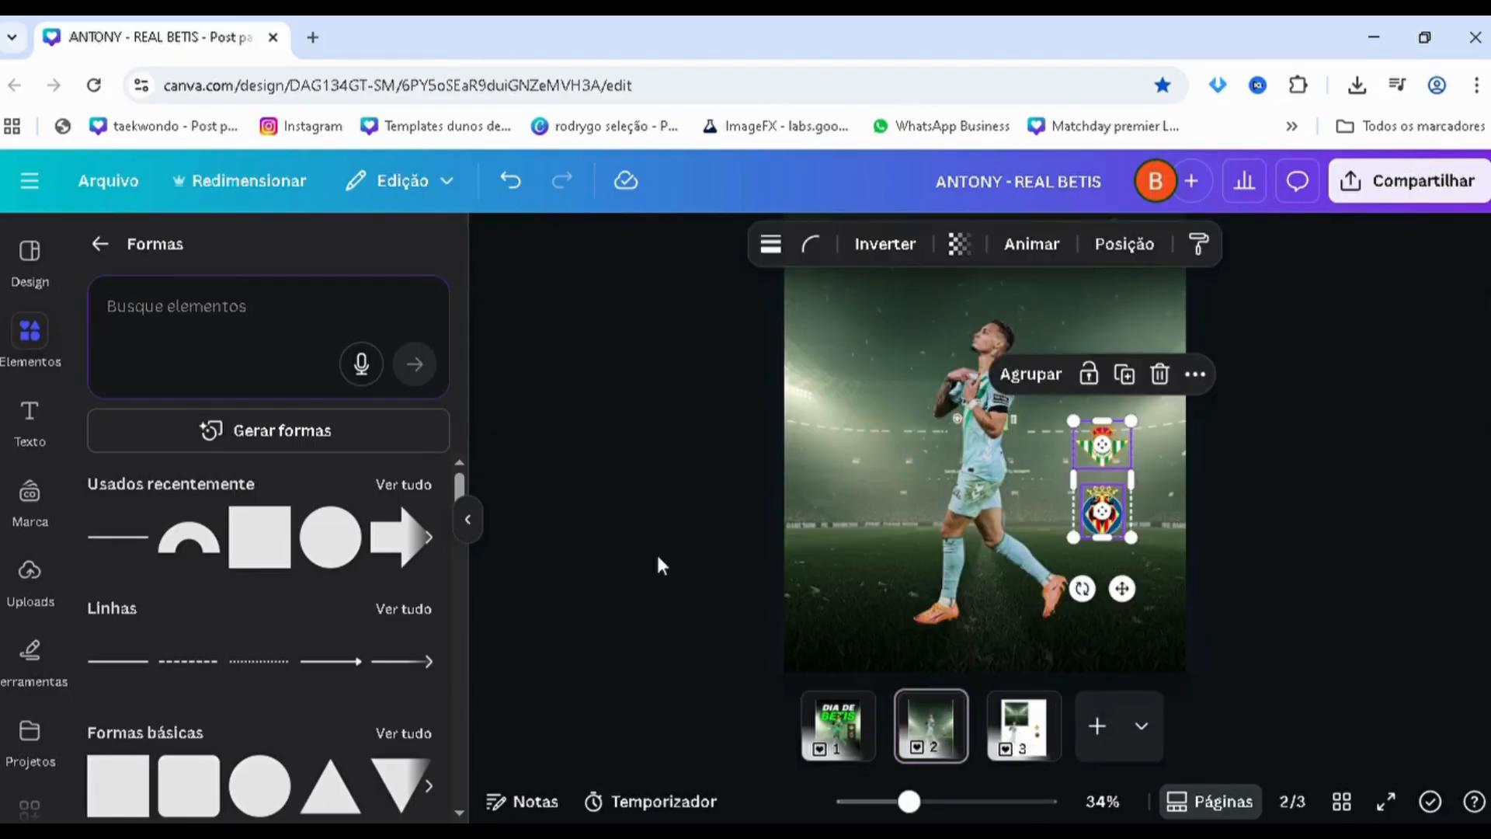
left_click(656, 552)
left_click_drag(1330, 408, 1124, 526)
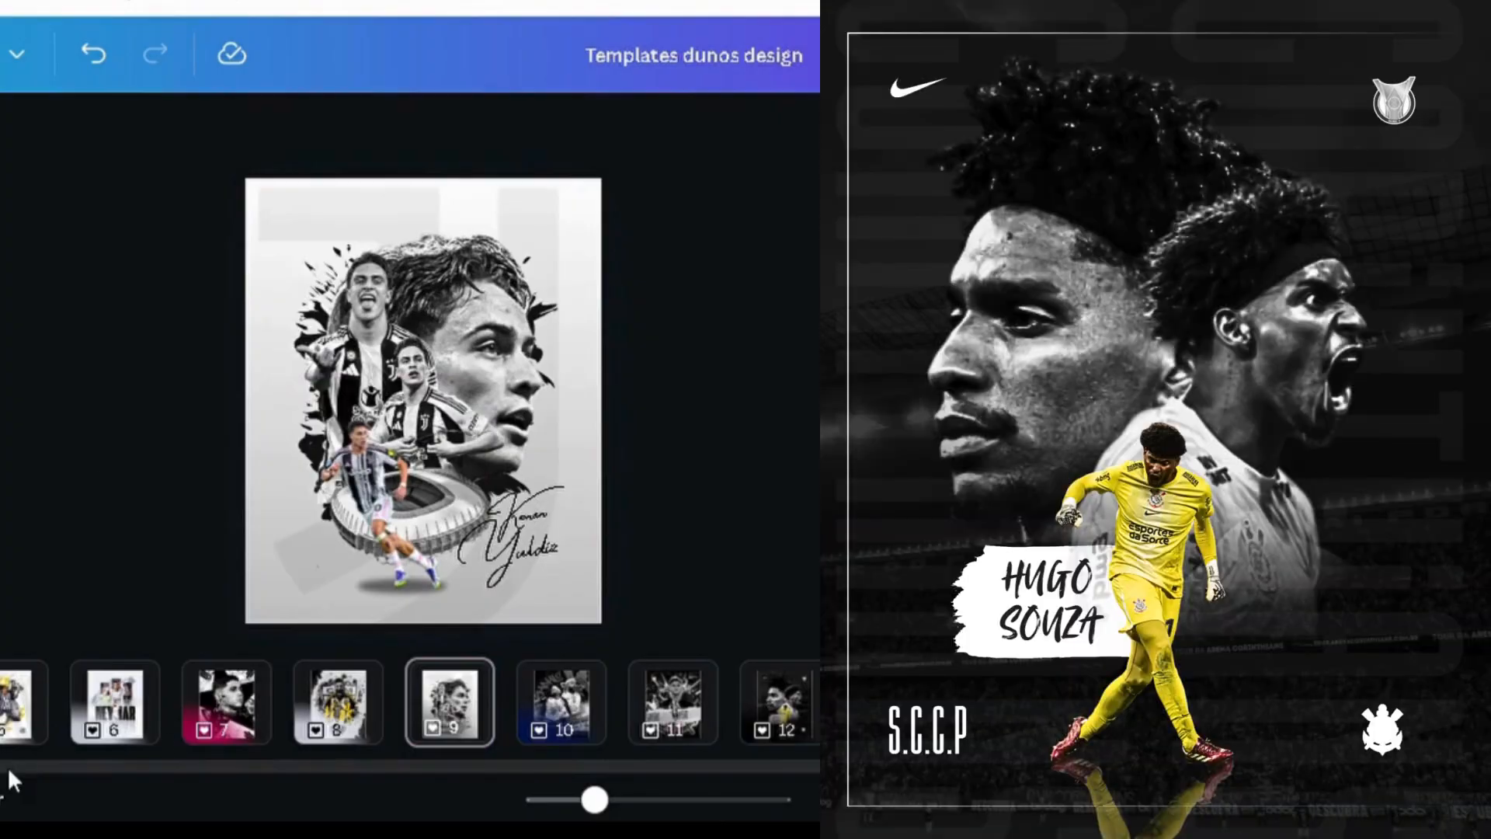
Browse the ready-made football posters and other artwork in the "Templates dunos design" file, from page 9 through the seventies
scroll(410, 703, "right", 10)
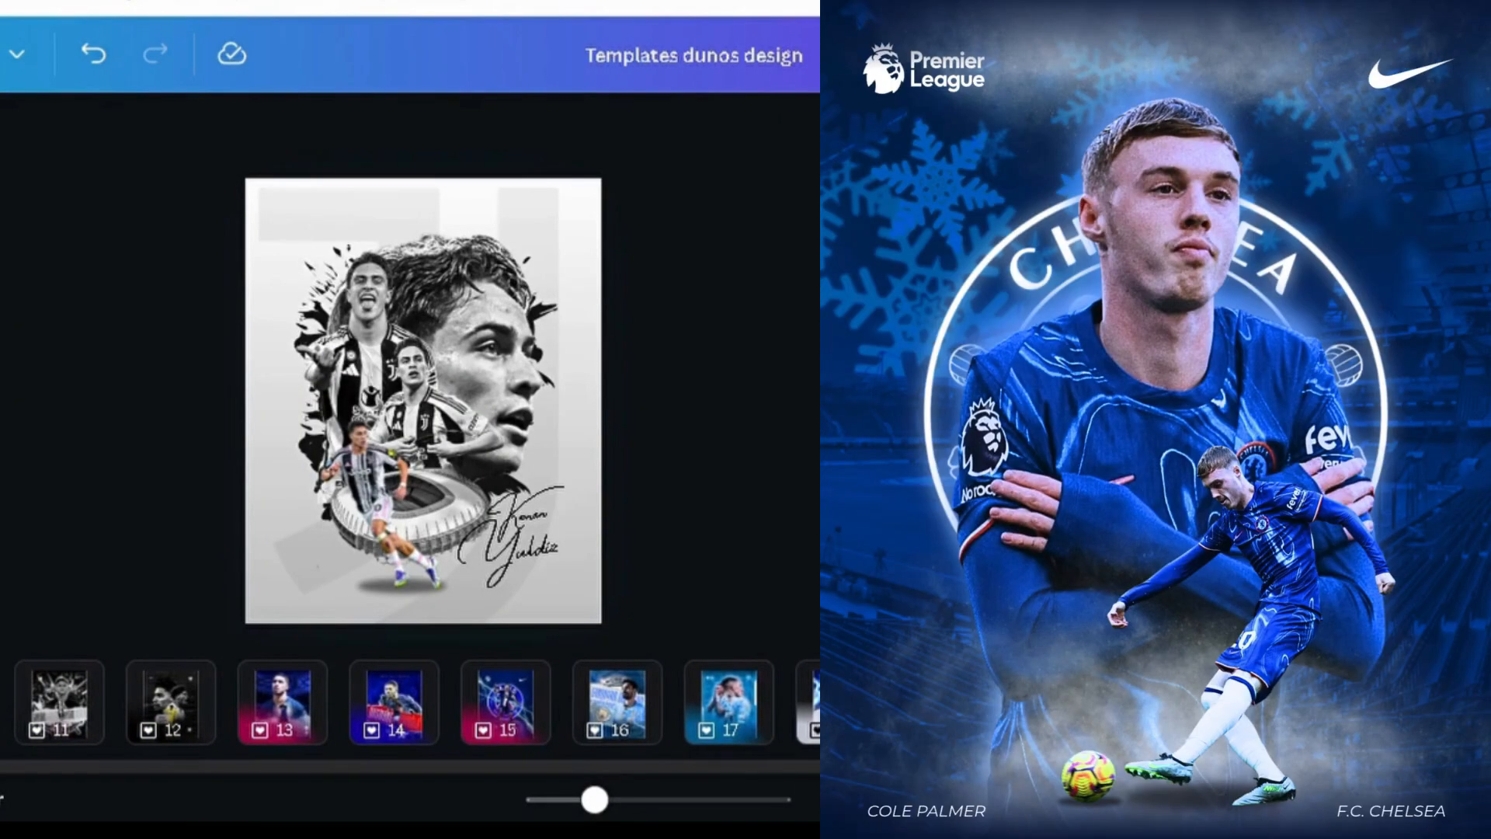
left_click(250, 722)
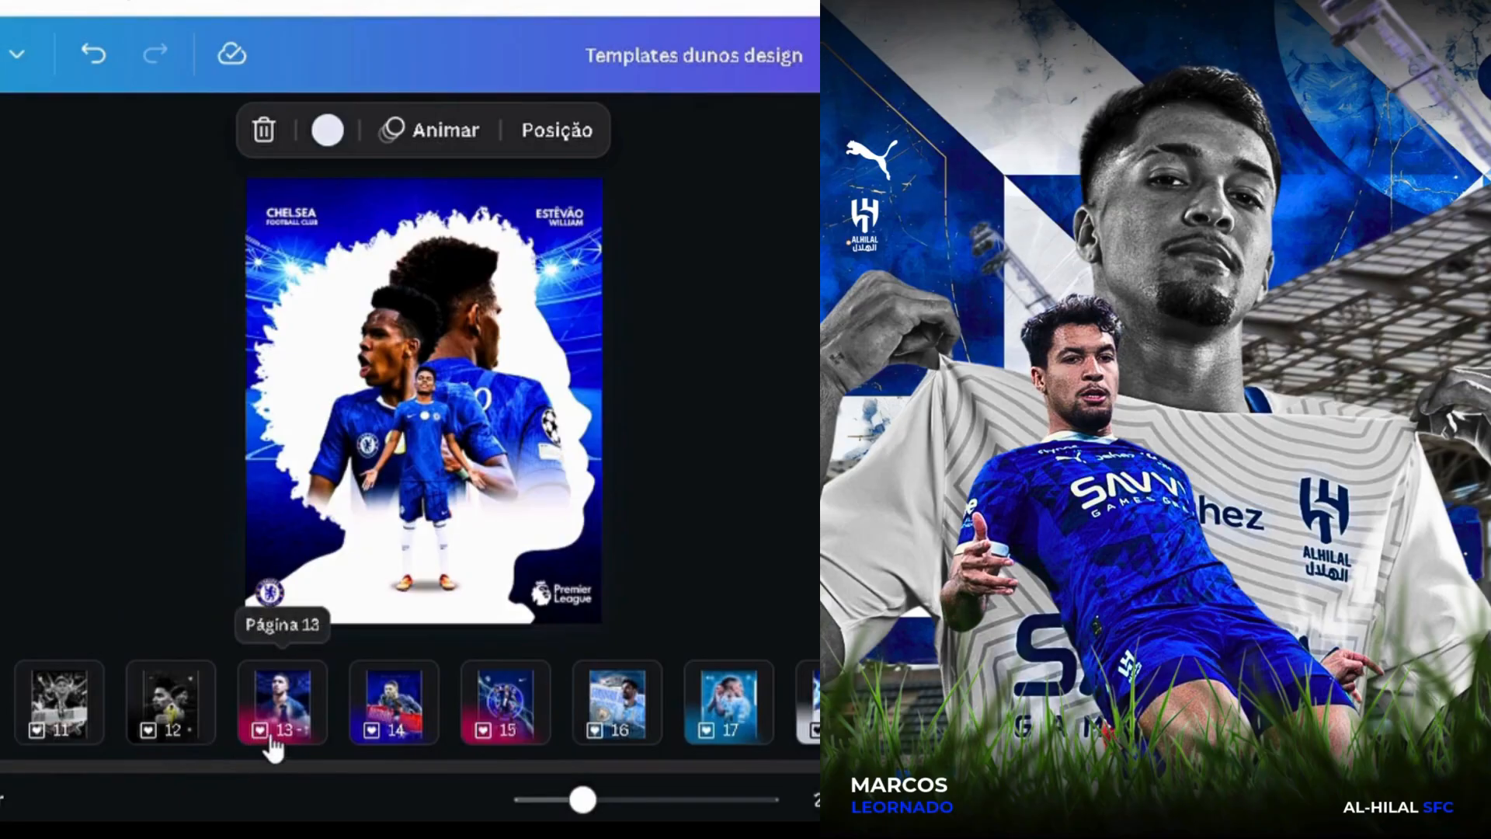
scroll(165, 788, "right", 3)
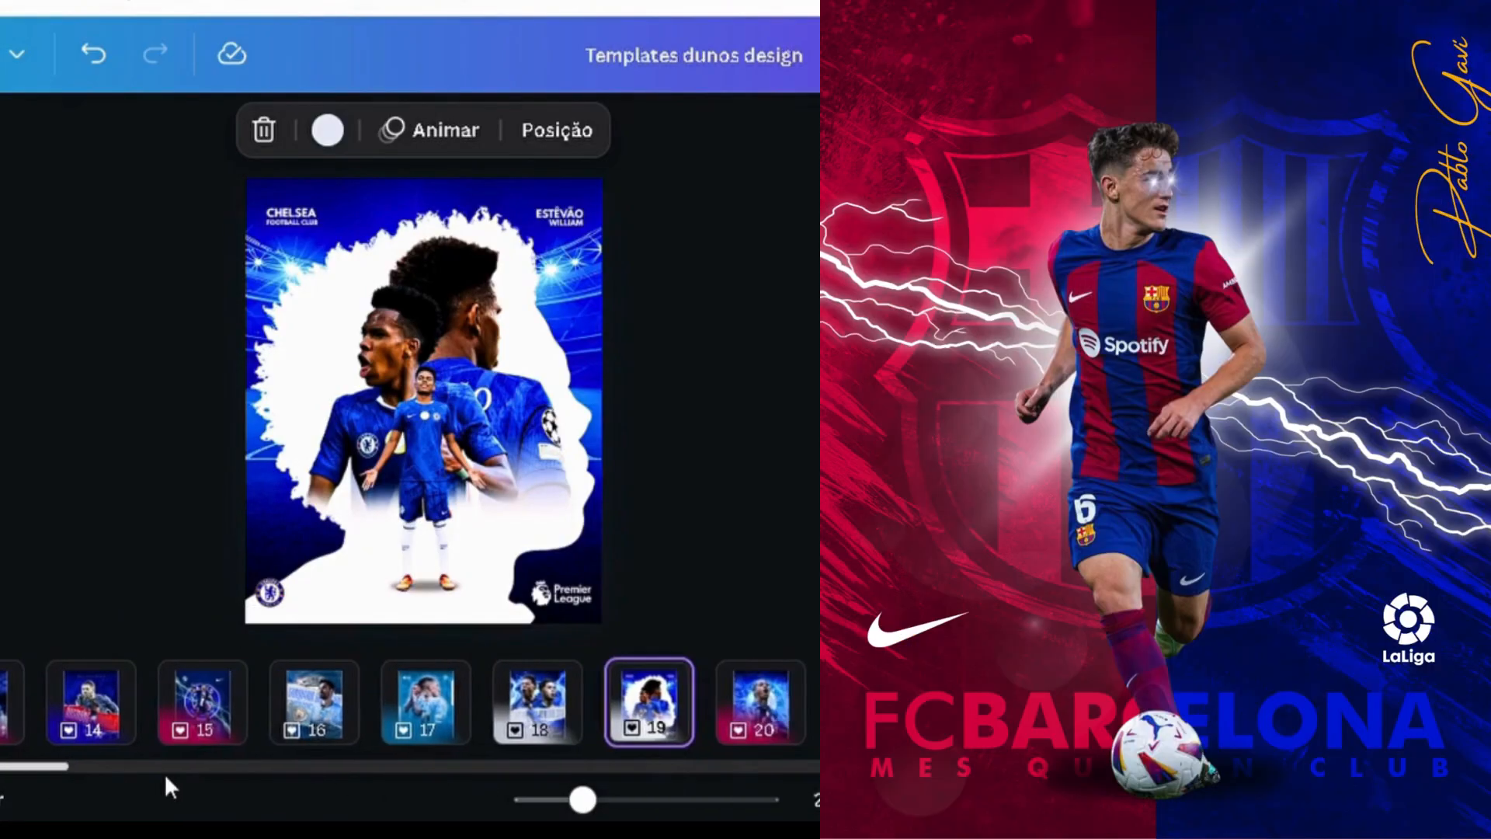
scroll(165, 788, "right", 12)
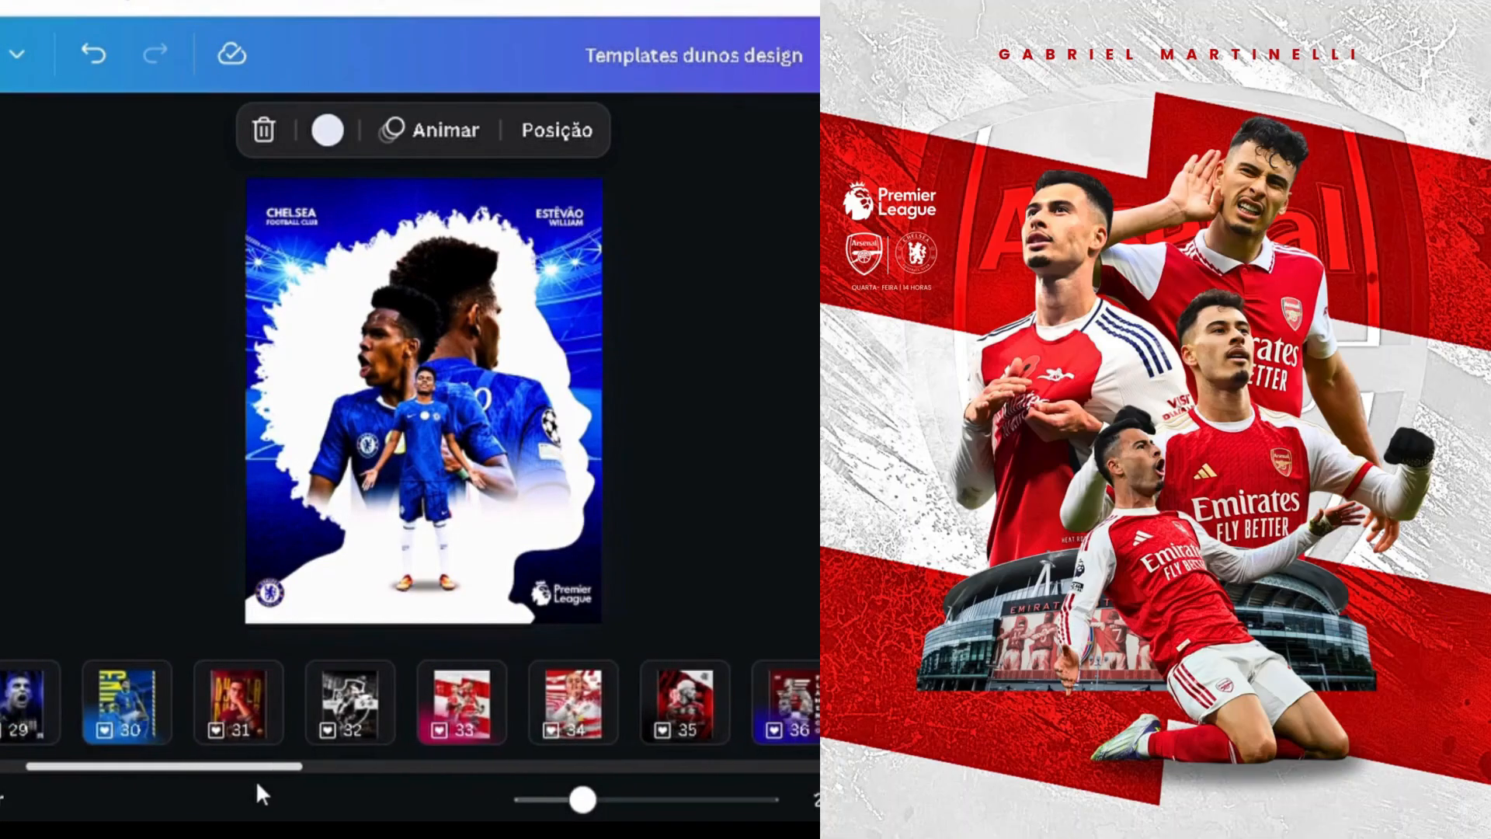
scroll(259, 791, "right", 15)
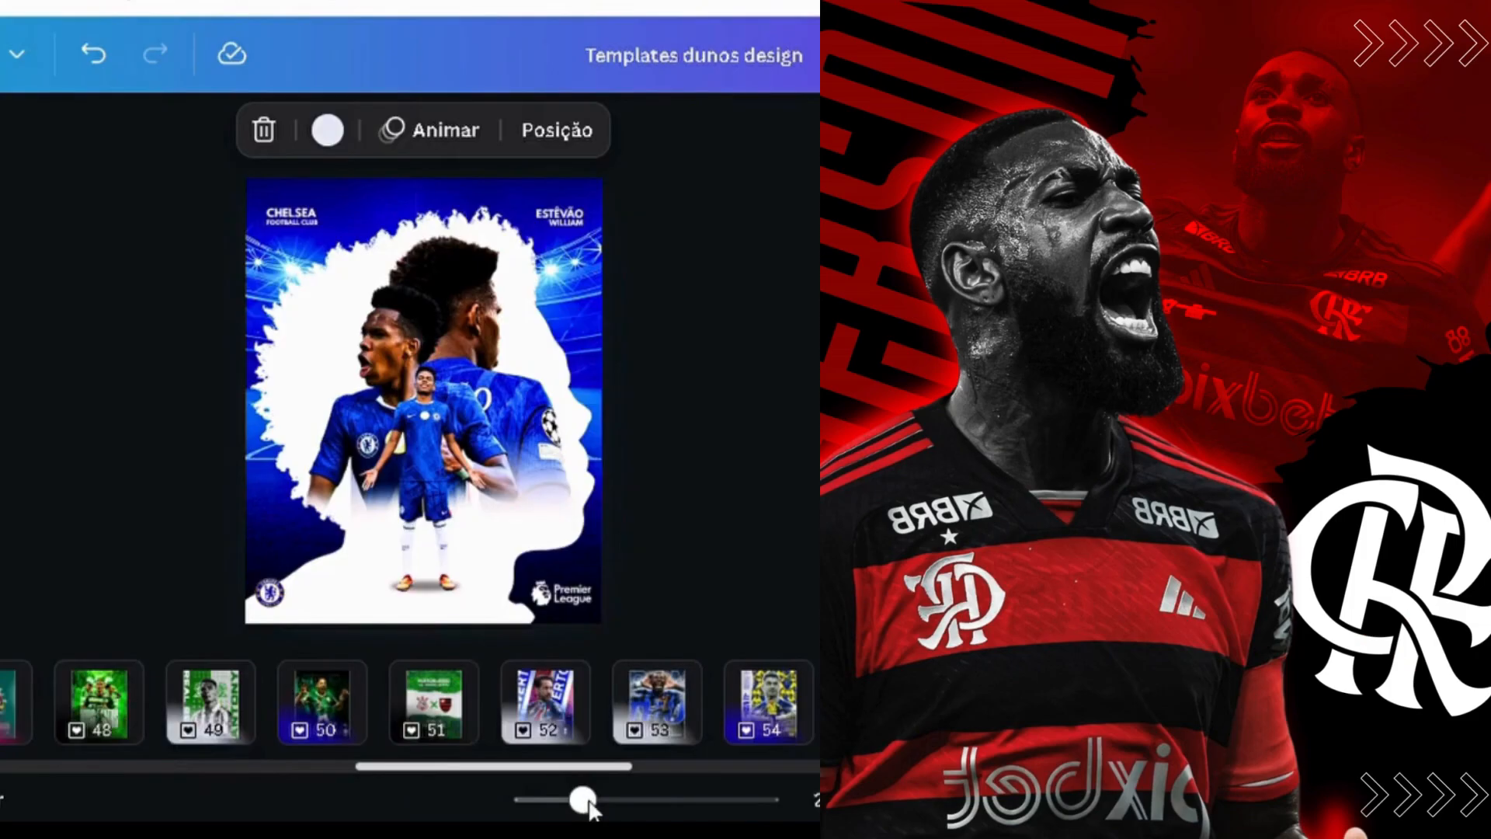
scroll(591, 808, "right", 9)
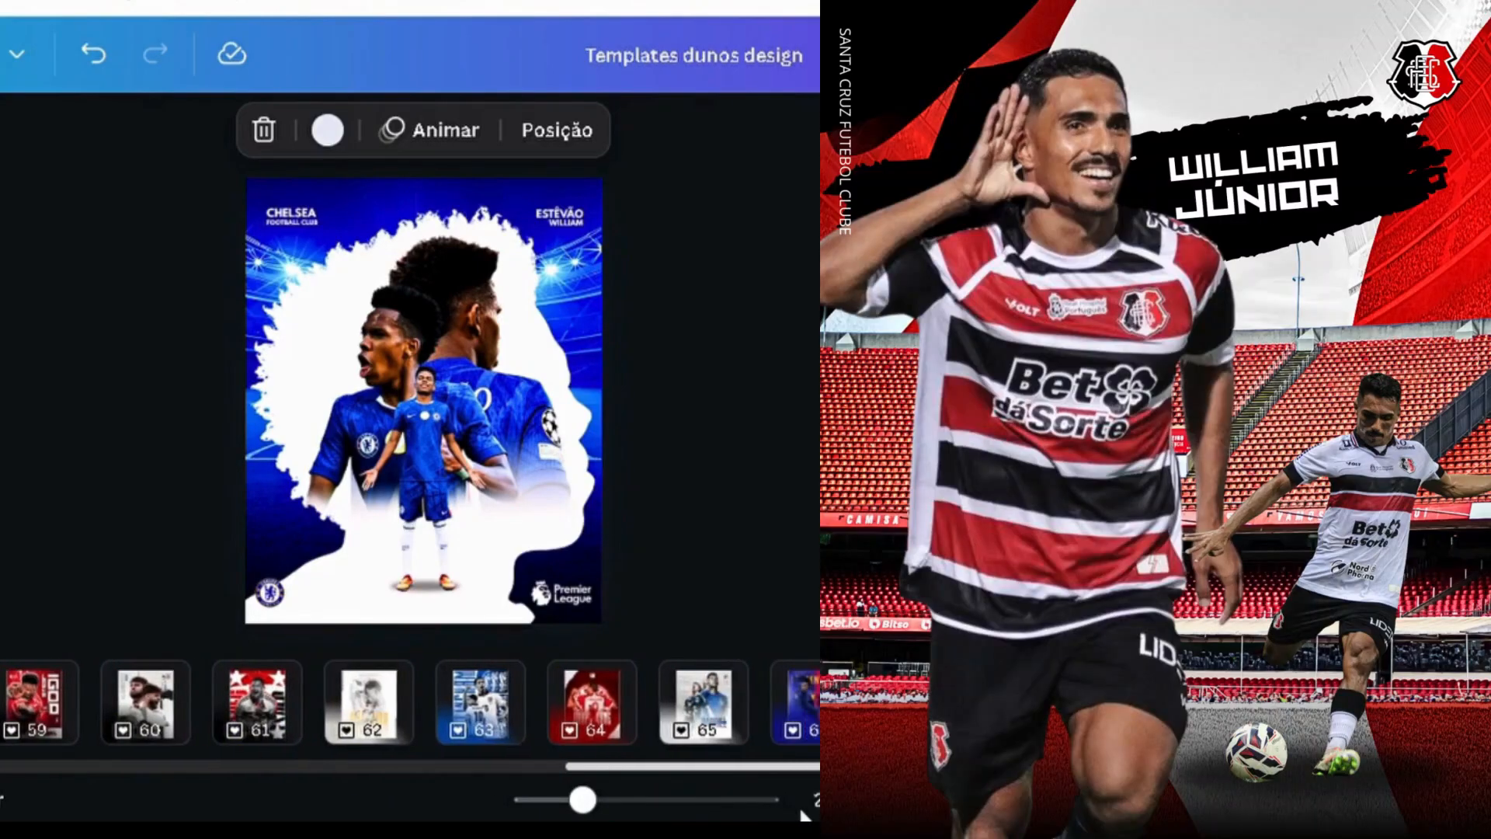
scroll(804, 814, "right", 2)
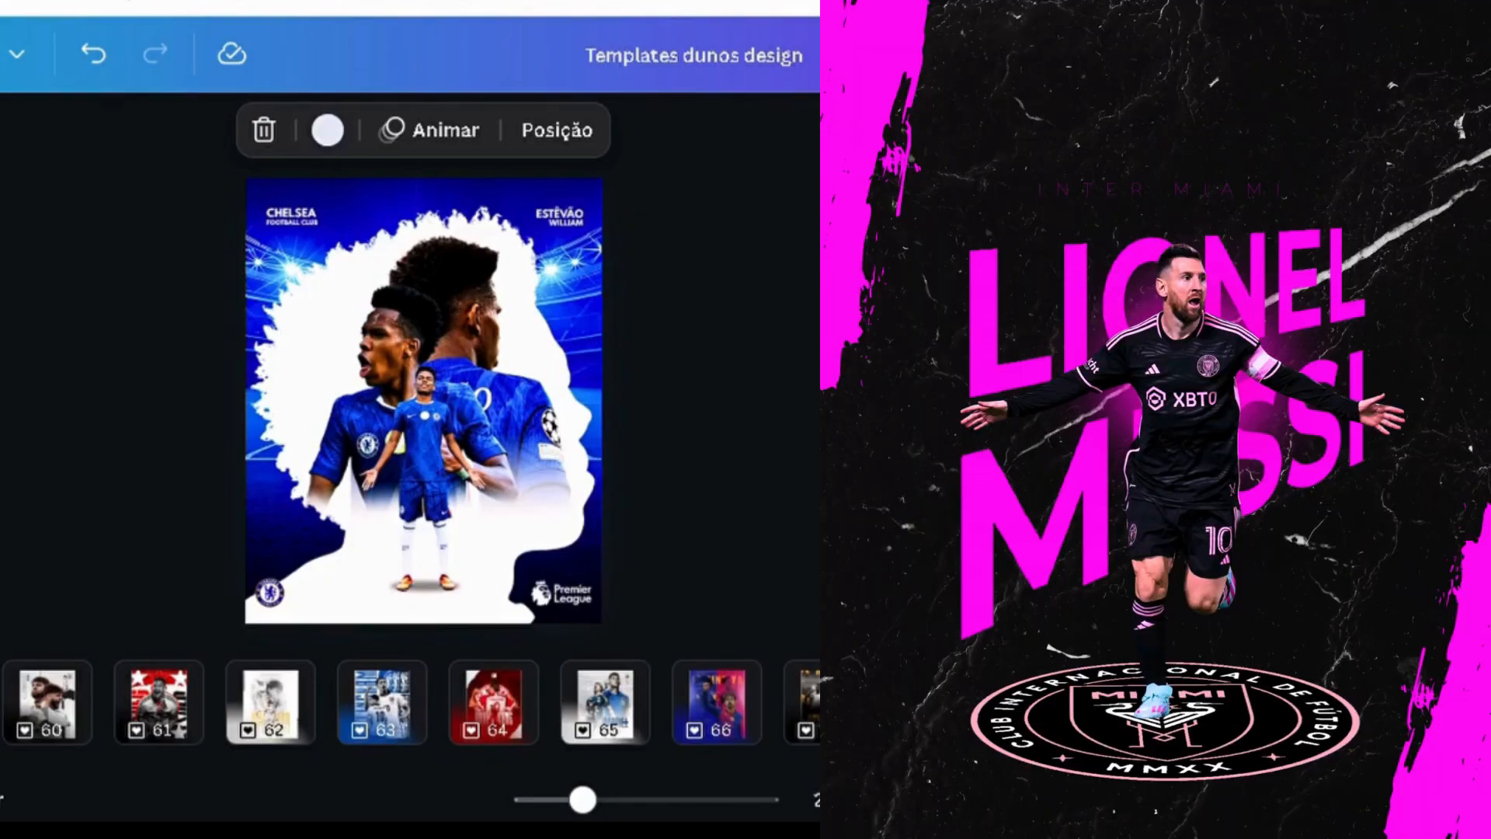
key("Escape")
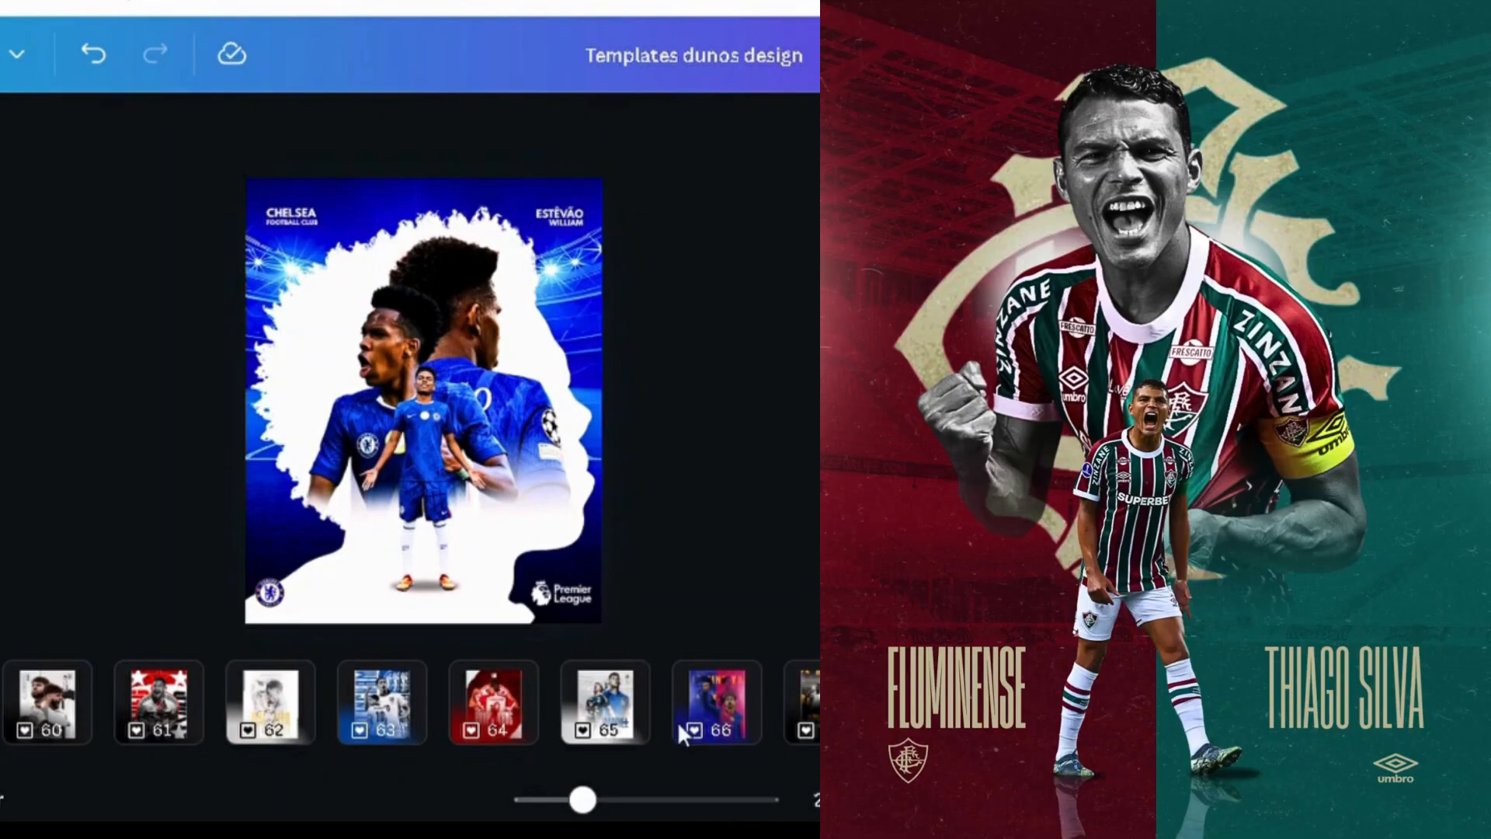
scroll(781, 790, "right", 2)
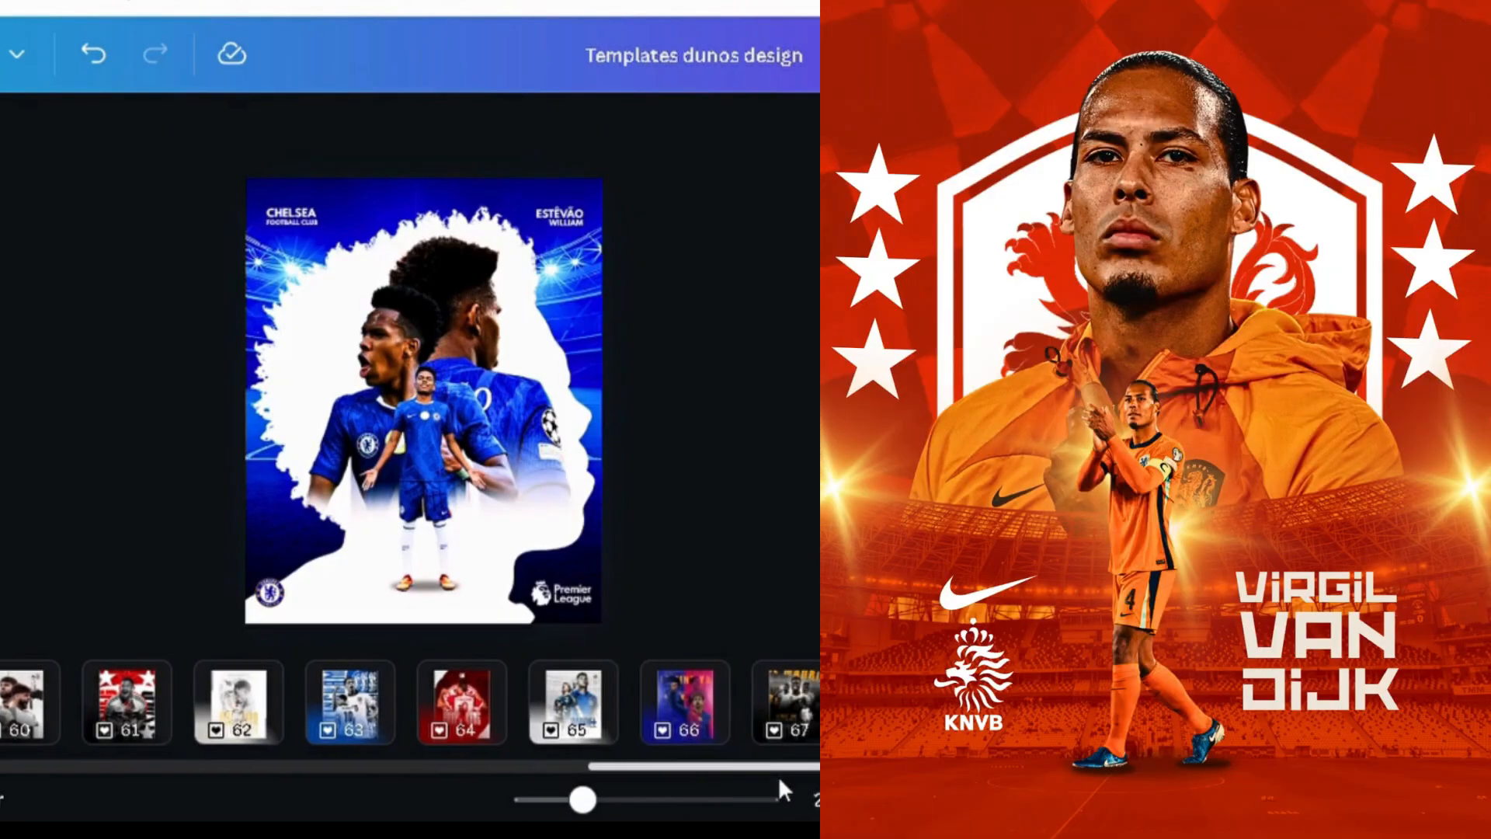
scroll(778, 776, "right", 8)
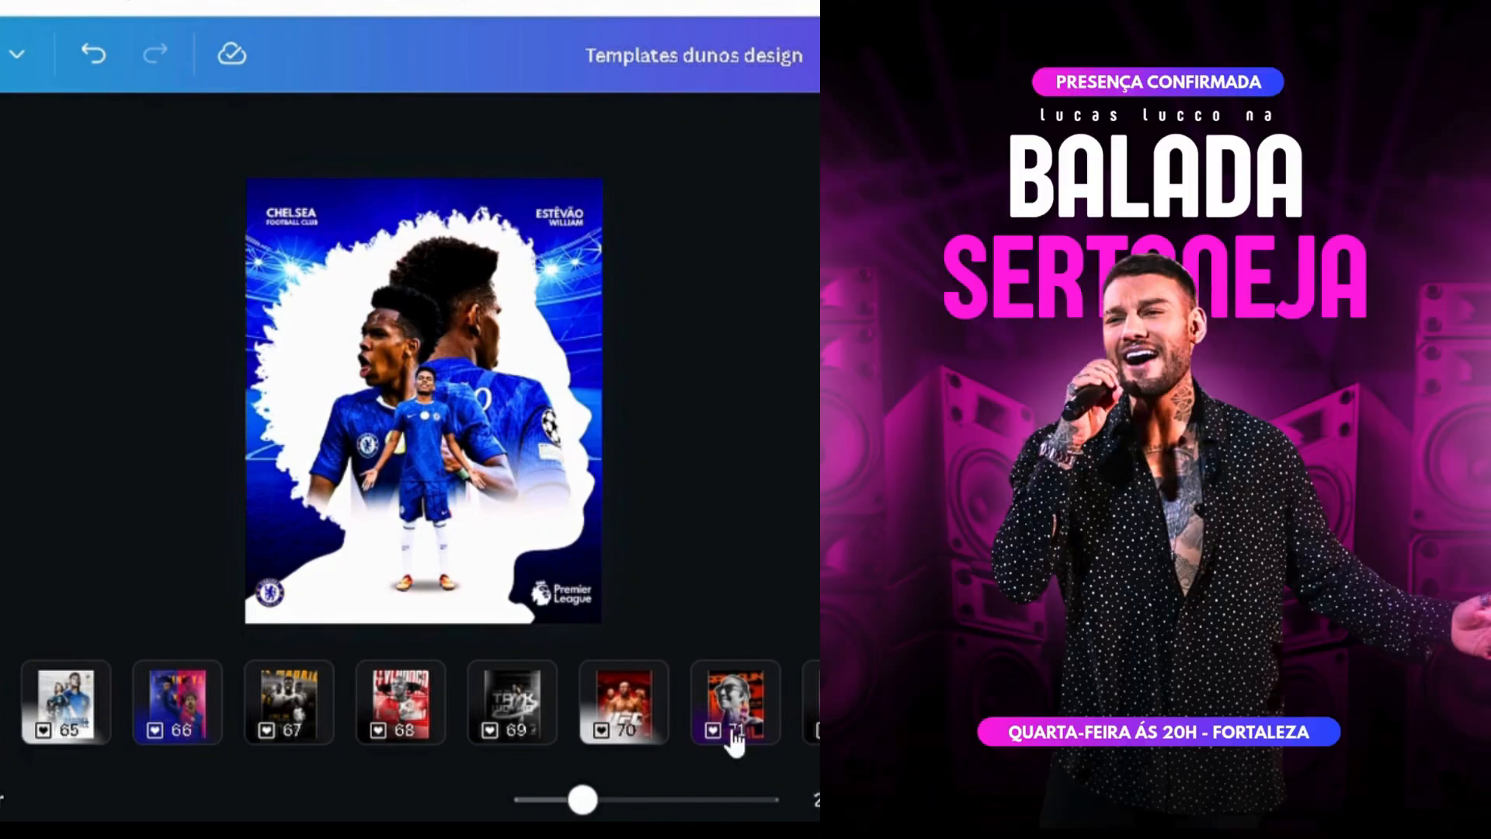
scroll(747, 766, "right", 6)
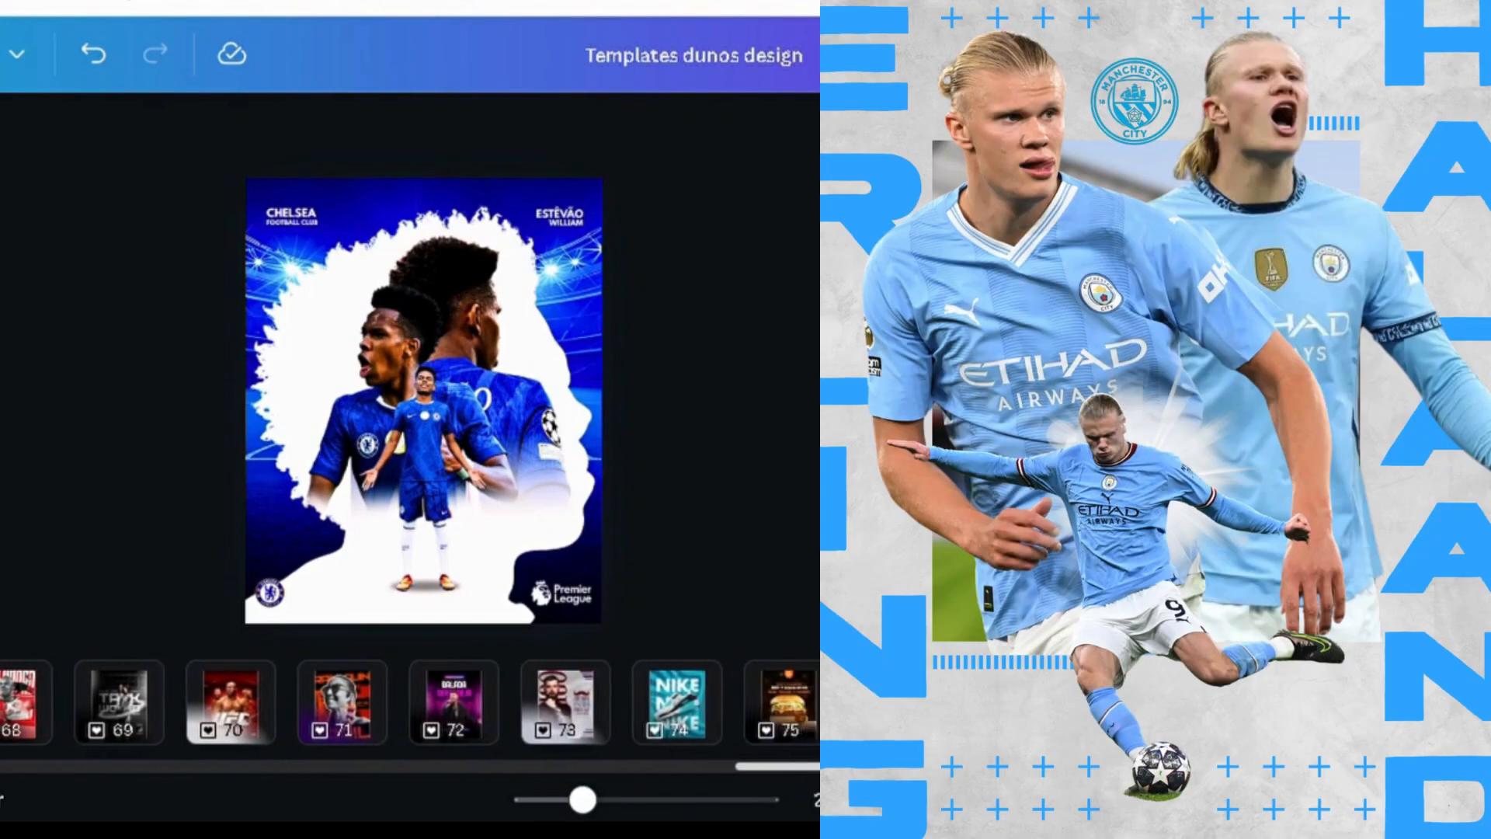
scroll(618, 767, "right", 3)
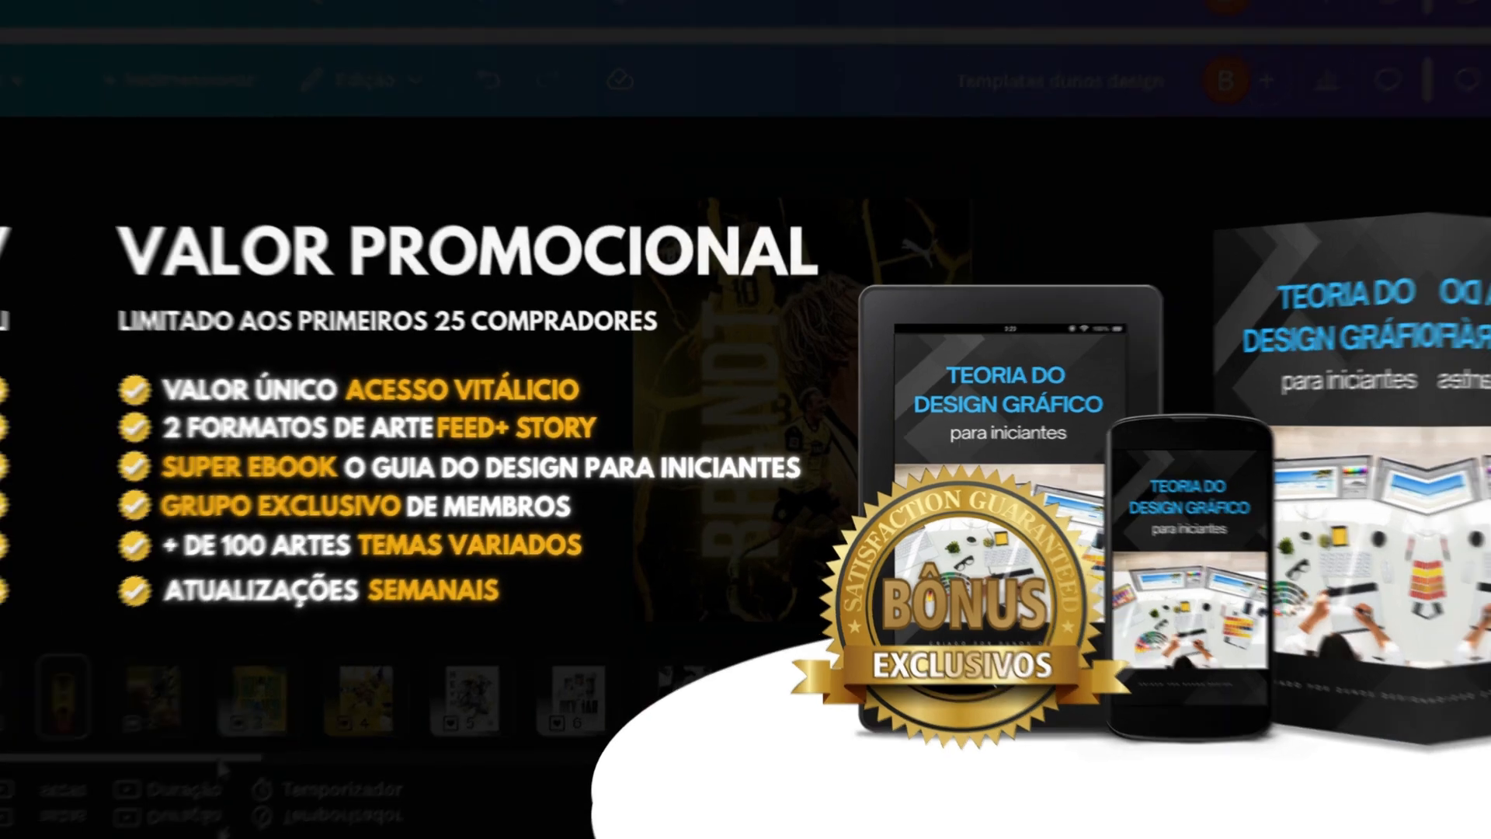
Select both club crests without the gradient layer and fine-tune their position beside the player on page 2
left_click_drag(1098, 406, 940, 549)
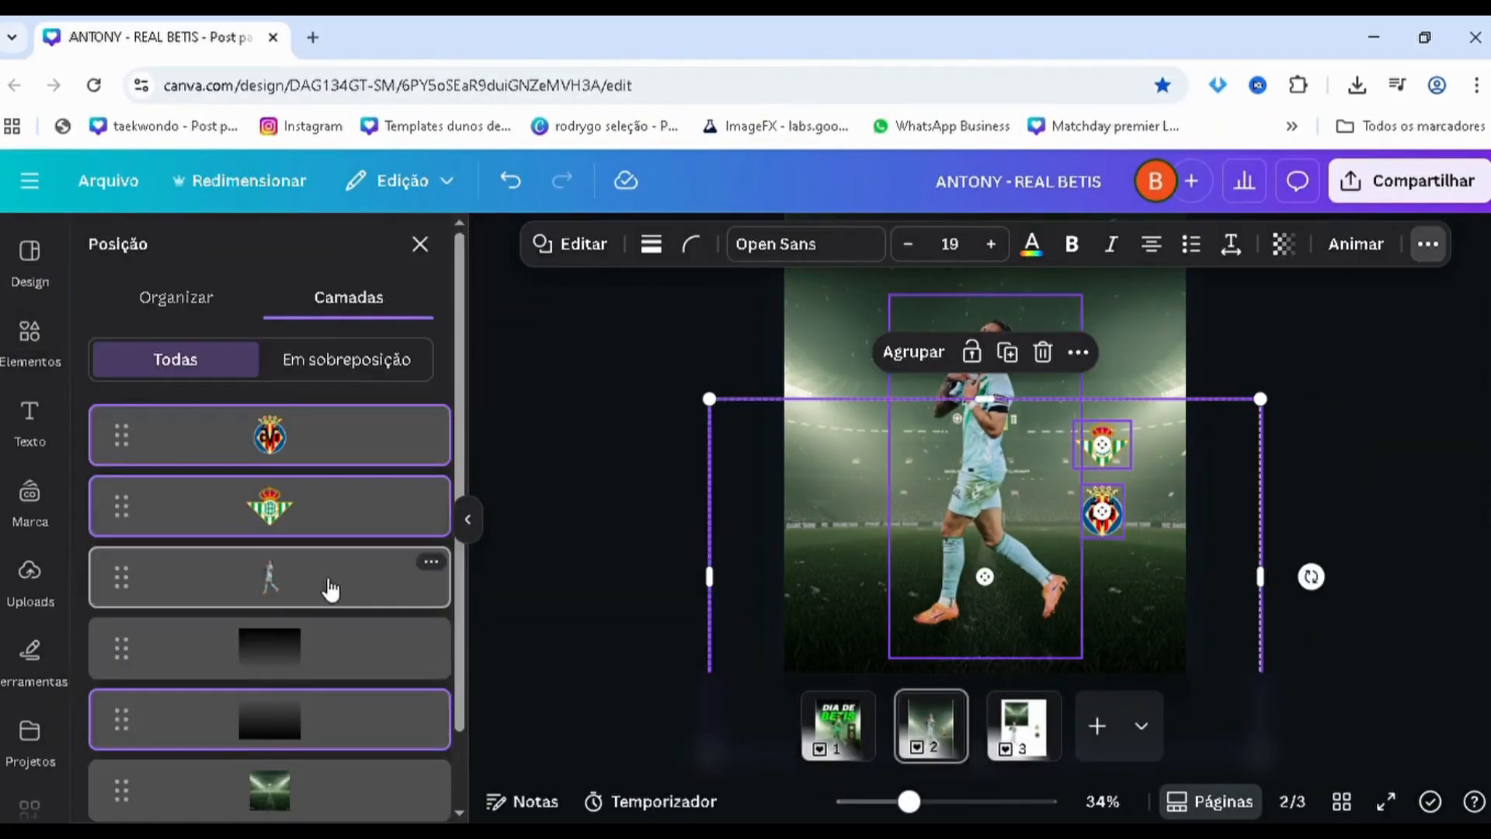
left_click(290, 722, "shift")
scroll(1079, 474, "up", 3)
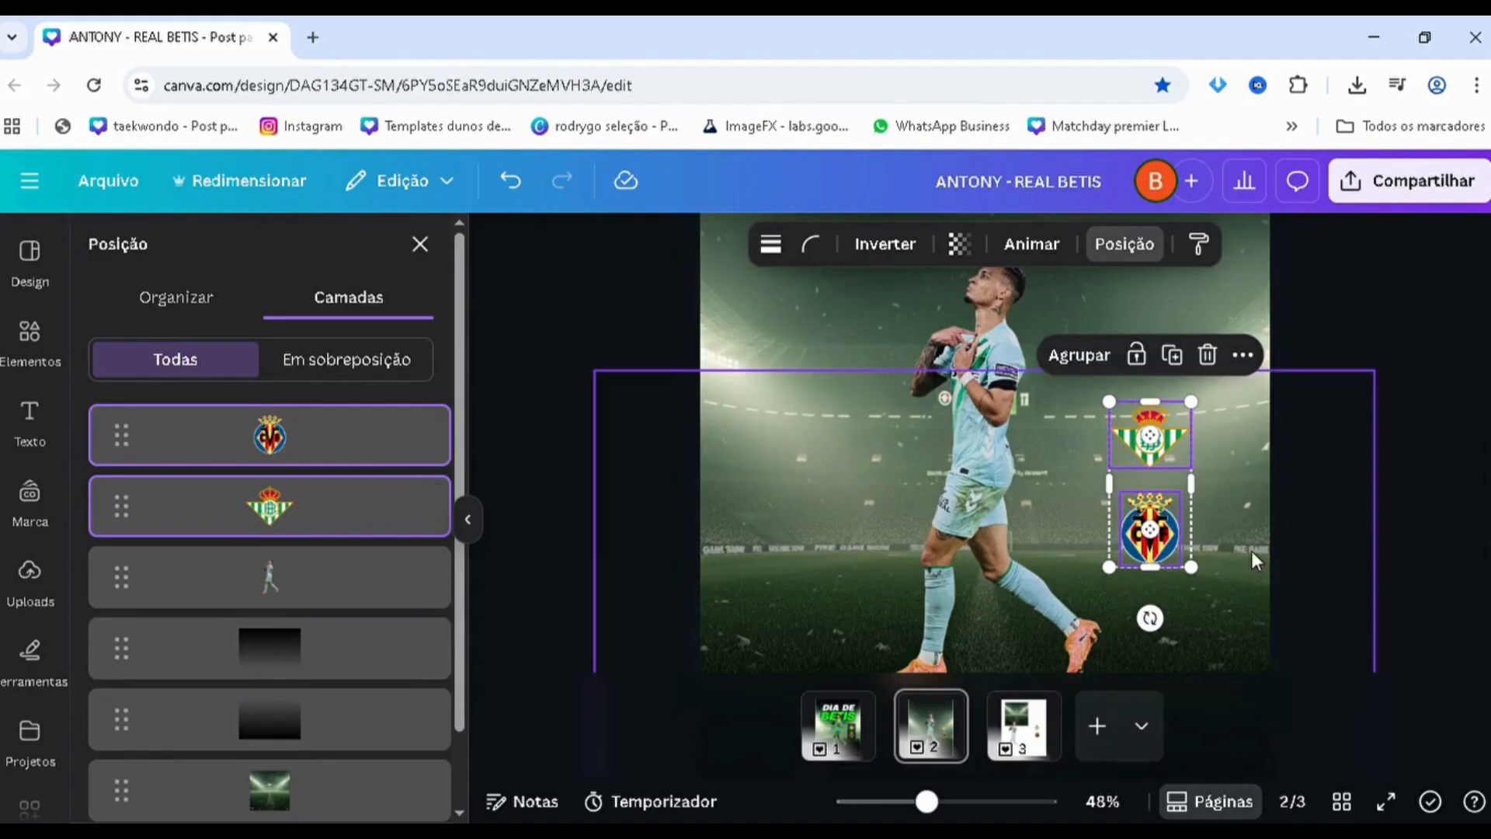
left_click_drag(1168, 509, 1178, 509)
scroll(1243, 513, "down", 3)
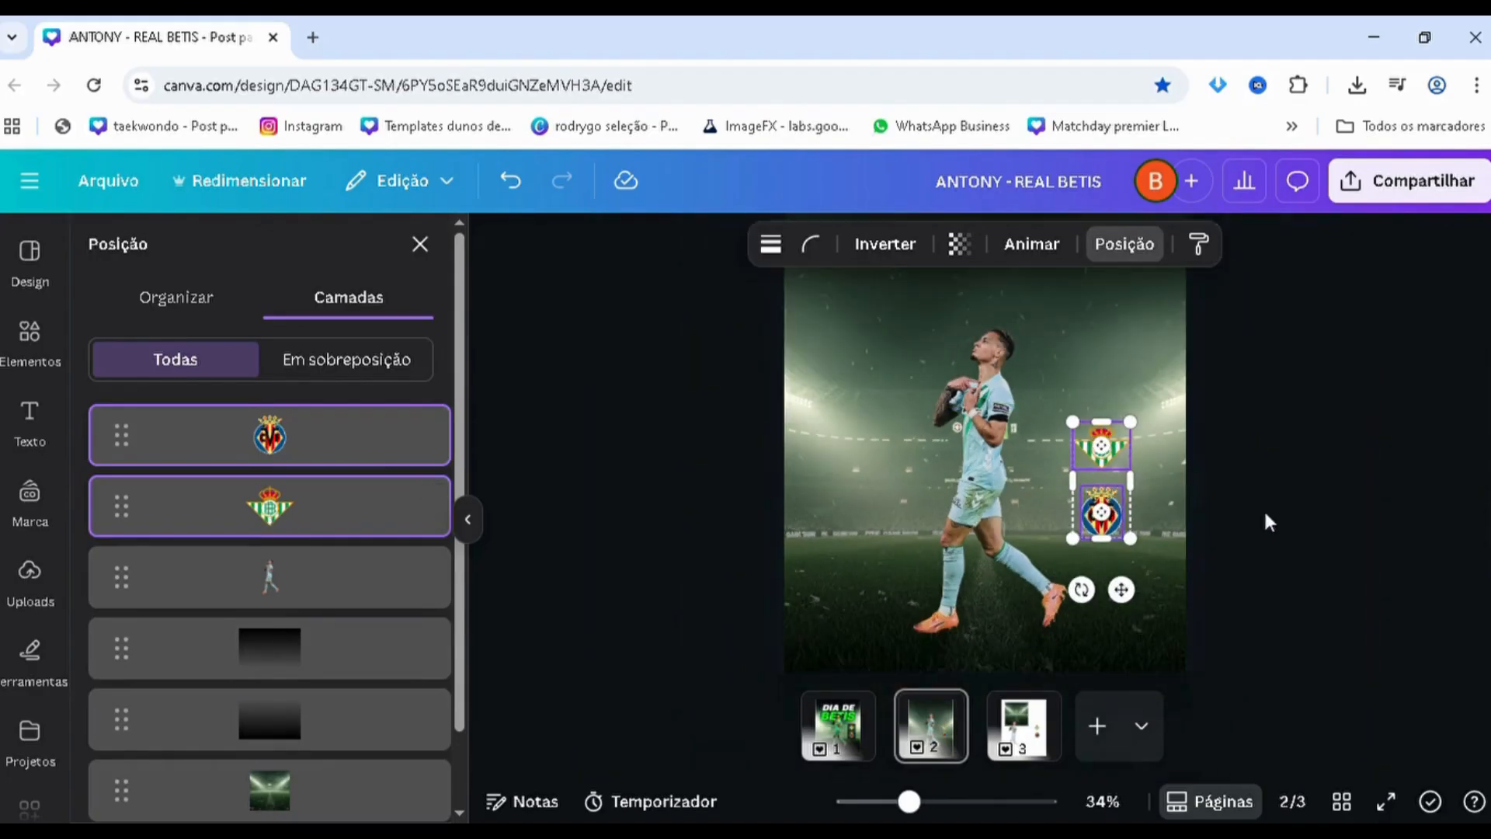
left_click(1265, 511)
scroll(1264, 513, "down", 2)
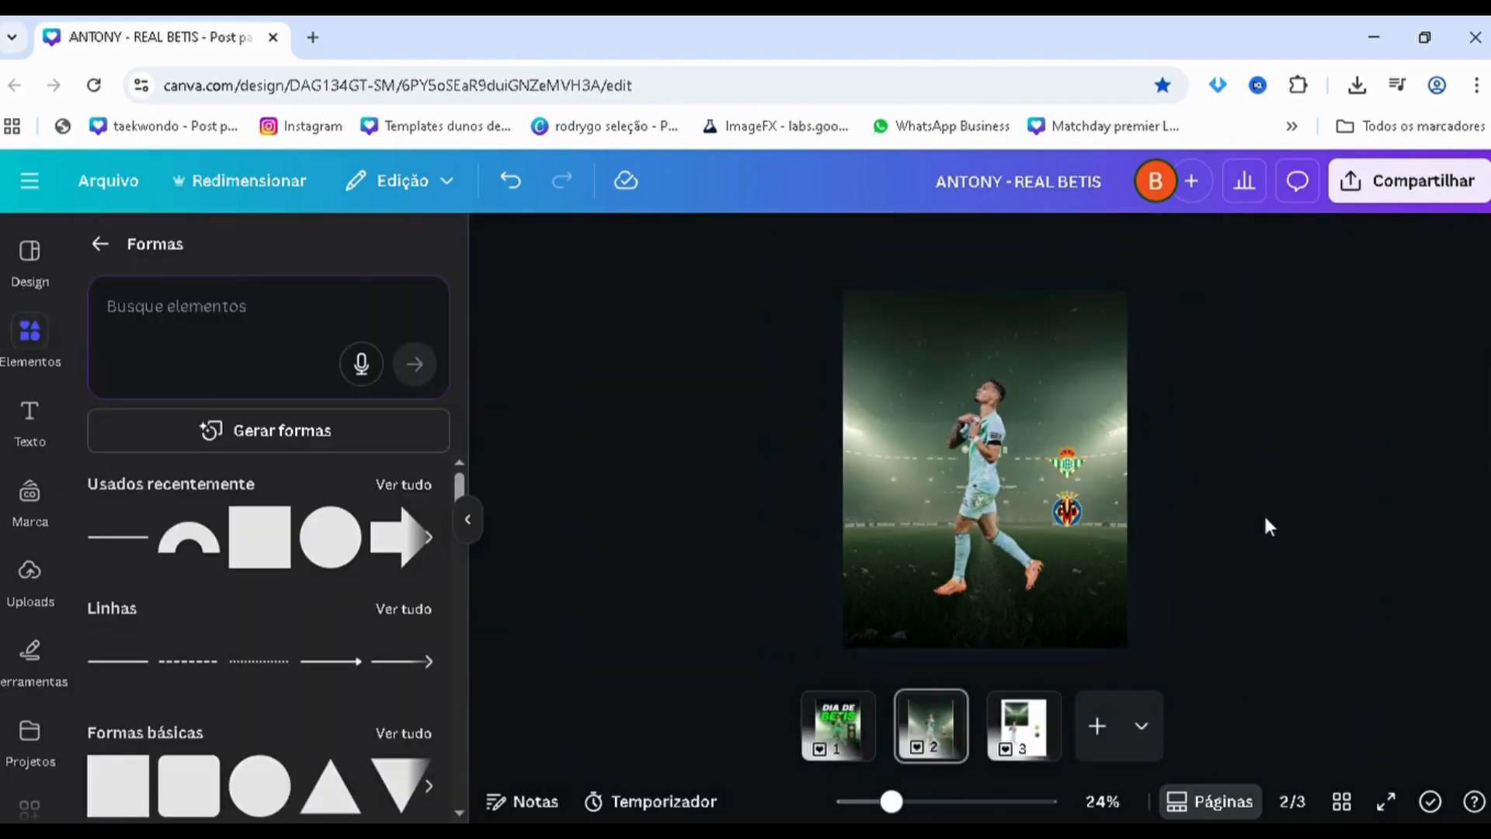
Move the player image slightly lower on page 2
left_click(939, 427)
left_click_drag(939, 427, 941, 441)
left_click(514, 482)
scroll(514, 482, "down", 1)
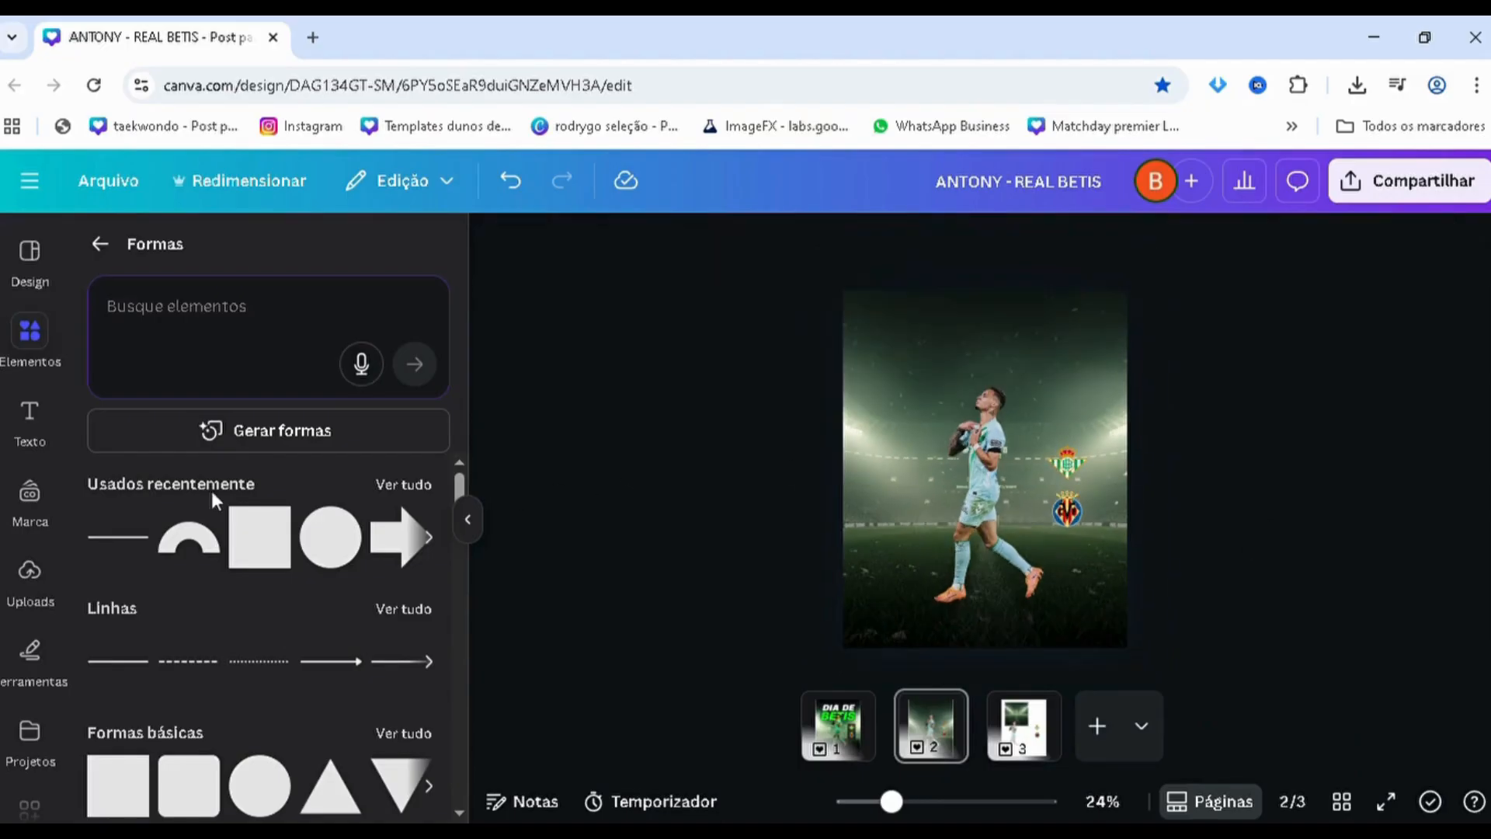
Insert a square on page 2 and give it a black gradient fill with the second colour #000000 at 50% opacity
left_click(259, 537)
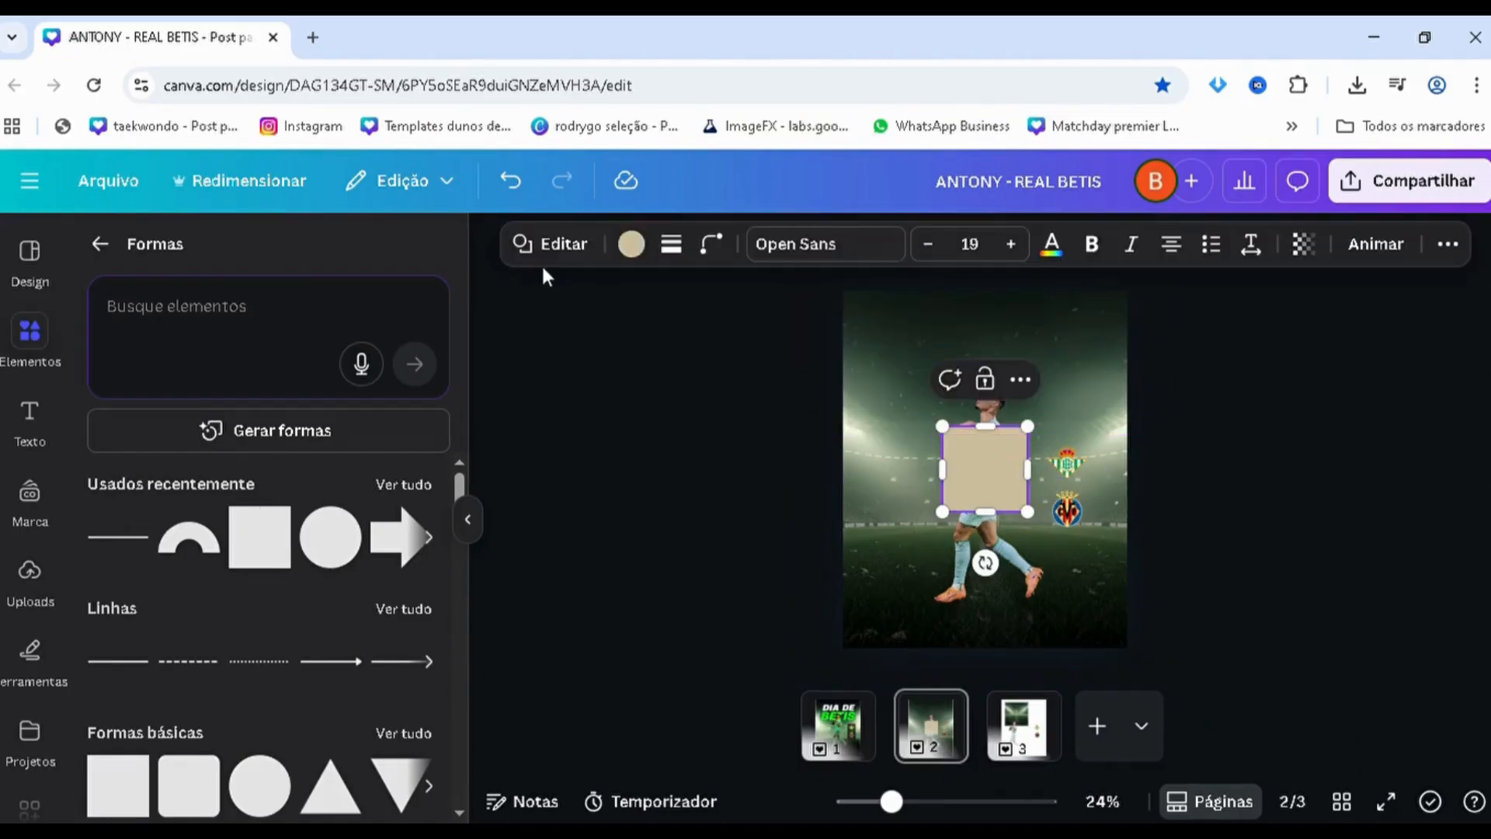
left_click(631, 244)
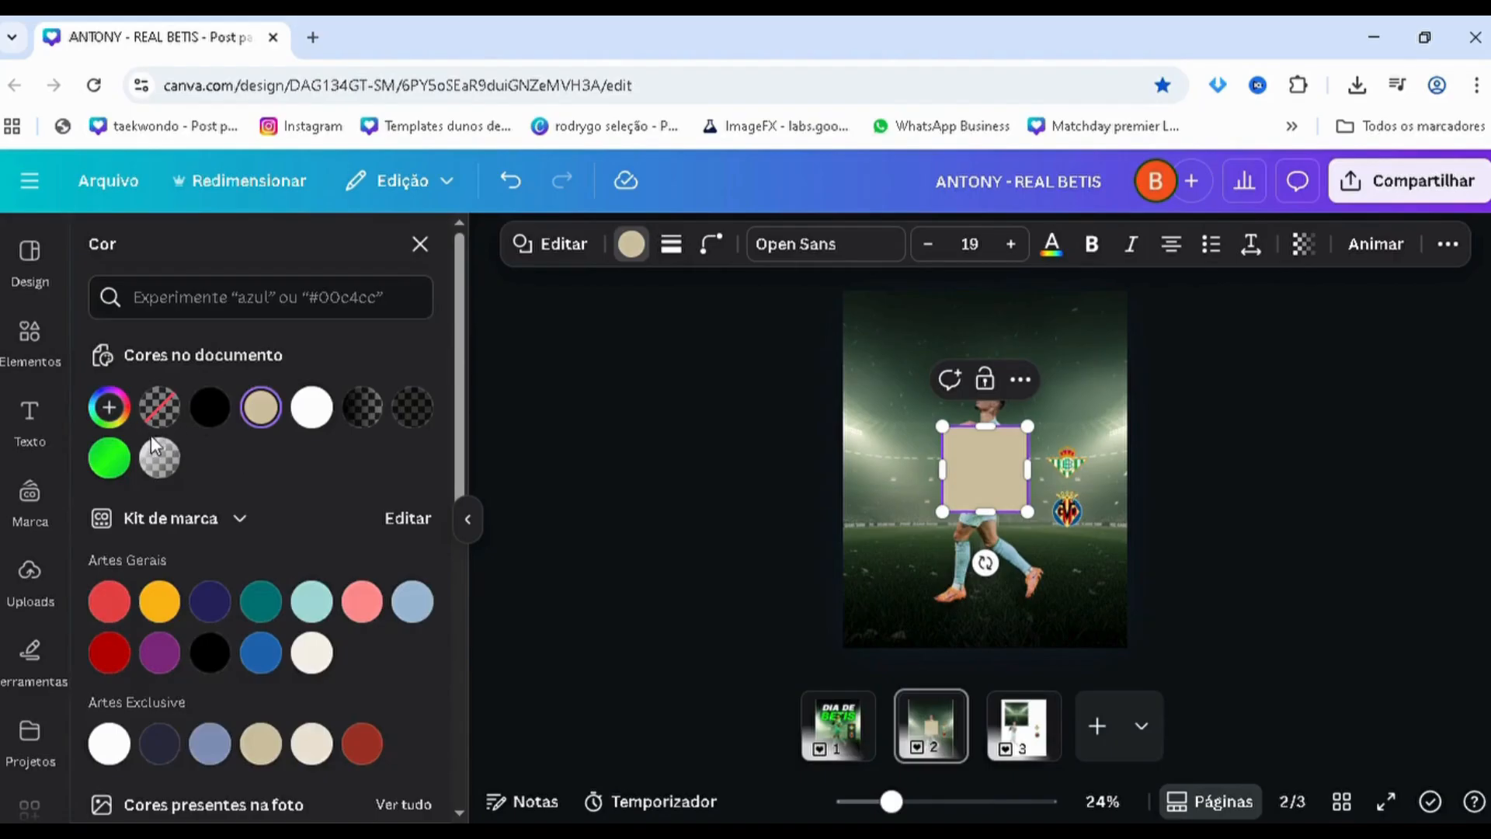
left_click(215, 421)
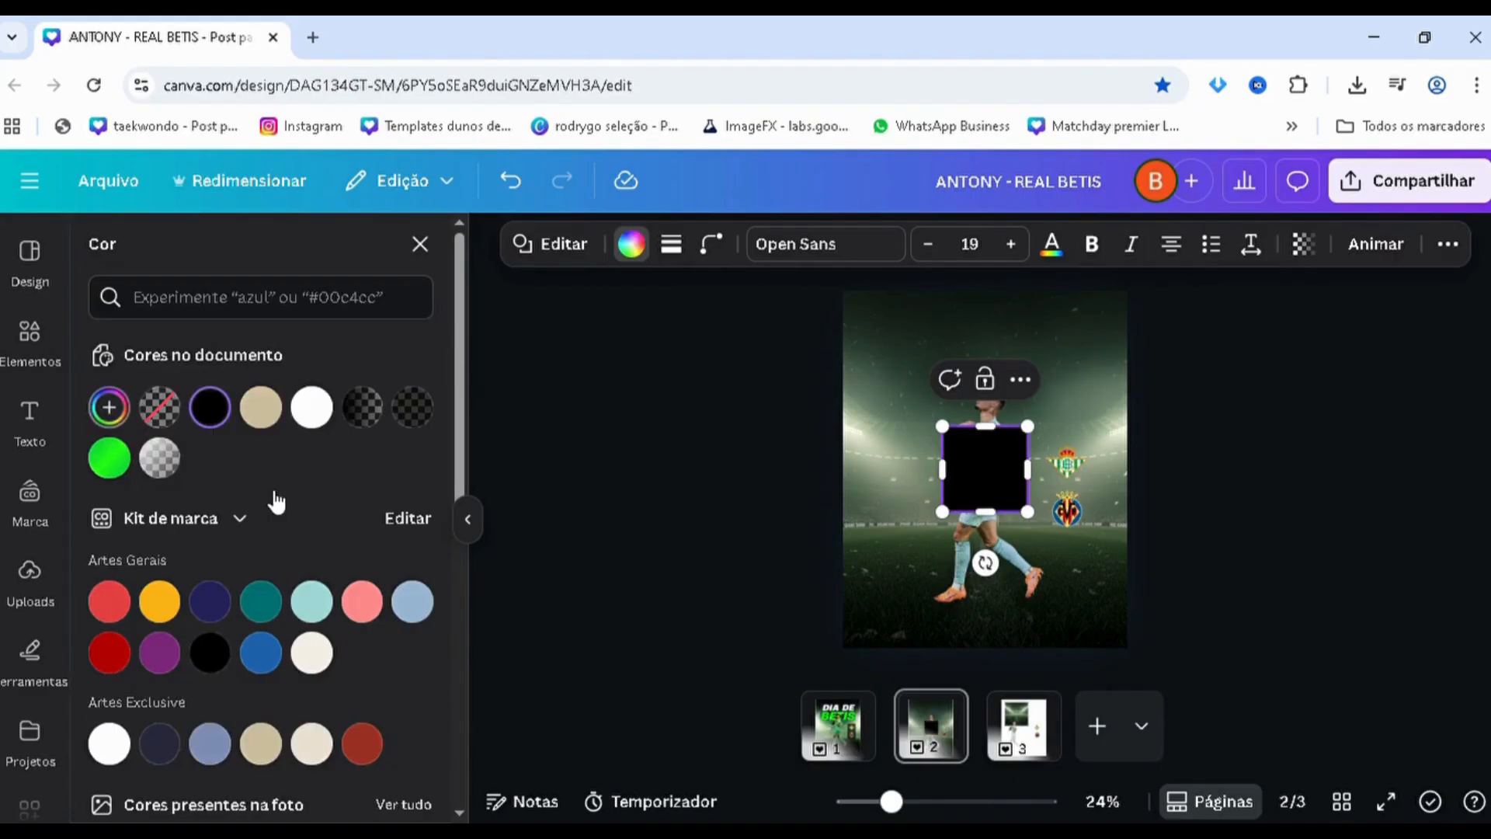
left_click(321, 472)
left_click(191, 562)
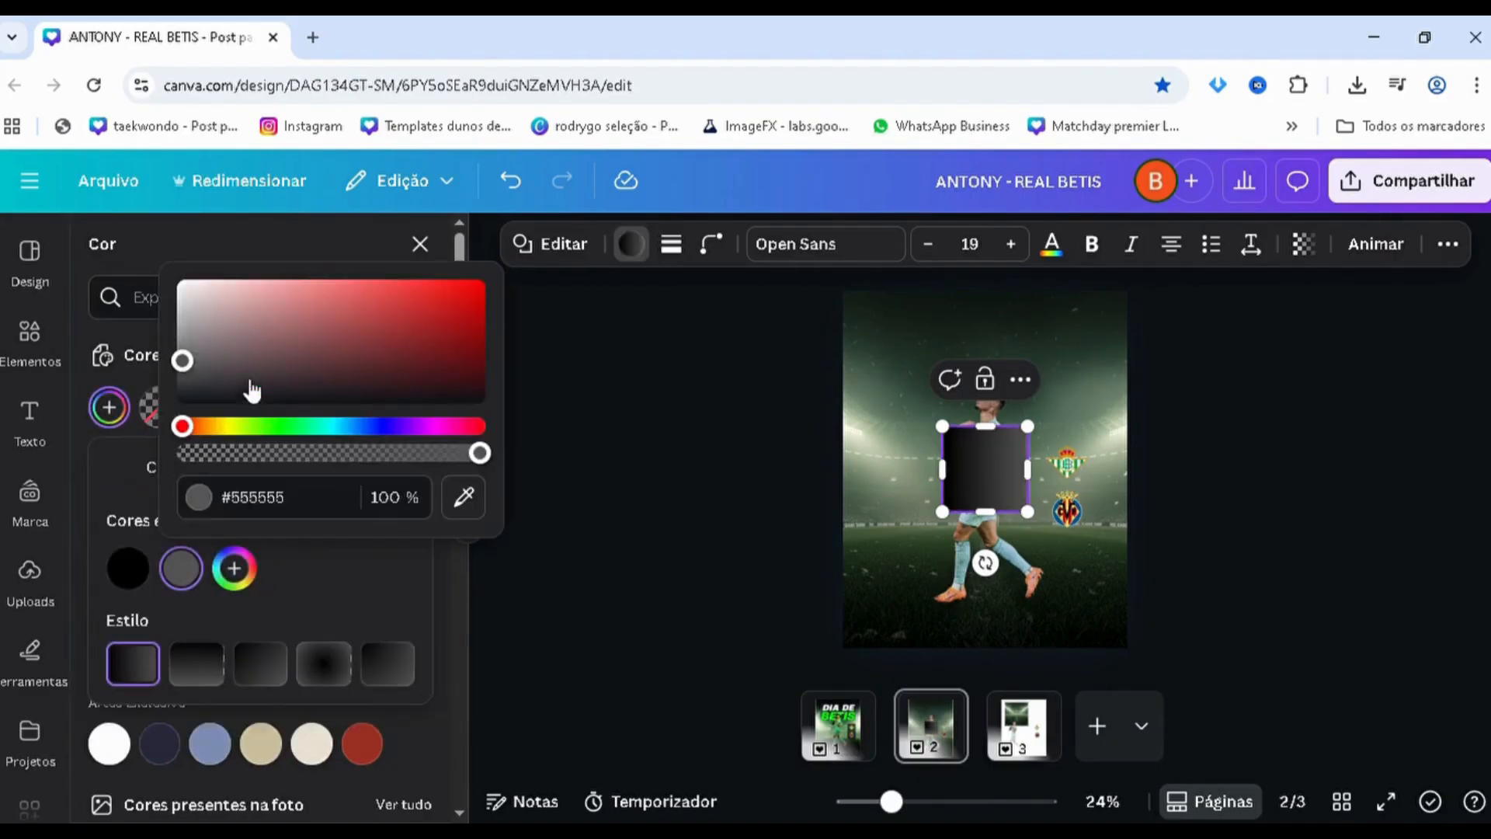
left_click_drag(252, 390, 182, 398)
type("50")
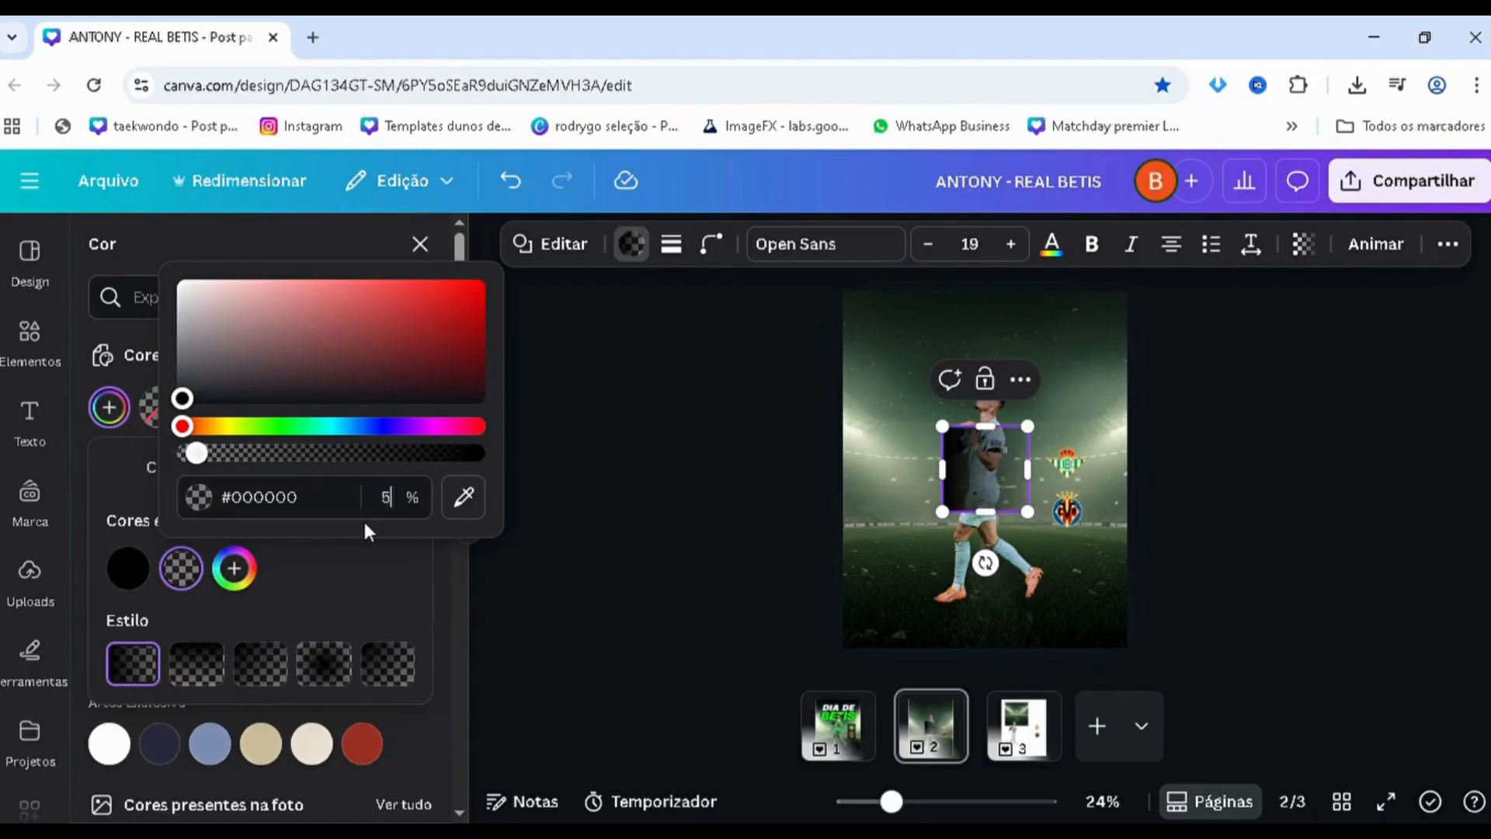
Set the first colour of the square's gradient, #000000, to 50% opacity
left_click(175, 567)
left_click(129, 586)
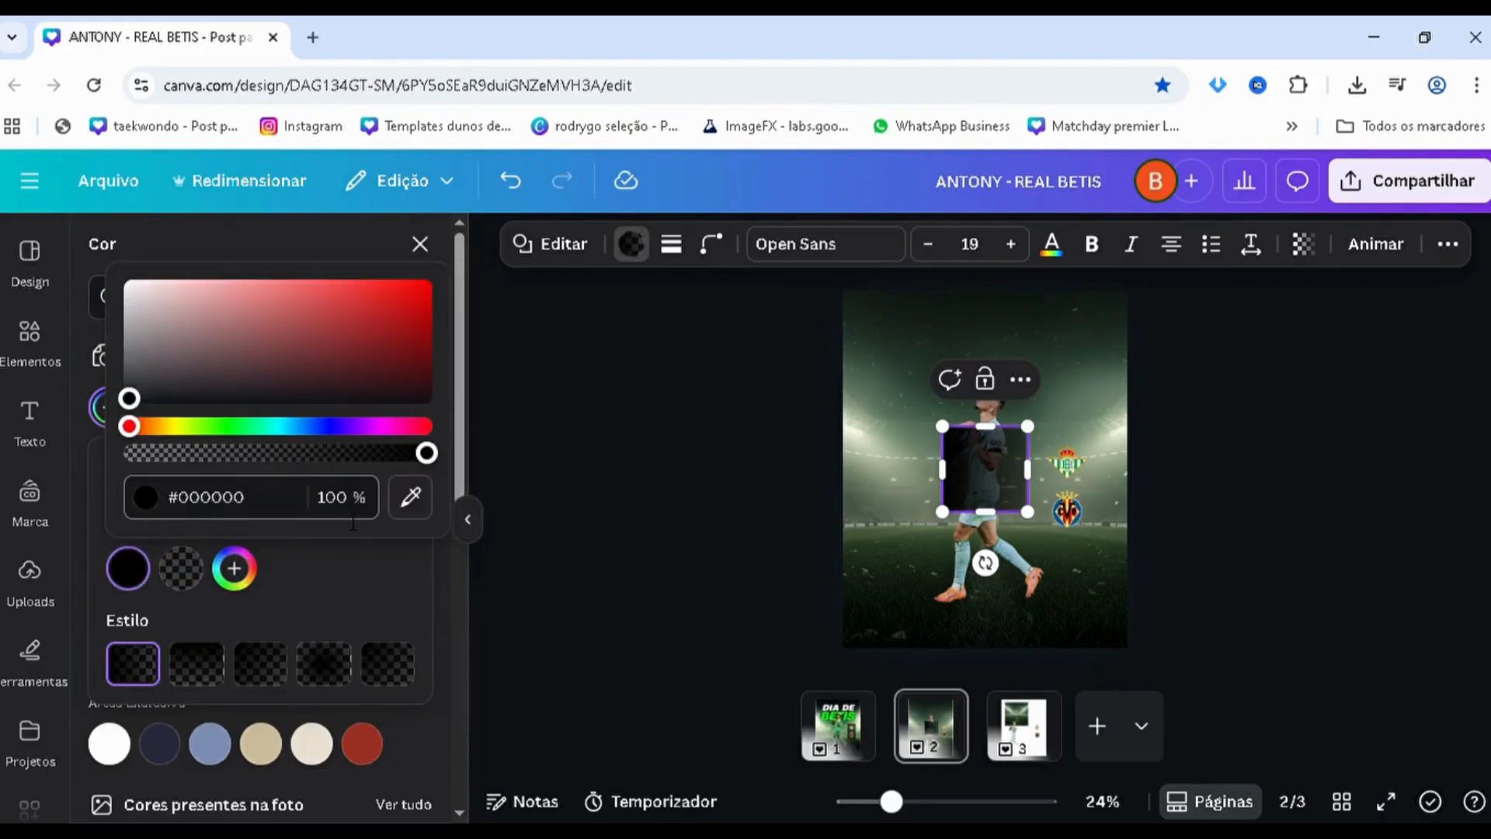
double_click(336, 501)
type("50")
key("Return")
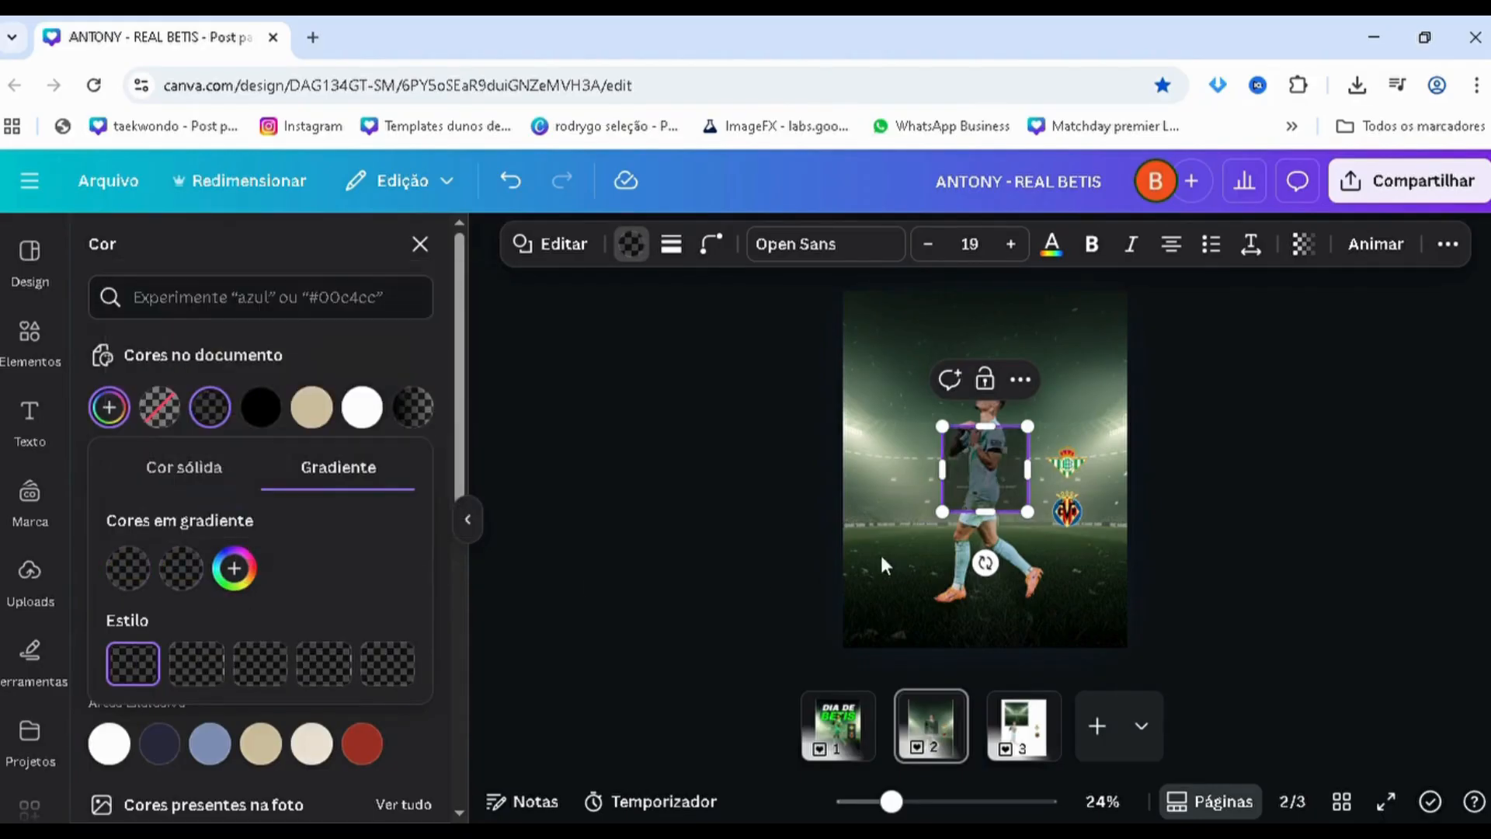
left_click(603, 437)
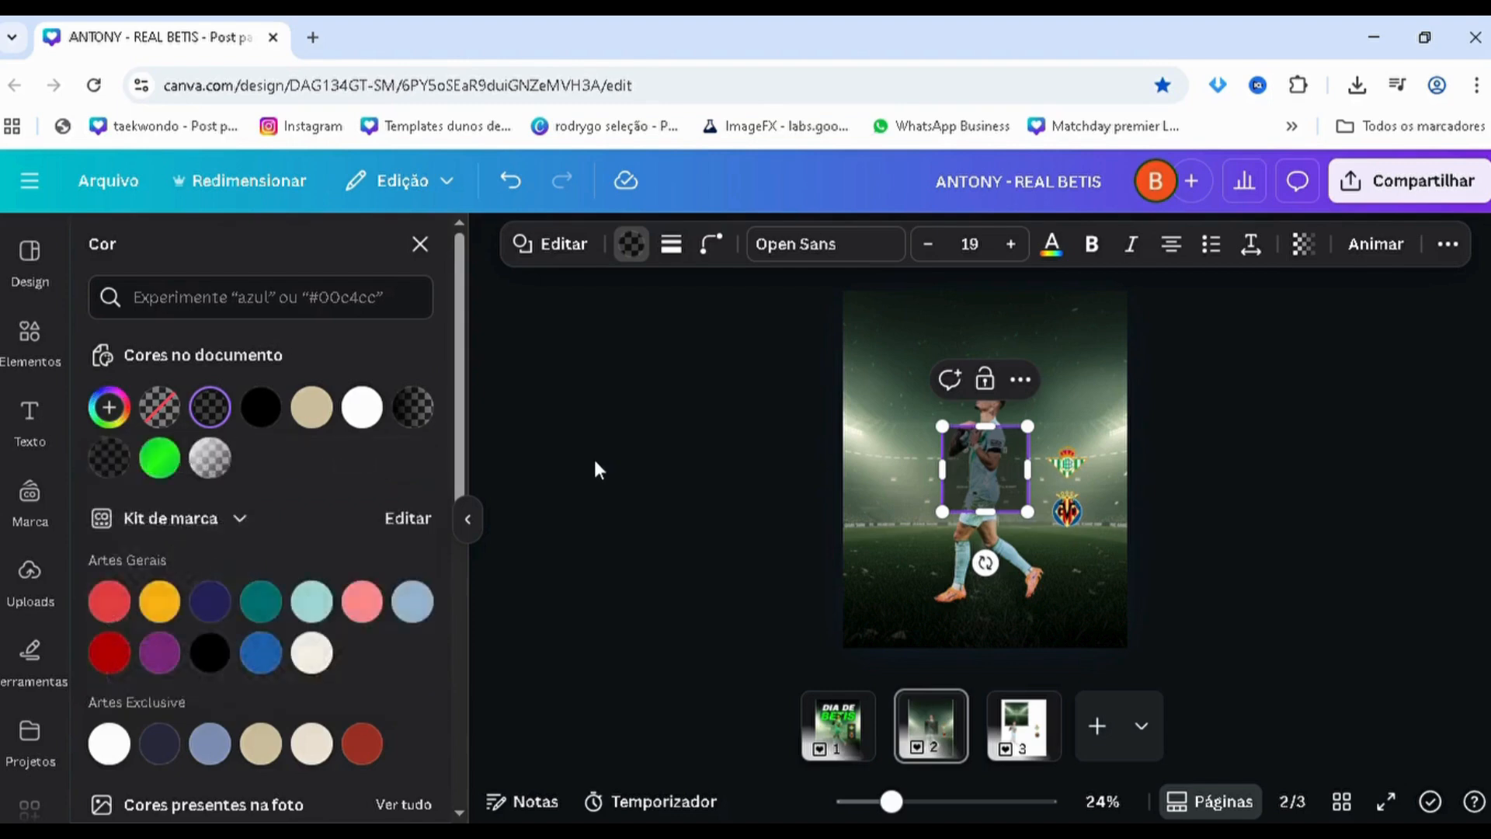
left_click(593, 458)
Move the translucent square over the club crests and place its layer beneath both crests and above the player
scroll(1058, 426, "up", 2)
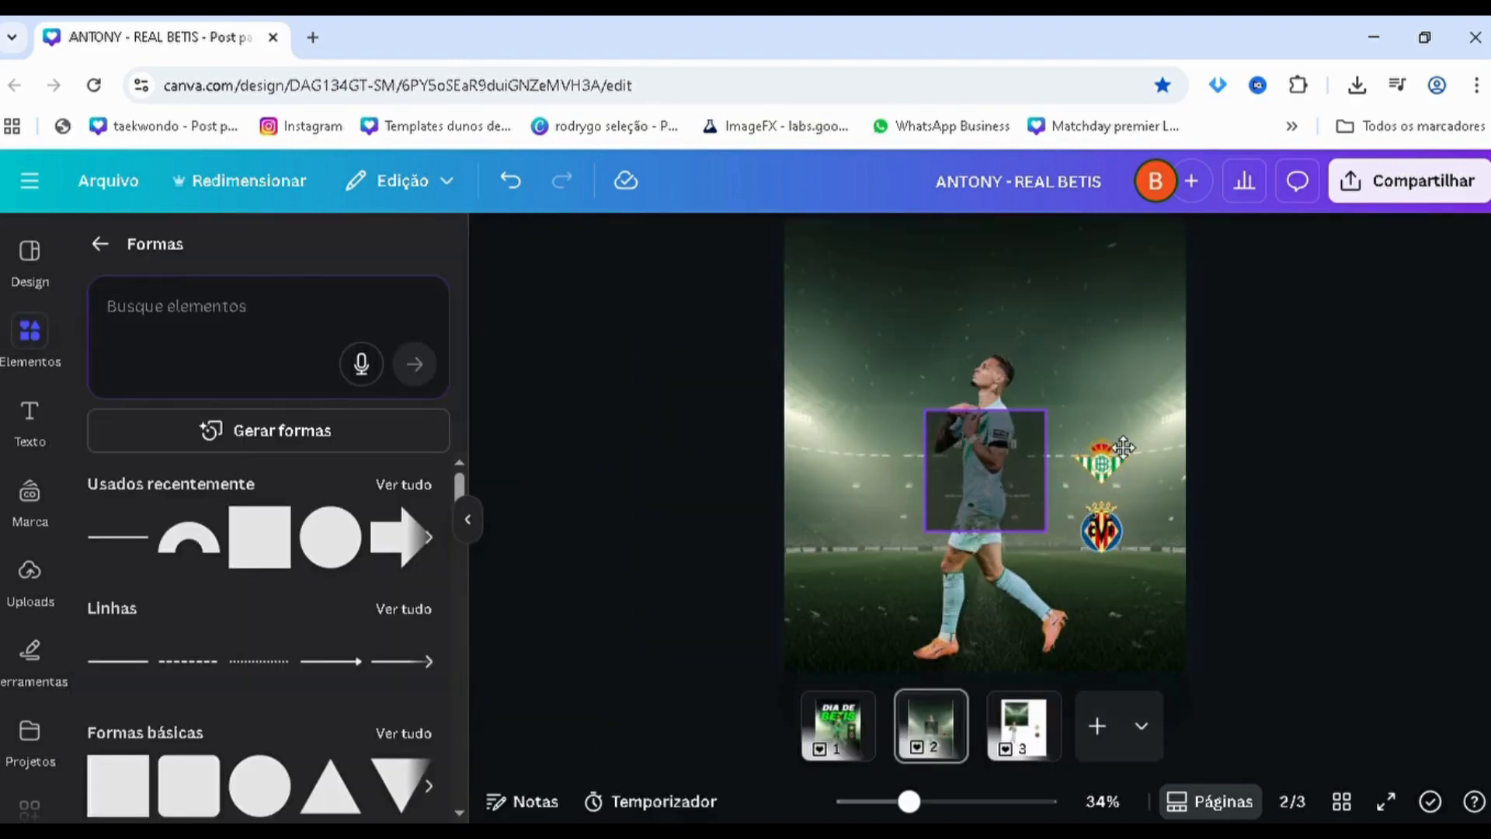
left_click_drag(1026, 452, 1115, 452)
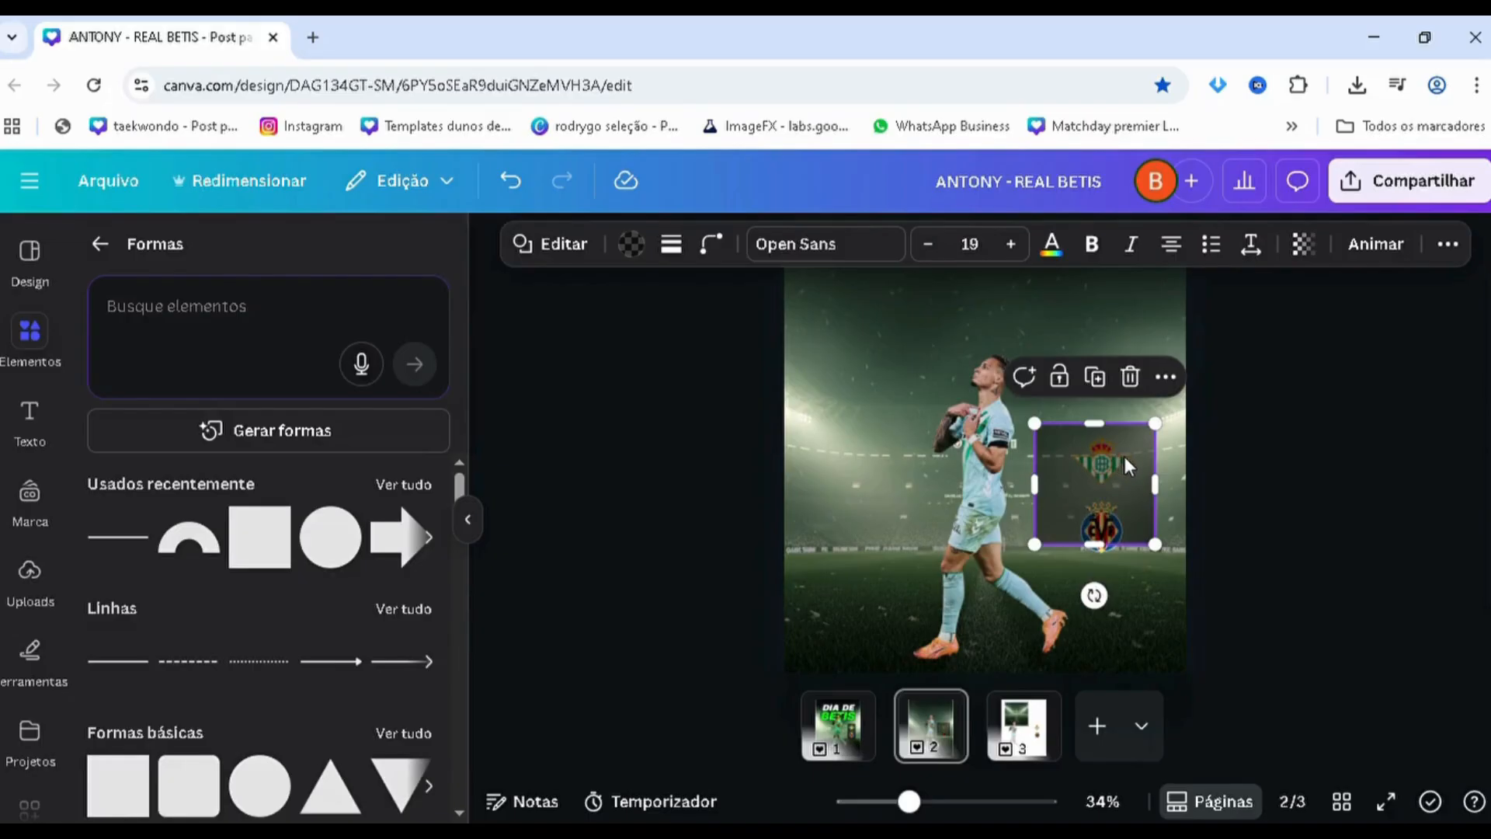
key("alt+1")
left_click_drag(260, 464, 250, 646)
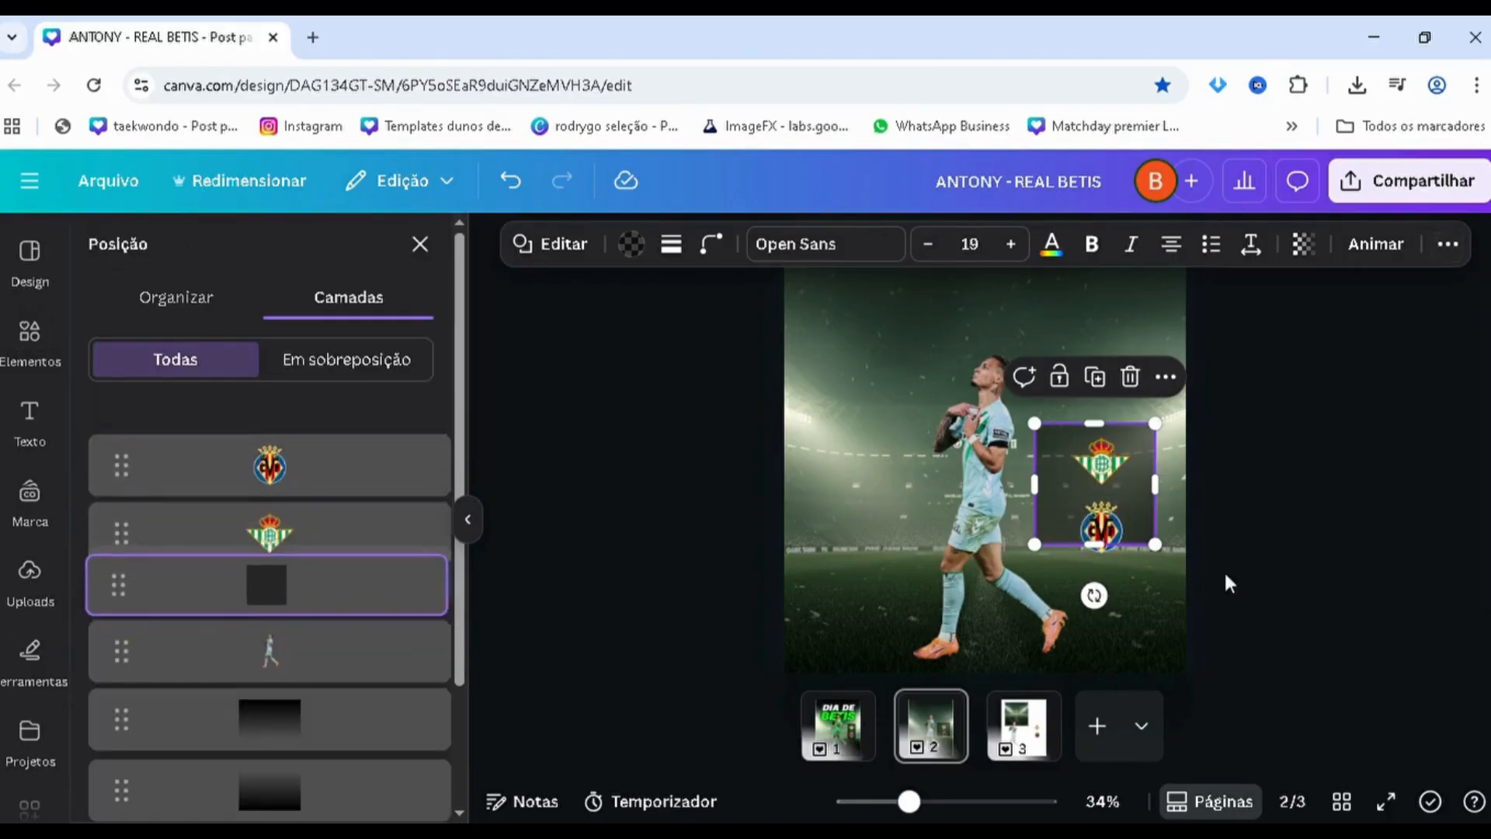
Reshape the translucent square into a narrow vertical rectangle that frames the two stacked crests
left_click_drag(1054, 488, 1055, 586)
left_click_drag(1155, 508, 1148, 508)
left_click_drag(1042, 501, 1073, 505)
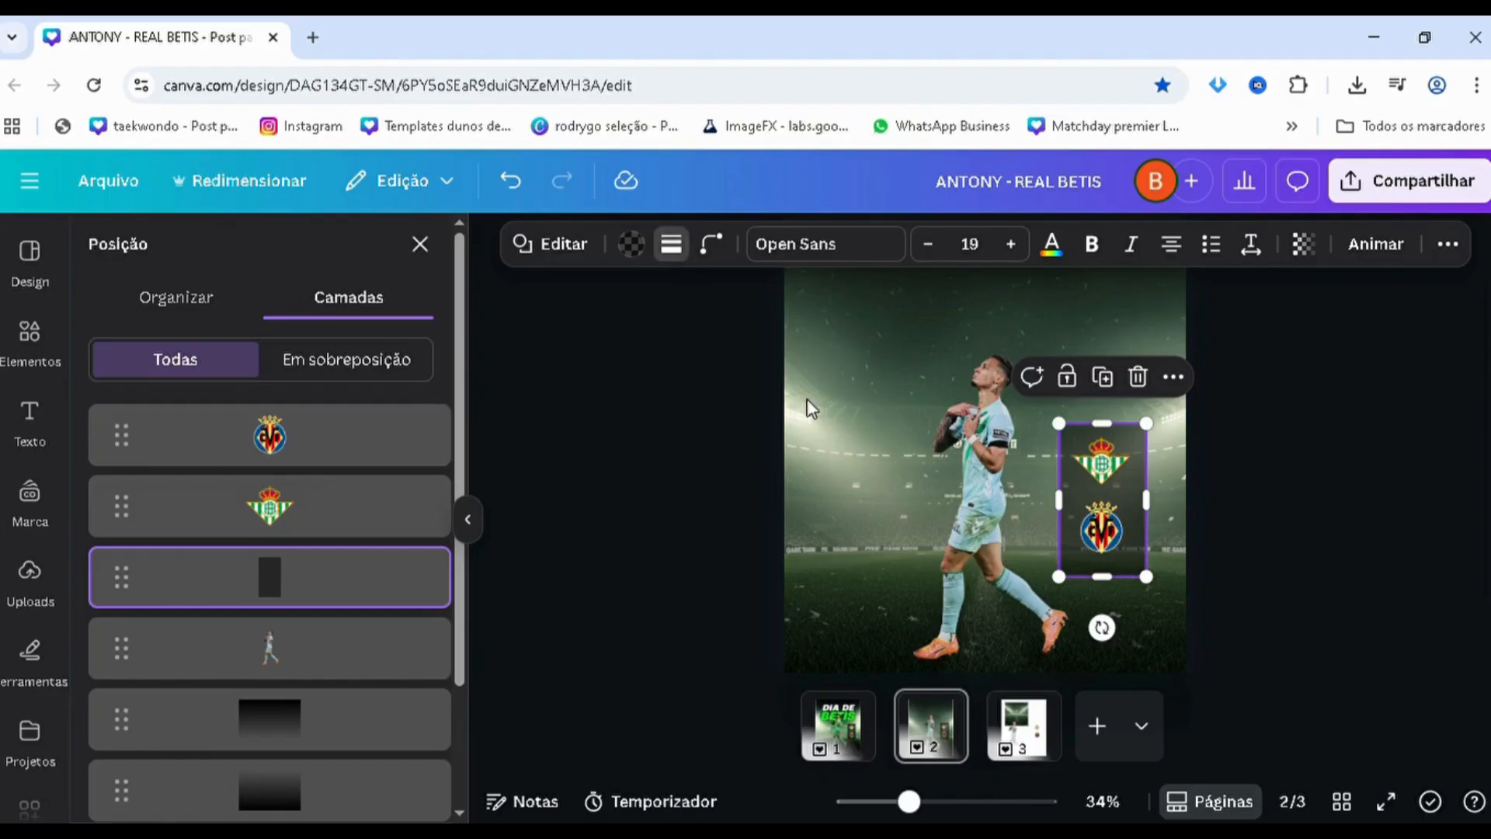
Give the translucent rectangle behind the crests a thin solid outline in white
left_click(609, 310)
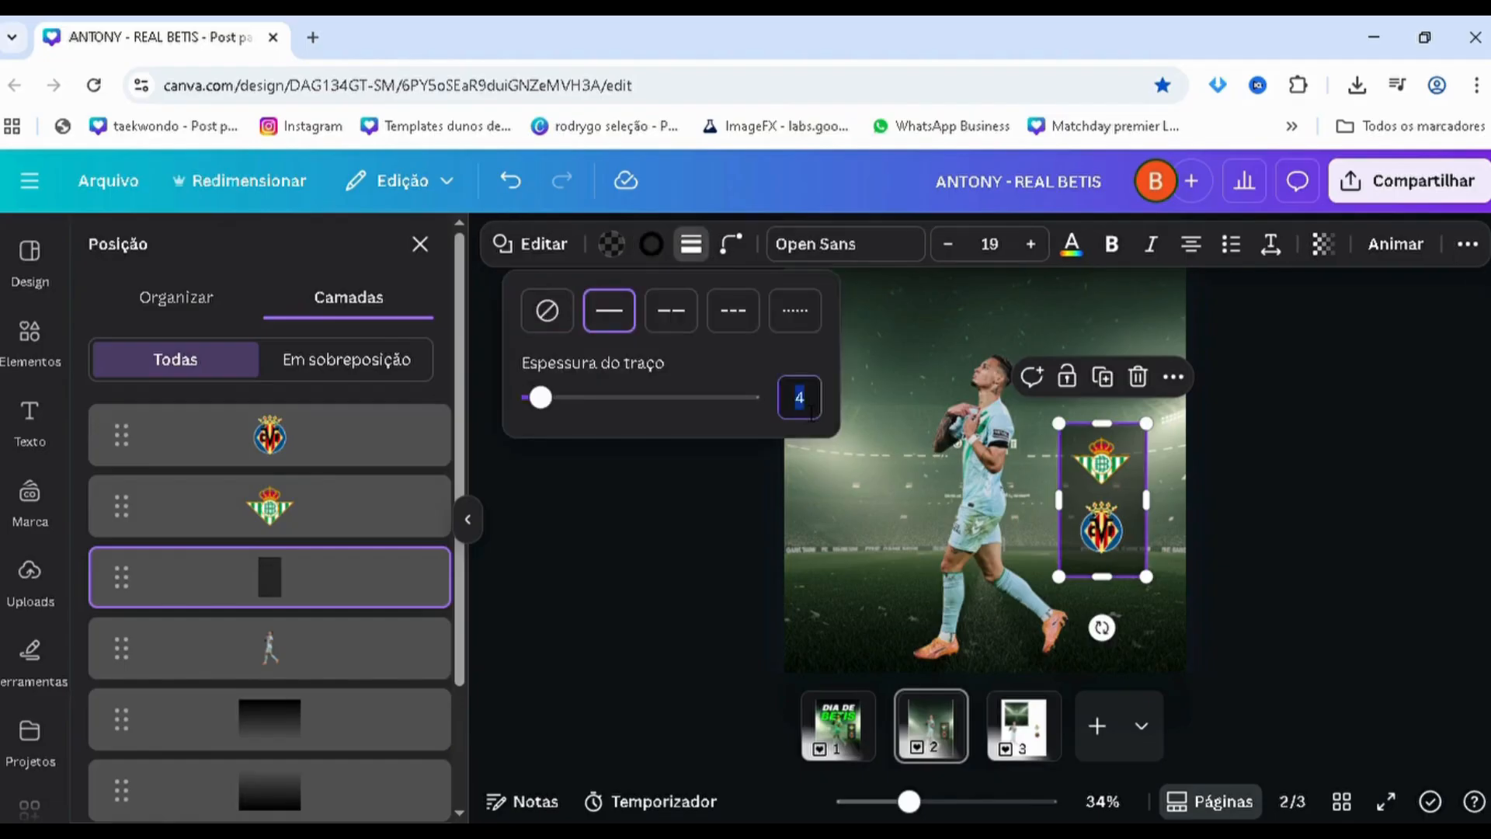
left_click(651, 244)
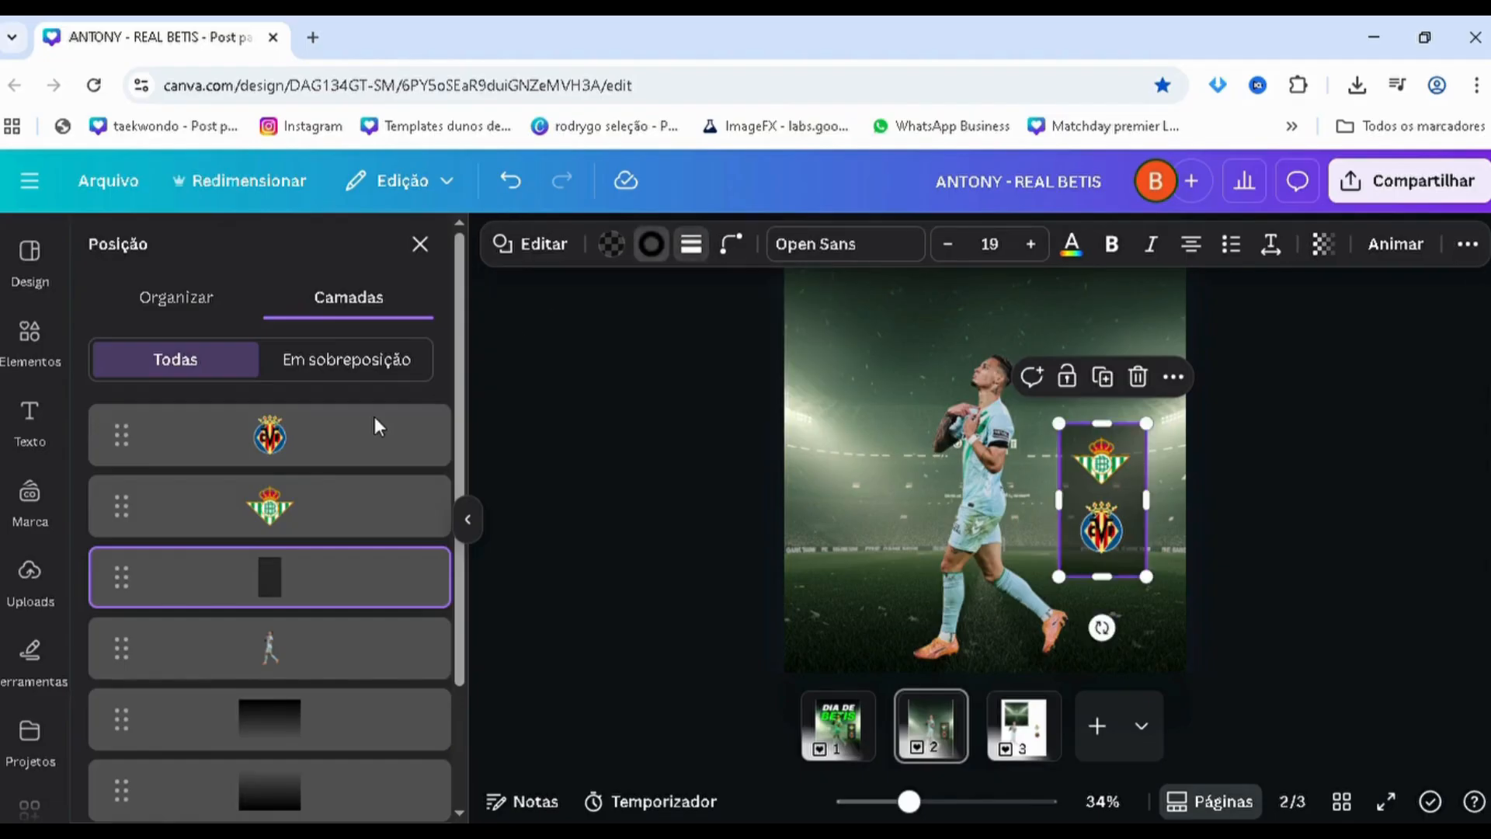
left_click(212, 410)
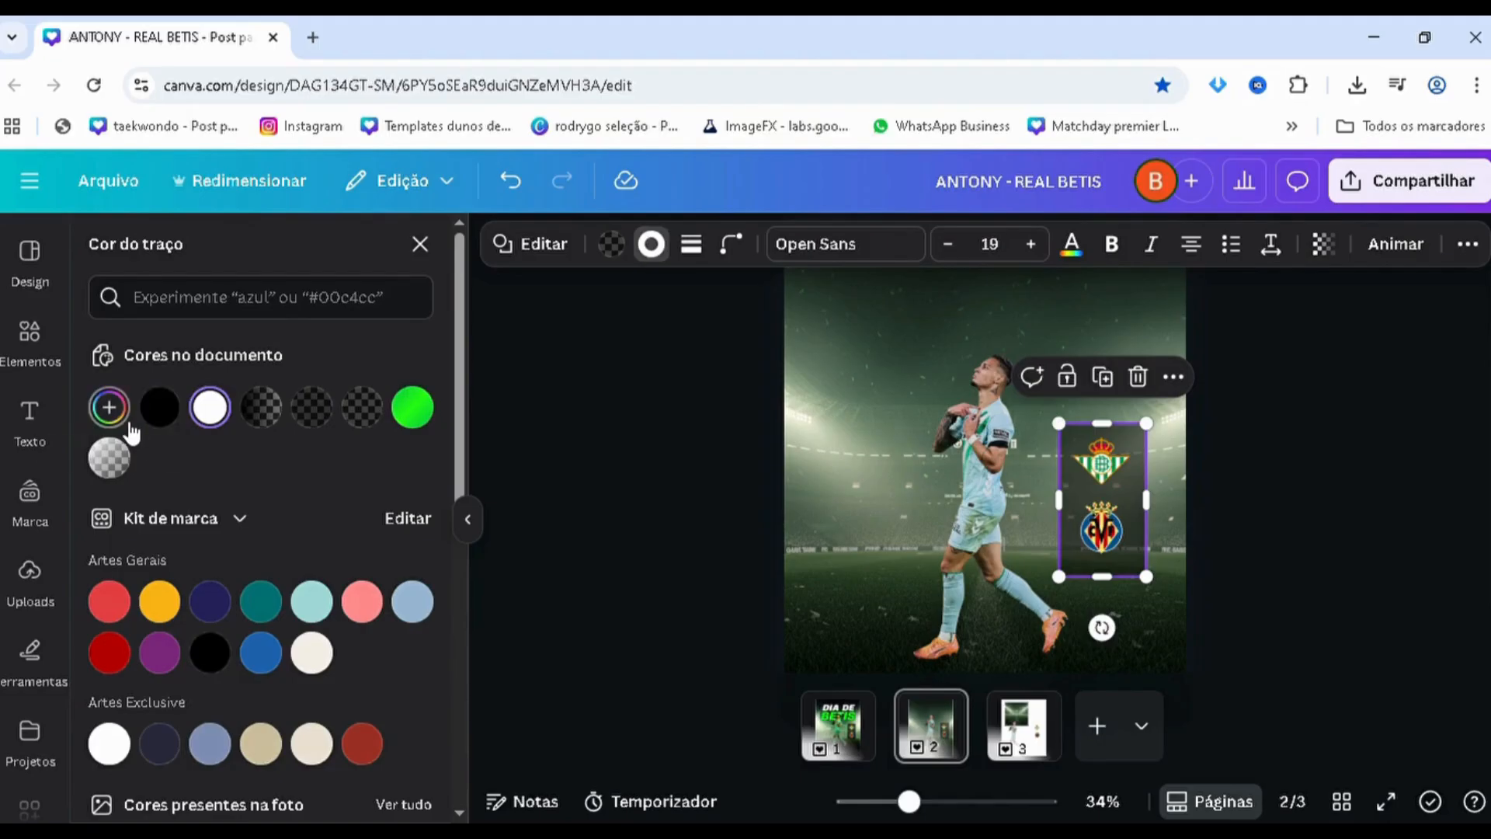
Change the rectangle's outline to a diagonal gradient fading from white to #FFFFFF at 0% opacity
left_click(115, 411)
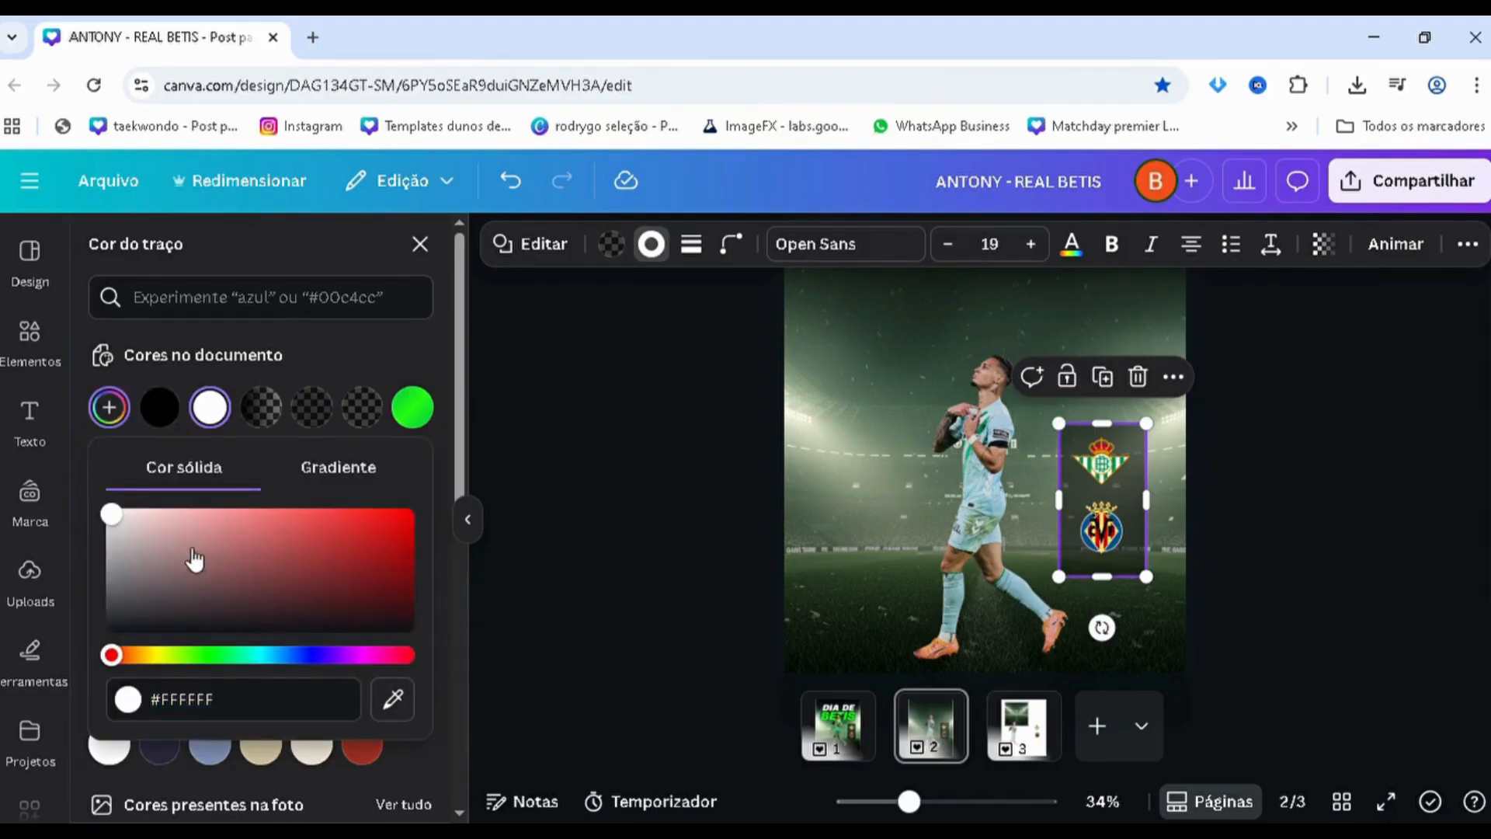
left_click(339, 466)
left_click(184, 569)
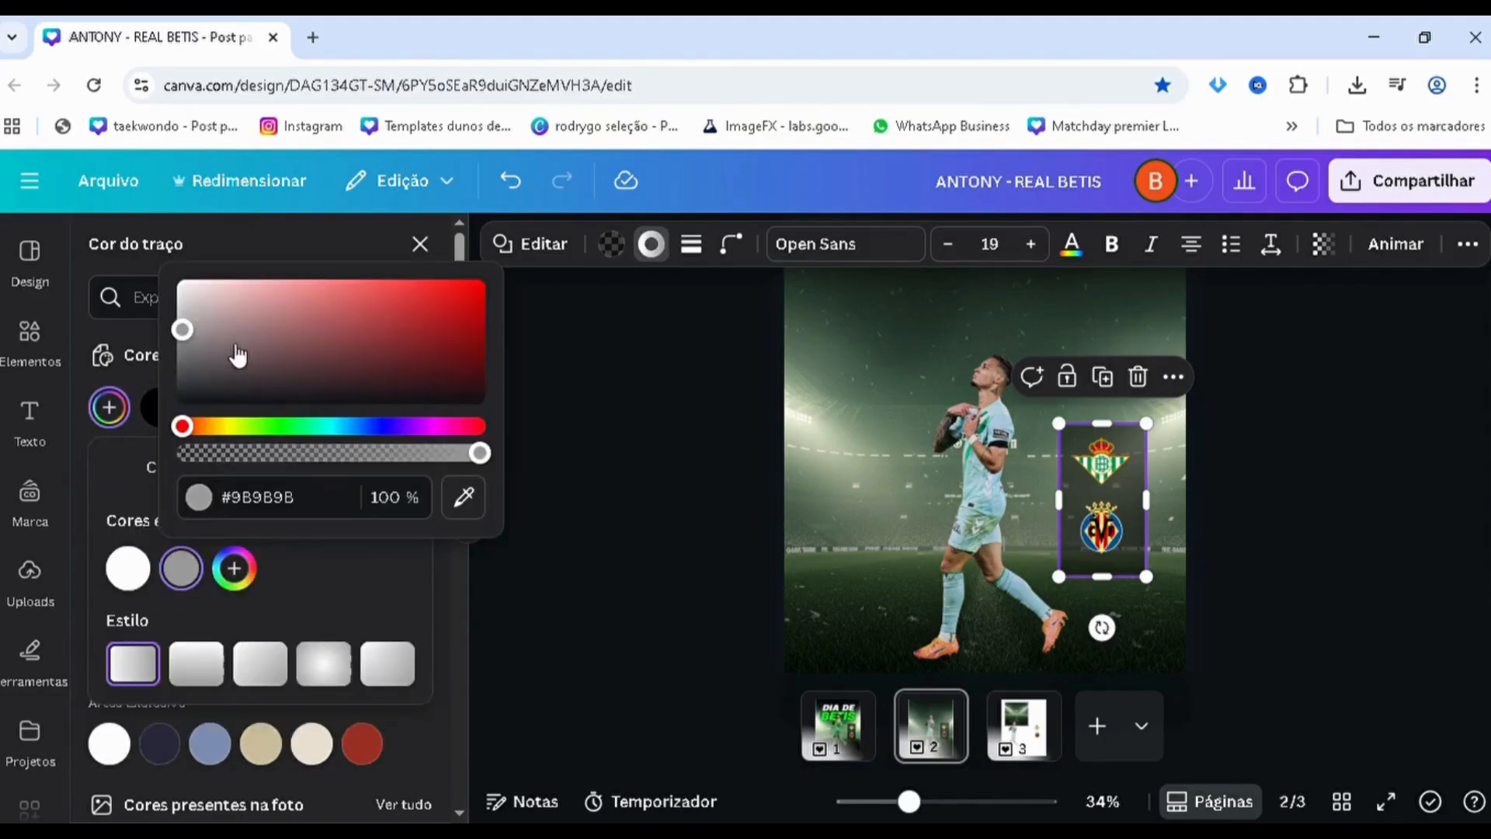
left_click_drag(183, 330, 182, 285)
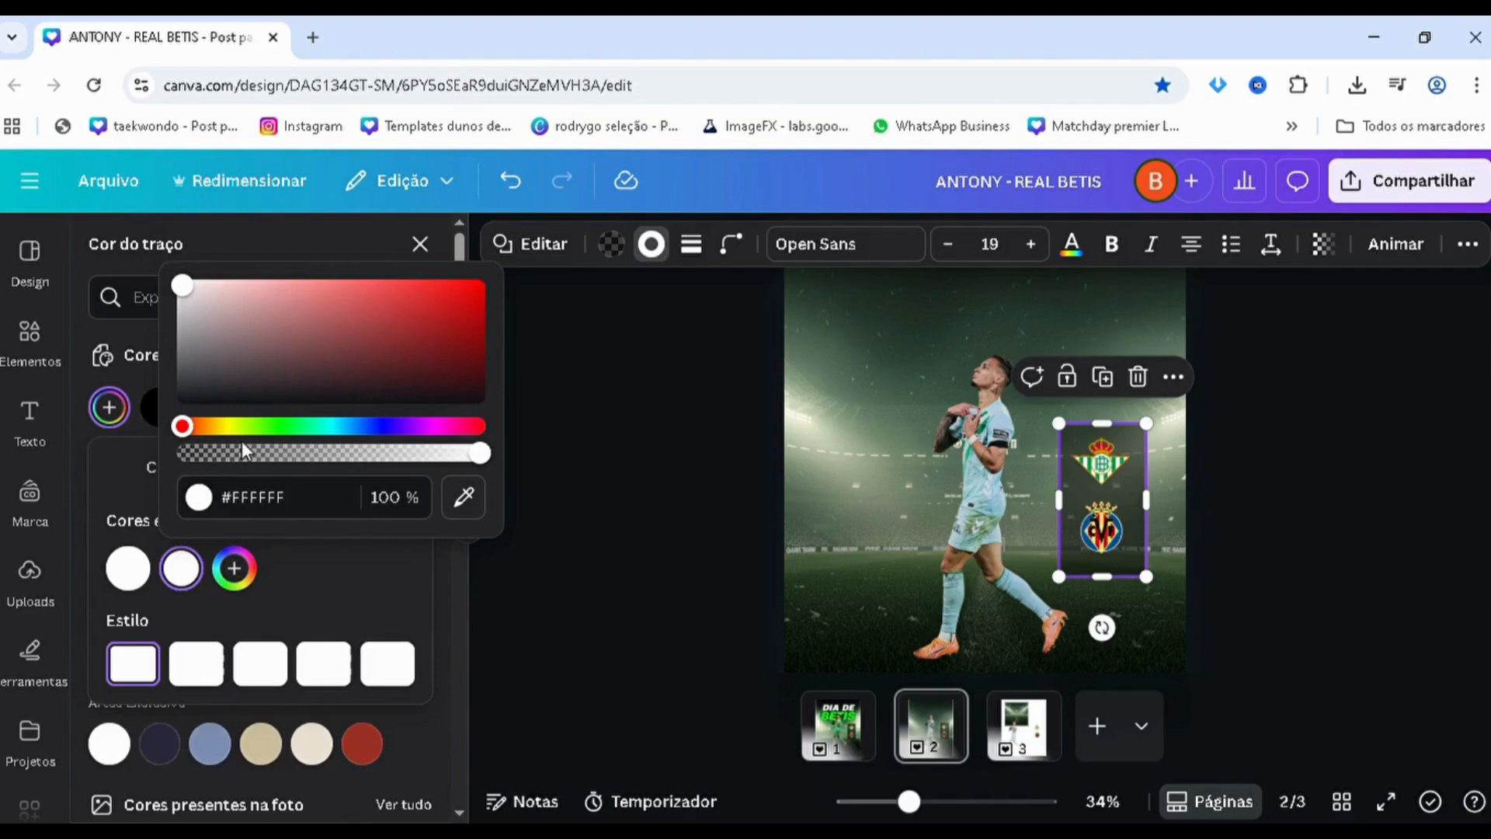
left_click_drag(241, 452, 180, 453)
left_click(242, 681)
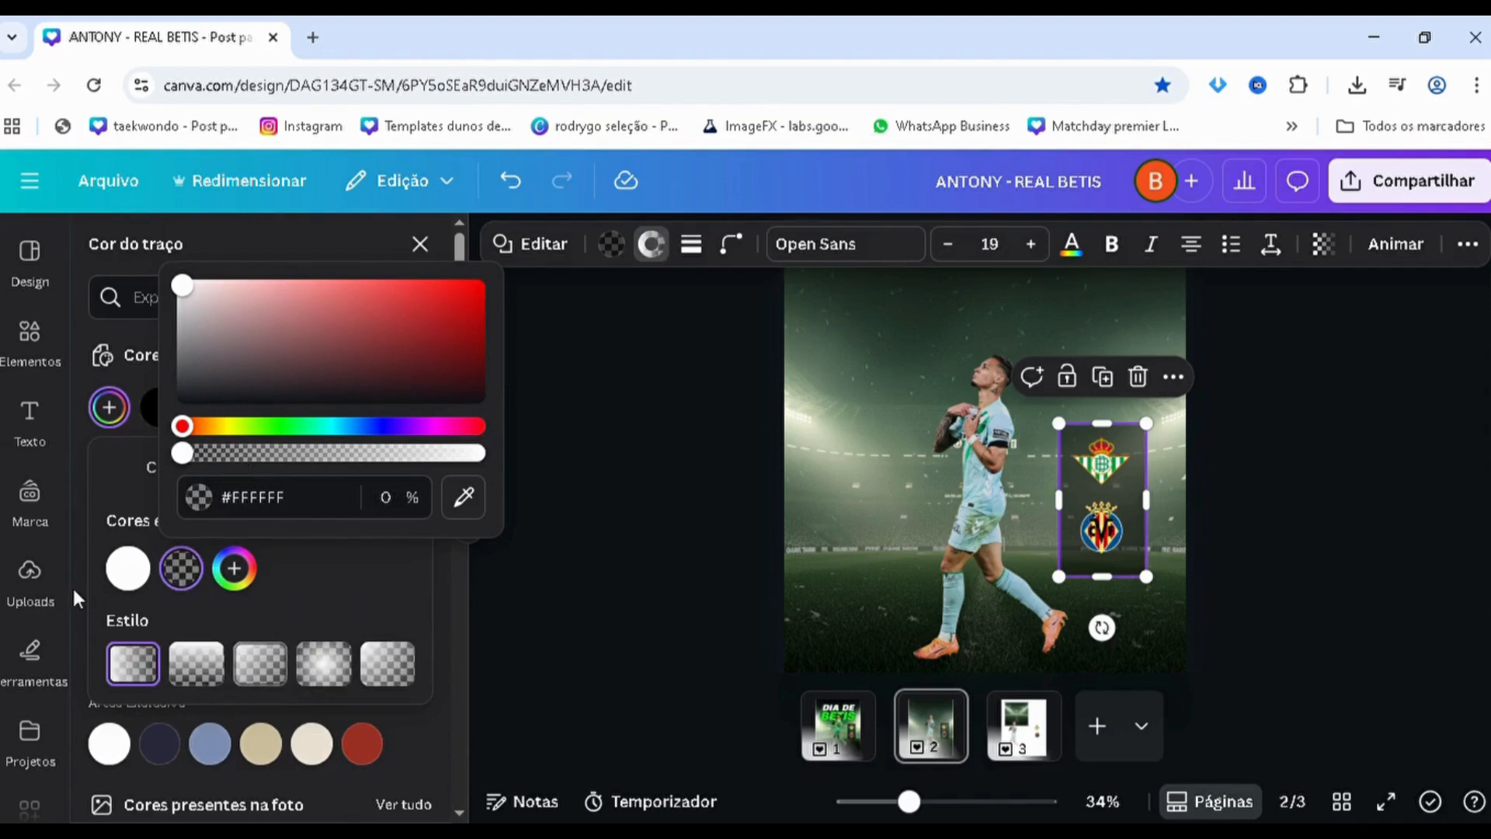
left_click(71, 585)
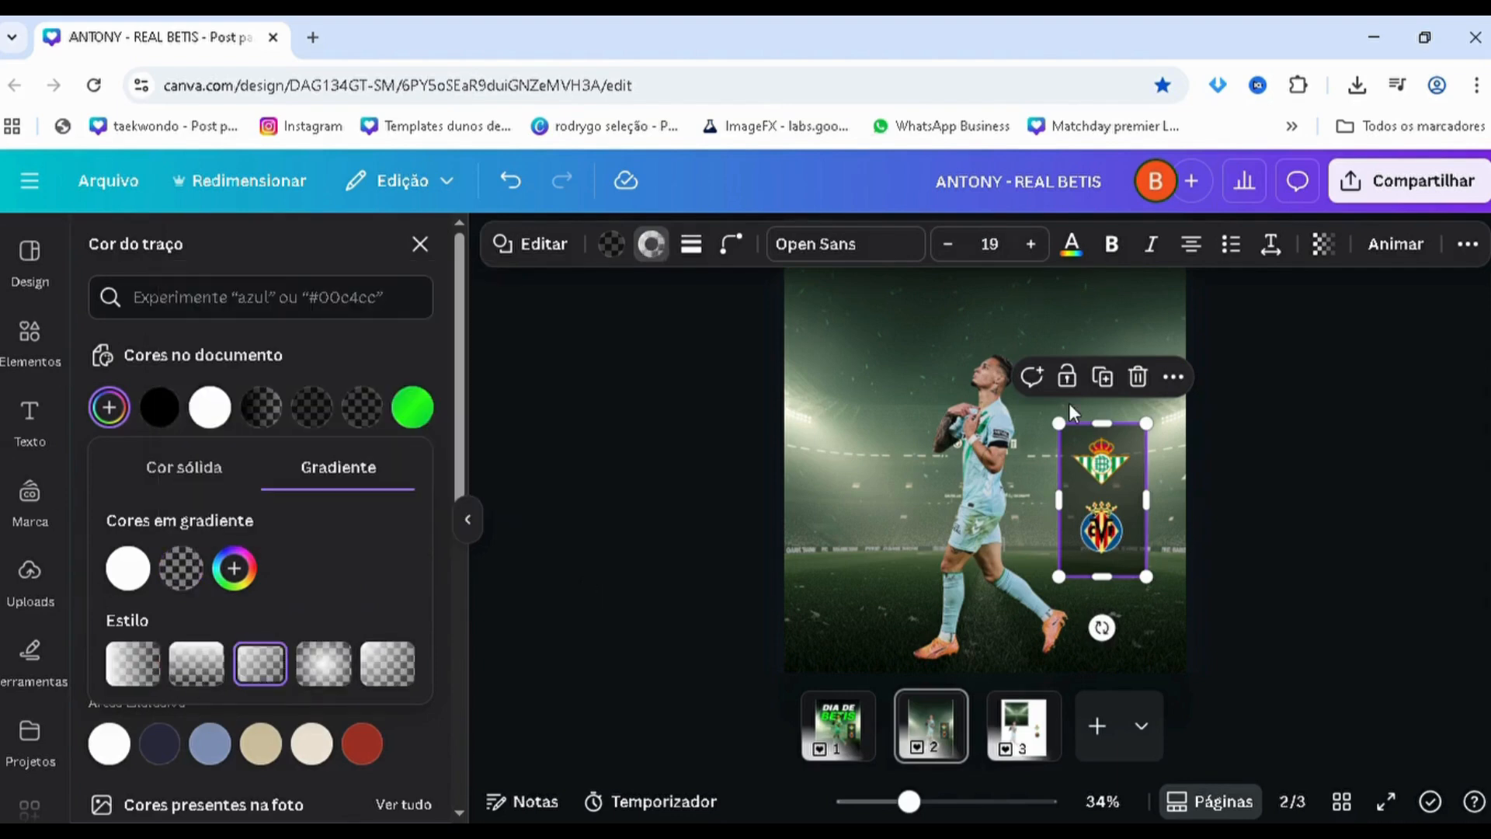
left_click(1256, 578)
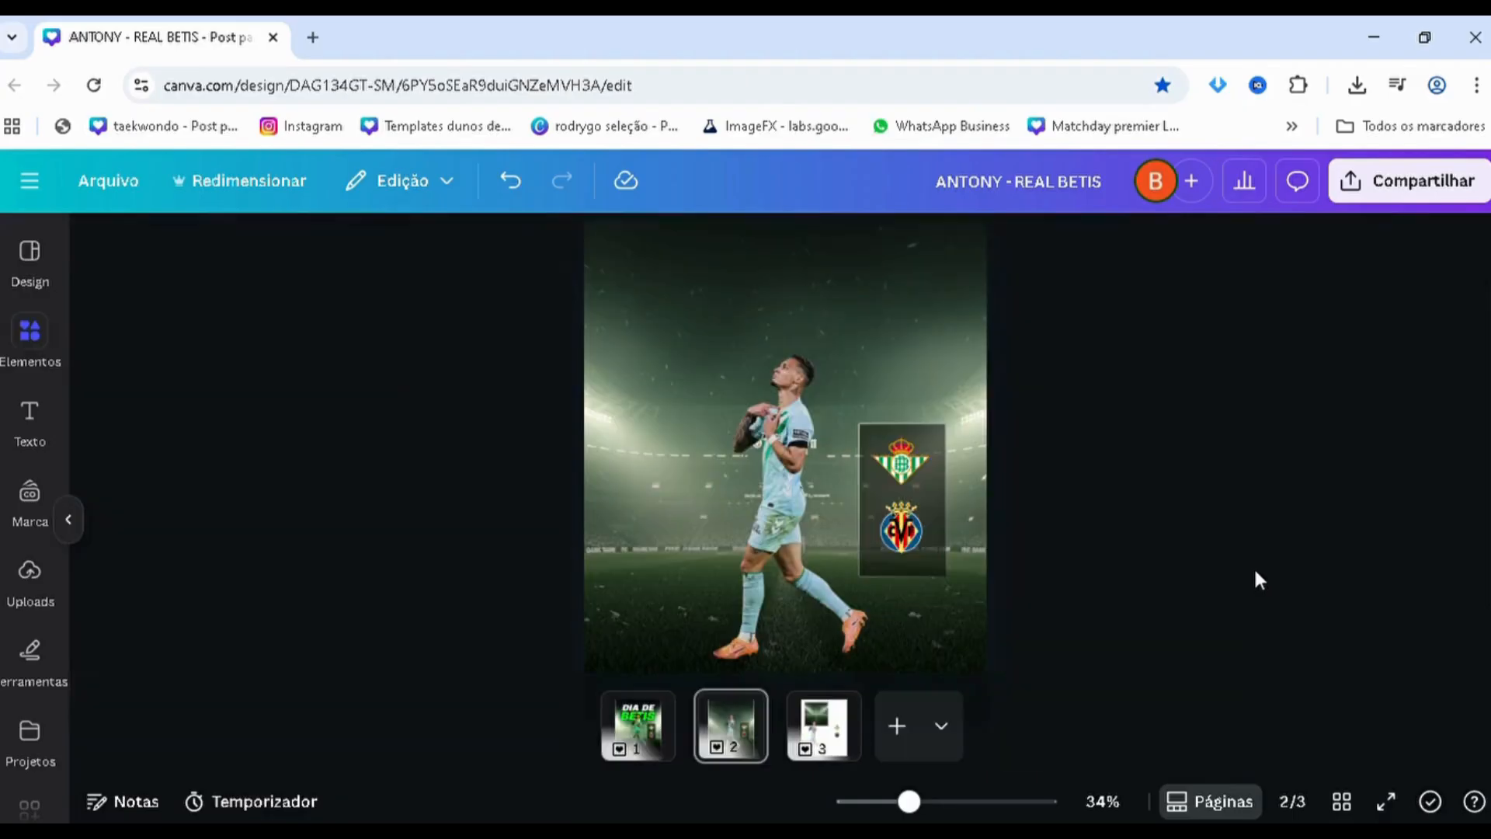
Insert a straight solid line on page 2 and colour its stroke white
scroll(1335, 573, "up", 2)
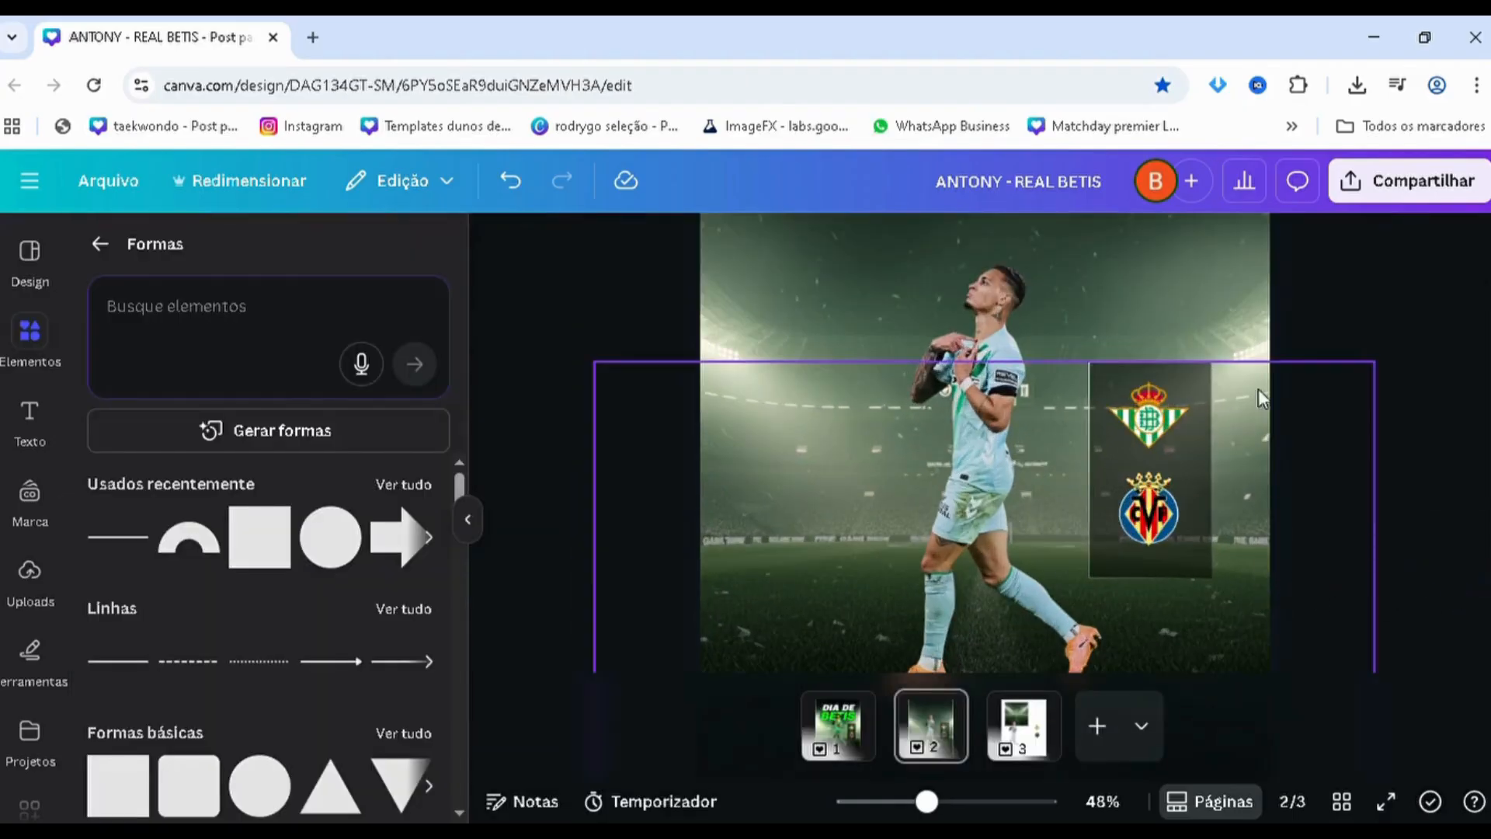
scroll(1339, 476, "down", 2)
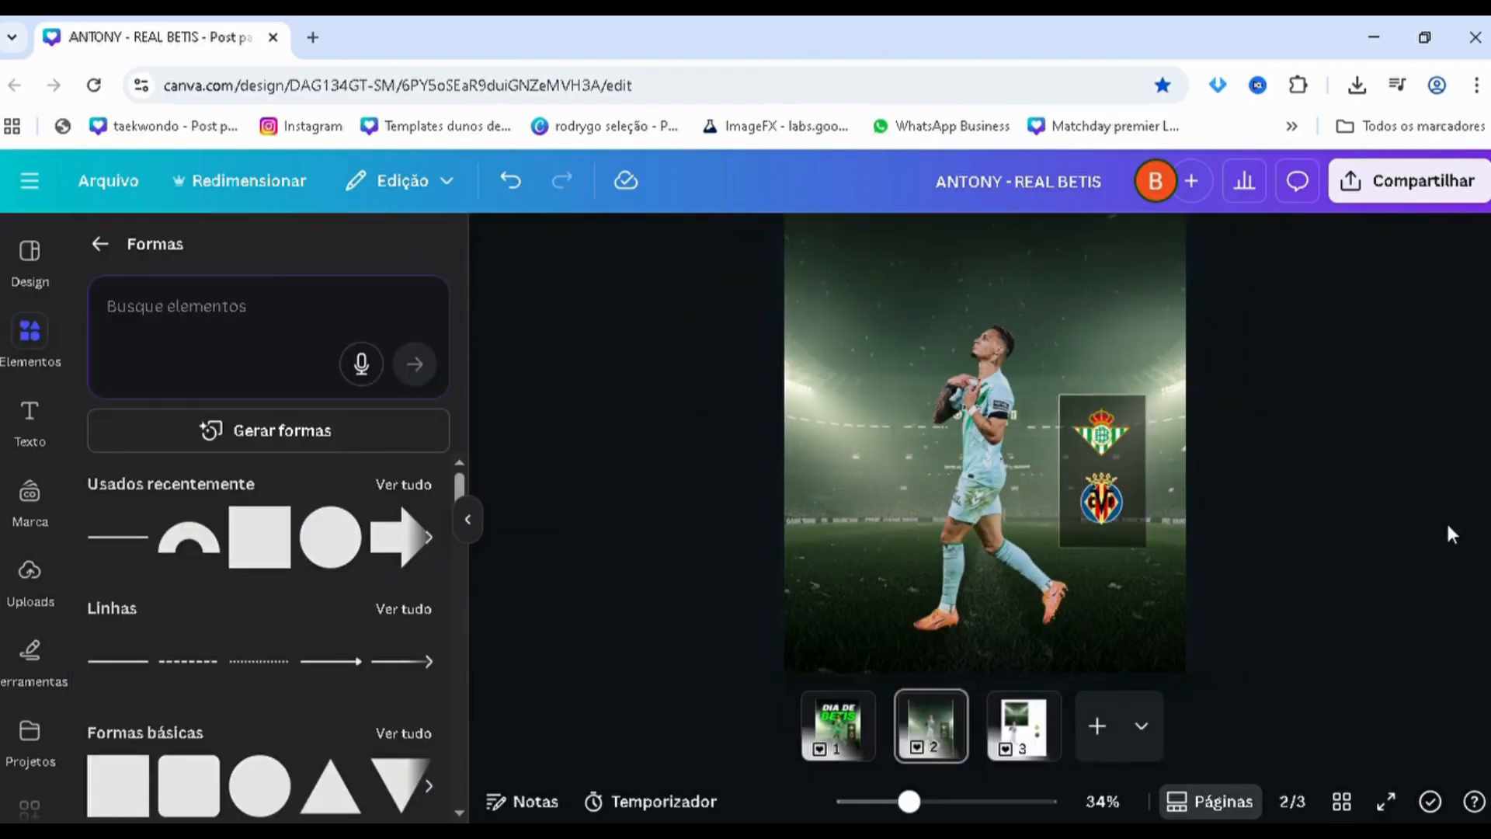
scroll(1364, 491, "down", 1)
scroll(1364, 488, "up", 1)
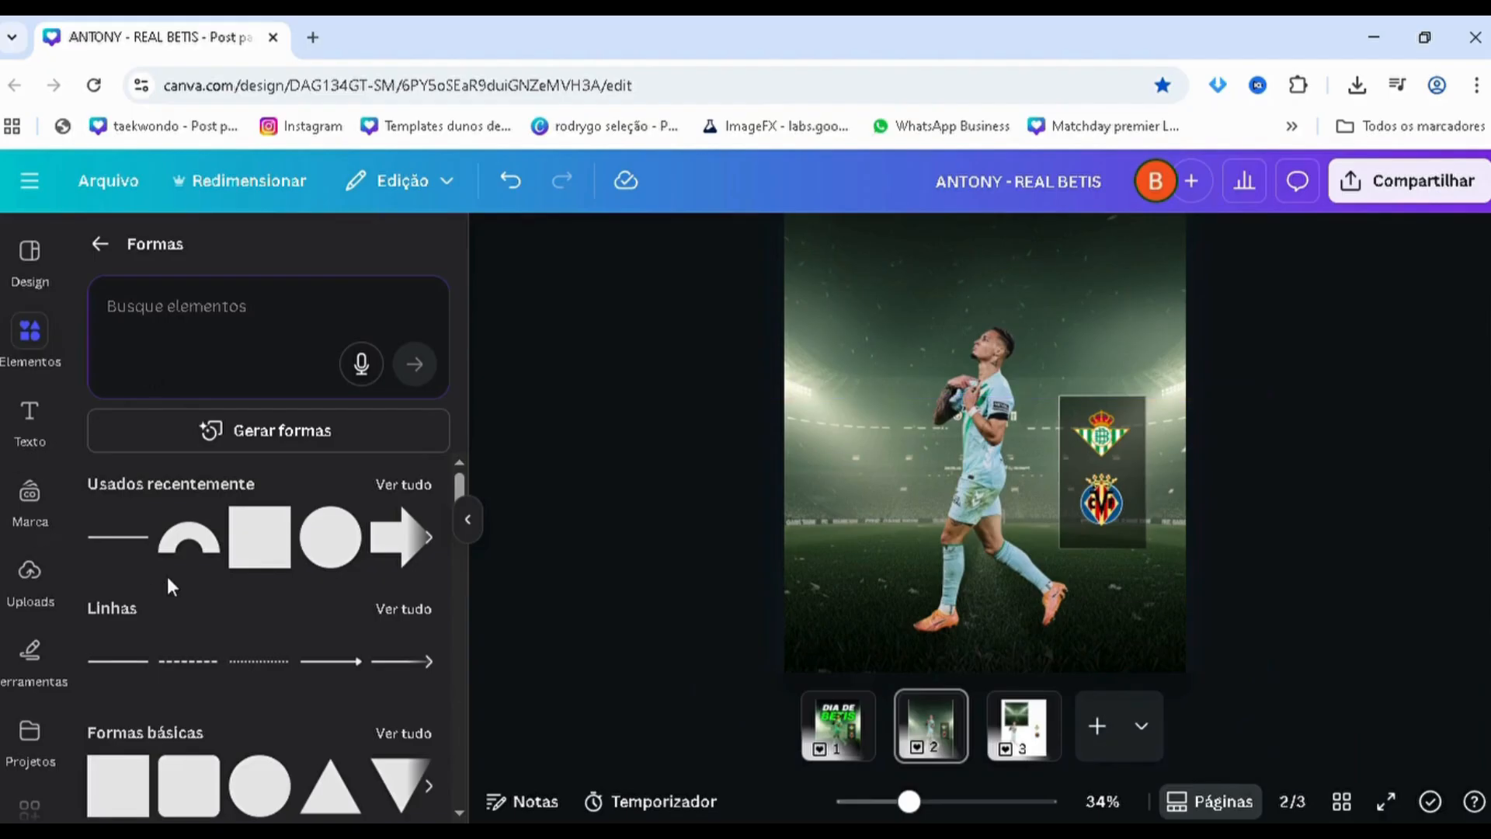
left_click(129, 548)
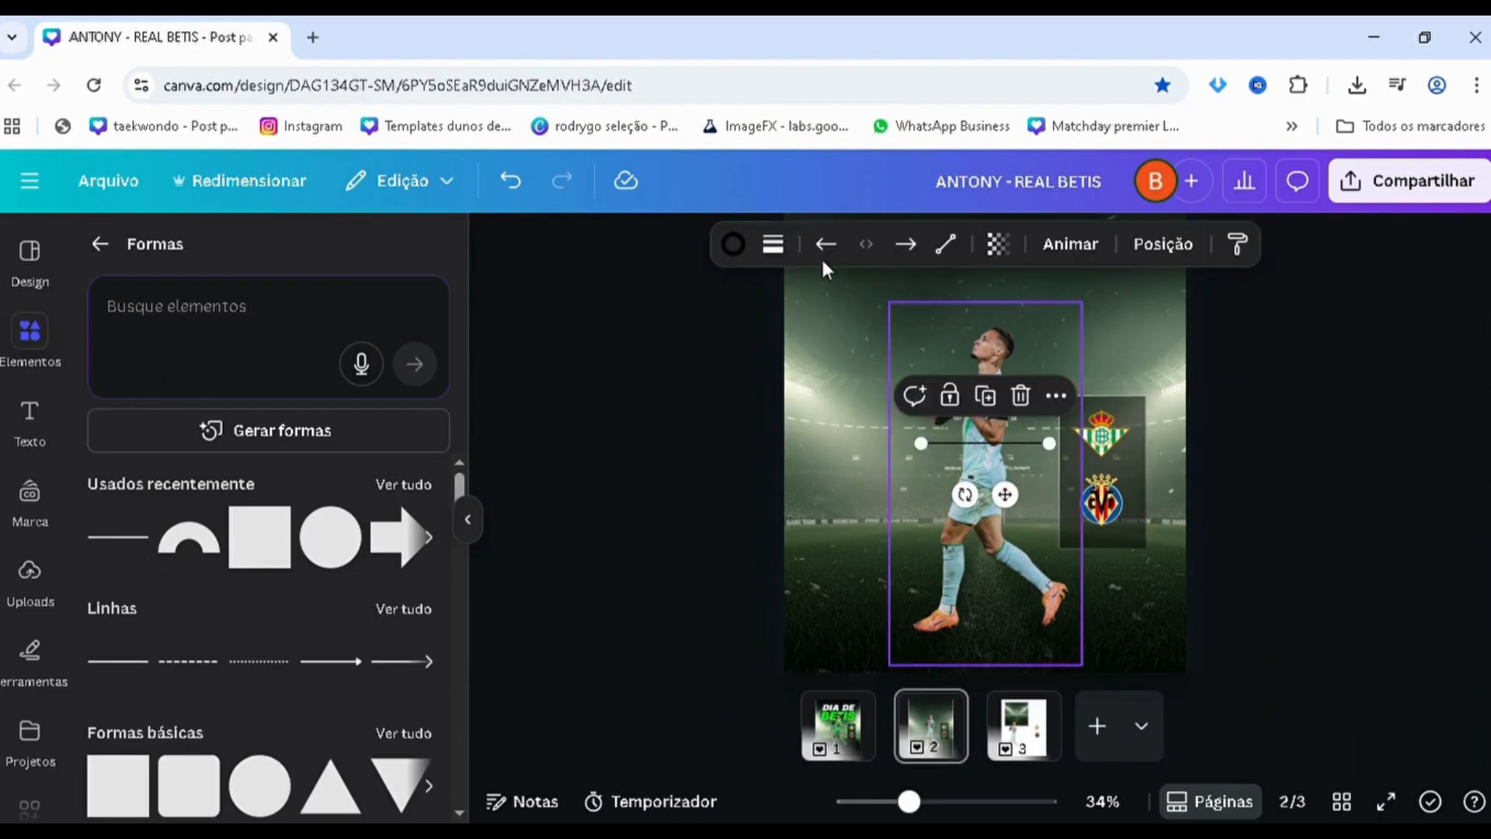
left_click(773, 244)
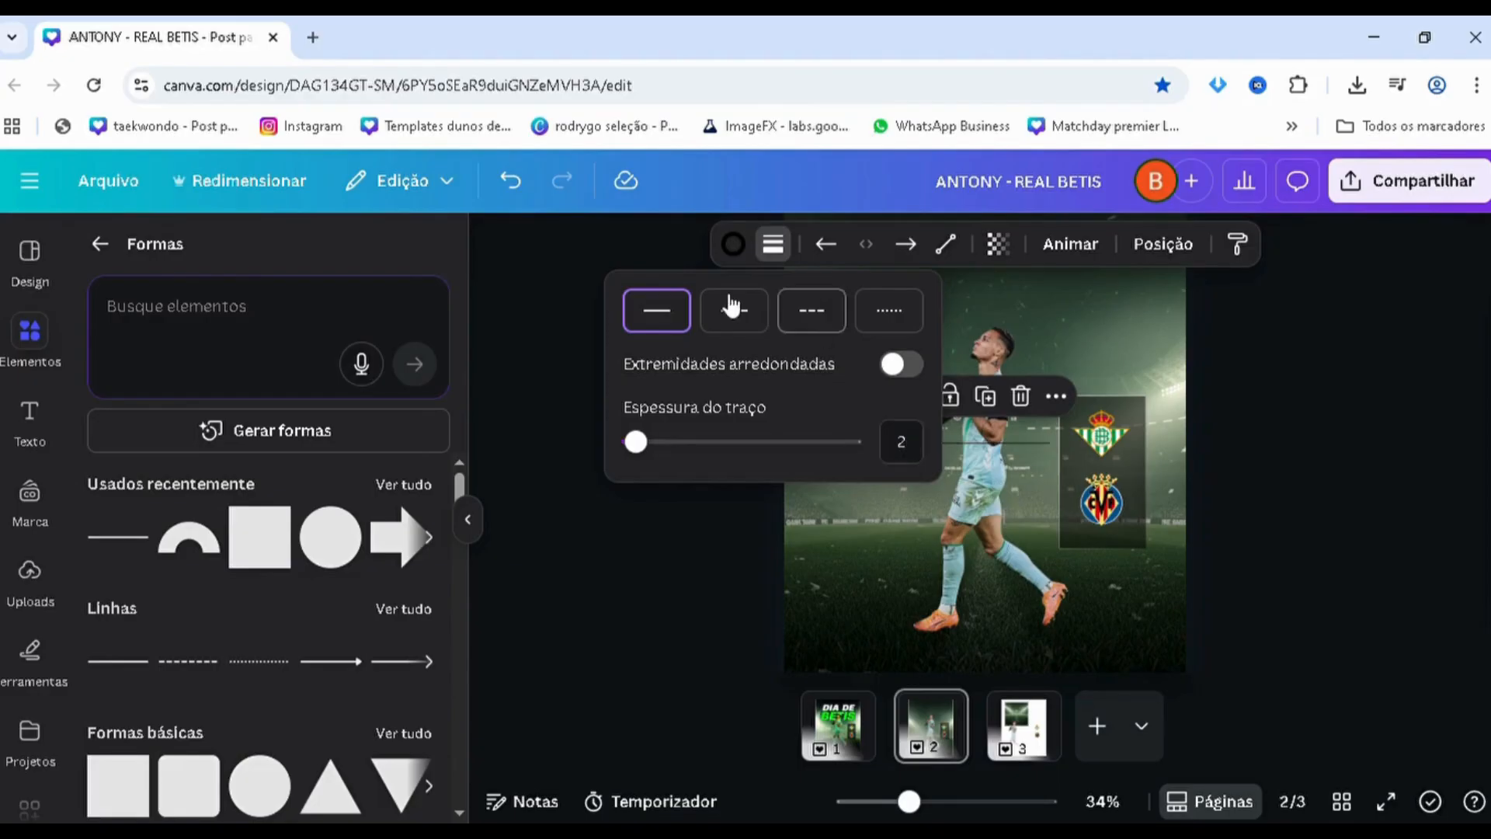
left_click(773, 244)
left_click(733, 244)
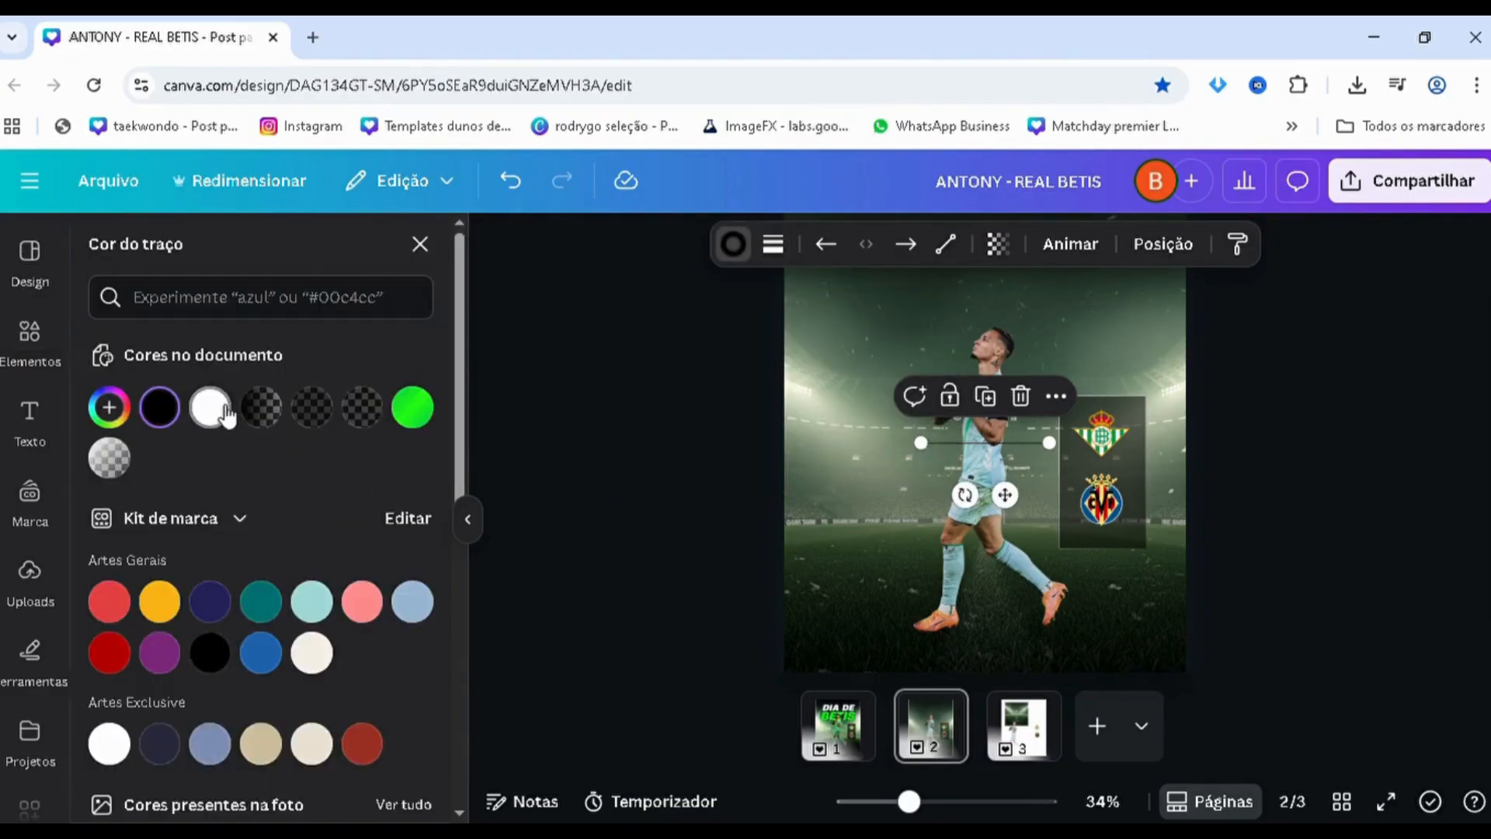
left_click(224, 415)
Move the white line between the two club crests and shorten it from its left end to fit inside the rectangle
left_click_drag(1005, 495, 1095, 539)
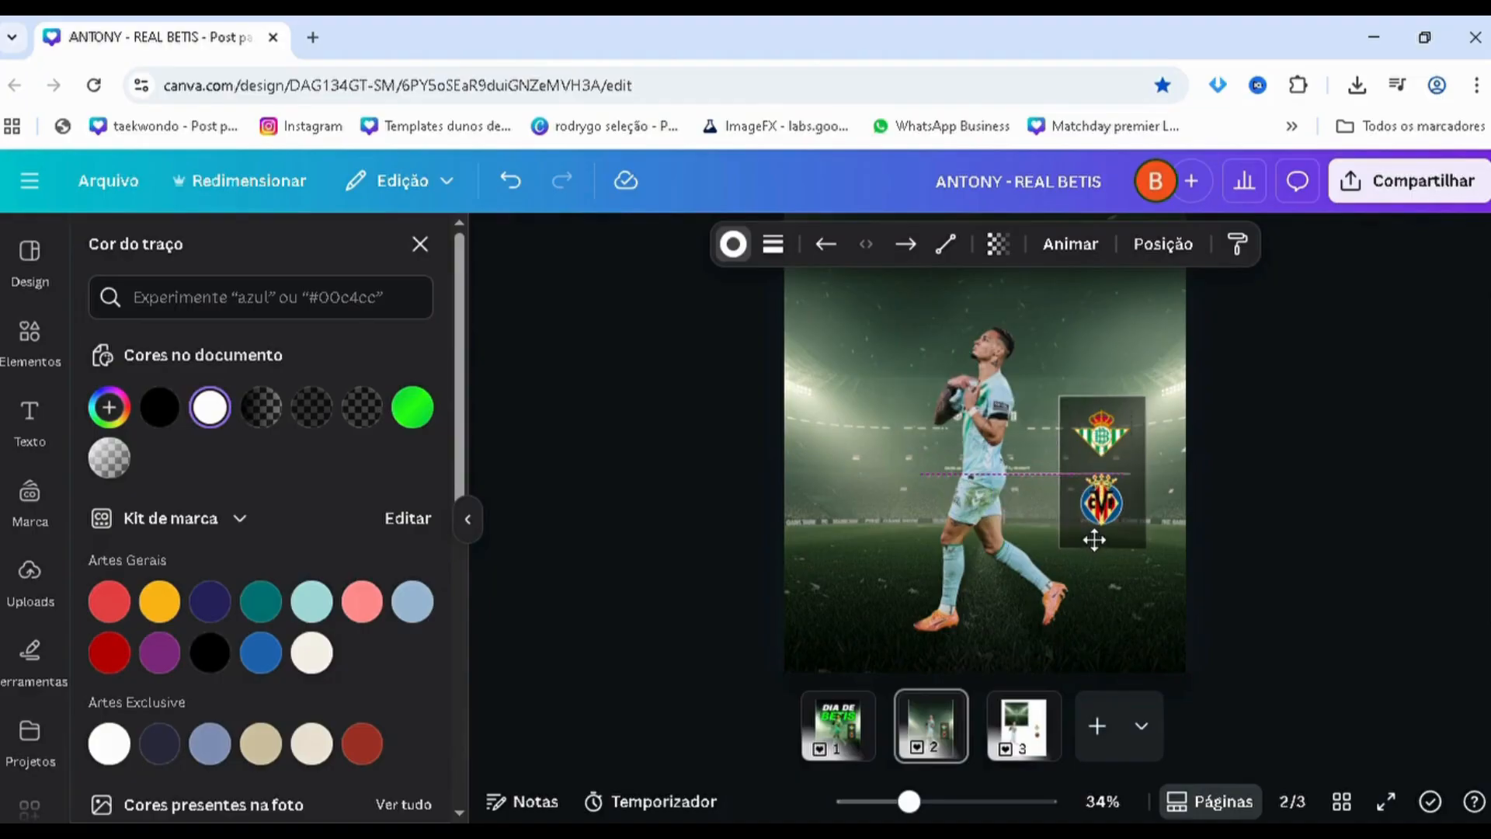
scroll(1001, 470, "up", 5)
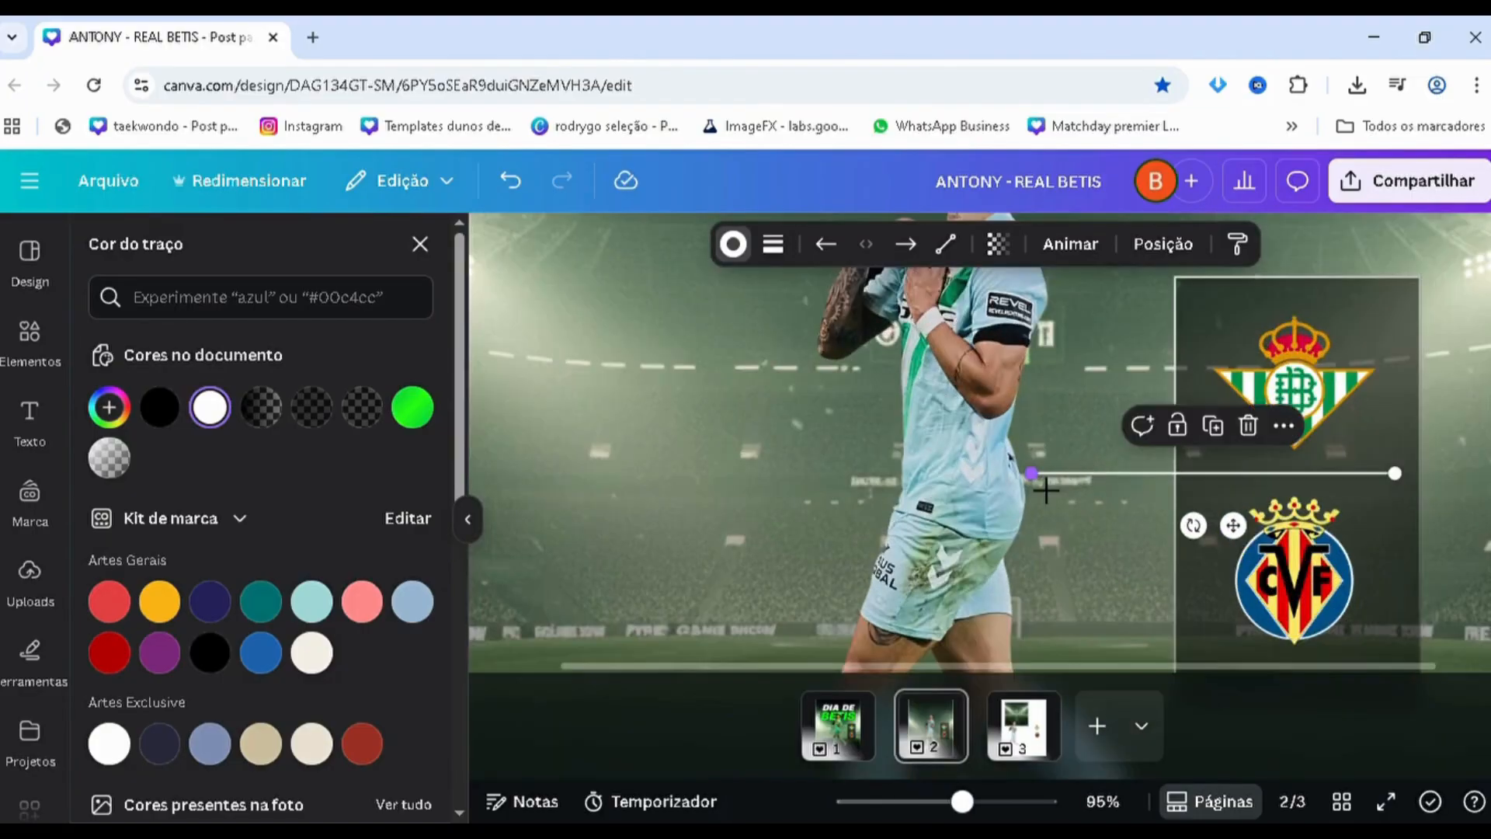
left_click_drag(1047, 490, 1225, 489)
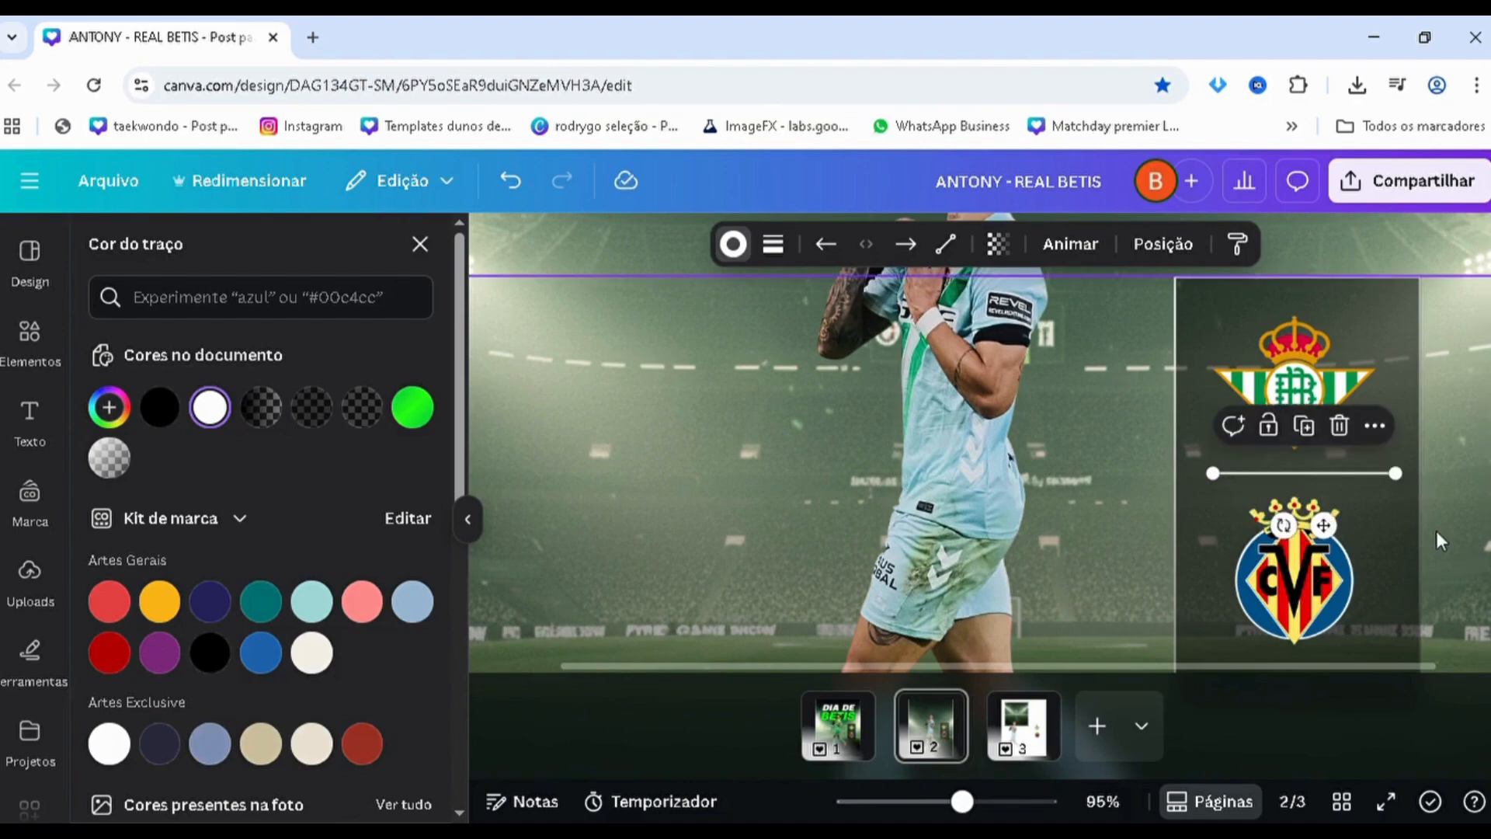
left_click(1453, 510)
Shorten the divider line slightly and nudge it left to centre it between the crests
scroll(1451, 497, "down", 1)
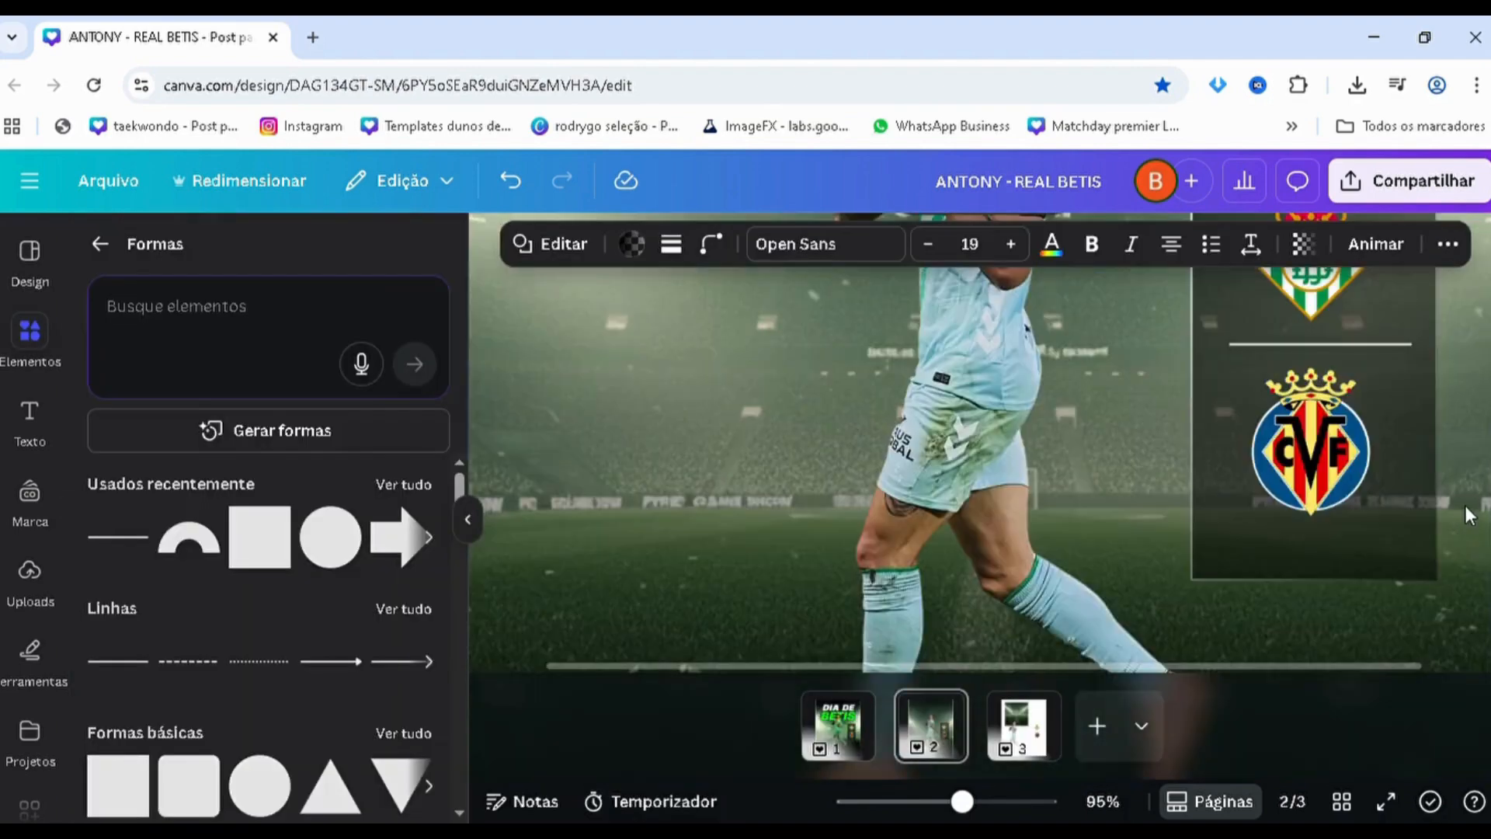
scroll(1452, 472, "up", 2)
scroll(1253, 401, "up", 3)
left_click(1168, 463)
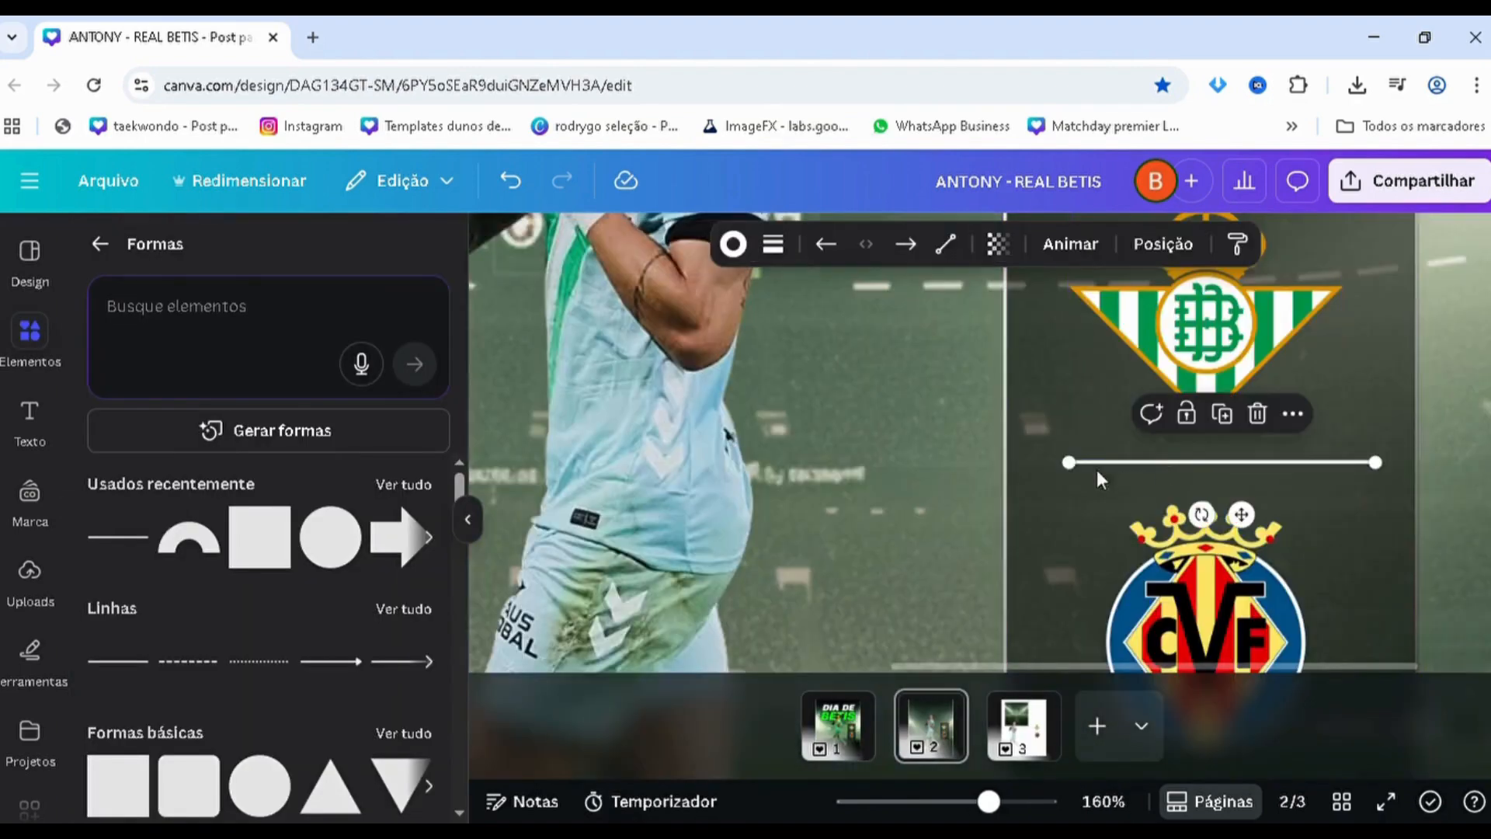
left_click_drag(1072, 475, 1077, 477)
key("Left")
key("Left")
key("Left")
key("Left")
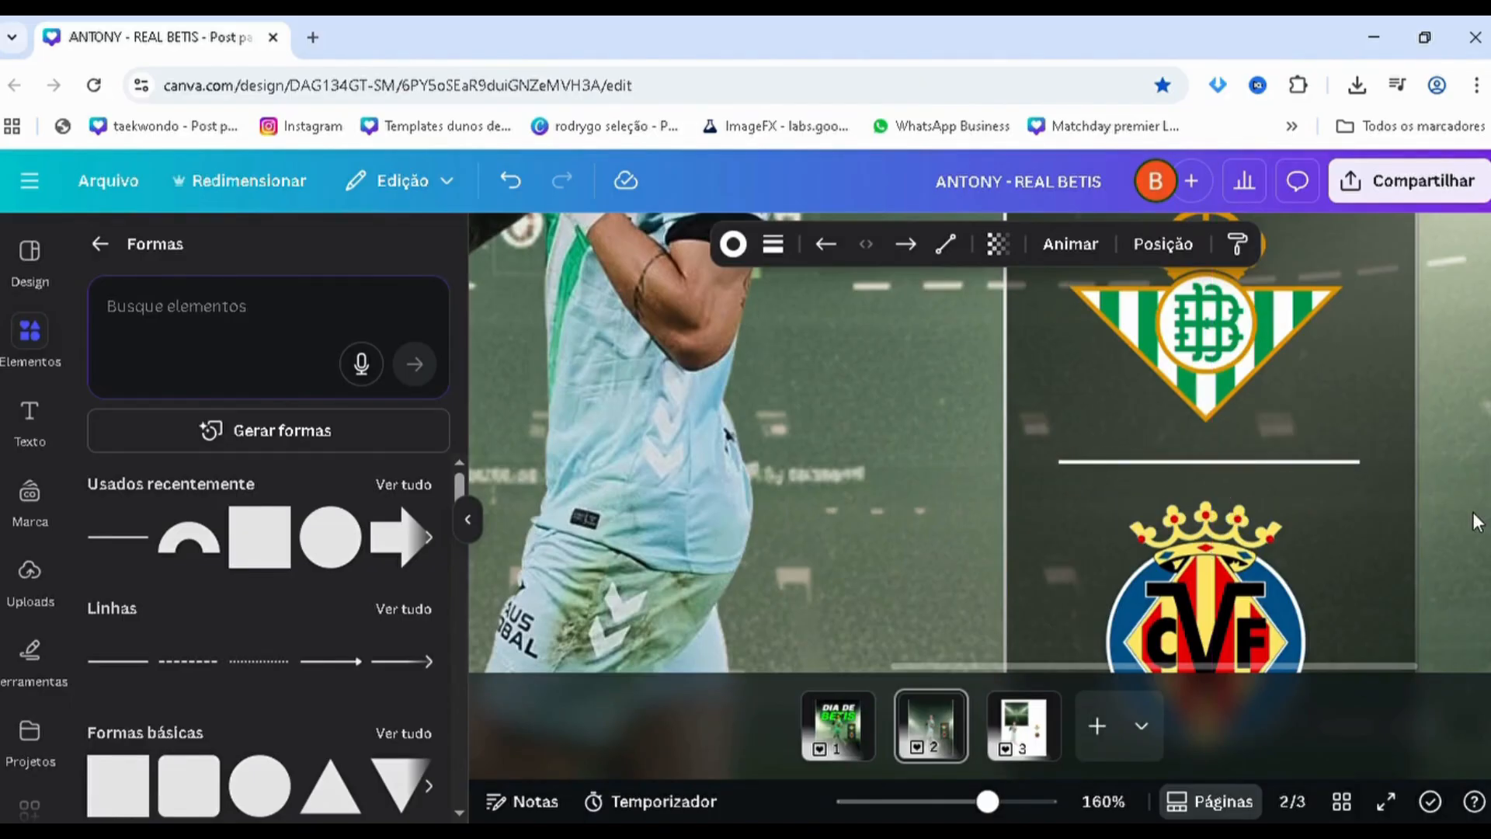
scroll(1376, 520, "down", 5)
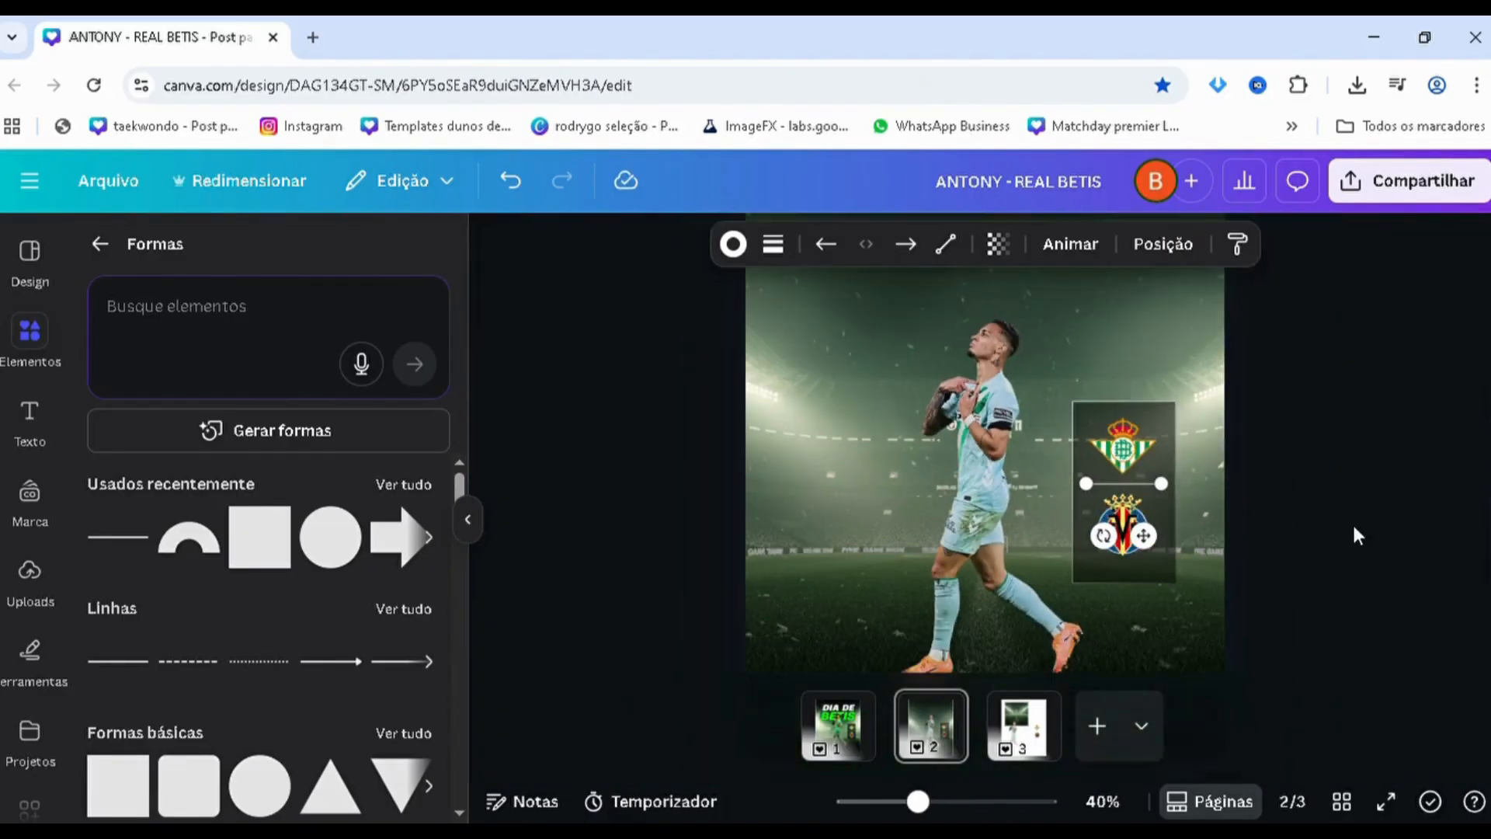
left_click(1355, 536)
scroll(1354, 538, "down", 2)
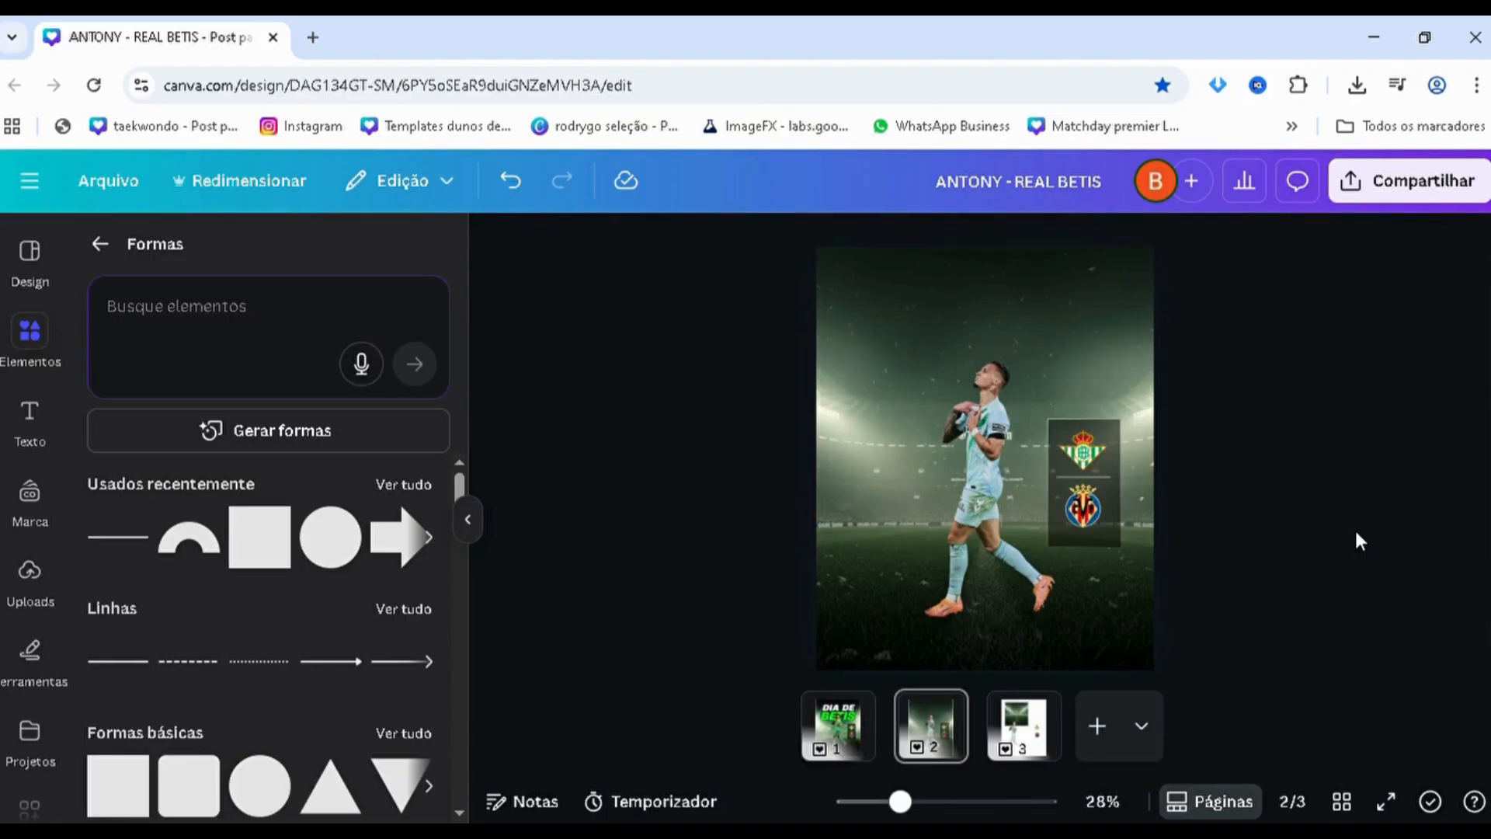
Add the text "DIA DE" to the page in bold italic Heading Now 71-78
left_click(29, 419)
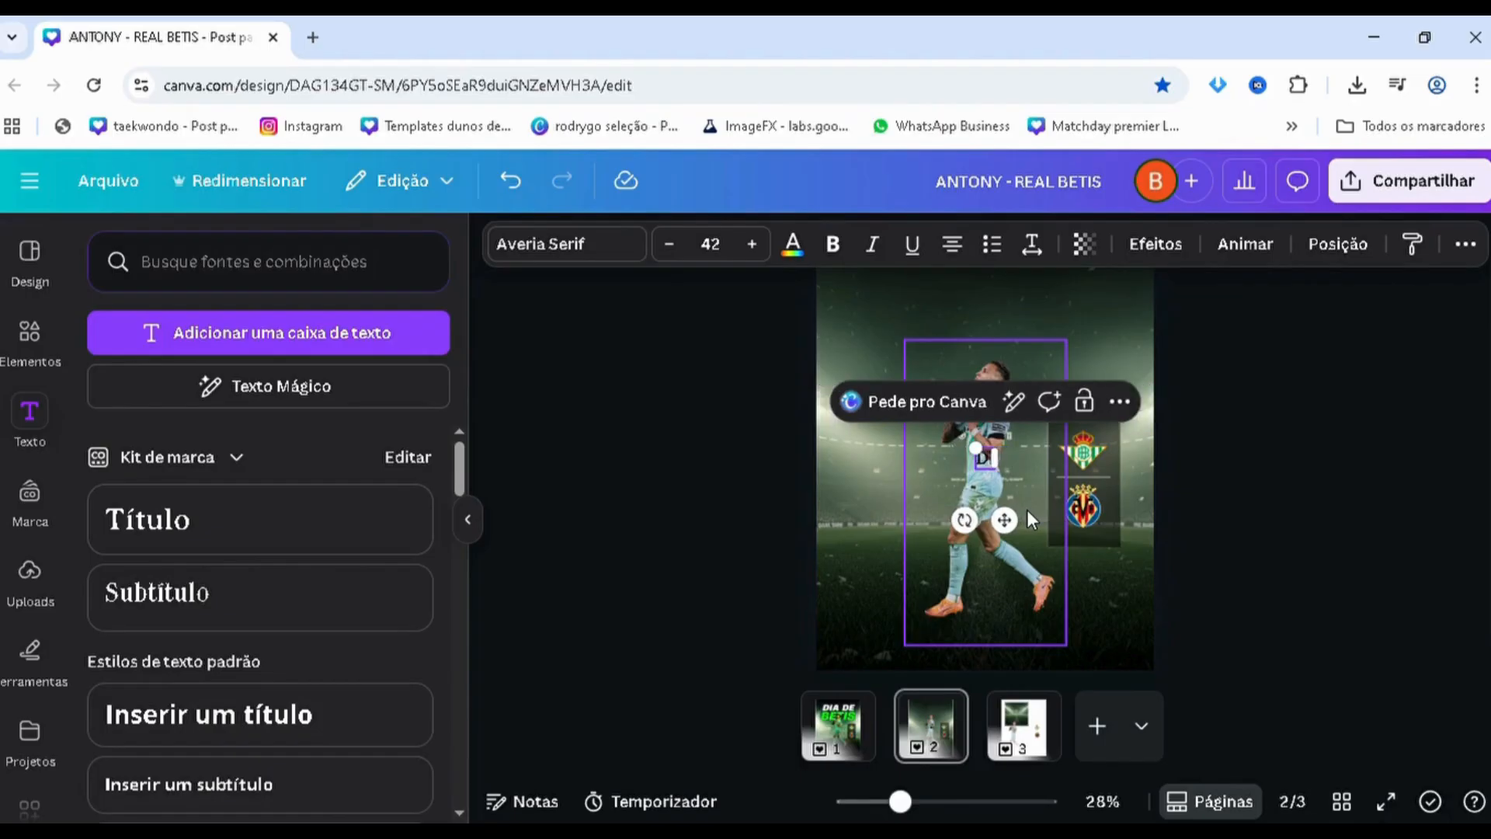
type("DIA DE")
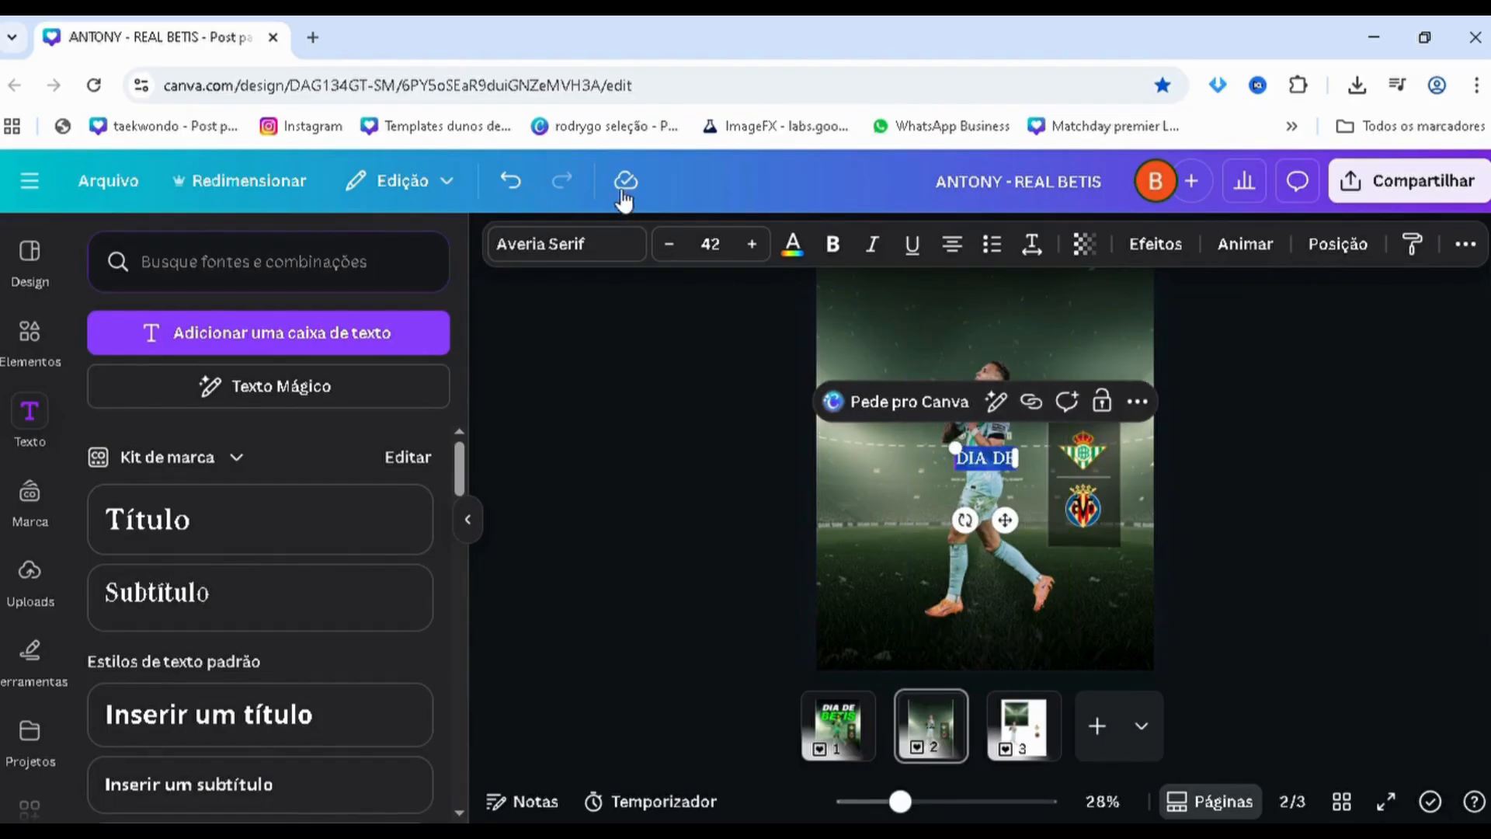
left_click(566, 245)
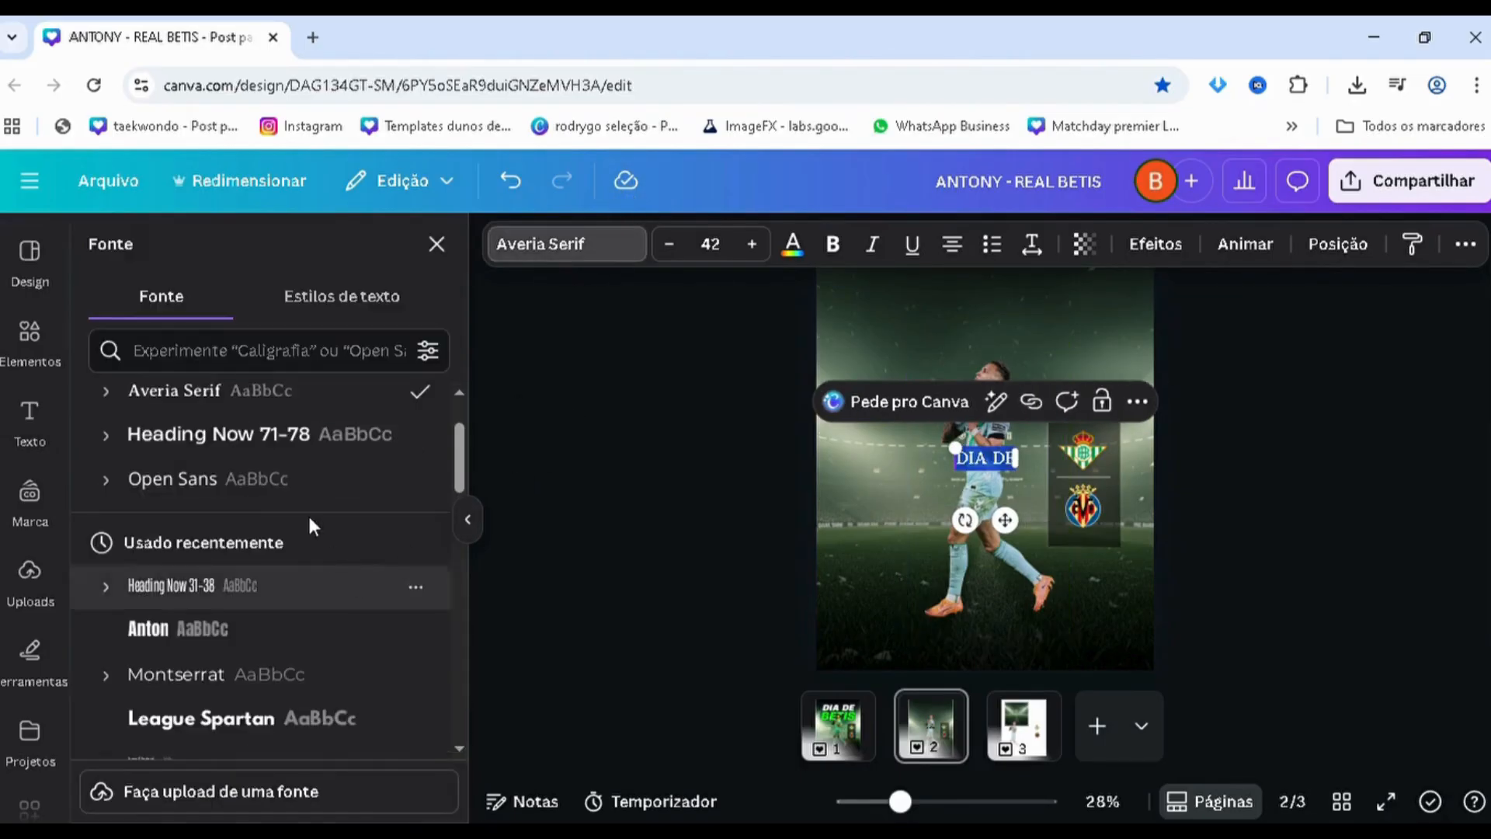
left_click(283, 570)
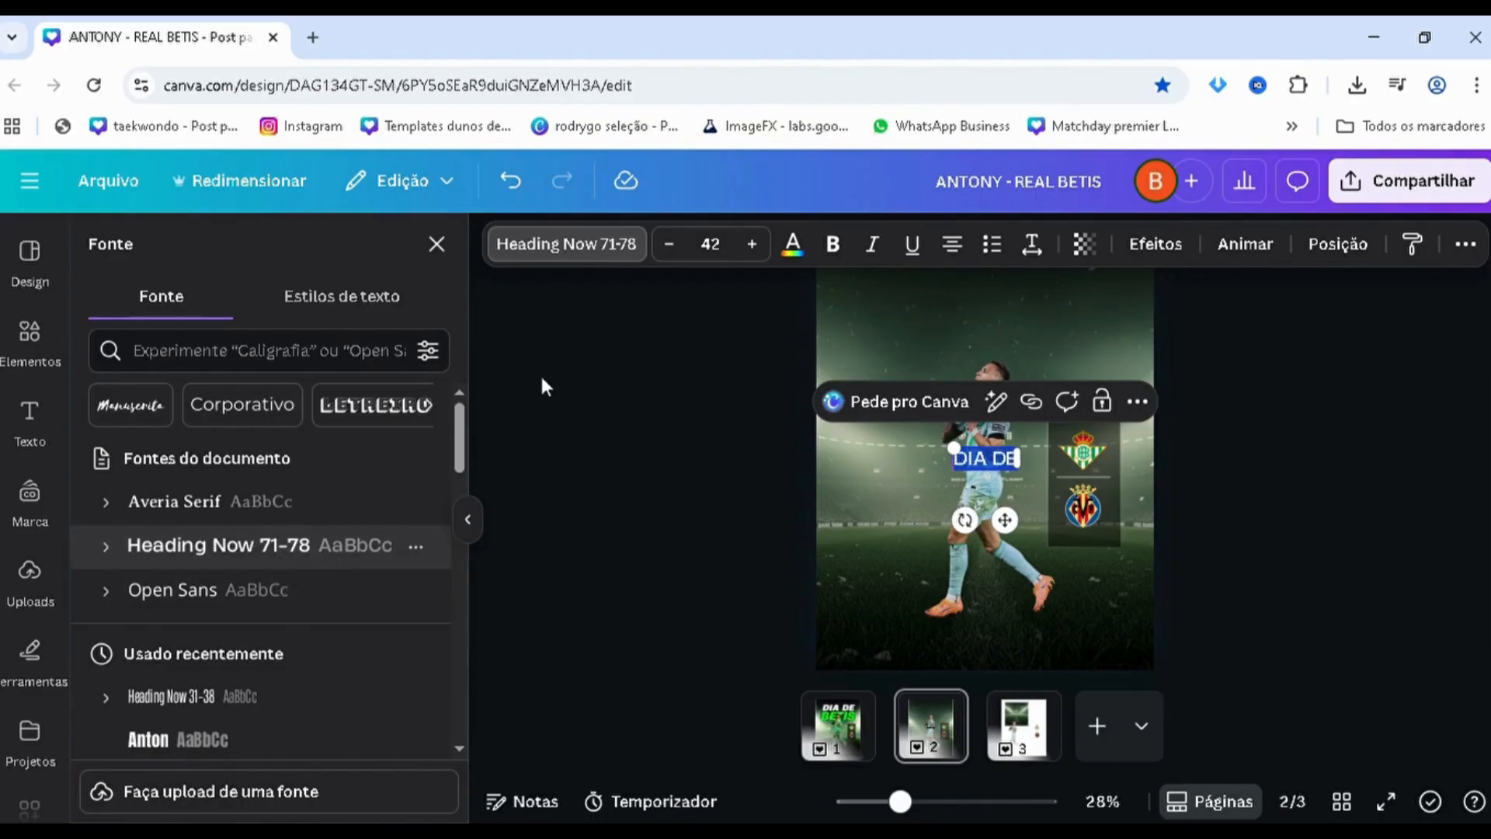
left_click(833, 246)
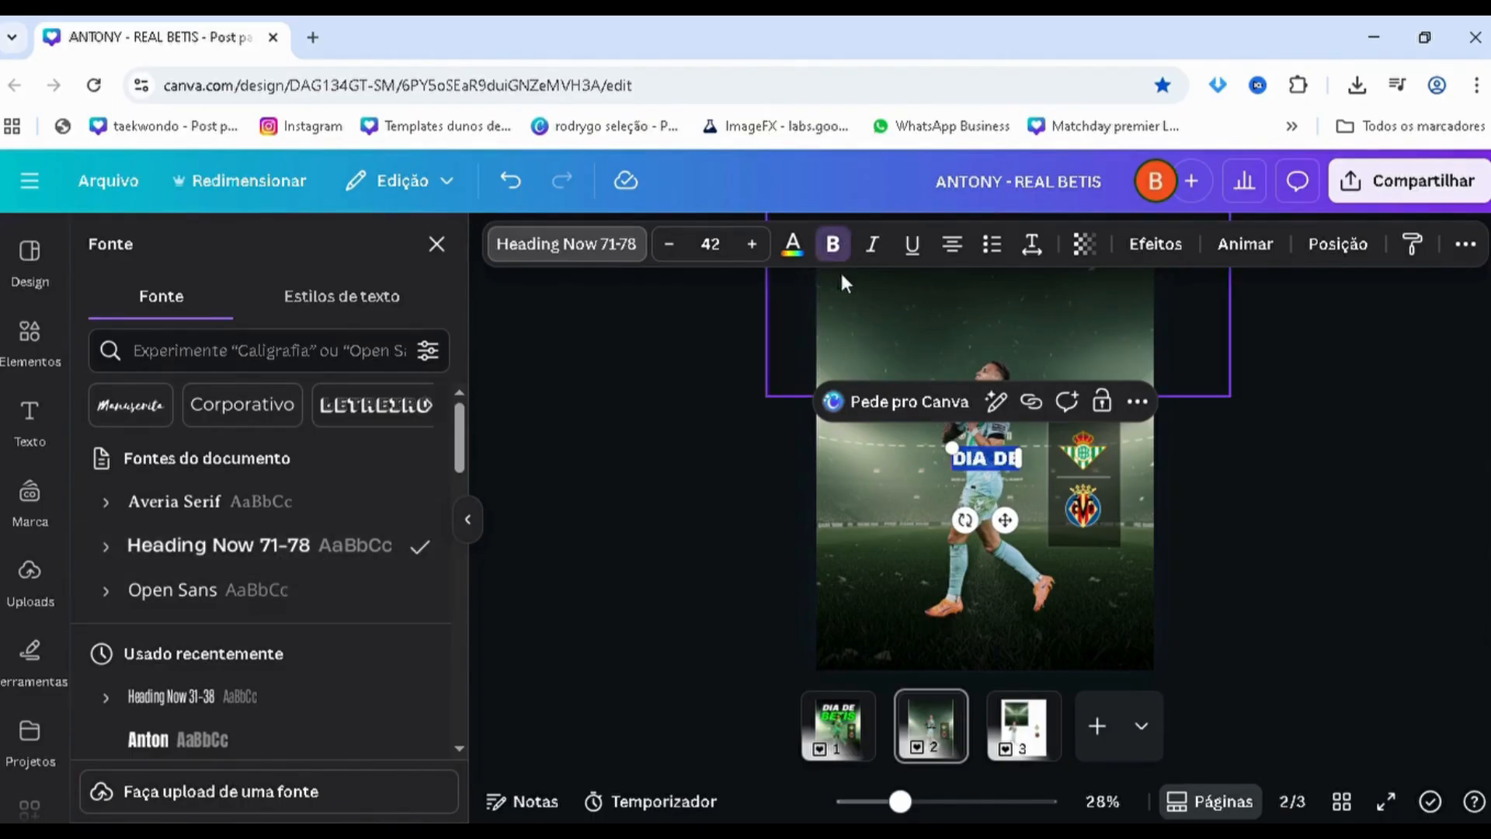
left_click(872, 245)
Enlarge the "DIA DE" text to size 167 and place it above the player's head
left_click_drag(952, 448, 687, 444)
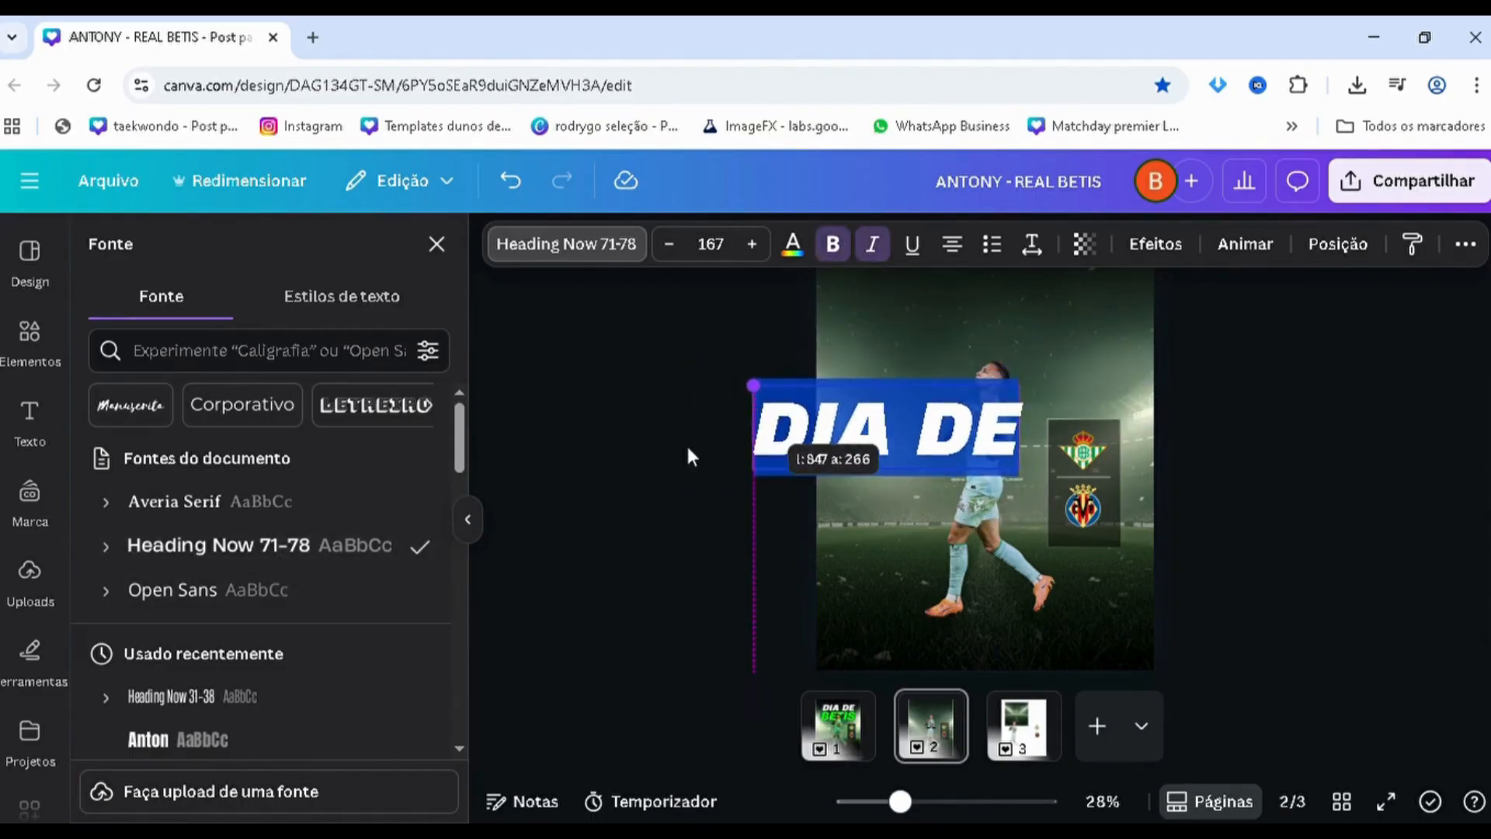
left_click_drag(594, 460, 978, 326)
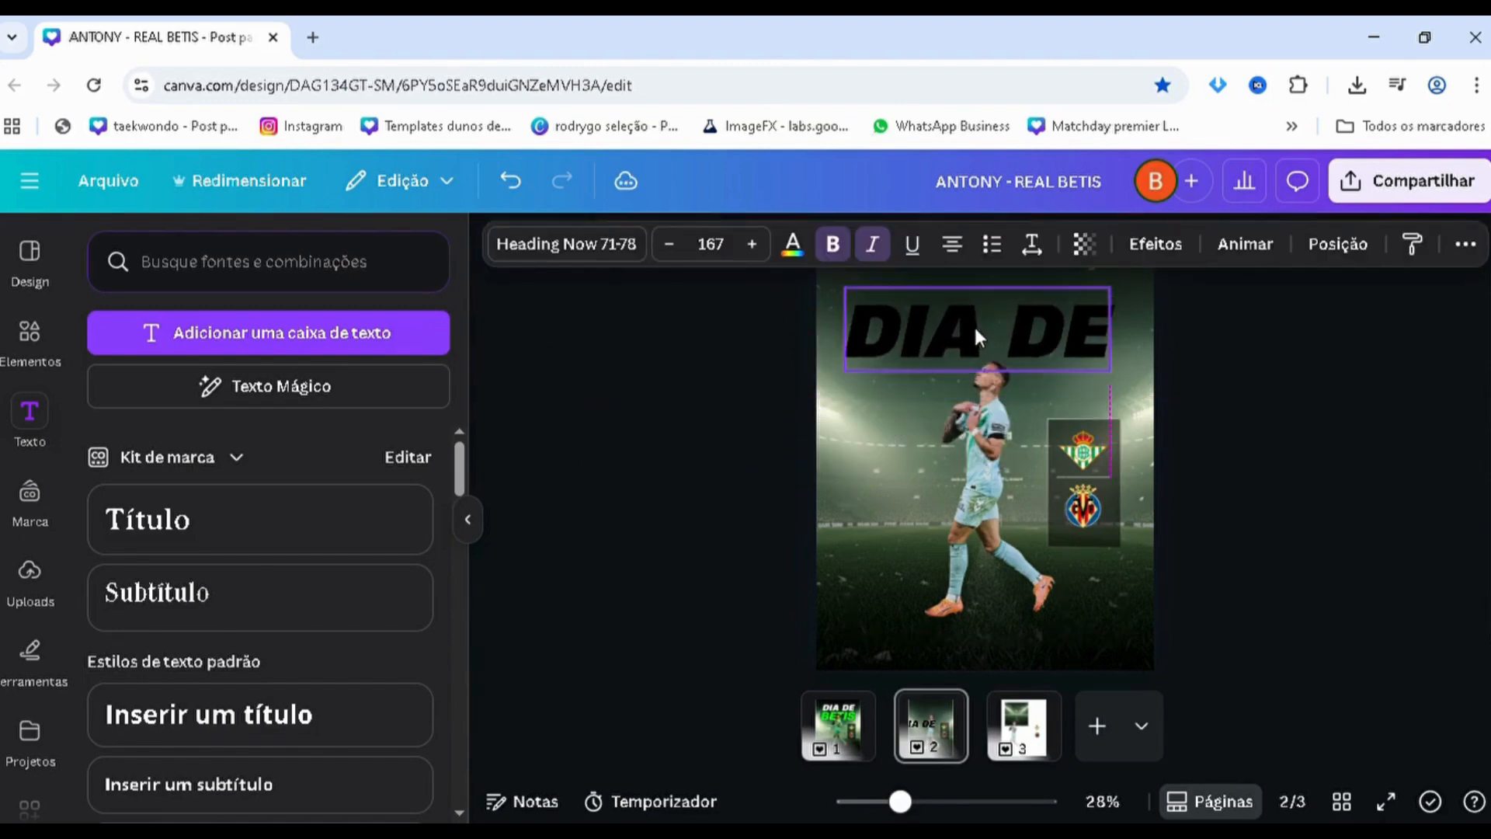
left_click(760, 412)
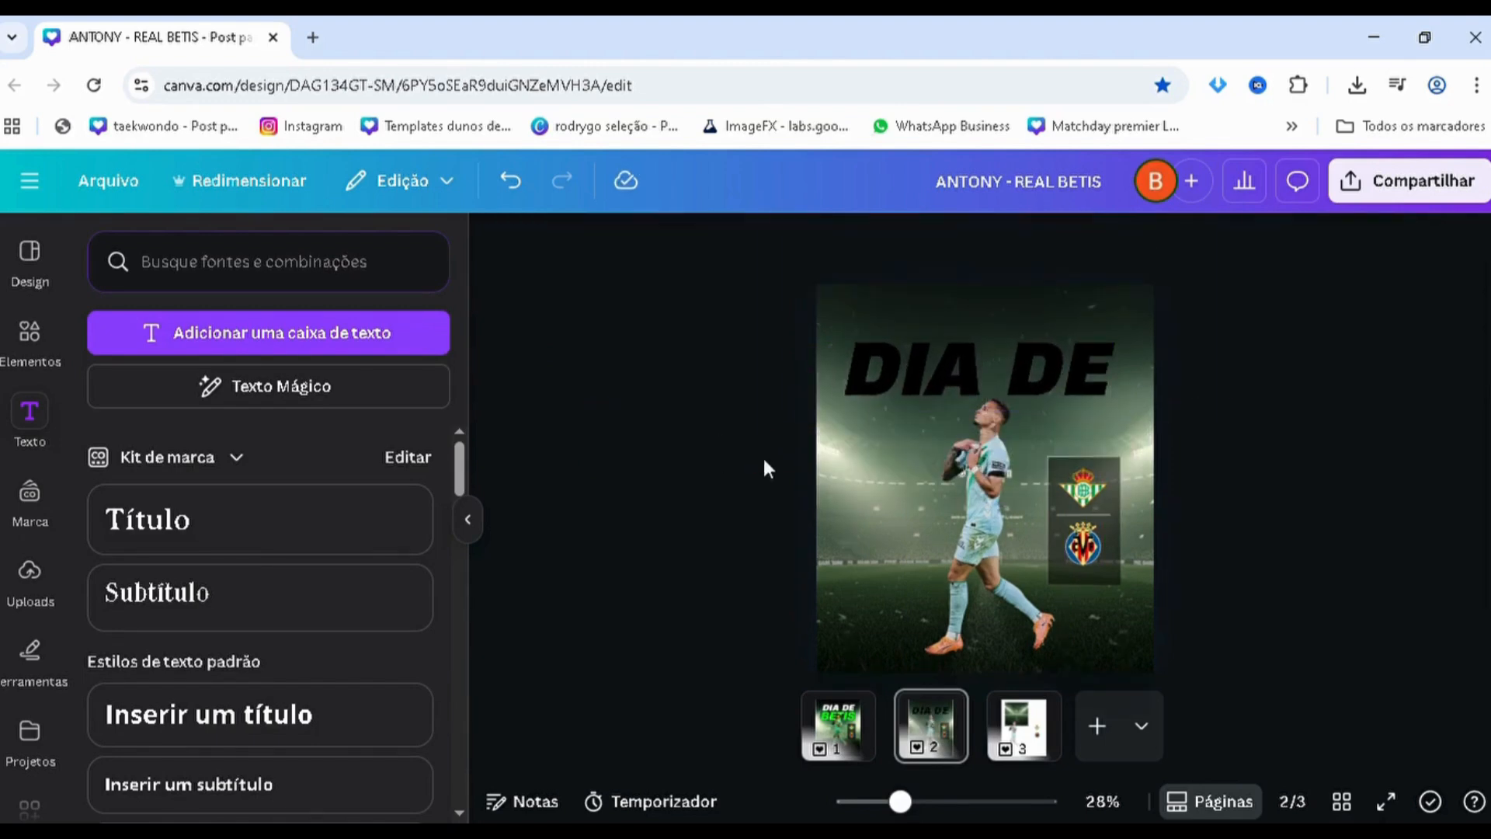
Duplicate the "DIA DE" text just below the original and change the copy's wording to "BETIS"
left_click_drag(879, 400, 884, 453)
double_click(884, 456)
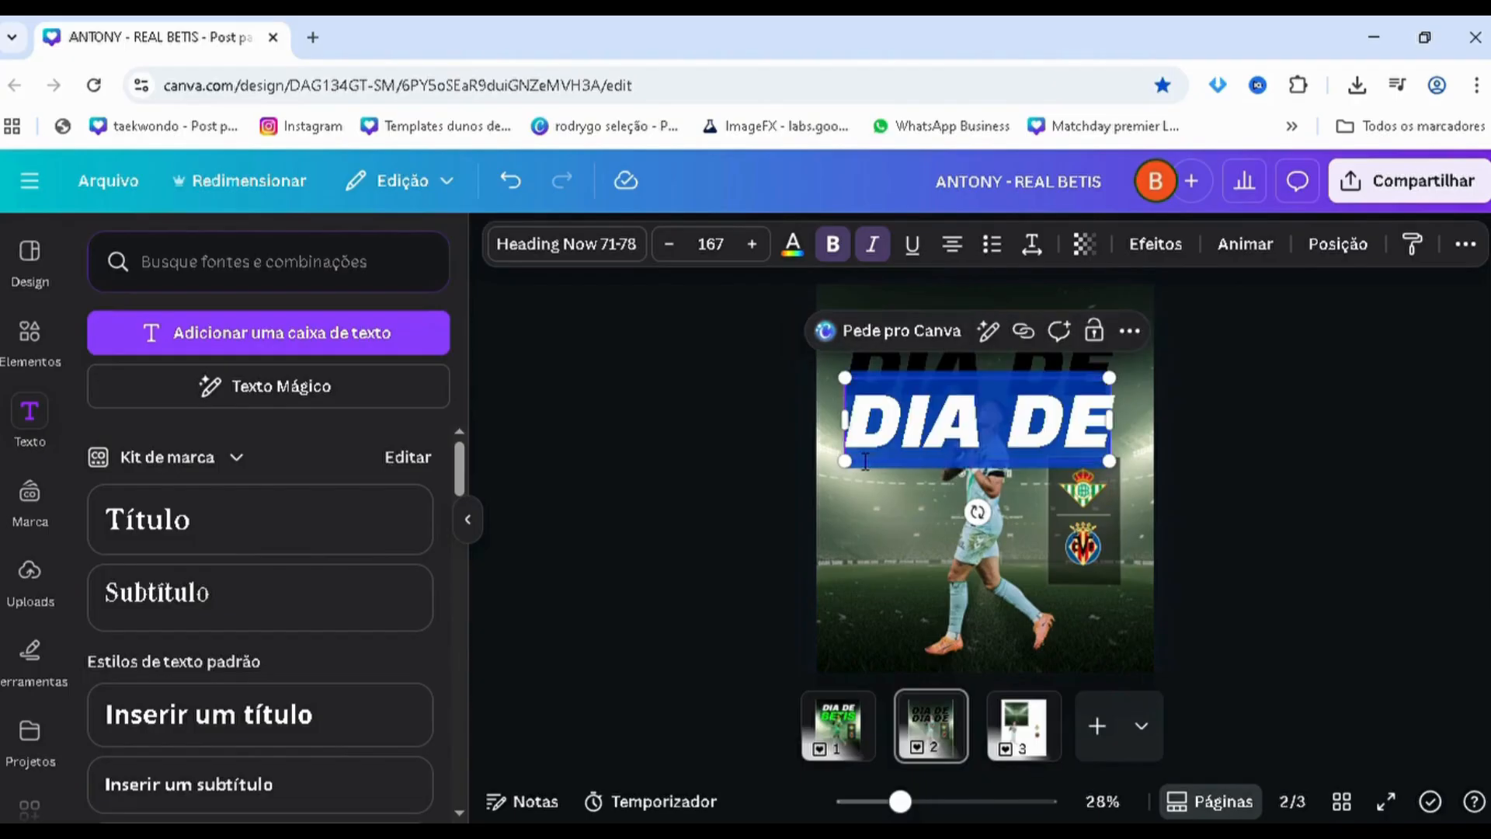
type("BETIS")
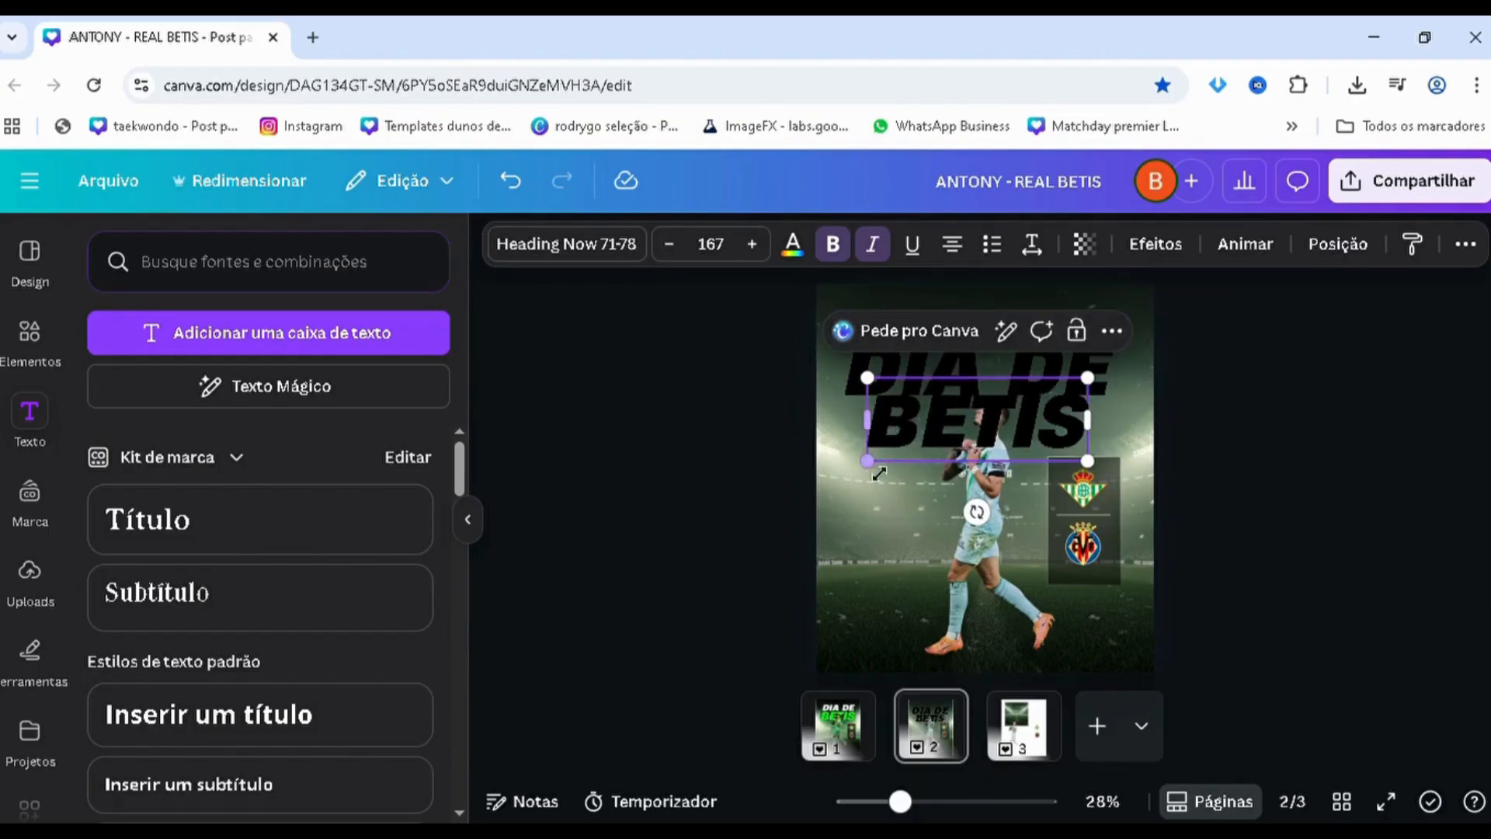
left_click(898, 463)
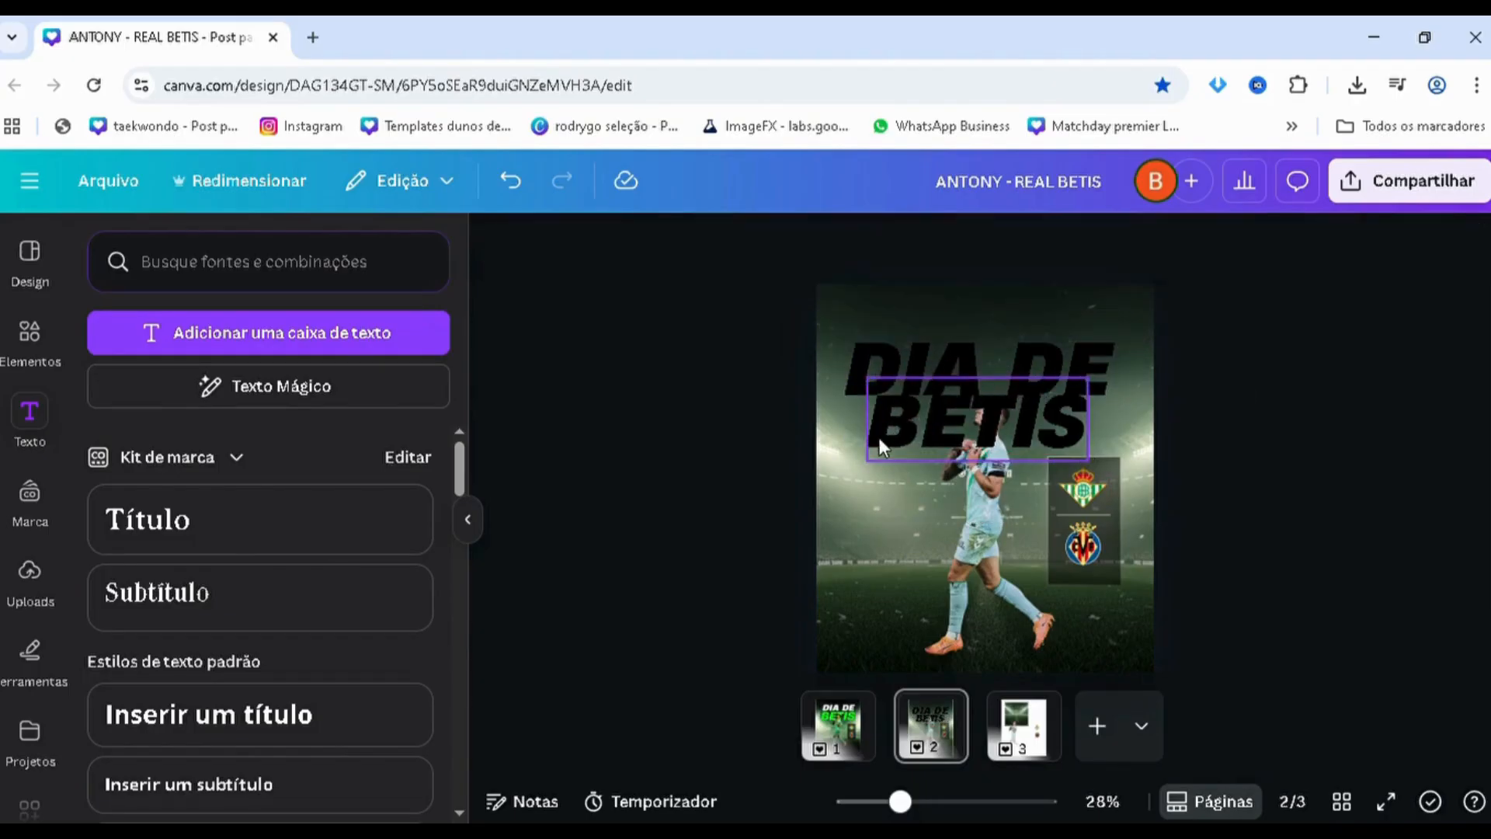
Enlarge the "BETIS" text to size 209 and fit it directly beneath "DIA DE"
left_click(878, 436)
left_click_drag(867, 461, 848, 501)
left_click_drag(1116, 492, 1135, 499)
key("Escape")
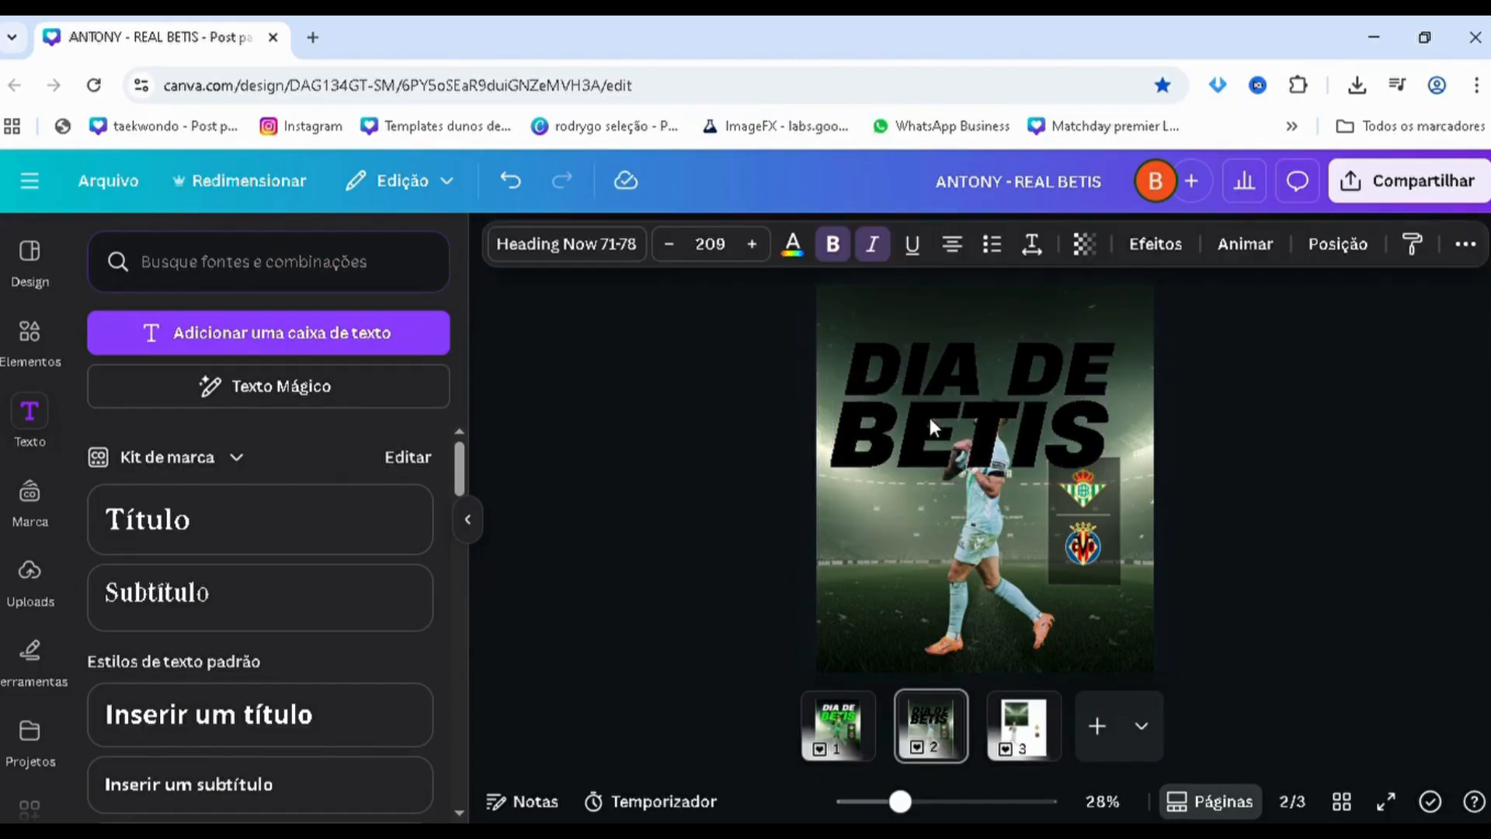
Scale the "DIA DE" and "BETIS" texts down together to sizes 156 and 196 and move them higher, matching page 1
left_click(846, 747)
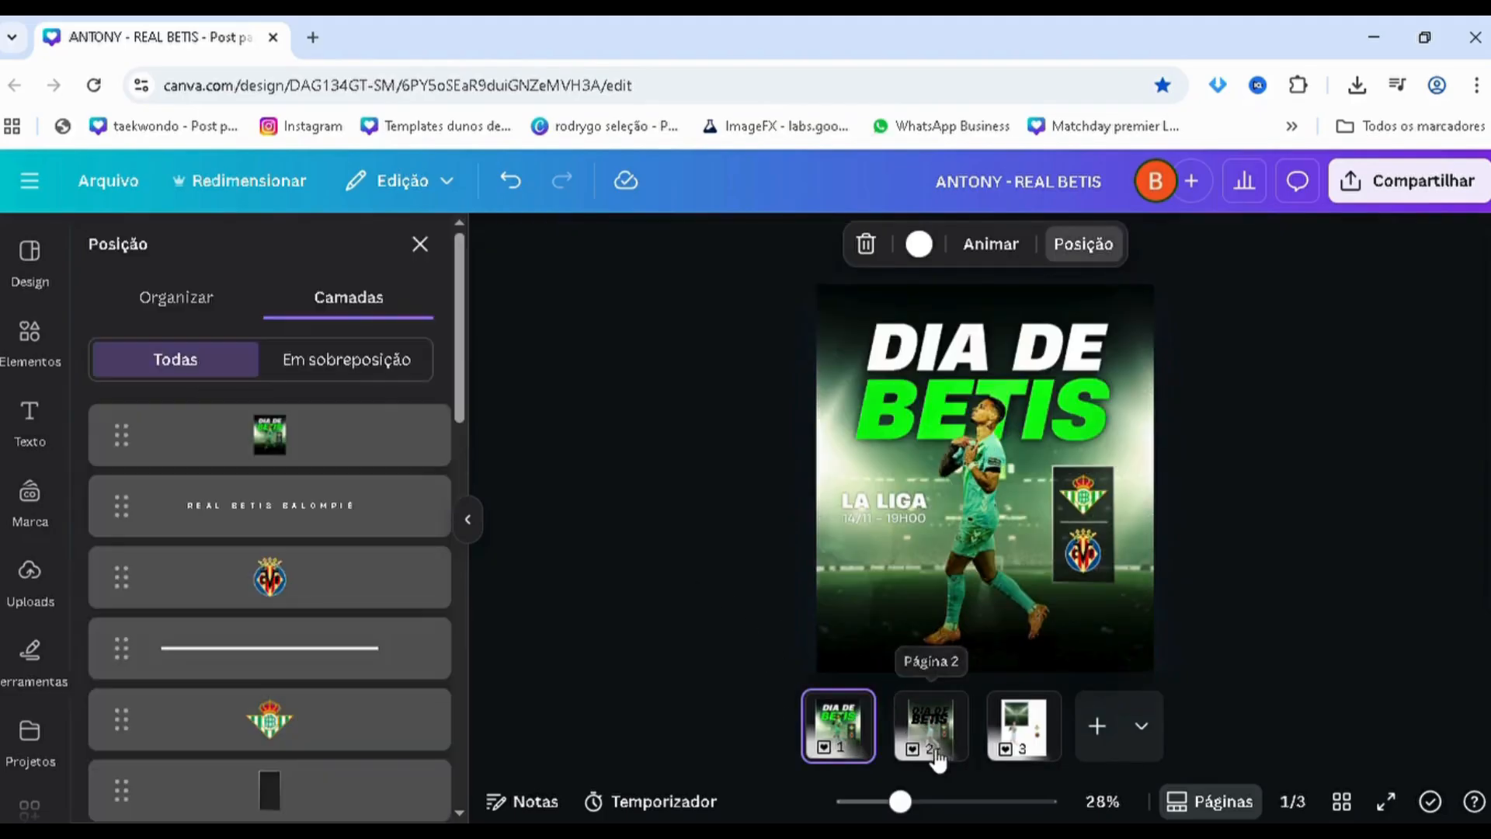
left_click(904, 738)
left_click(191, 454, "shift")
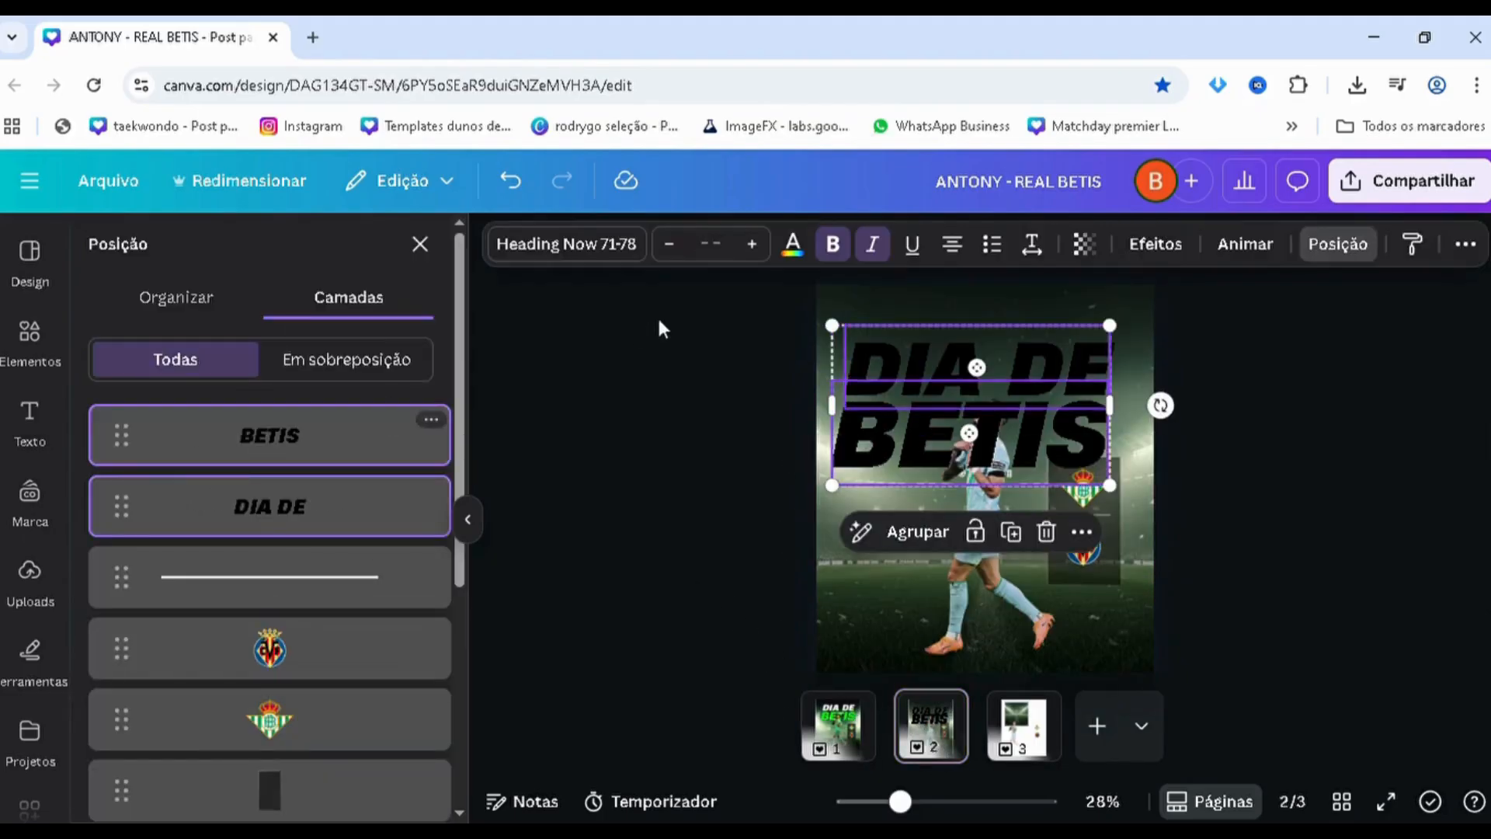
left_click_drag(847, 337, 905, 368)
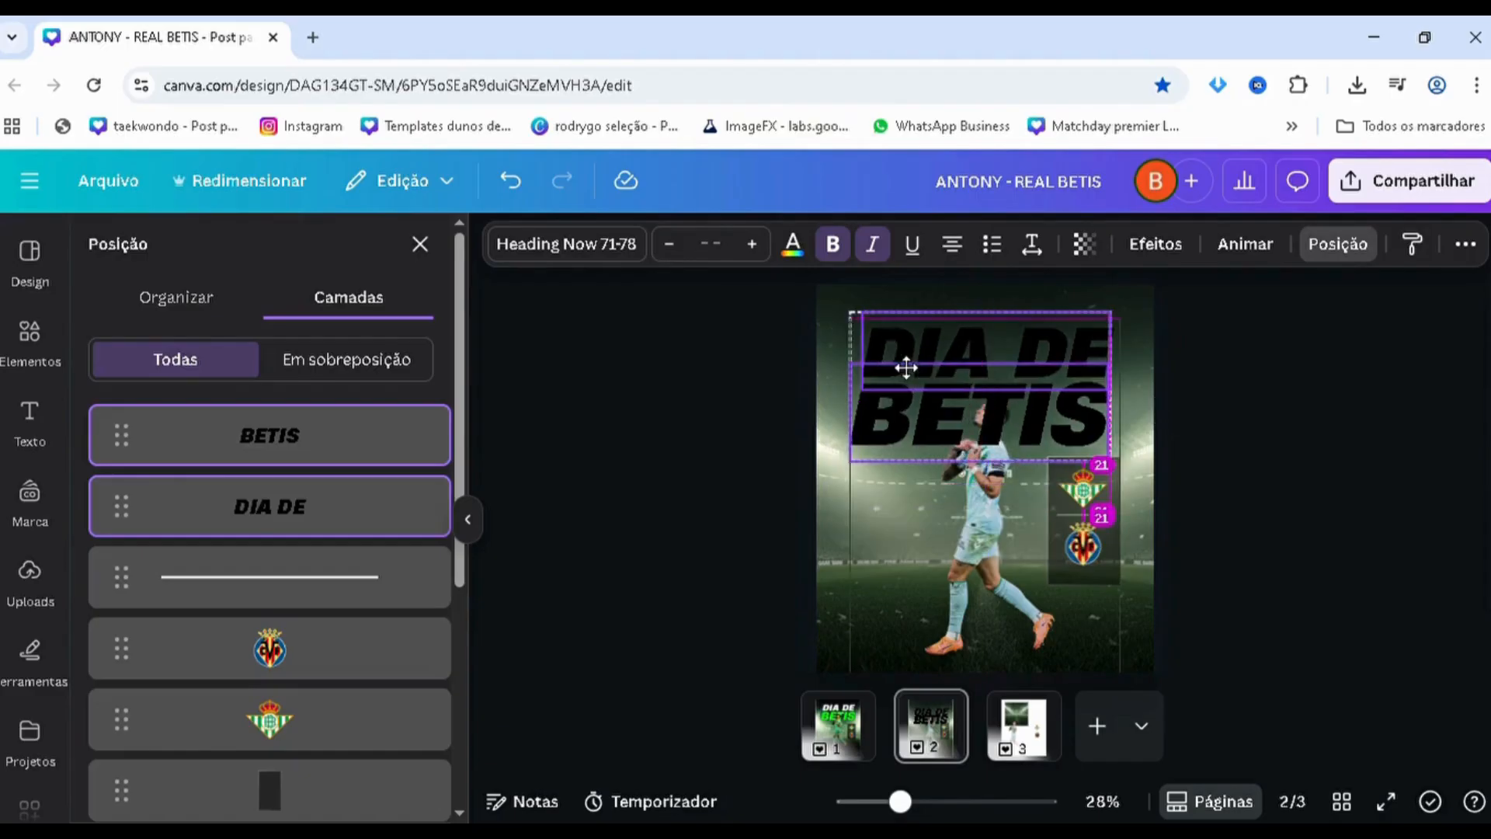
Move both headline texts directly behind the player in the layer order and shift them slightly higher on the page
left_click_drag(243, 466, 248, 567)
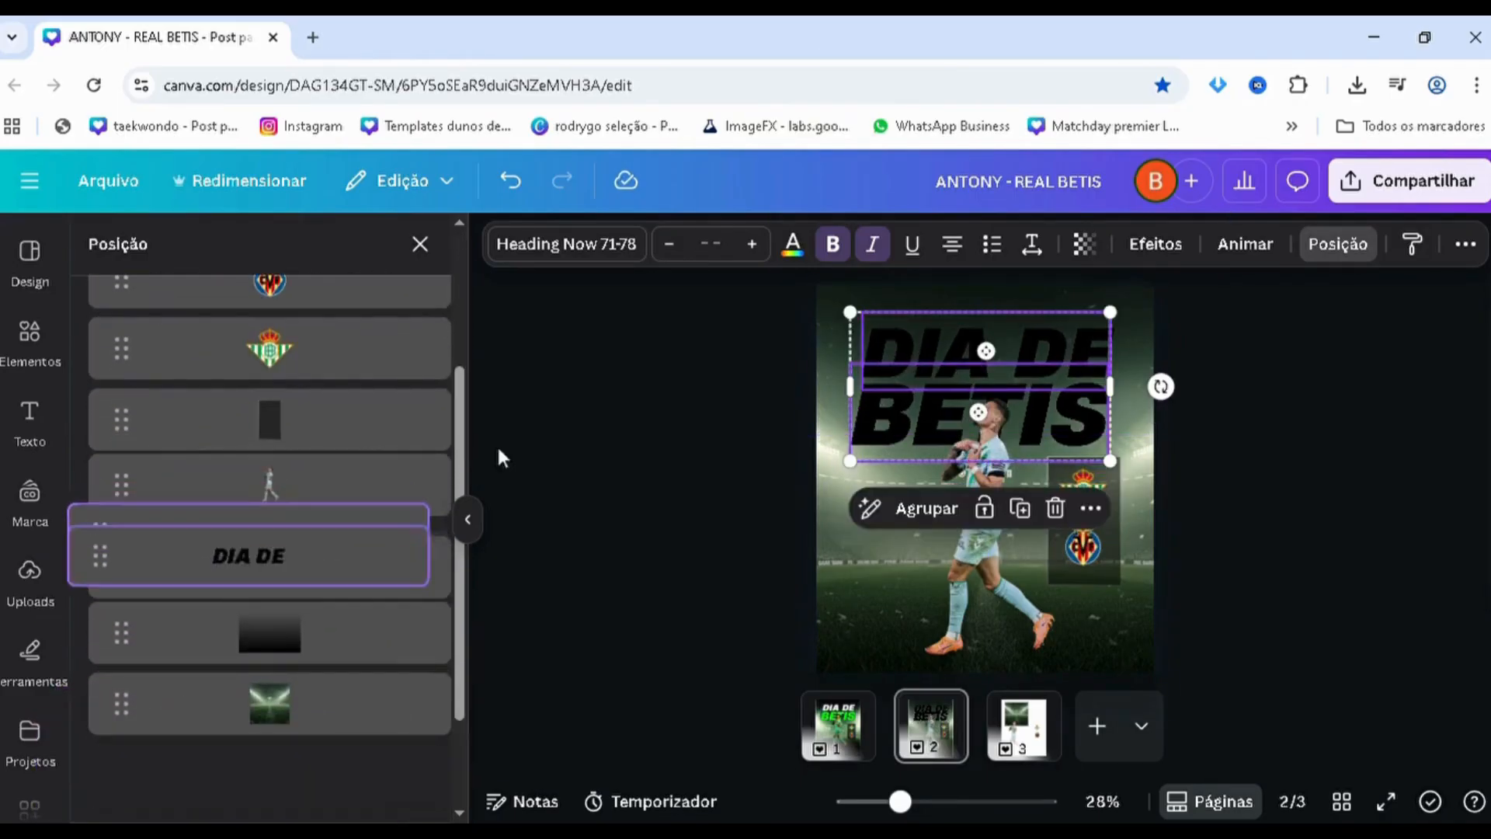
left_click_drag(904, 359, 910, 367)
left_click(1295, 469)
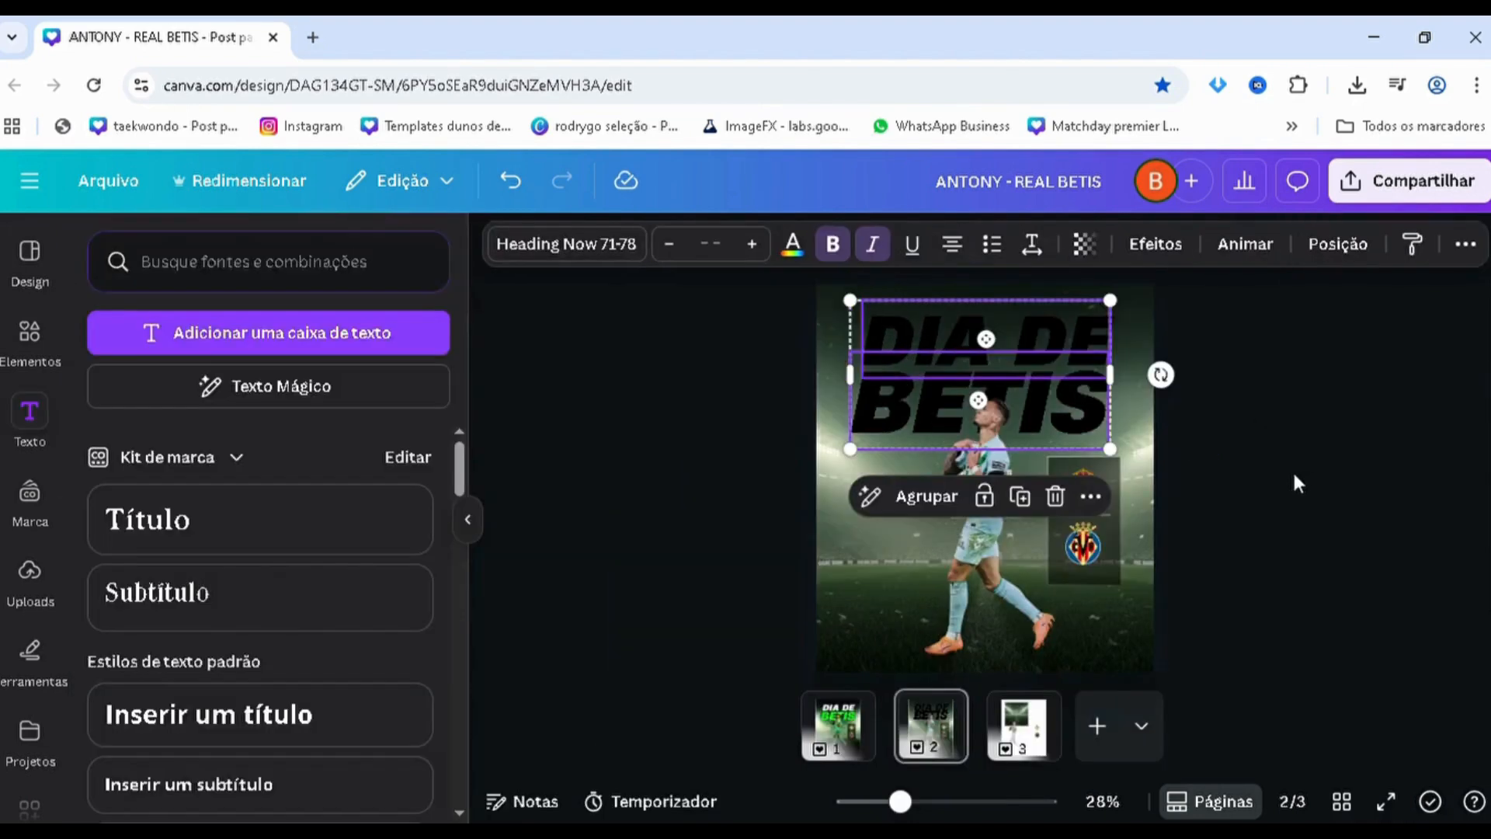
Colour the "DIA DE" text white and the "BETIS" text with the document's green gradient
left_click(882, 322)
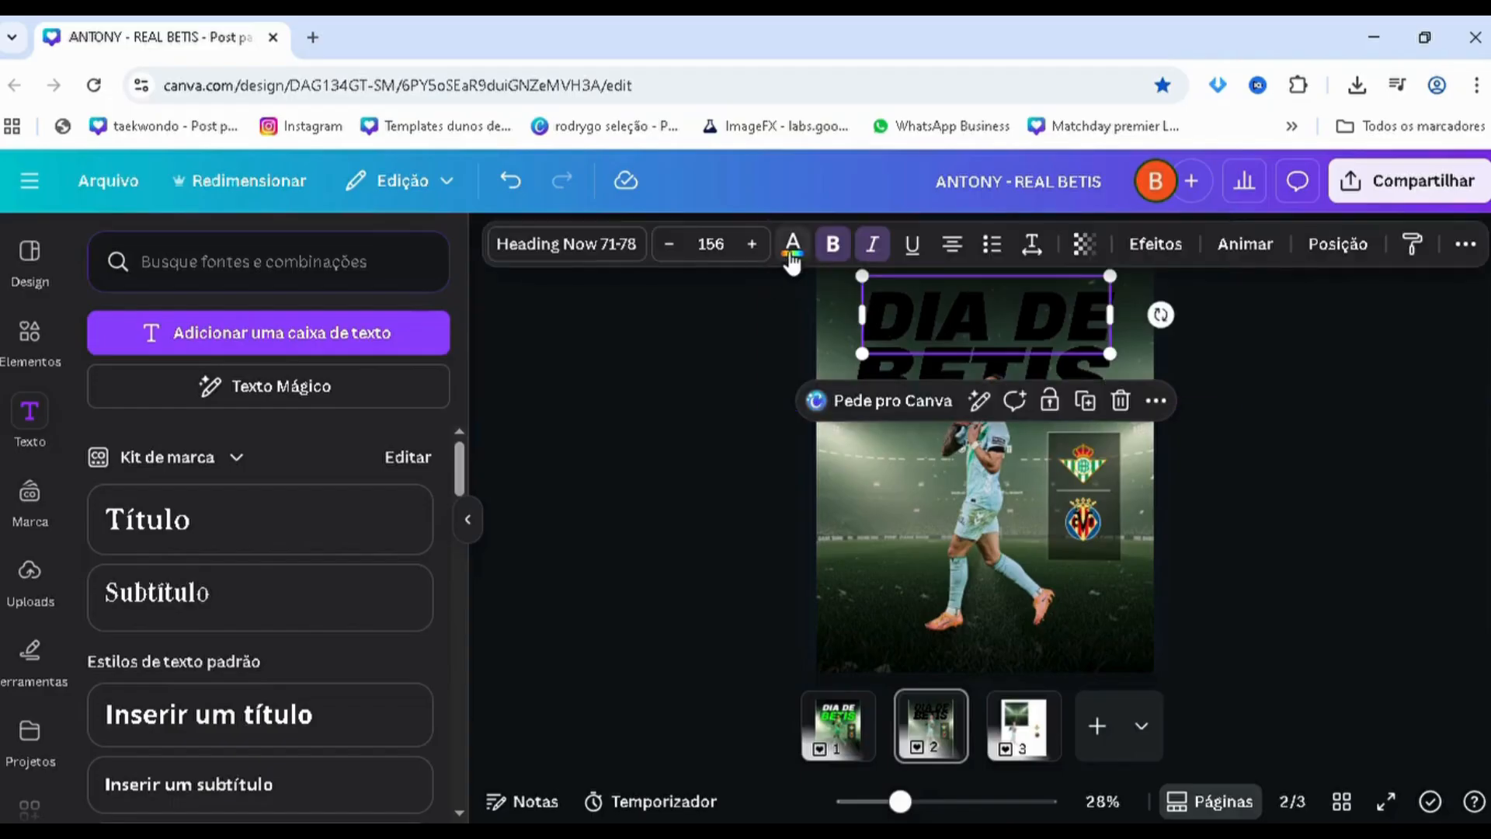
left_click(792, 245)
left_click(228, 423)
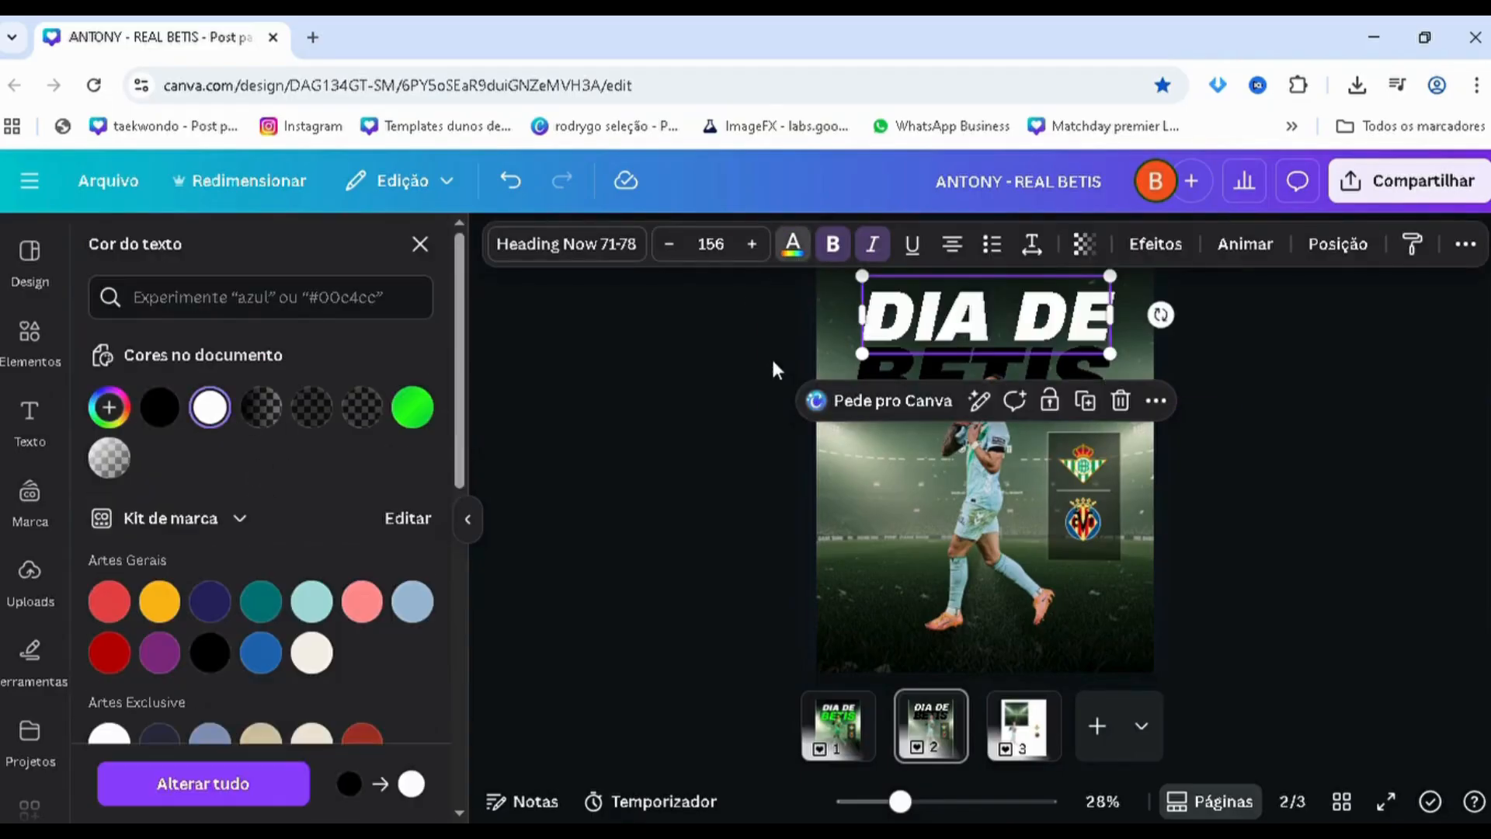
left_click(857, 367)
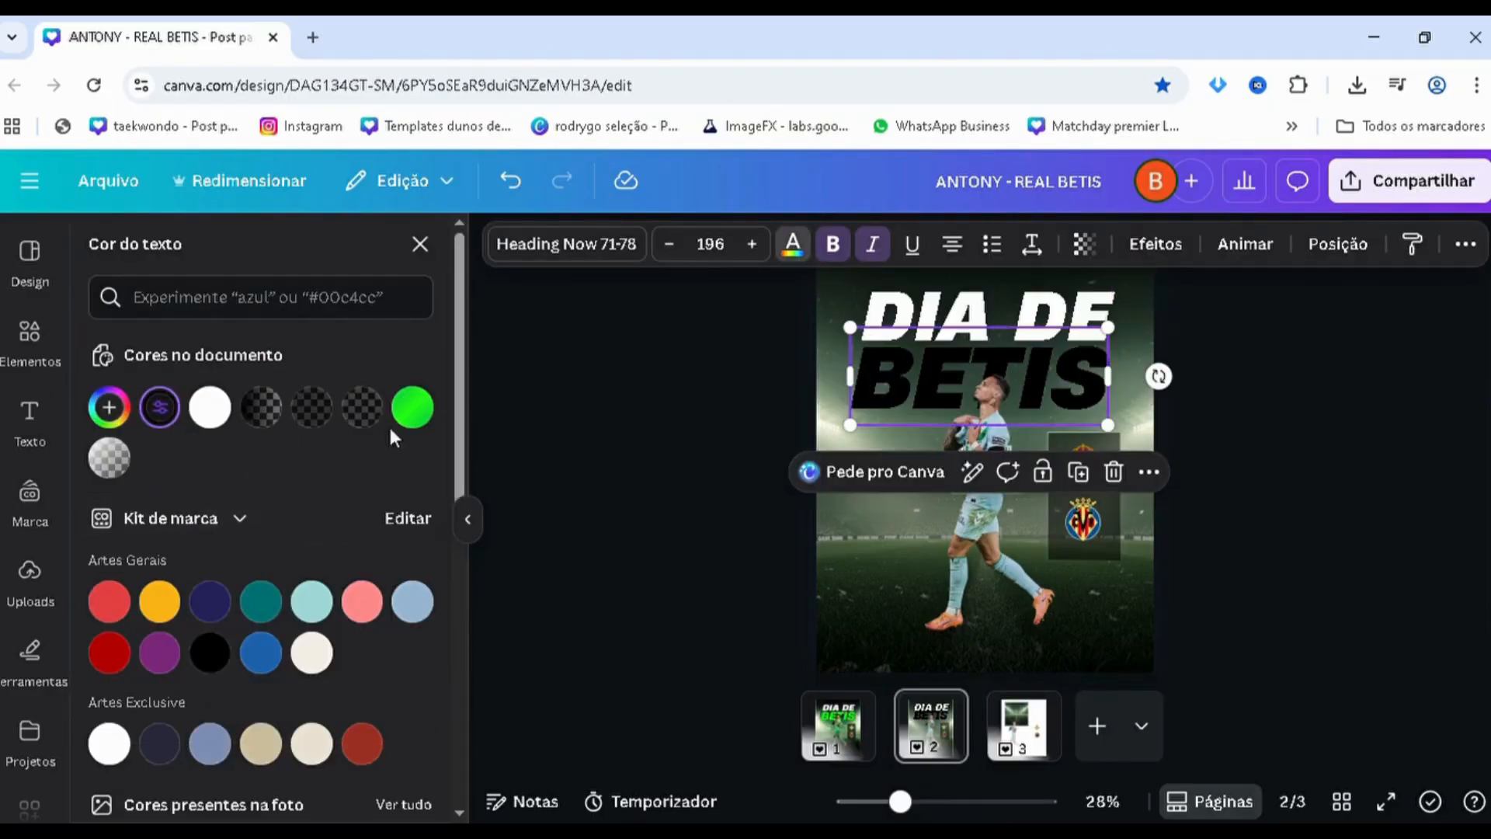
left_click(409, 410)
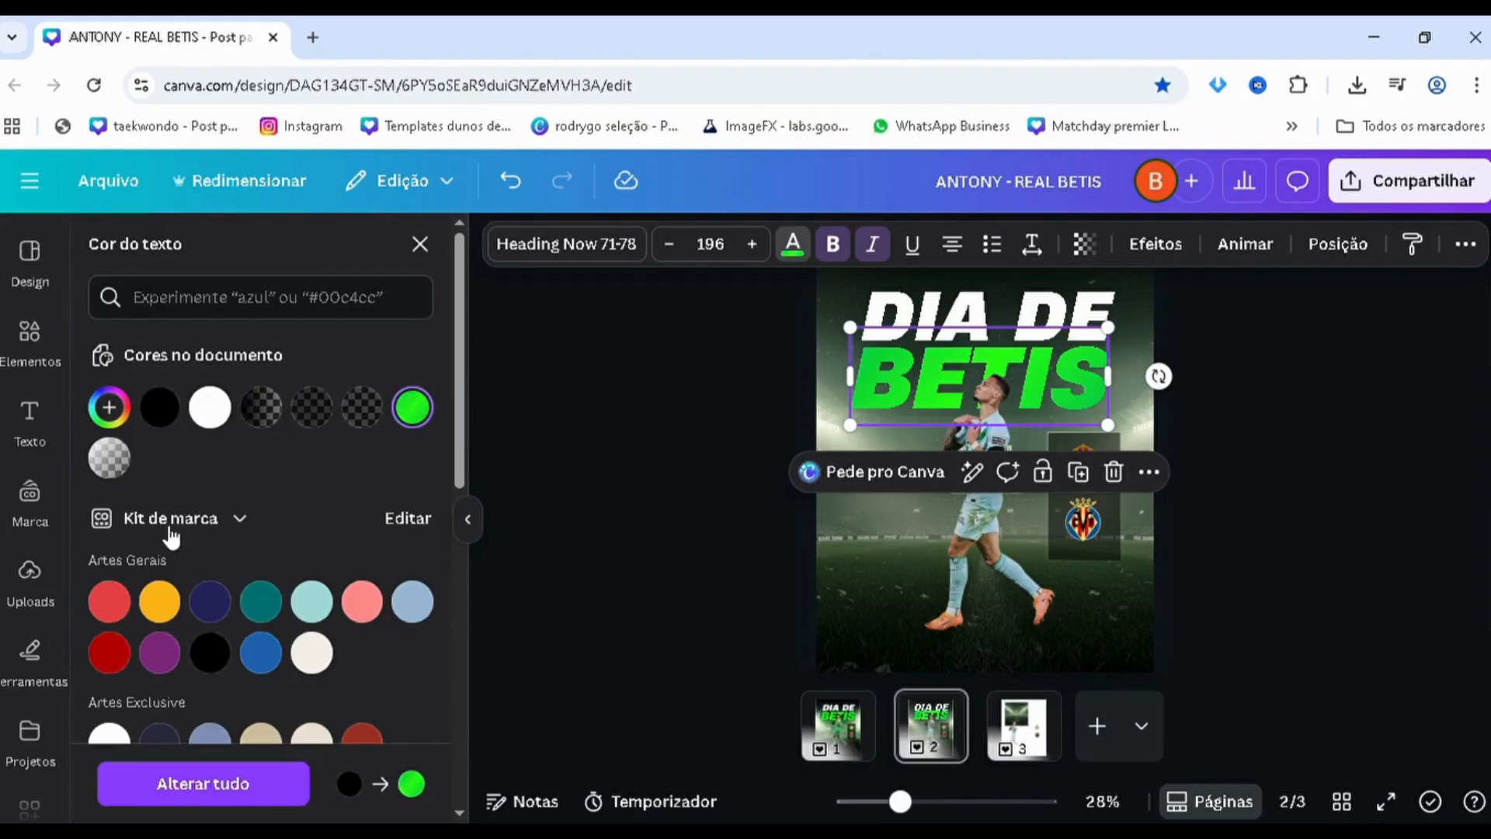
Inspect the colour codes that make up the green gradient of the "BETIS" text
left_click(108, 407)
left_click(130, 579)
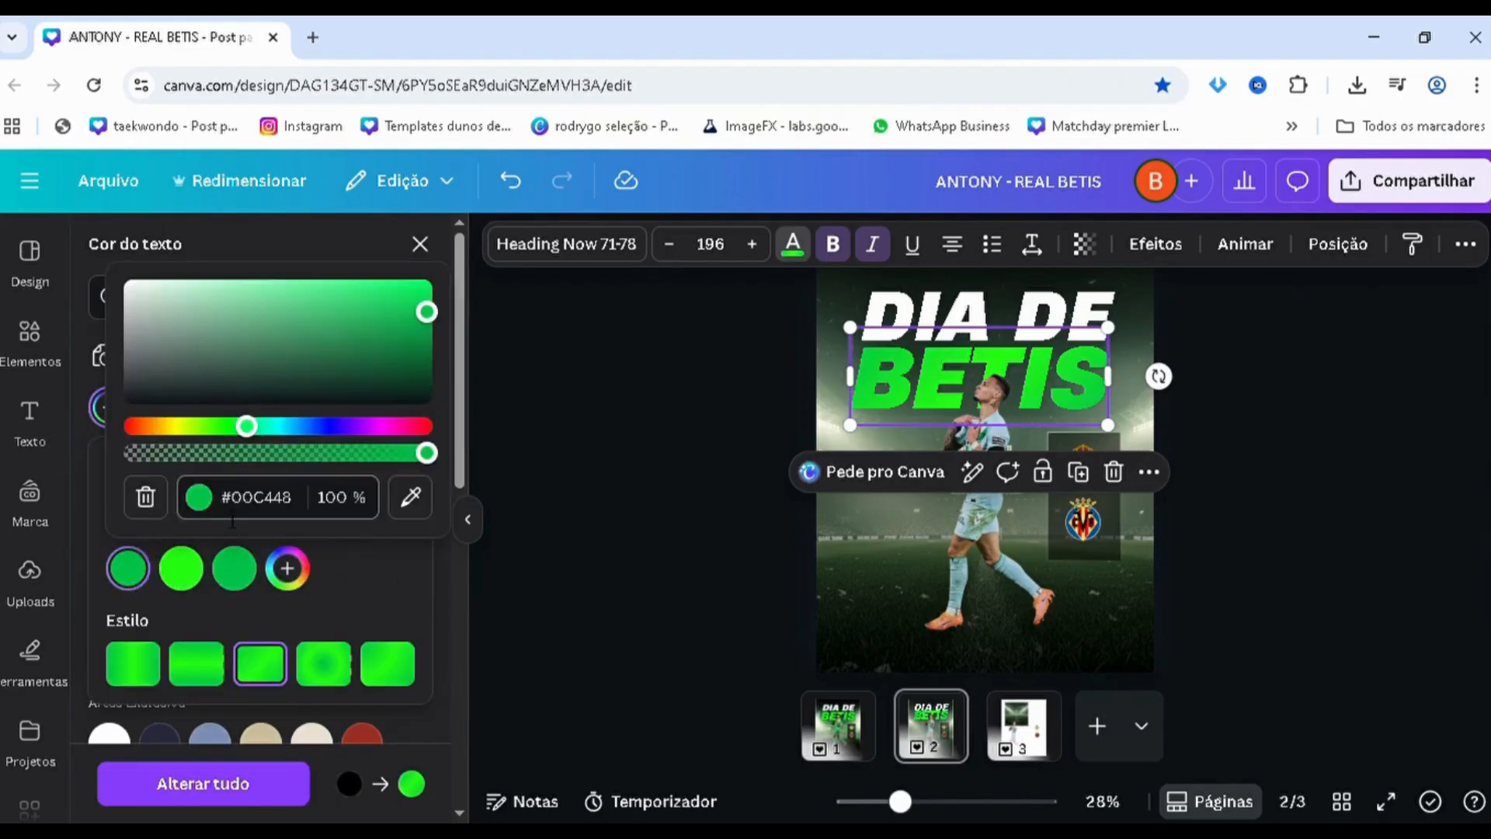
left_click(236, 522)
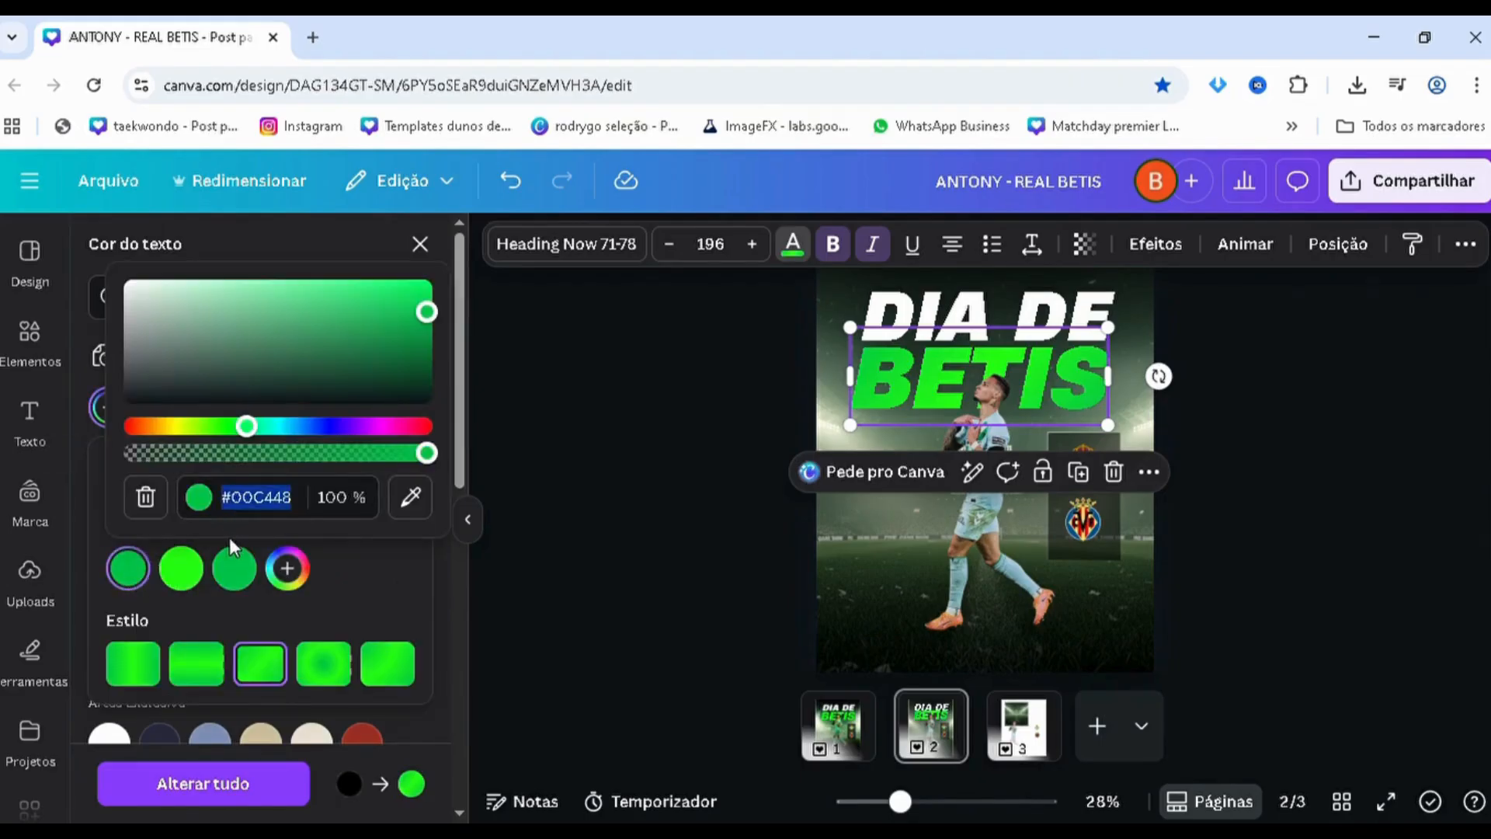
left_click(200, 581)
left_click(283, 548)
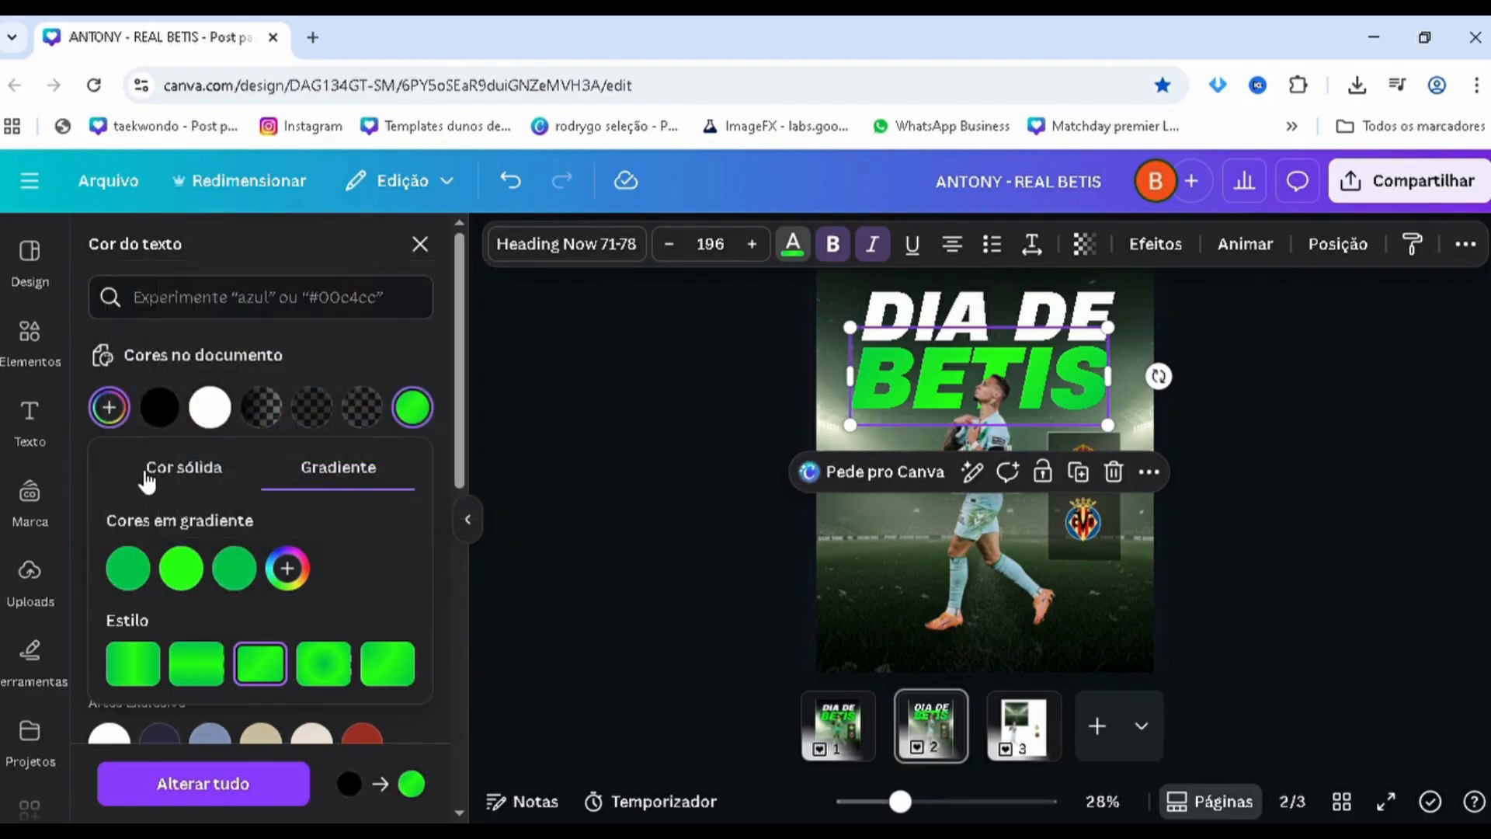
Switch the "BETIS" text from the gradient to the solid colour #00C448
left_click(147, 470)
left_click(249, 724)
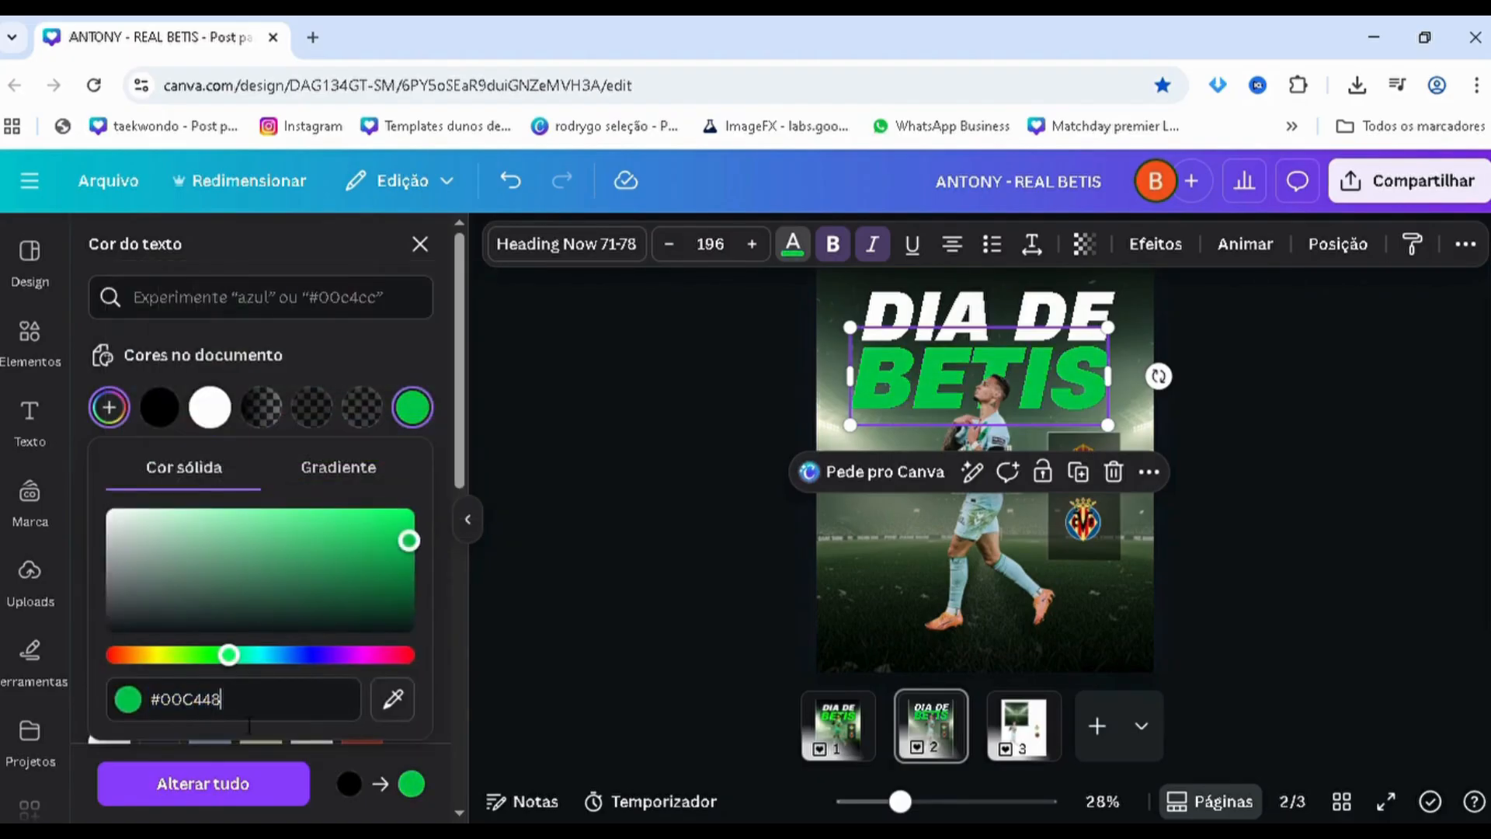
left_click_drag(252, 718, 106, 699)
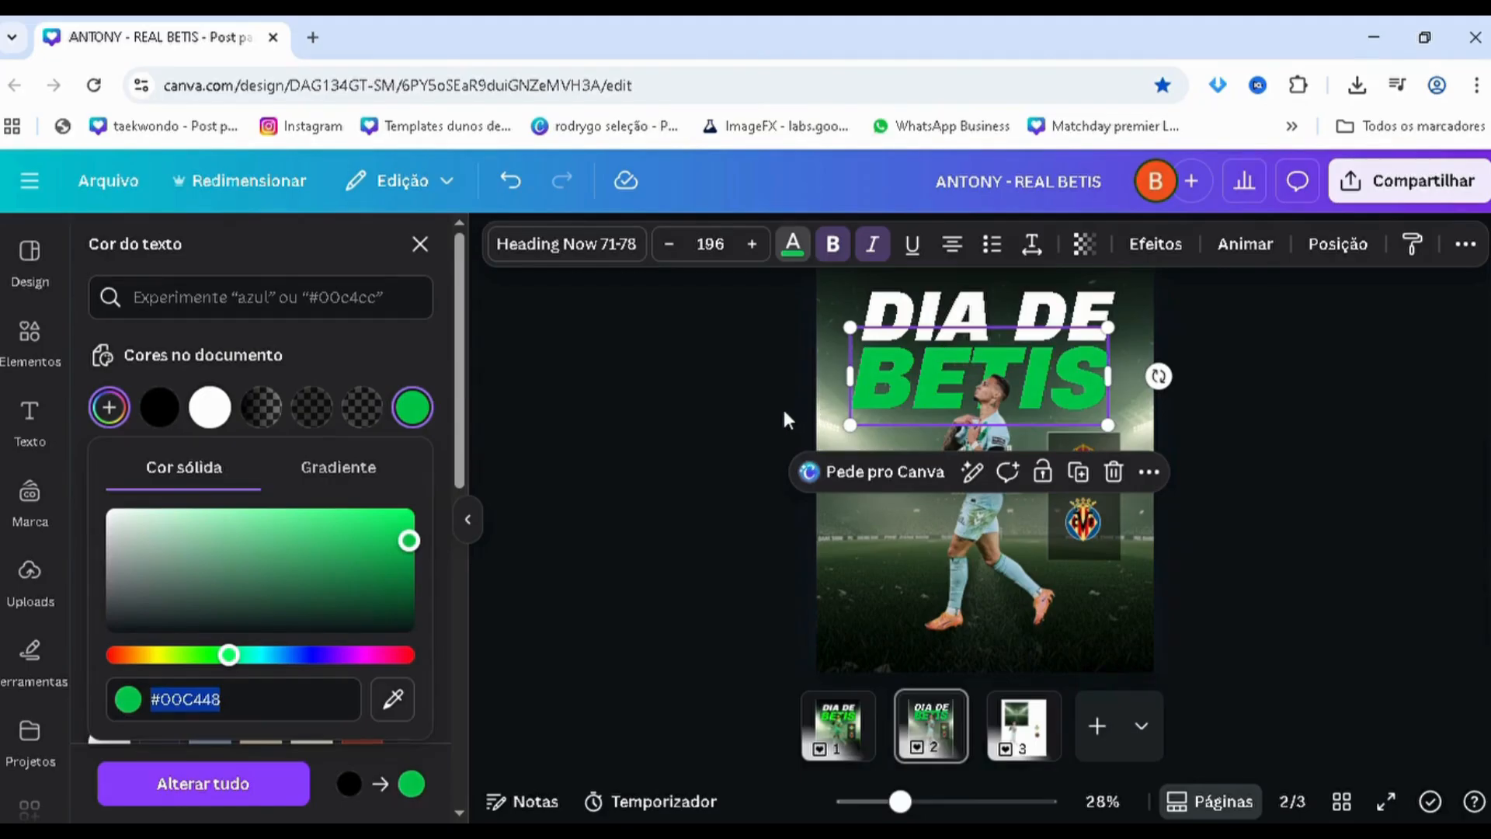
Give the "BETIS" text a three-colour diagonal gradient of #00C448, #26FF13 and #00C448
left_click(351, 493)
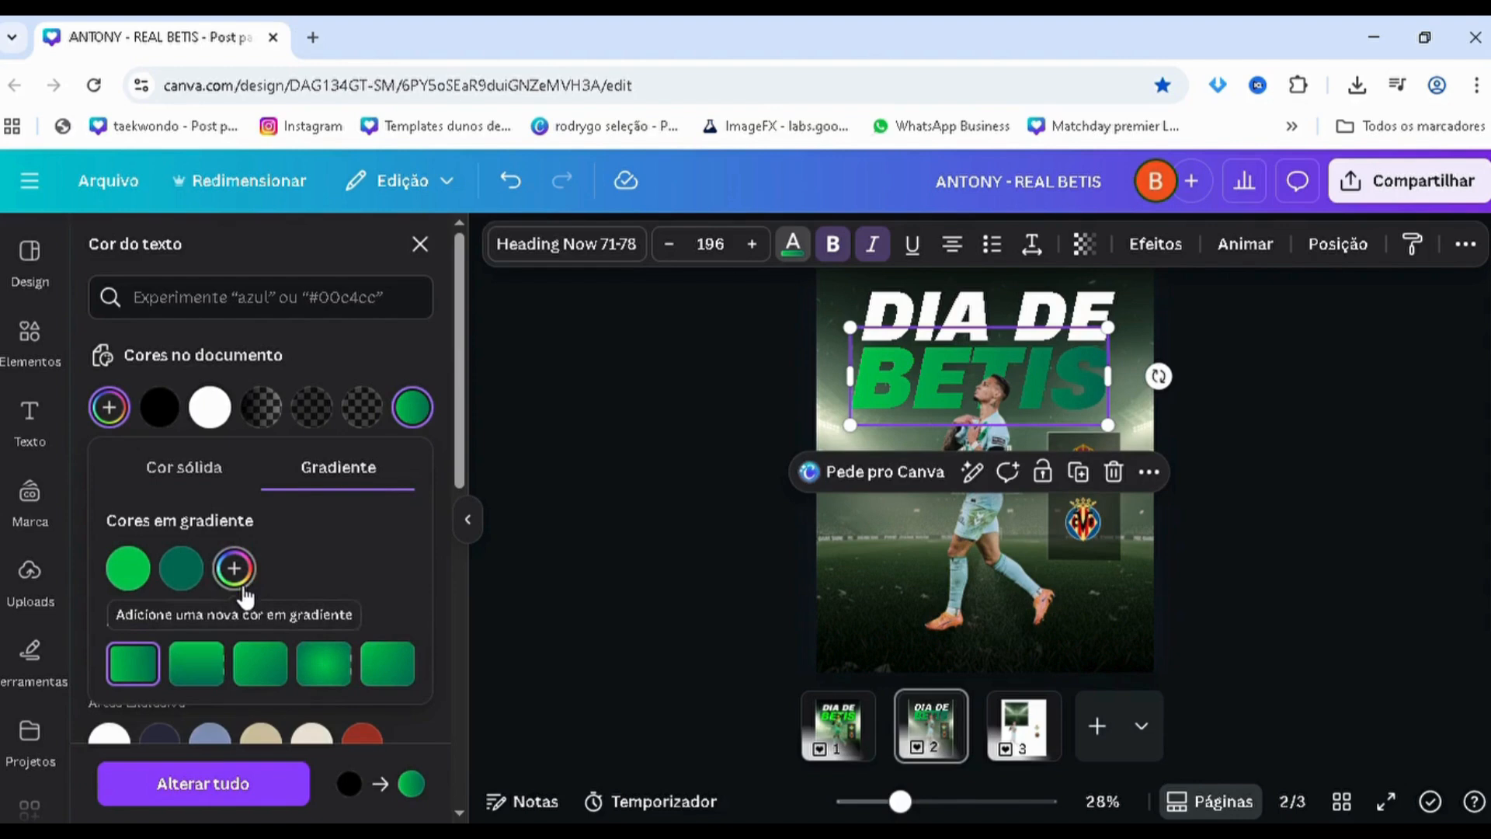
left_click(125, 578)
left_click(181, 568)
left_click(257, 497)
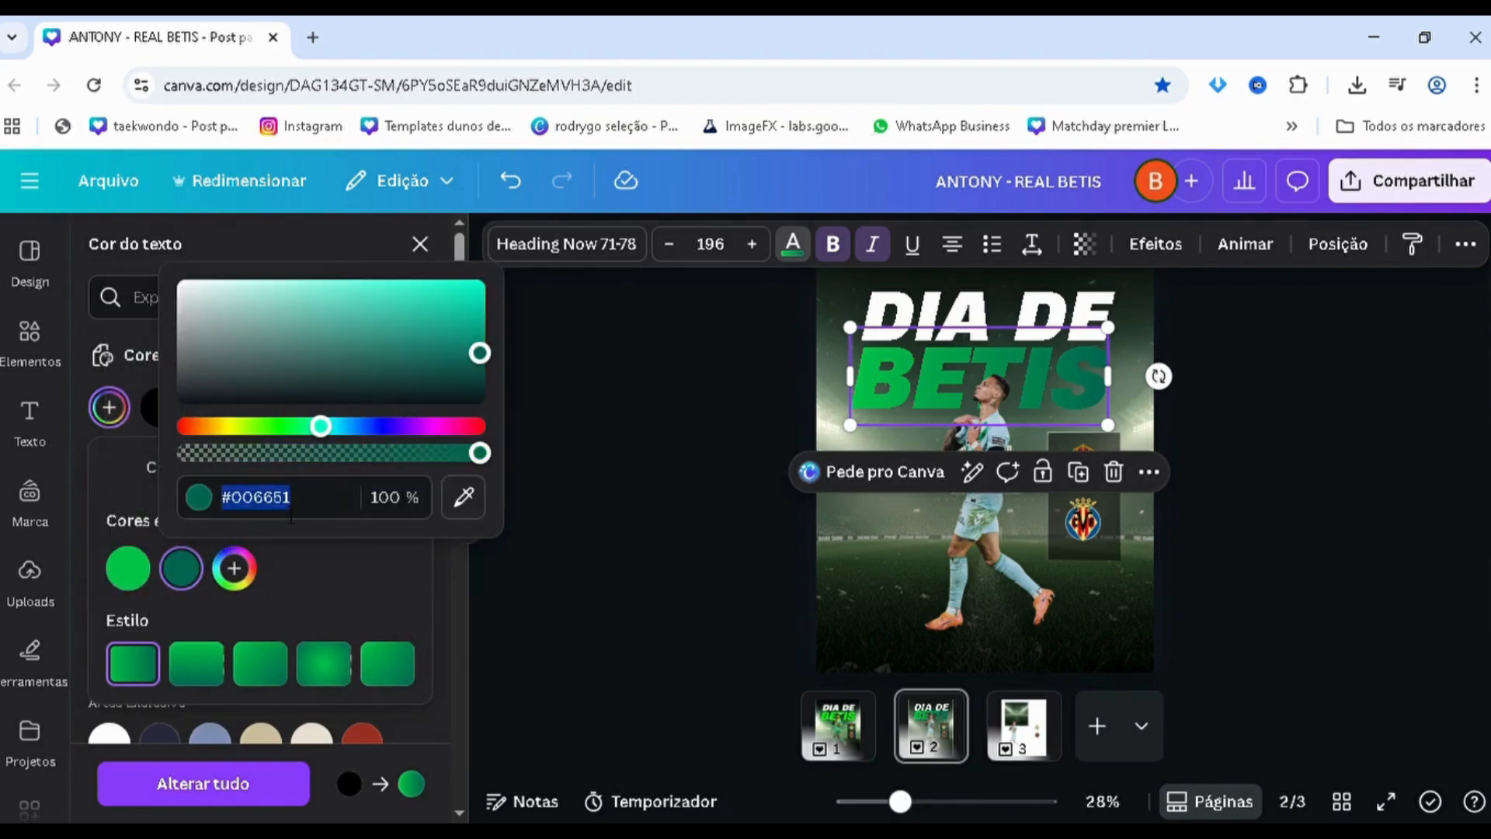
type("#26FF13")
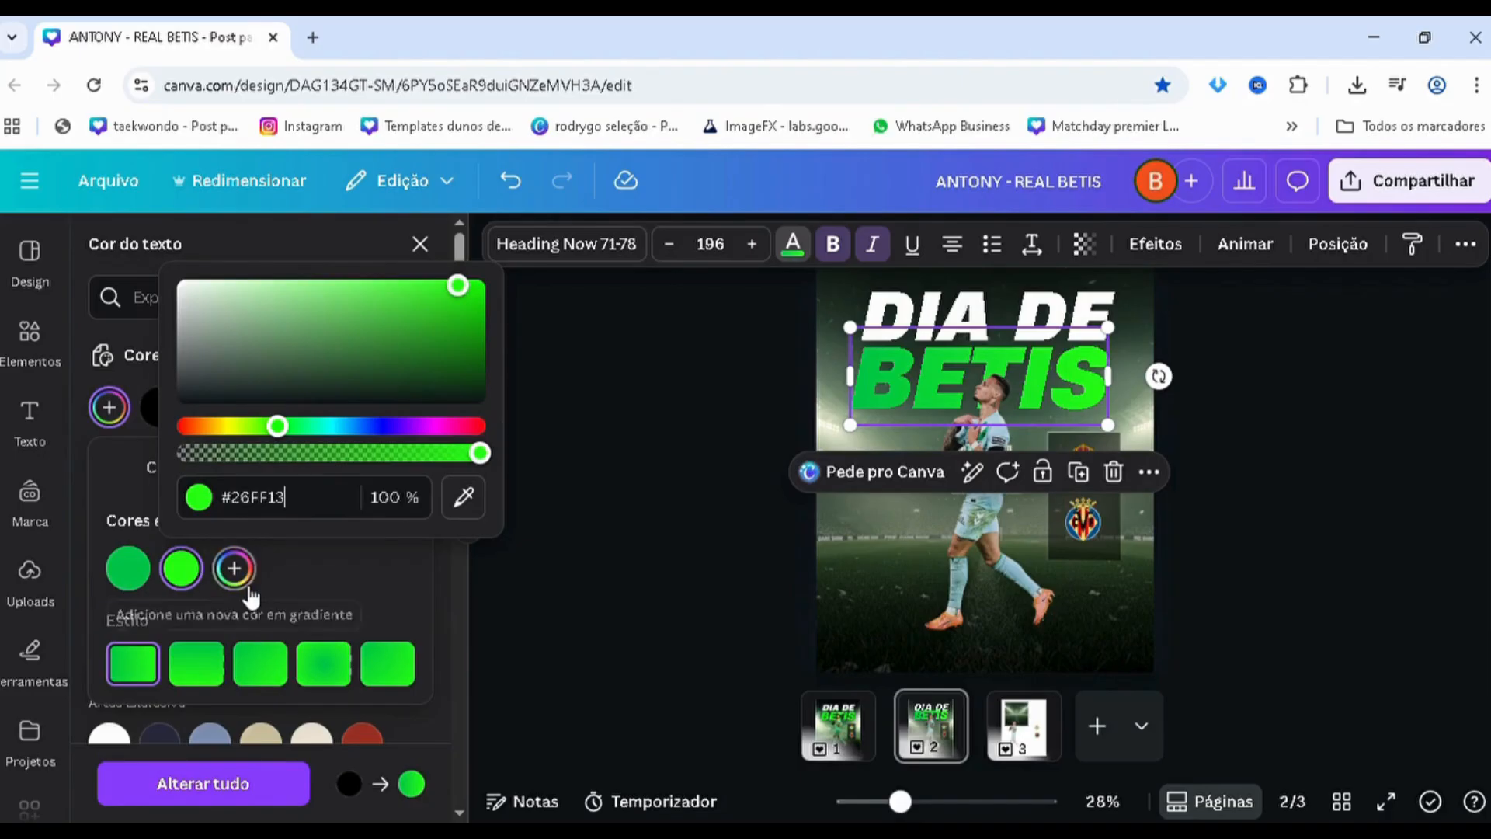
left_click(234, 569)
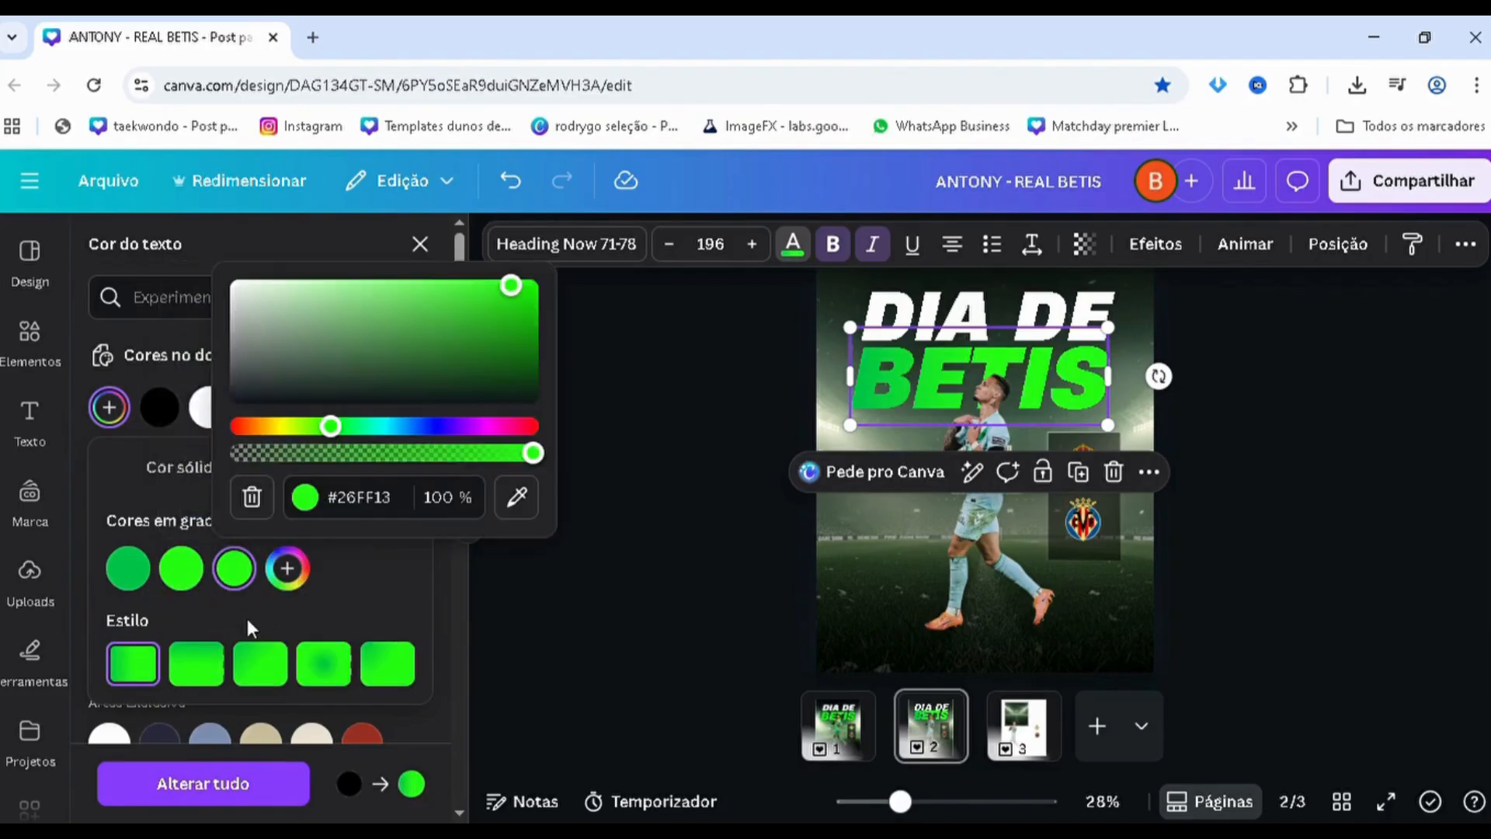
left_click(126, 581)
key("ctrl+c")
left_click(234, 569)
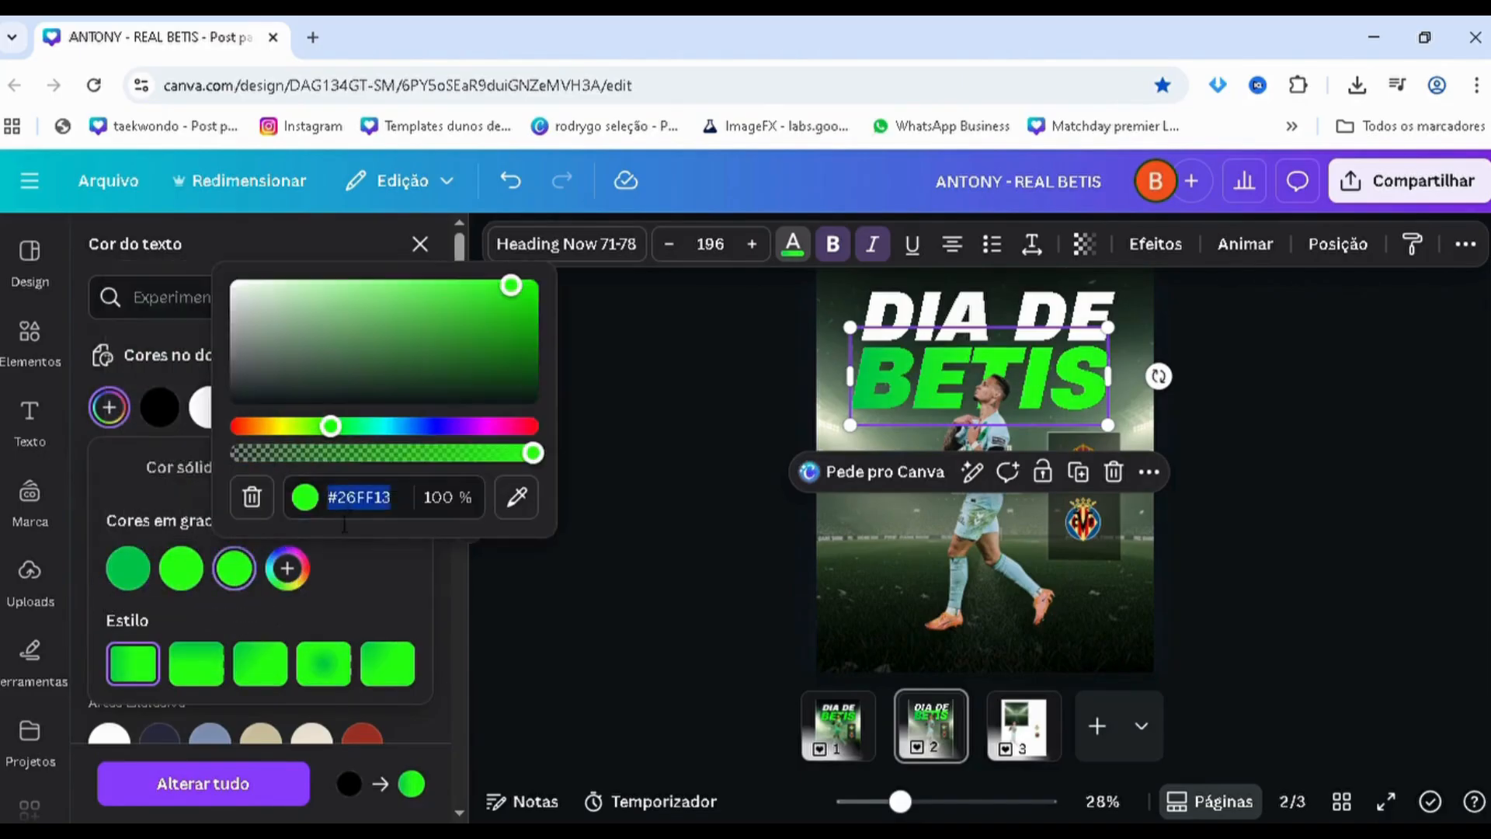
key("ctrl+v")
left_click(257, 683)
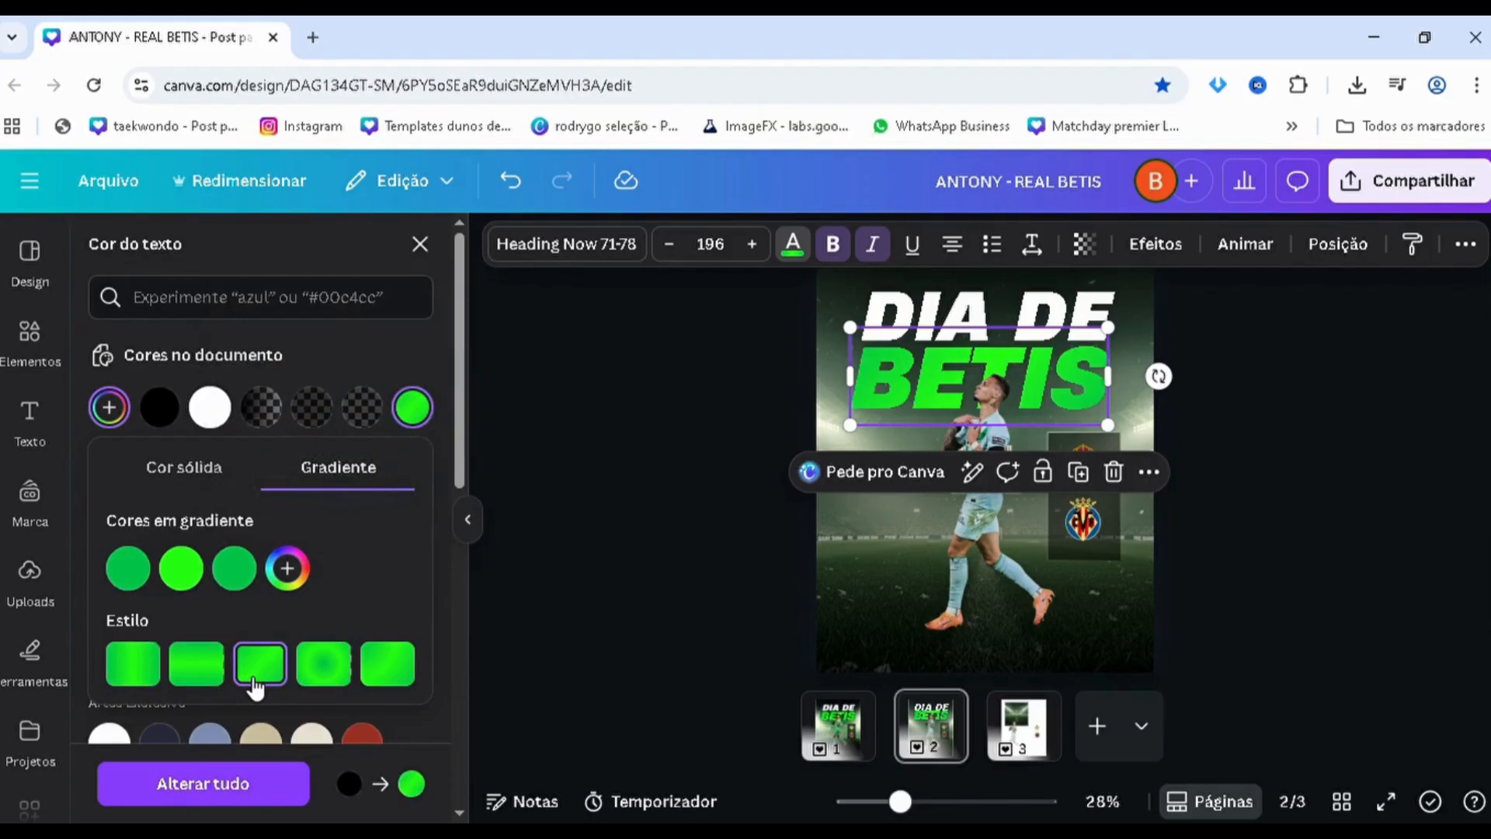
Try the other linear gradient styles on the "BETIS" text and settle on a diagonal one
left_click(209, 682)
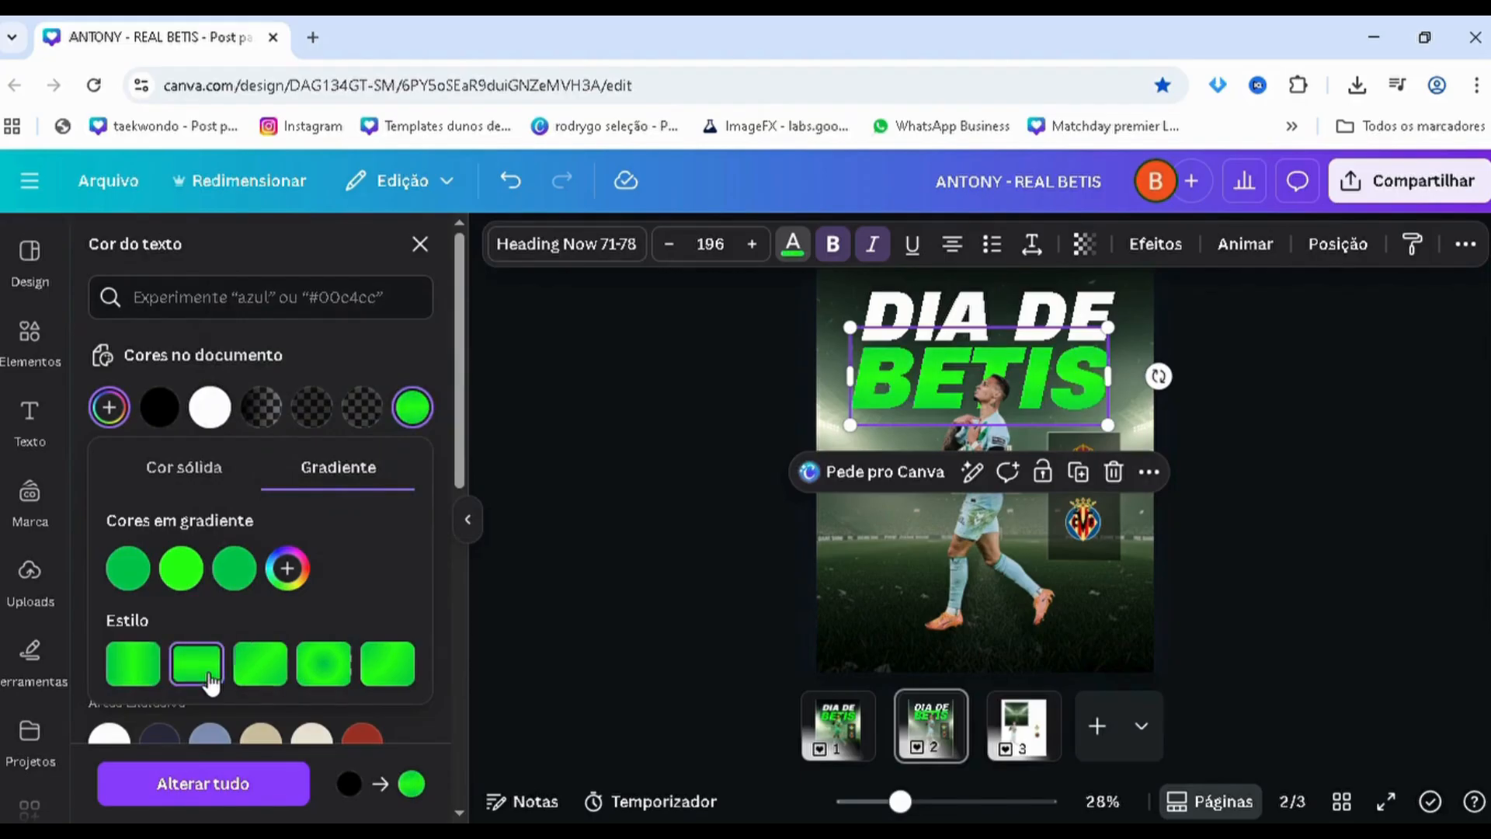
left_click(132, 685)
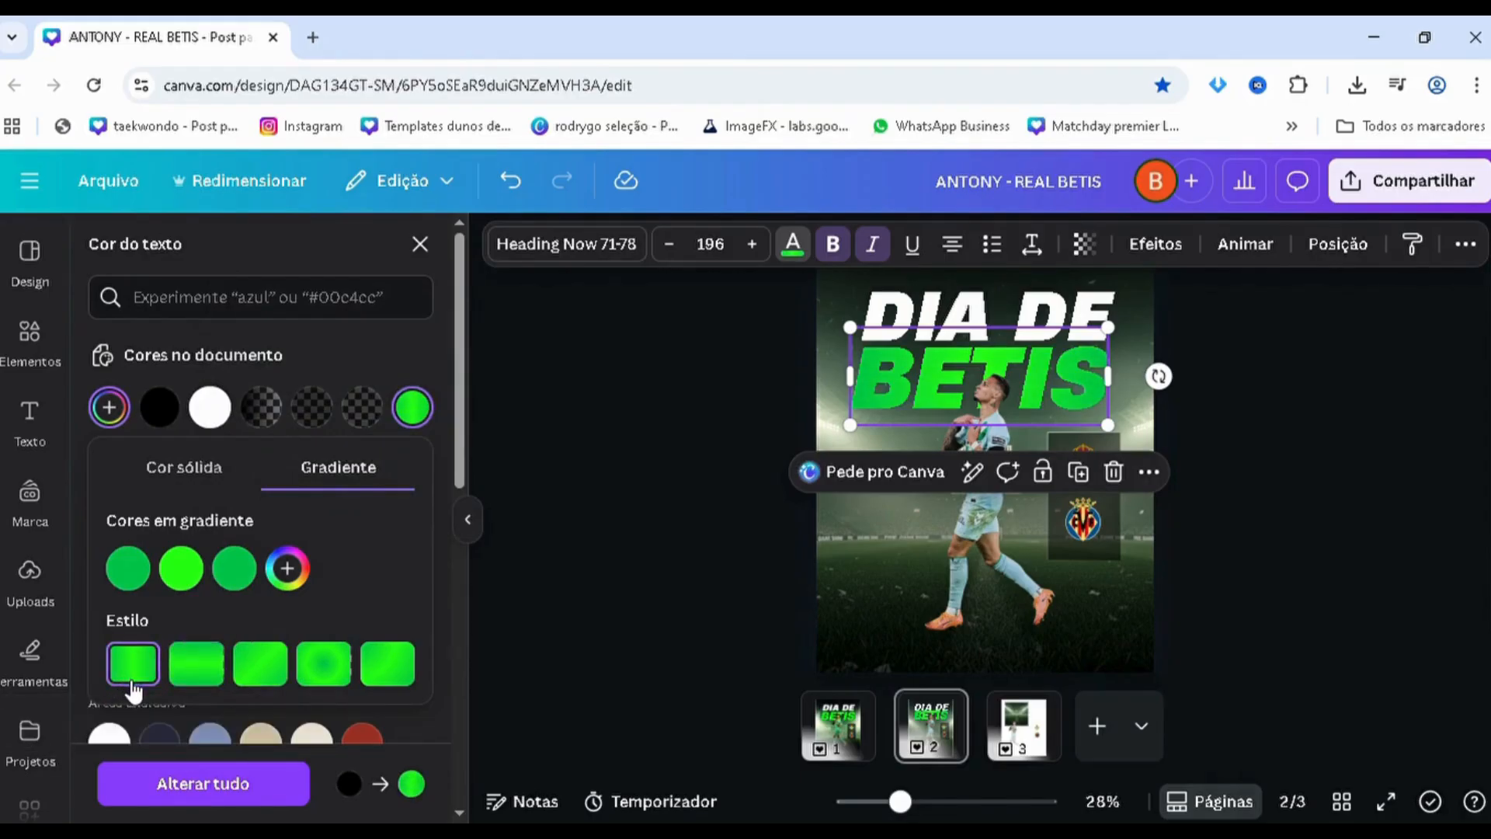
left_click(405, 684)
left_click(268, 680)
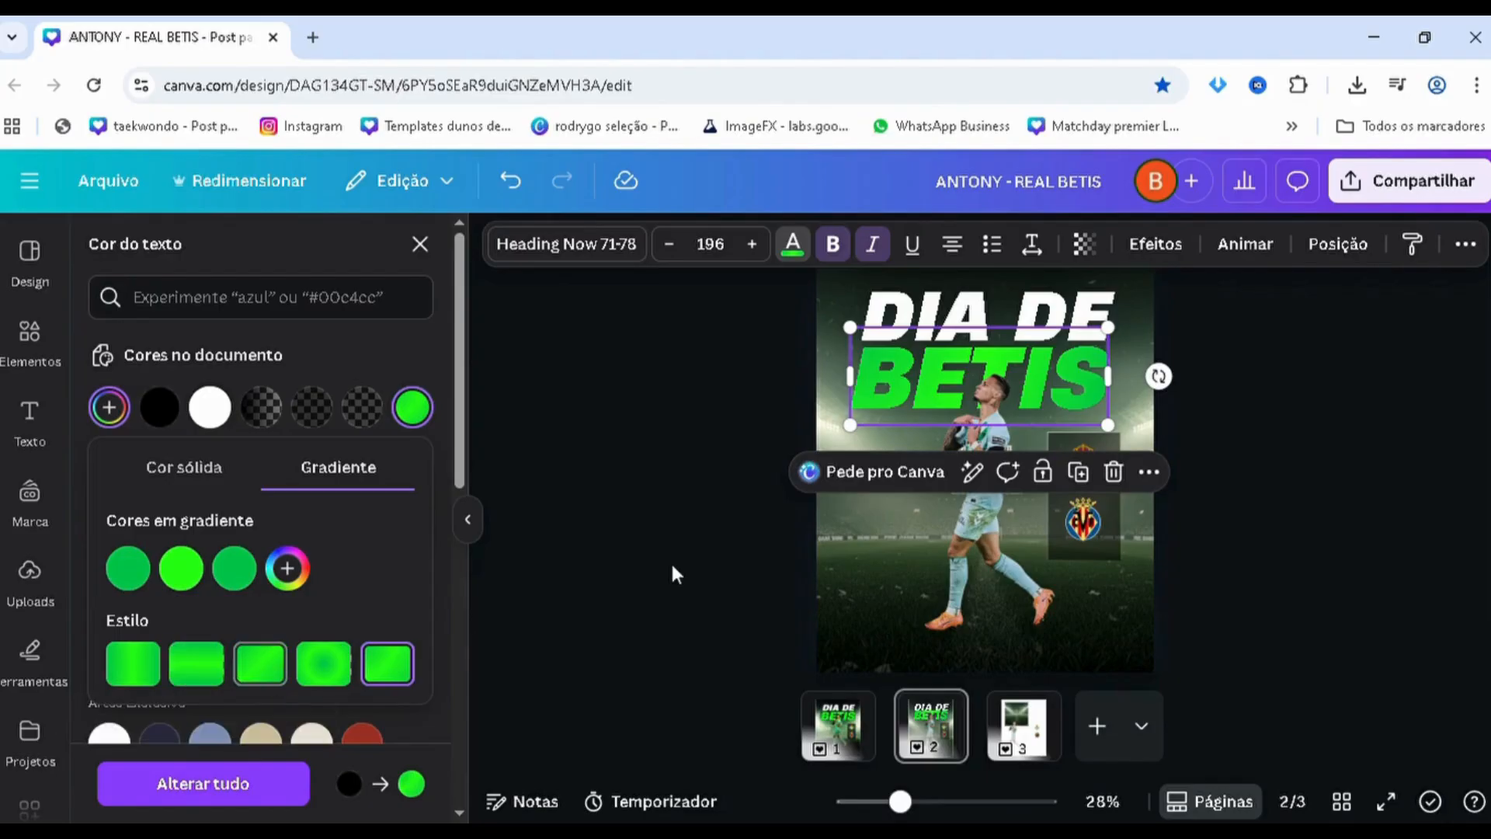
left_click(660, 555)
left_click(585, 579)
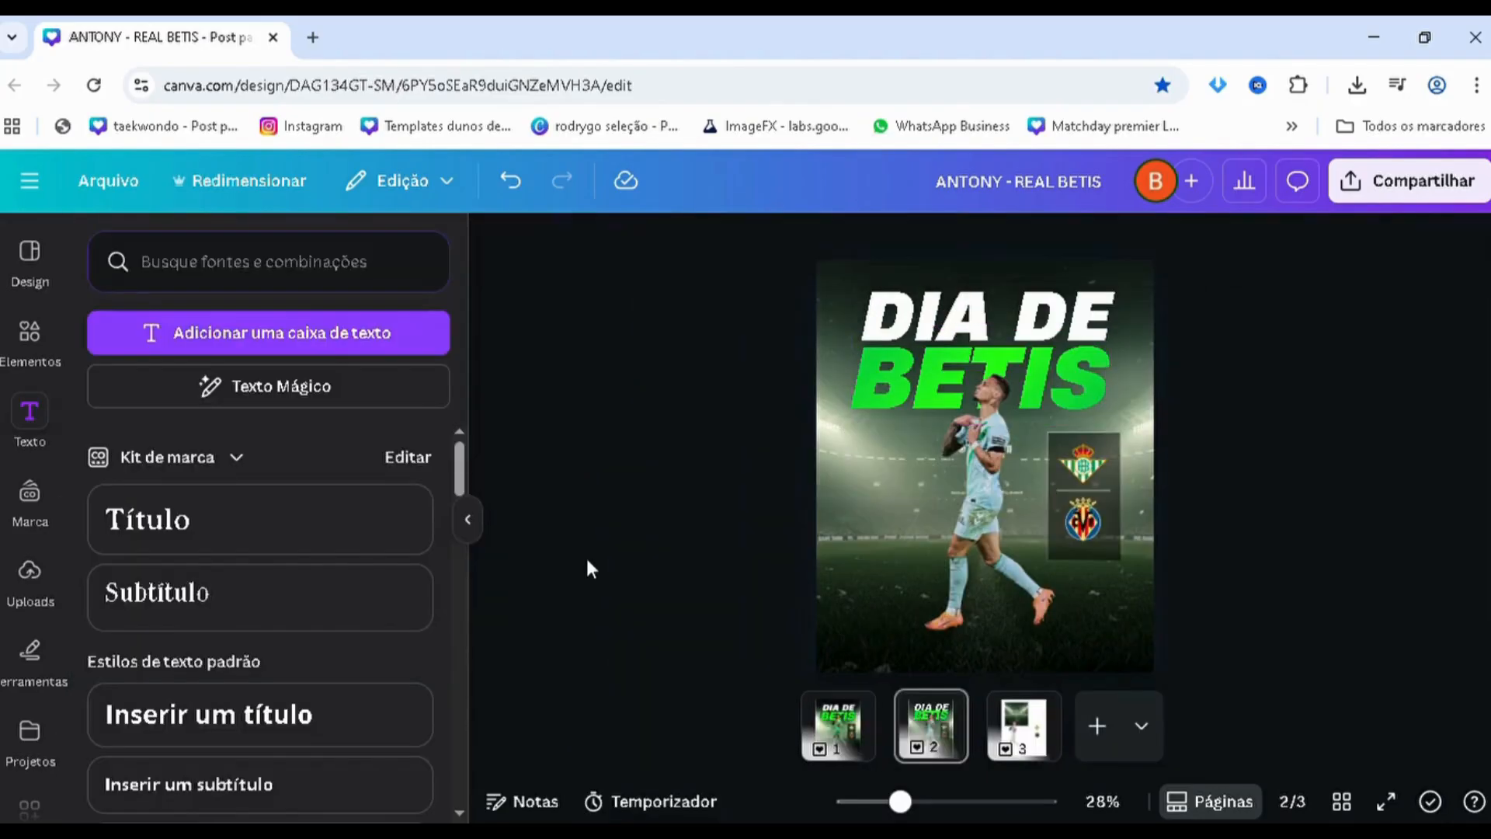
Apply the Sombreado effect to both headline texts with distance 0, blur 100 and transparency 100
scroll(612, 553, "down", 1)
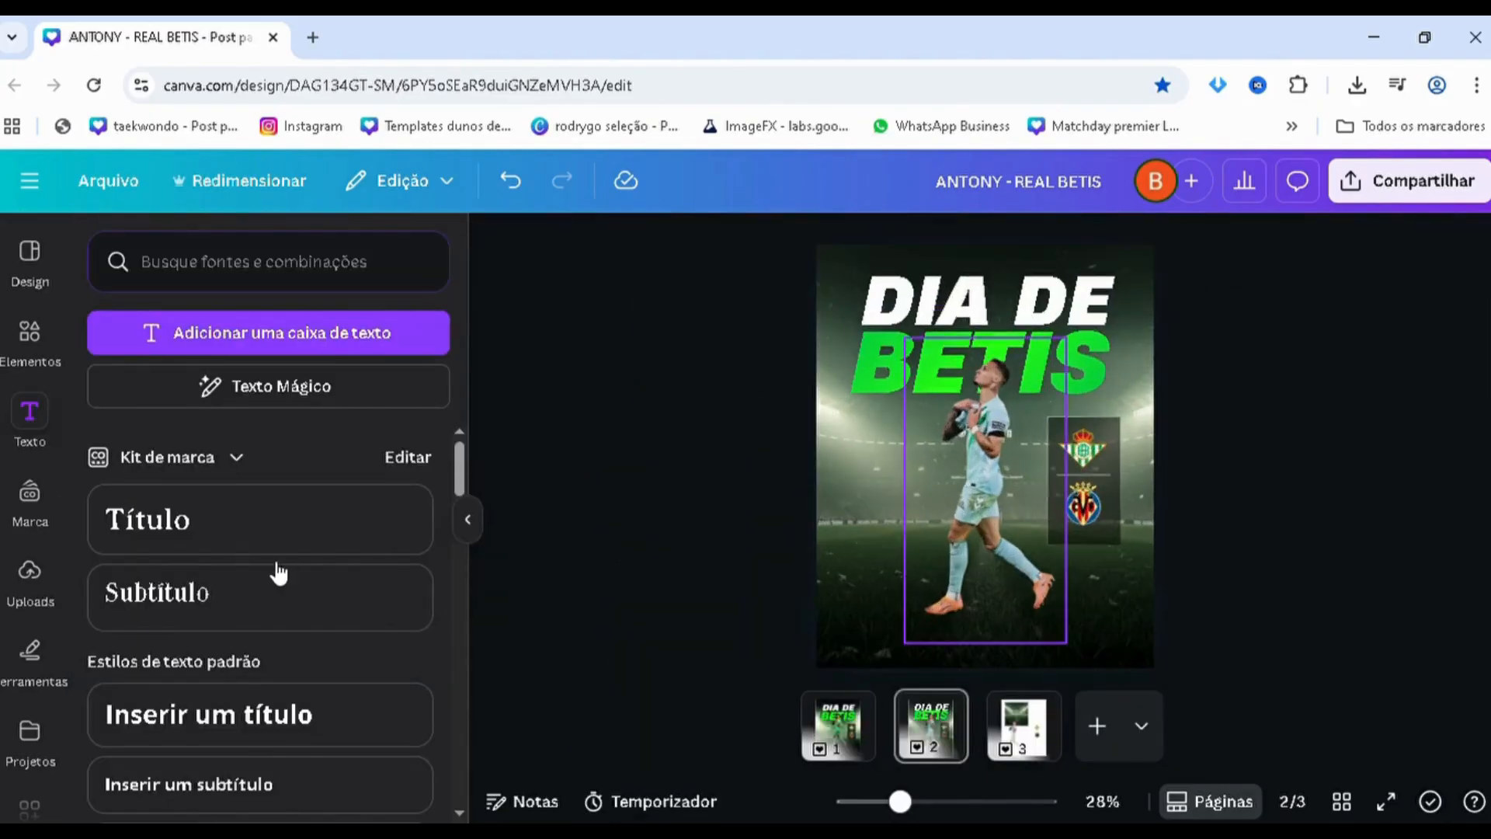
key("alt+1")
scroll(232, 620, "down", 2)
left_click(221, 630)
left_click(237, 587, "shift")
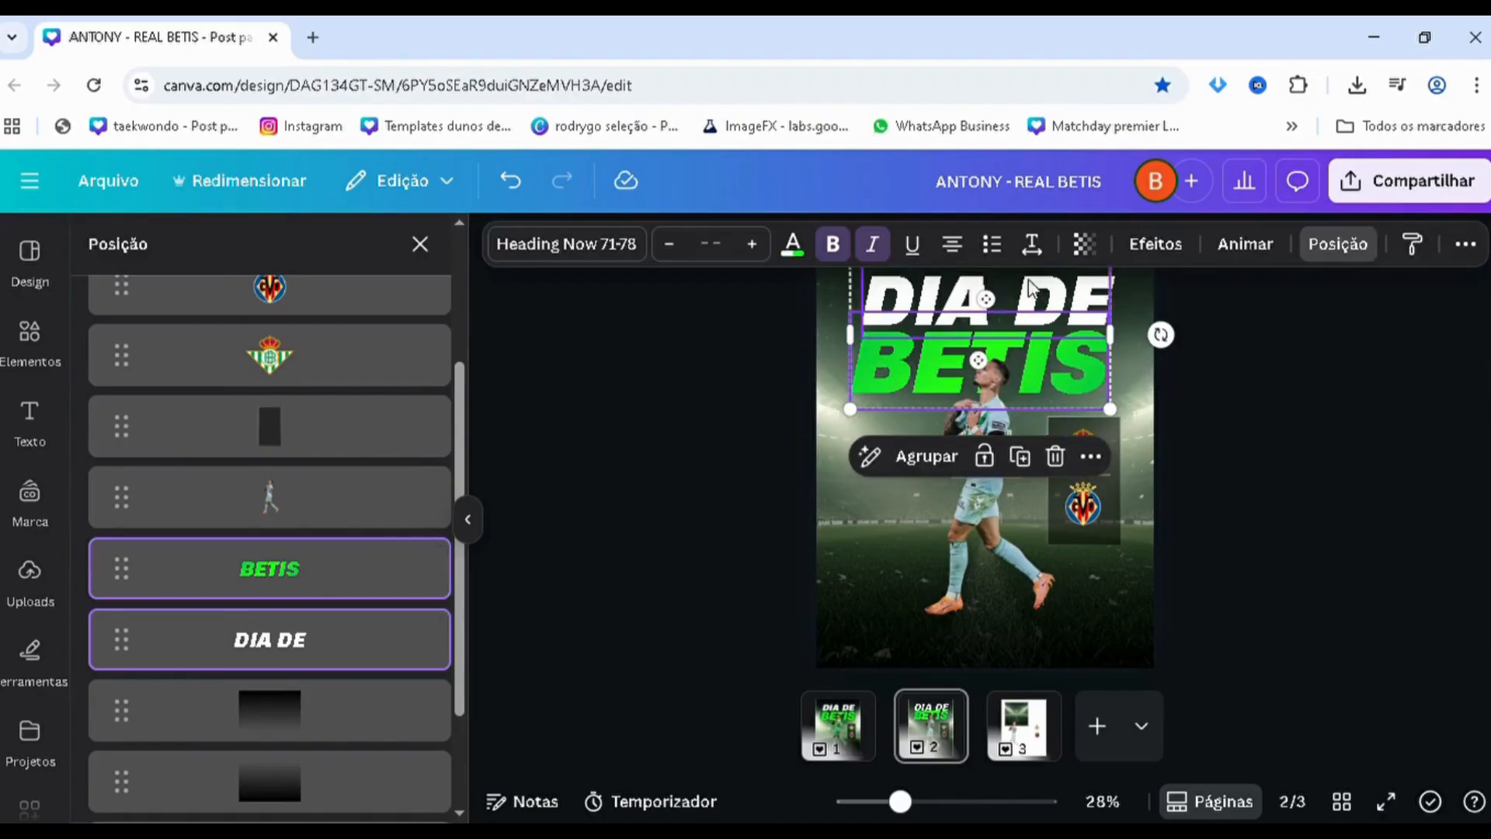
left_click(1155, 244)
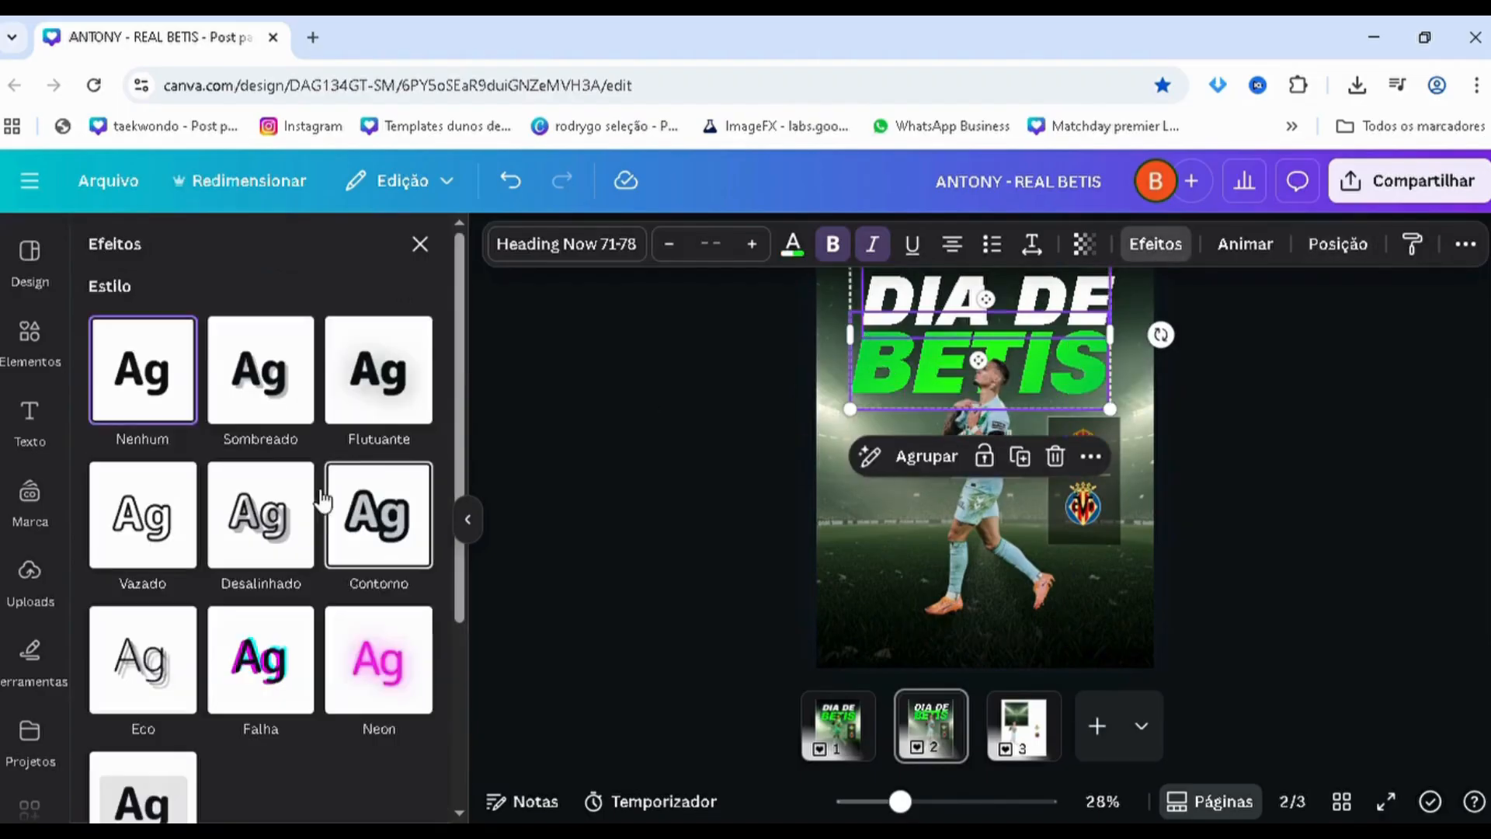
left_click(300, 398)
left_click_drag(186, 518, 6, 528)
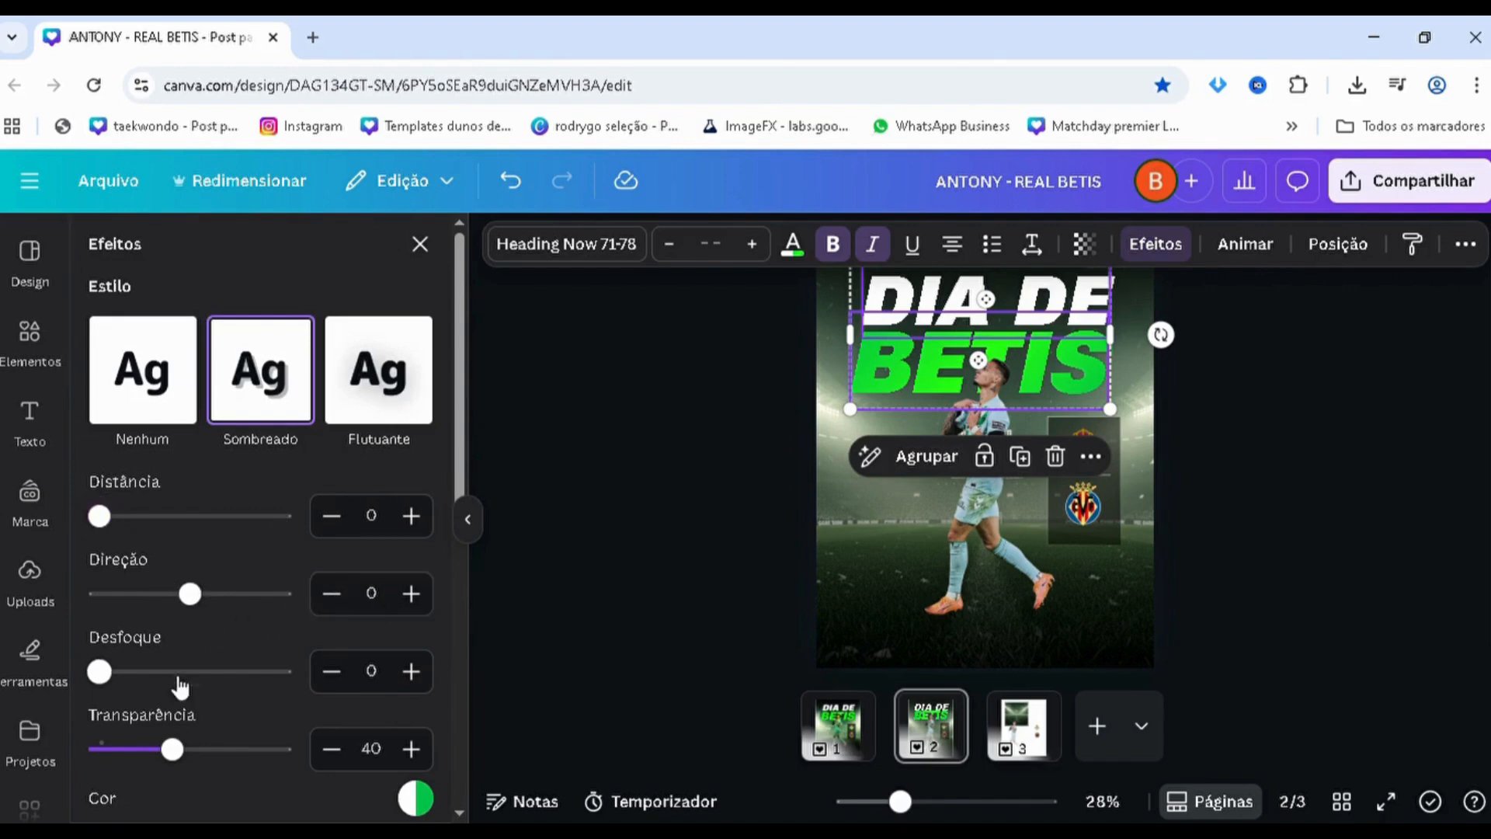
left_click_drag(179, 673, 289, 672)
left_click_drag(226, 767, 348, 779)
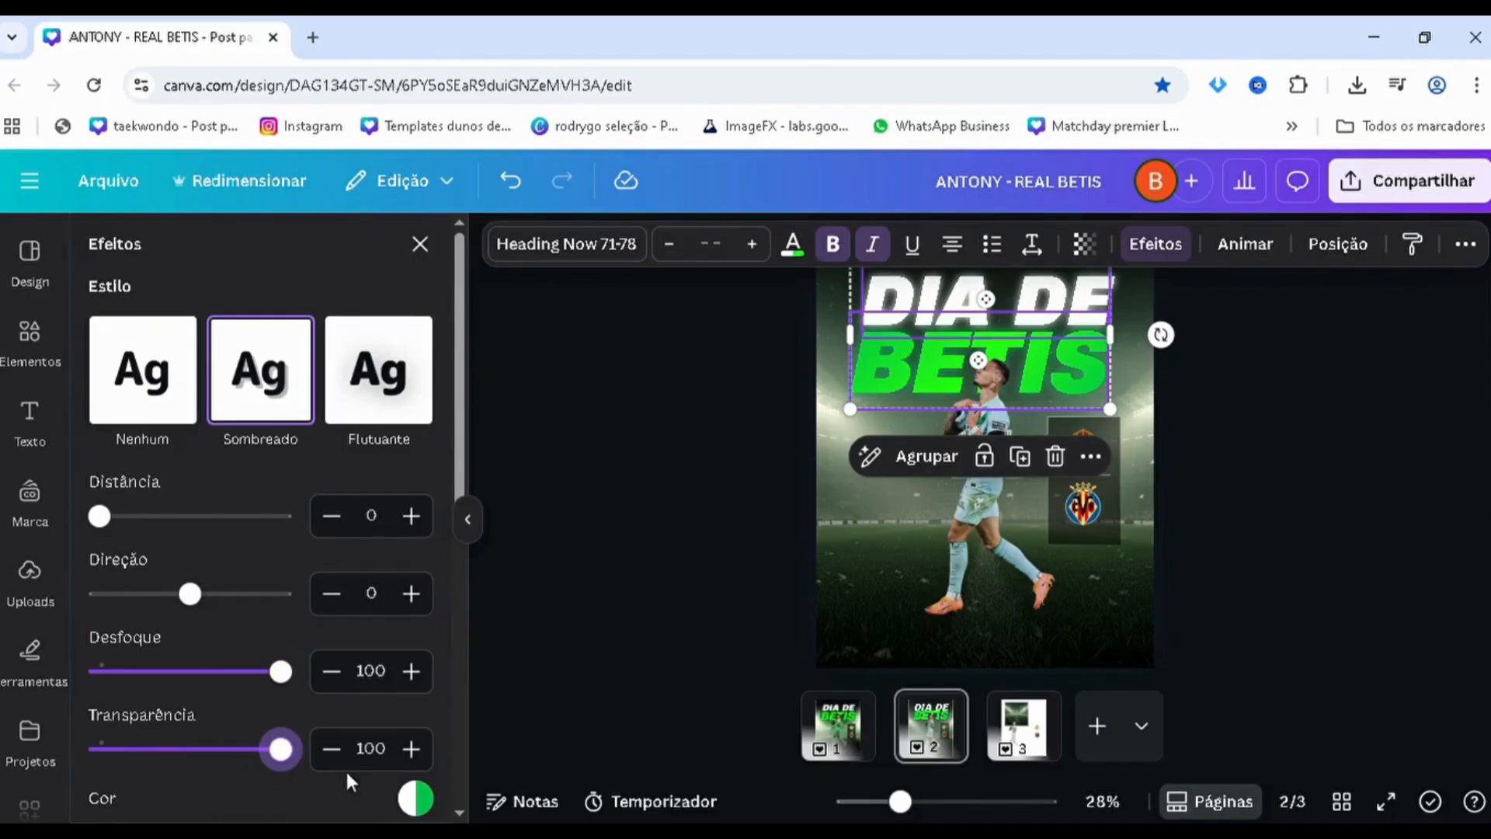
Make the shadow of both headline texts black and set its transparency to 54
left_click(413, 796)
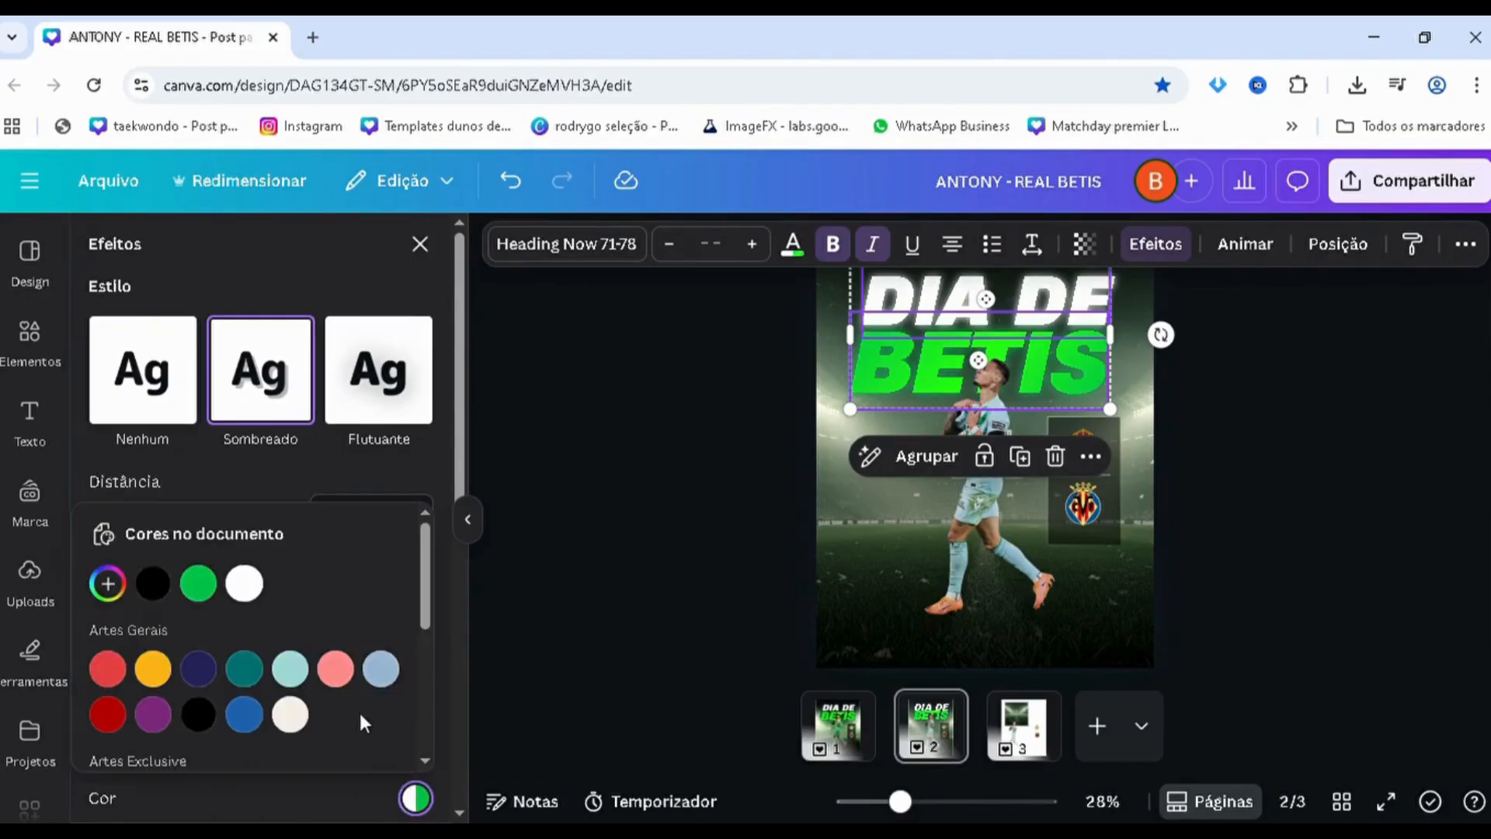
left_click(152, 590)
left_click(237, 775)
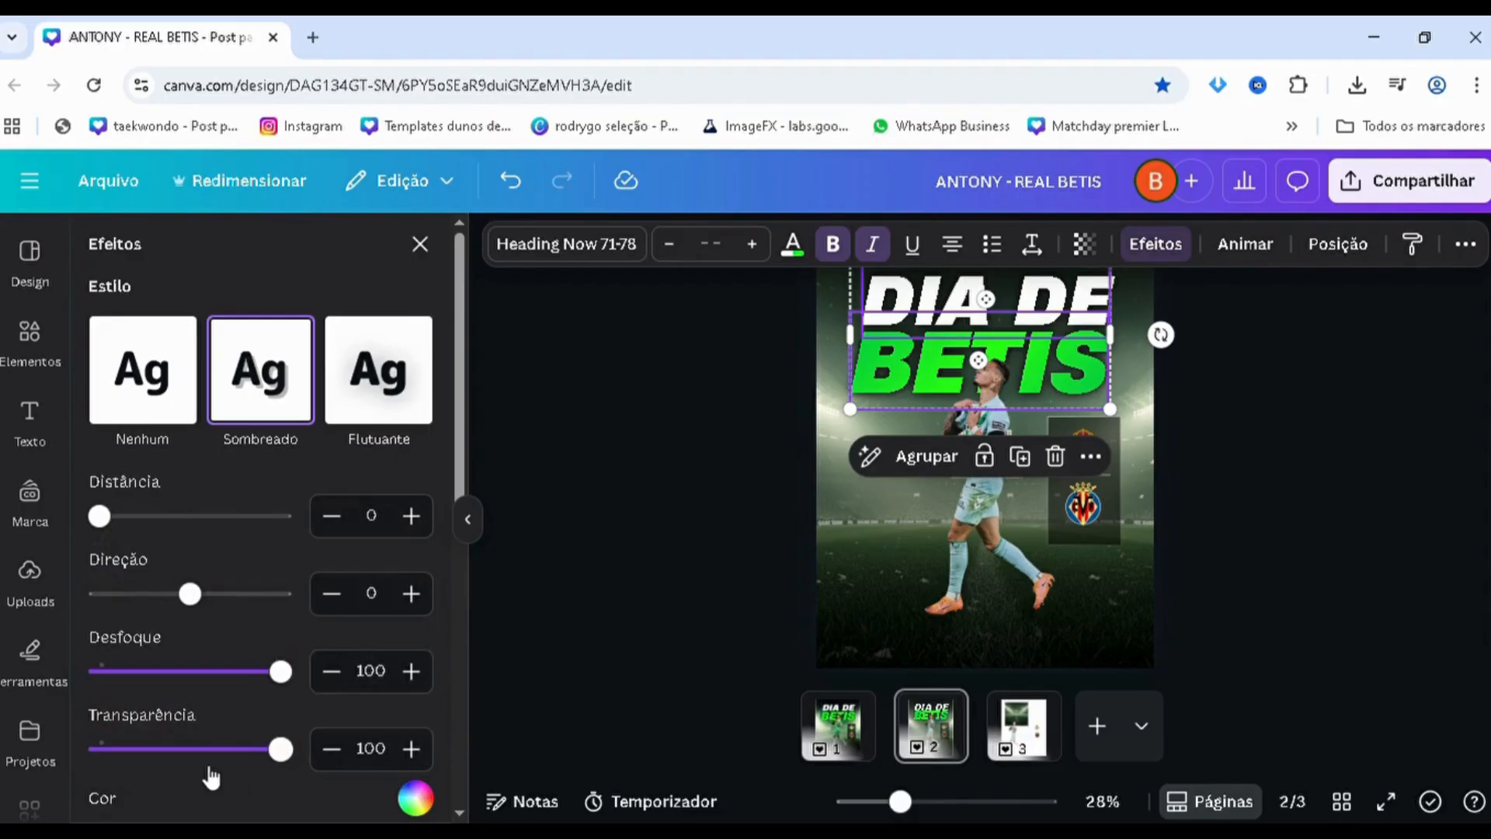
mouse_move(207, 770)
left_mouse_down()
mouse_move(199, 755)
mouse_move(206, 770)
left_mouse_up()
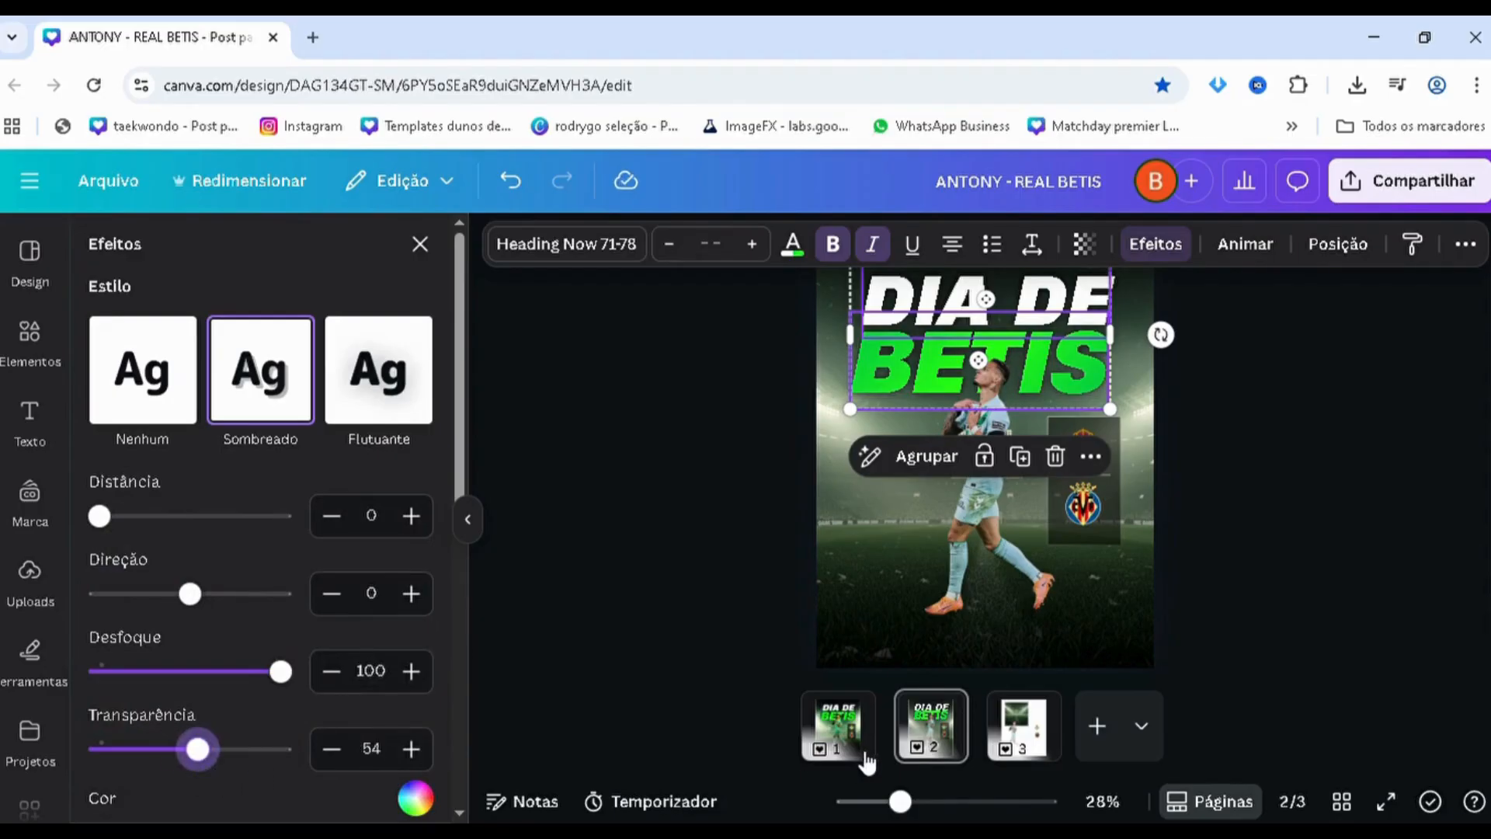
left_click(635, 643)
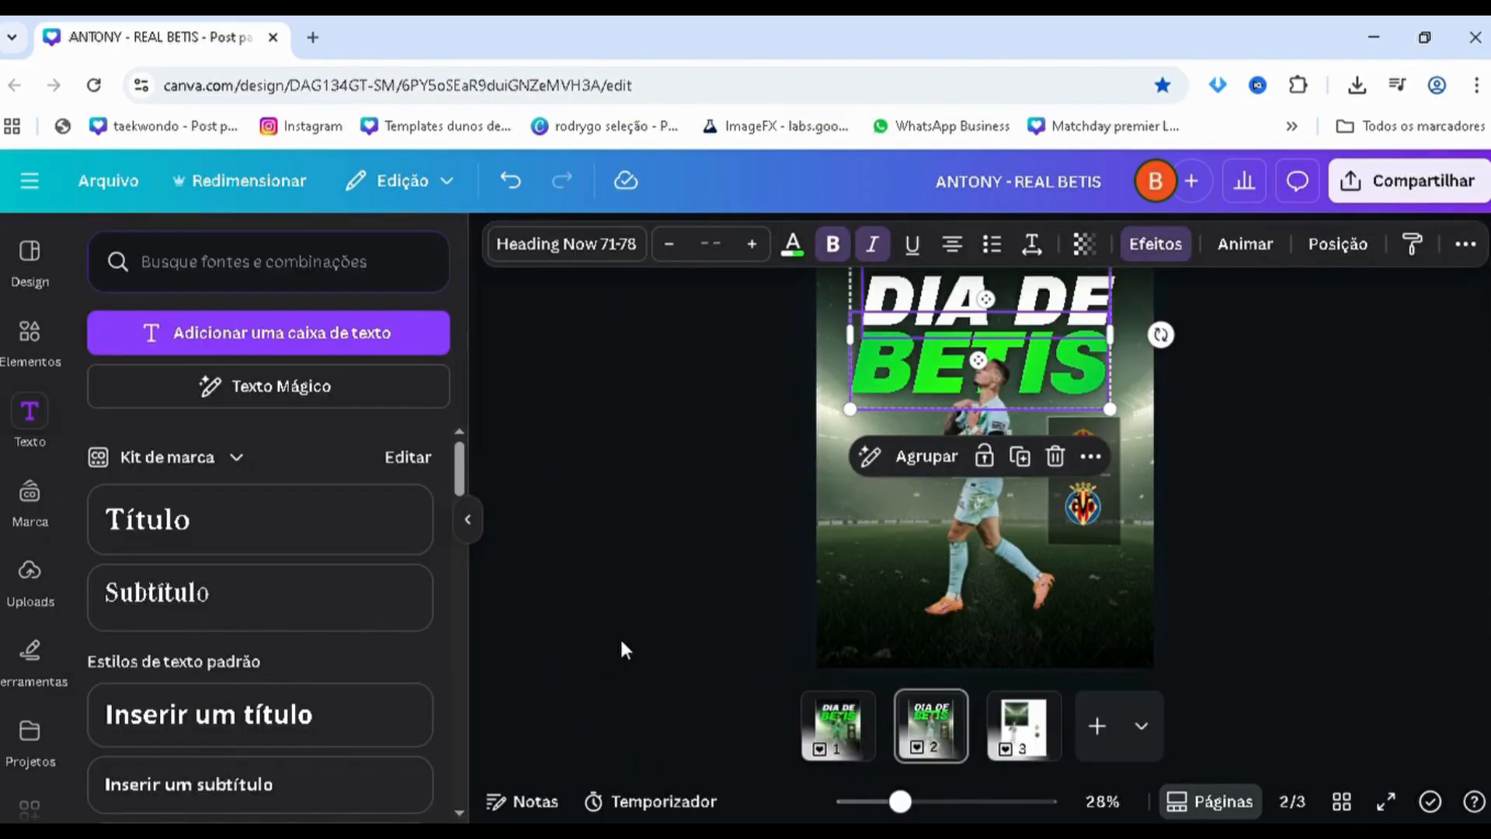
Duplicate the "DIA DE" text, shrink the copy to size 55,7 beside the player and change its wording to "LA LIGA"
scroll(640, 483, "up", 2)
scroll(636, 477, "up", 1)
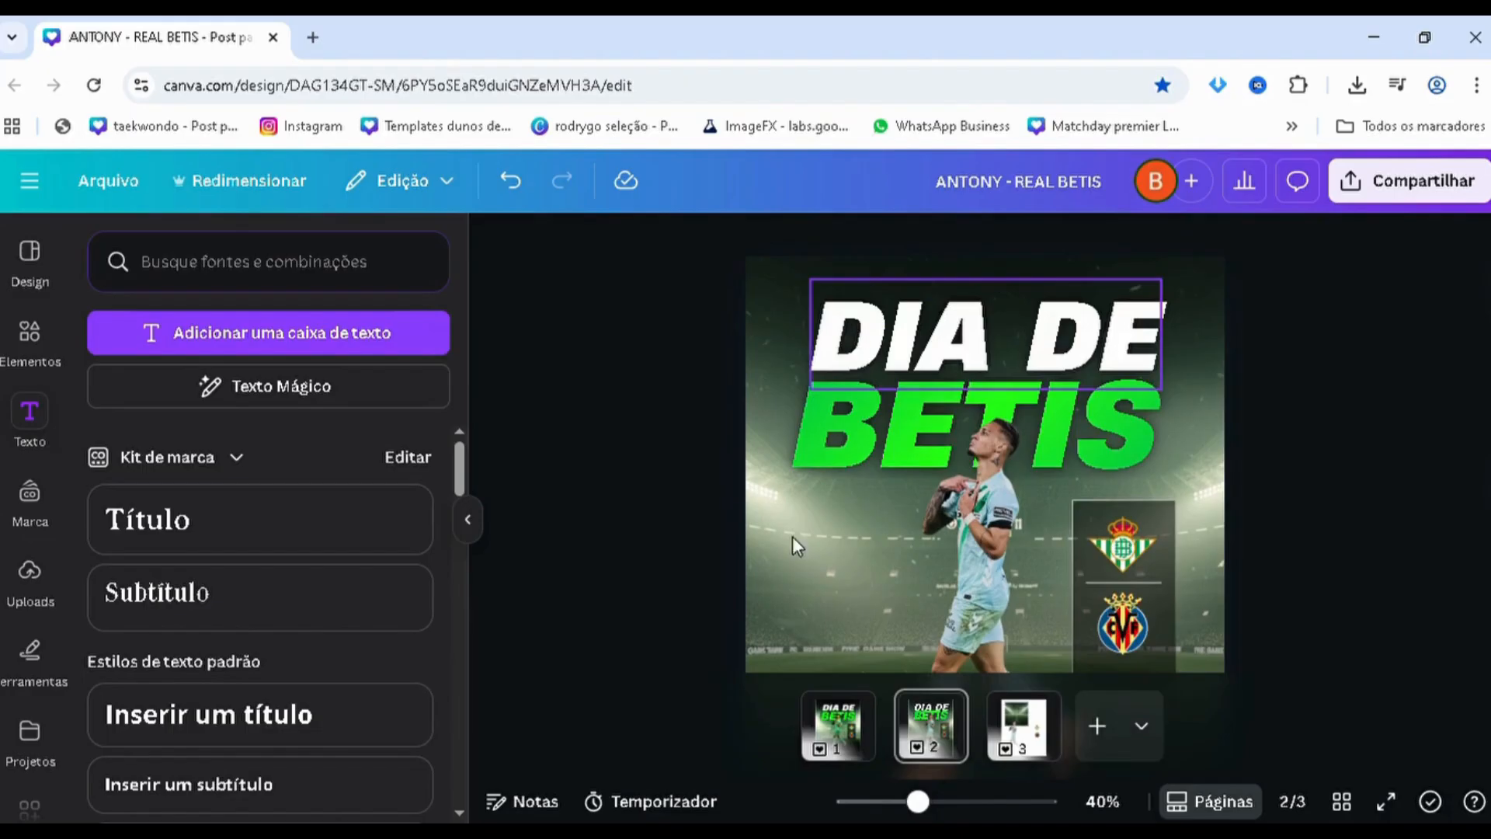
left_click_drag(793, 537, 796, 549)
left_click_drag(1096, 610, 872, 539)
scroll(932, 528, "up", 2)
double_click(765, 551)
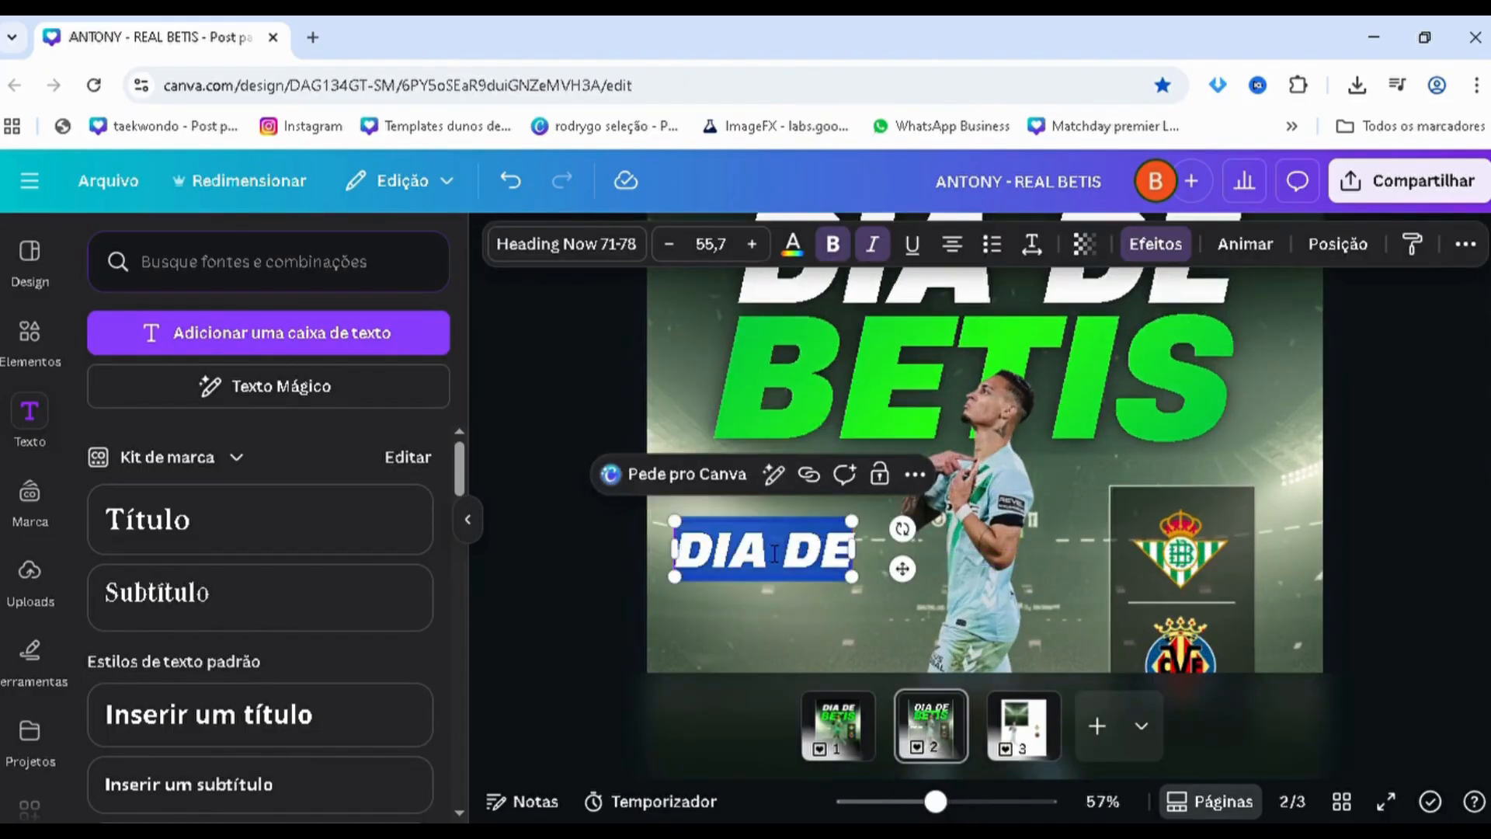
type("LA LIGA")
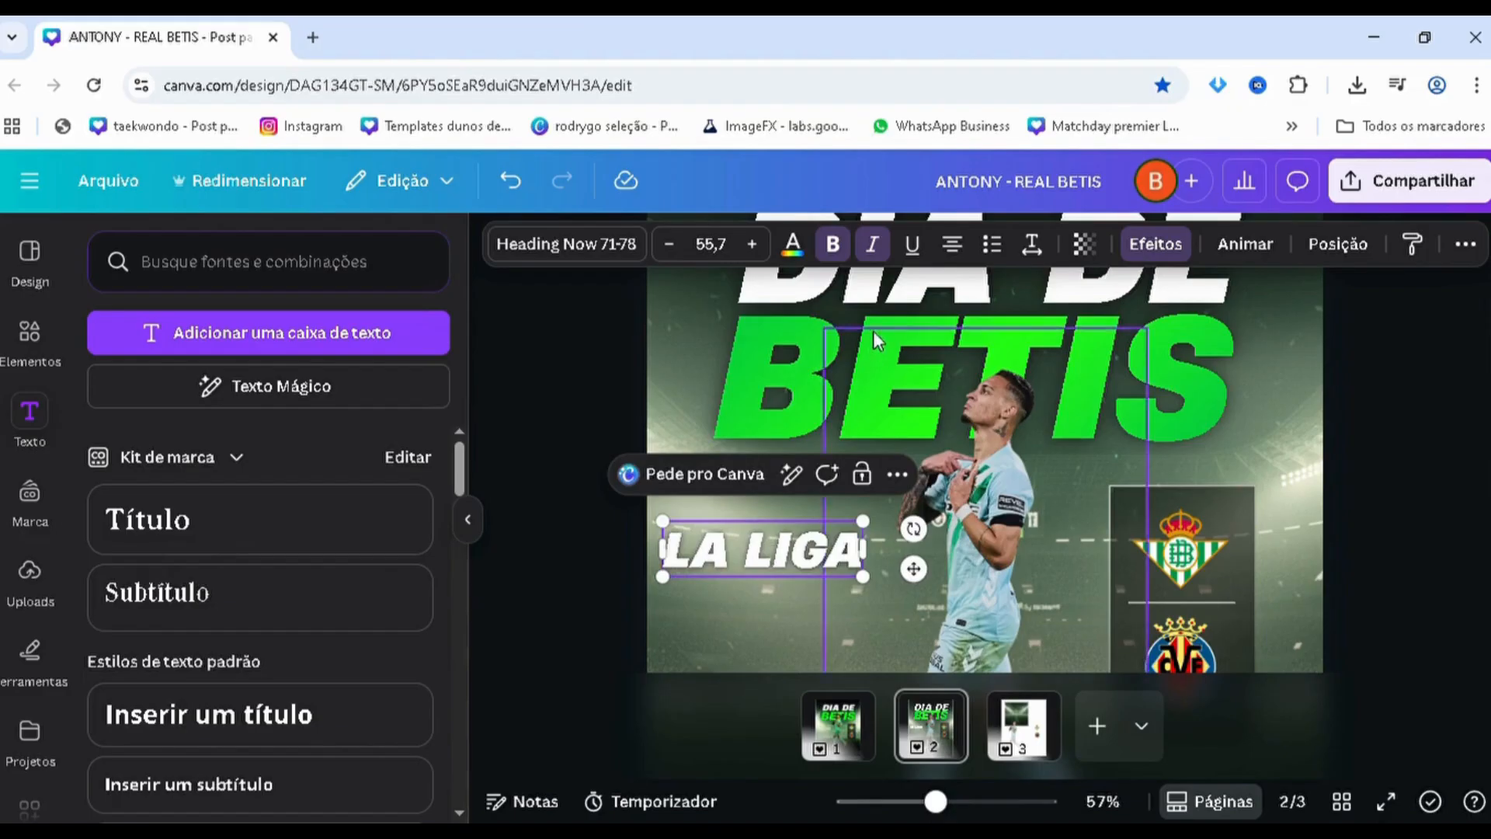
Remove the italics from the "LA LIGA" text and reduce its font size to 45,1
double_click(724, 562)
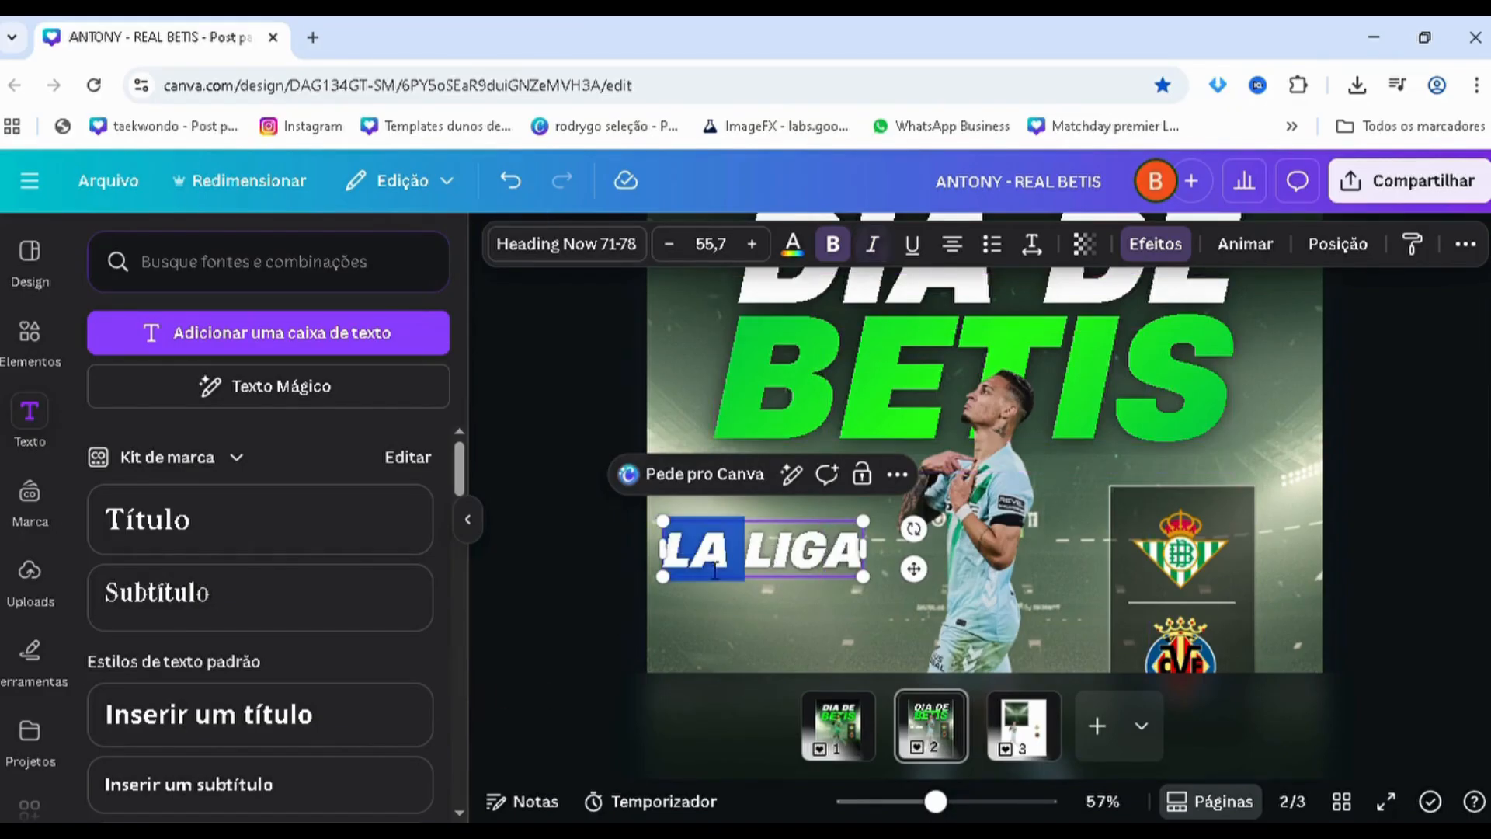
key("ctrl+a")
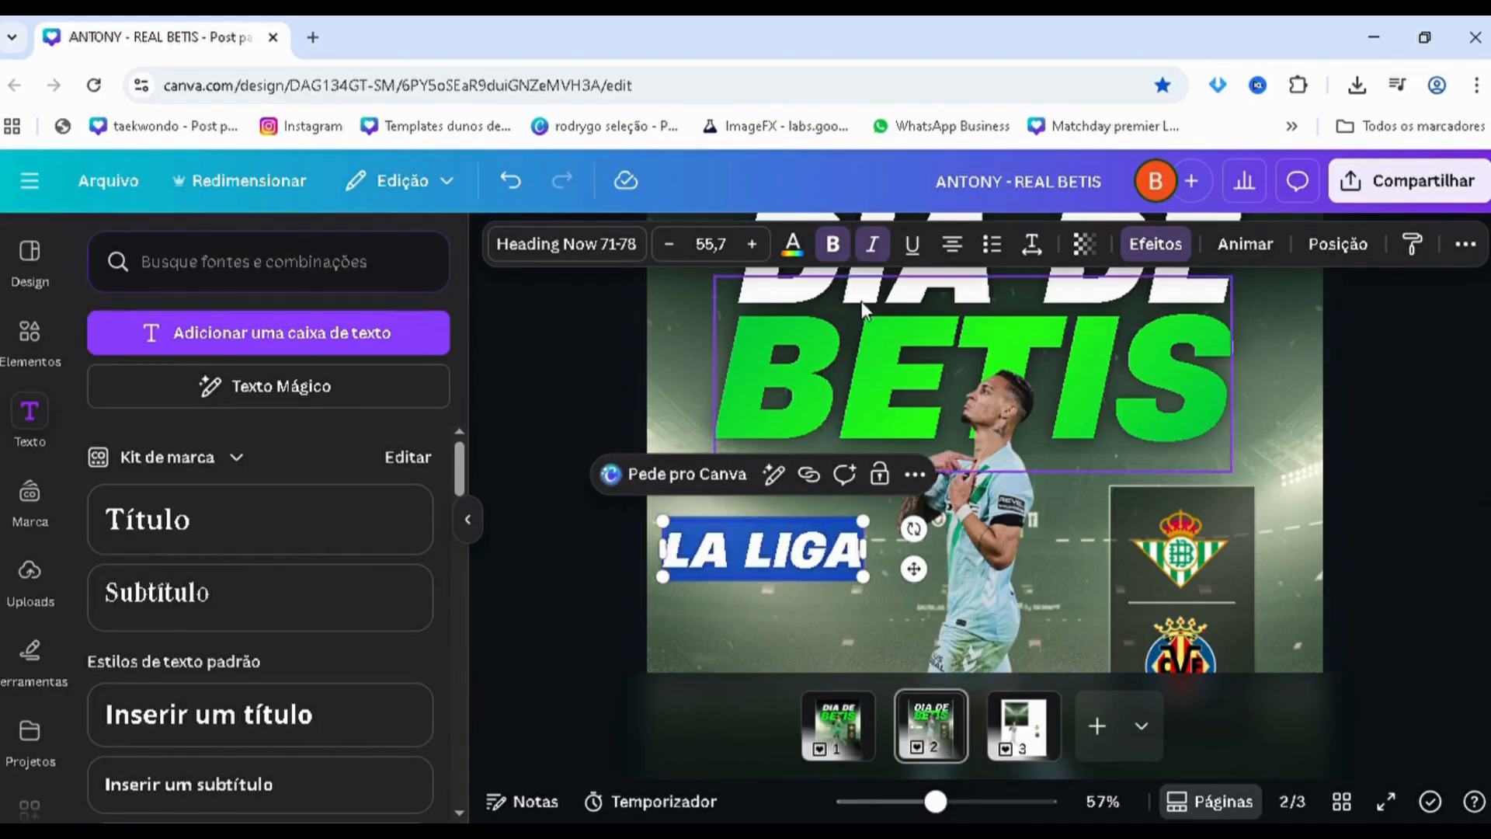
left_click(875, 250)
left_click(500, 595)
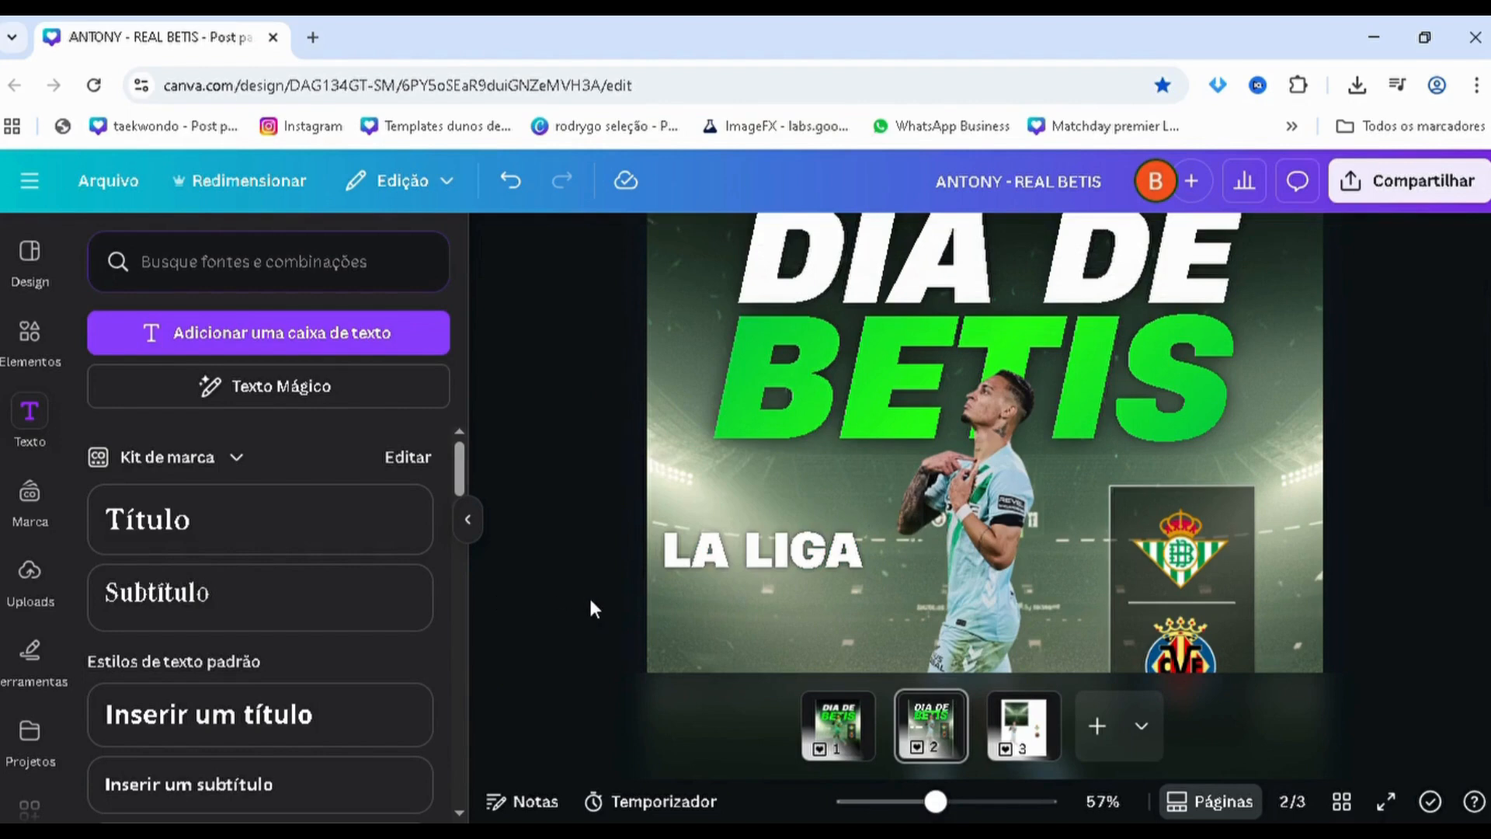
scroll(591, 601, "up", 1)
left_click_drag(653, 569, 670, 593)
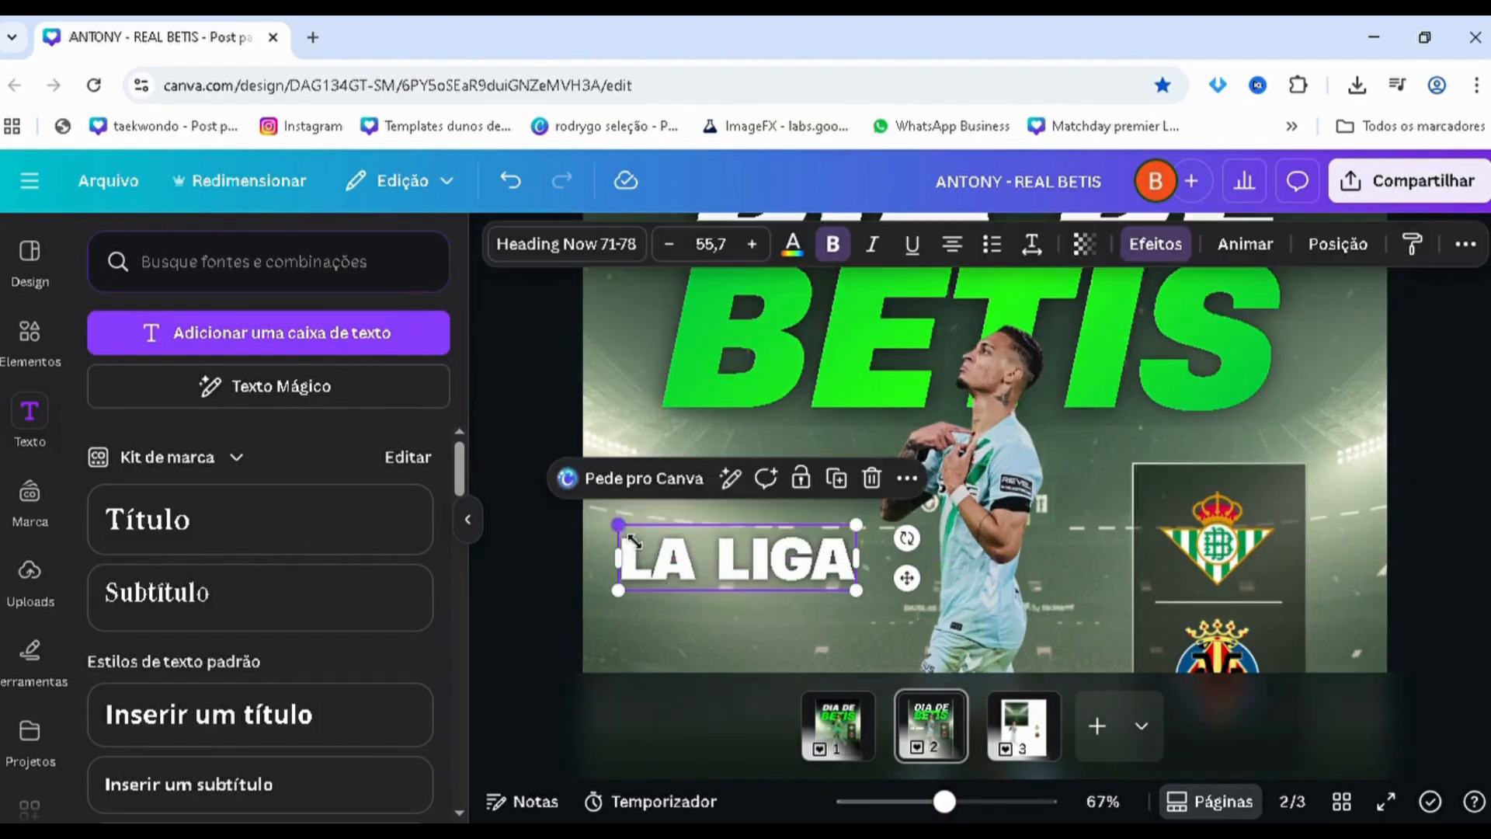
left_click_drag(633, 541, 669, 547)
Duplicate the "LA LIGA" text directly below itself and change the copy's wording to "13/11 - 19H00"
scroll(668, 548, "down", 3)
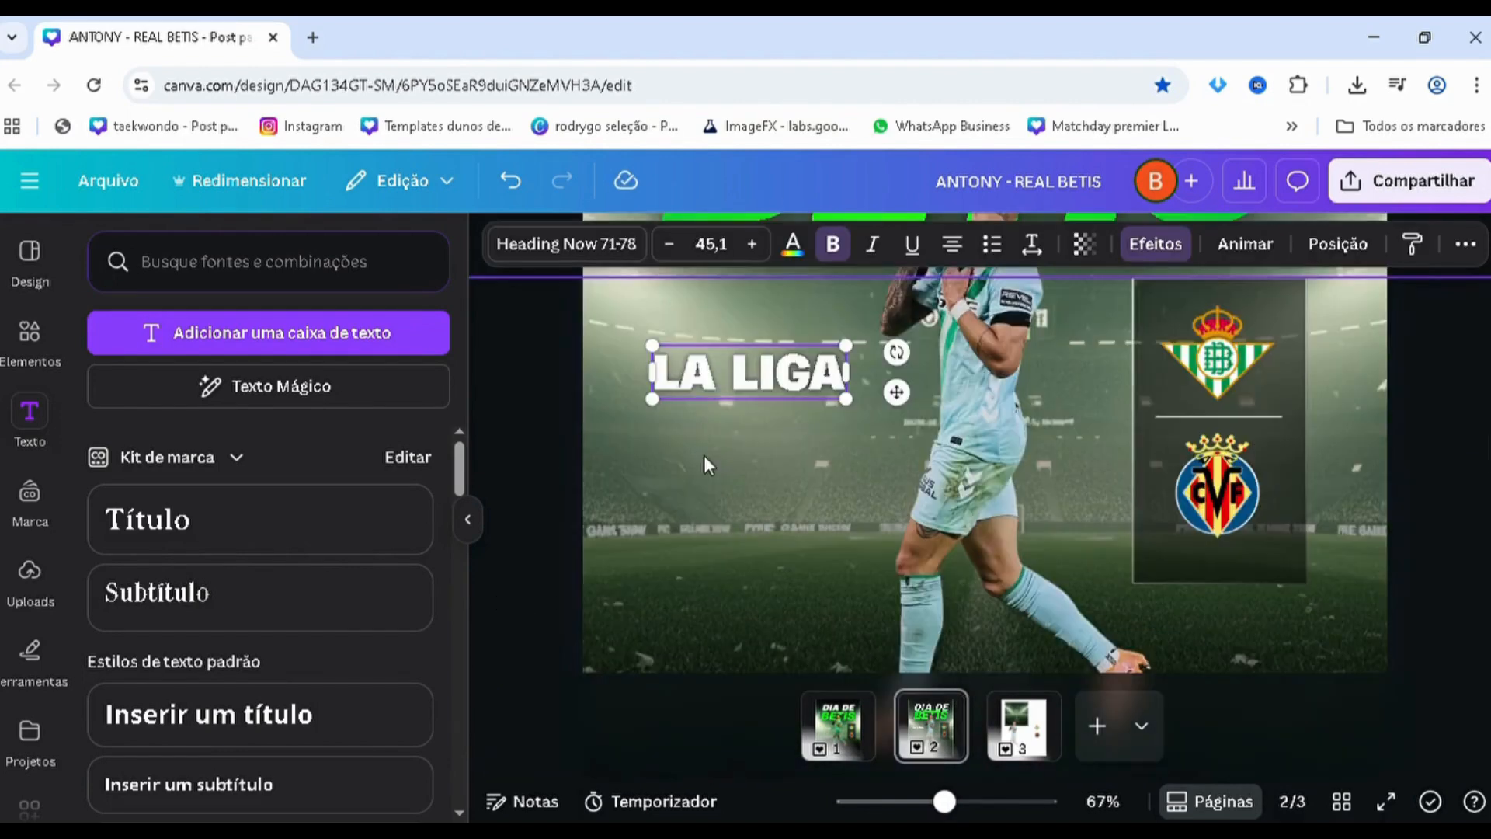
left_click_drag(716, 390, 730, 443)
double_click(745, 447)
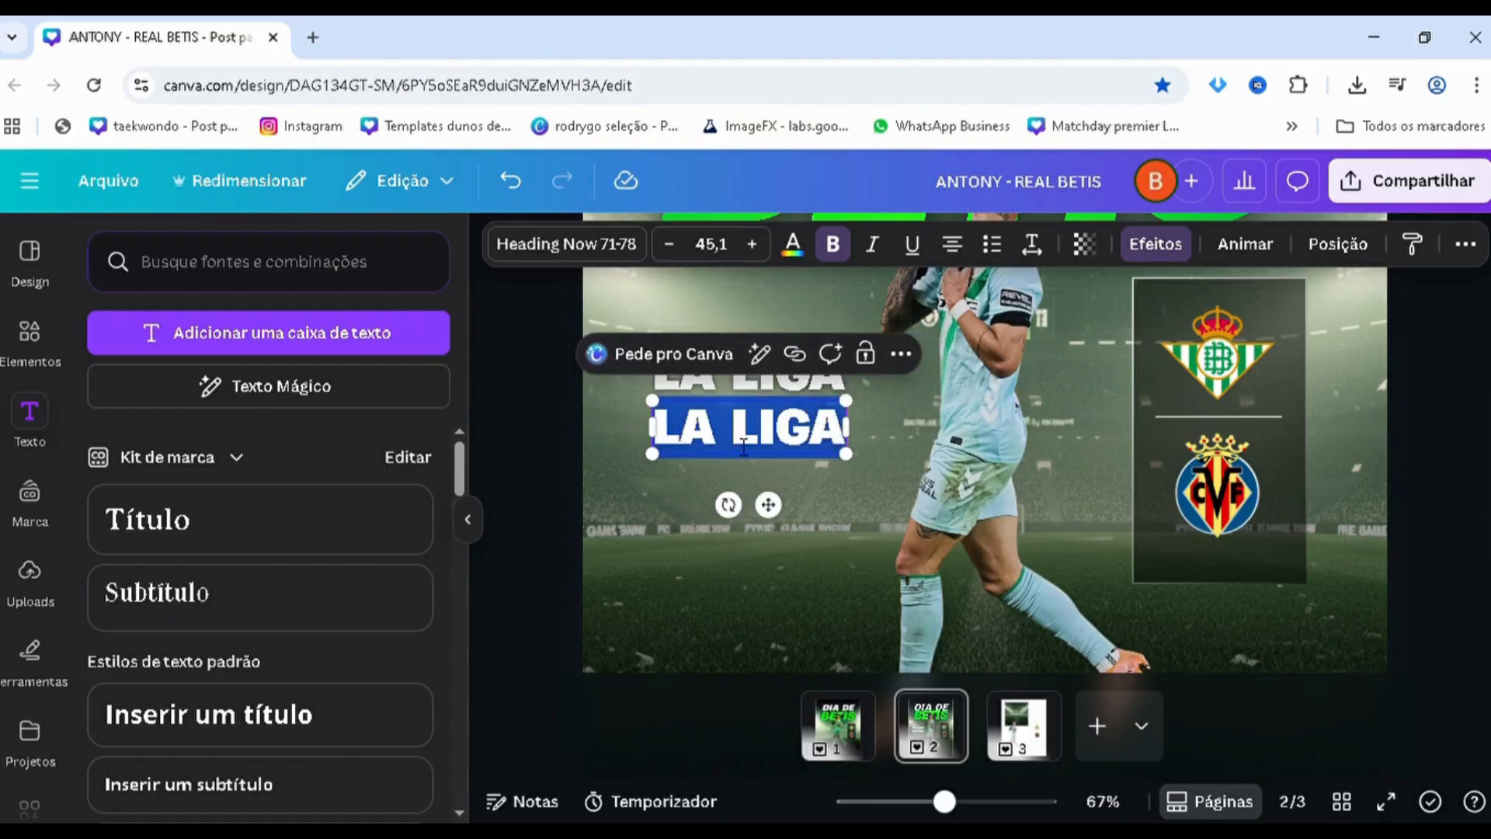
type("13")
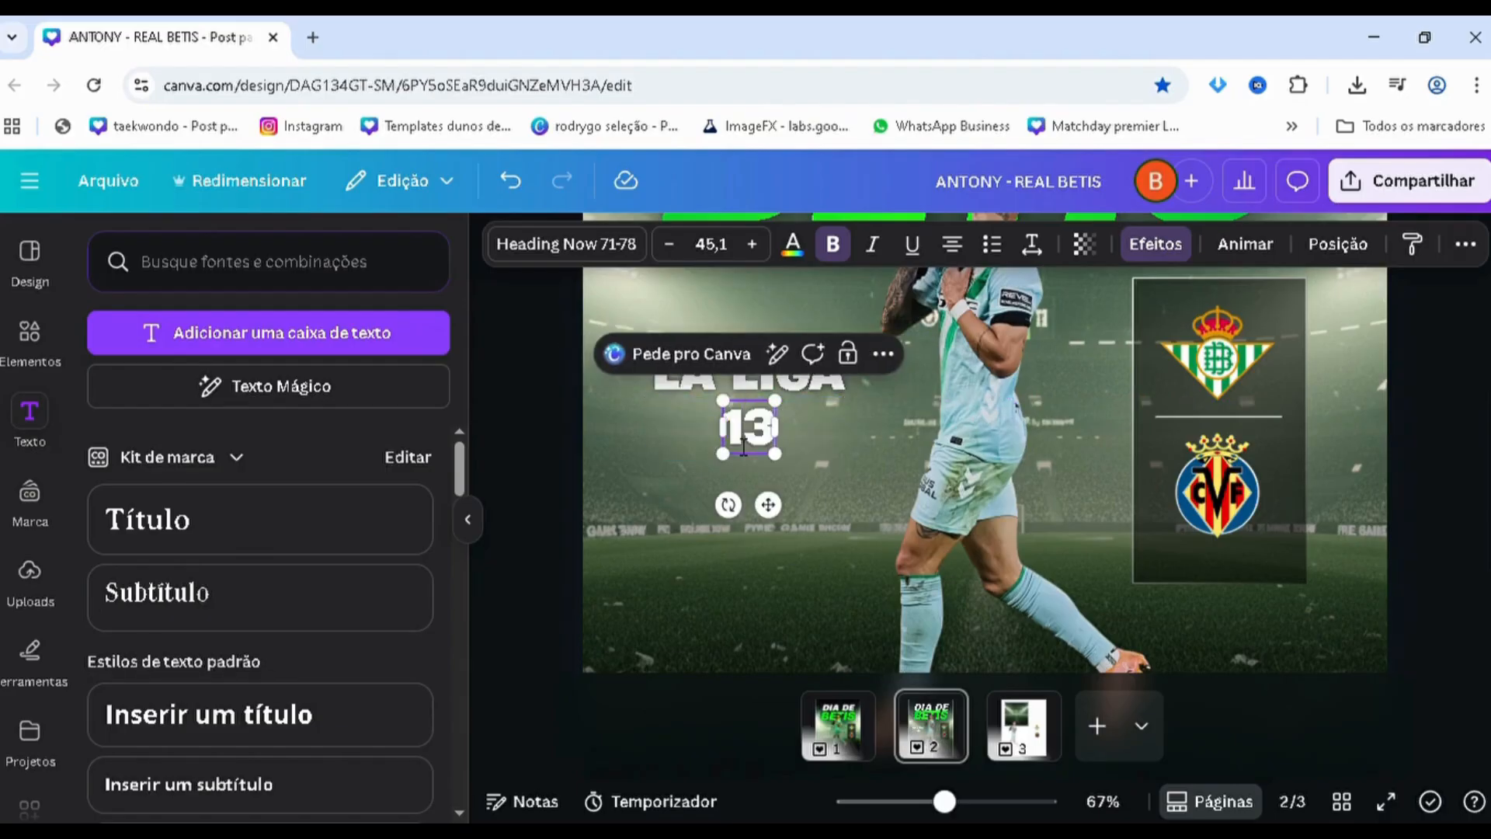
type("/11")
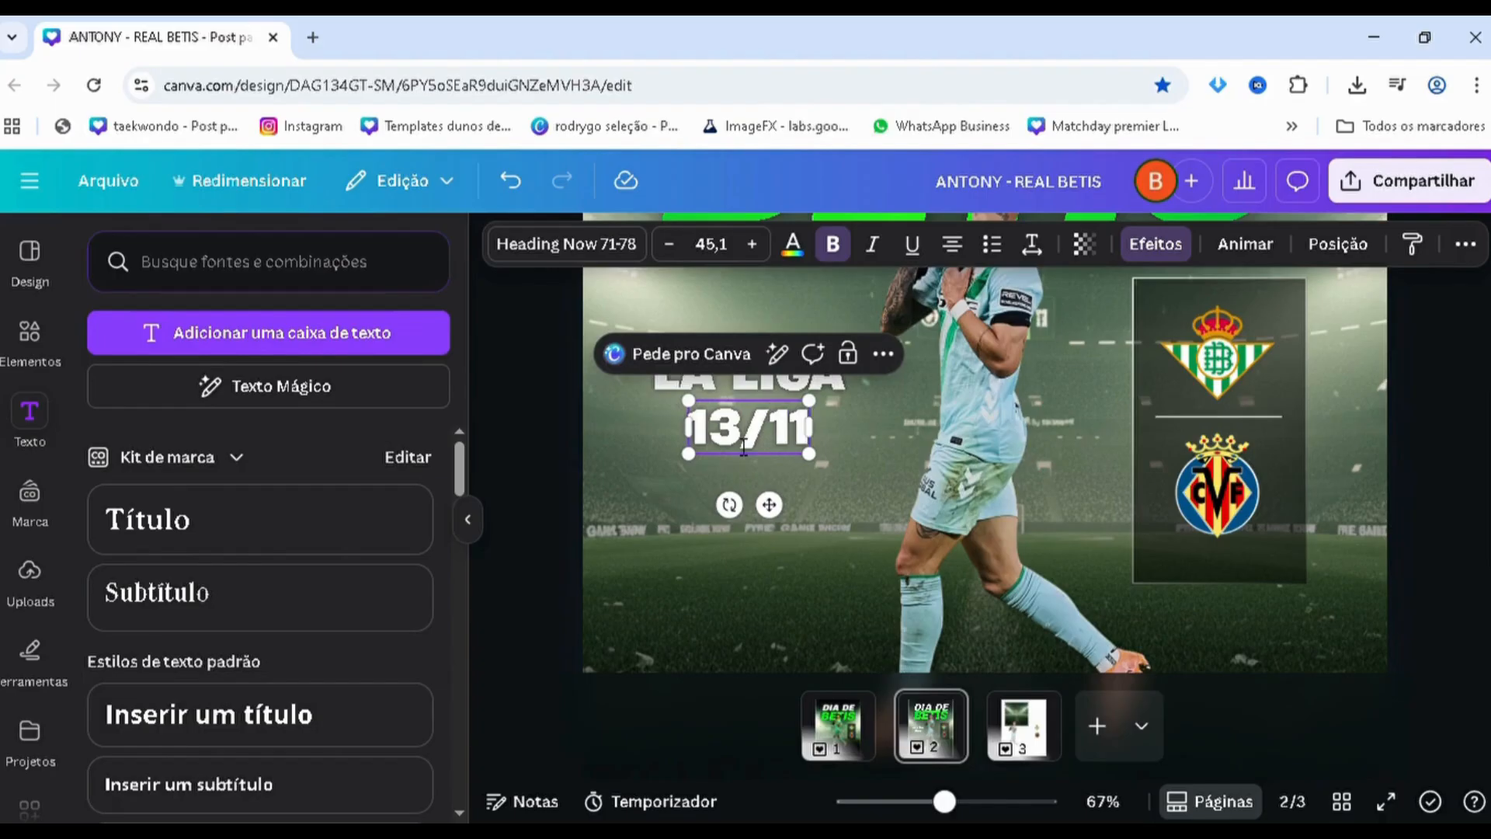
type(" - 19h9")
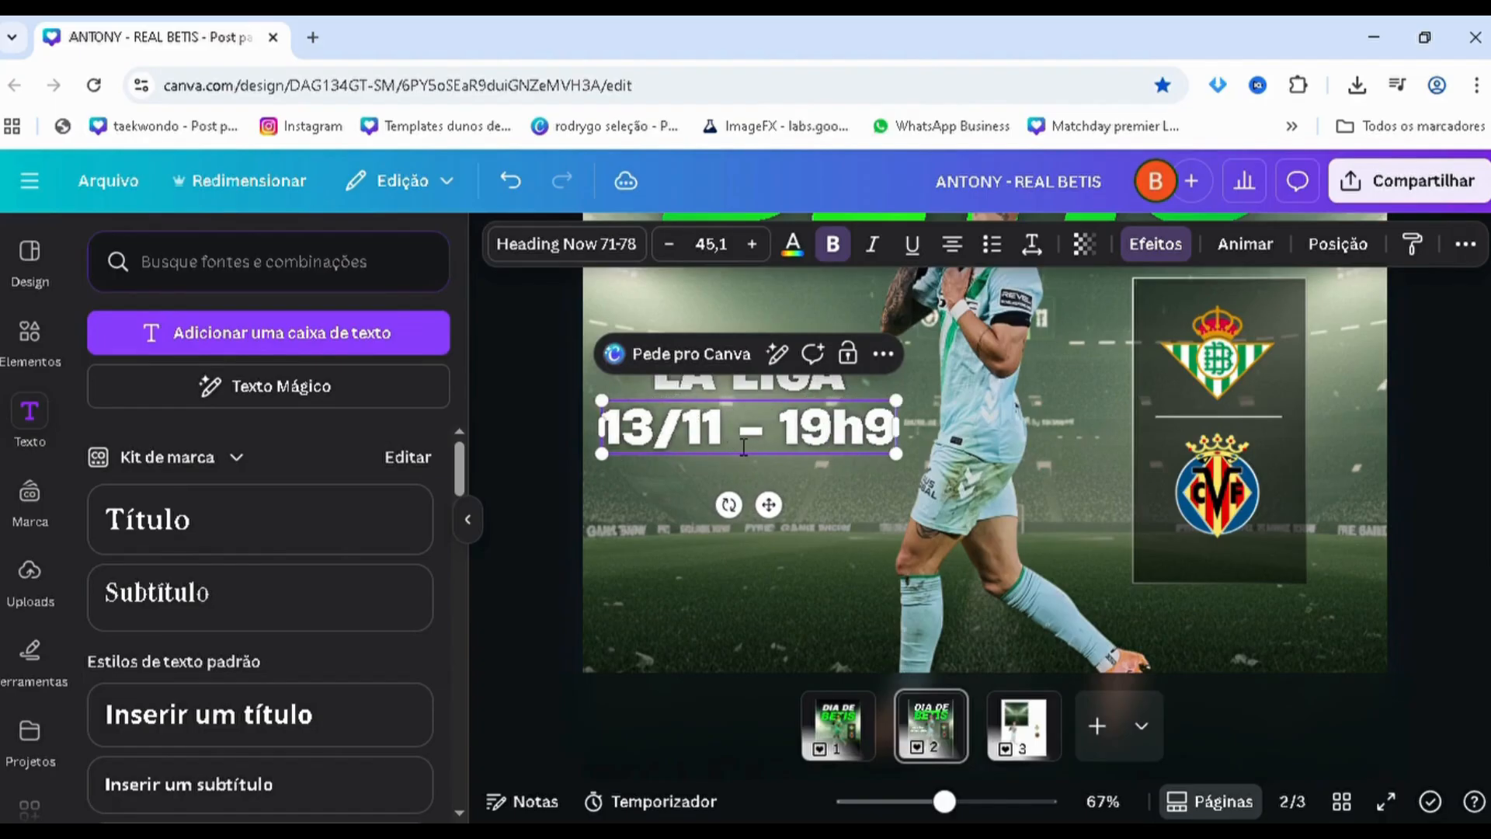
type("9")
key("BackSpace")
key("BackSpace")
key("BackSpace")
type("H")
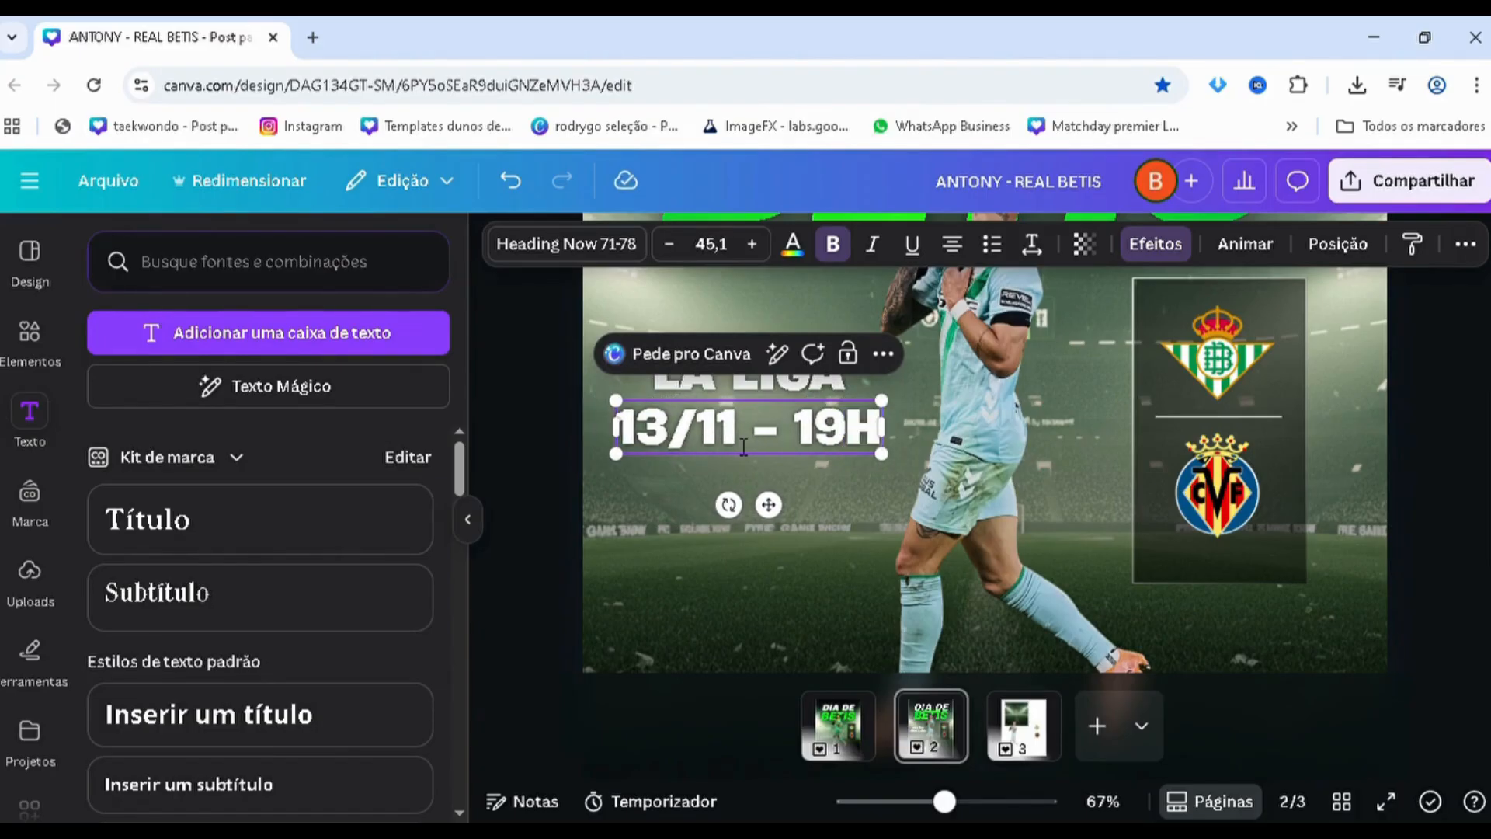
type("00")
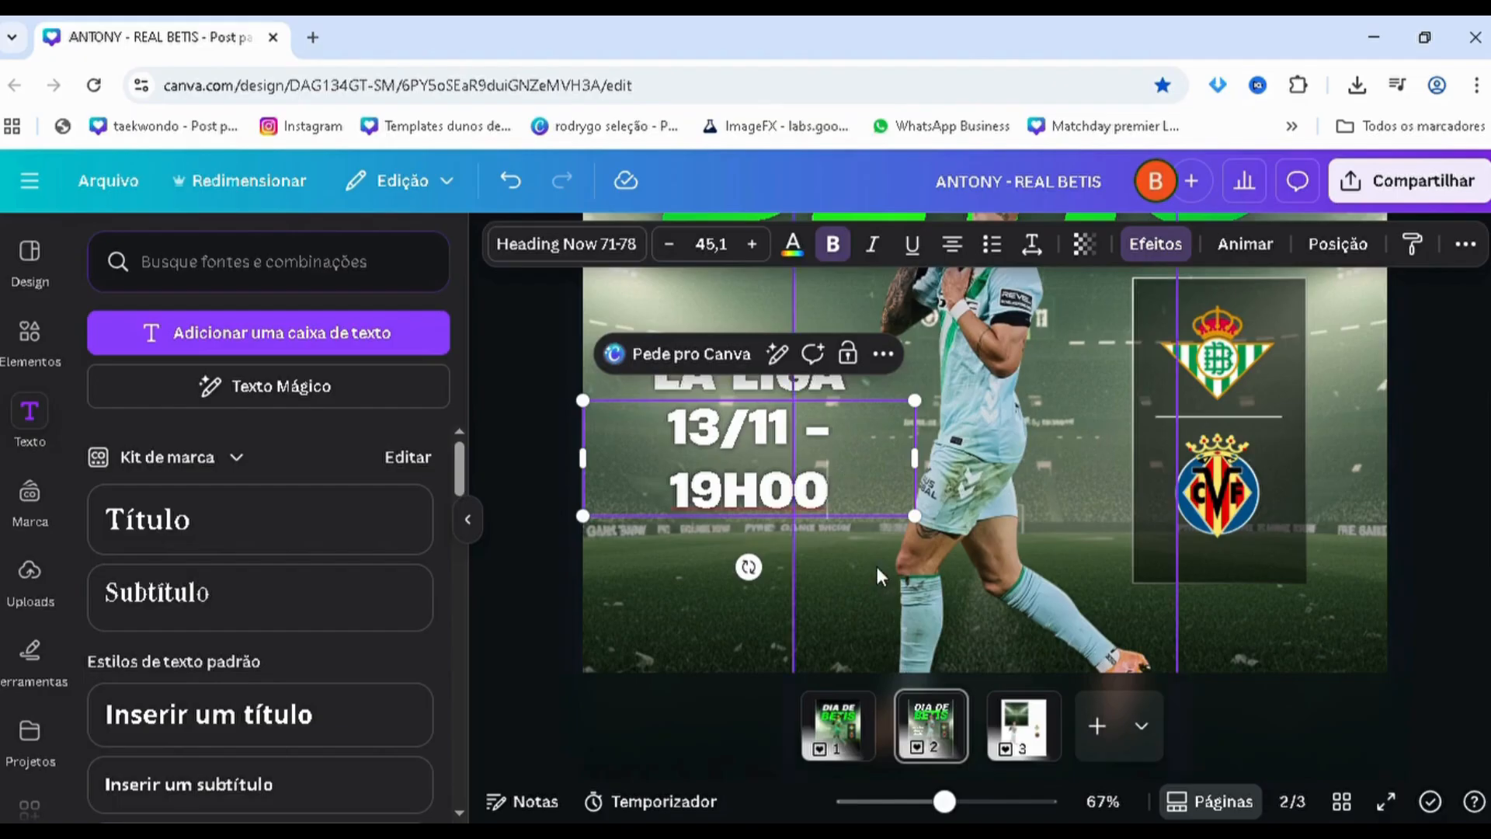
Shrink the "13/11 - 19H00" text to size 27,1 and remove its bold formatting
left_click_drag(915, 516, 897, 431)
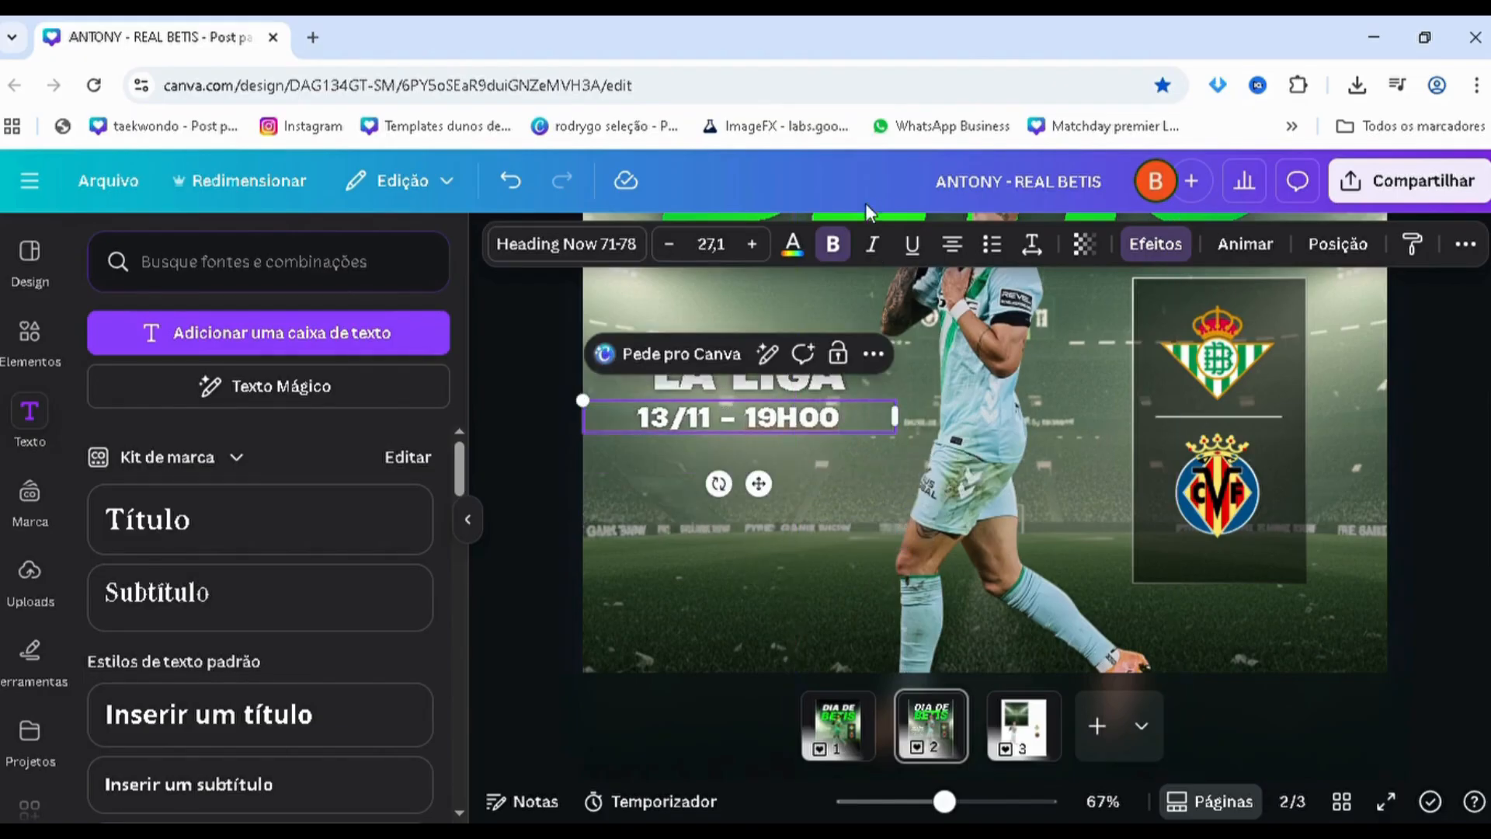
left_click(833, 243)
key("ctrl+a")
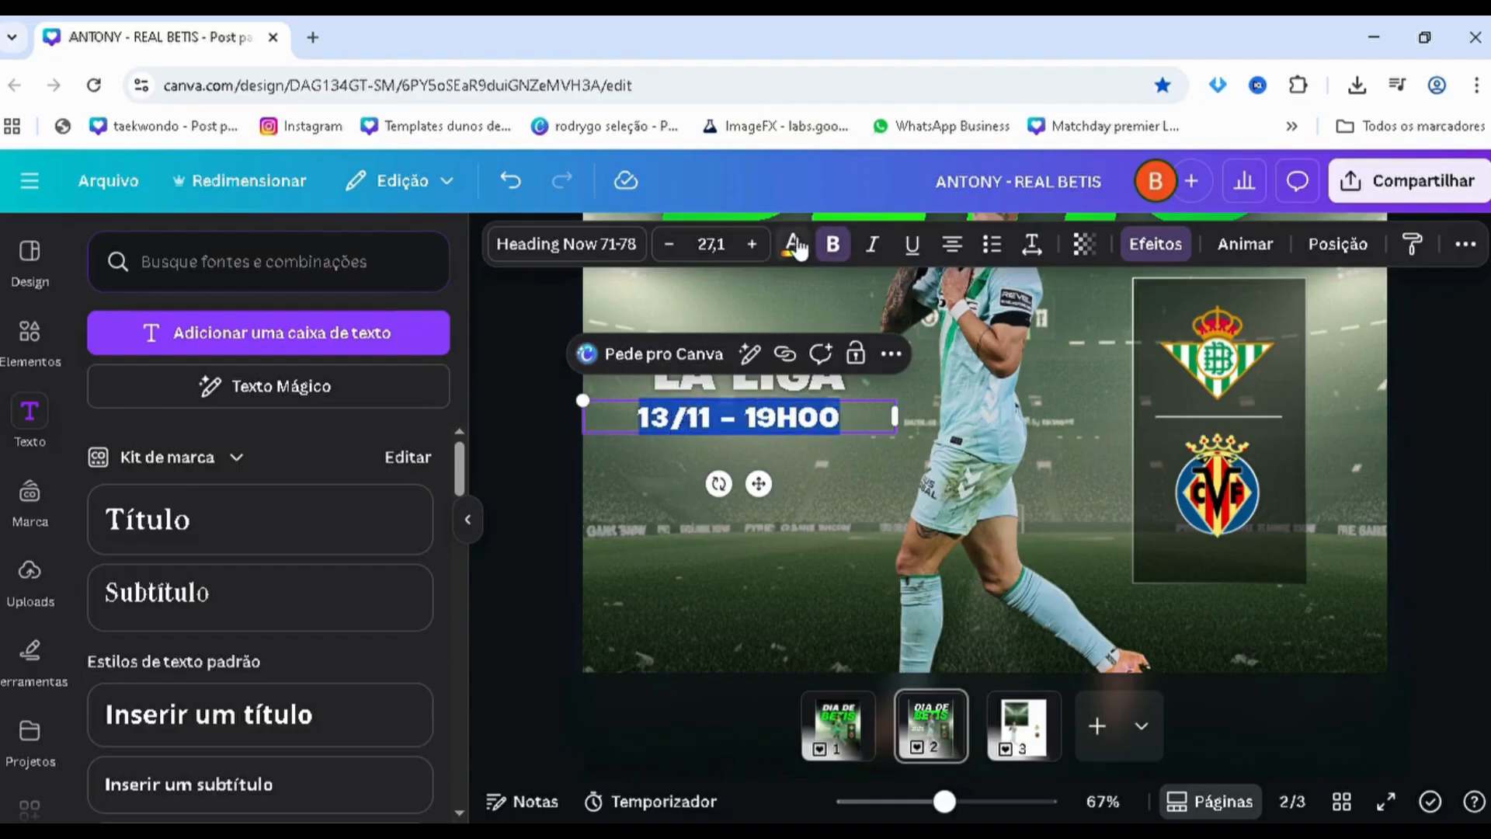
left_click(844, 262)
left_click(531, 506)
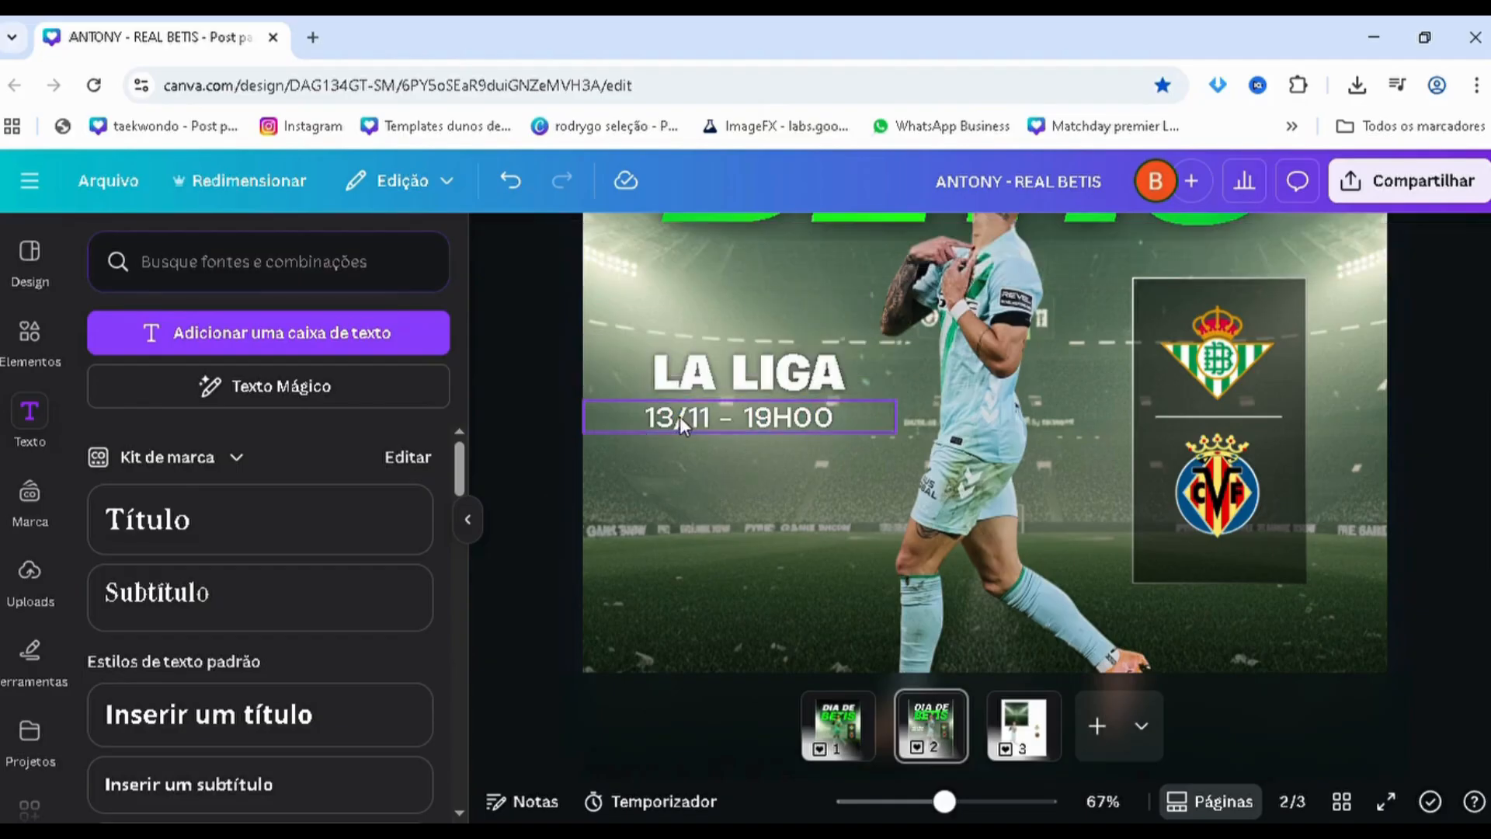
Align the "13/11 - 19H00" line under "LA LIGA" and adjust its font size to 27,5 to match the width above
left_click_drag(694, 424, 702, 426)
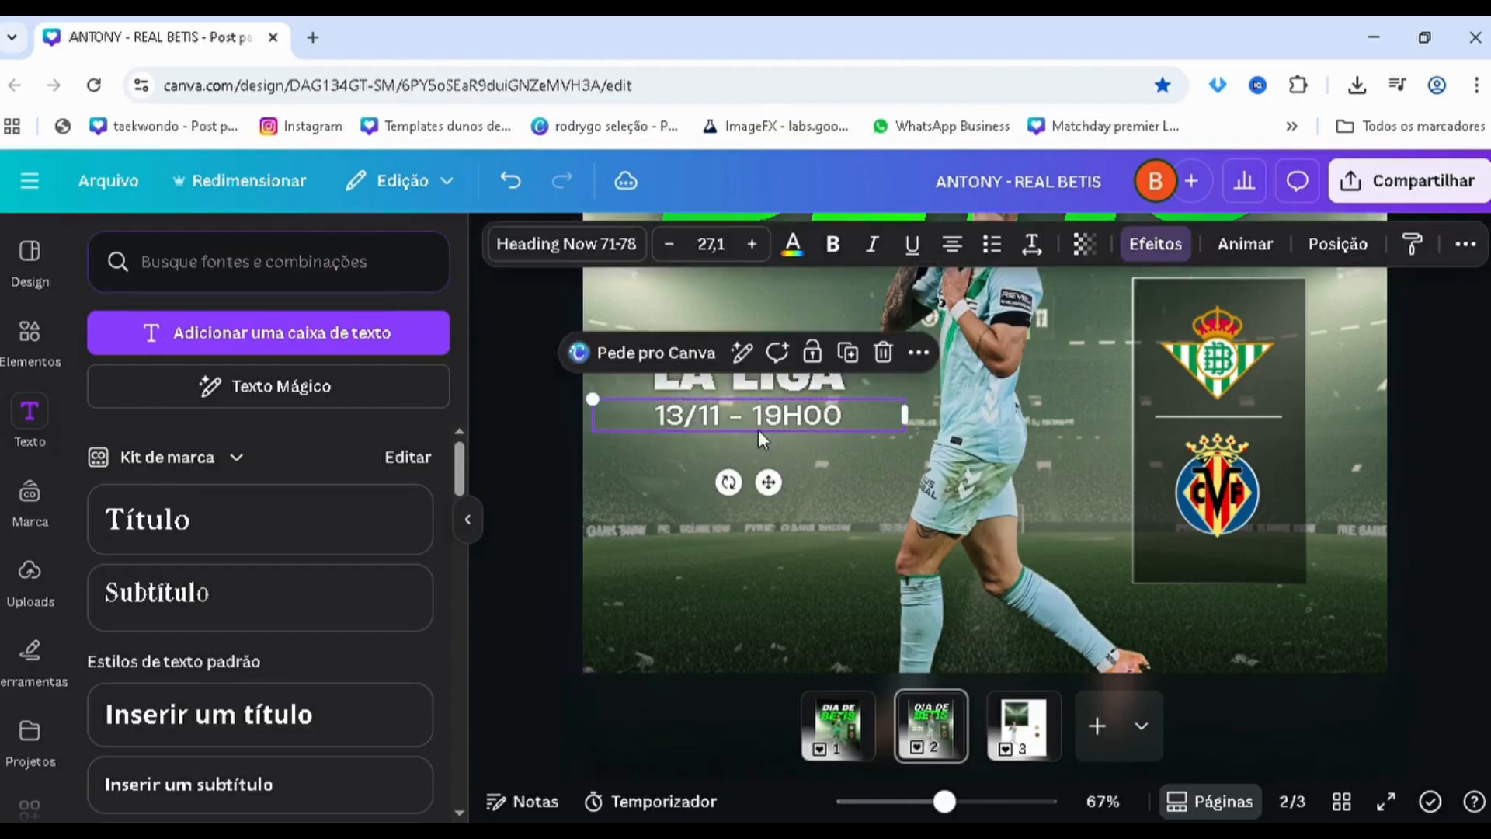
left_click_drag(930, 449, 919, 451)
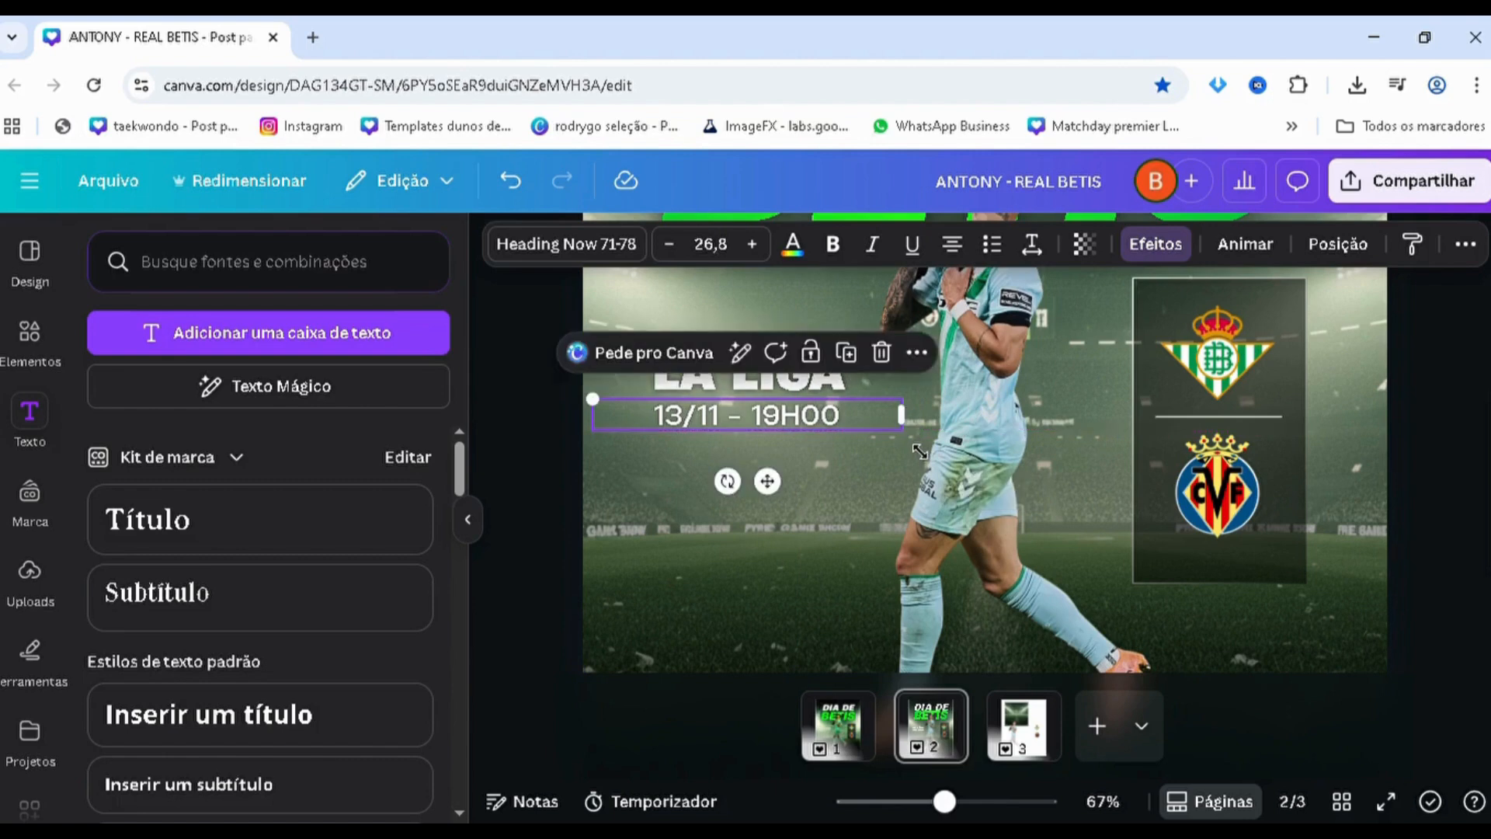
left_click(830, 469)
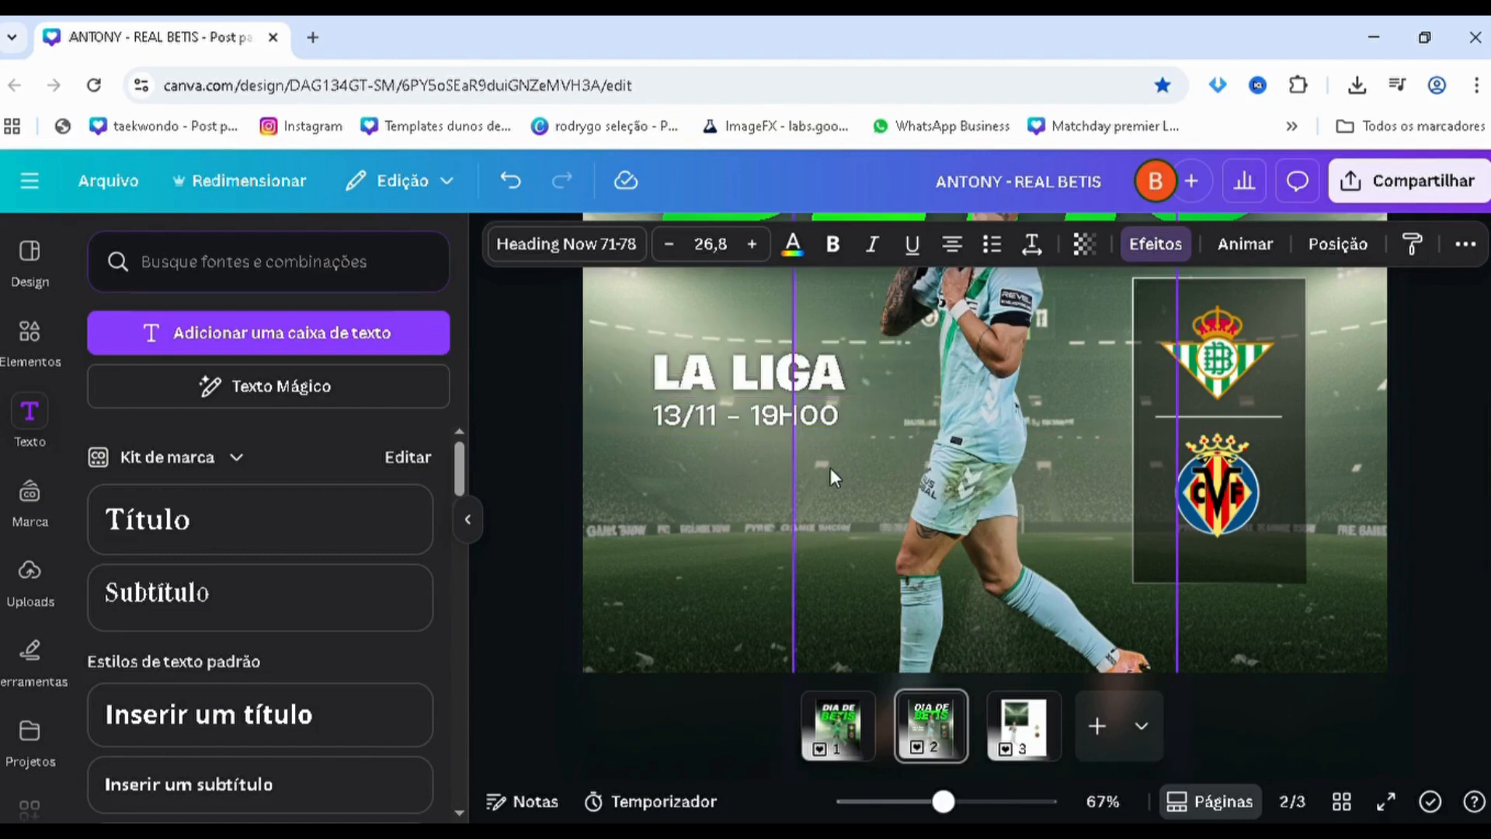
left_click(830, 419)
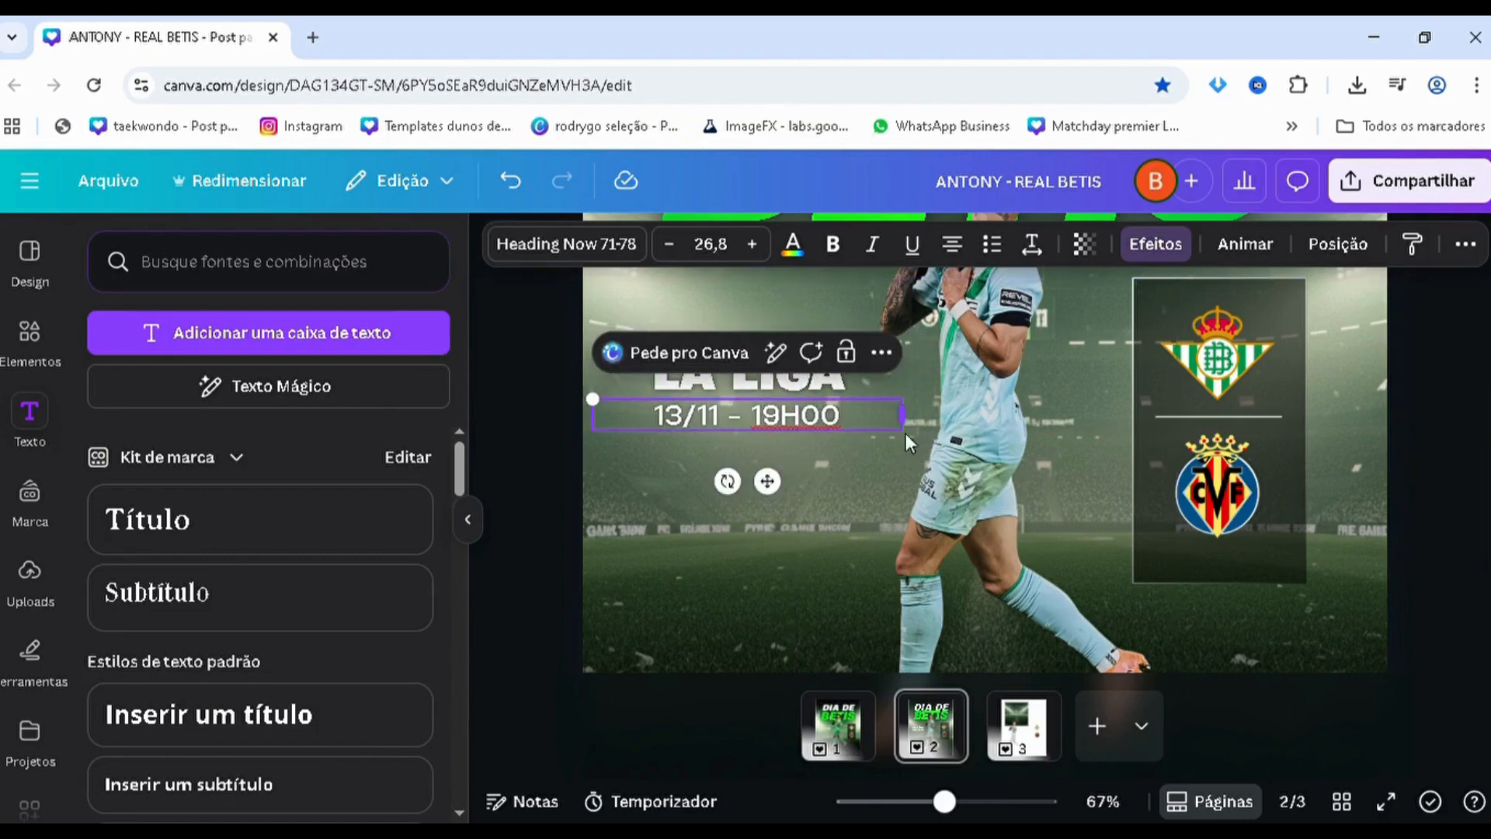
left_click_drag(906, 433, 921, 452)
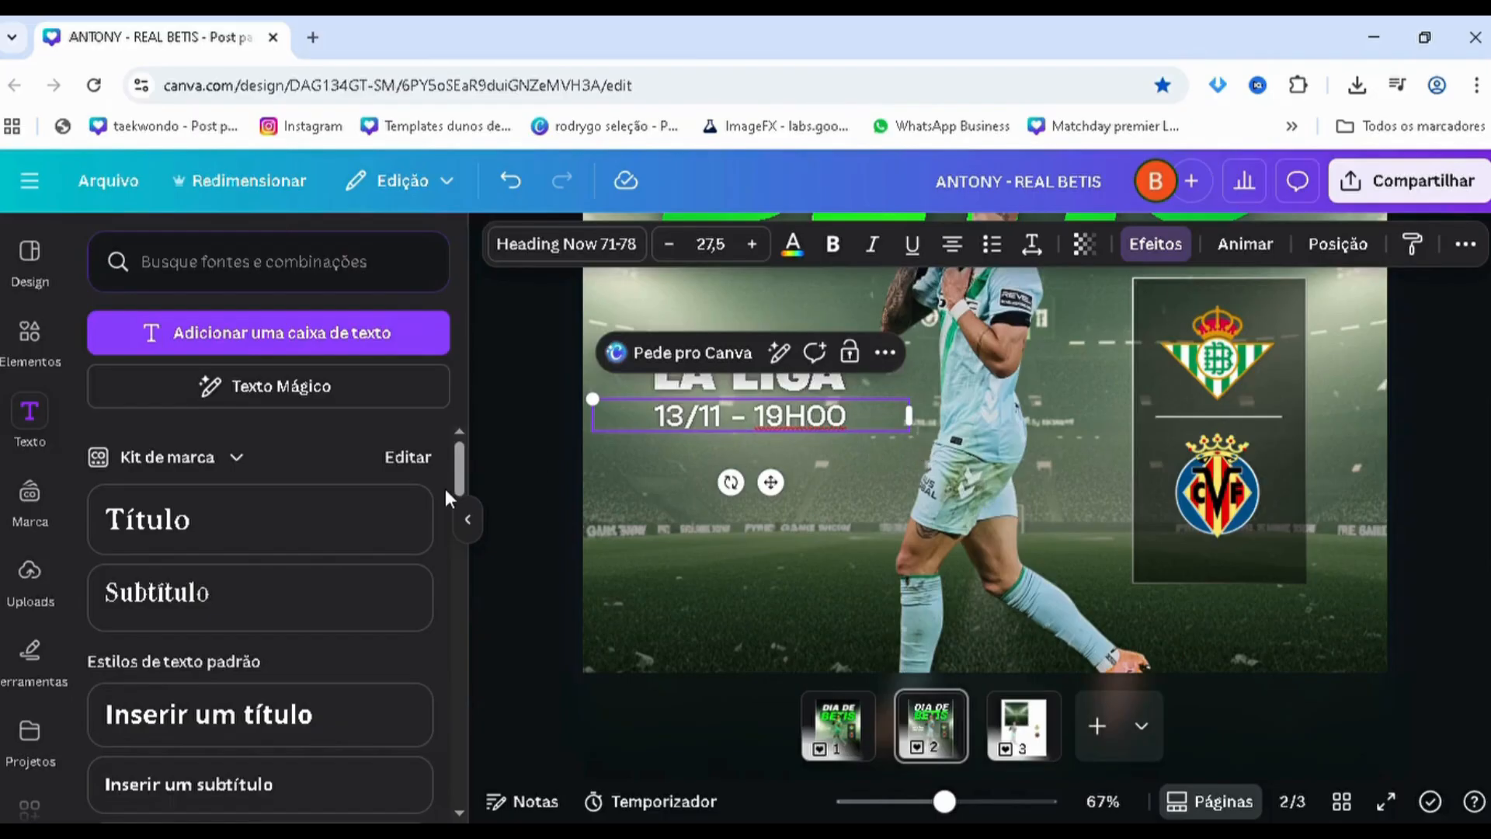
left_click(500, 504)
Select the "LA LIGA" and "13/11 - 19H00" layers together and move both texts slightly lower beside the player
scroll(488, 513, "down", 3)
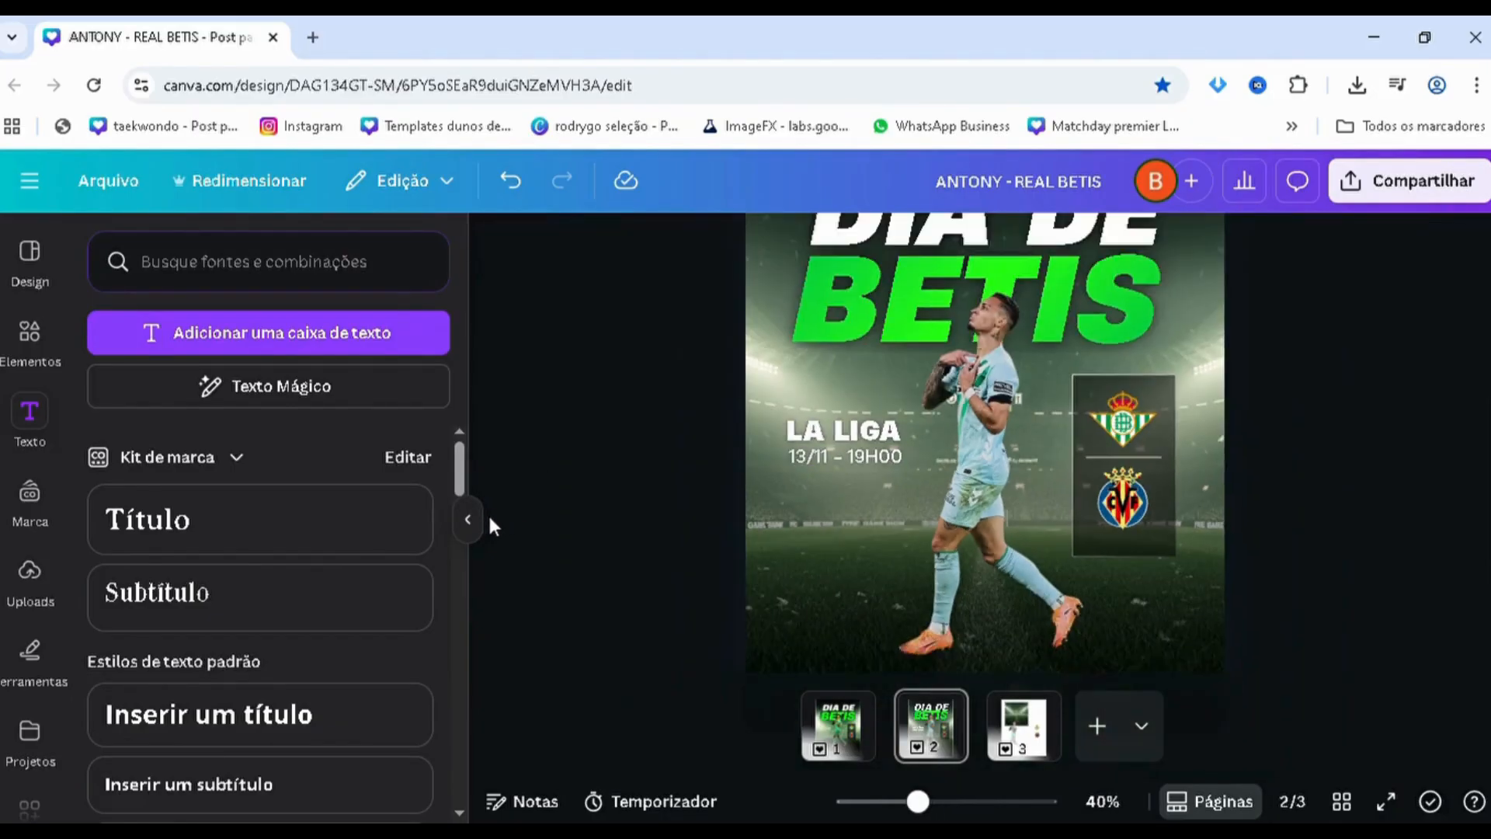
key("alt+1")
scroll(248, 604, "down", 2)
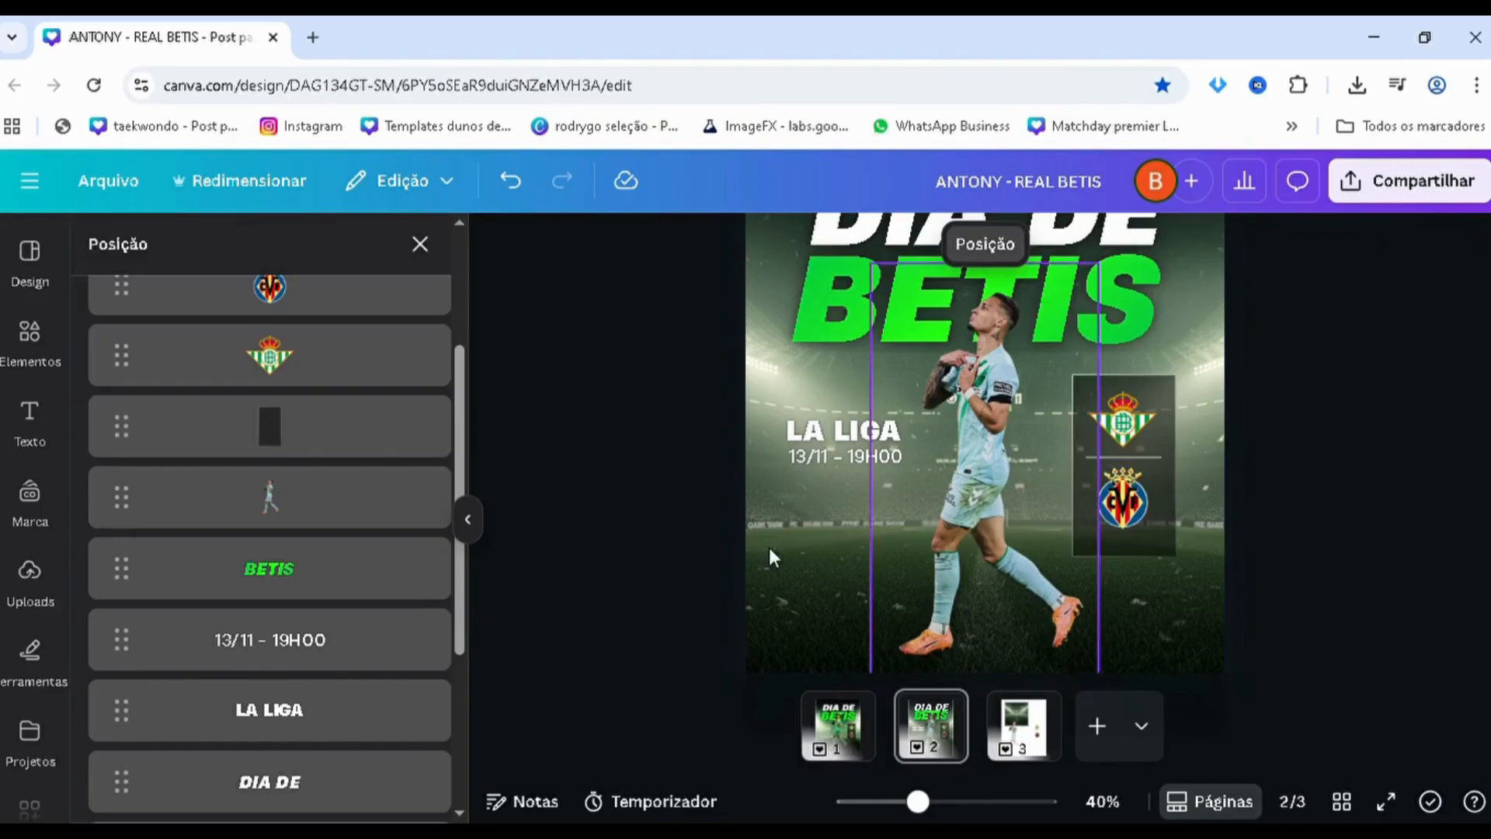
scroll(323, 566, "down", 2)
left_click(310, 633)
left_click(293, 693, "shift")
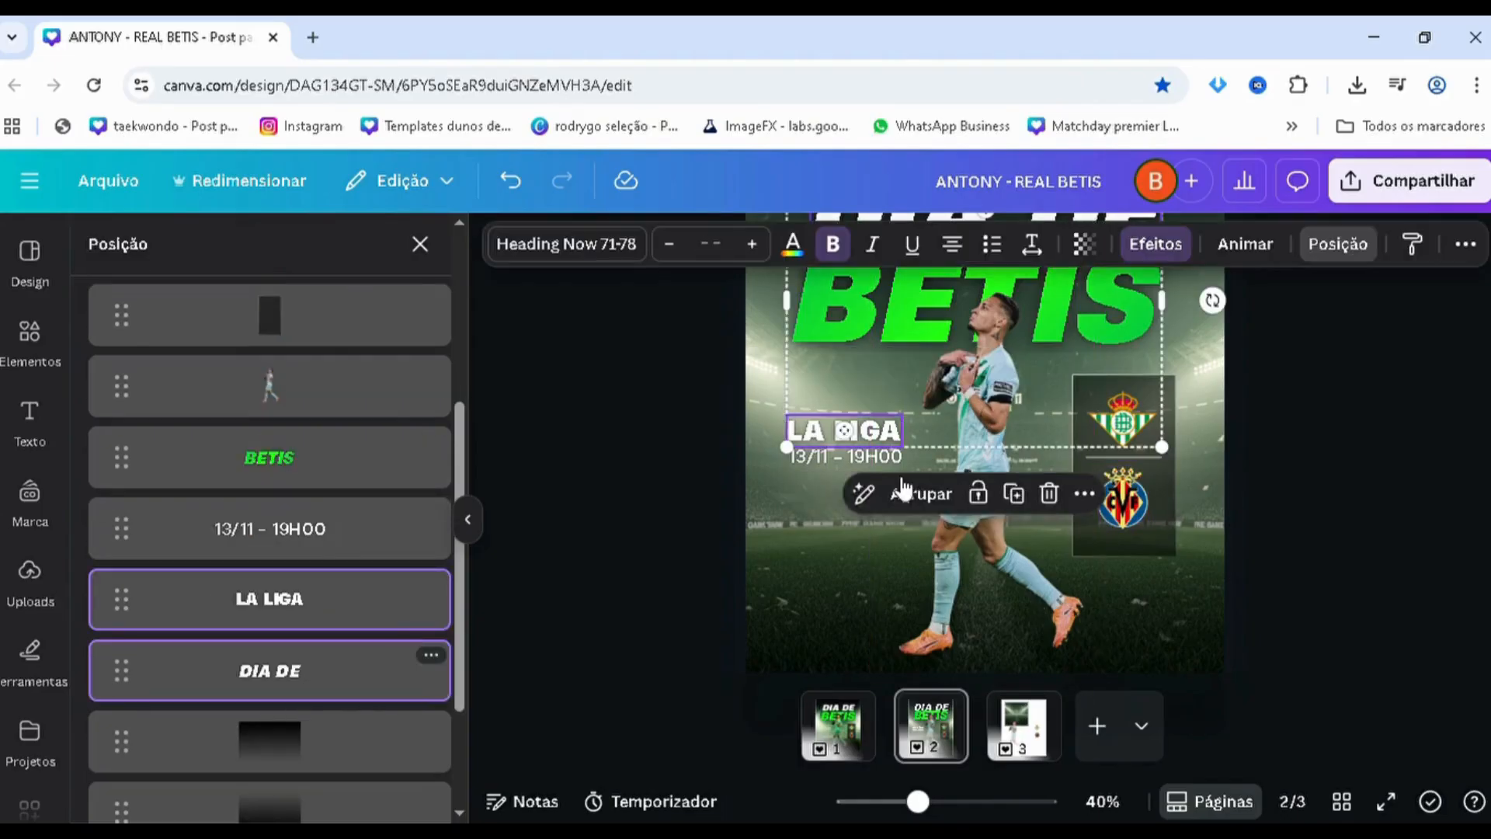
key("ctrl+plus")
left_click(282, 575)
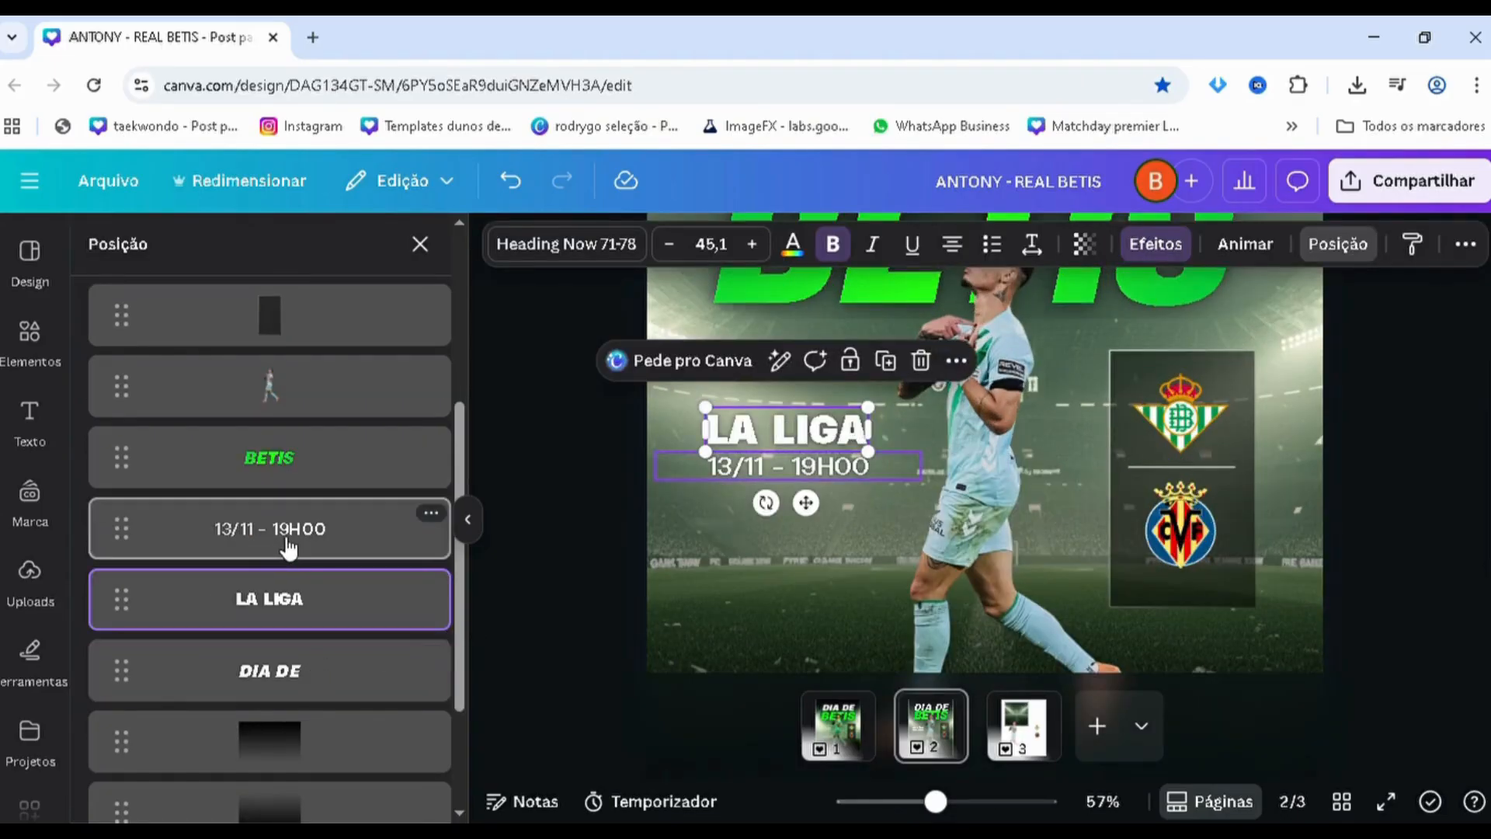
left_click(287, 546, "shift")
scroll(750, 436, "up", 1)
mouse_move(705, 454)
left_mouse_down()
mouse_move(693, 489)
mouse_move(686, 471)
left_mouse_up()
key("ctrl+plus")
scroll(689, 483, "up", 1)
scroll(686, 471, "down", 6)
scroll(763, 485, "up", 2)
left_click_drag(790, 496, 737, 507)
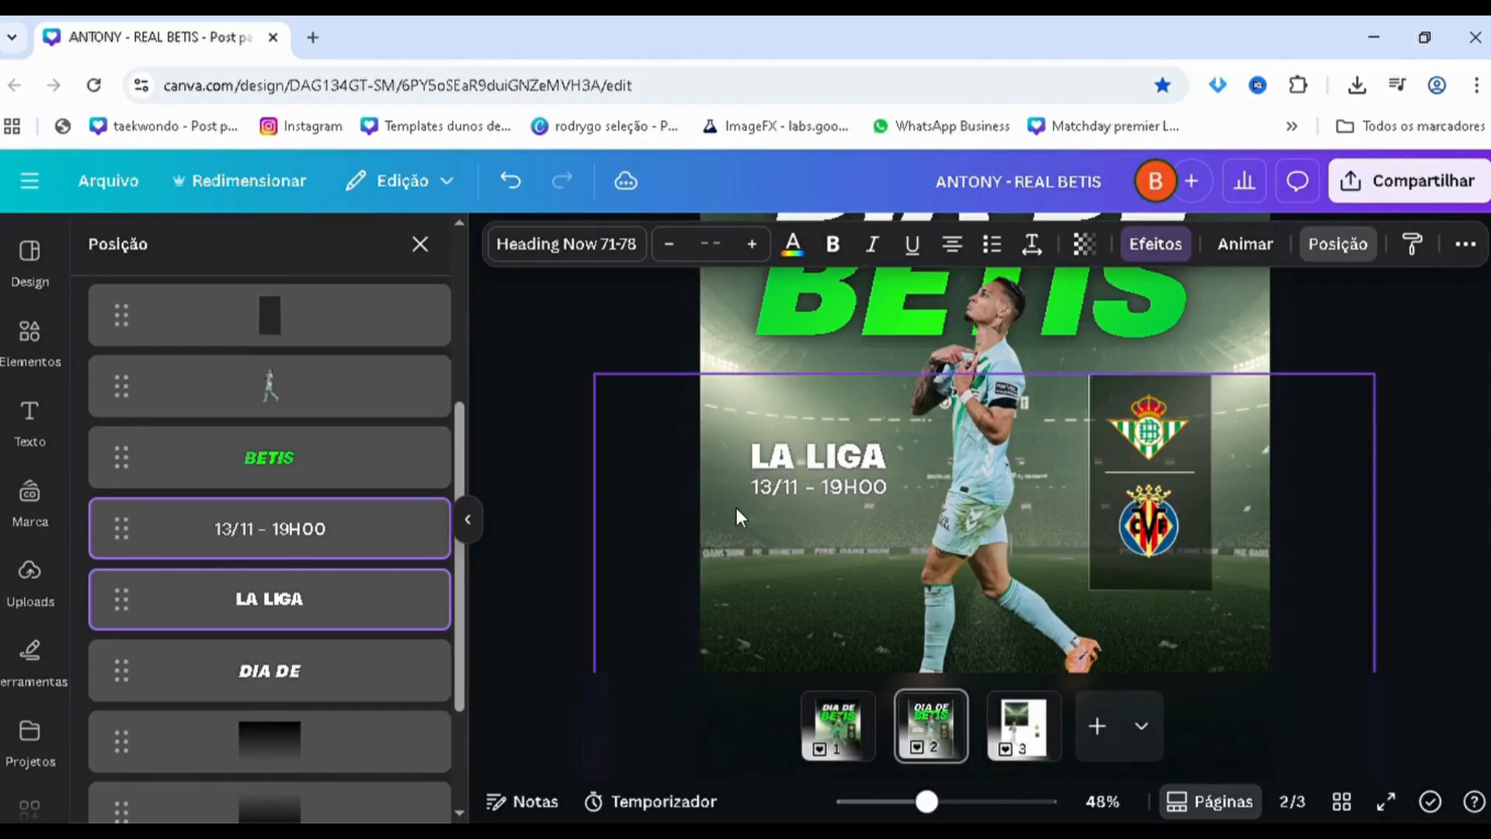
left_click(594, 513)
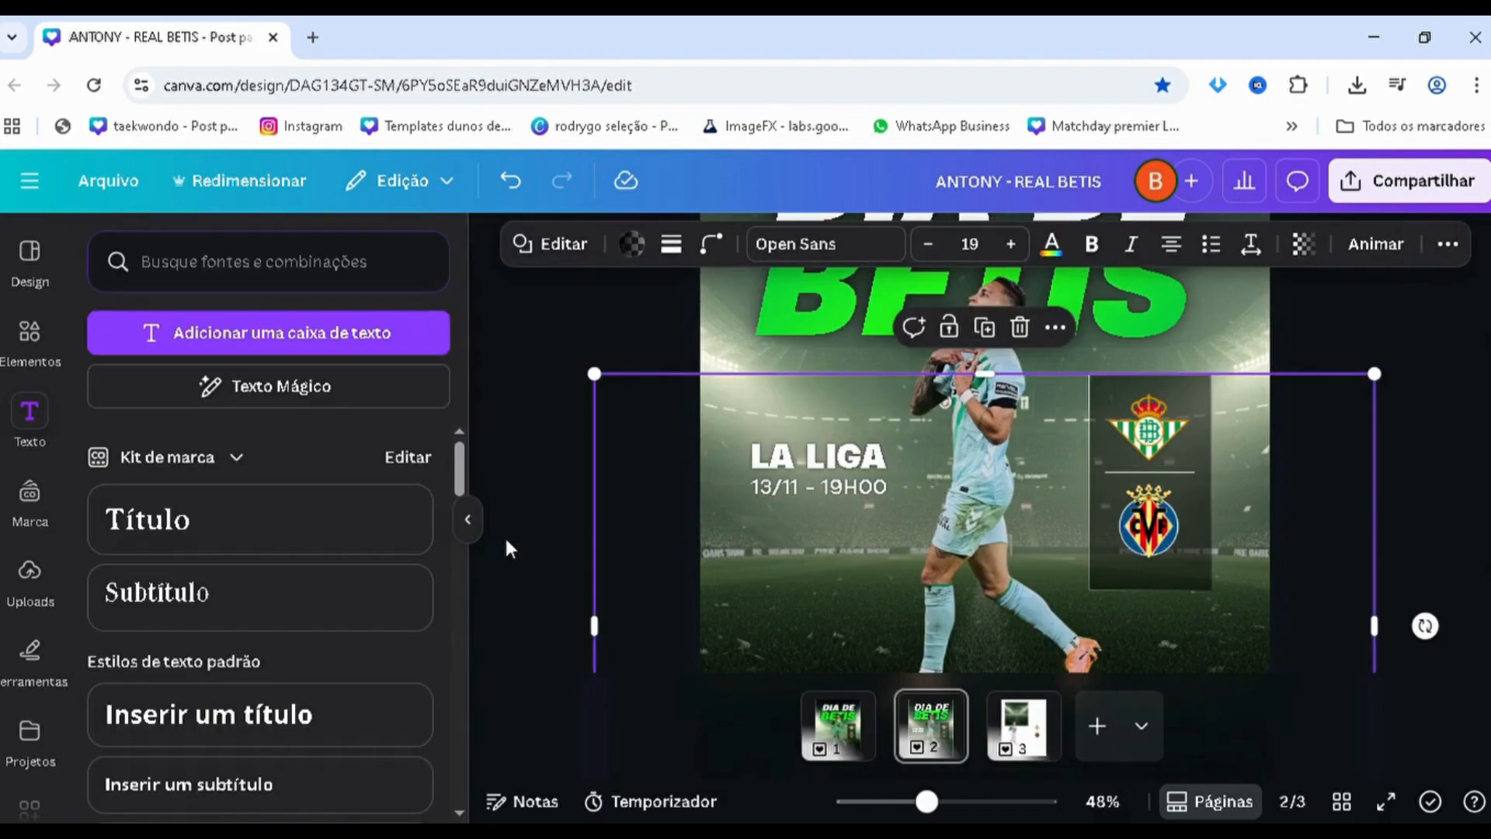
left_click(504, 535)
Copy the "REAL BETIS BALOMPIÉ" text from page 1 to the foot of page 2, in place of a duplicated date line
left_click_drag(800, 497, 863, 608)
left_click(842, 744)
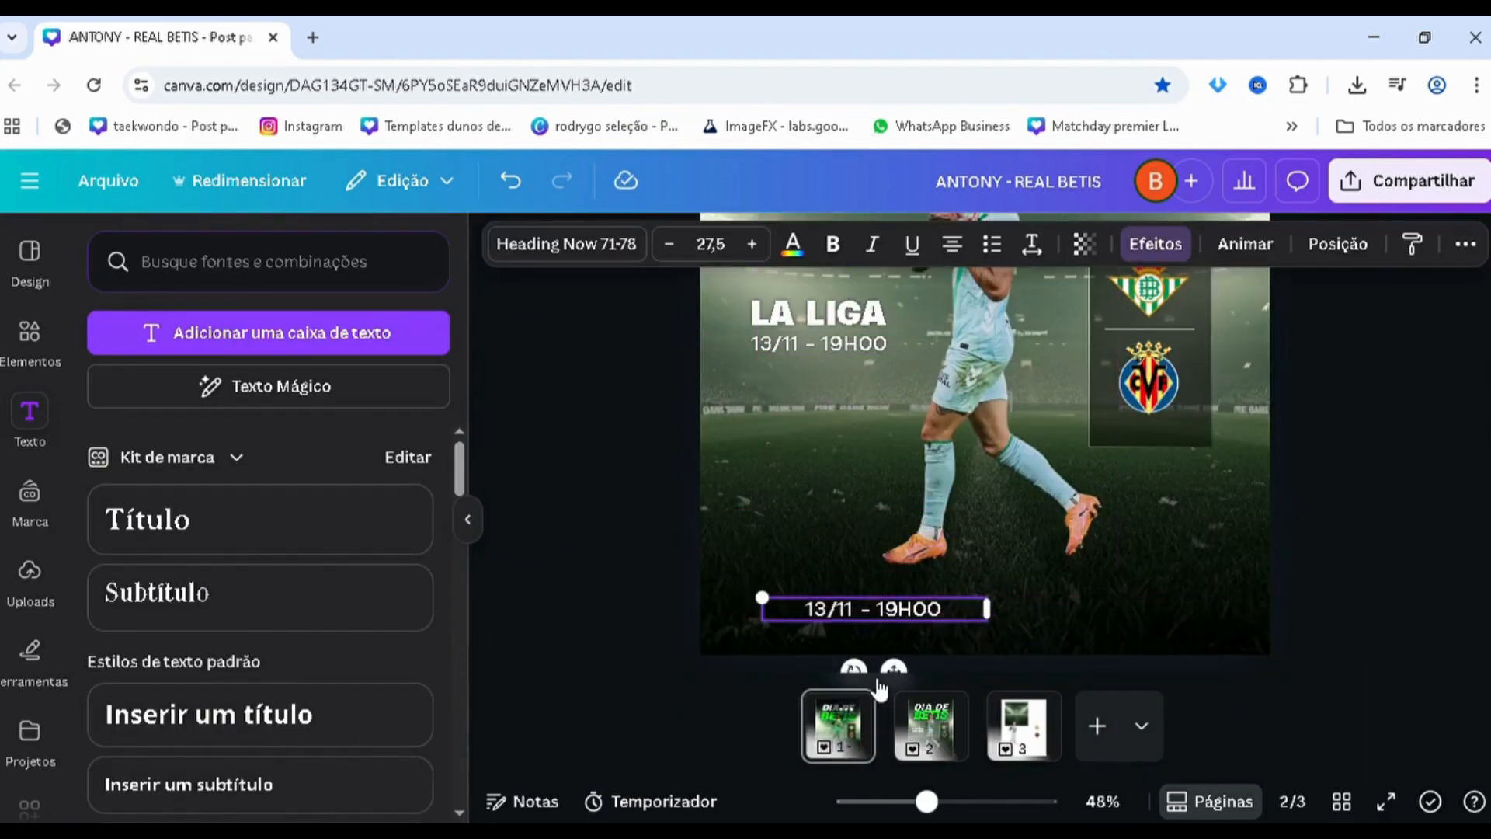
left_click(309, 512)
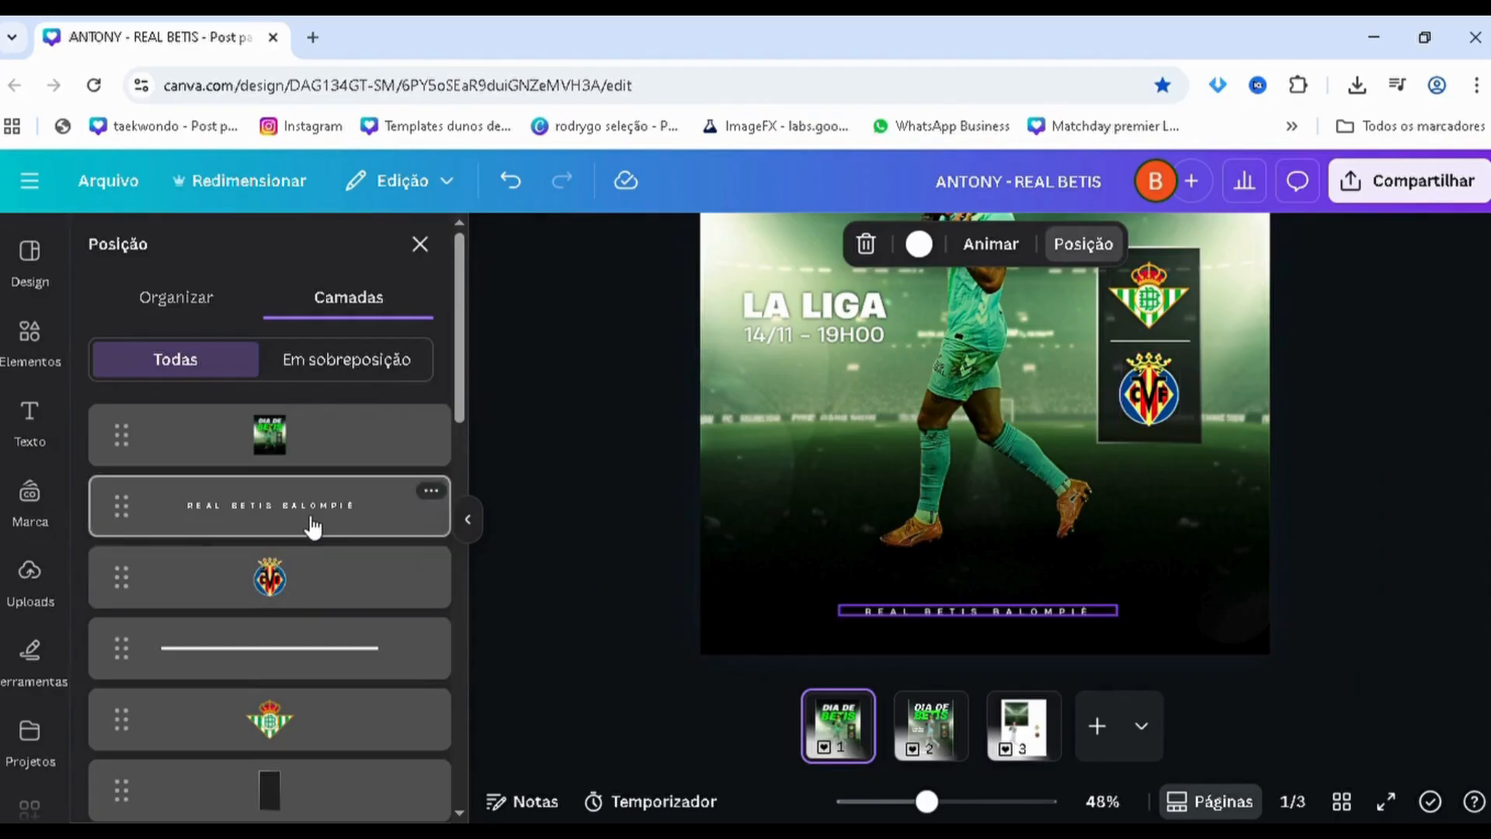
left_click(922, 744)
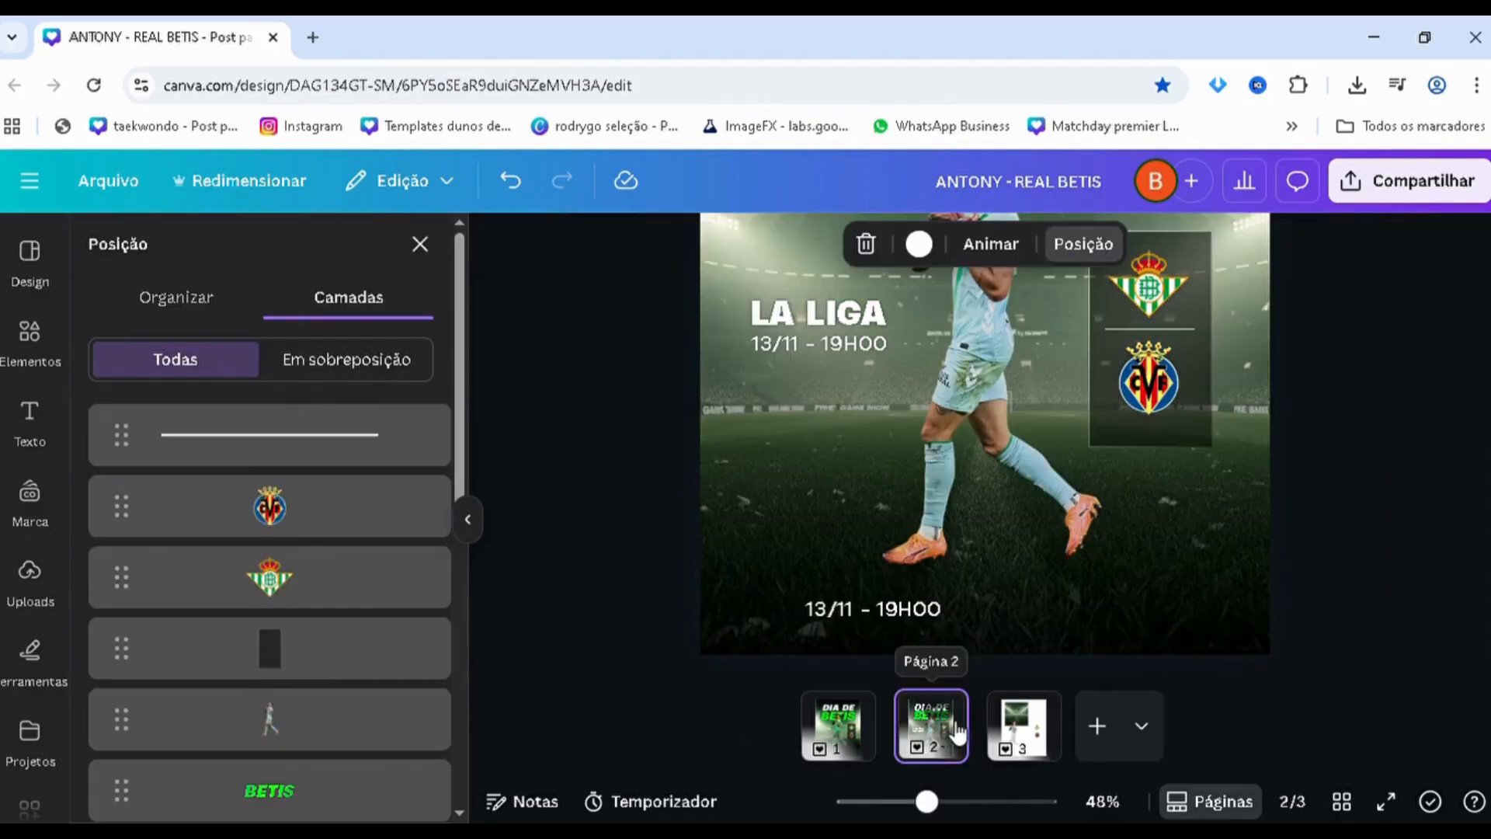
key("ctrl+v")
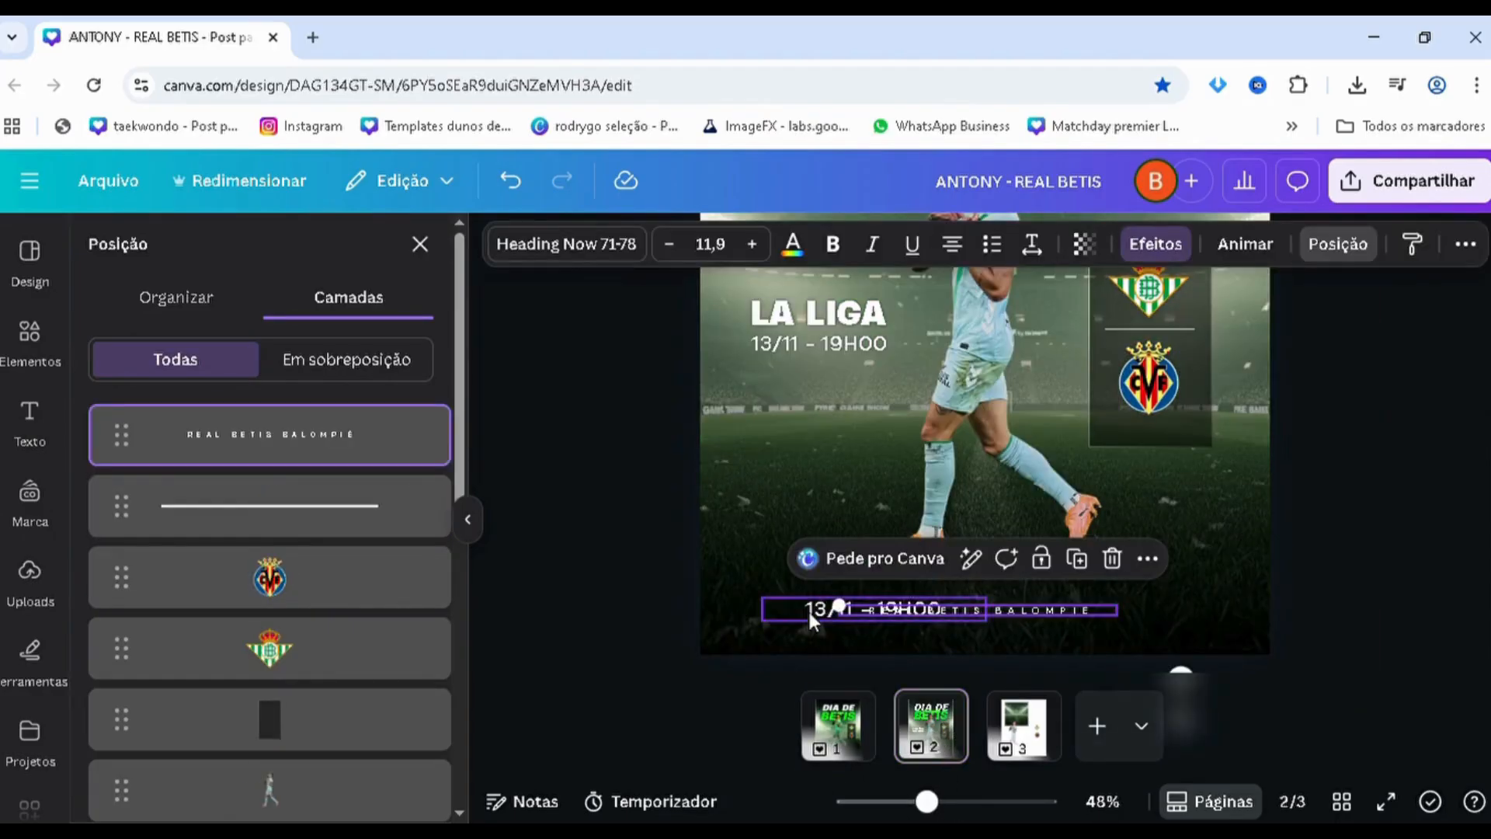
key("Delete")
left_click(905, 613)
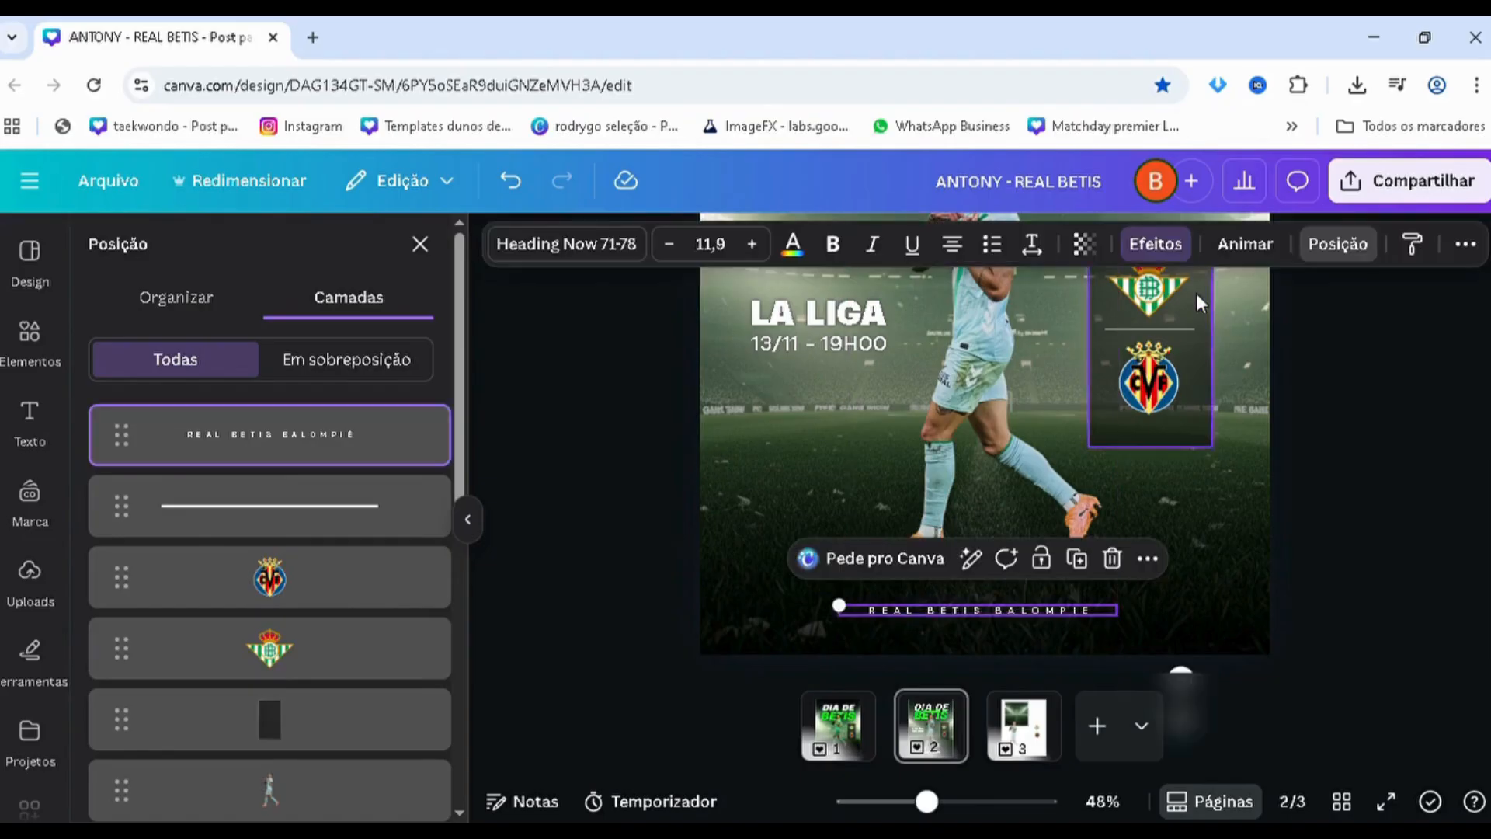
Remove the wide letter spacing from the "REAL BETIS BALOMPIÉ" text at the foot of the poster
left_click(1037, 246)
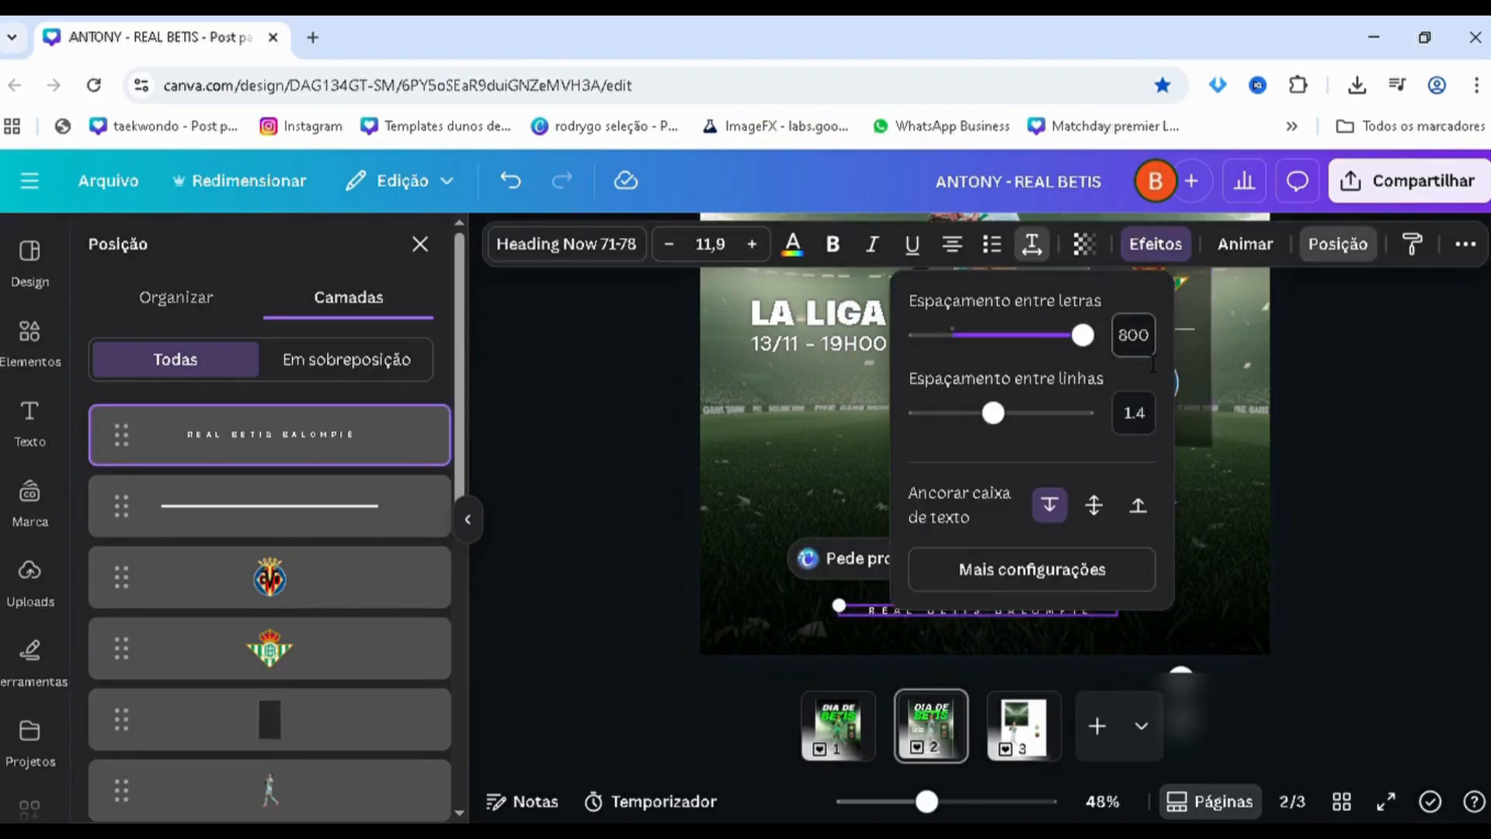
left_click(1485, 499)
left_click(1458, 501)
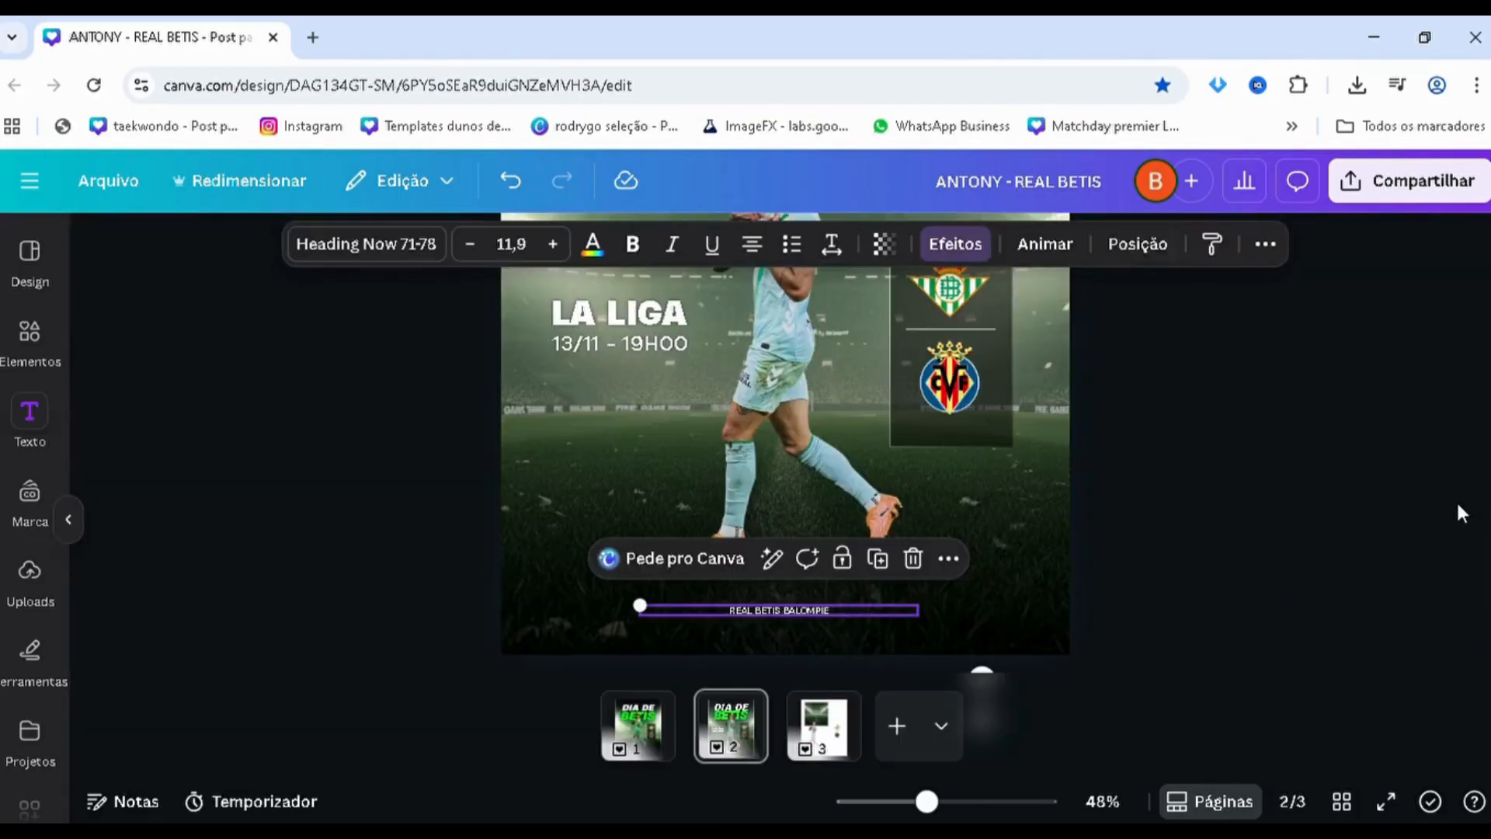
Set the letter spacing of the "REAL BETIS BALOMPIÉ" footer text to 688
scroll(1448, 509, "up", 2)
left_click(1446, 510)
left_click(1018, 631)
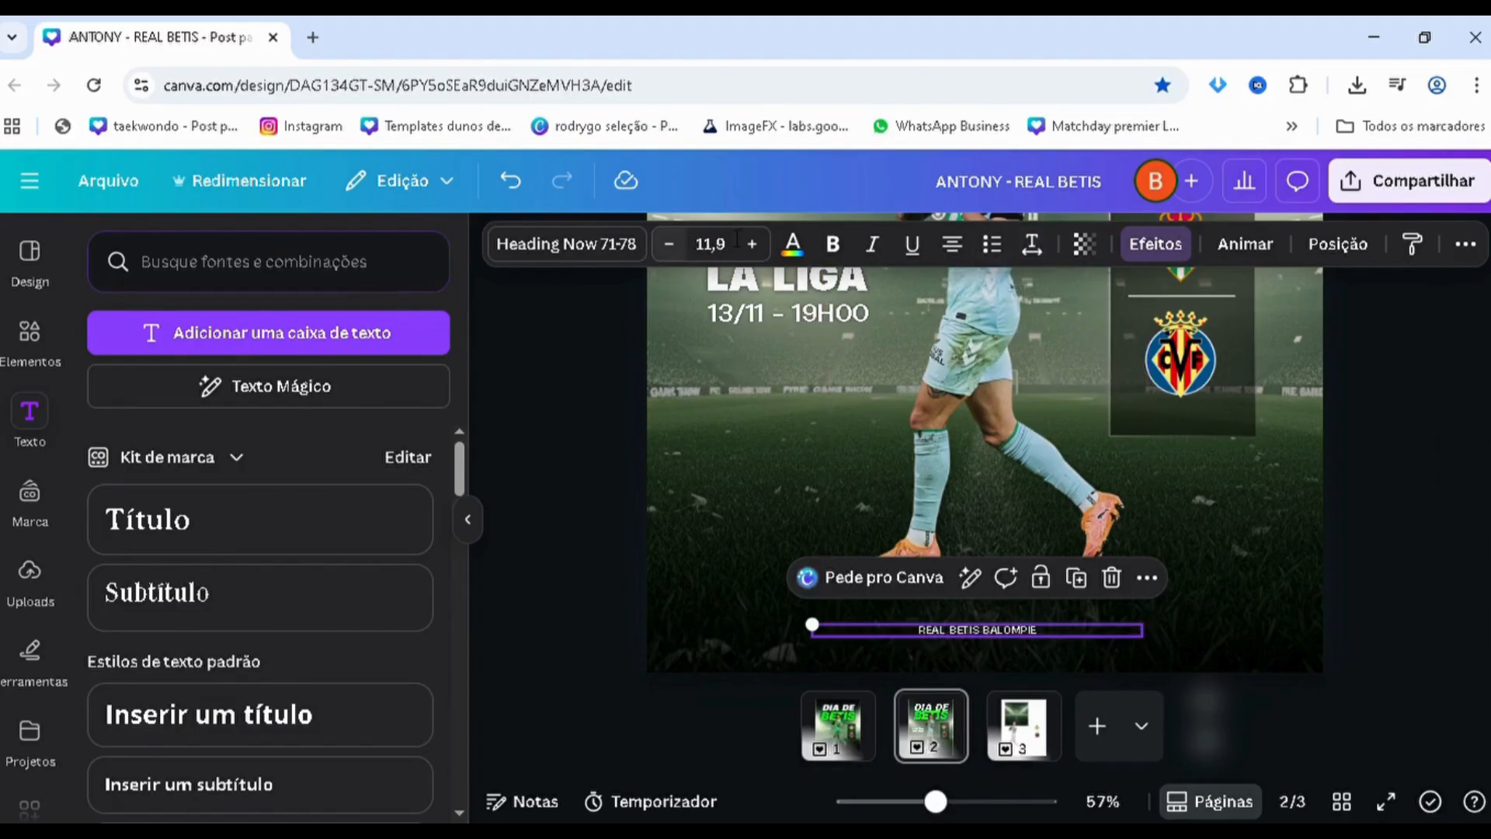
left_click(1078, 335)
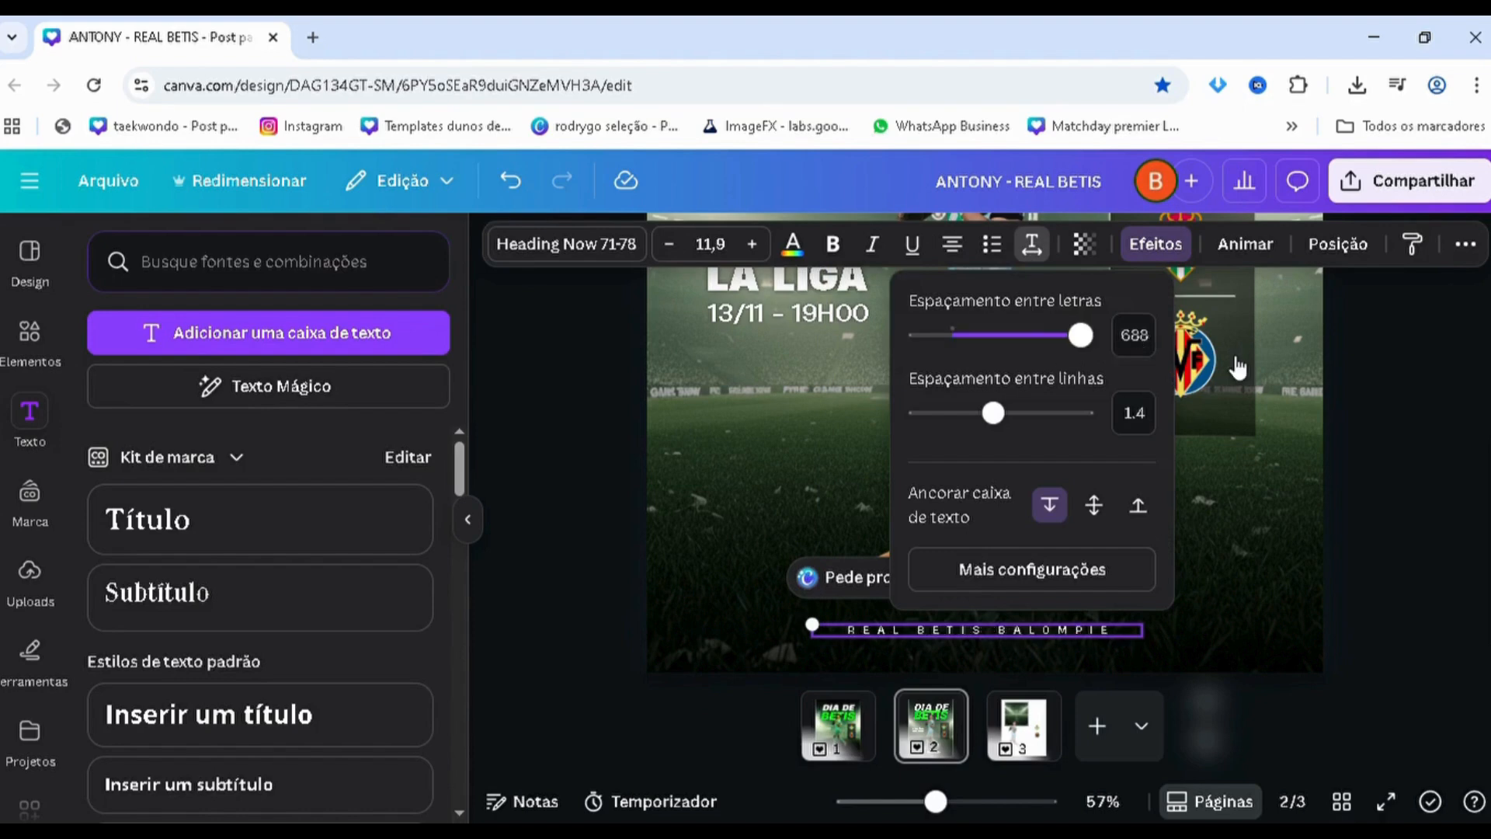
left_click(1395, 407)
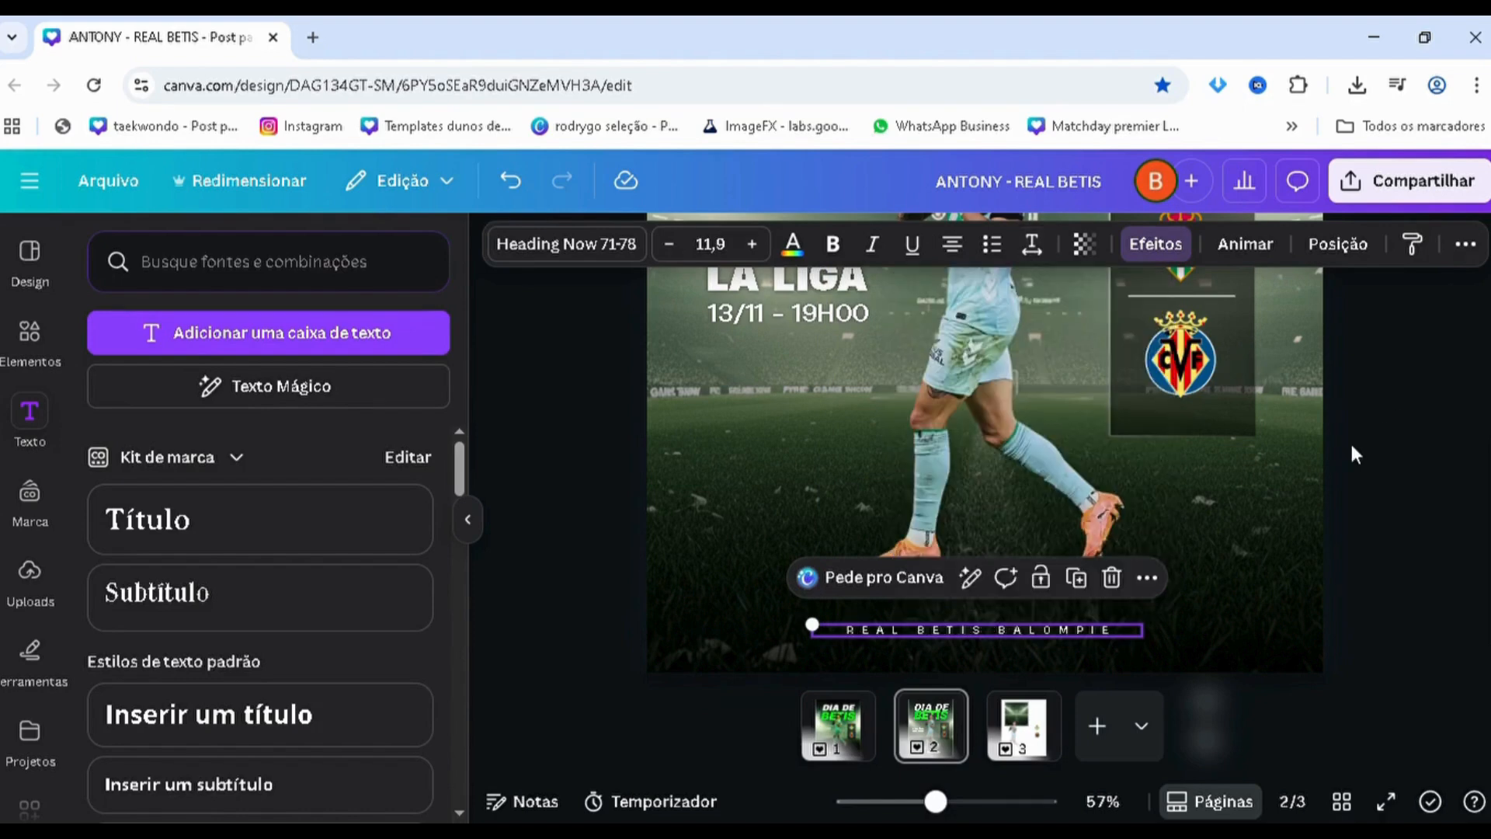
left_click(893, 628)
left_click(587, 539)
scroll(705, 542, "down", 2)
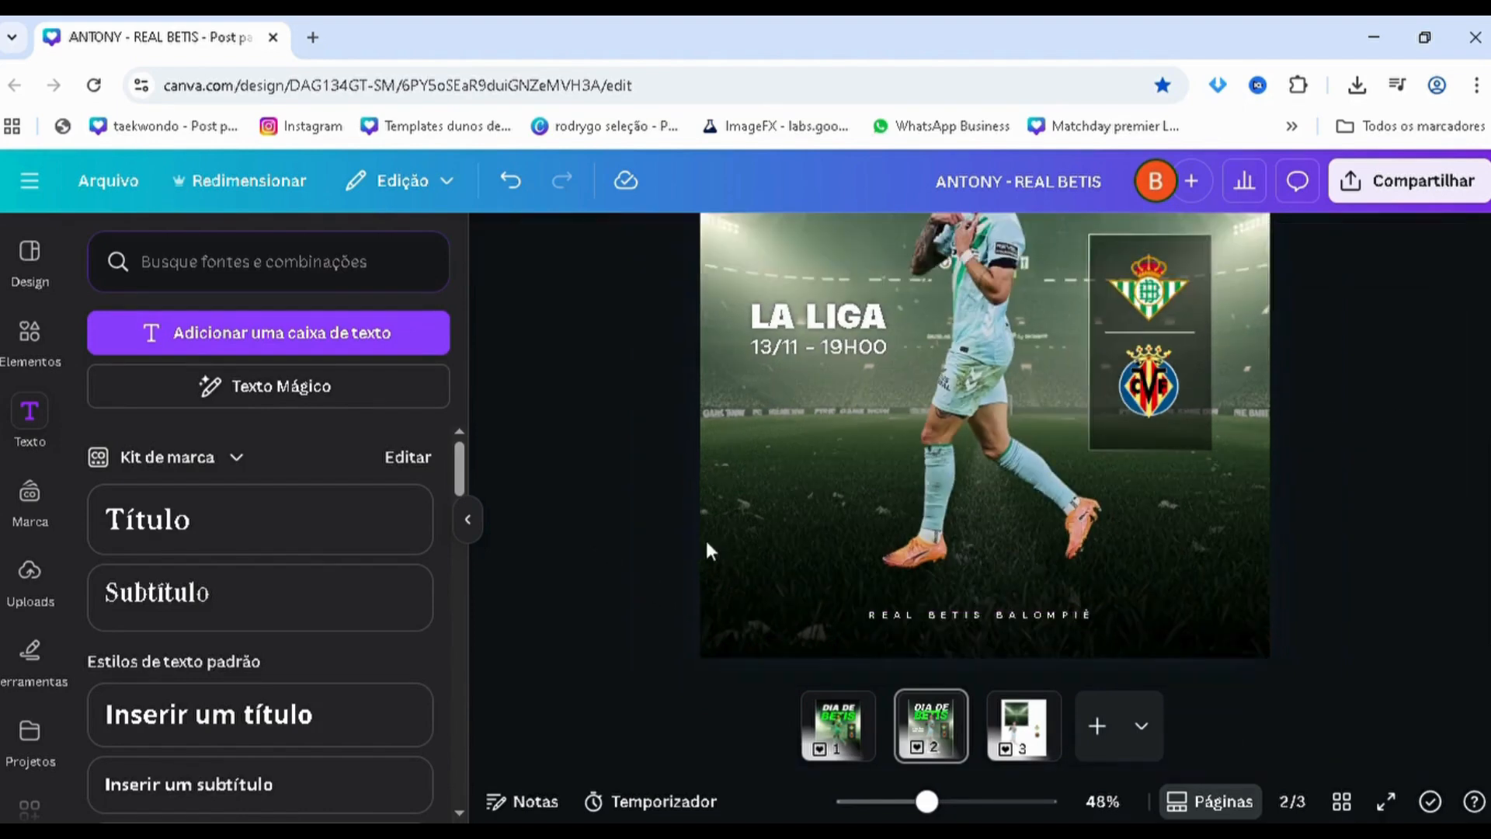
Duplicate the dark gradient at the poster's foot, move the copy down the layer stack behind the player and texts, and shift it lower
left_click(831, 583)
key("ctrl+d")
left_click_drag(836, 598, 835, 596)
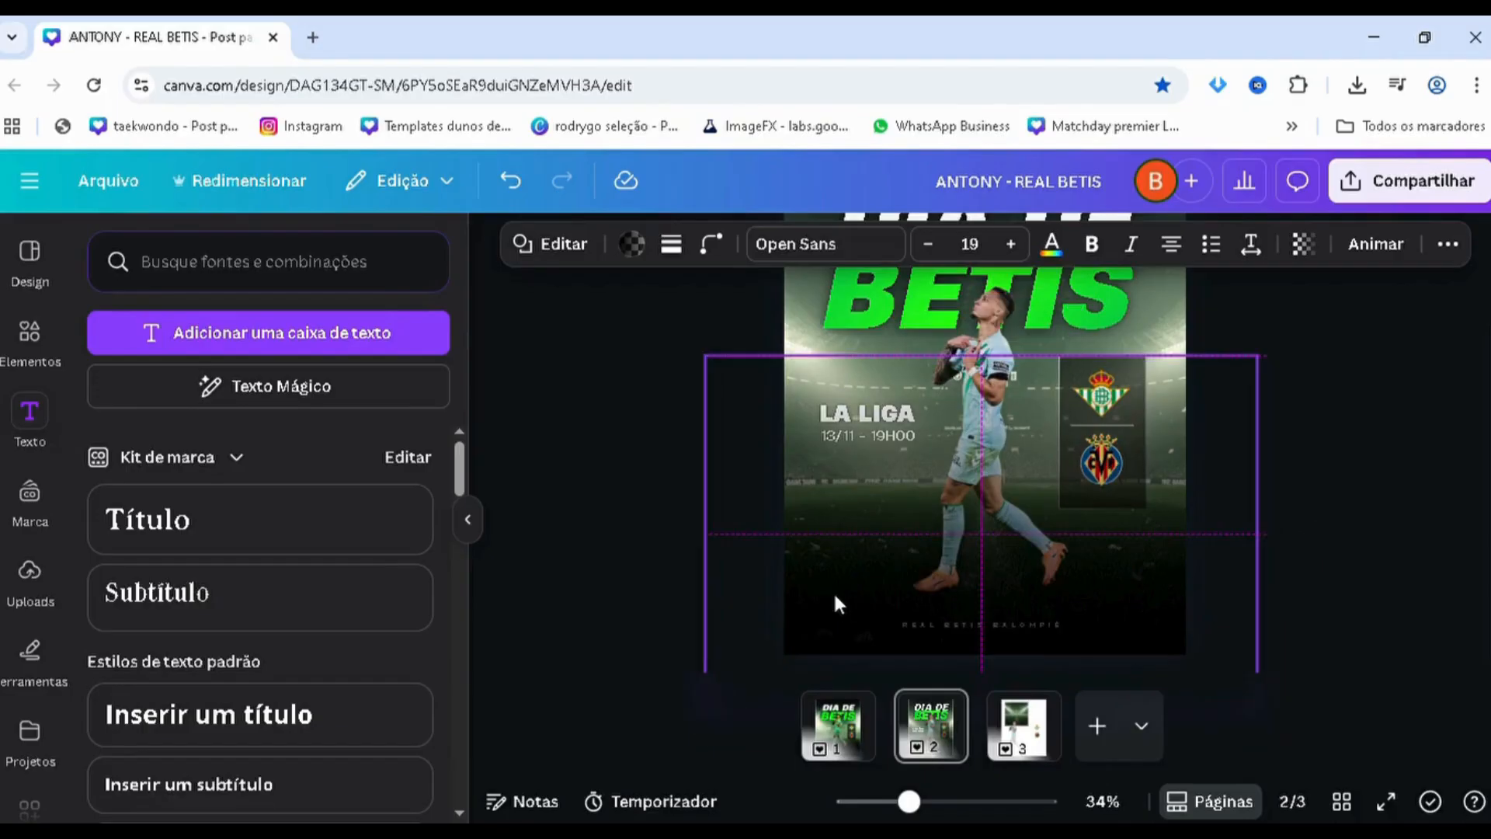
key("alt+1")
left_click_drag(303, 457, 254, 703)
left_click_drag(772, 505, 794, 660)
left_click_drag(753, 549, 770, 575)
left_click(654, 532)
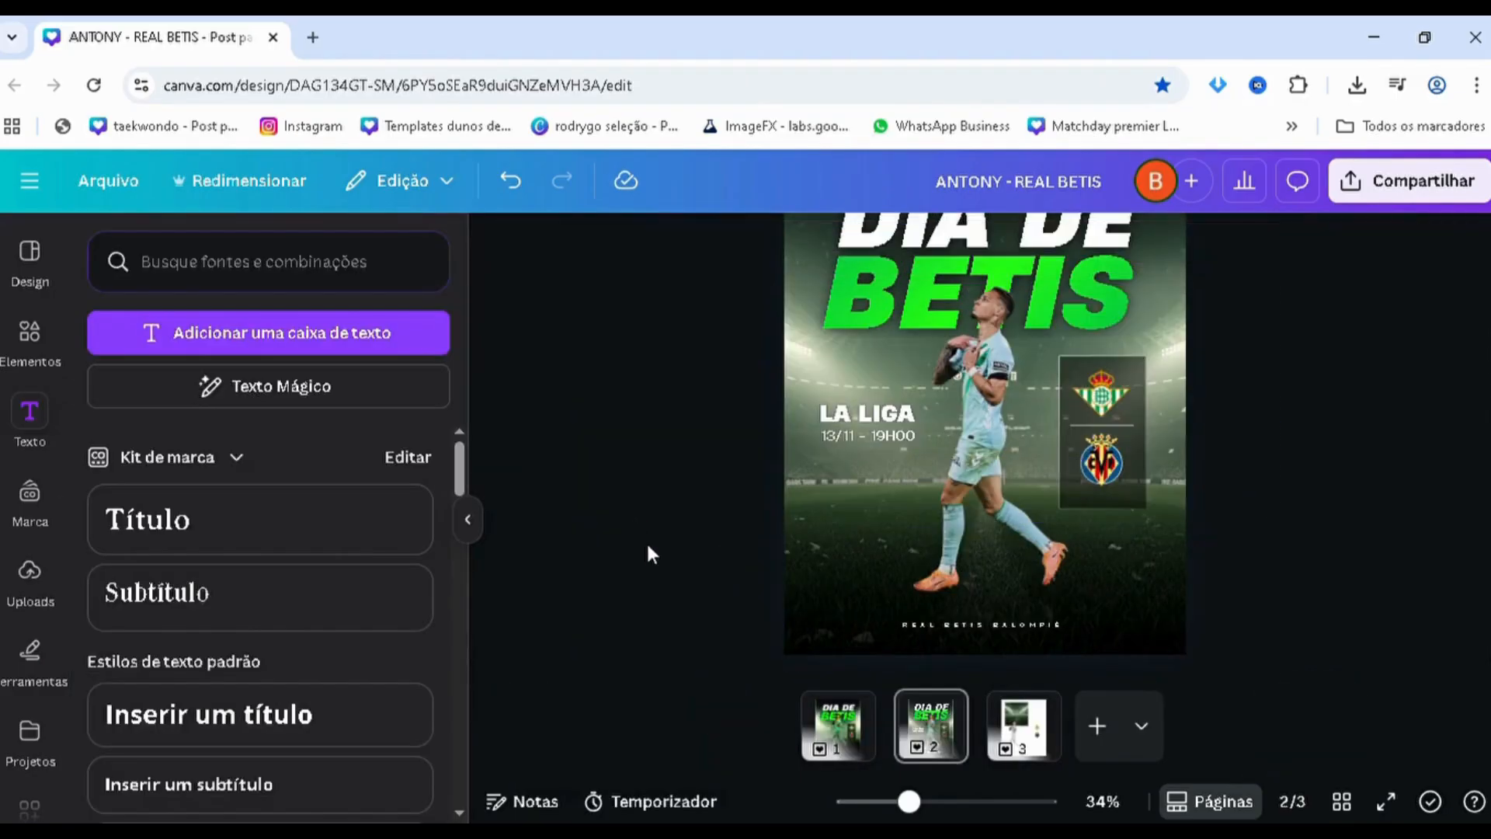
Search the shape elements for "blur" and return to the element categories
scroll(651, 547, "up", 1)
scroll(657, 525, "up", 1)
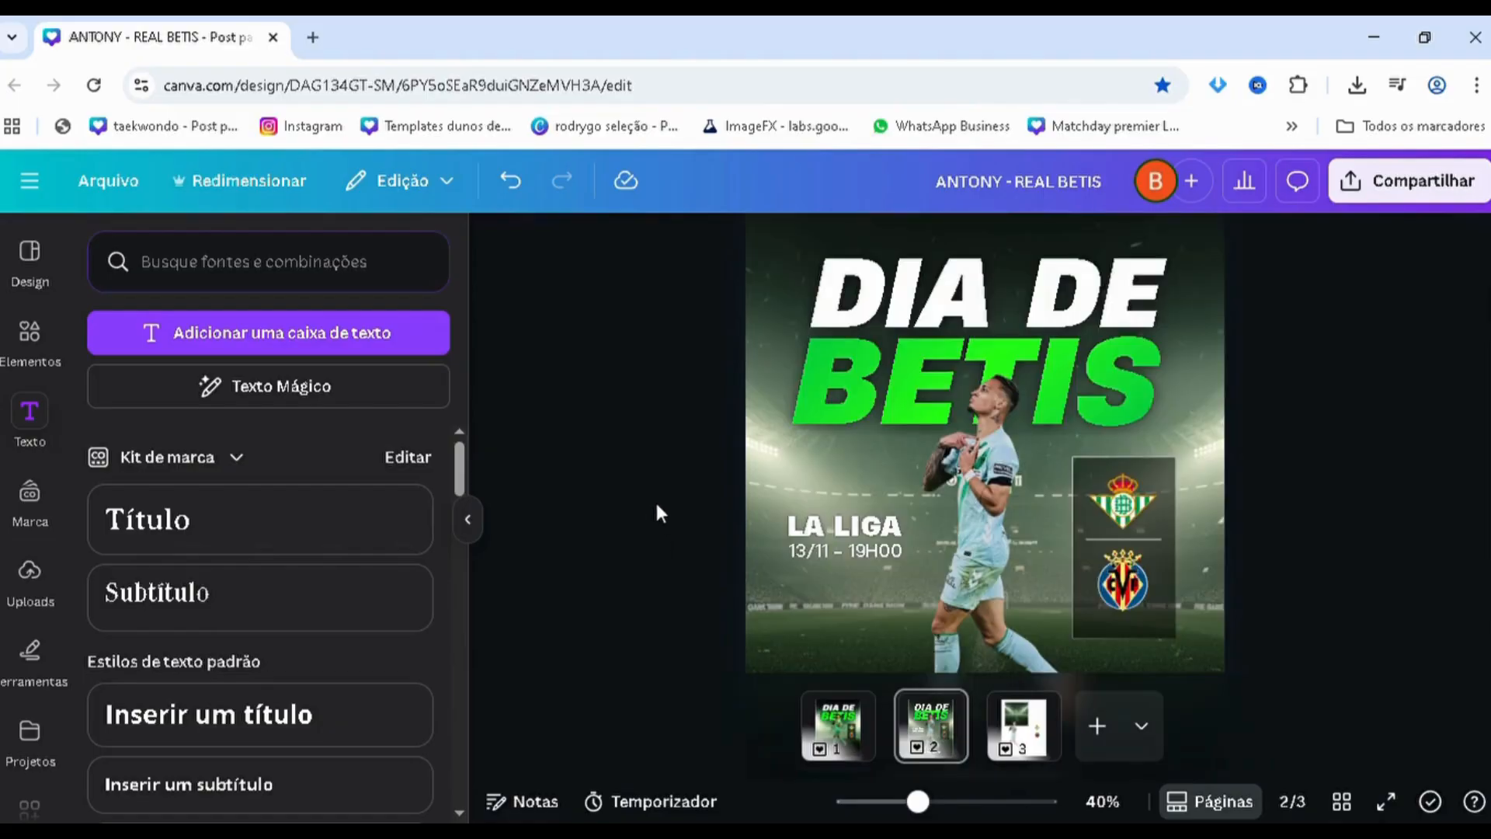
scroll(656, 506, "down", 3)
left_click(30, 334)
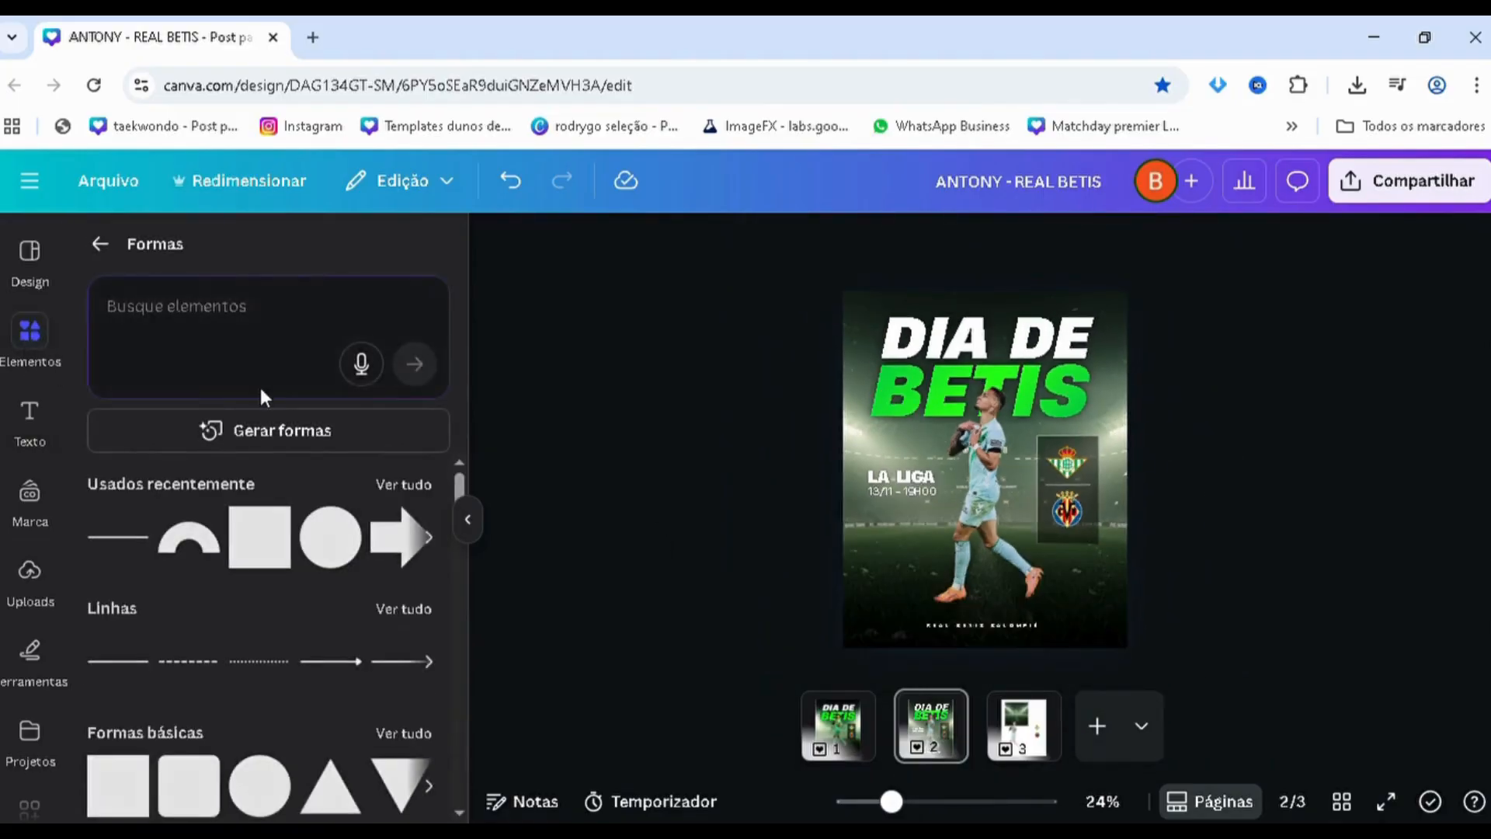
left_click(92, 395)
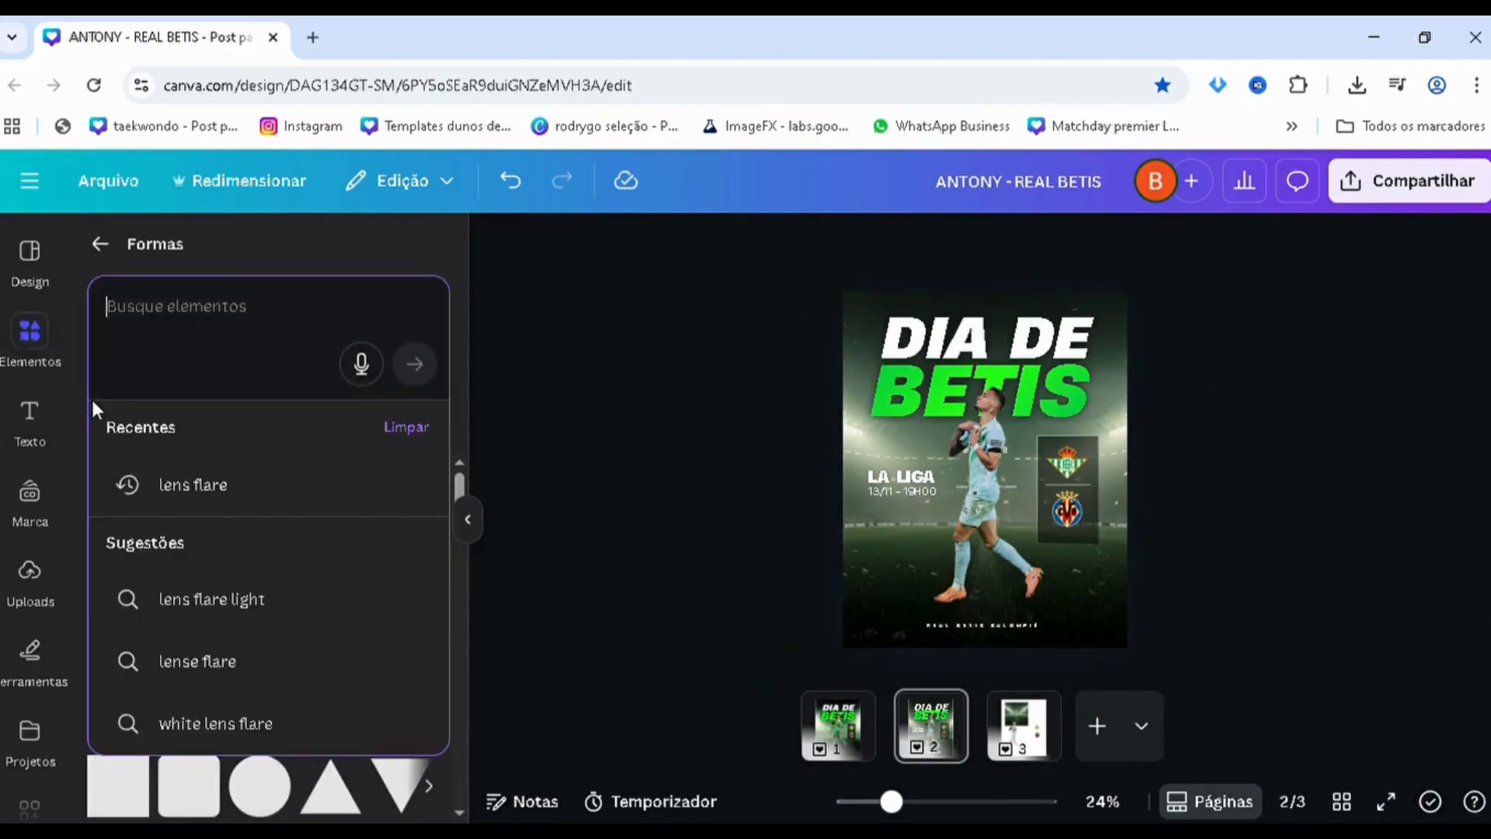
type("blur")
key("Return")
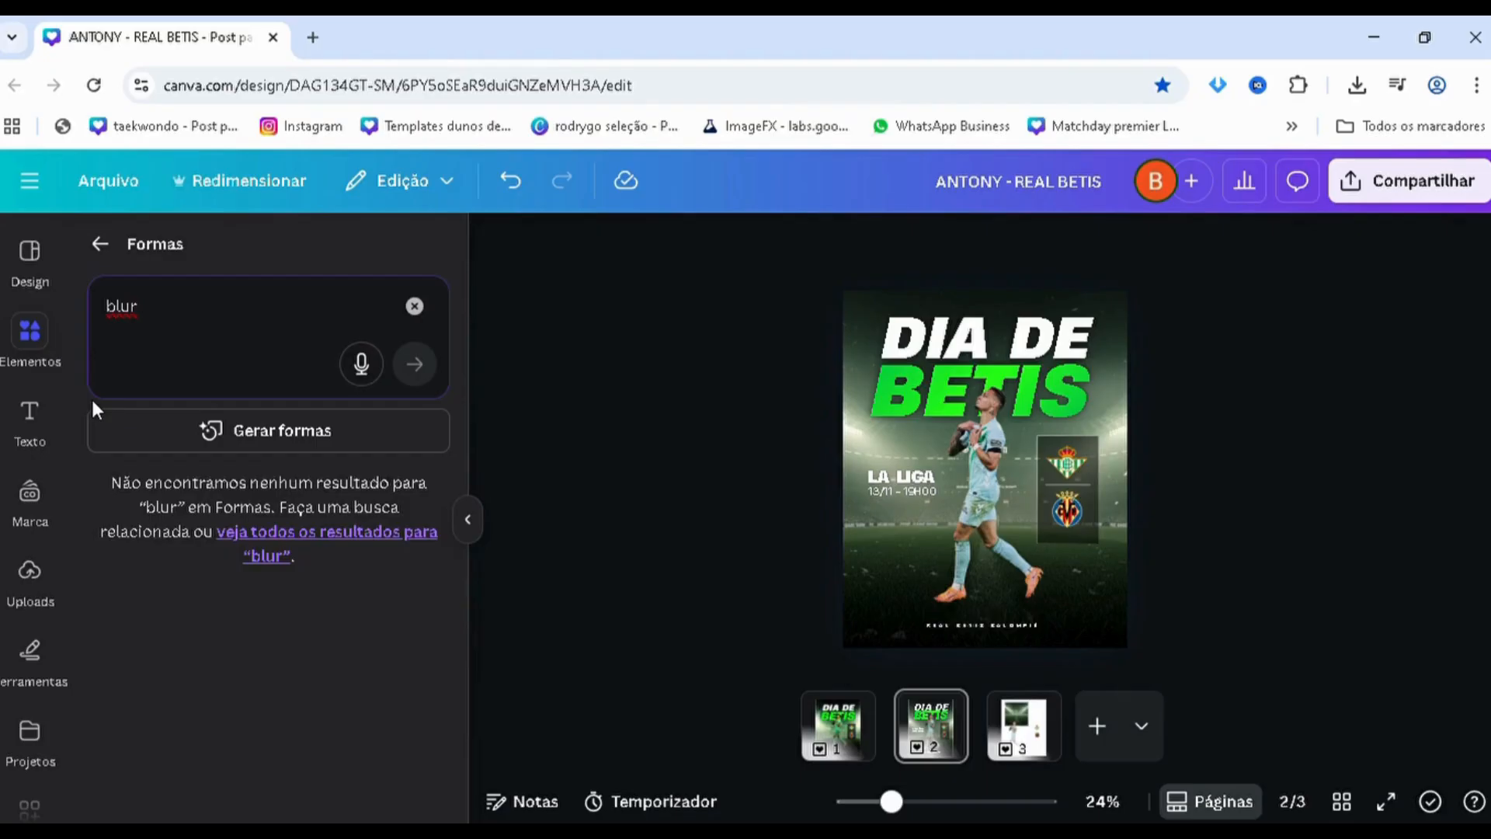
left_click(100, 243)
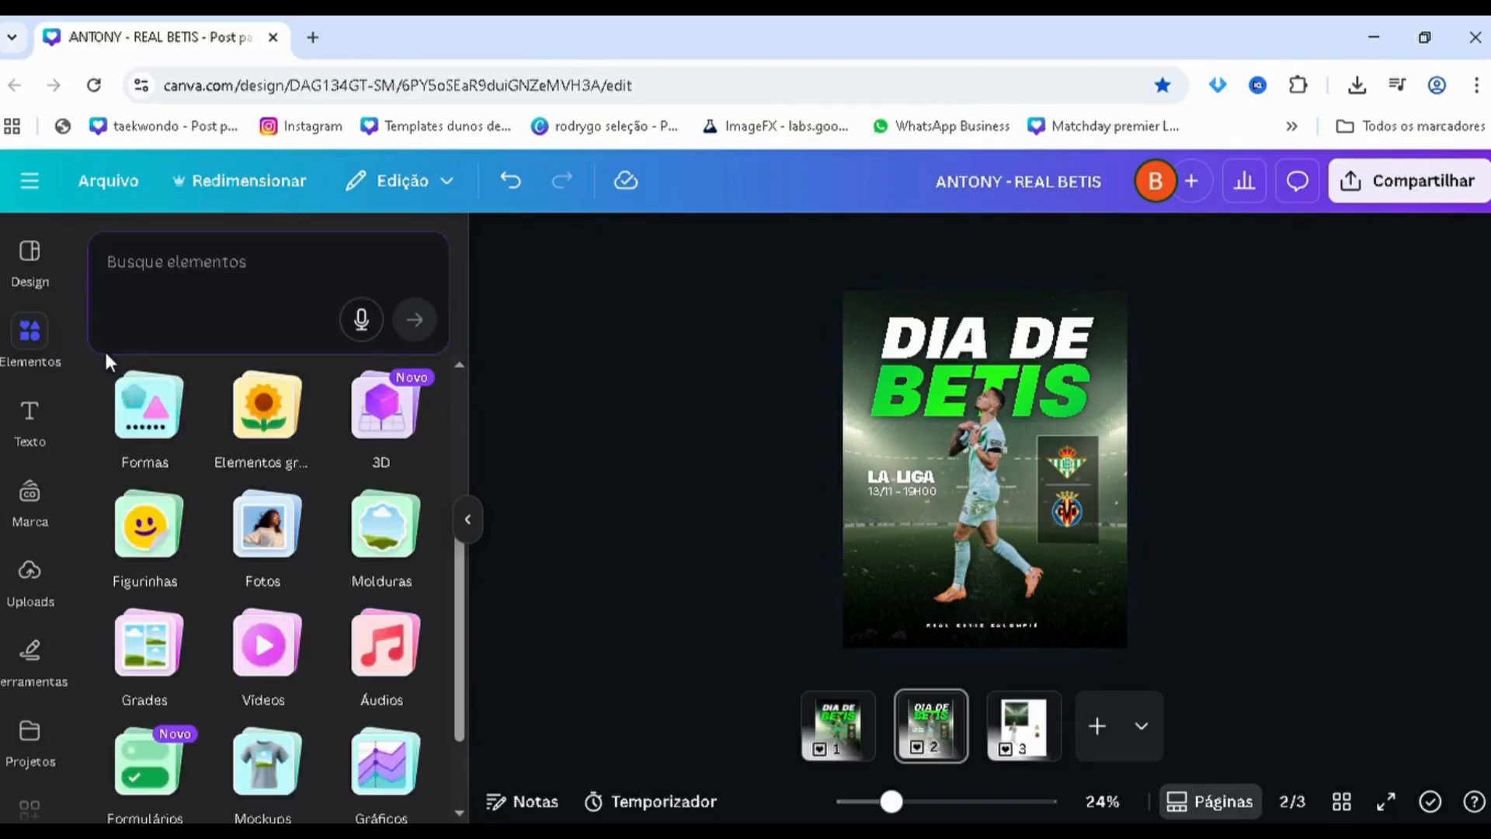
Search the graphic elements for "blur" and add the flat, dark blurred ellipse to the poster
scroll(163, 444, "up", 3)
scroll(275, 646, "down", 1)
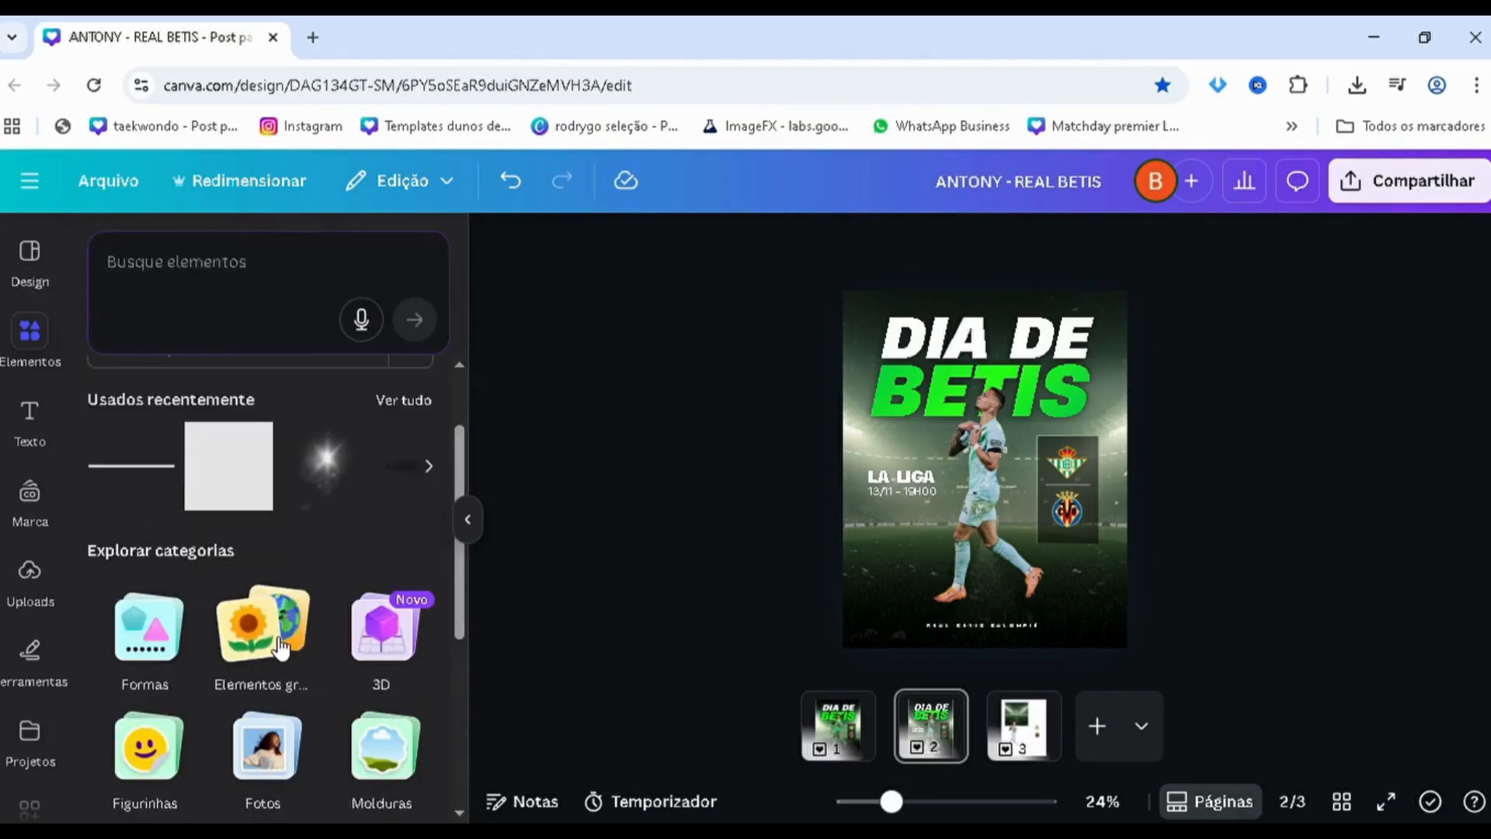
left_click(281, 627)
left_click(207, 346)
type("blur")
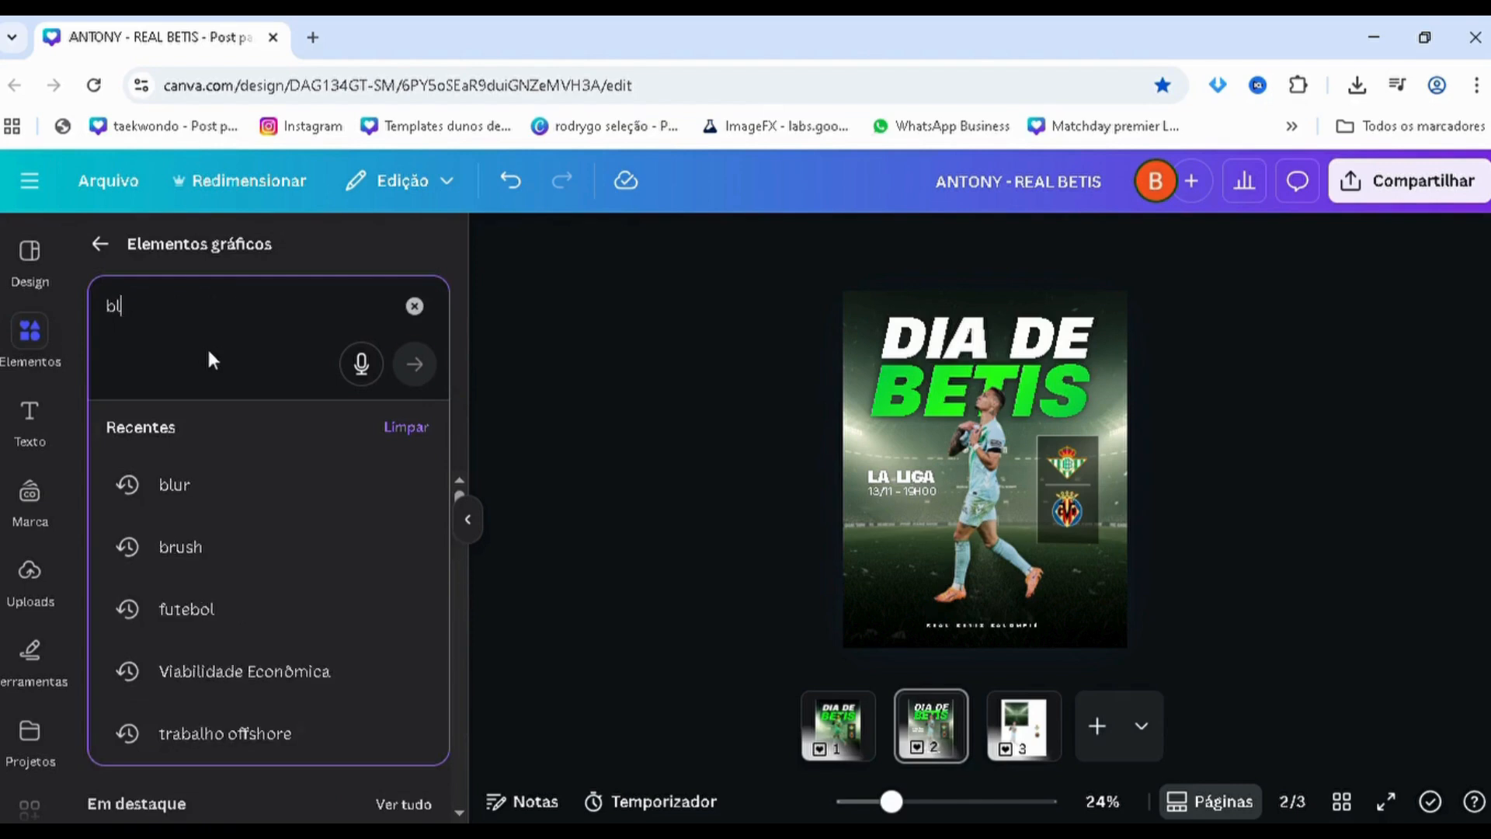
key("Return")
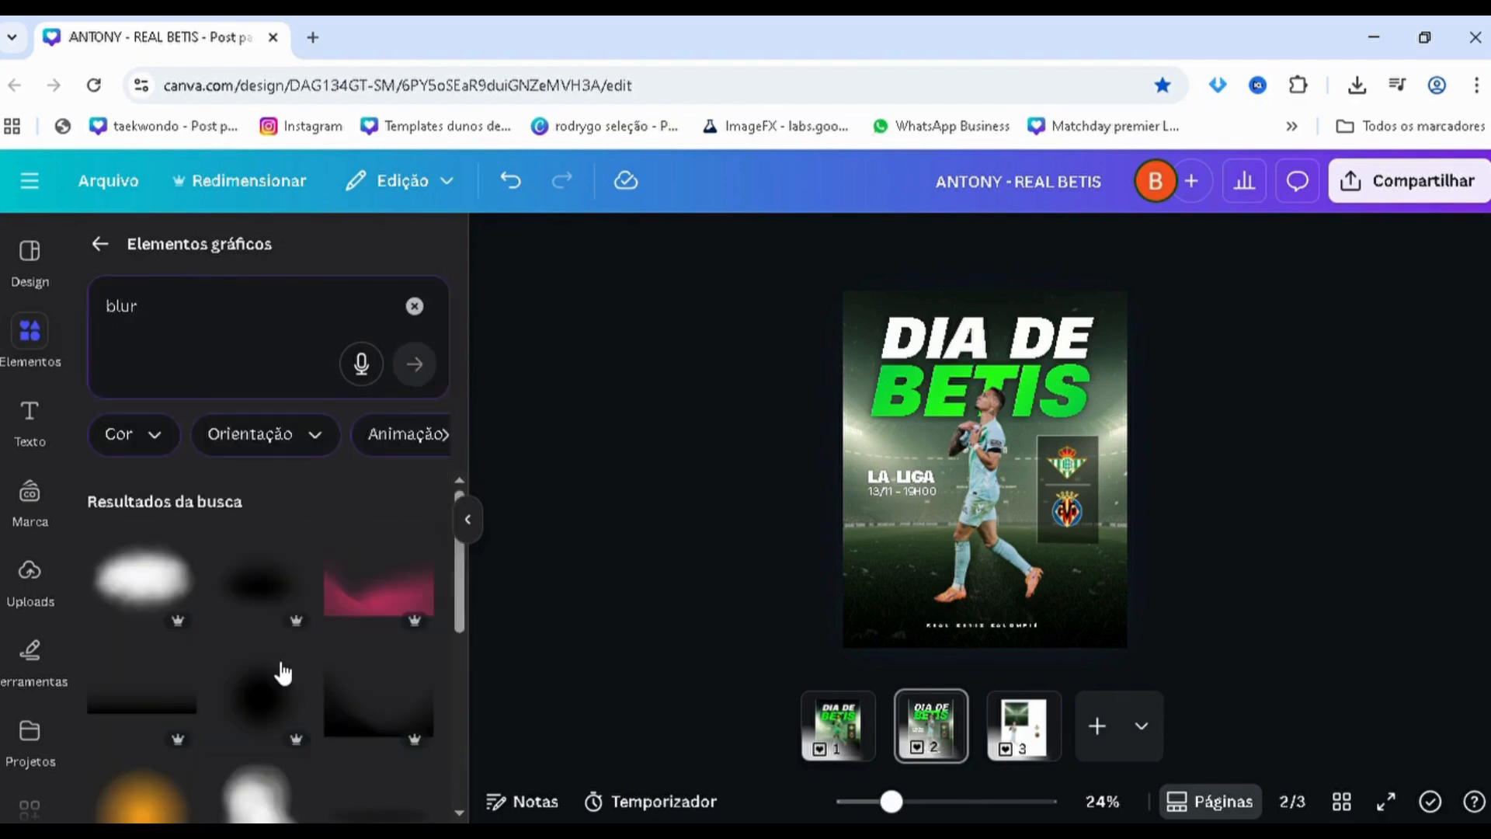
scroll(283, 672, "down", 4)
left_click(382, 488)
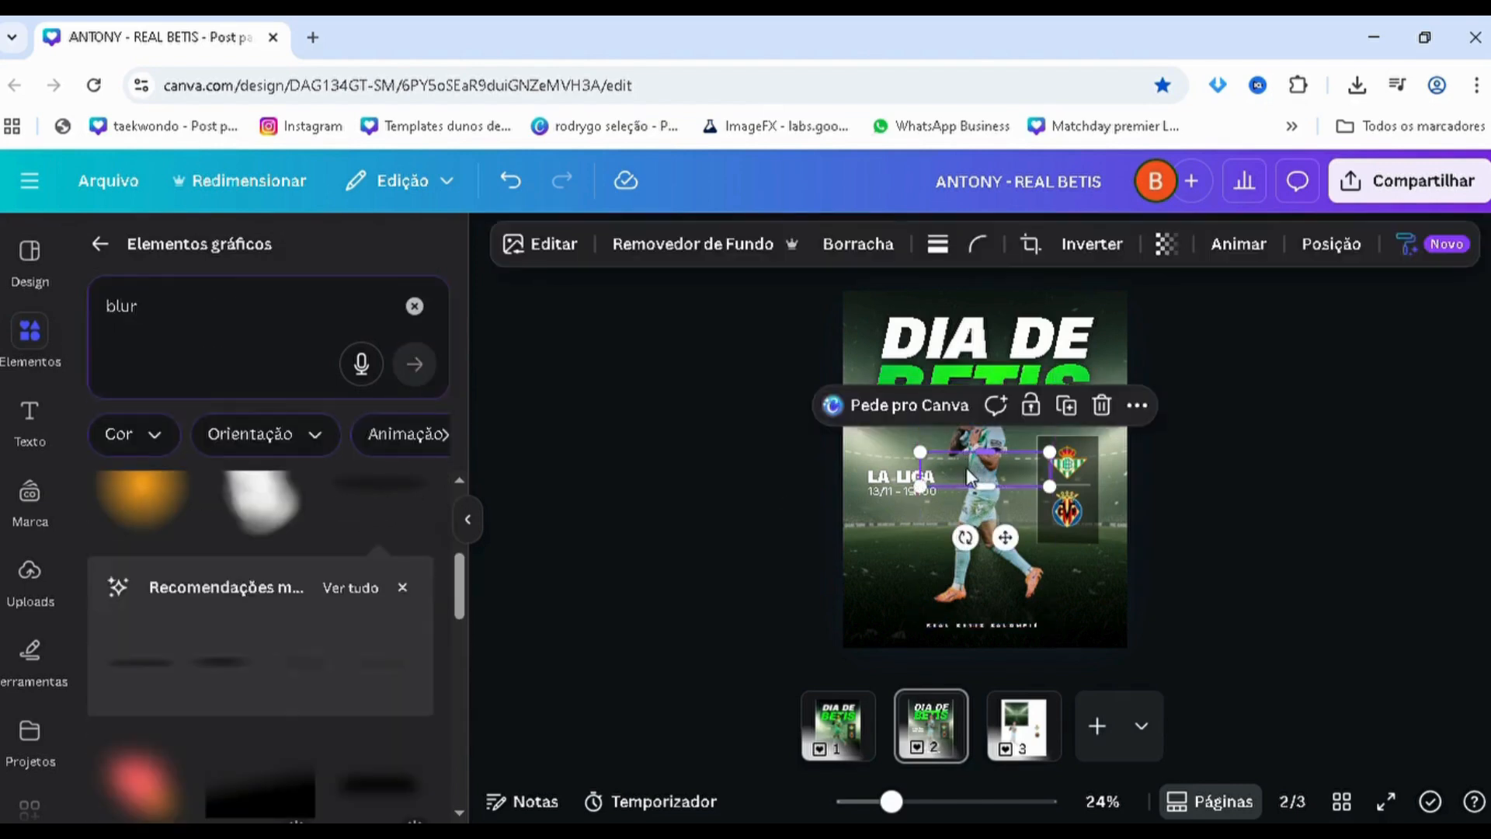
Duplicate the blurred ellipse several times, stacking the copies almost on top of each other to darken the shadow
scroll(977, 472, "up", 3)
scroll(943, 483, "up", 3)
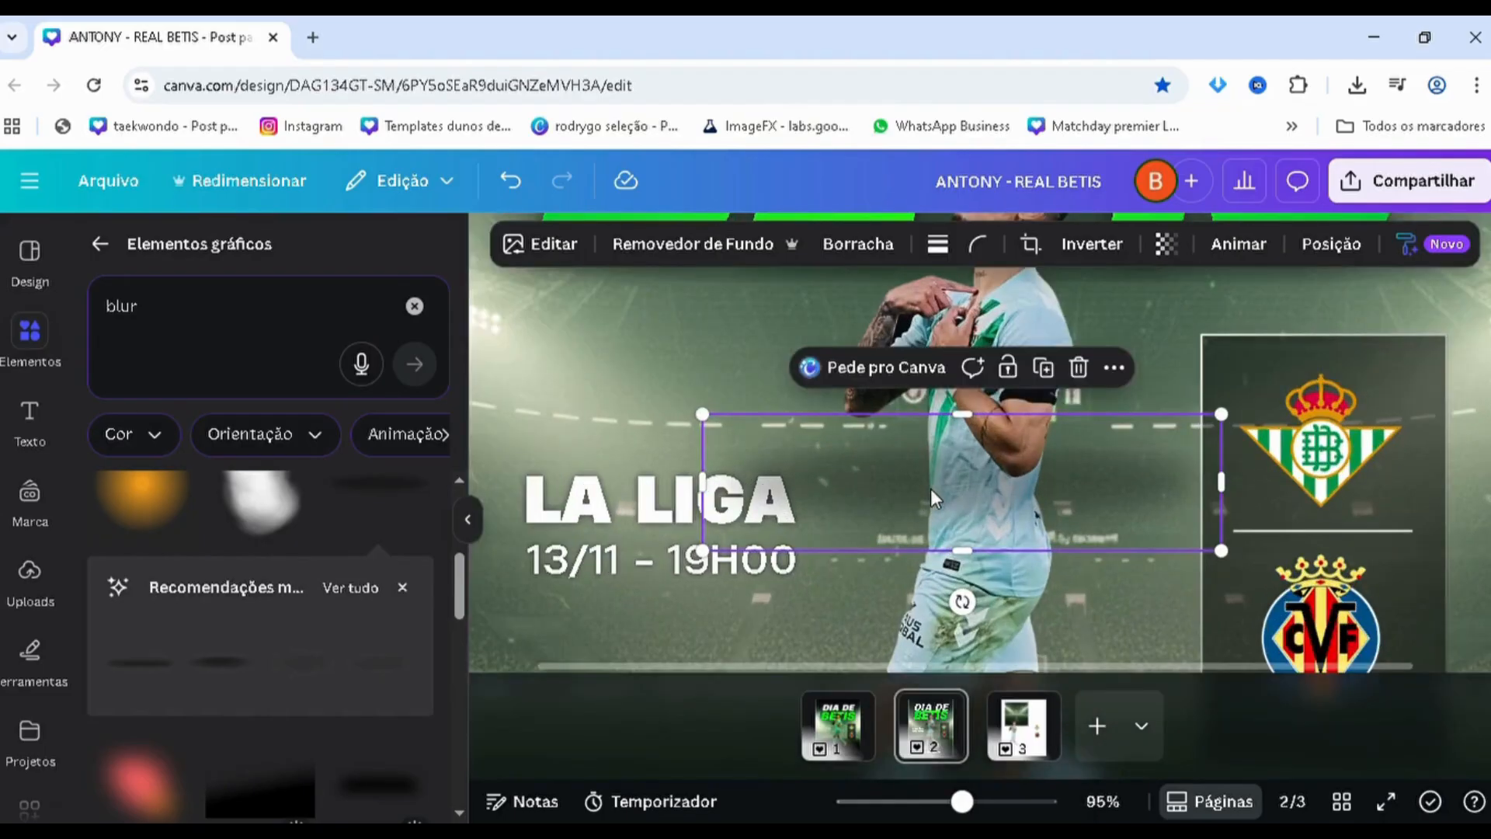
left_click_drag(929, 498, 921, 492)
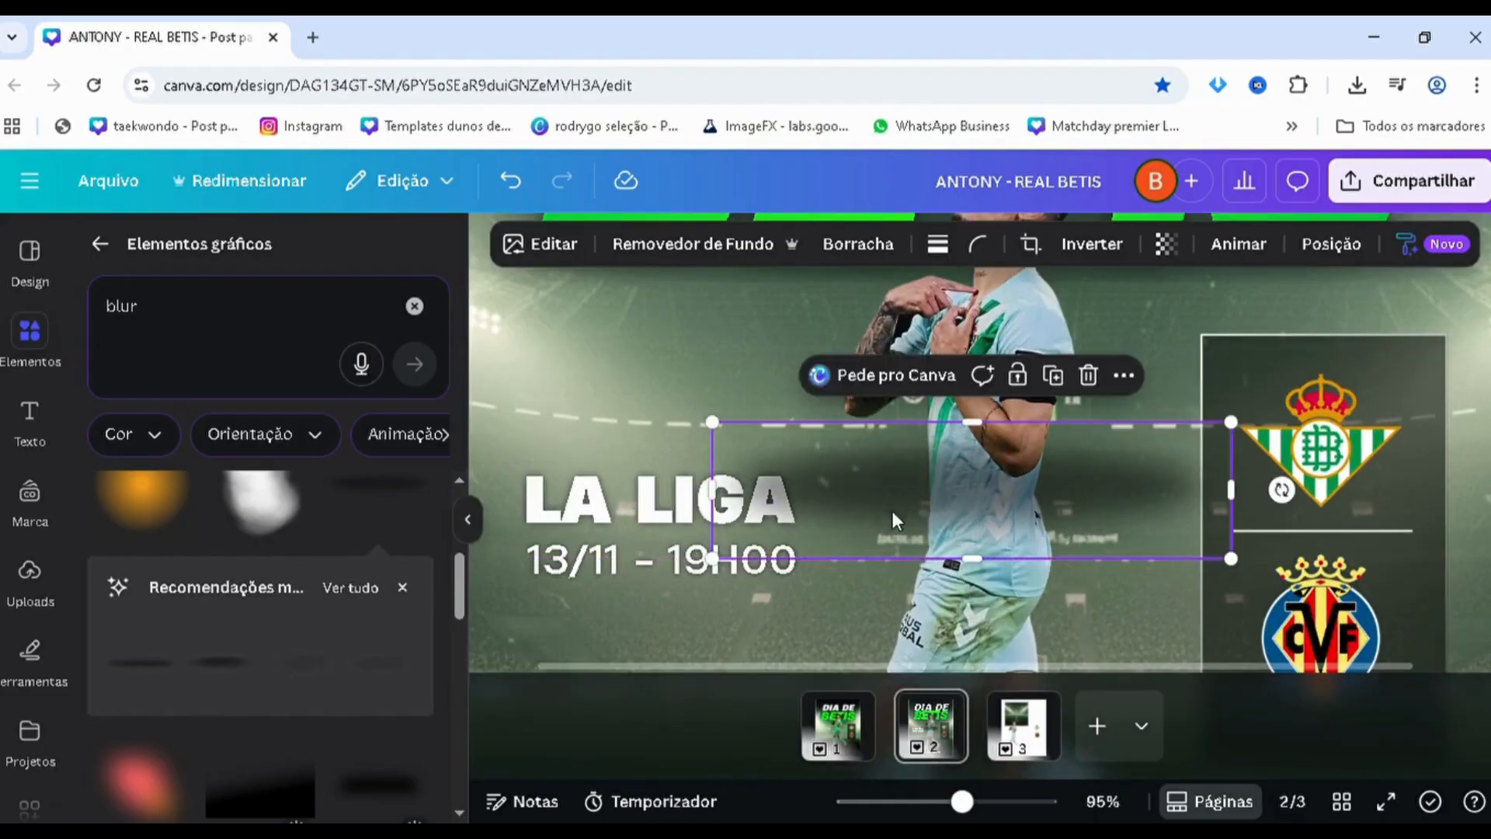
key("alt+1")
key("ctrl+d")
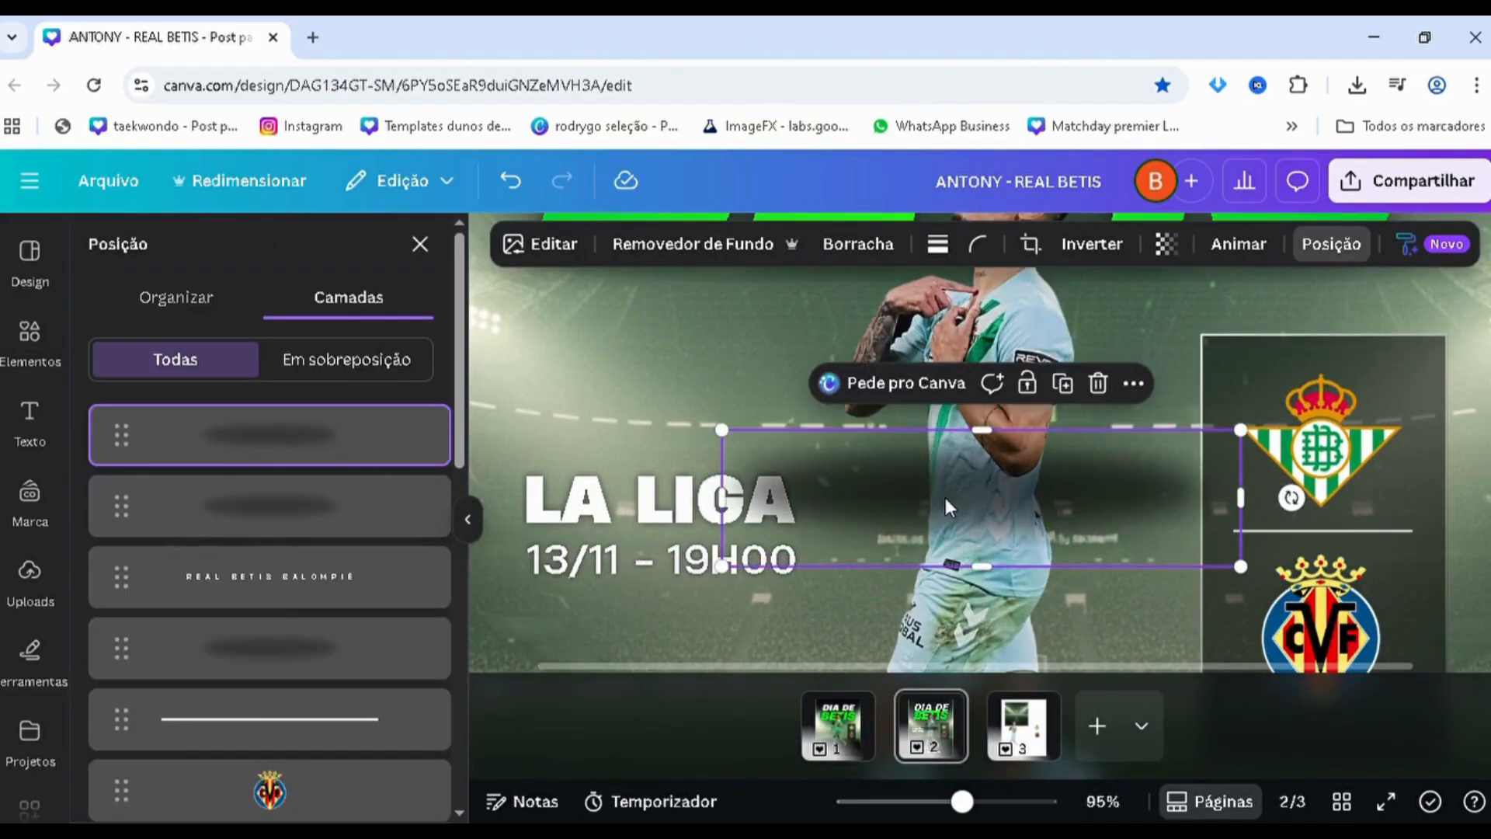
key("ctrl+d")
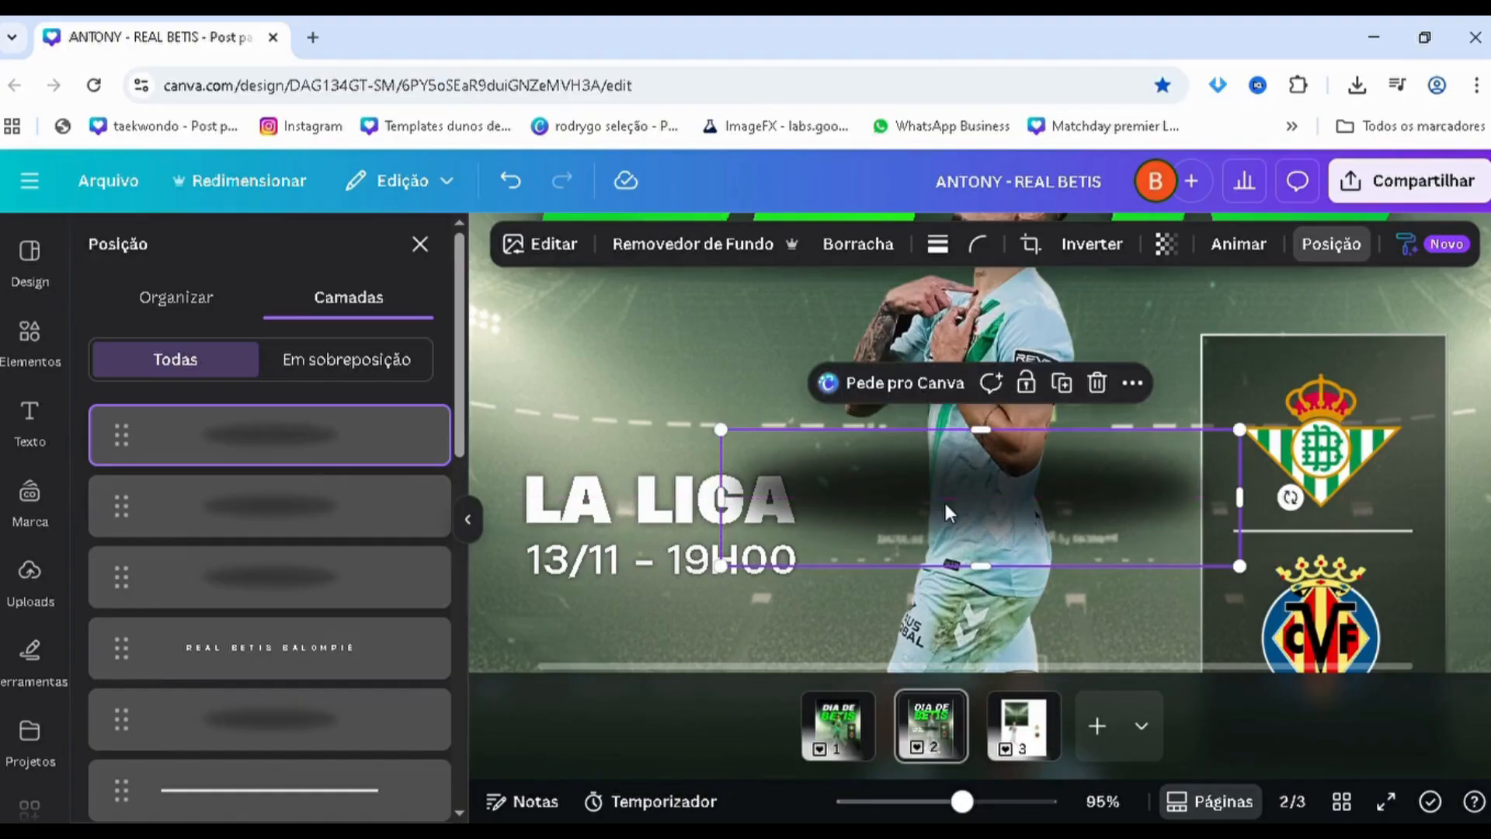
key("ctrl+d")
left_click_drag(959, 515, 953, 515)
key("ctrl+d")
Select all the stacked blurred ellipse layers and group them into one shadow
left_click(314, 528, "shift")
left_click(307, 582, "shift")
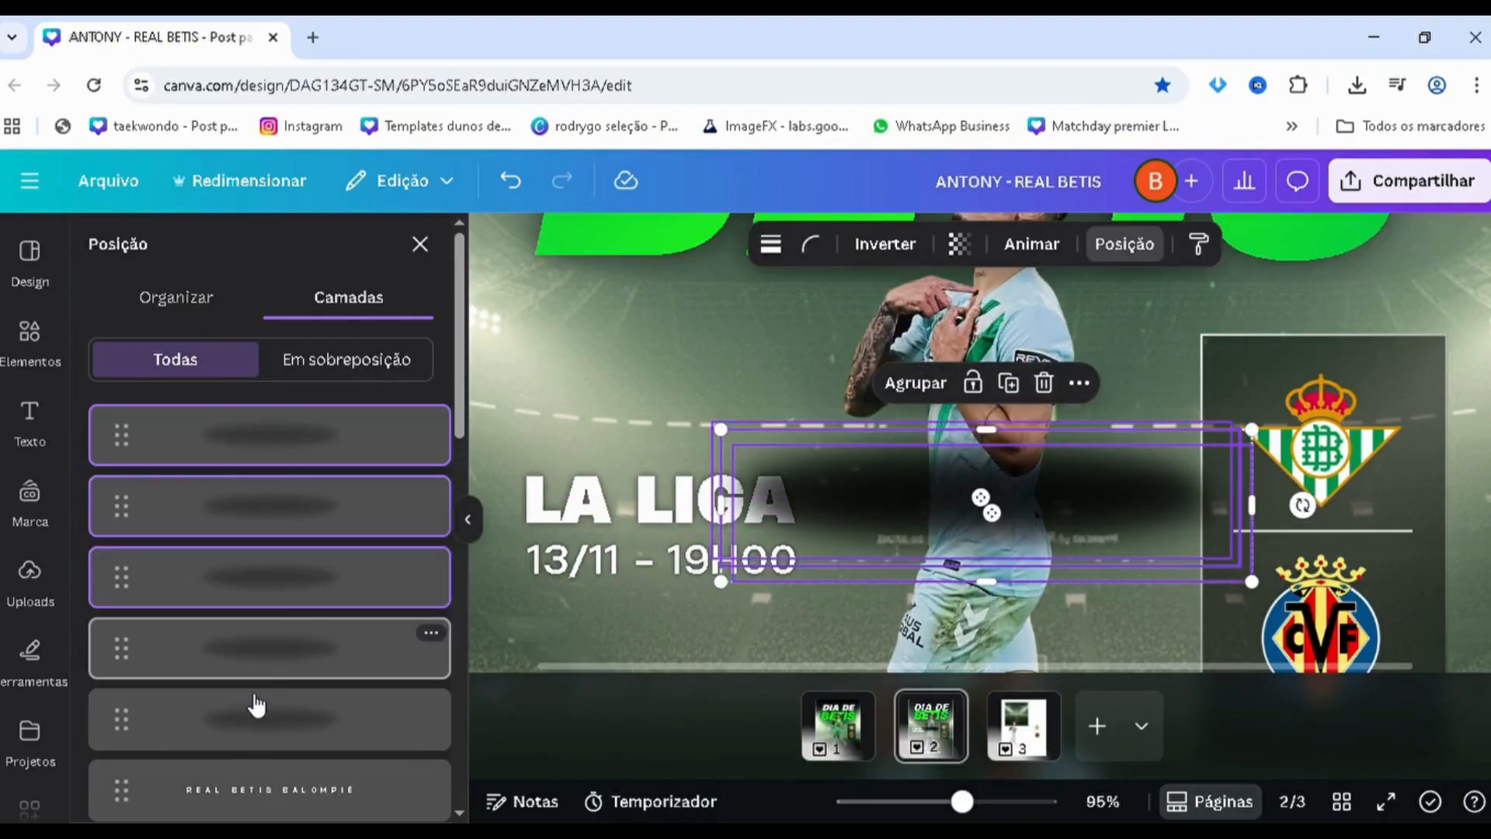
left_click(258, 665, "shift")
left_click(257, 704, "shift")
scroll(259, 702, "down", 2)
left_click(260, 672, "shift")
key("ctrl+g")
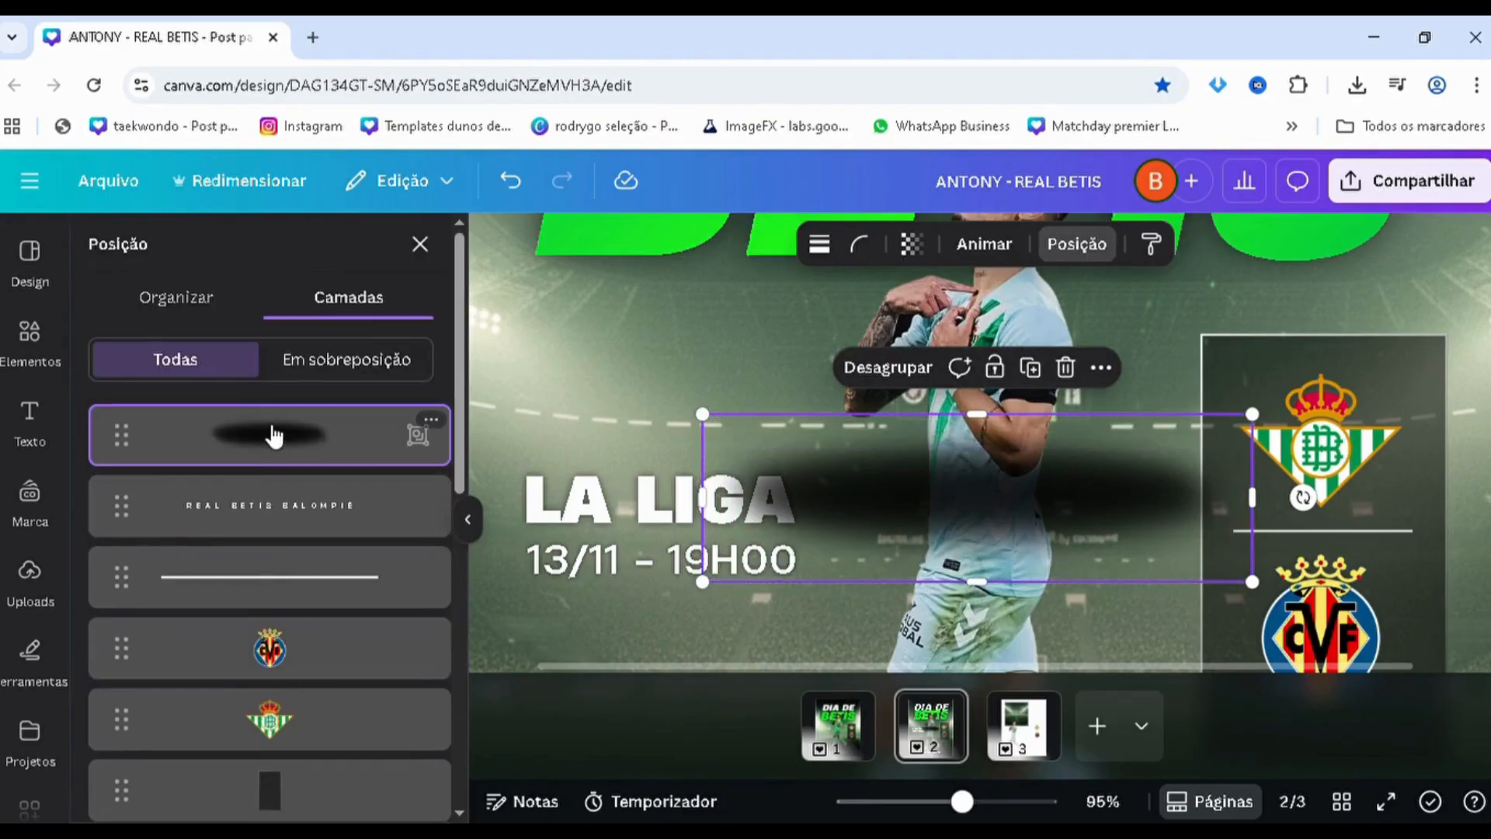
Move the shadow group behind the player layer and place it beneath the player's boots
left_click_drag(273, 436, 365, 369)
left_click_drag(866, 483, 911, 448)
scroll(851, 543, "down", 5)
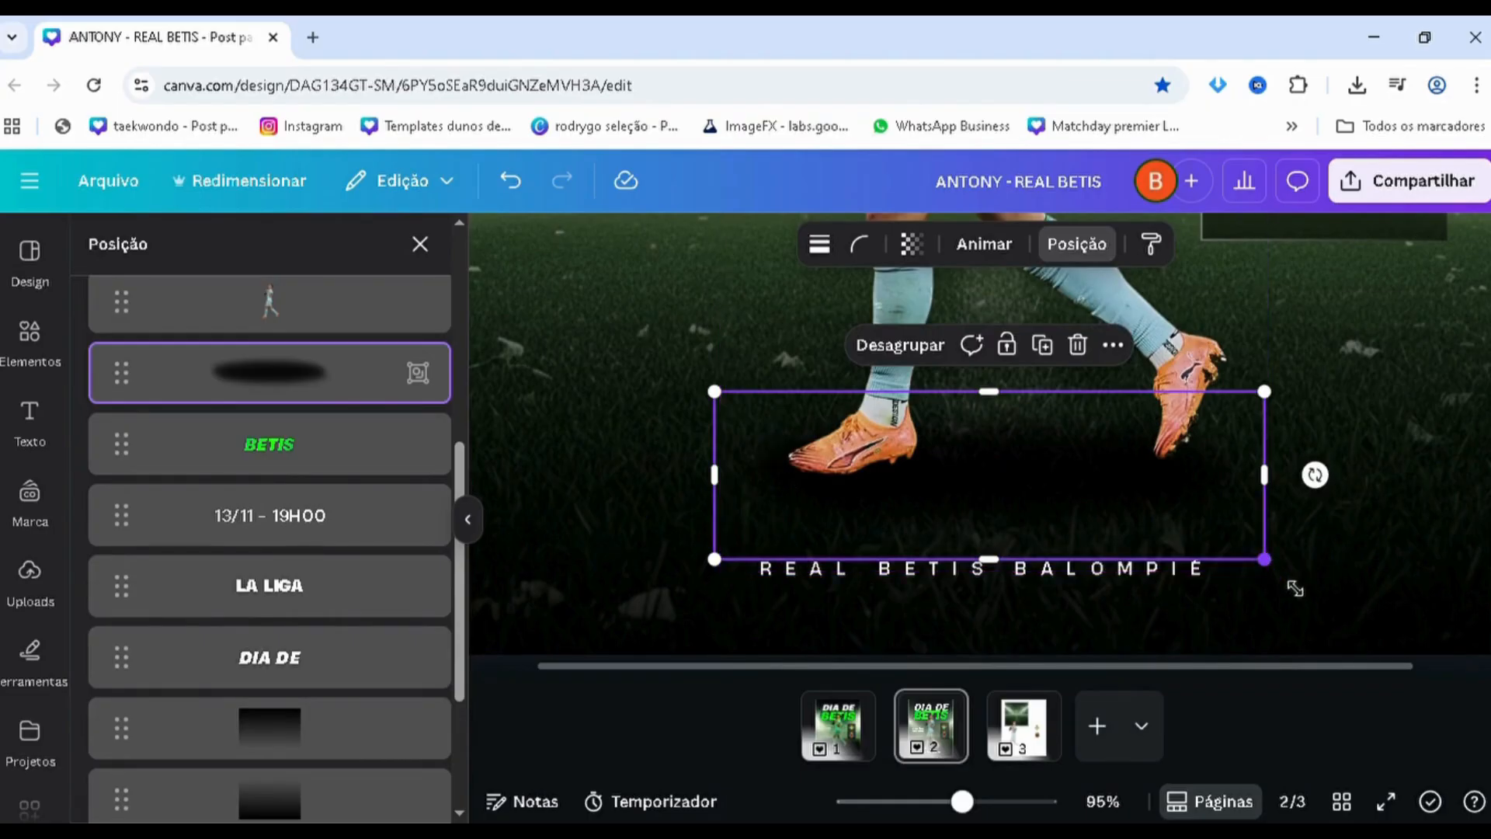
Enlarge the shadow group slightly and set its transparency to 78
left_click_drag(1265, 560, 1287, 566)
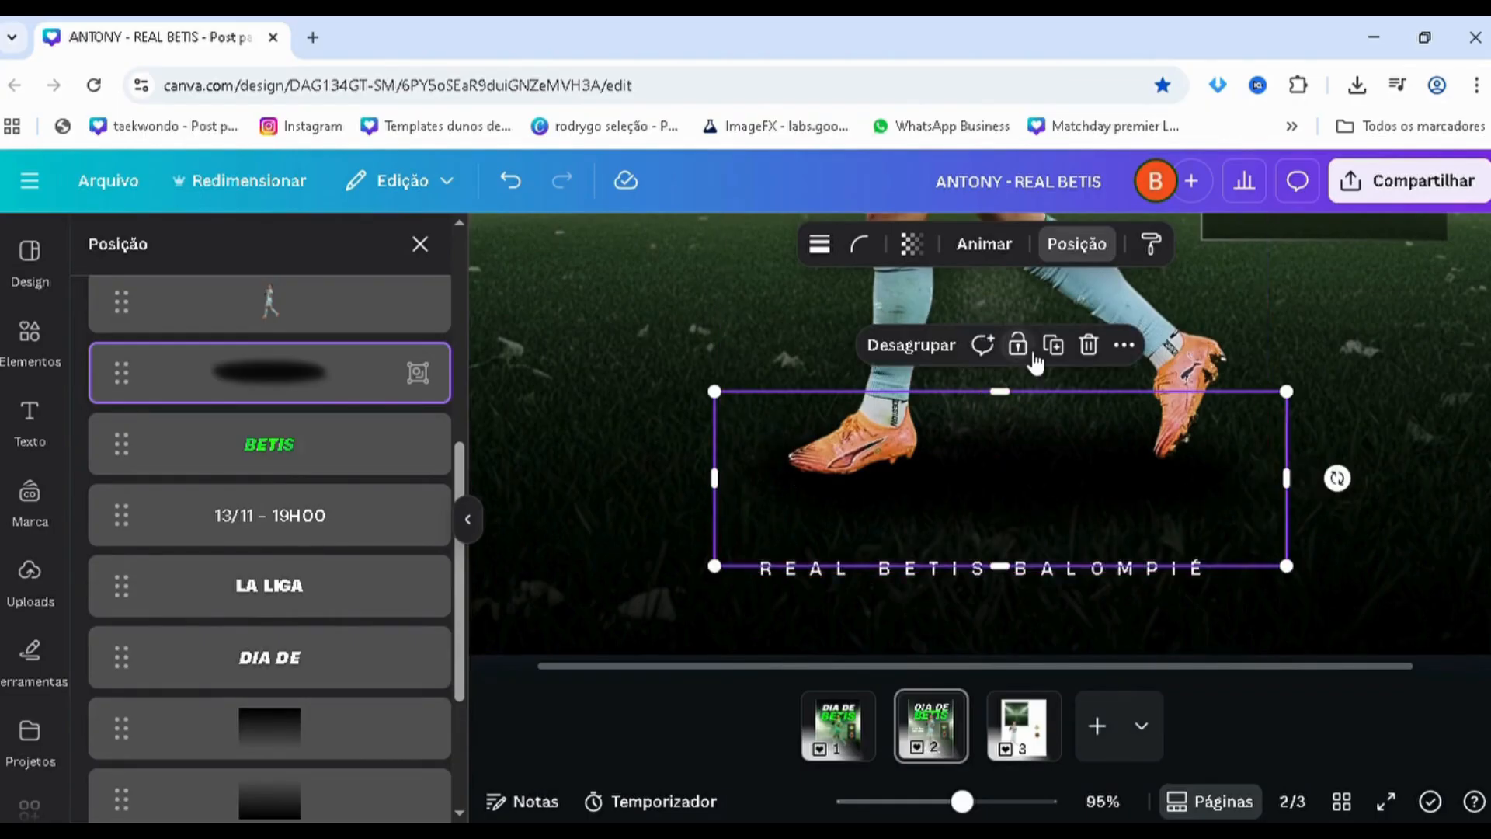
left_click(913, 247)
mouse_move(963, 342)
left_mouse_down()
mouse_move(902, 350)
mouse_move(939, 349)
left_mouse_up()
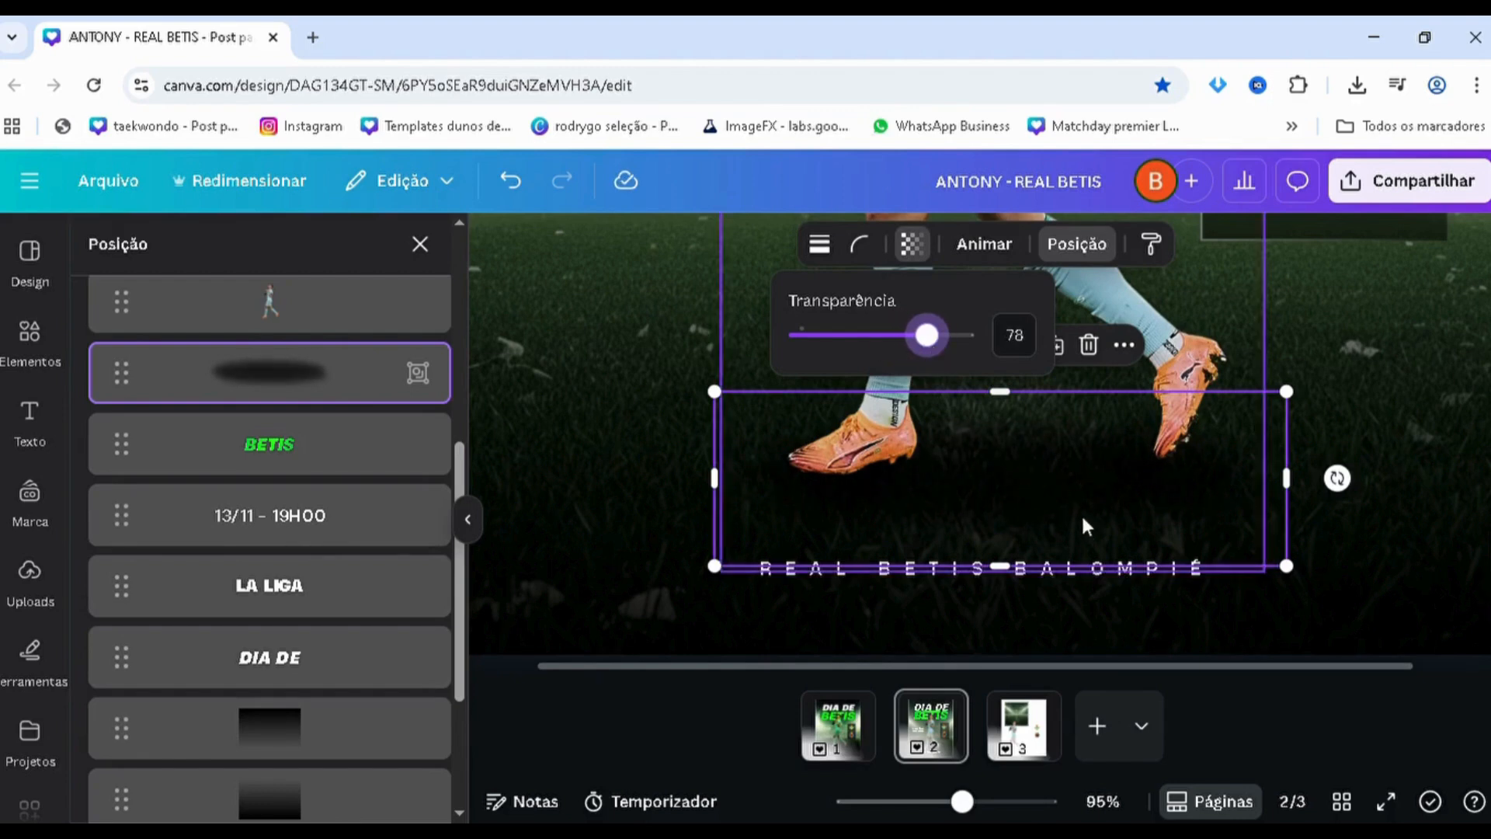
Duplicate the shadow group beneath the player's planted boot, set the copy's transparency to 100, and shrink it
left_click_drag(1029, 508, 893, 446)
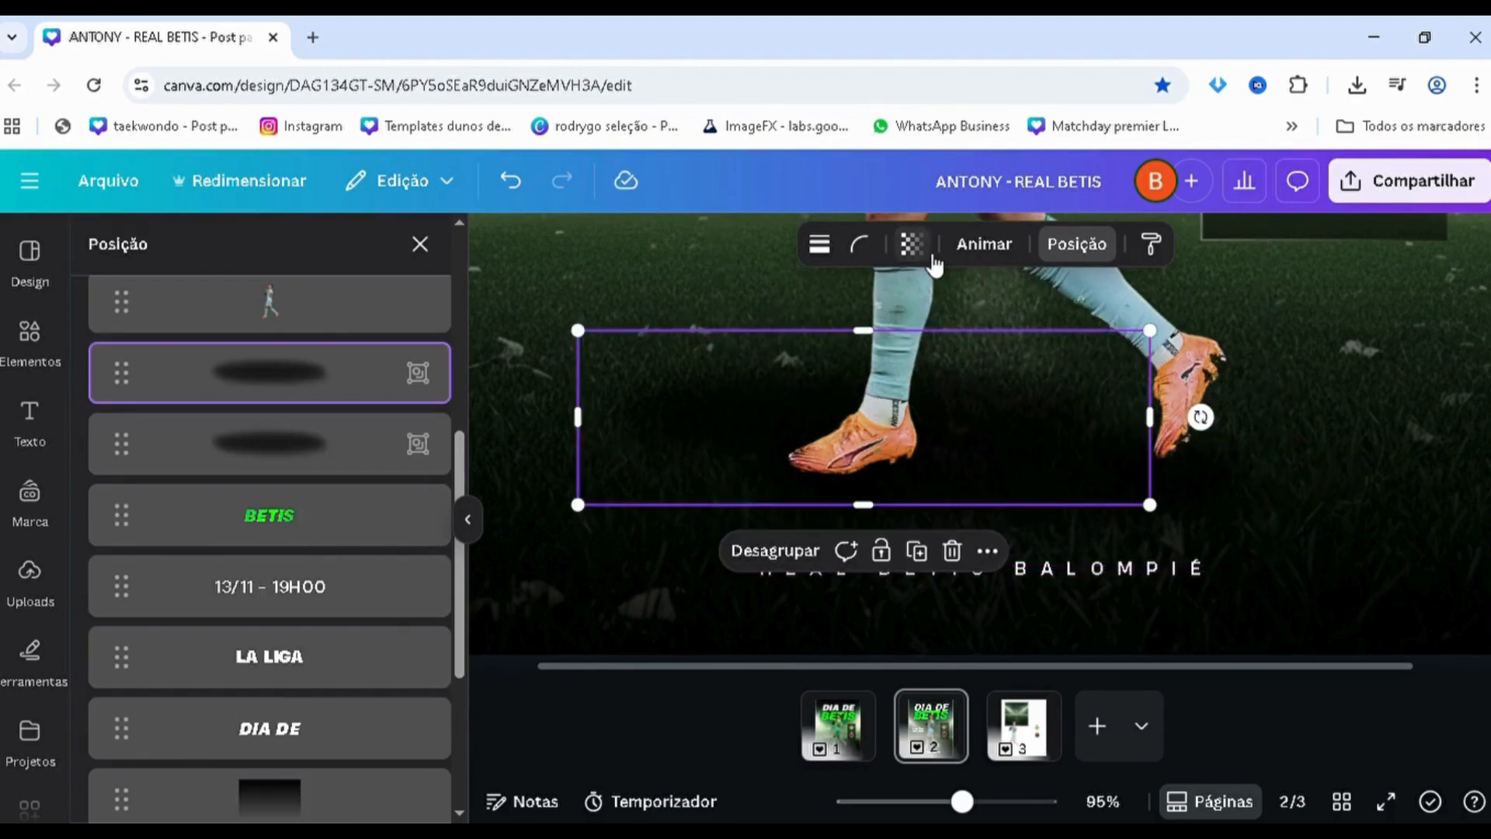
left_click(912, 244)
left_click(964, 335)
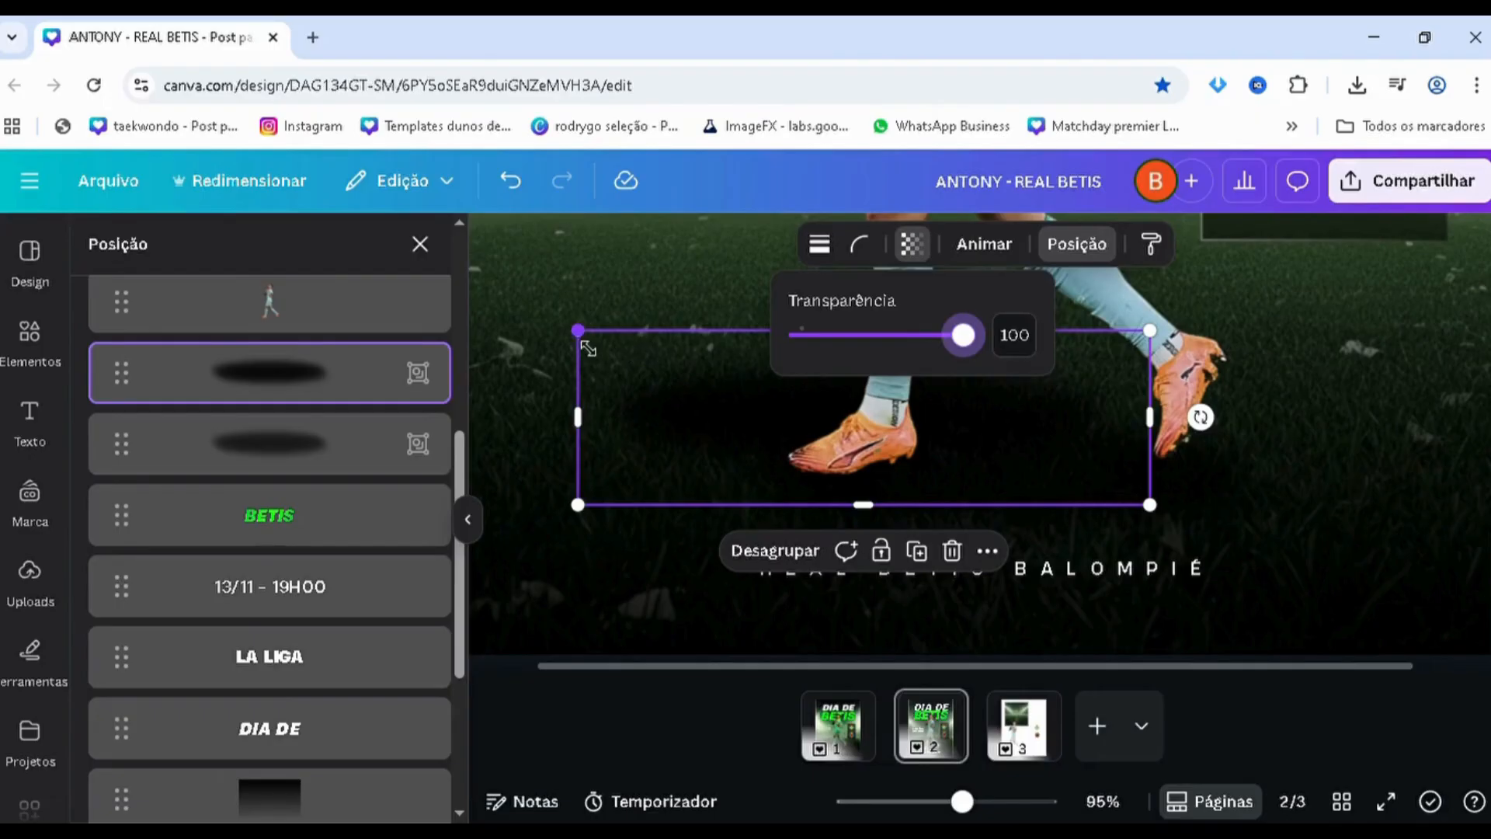
left_click_drag(588, 349, 650, 463)
Copy the small shadow beneath the player's other boot and make that copy slightly smaller
scroll(1009, 467, "up", 3)
scroll(645, 466, "down", 3)
left_click_drag(1123, 473, 1121, 463)
left_click_drag(1288, 503, 1205, 483)
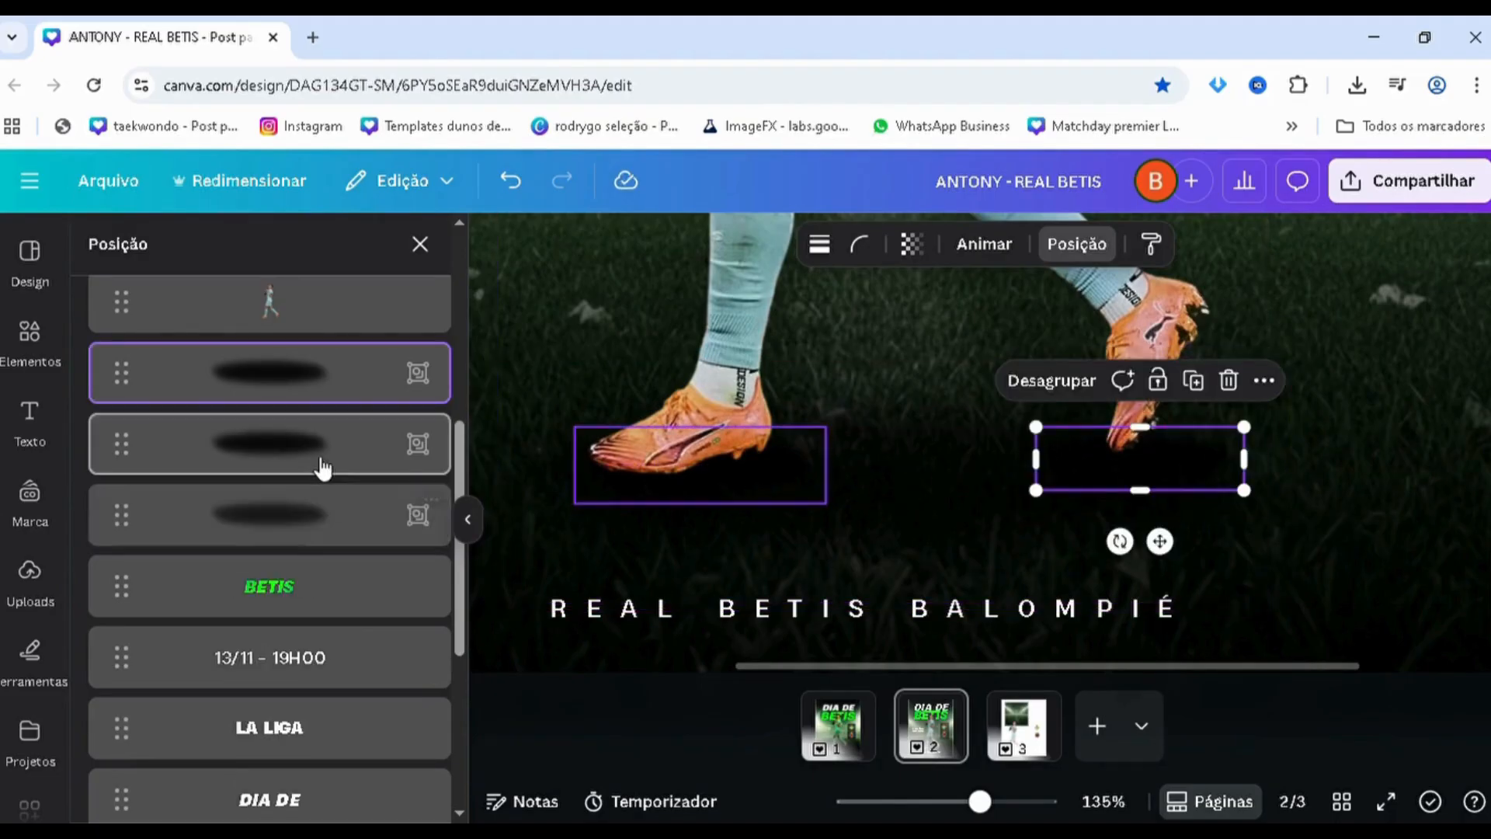
Try other transparency levels on the large shadow beneath both boots and settle on 78
left_click(301, 531)
left_click(918, 252)
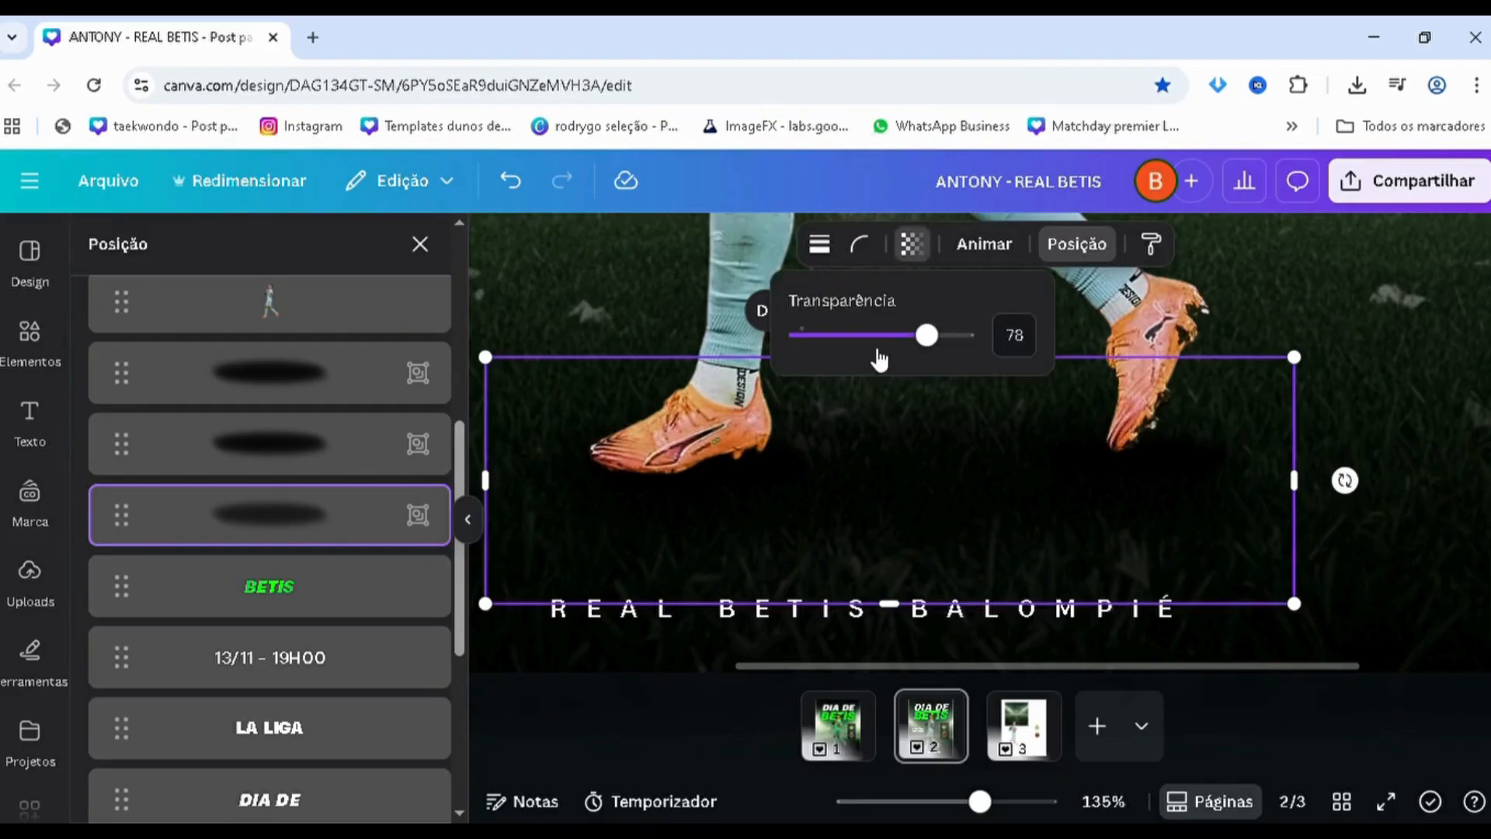
left_click_drag(879, 360, 943, 358)
scroll(833, 440, "down", 5)
scroll(832, 440, "down", 4)
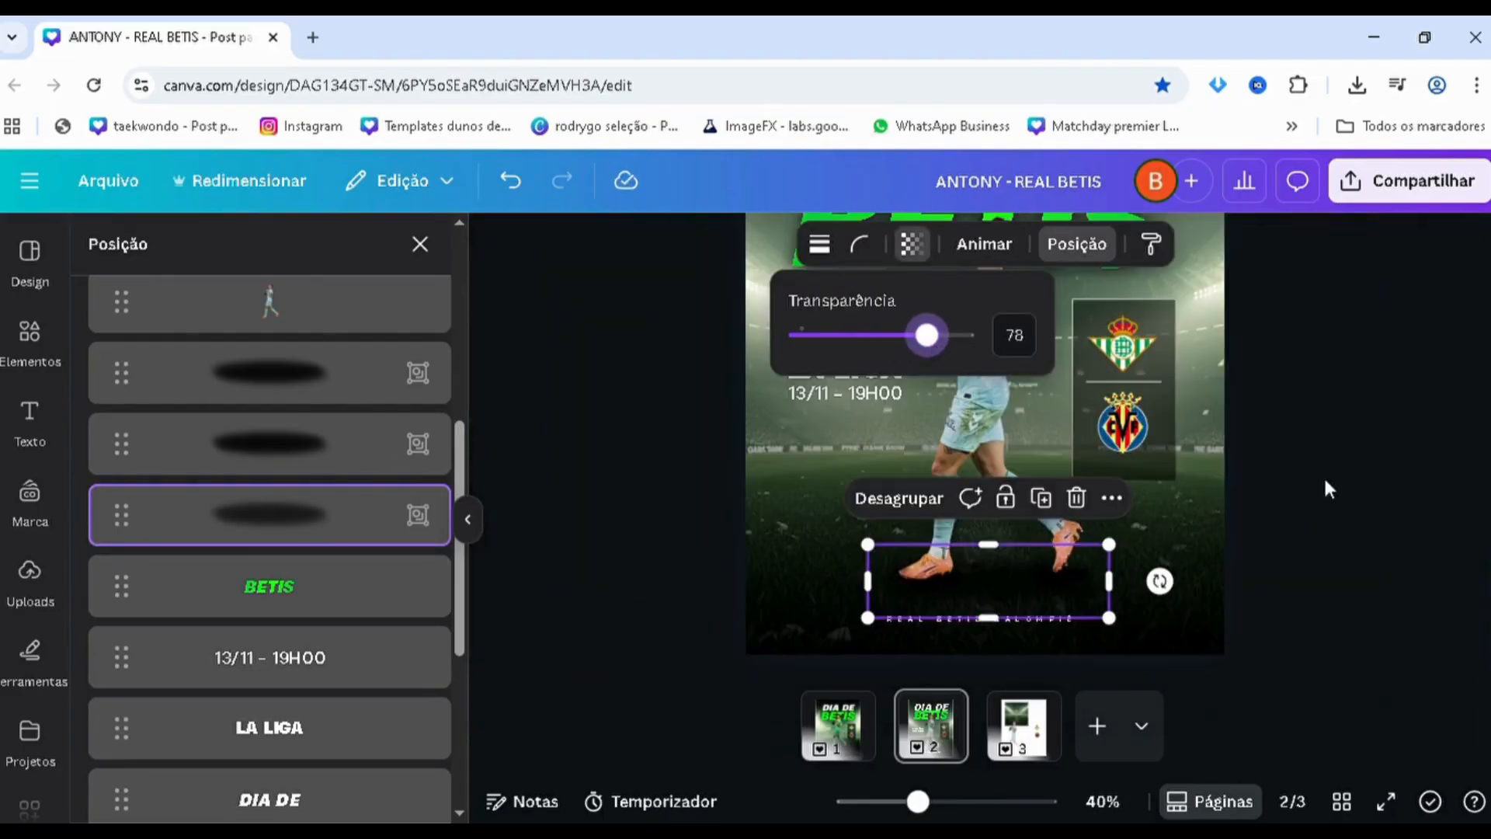
left_click(1351, 480)
scroll(1344, 478, "down", 2)
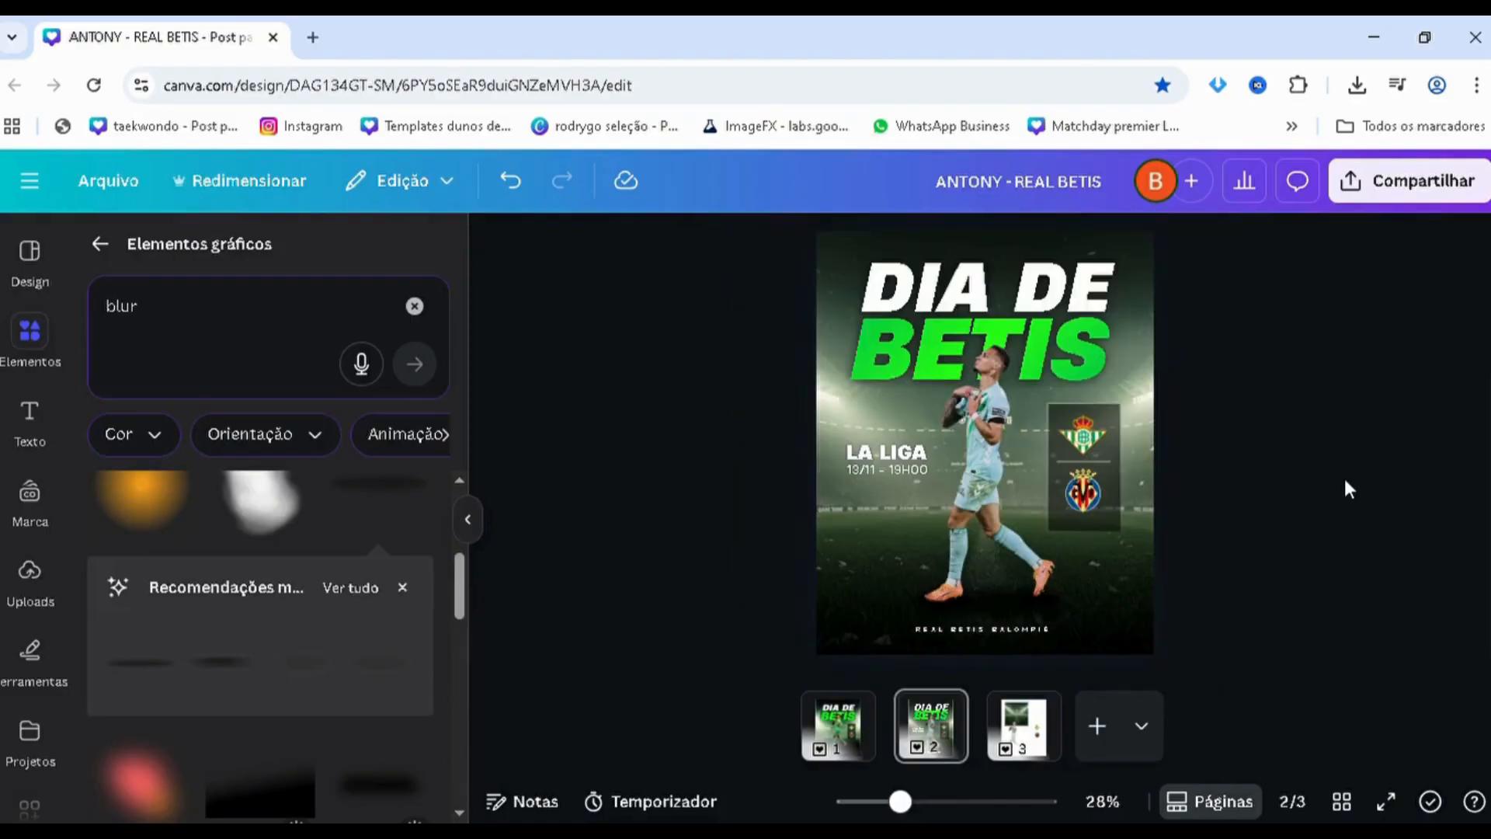
scroll(1336, 480, "down", 1)
scroll(952, 501, "up", 1)
scroll(952, 502, "up", 1)
scroll(666, 396, "down", 2)
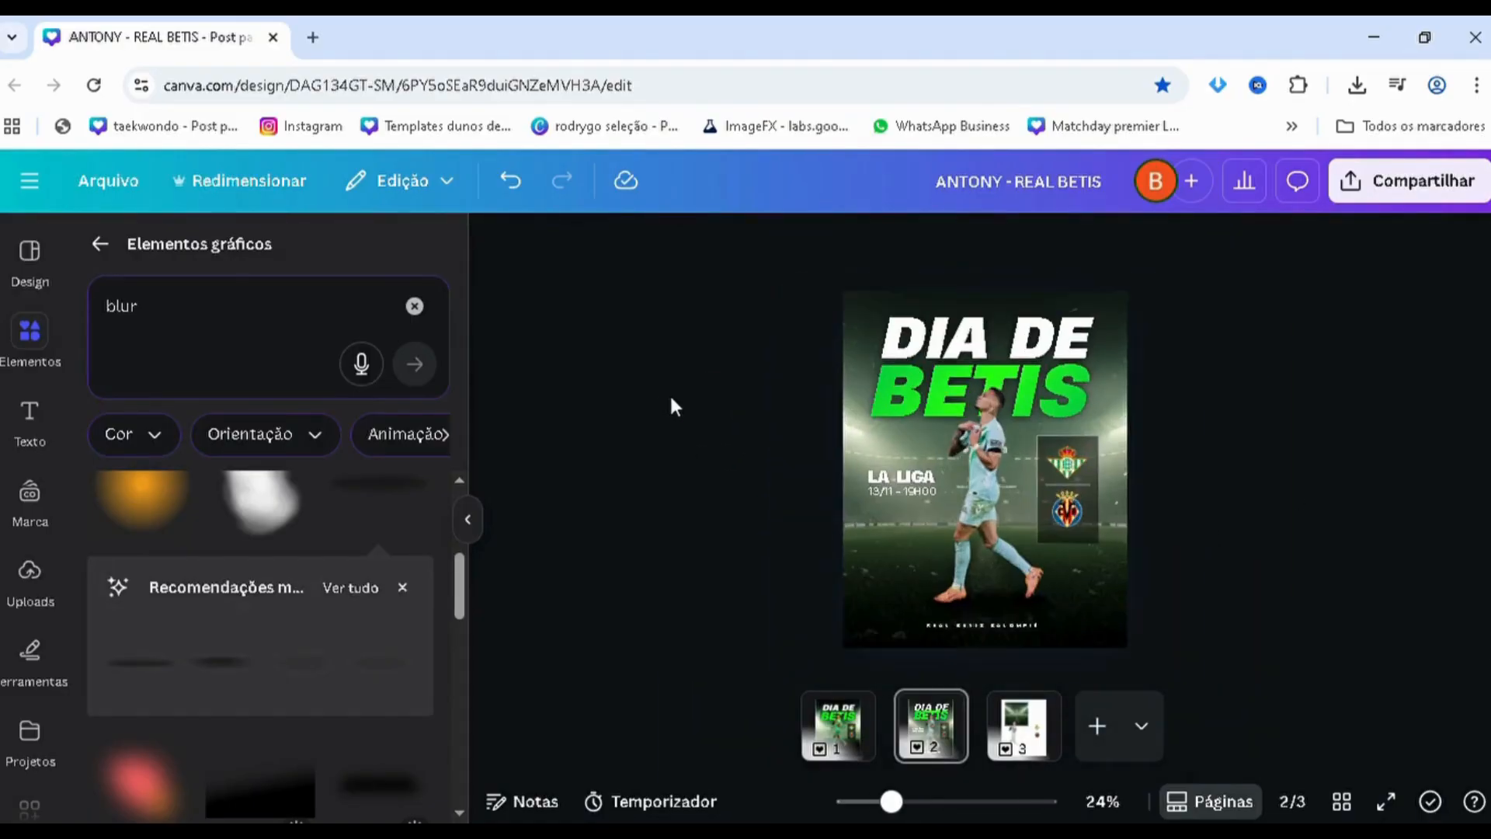
scroll(985, 480, "up", 2)
Search the graphic elements for "lens flare" and add the soft white flare with a bright centre to the poster
left_click(984, 481)
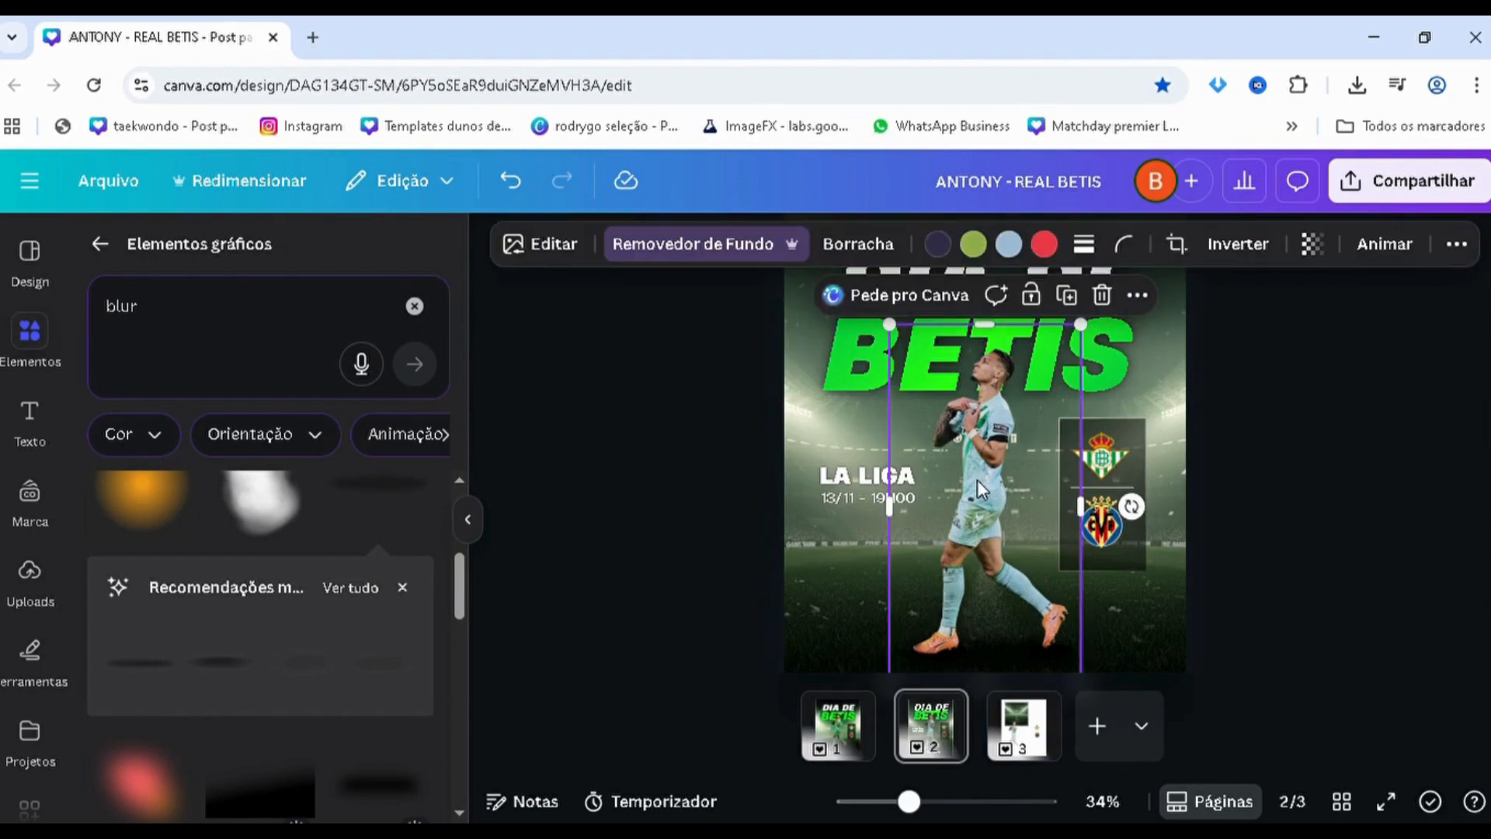
left_click(198, 329)
type("lens flare")
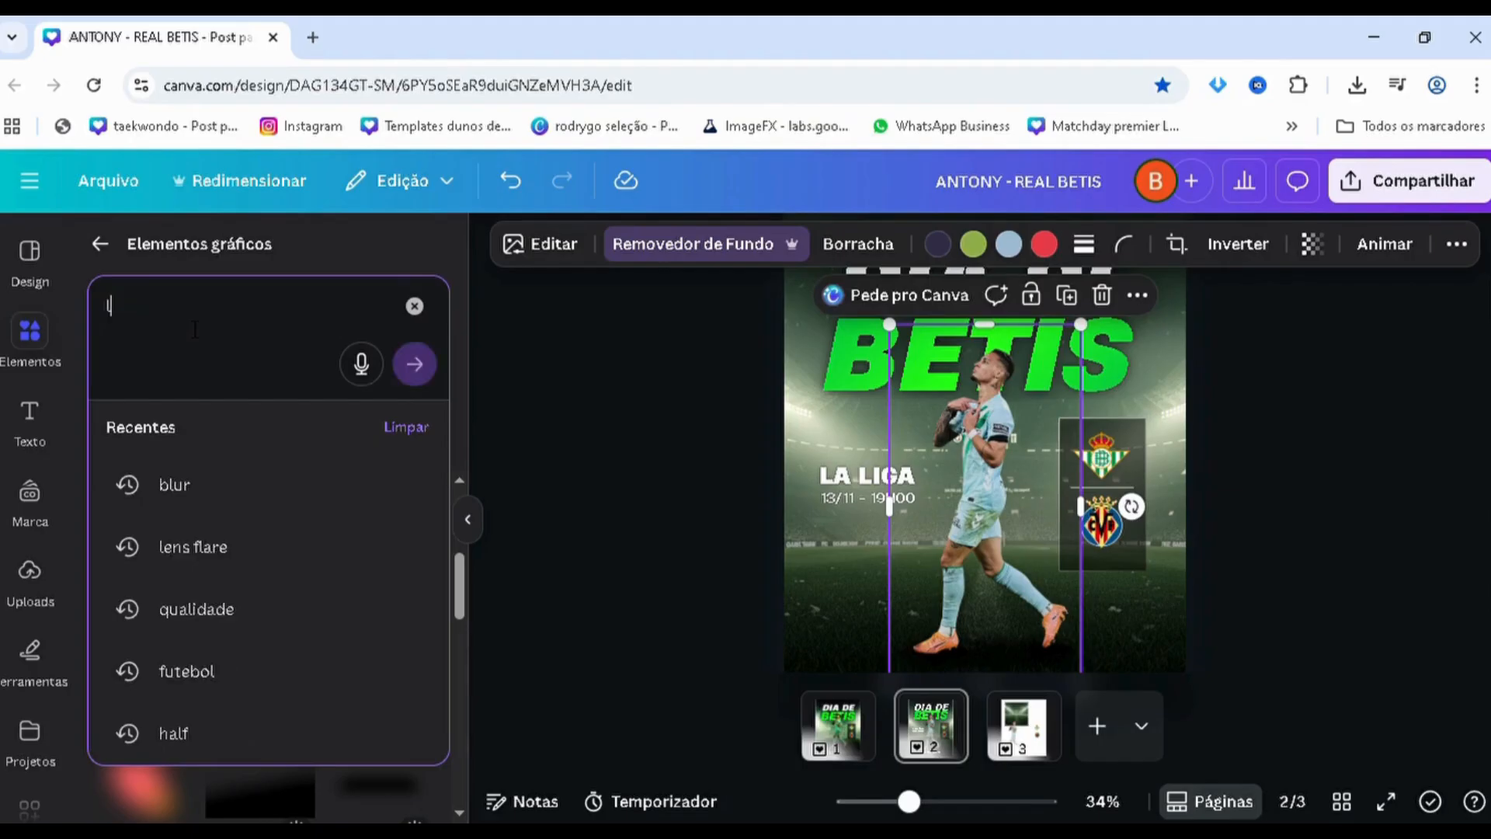
key("Return")
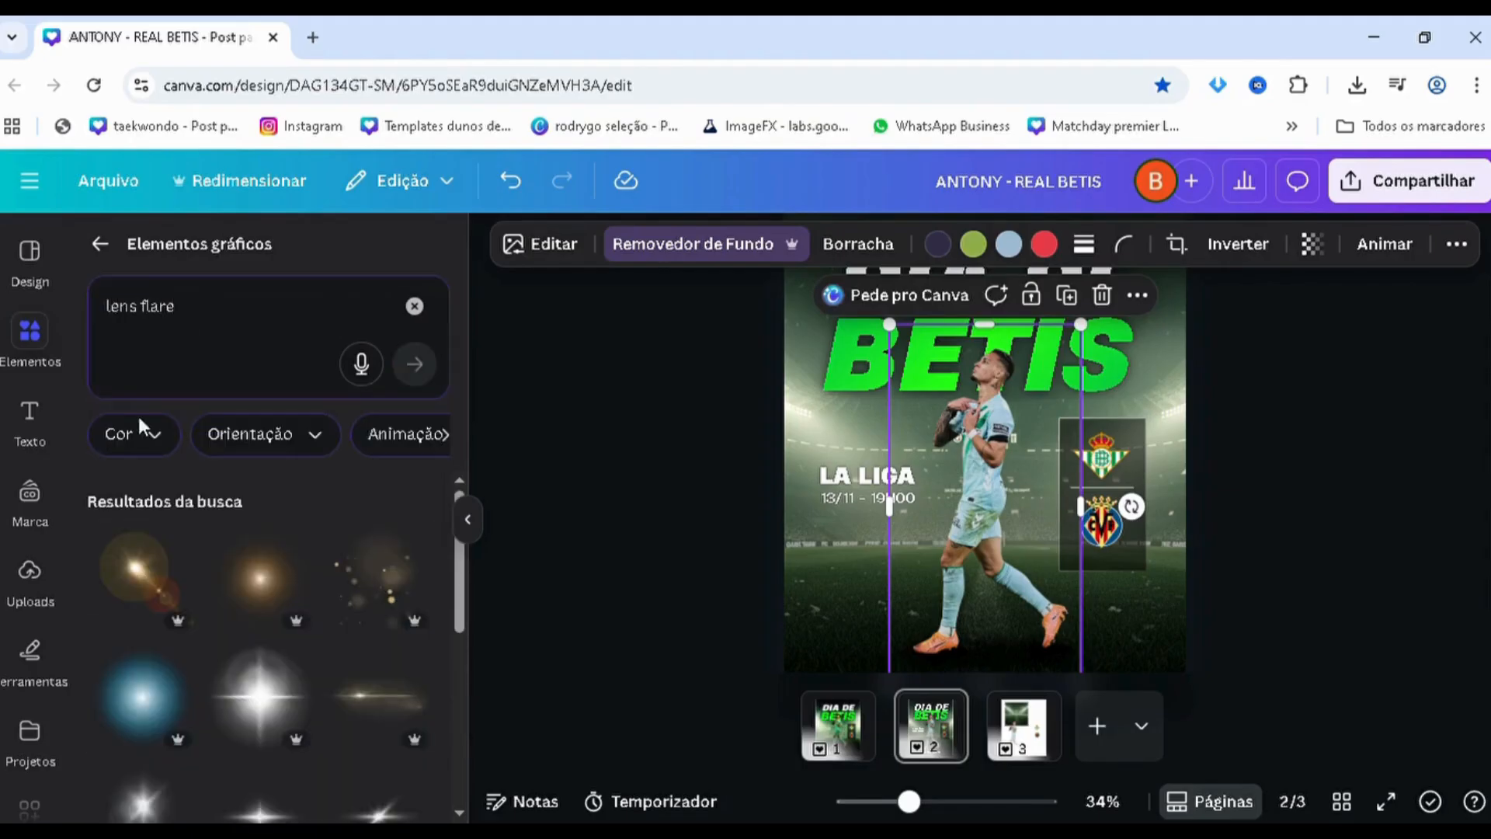
scroll(171, 587, "down", 5)
left_click(155, 592)
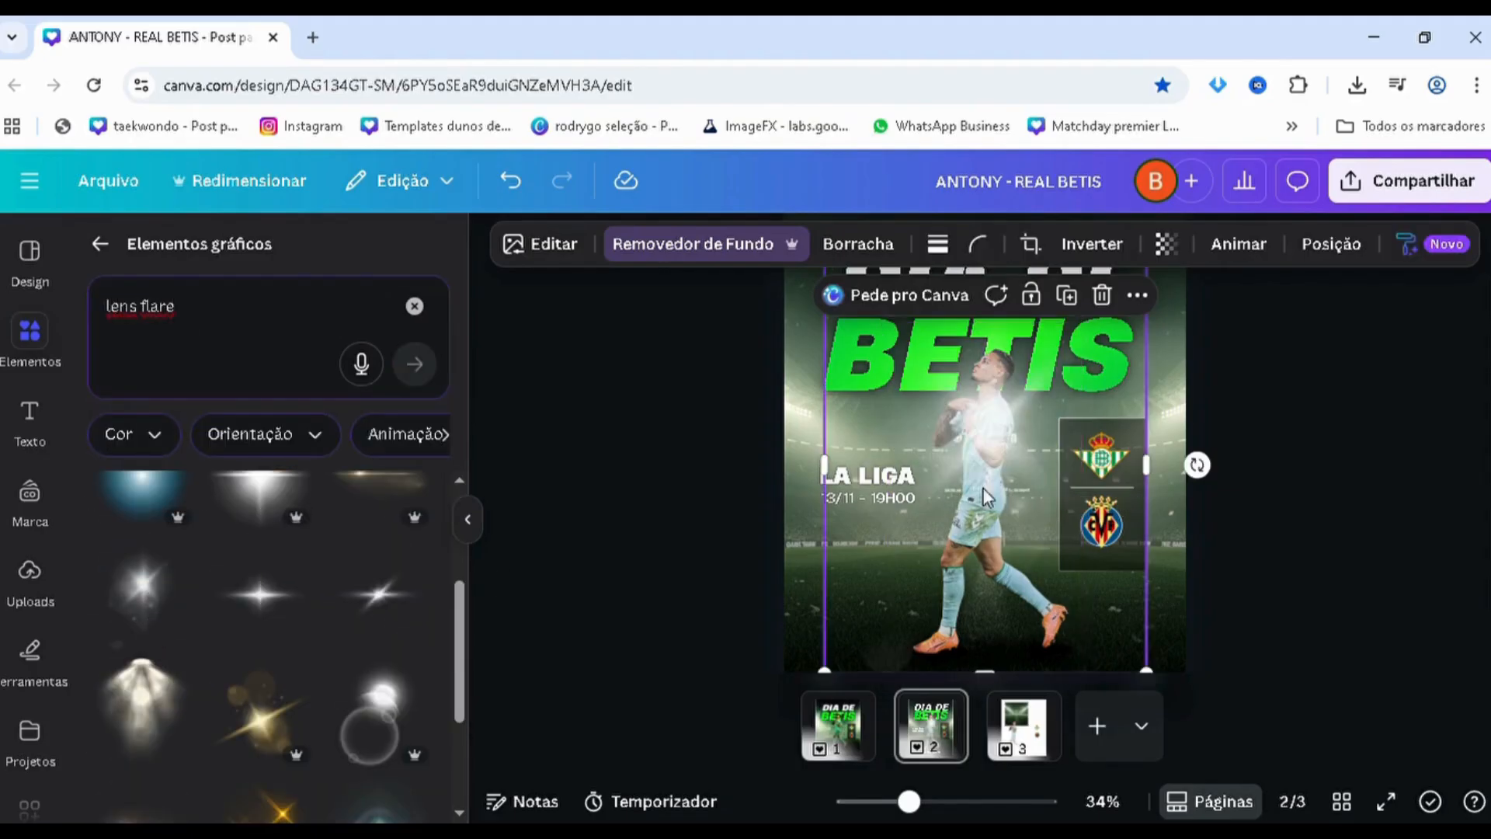
Shift the lens flare to the poster's right edge with a slight tilt and place a tilted copy at the left edge
left_click_drag(989, 497, 1141, 483)
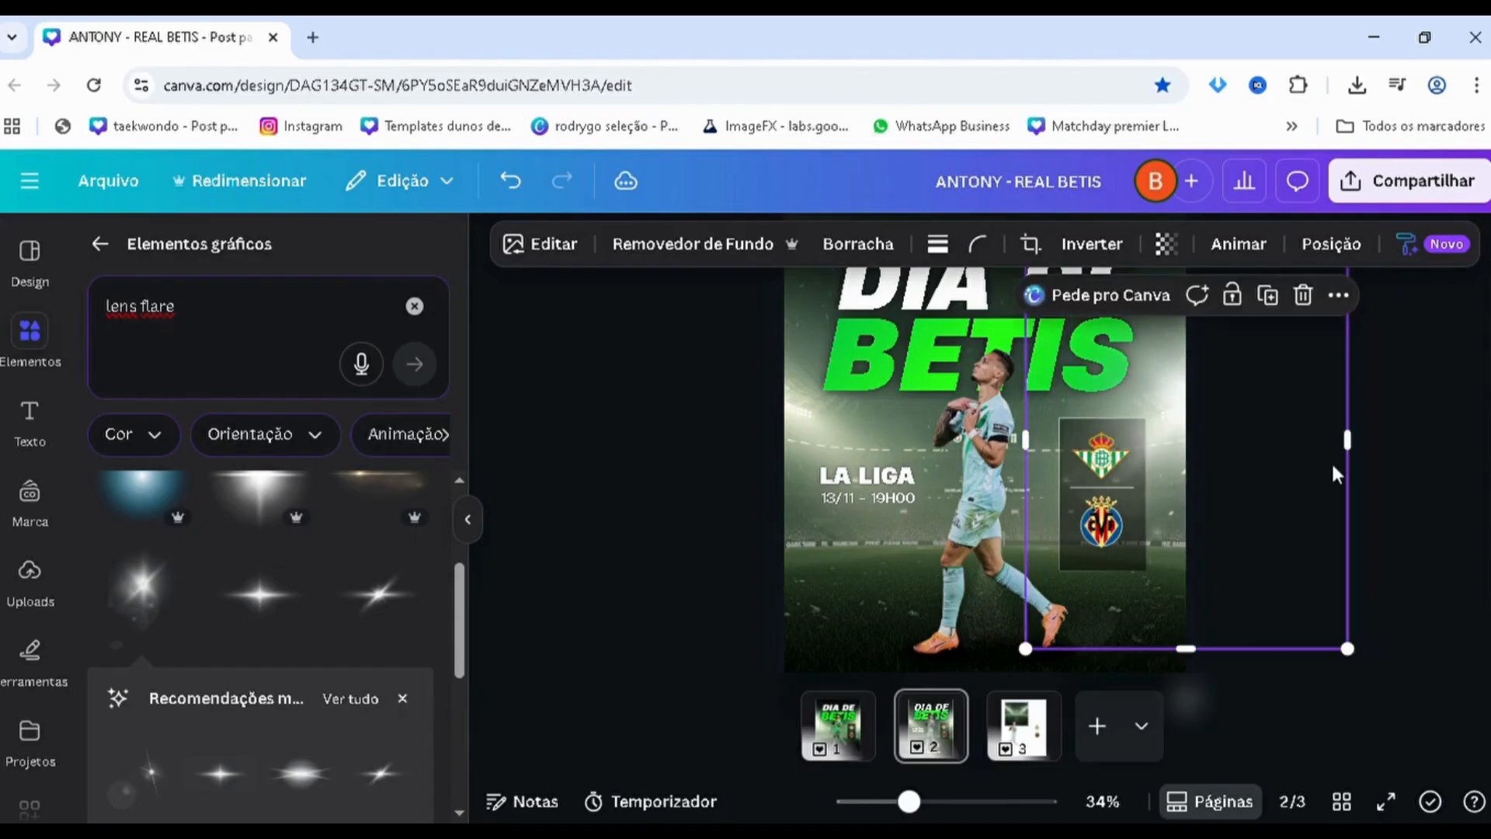
scroll(1277, 489, "down", 3)
left_click_drag(1010, 580, 996, 595)
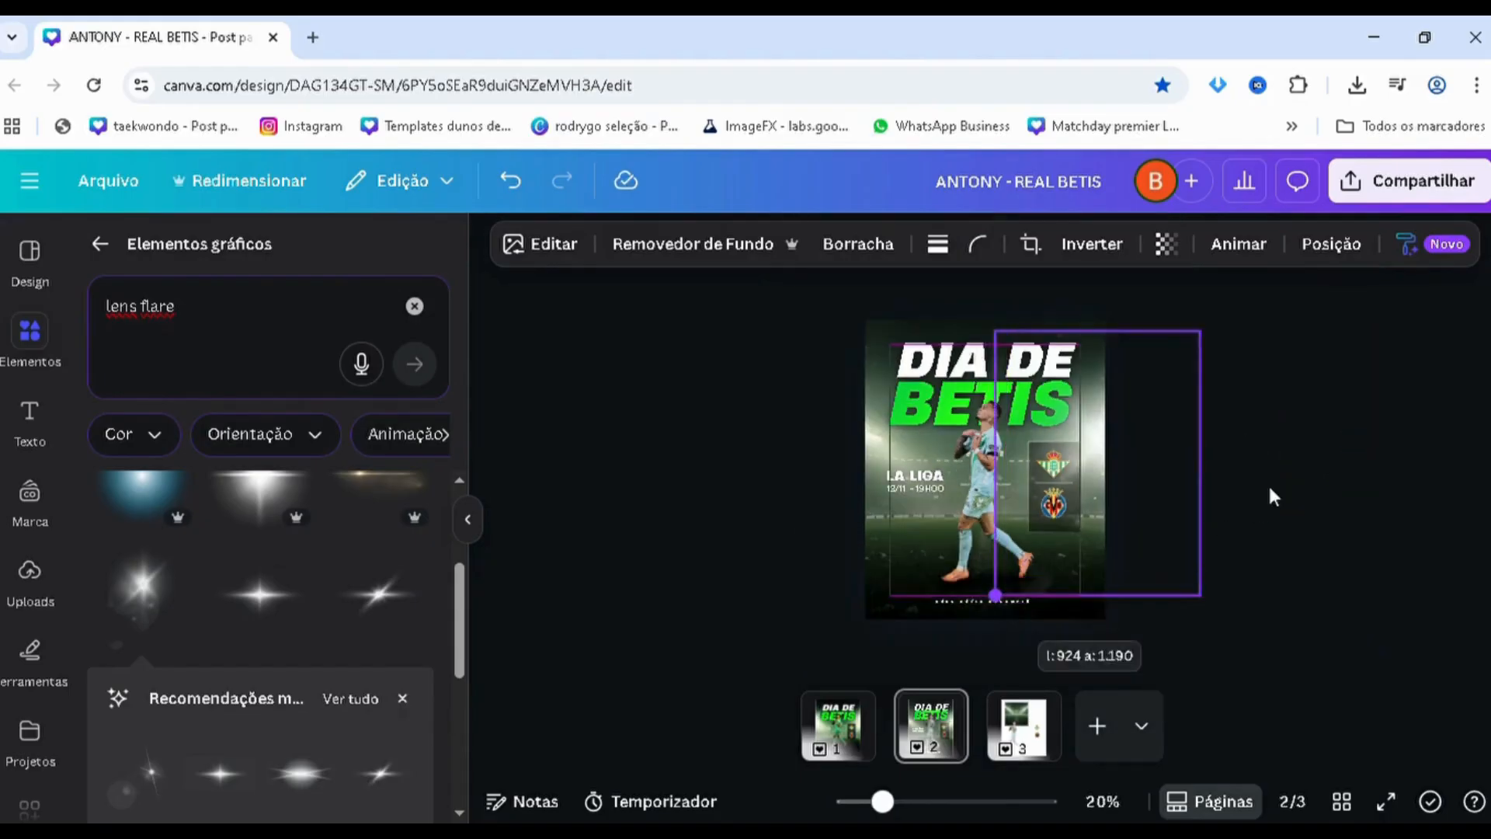
left_click_drag(1250, 463, 1285, 455)
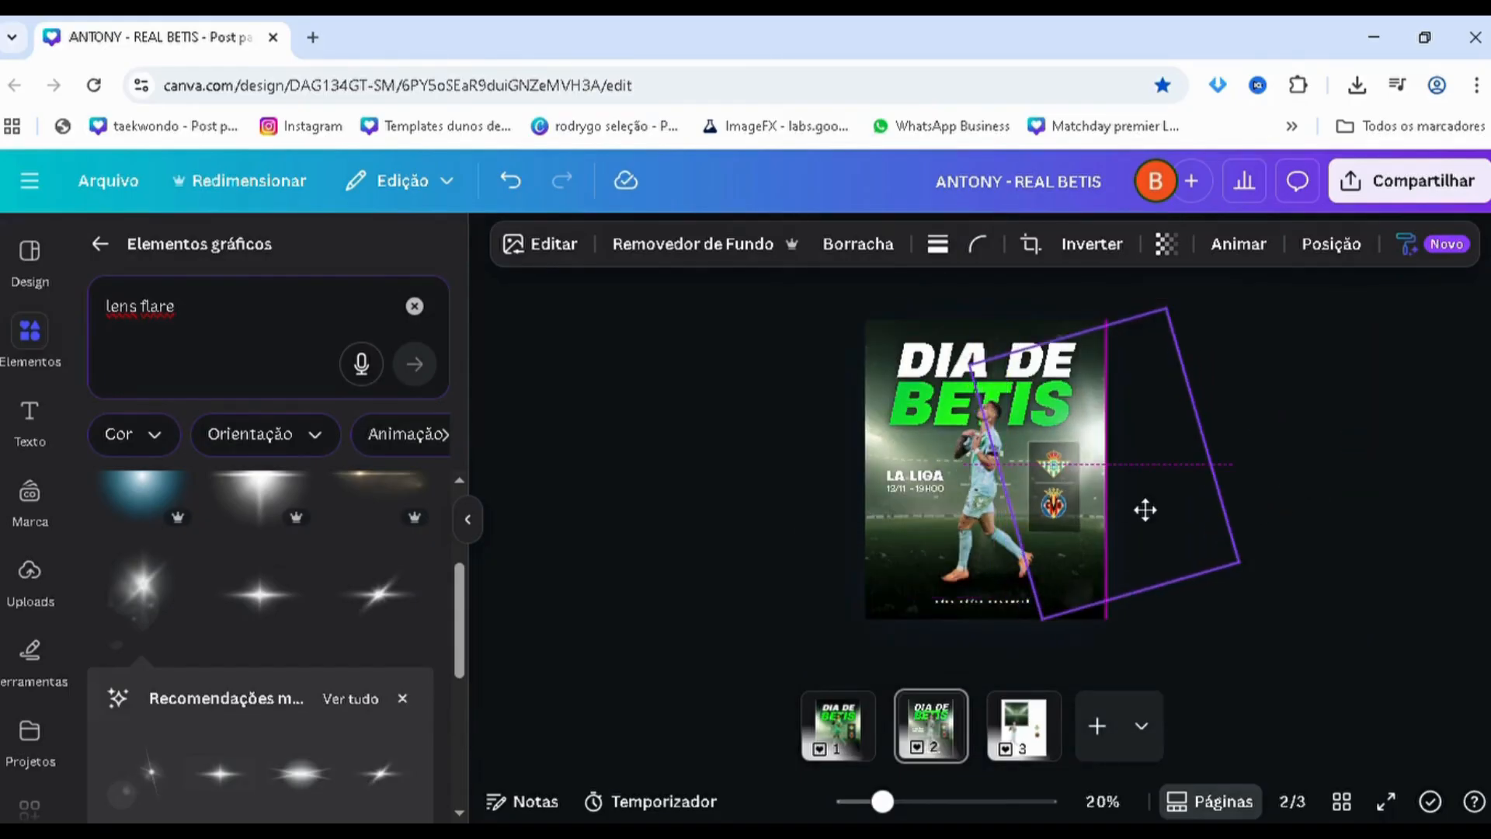
left_click_drag(1145, 506, 878, 497)
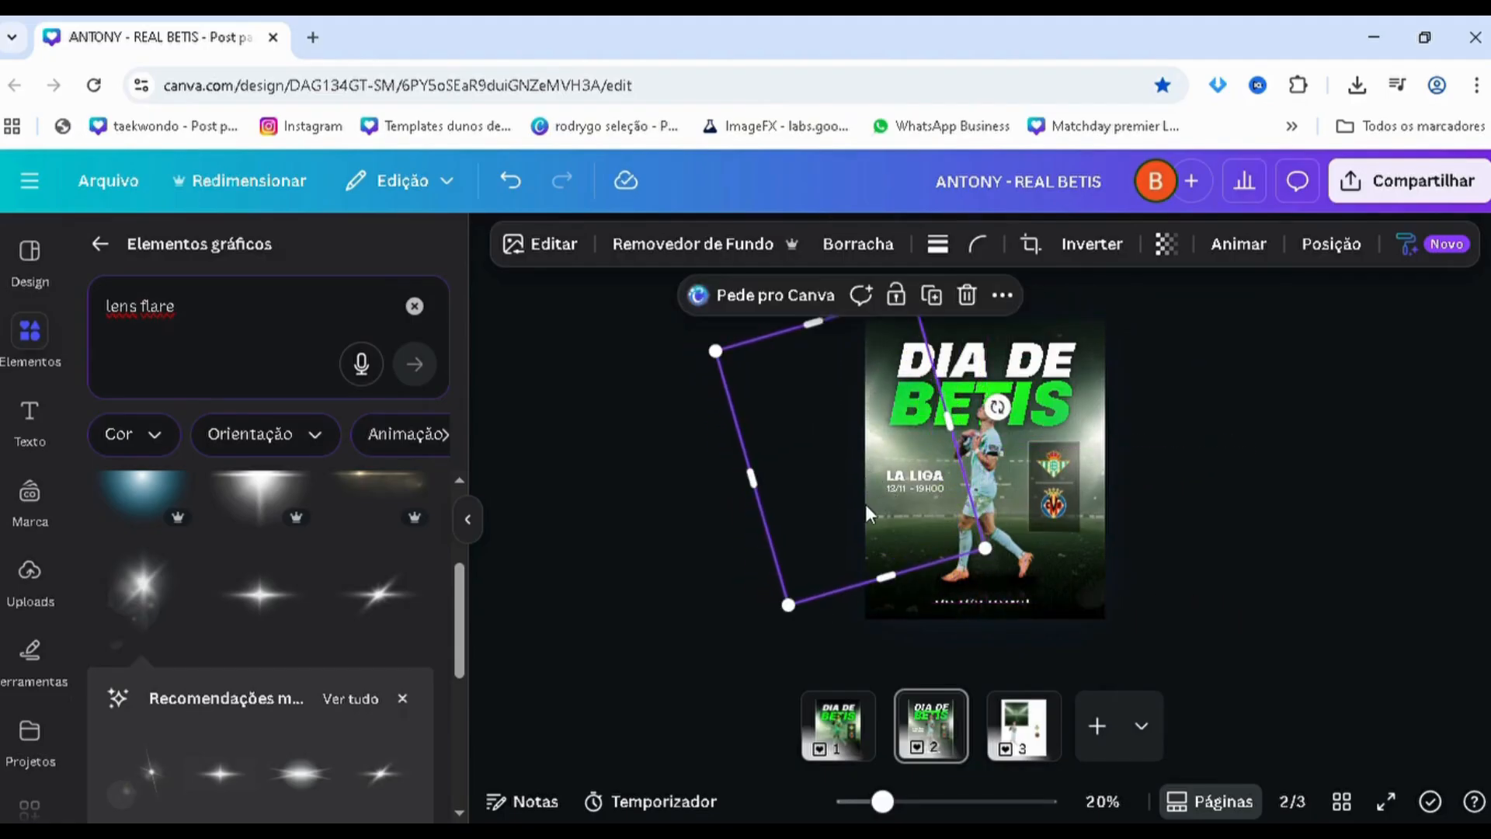
Move both lens flares directly below the "DIA DE" headline in the layer order
key("alt")
key("alt+1")
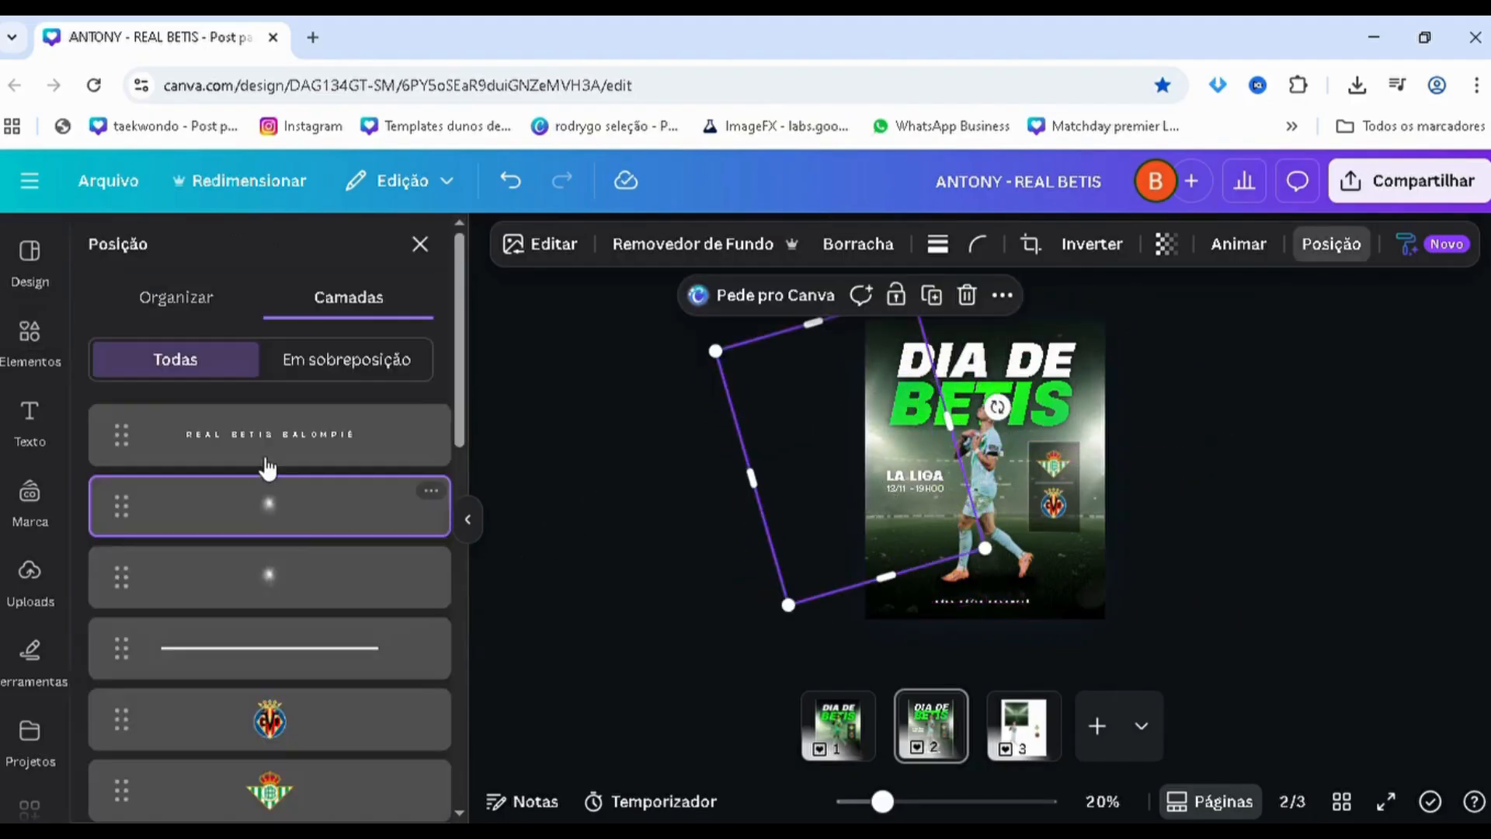
left_click(285, 571, "shift")
left_click_drag(272, 548, 1390, 567)
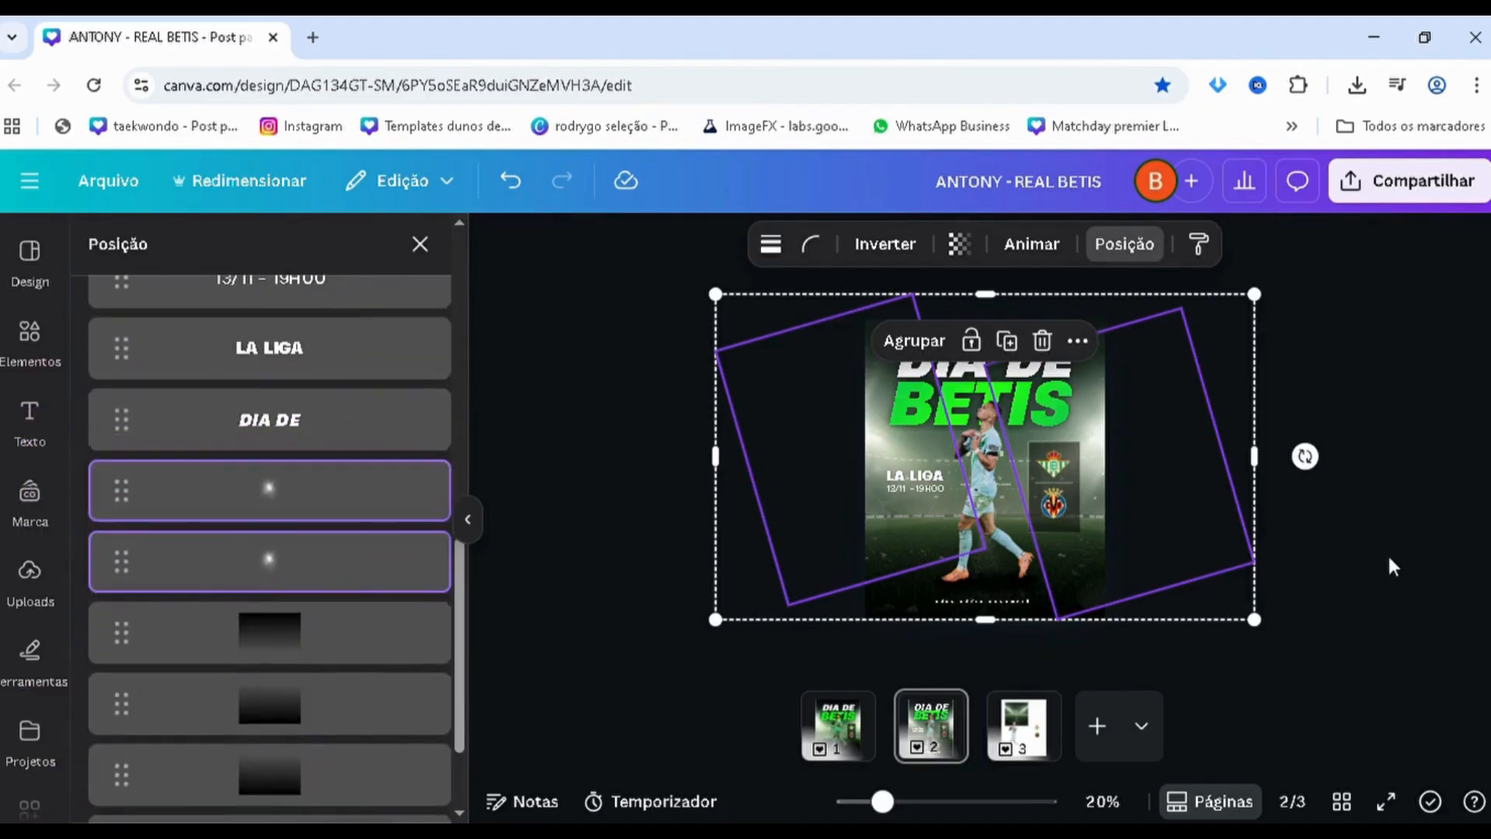
left_click(1392, 553)
scroll(1392, 546, "up", 3)
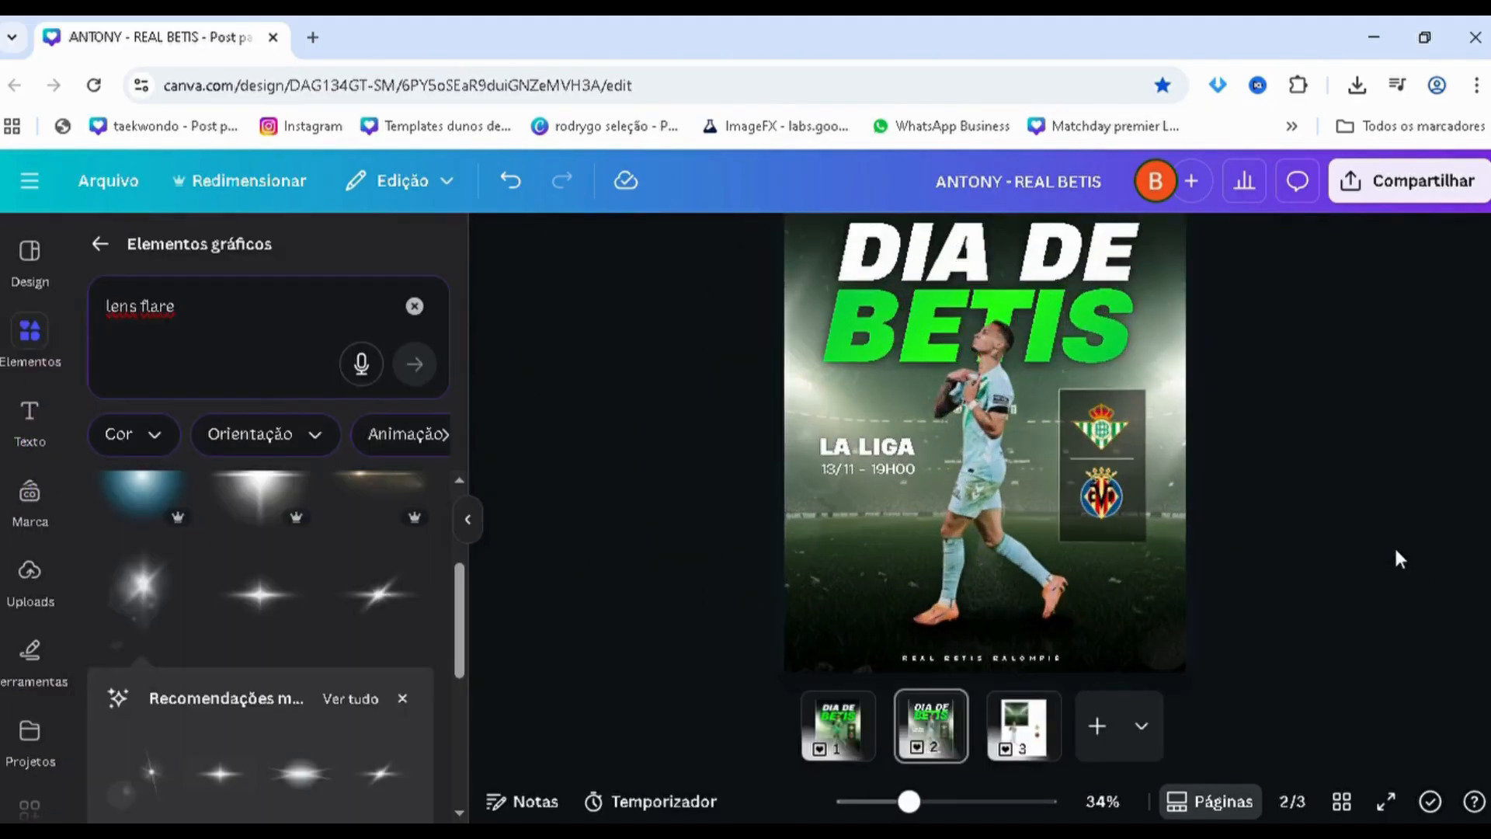
Compare with the page 1 poster, then duplicate the player cutout on page 2 and align the copy exactly over the original
left_click(854, 741)
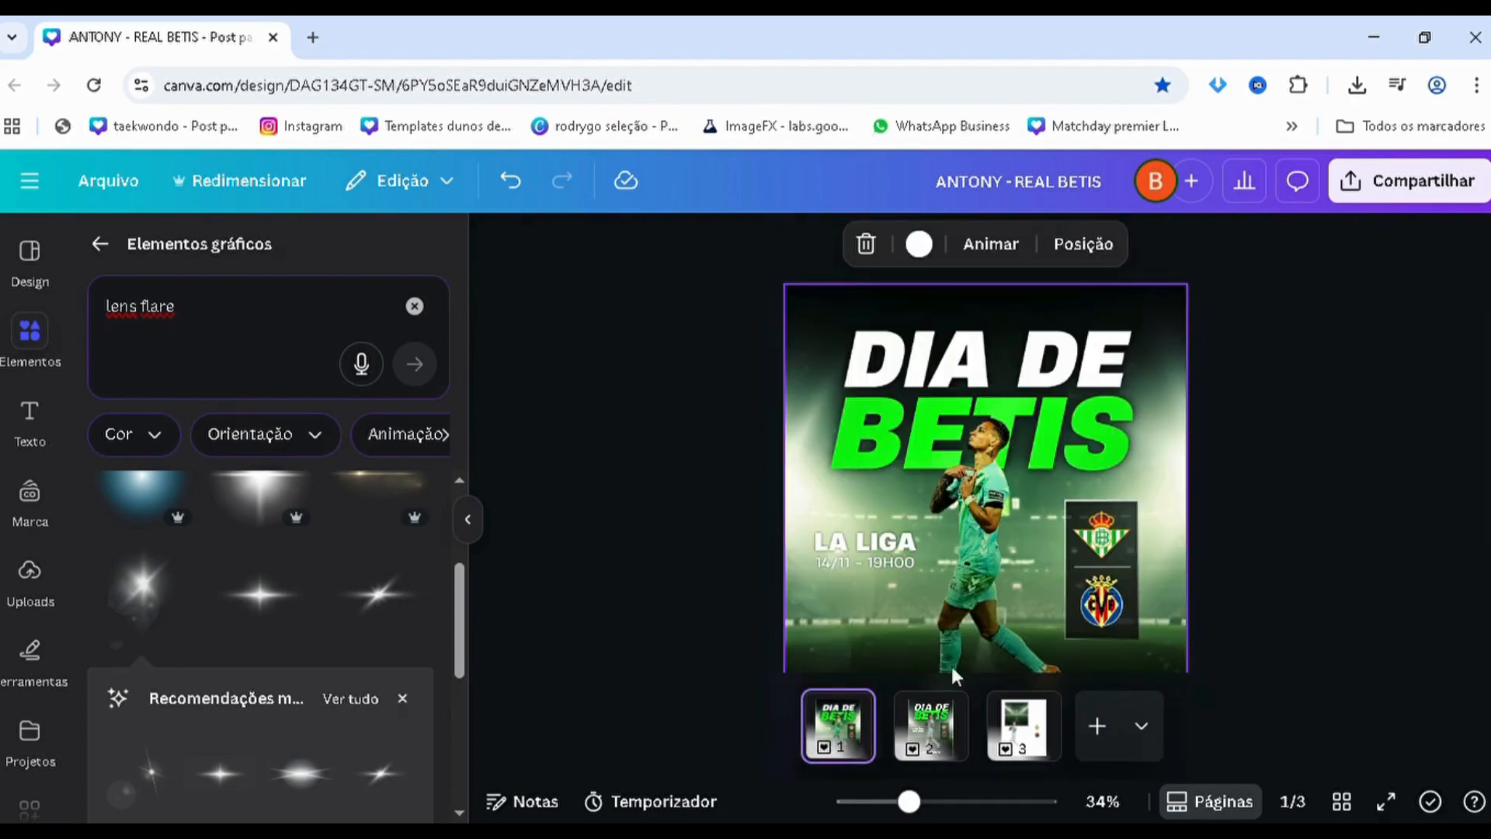
left_click(936, 757)
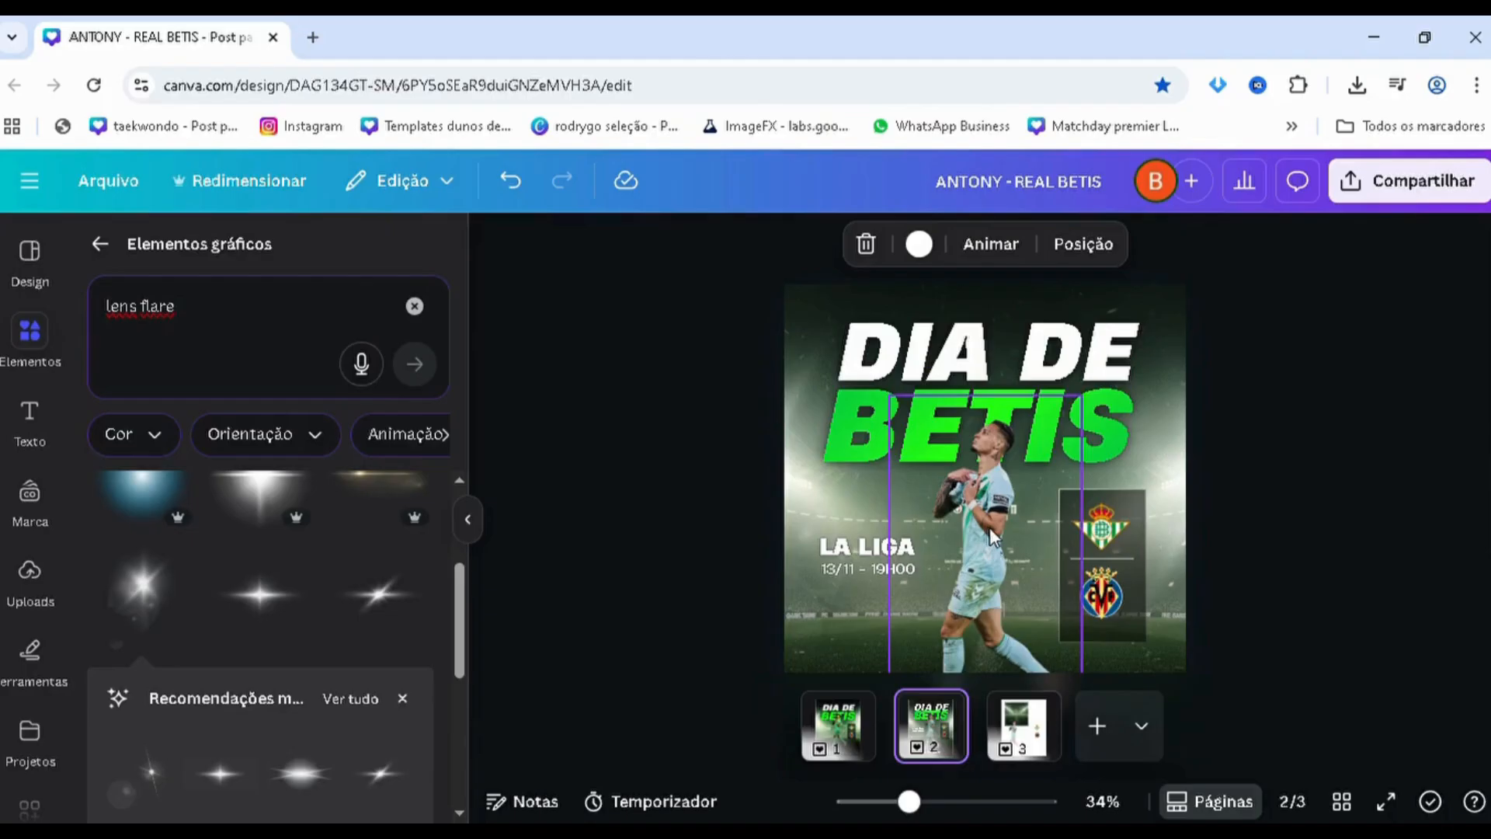
scroll(989, 528, "down", 2)
scroll(984, 449, "up", 2)
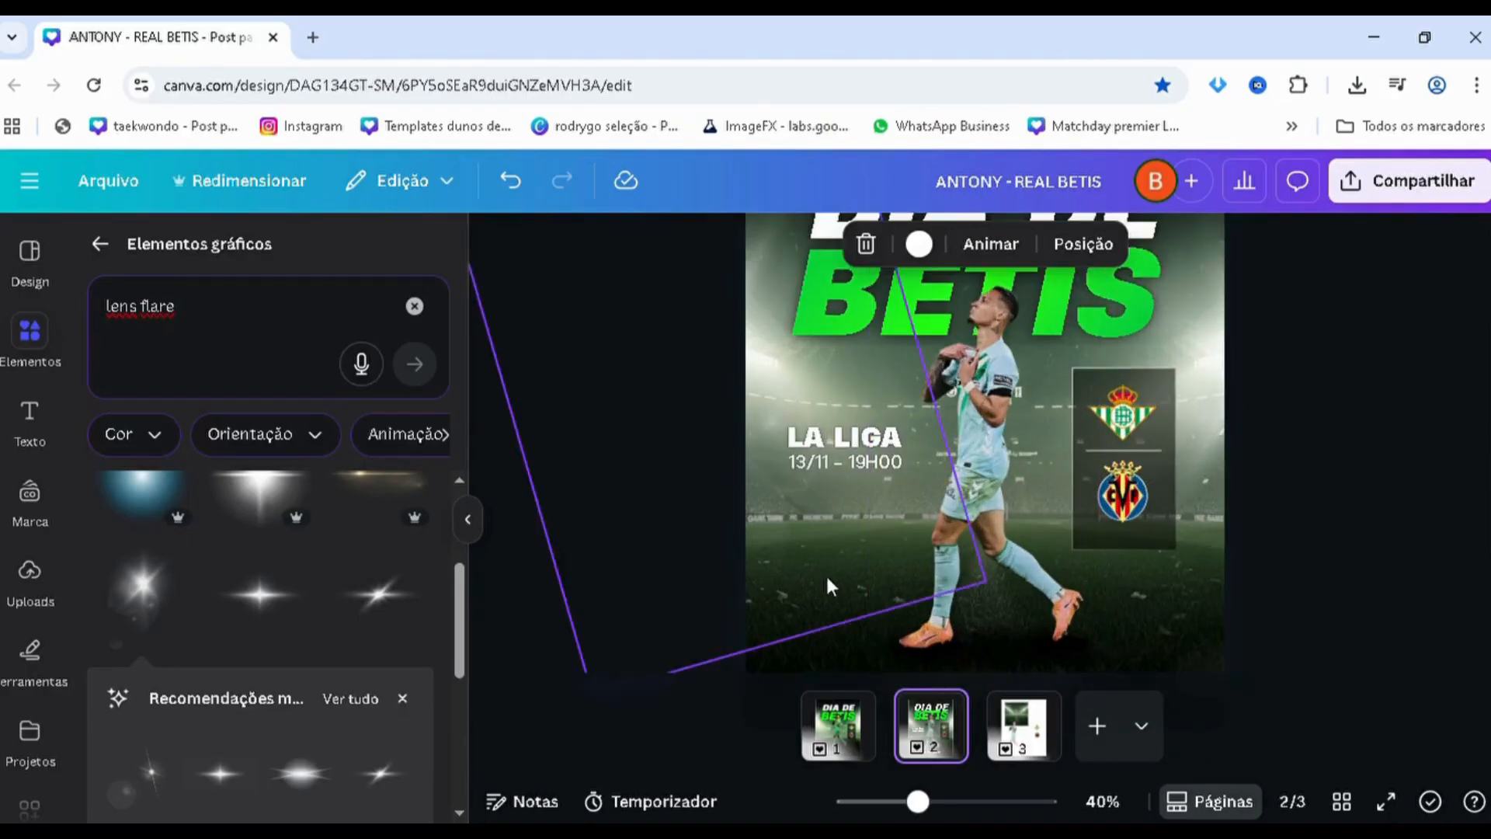
left_click(1036, 440)
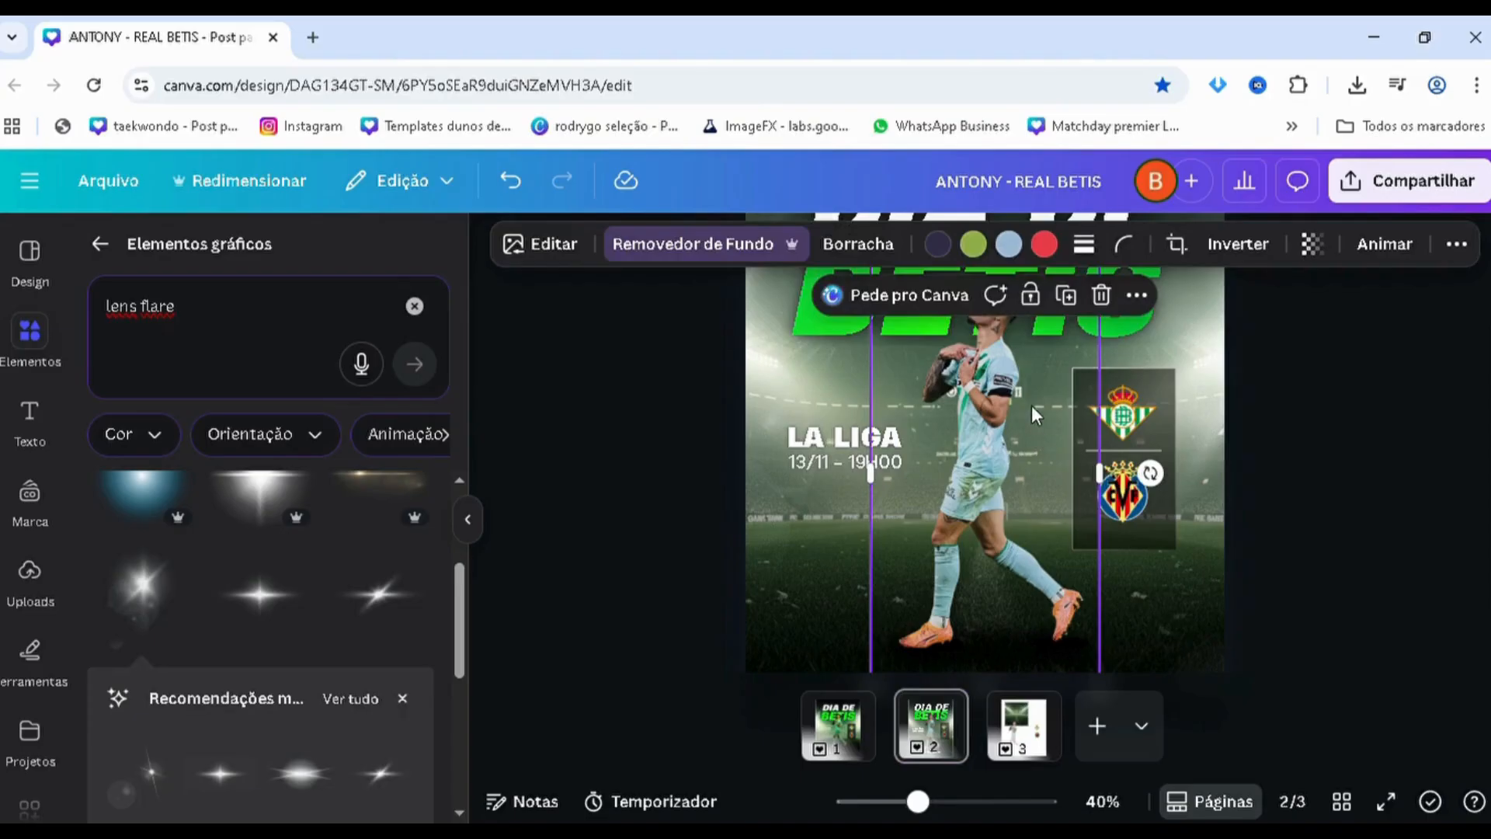
key("ctrl+d")
left_click_drag(1011, 435, 991, 423)
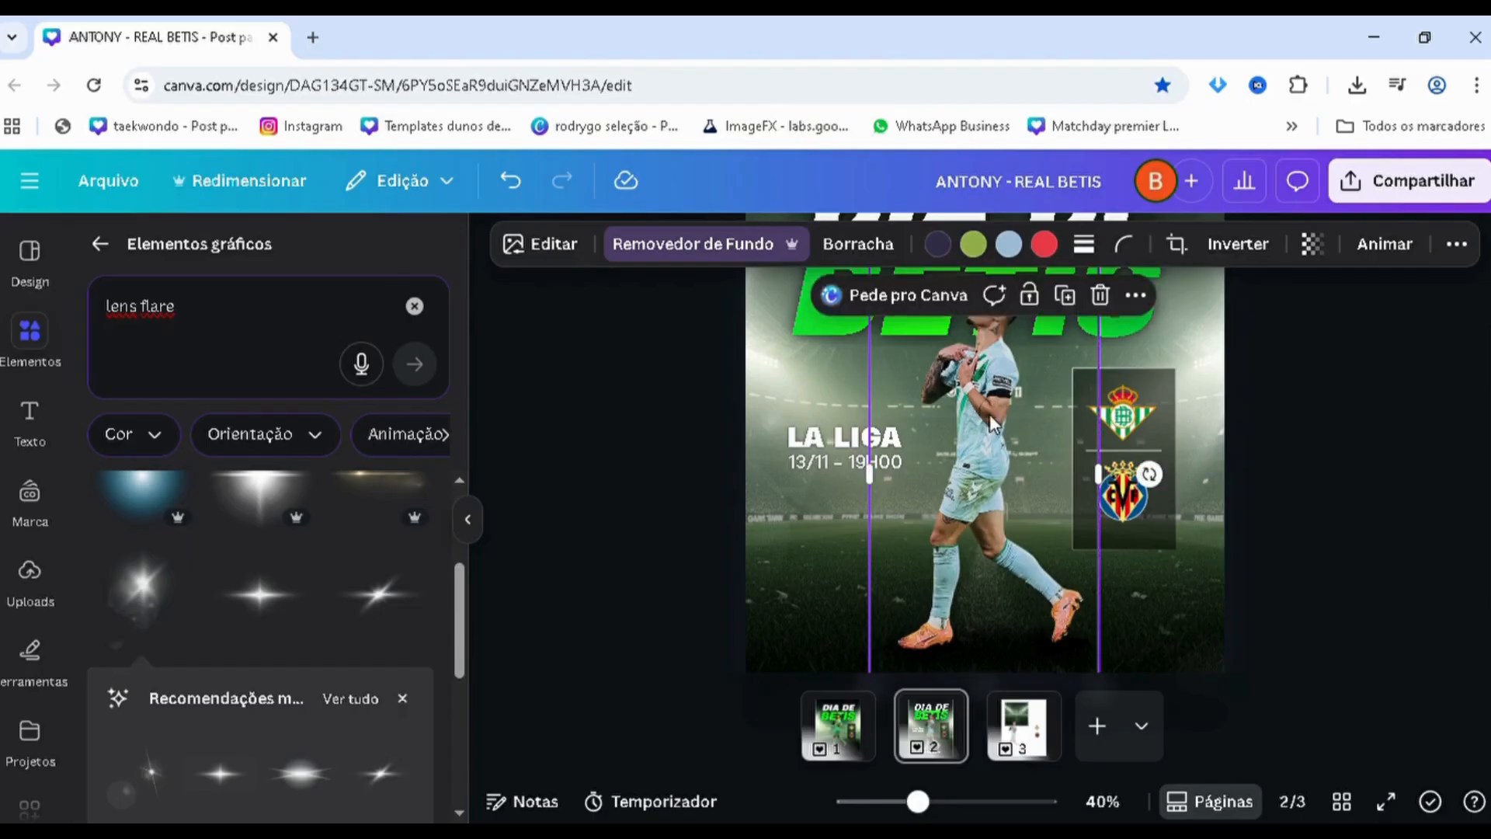
scroll(980, 405, "up", 3)
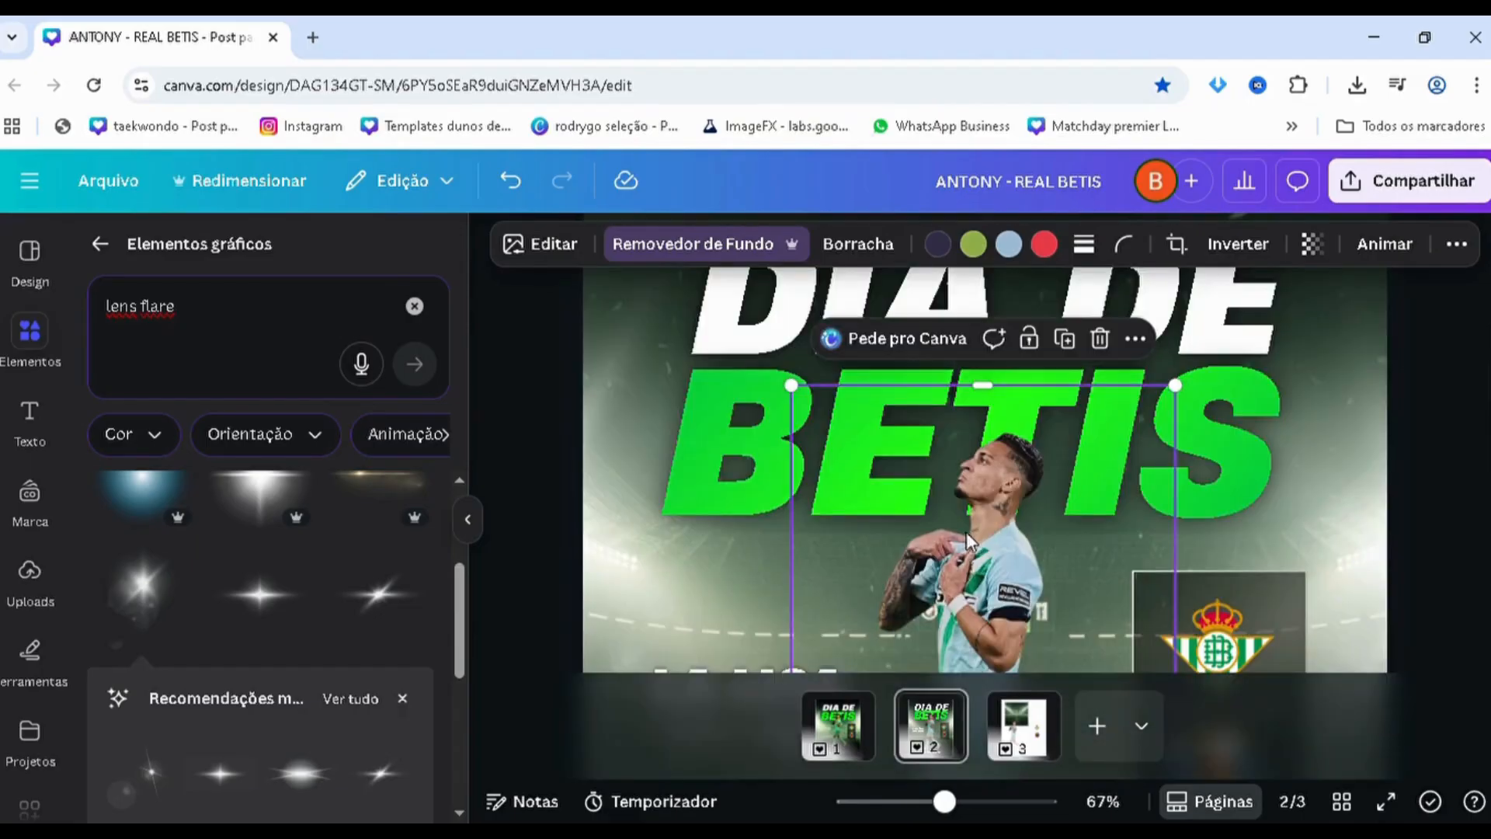
scroll(961, 520, "down", 3)
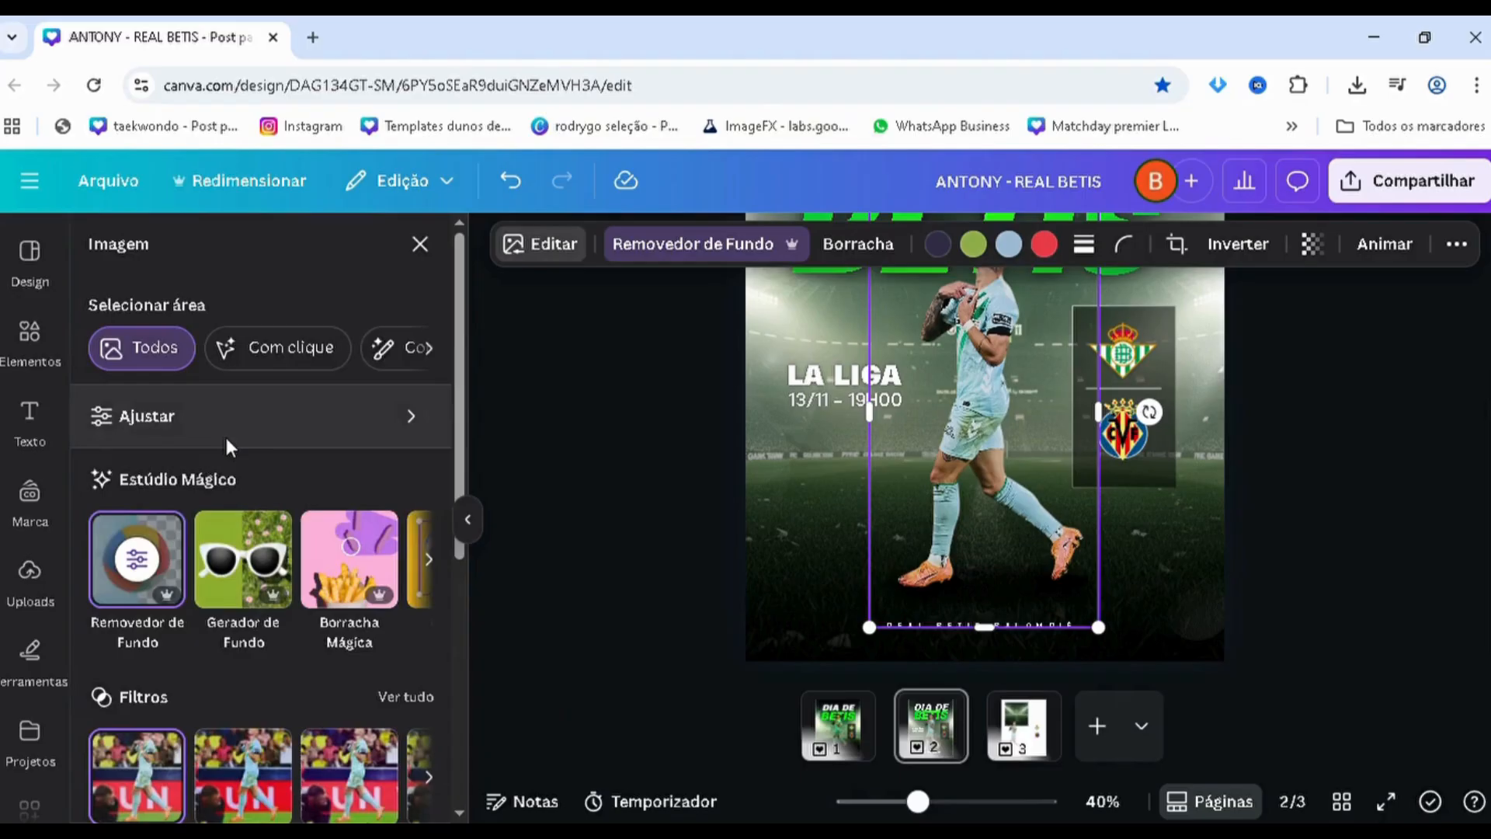
Darken the player copy by setting its brightness to -100 and contrast to 93
left_click(225, 431)
scroll(247, 458, "down", 3)
left_click_drag(126, 531, 92, 529)
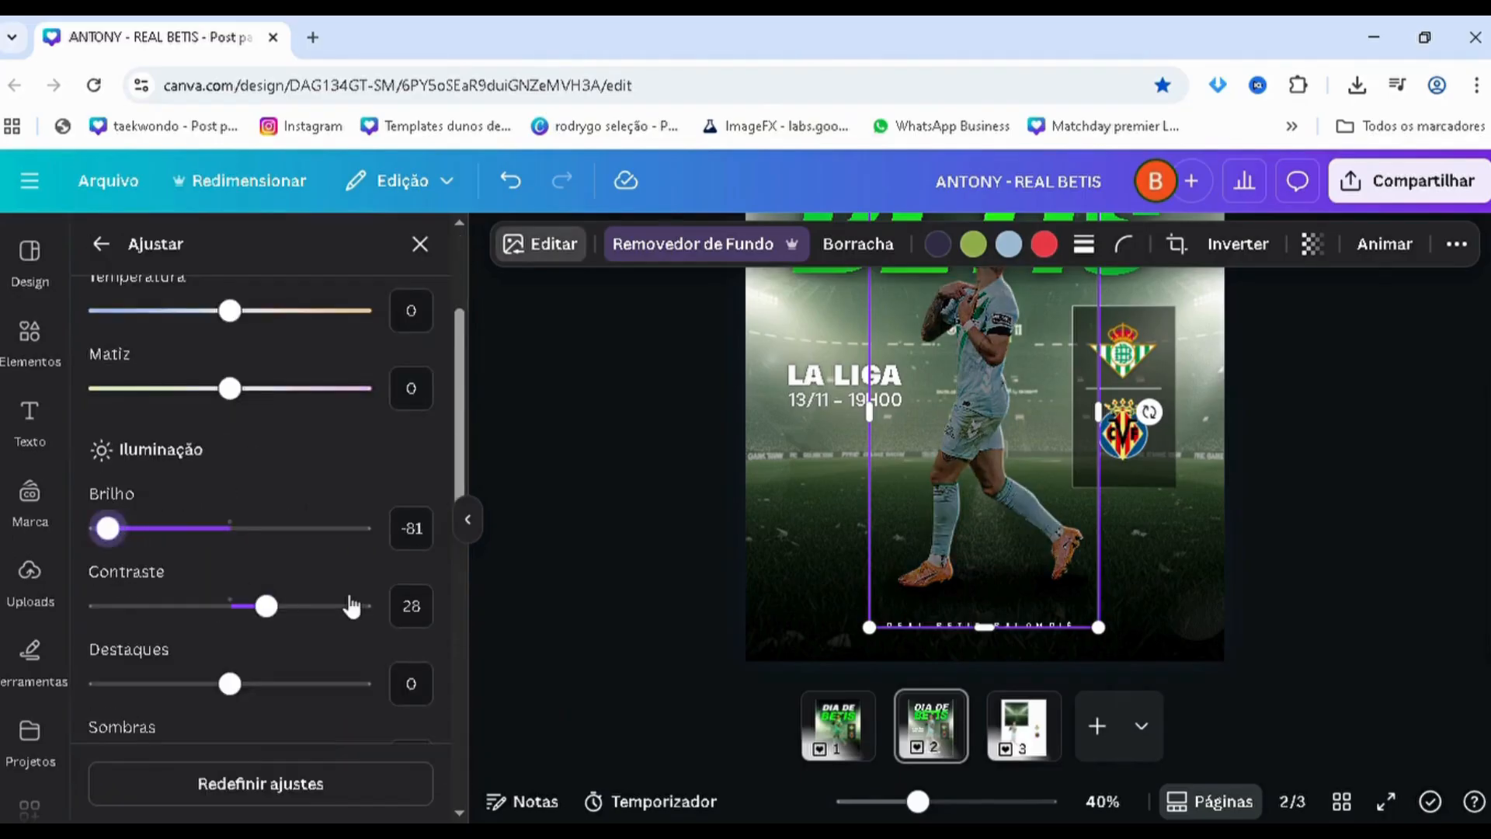
left_click(362, 612)
scroll(688, 448, "up", 3)
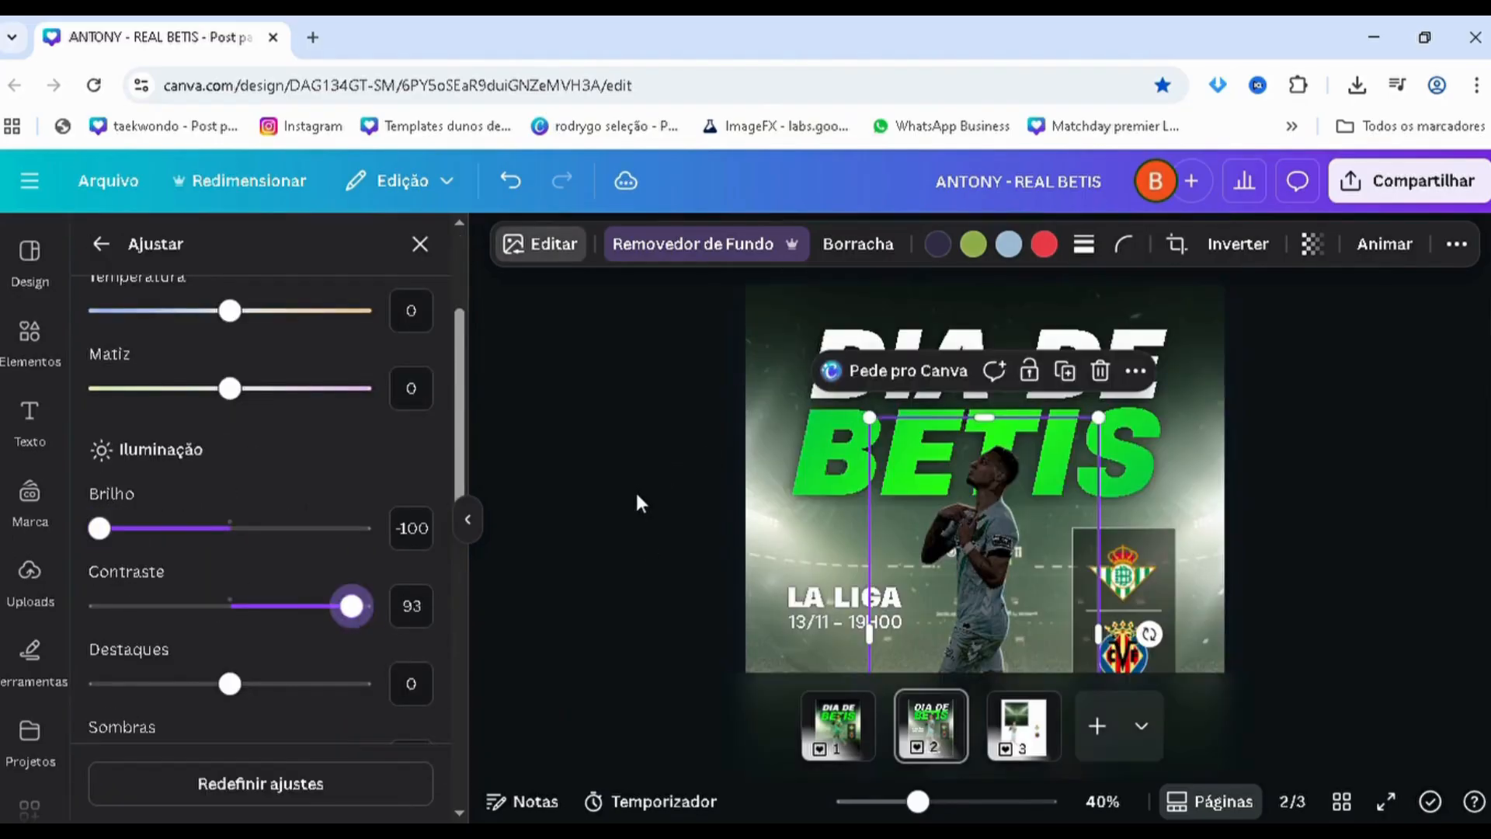
left_click(600, 518)
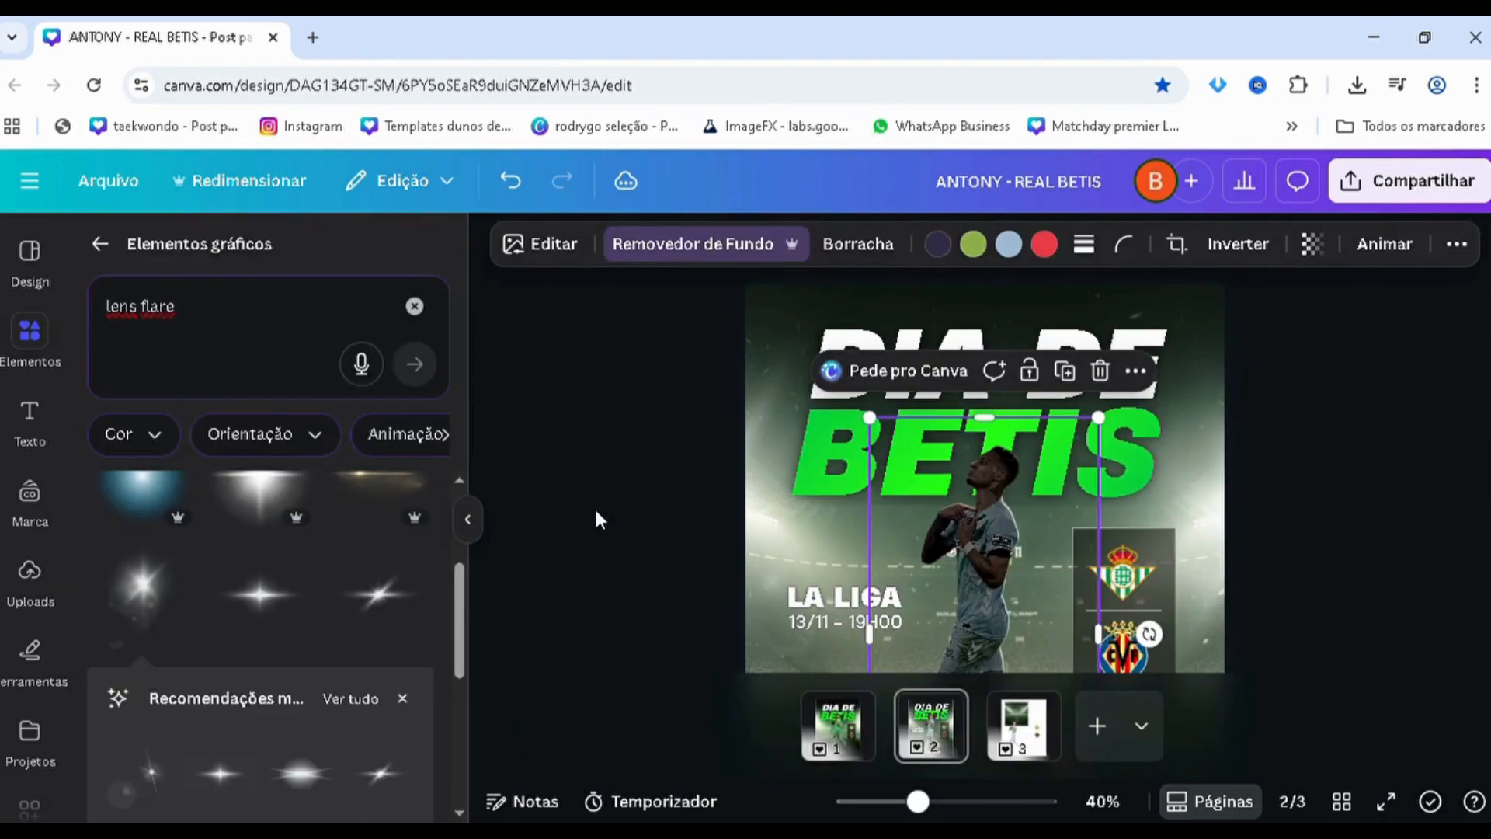
Nudge the darkened player copy sideways until it lines up with the original cutout beneath it
scroll(600, 519, "down", 1)
scroll(621, 489, "down", 1)
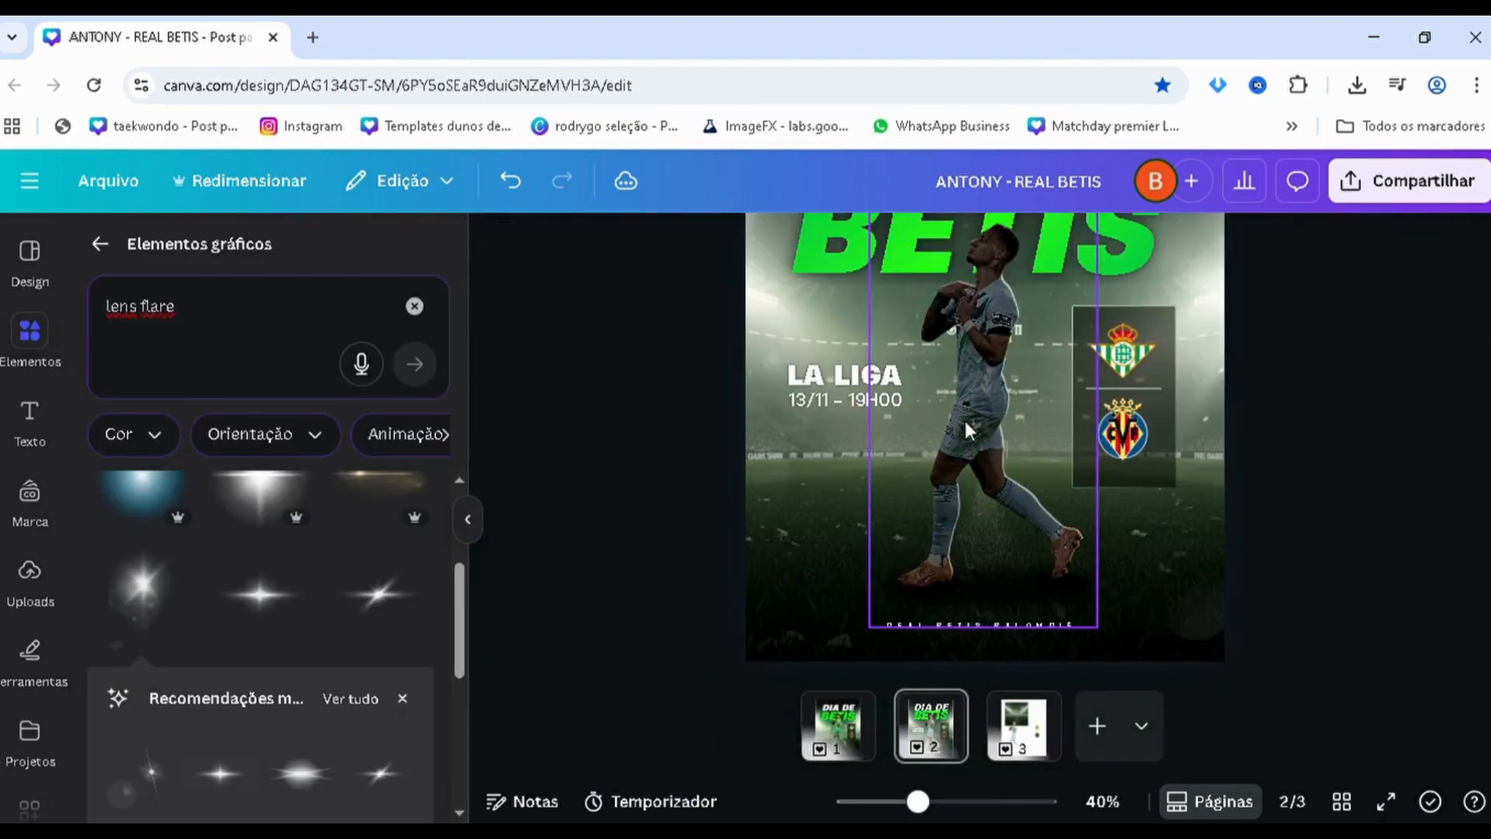
scroll(986, 481, "up", 2)
scroll(994, 532, "up", 5)
left_click(985, 539)
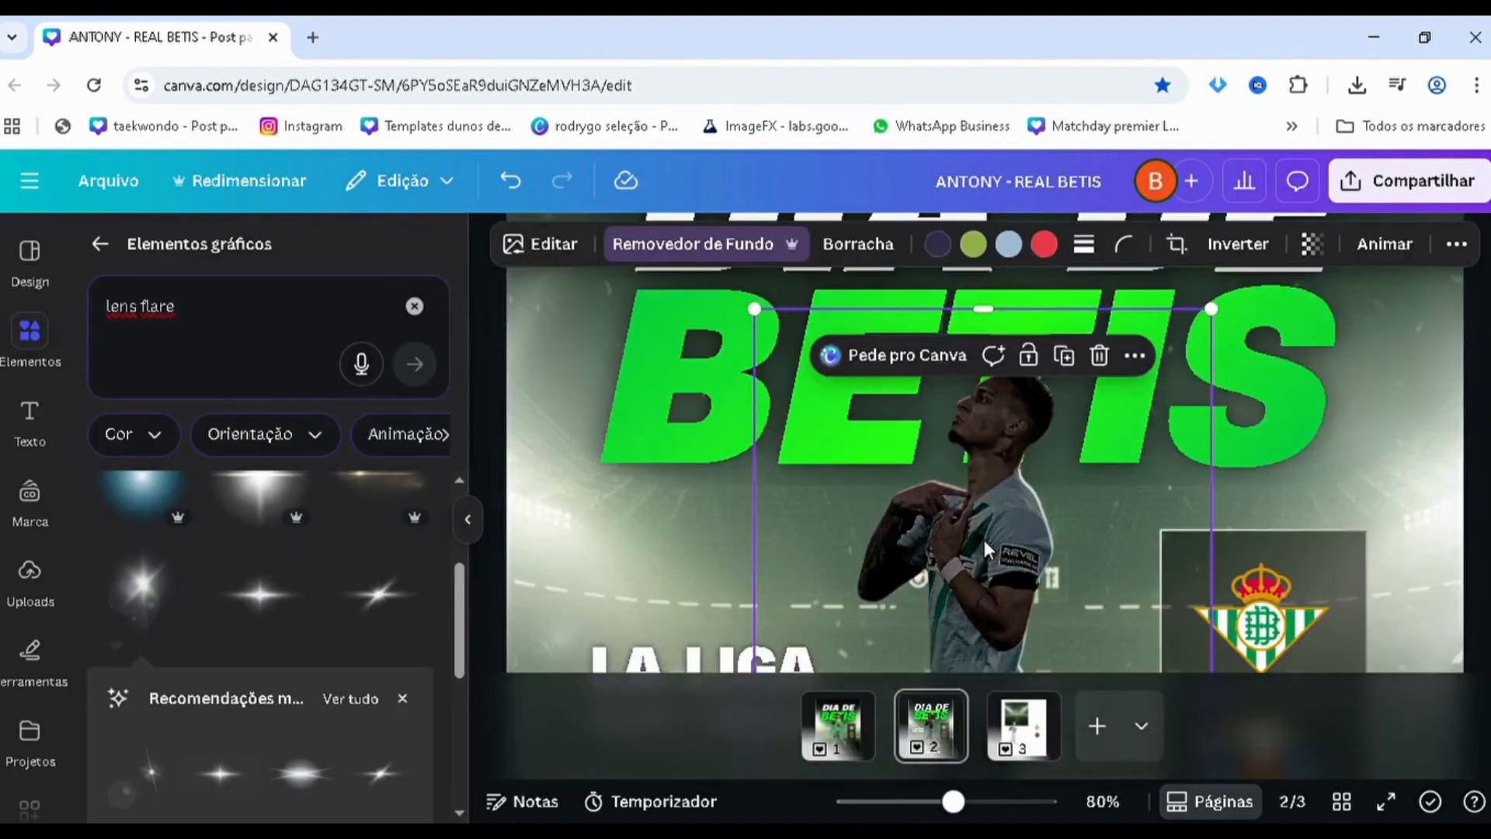
key("Right")
key("Right")
key("Right")
key("Right")
key("Right")
key("Right")
key("Right")
key("Right")
key("Right")
key("Right")
key("Right")
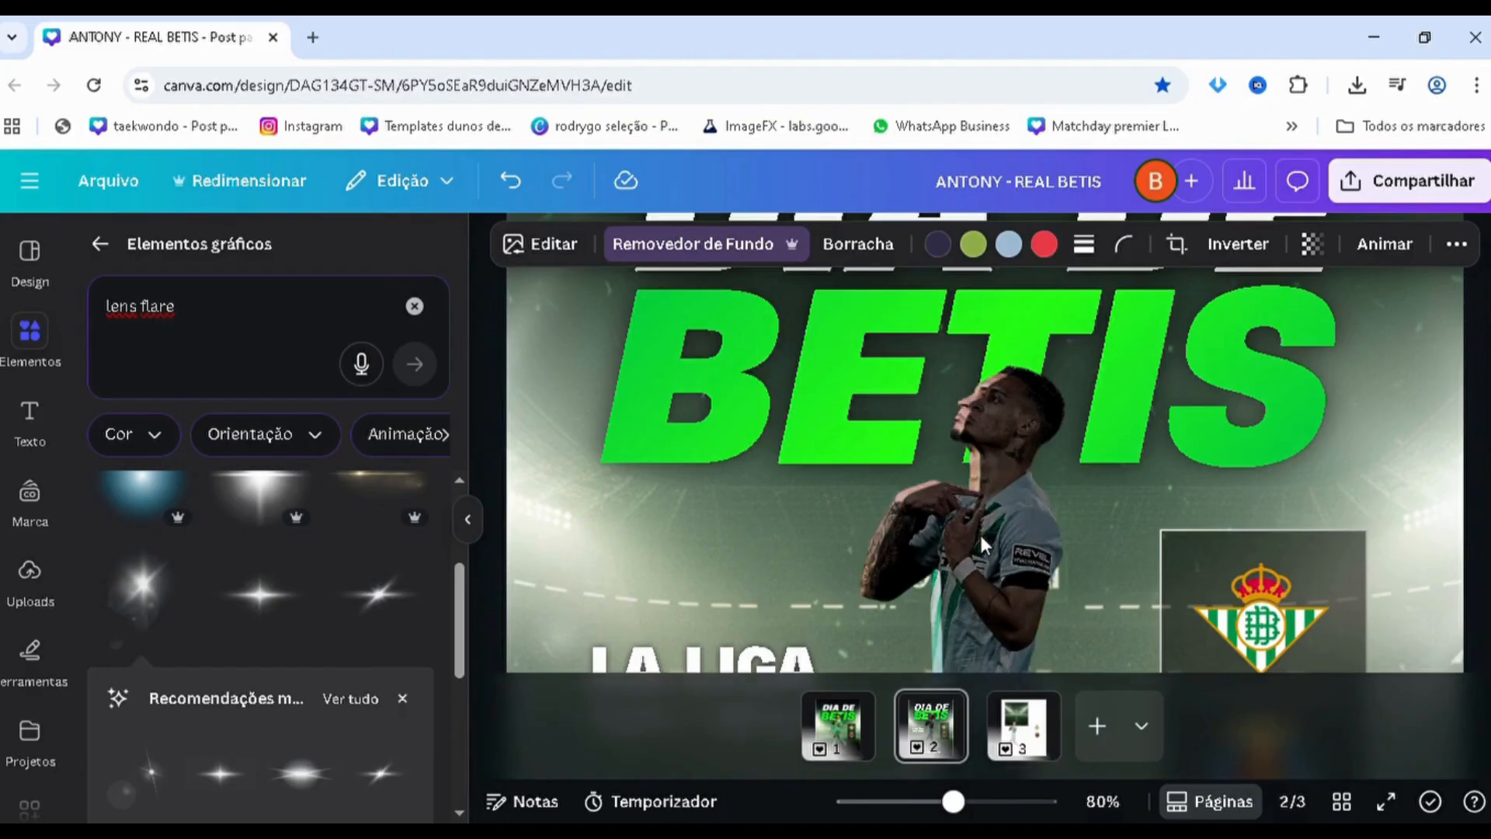
key("Left")
key("Left")
key("Left")
key("Left")
key("Left")
key("Left")
key("Left")
key("Left")
key("Left")
key("Left")
key("Left")
key("Left")
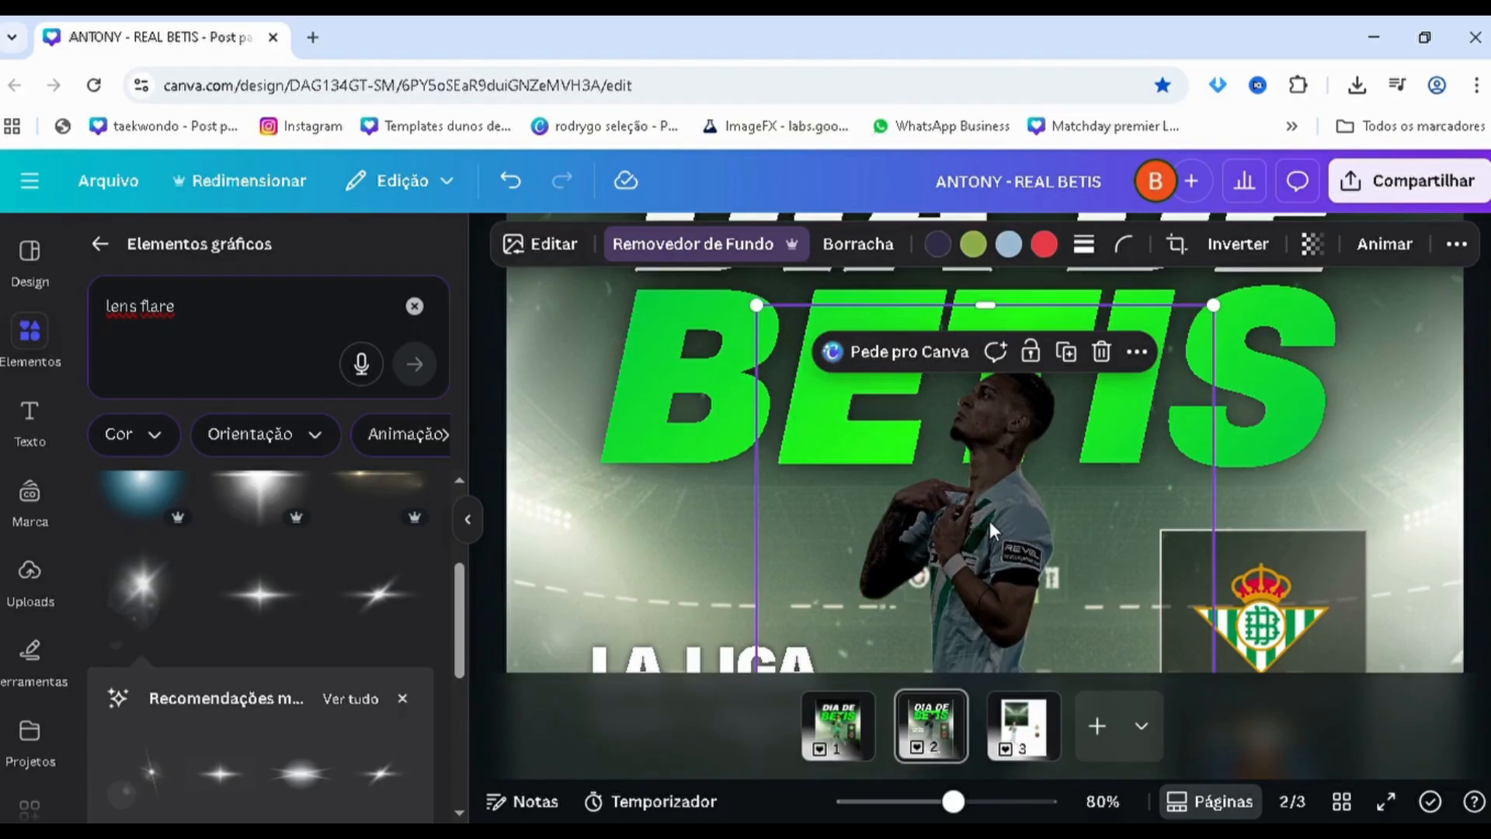
Select the original player in the layer stack, duplicate it twice, and align both copies over the darkened version
scroll(976, 519, "down", 5)
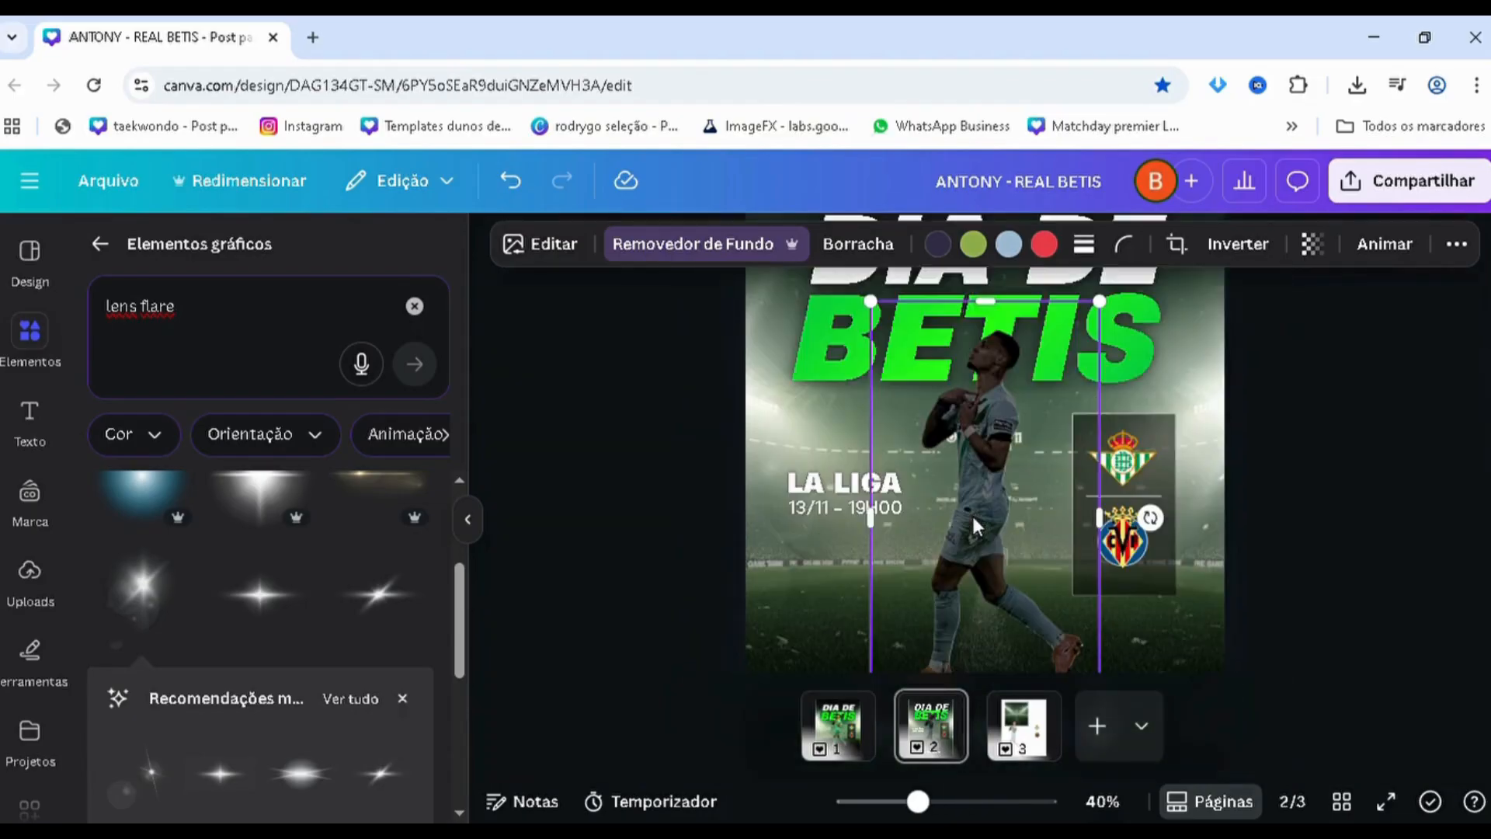
left_click(1457, 244)
left_click(1385, 292)
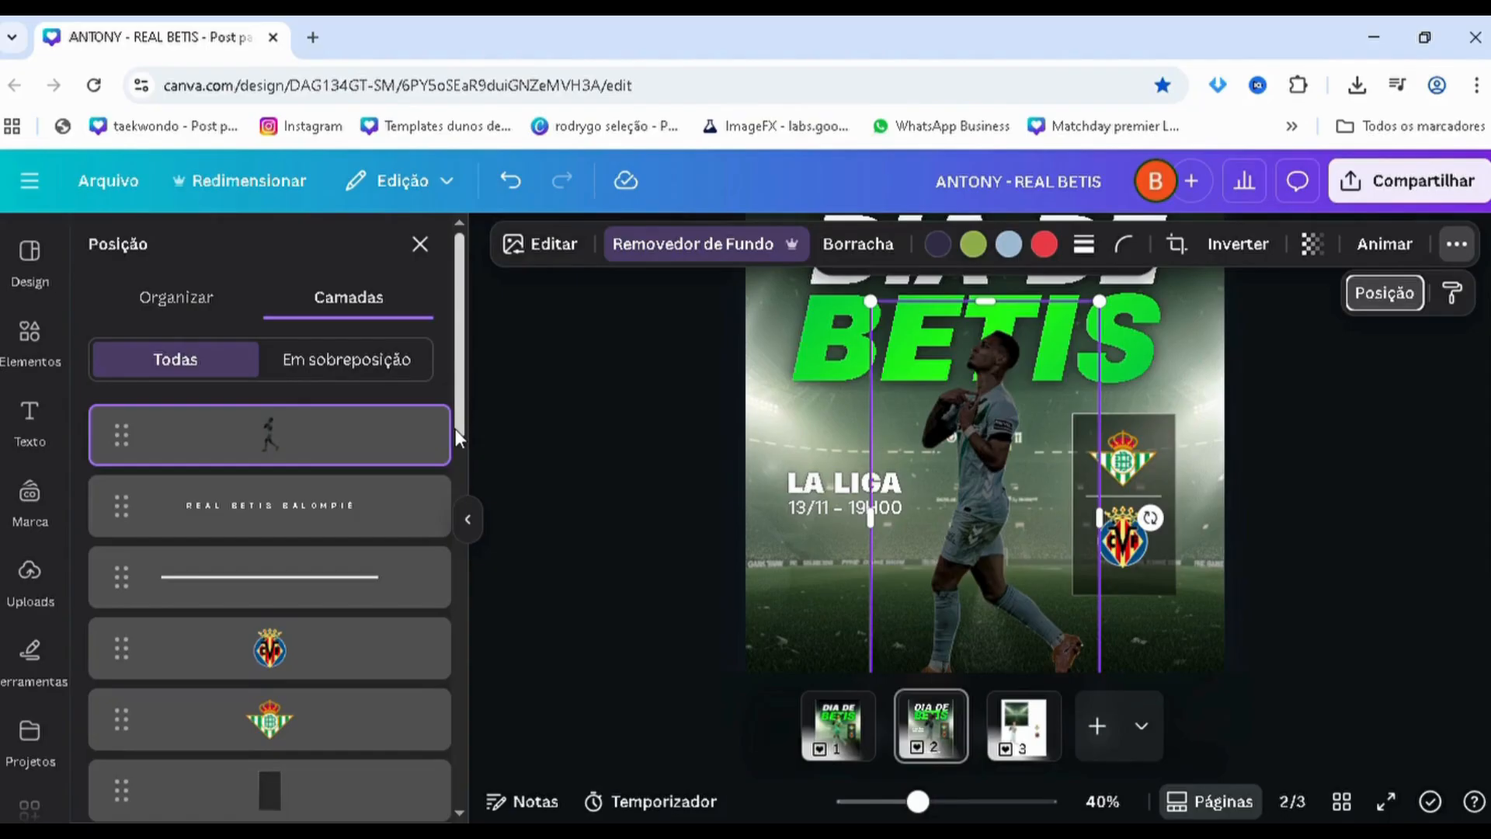
scroll(293, 599, "down", 4)
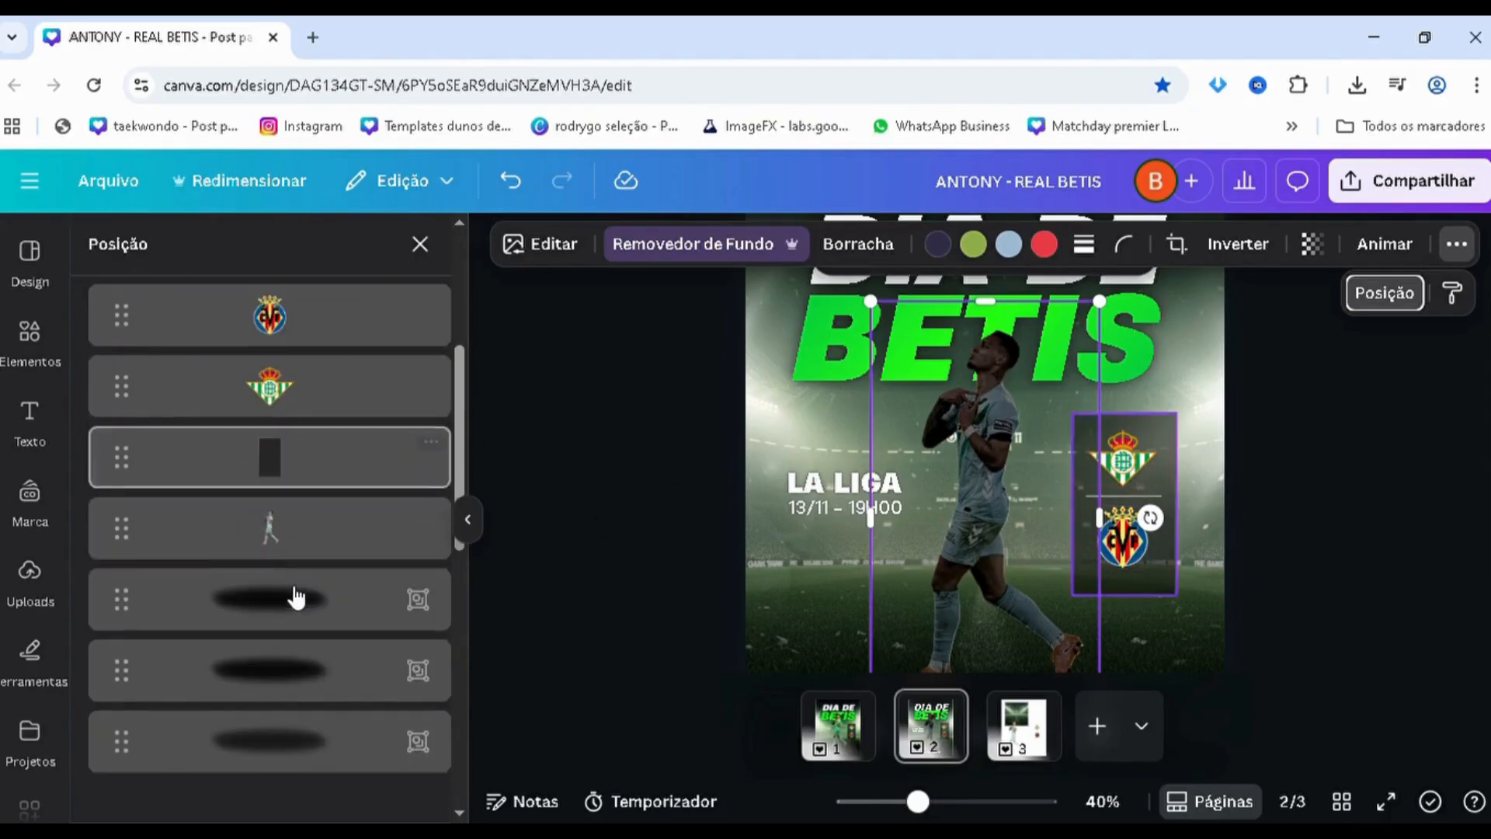
left_click(273, 550)
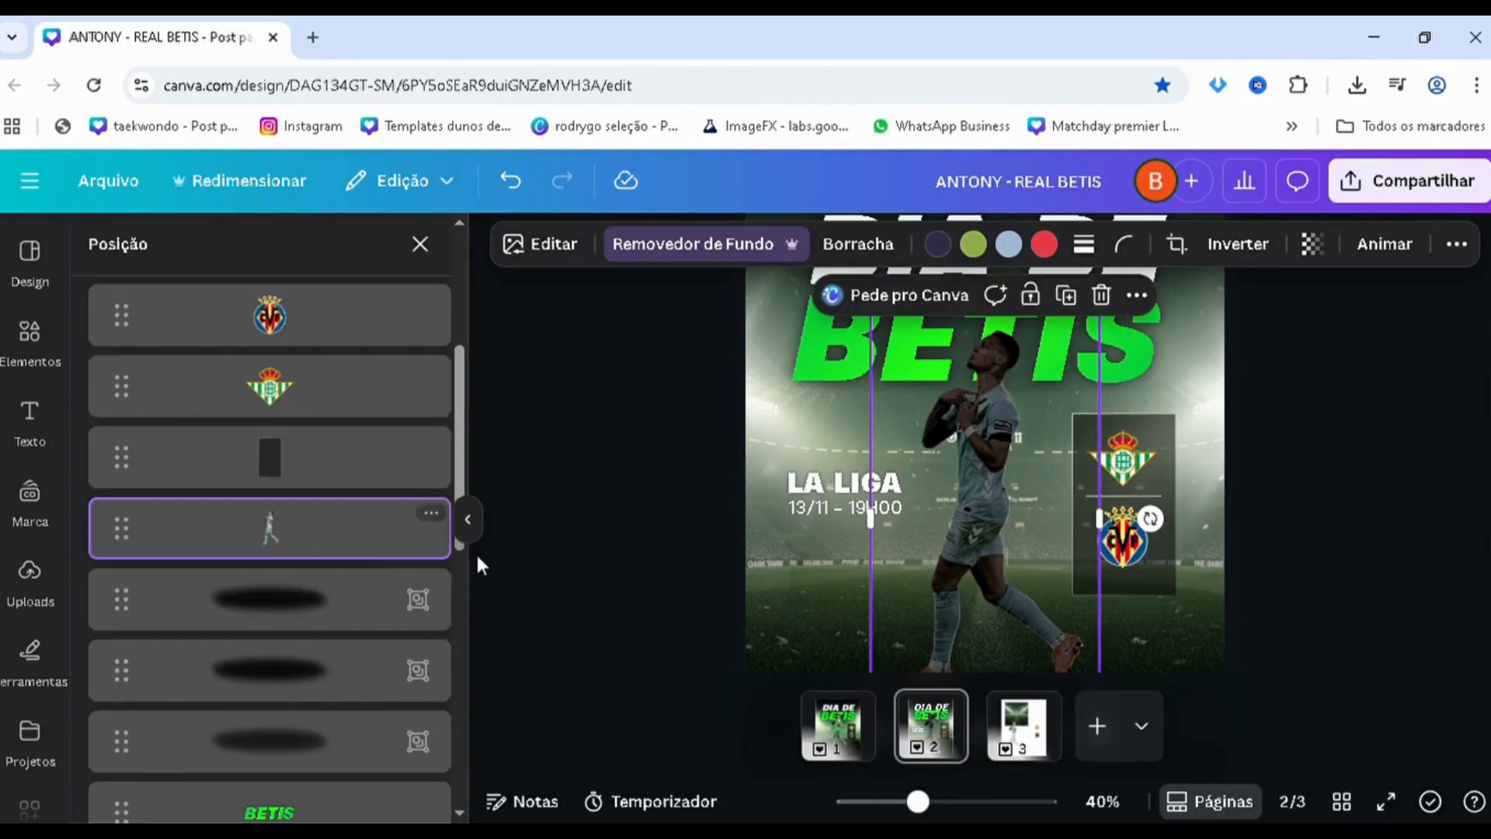
left_click(982, 461)
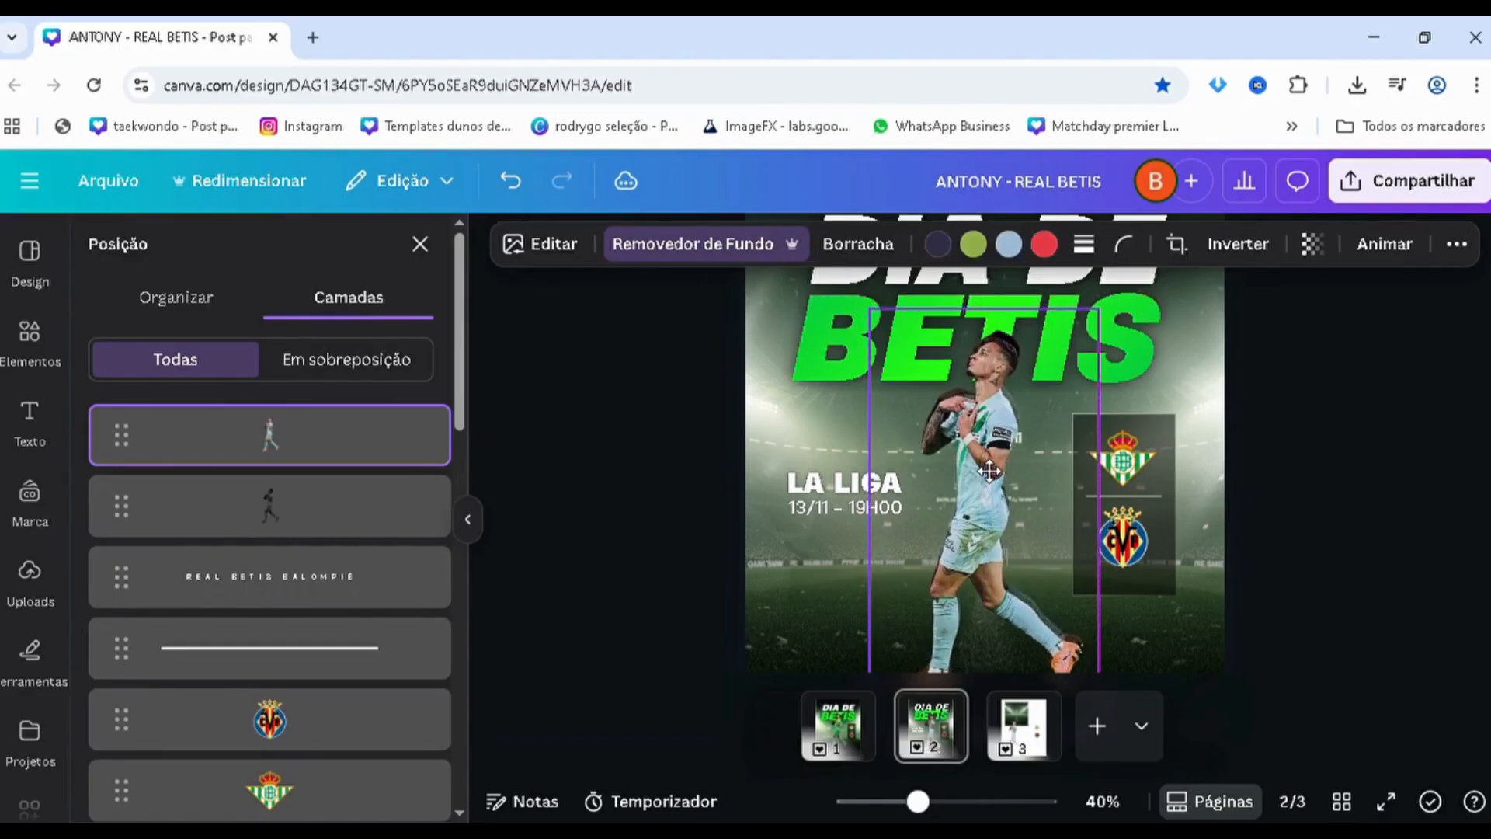
left_click_drag(990, 471, 971, 456)
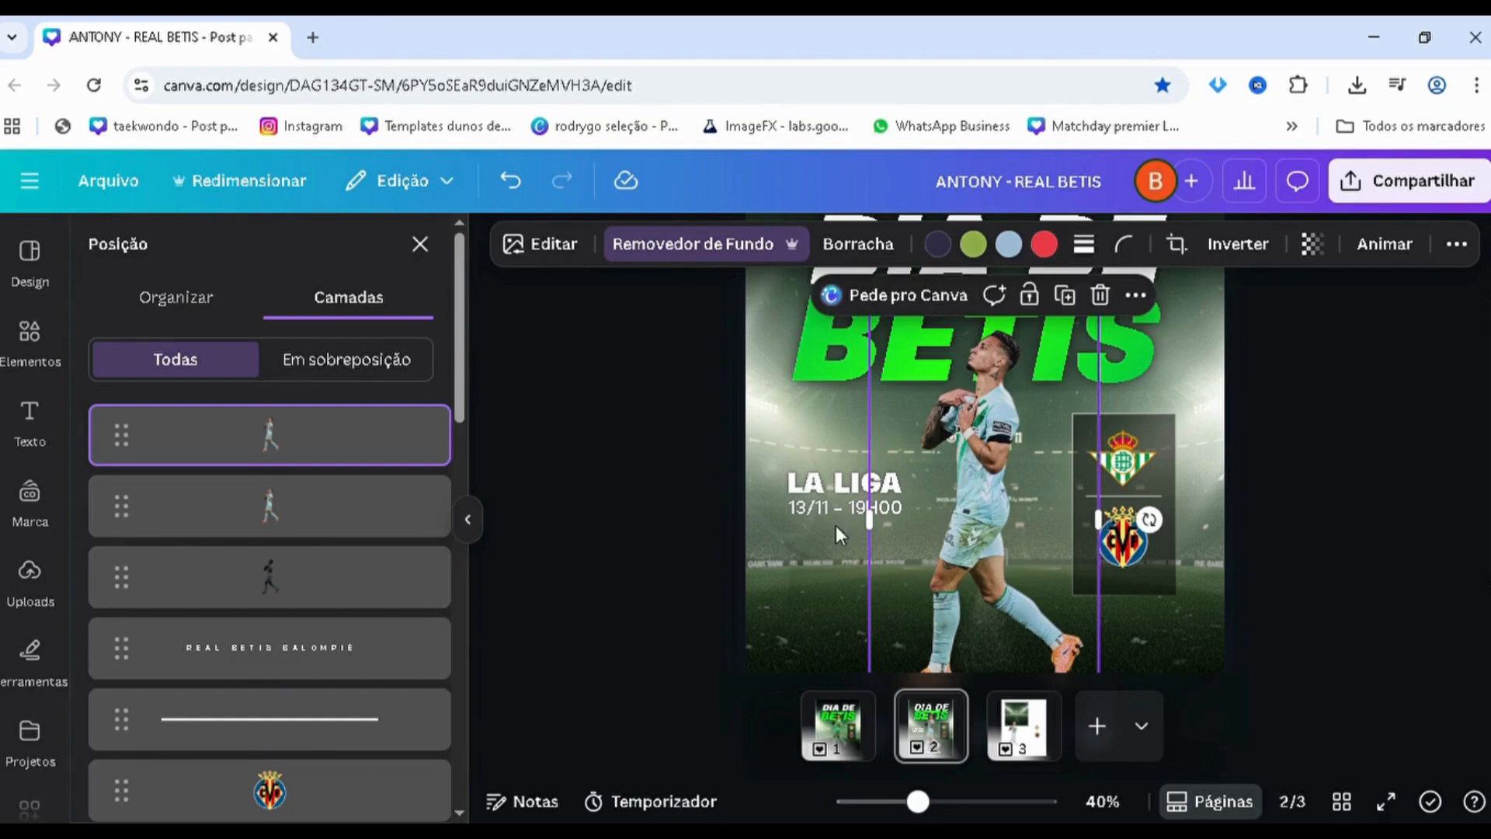
Select the second-highest player copy in the layer stack and search the apps for "image blender"
scroll(222, 666, "down", 6)
left_click(270, 576)
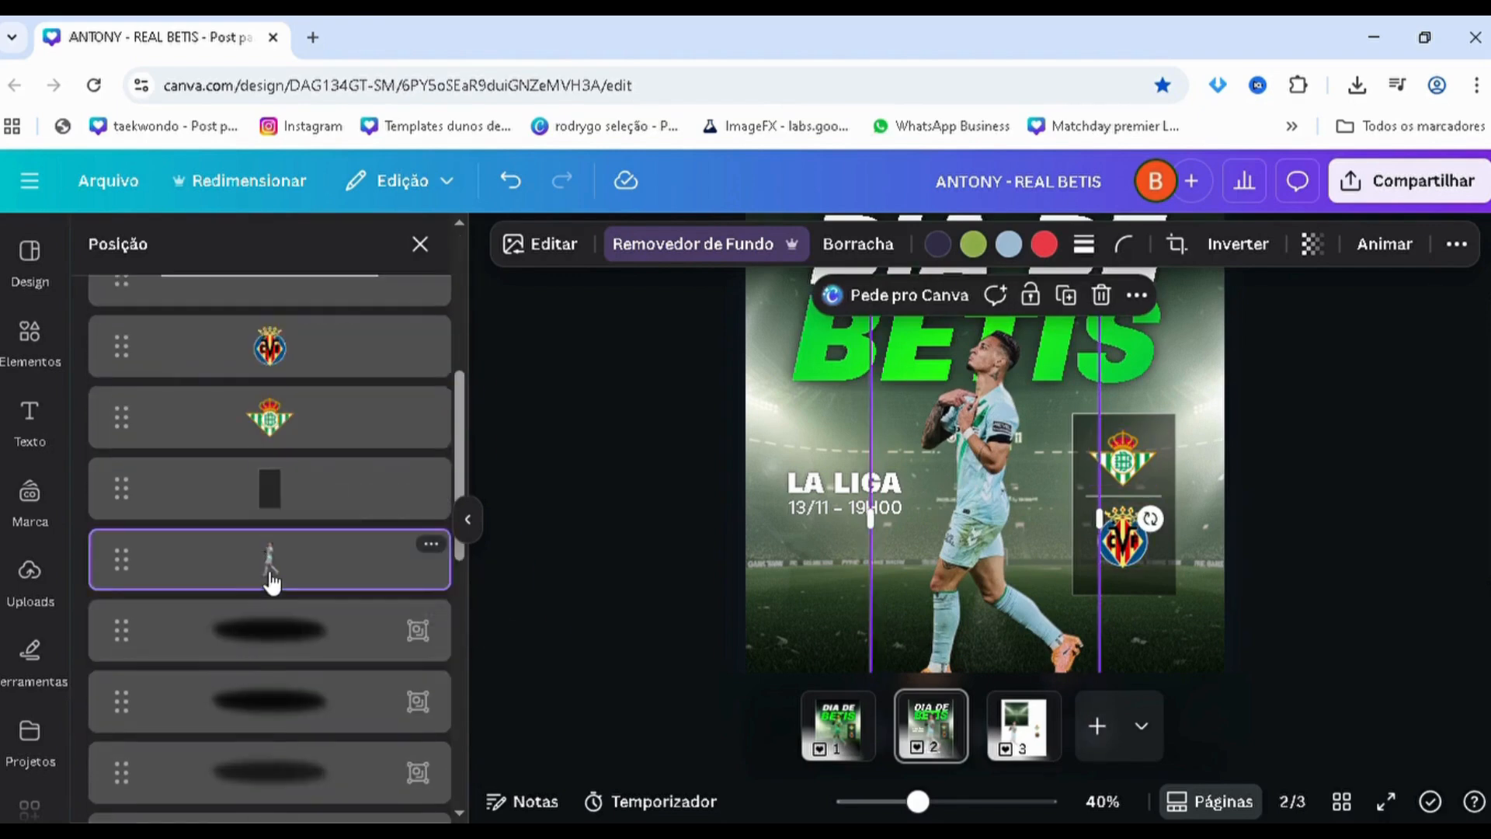
scroll(264, 559, "up", 6)
scroll(269, 632, "down", 6)
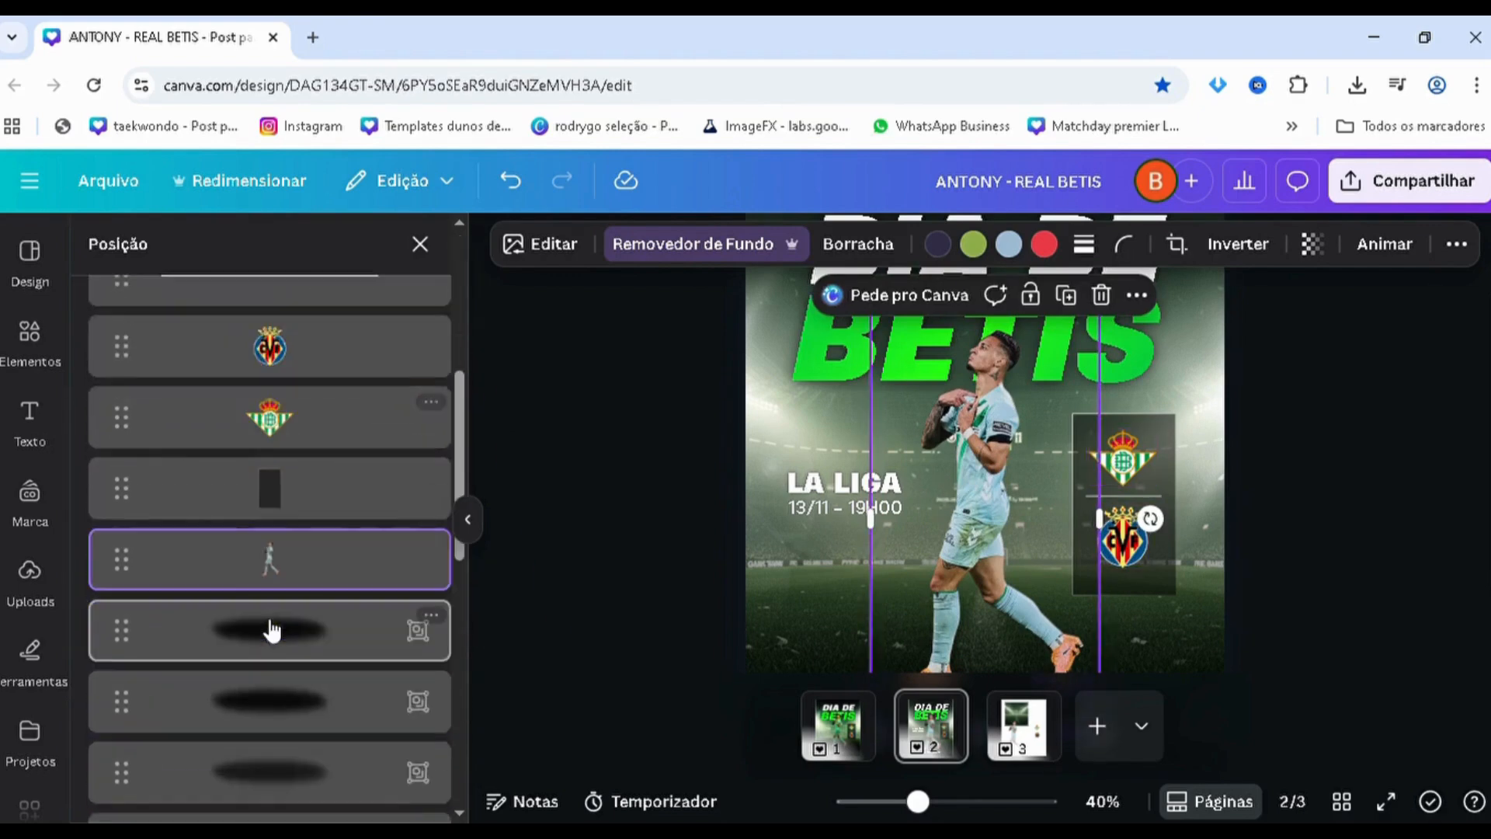
scroll(270, 631, "up", 6)
left_click(289, 524)
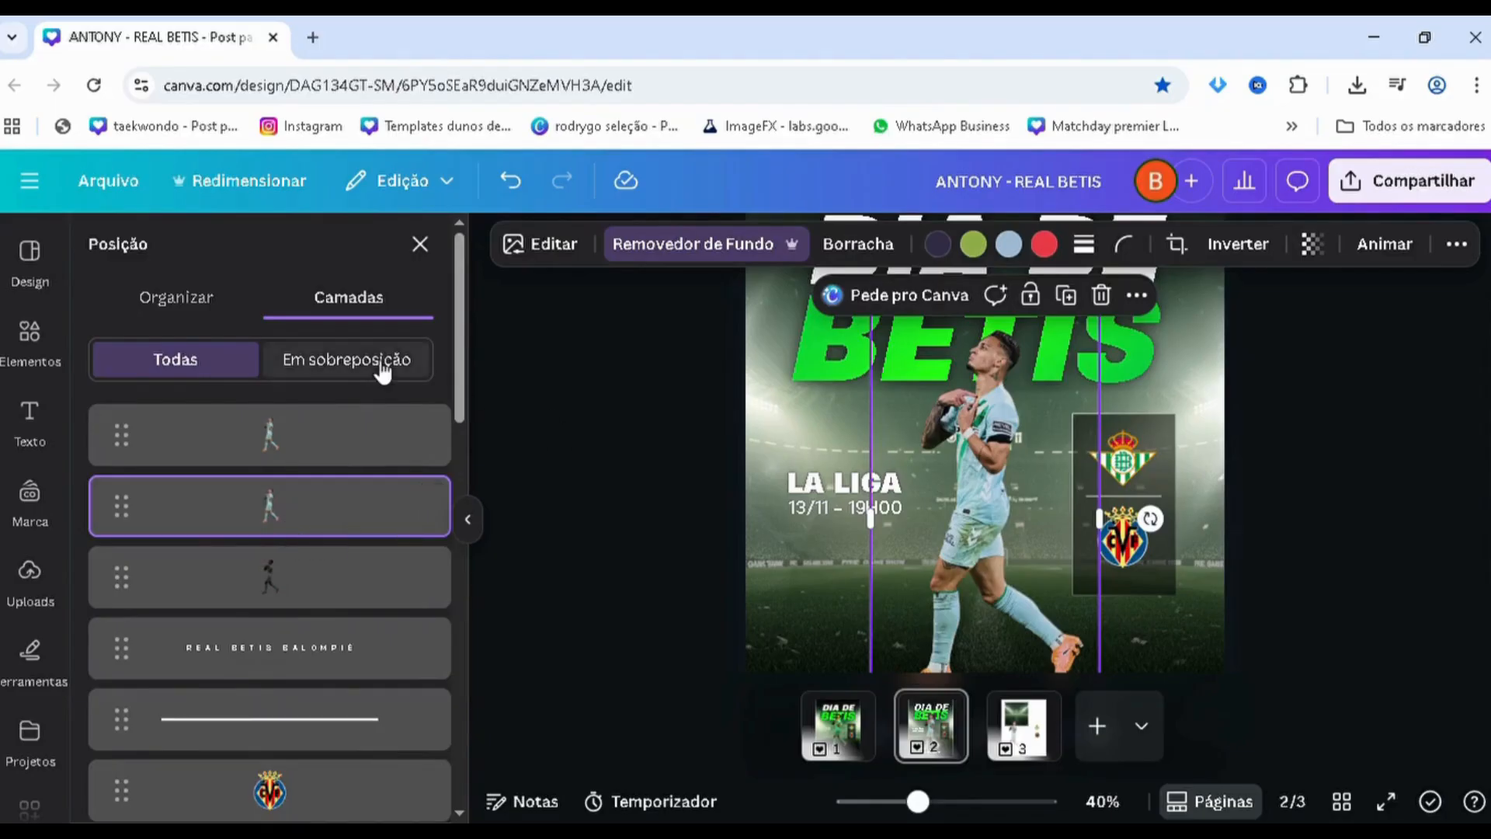
scroll(31, 590, "down", 5)
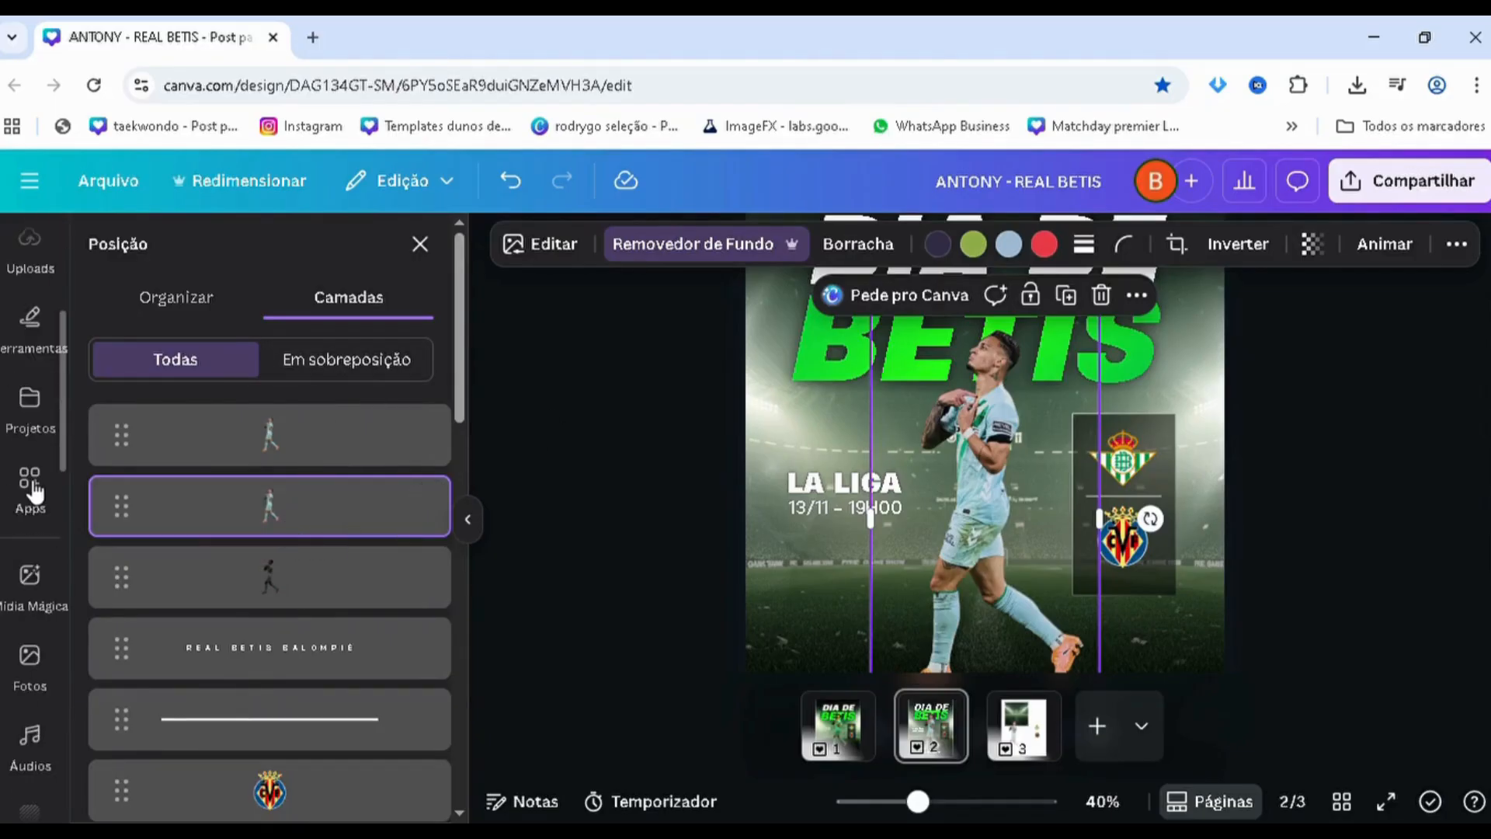
left_click(28, 392)
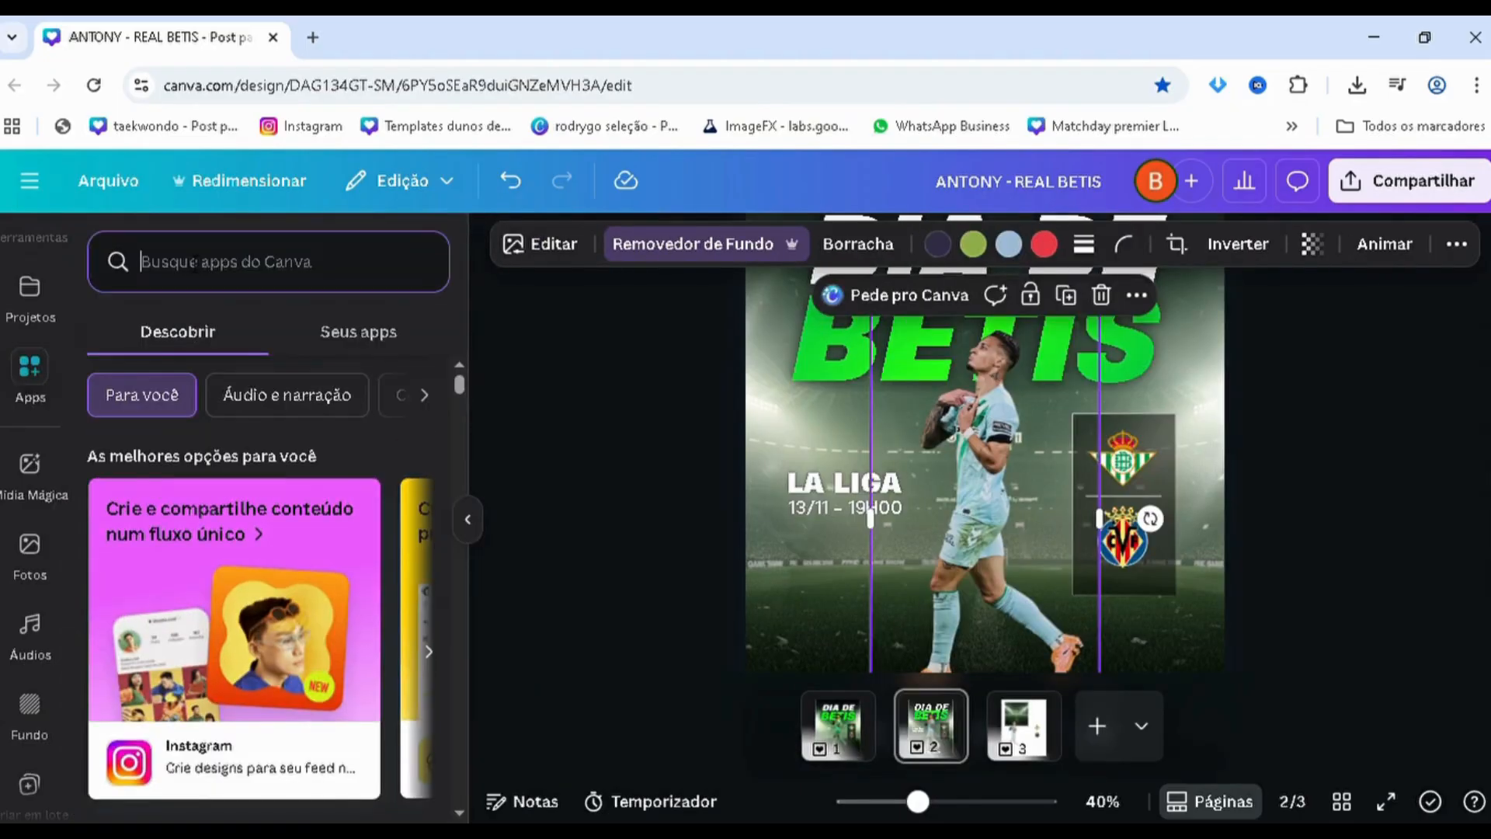
left_click(195, 261)
type("imag")
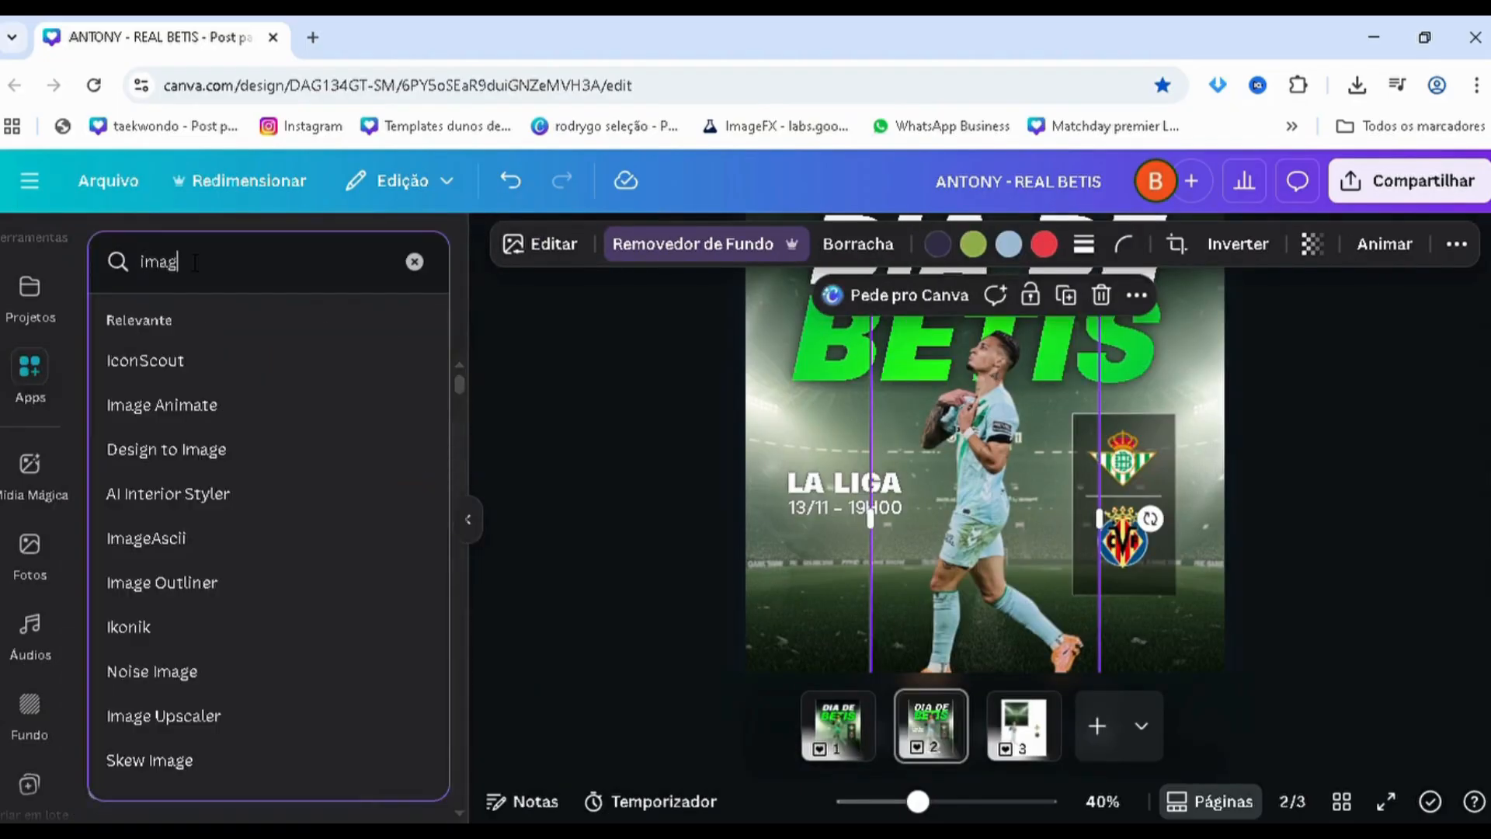
type("e blender")
key("Return")
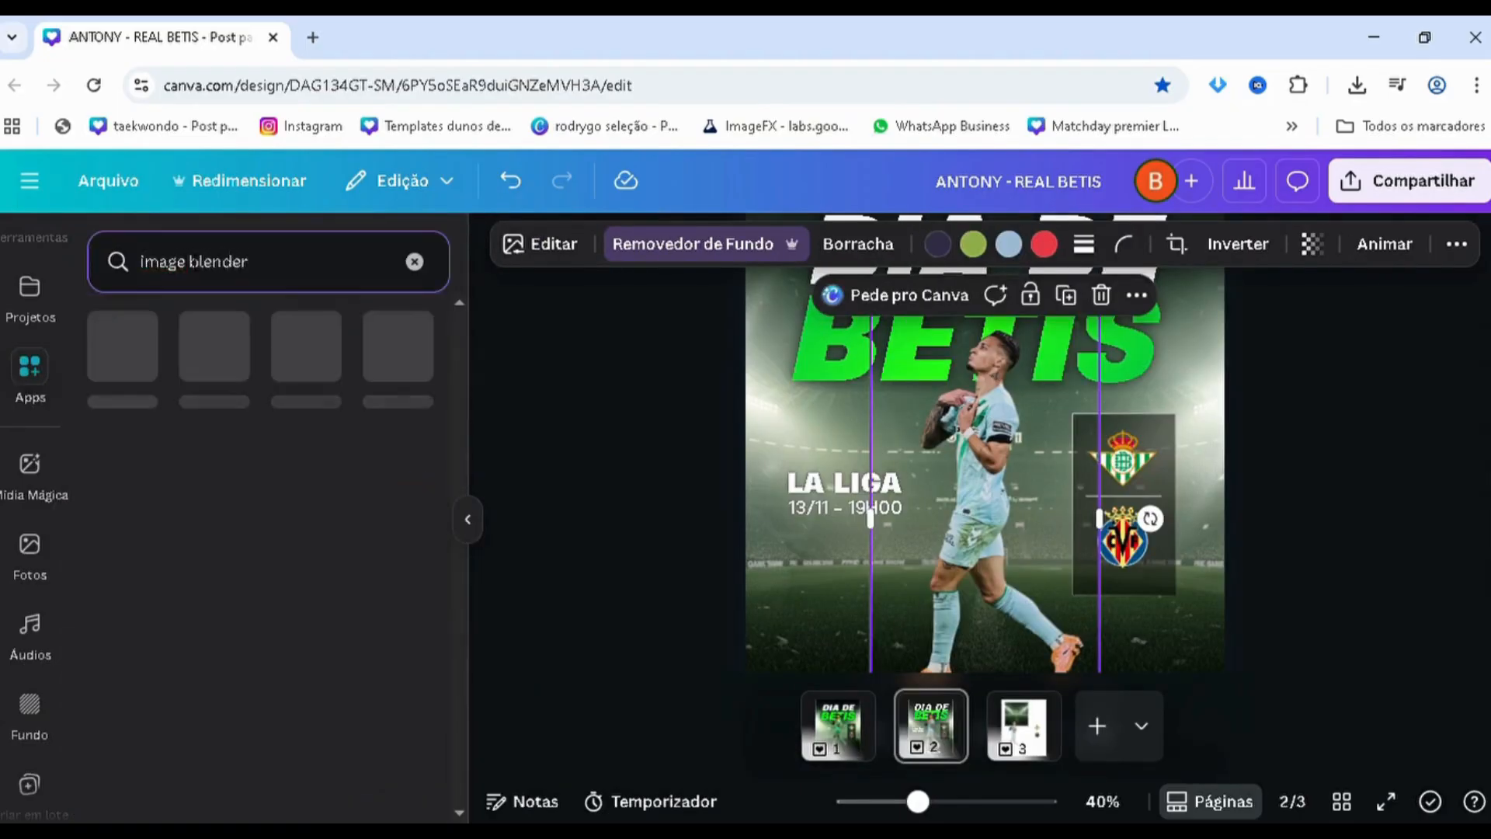
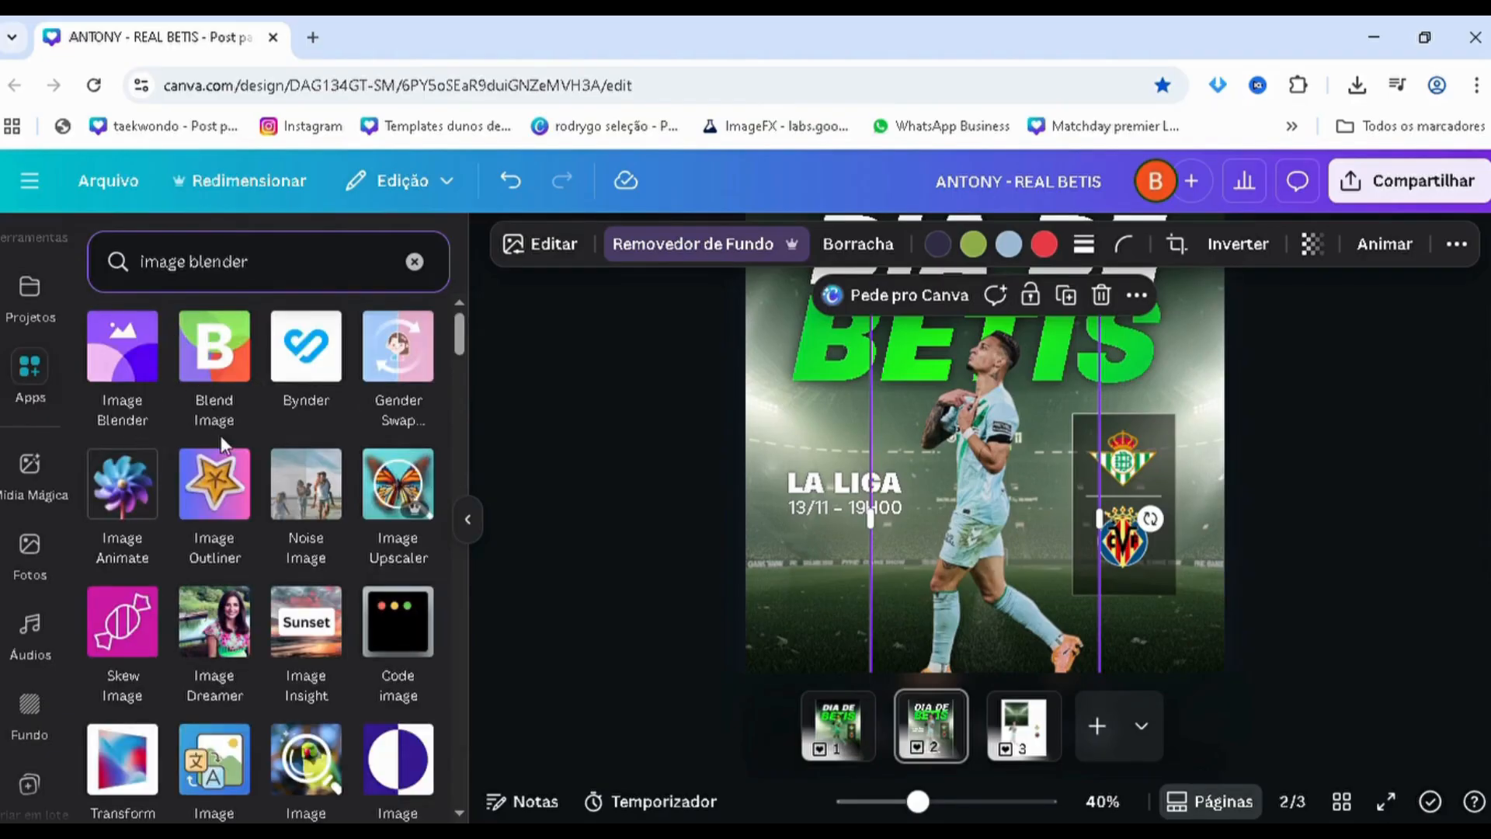
Fade the selected player copy with Image Blender's Linear tool at strength 41, keeping only its front side, and save the blend
left_click(141, 365)
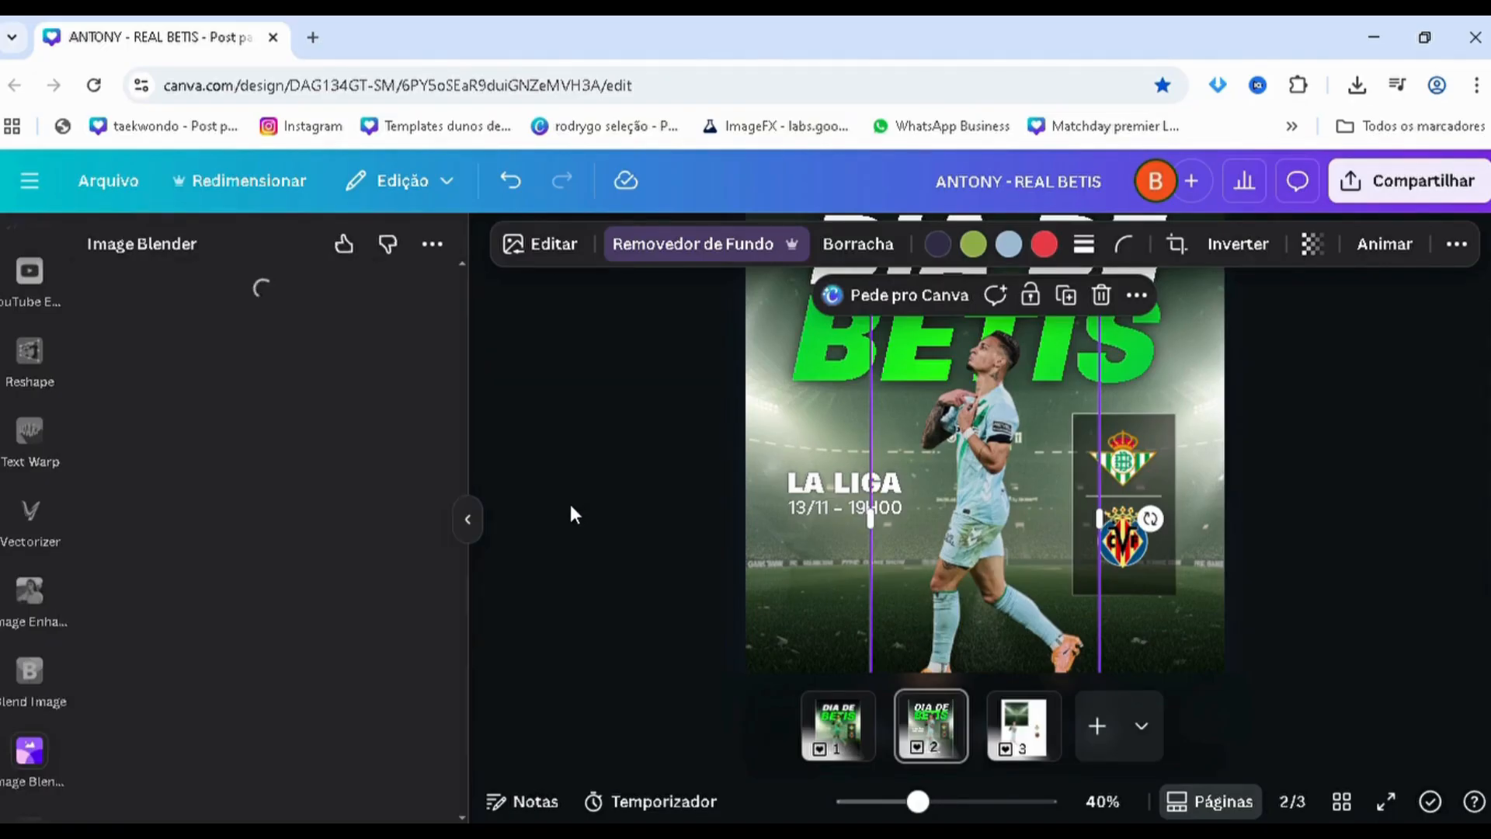
left_click(142, 470)
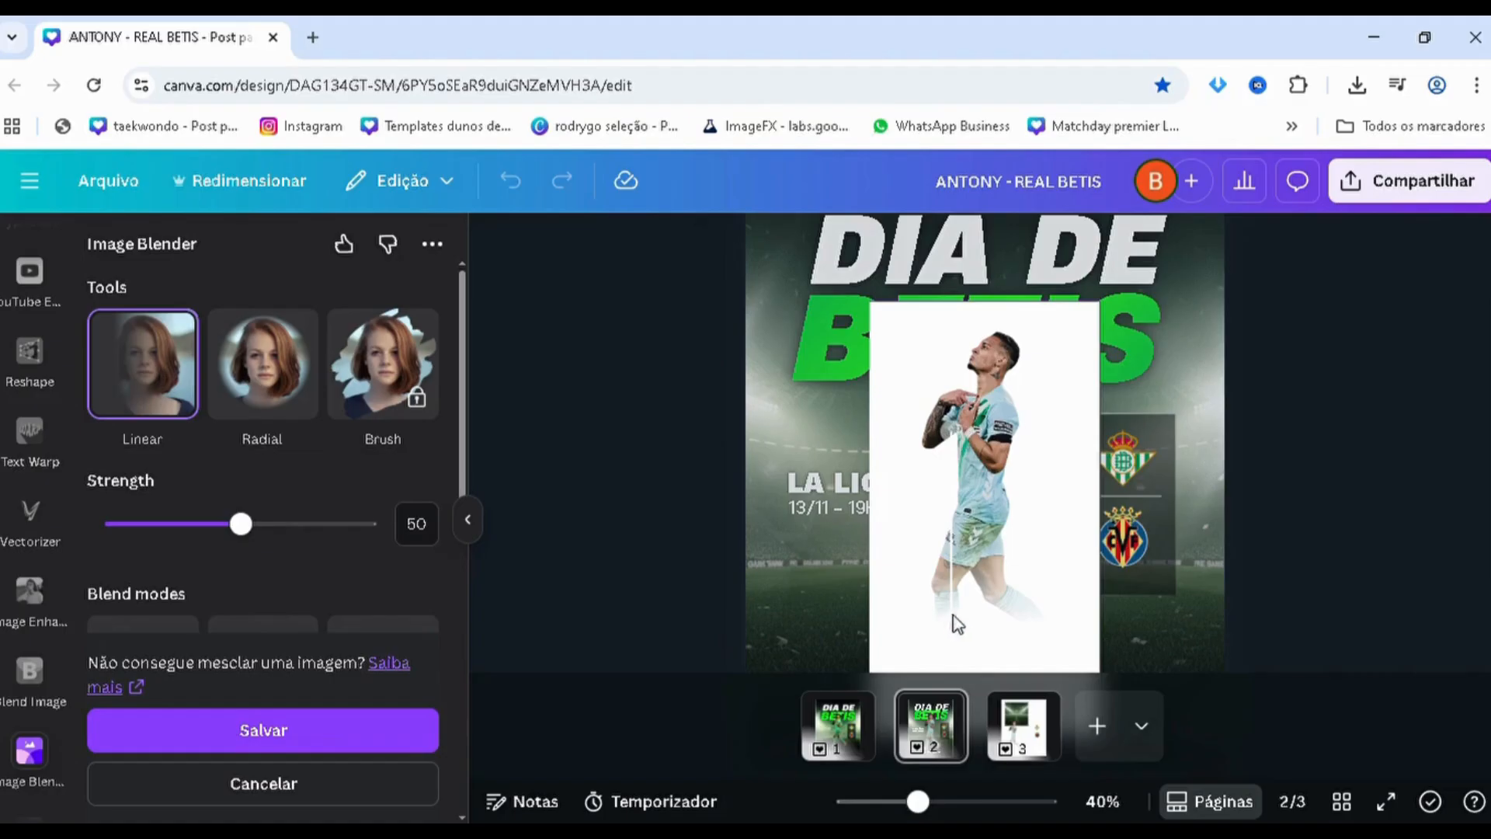
left_click_drag(962, 632, 845, 411)
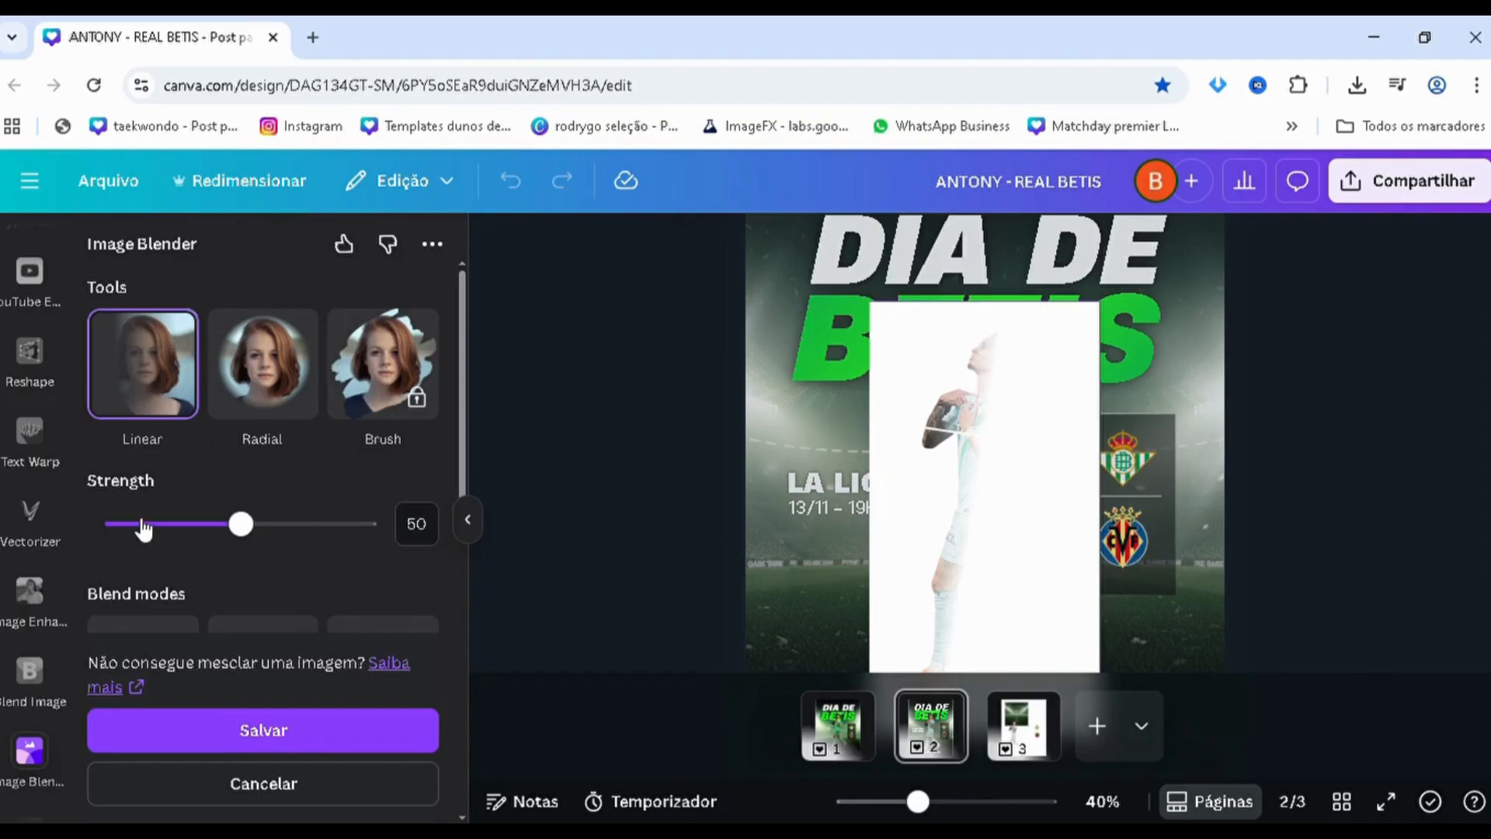
left_click_drag(144, 530, 245, 548)
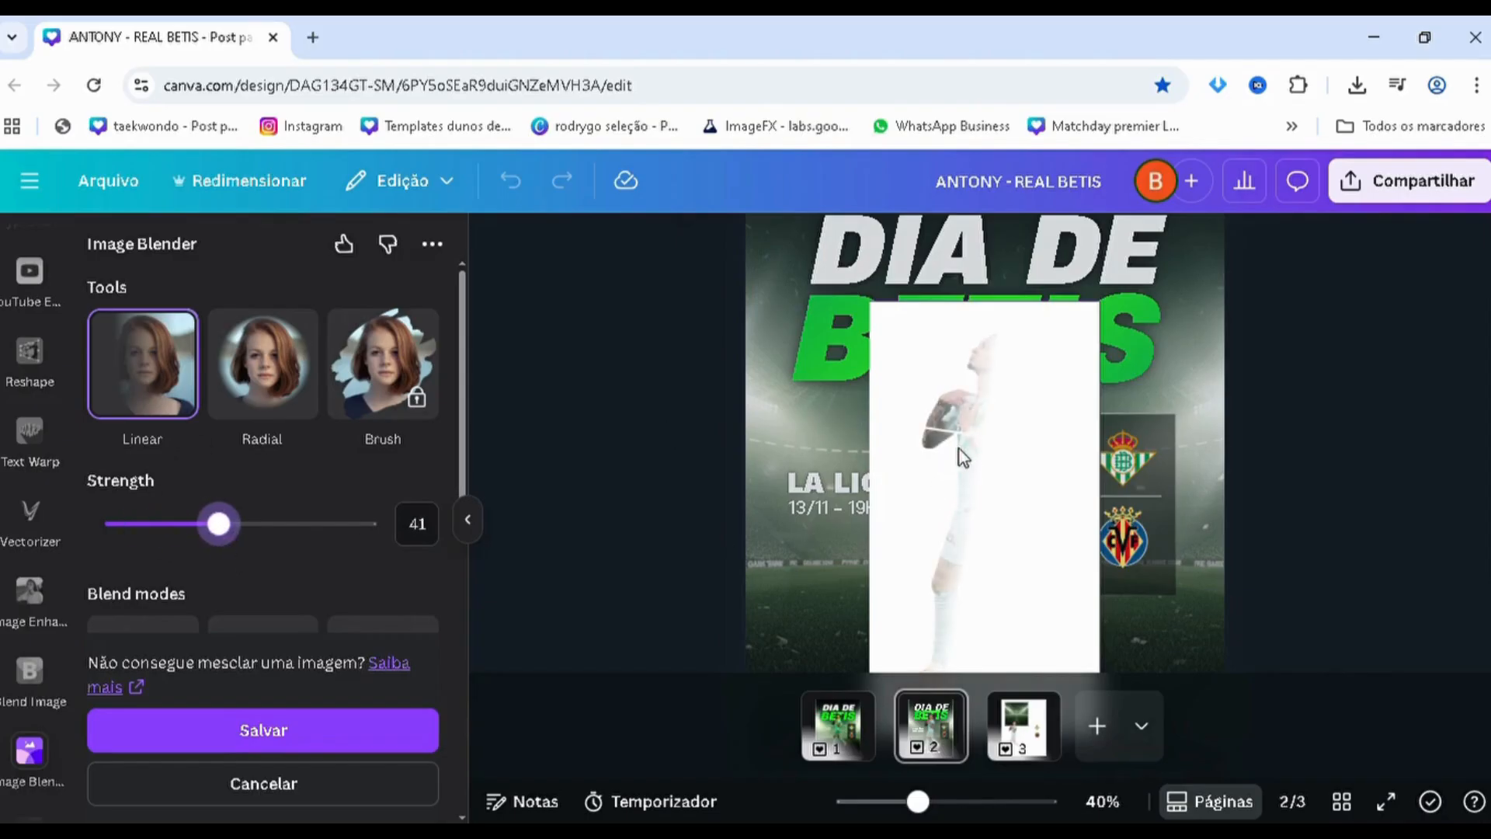
left_click_drag(993, 455, 984, 443)
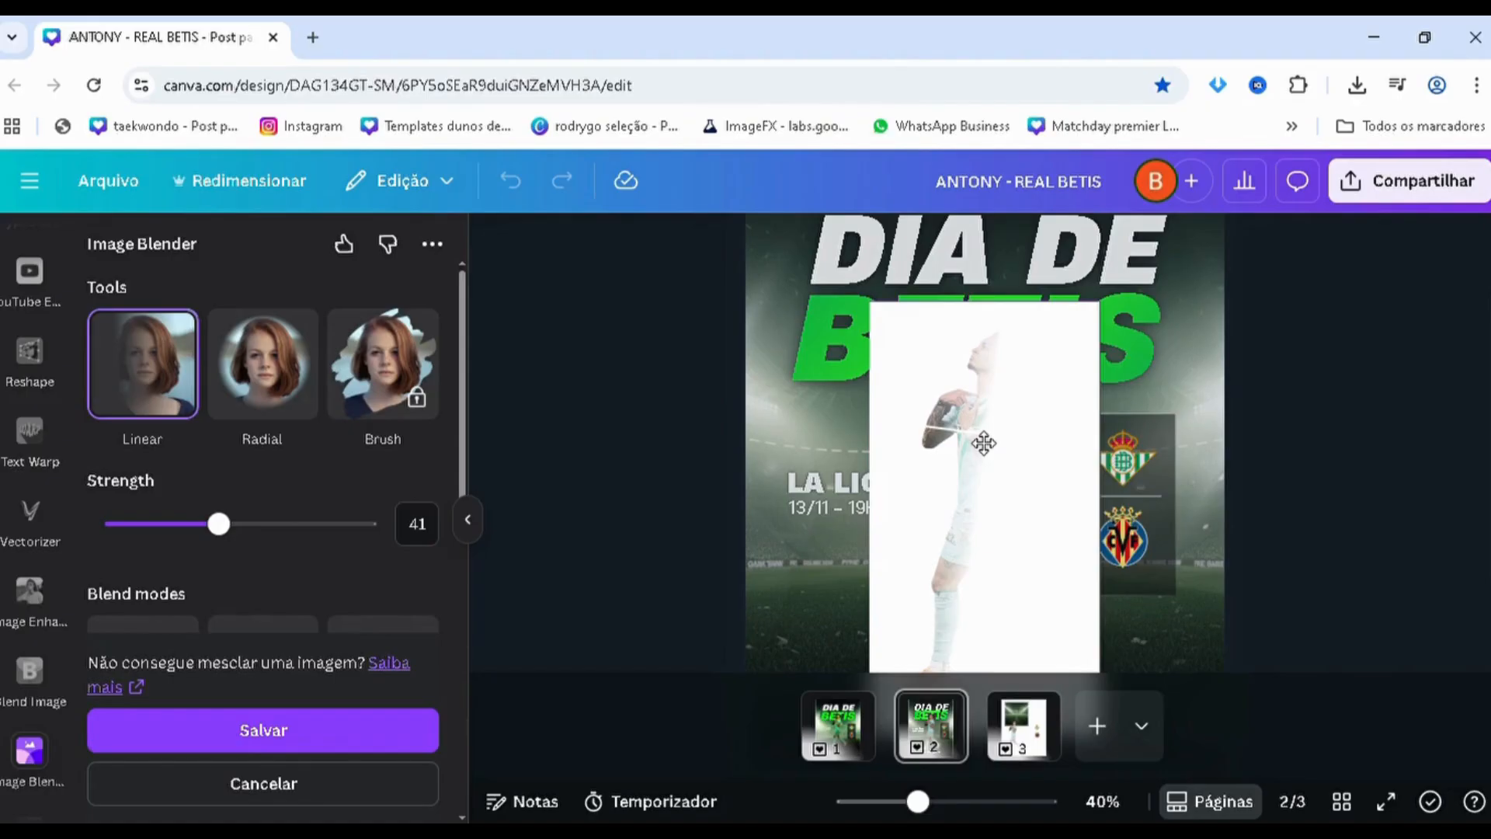
left_click(233, 744)
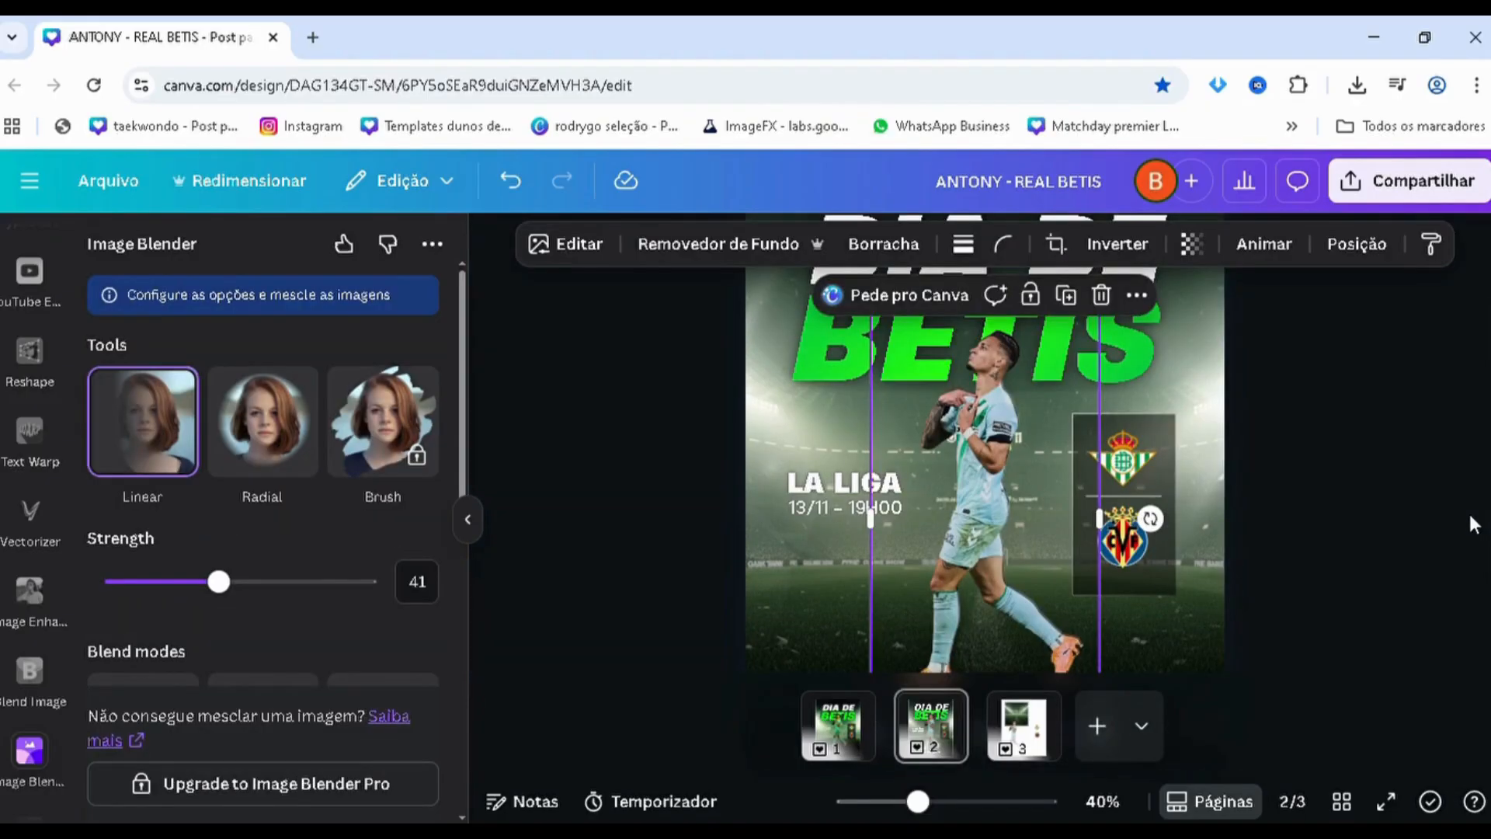
left_click(1474, 525)
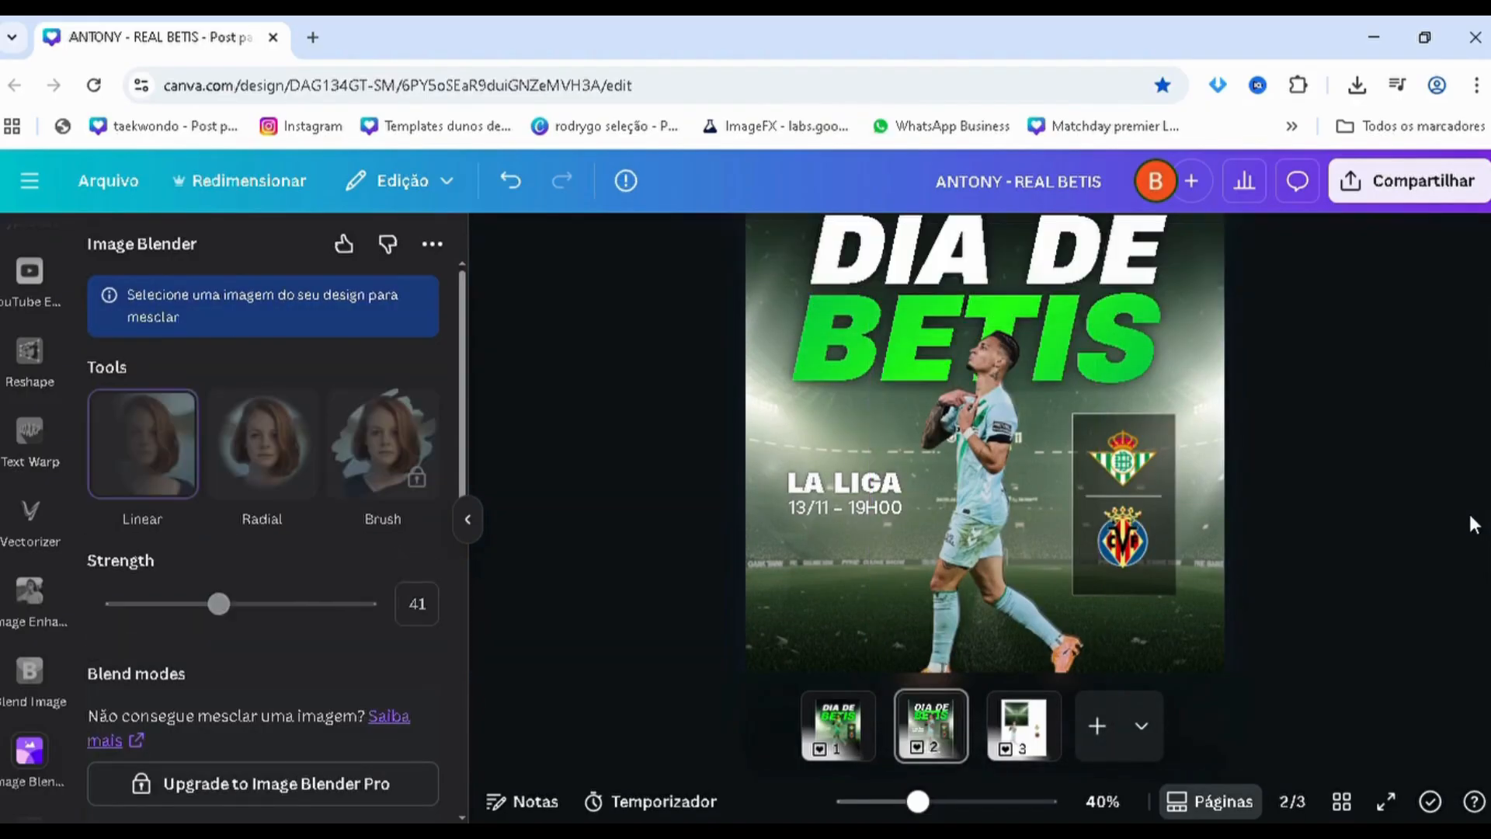
Delete the topmost full player copy from the layer stack, leaving the blended copy above the darkened one
key("alt+1")
left_click(296, 518)
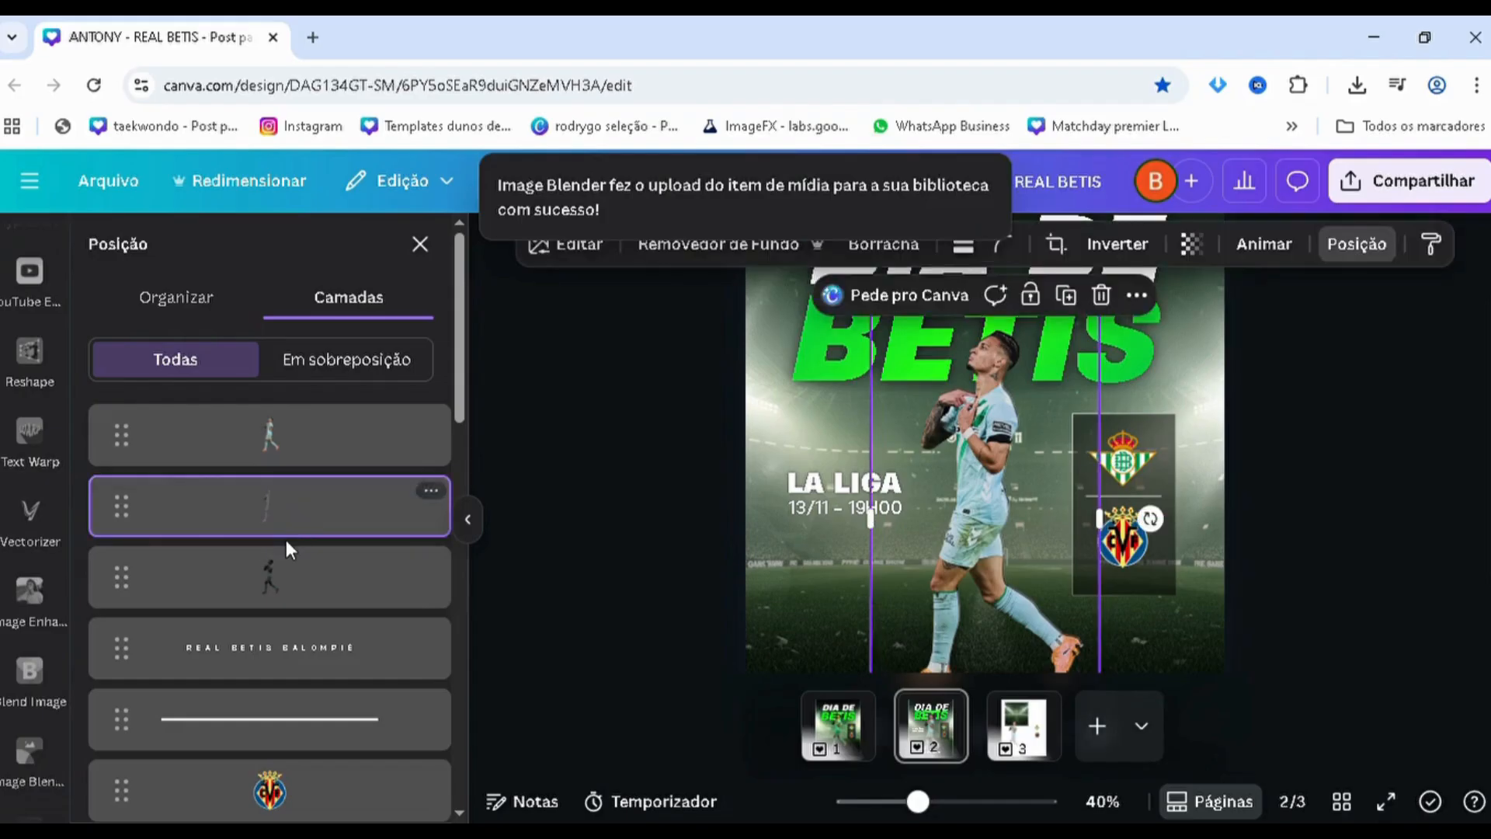
left_click(237, 441)
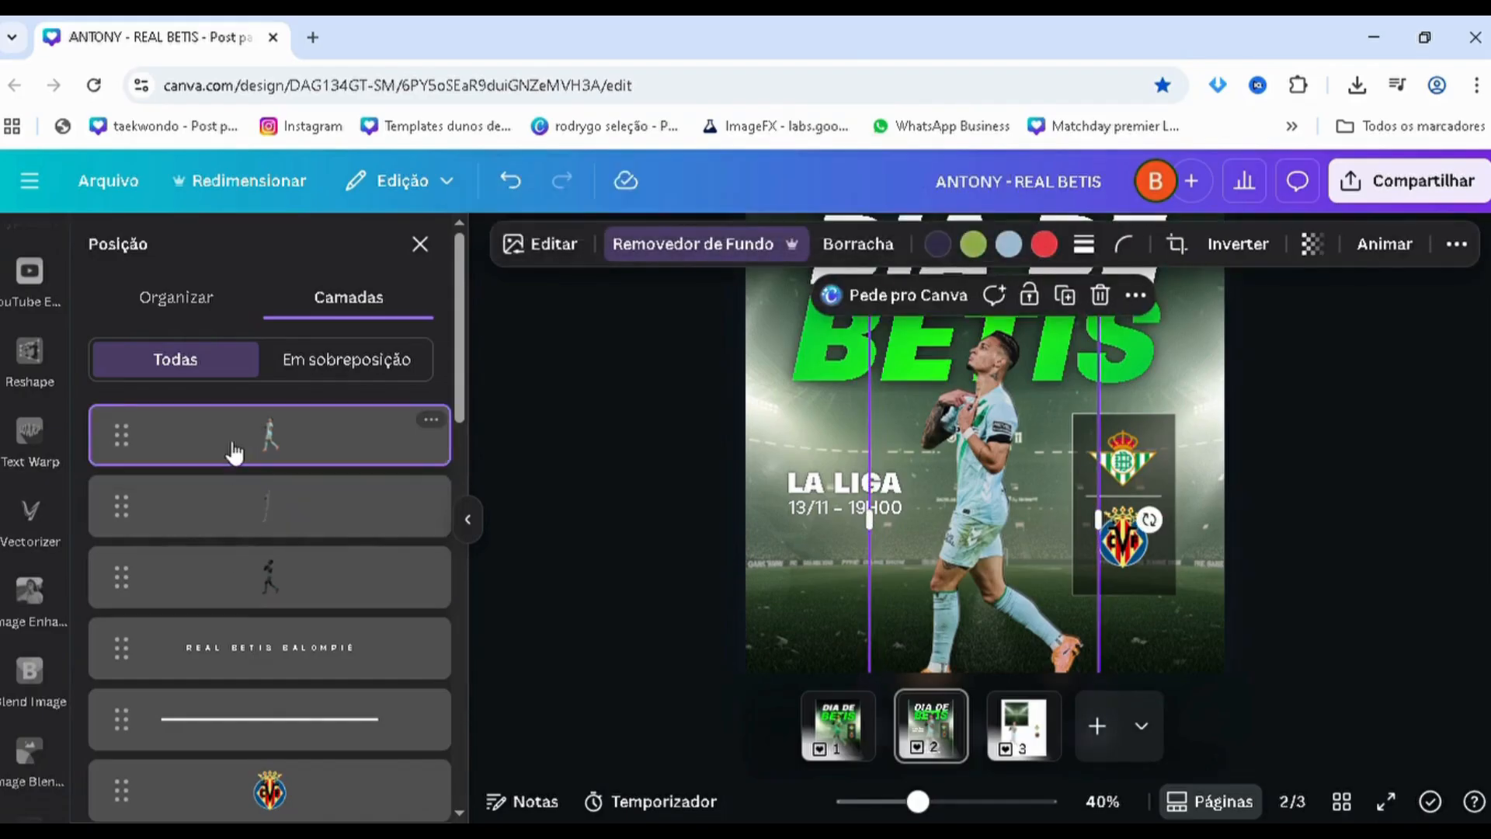
left_click(241, 501)
left_click(250, 449)
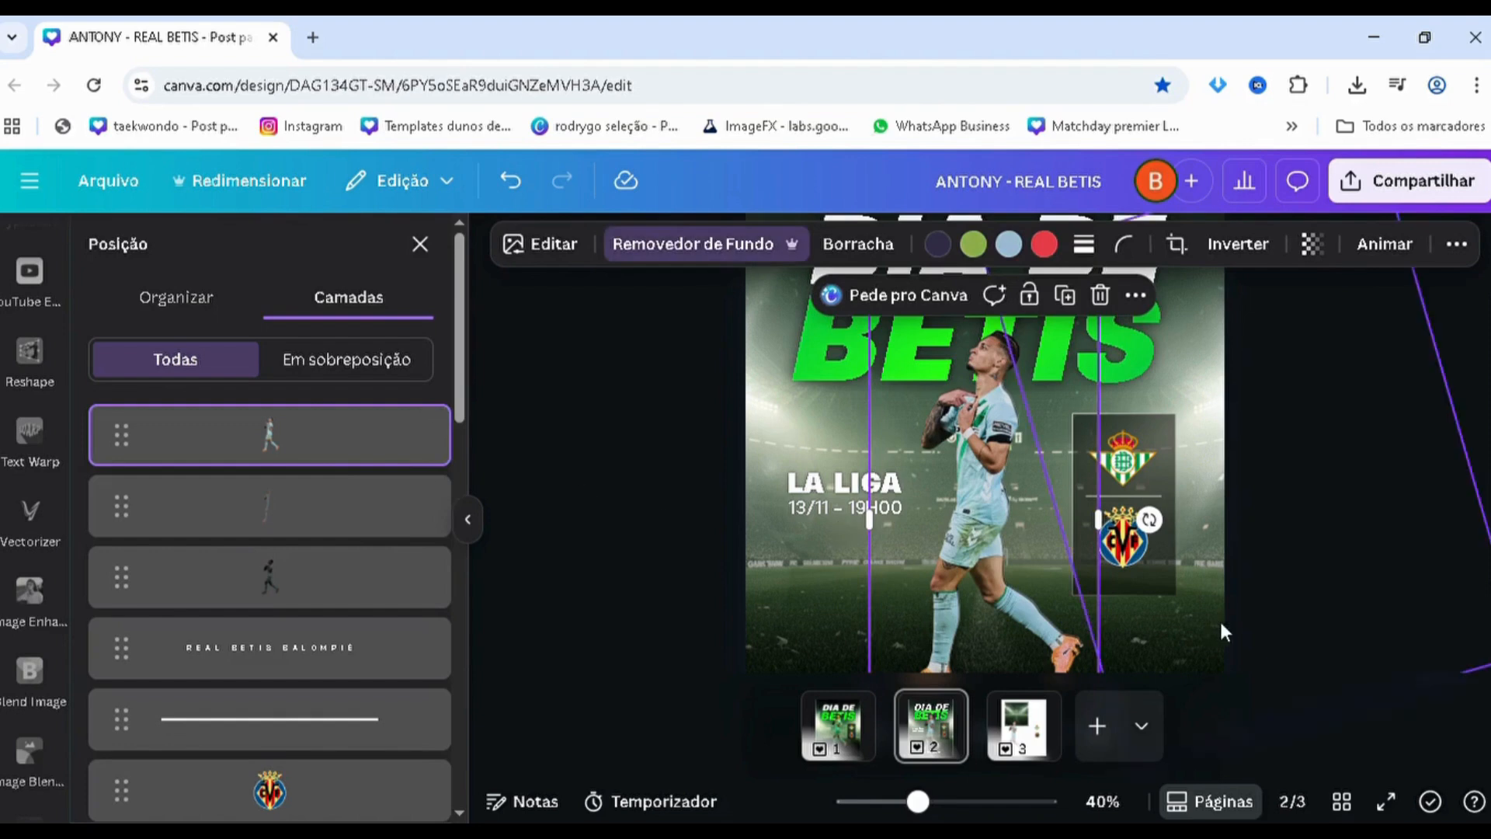
key("Delete")
Raise the blended player copy's brightness to 100
left_click(292, 429)
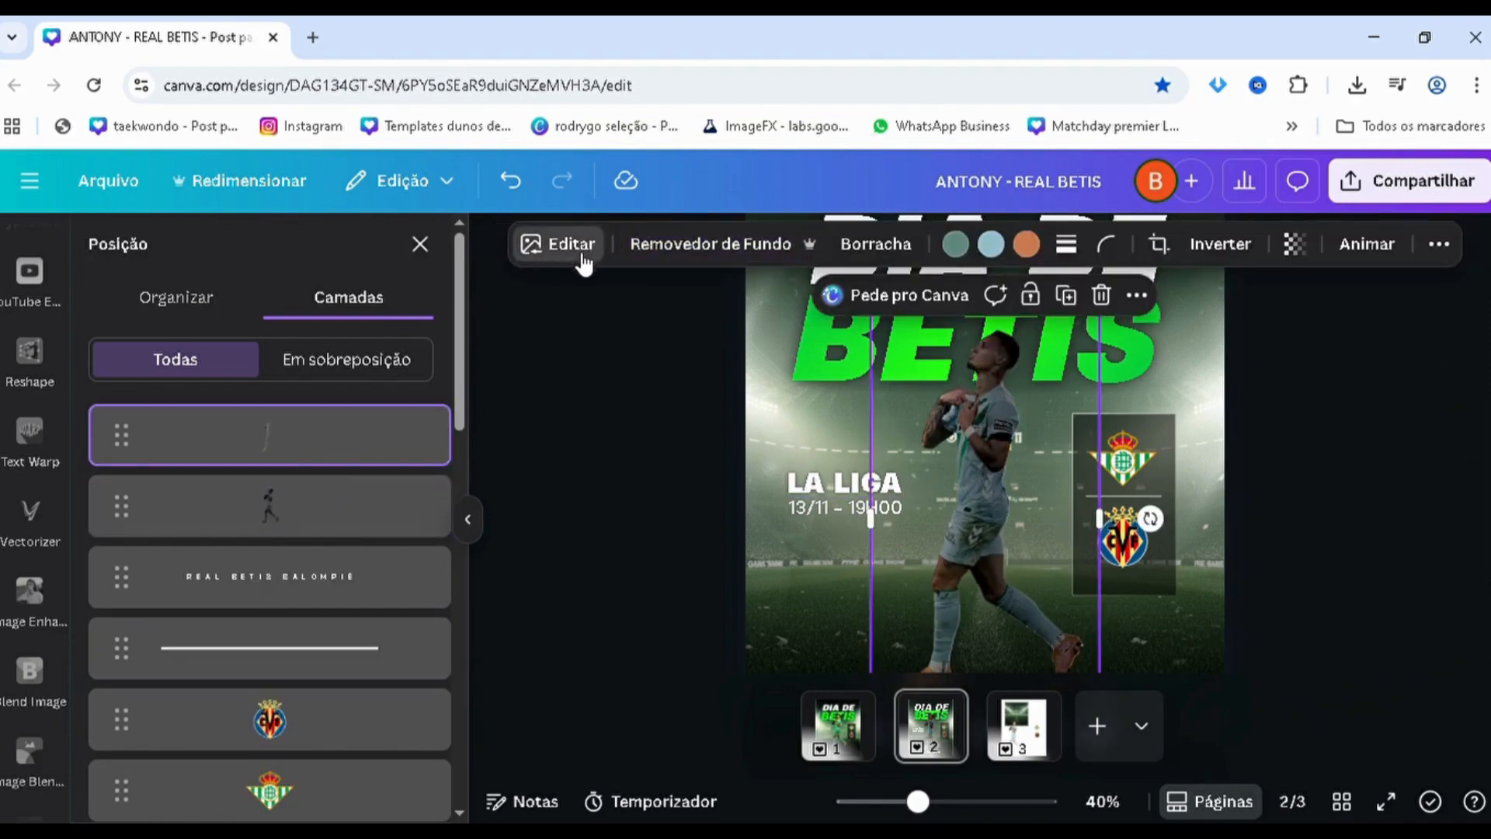
left_click(293, 421)
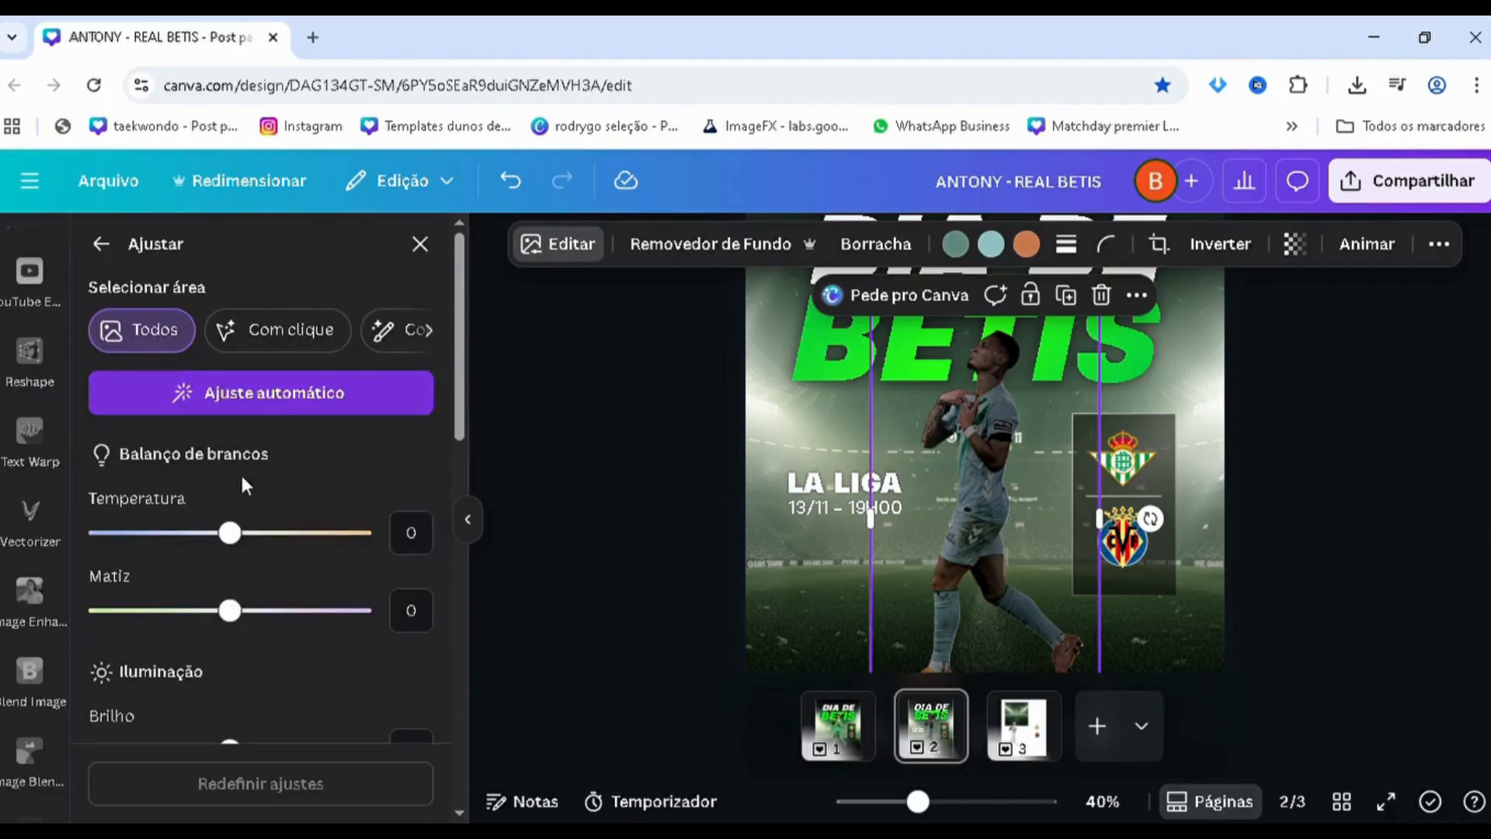
scroll(237, 497, "down", 3)
left_click_drag(230, 529, 464, 551)
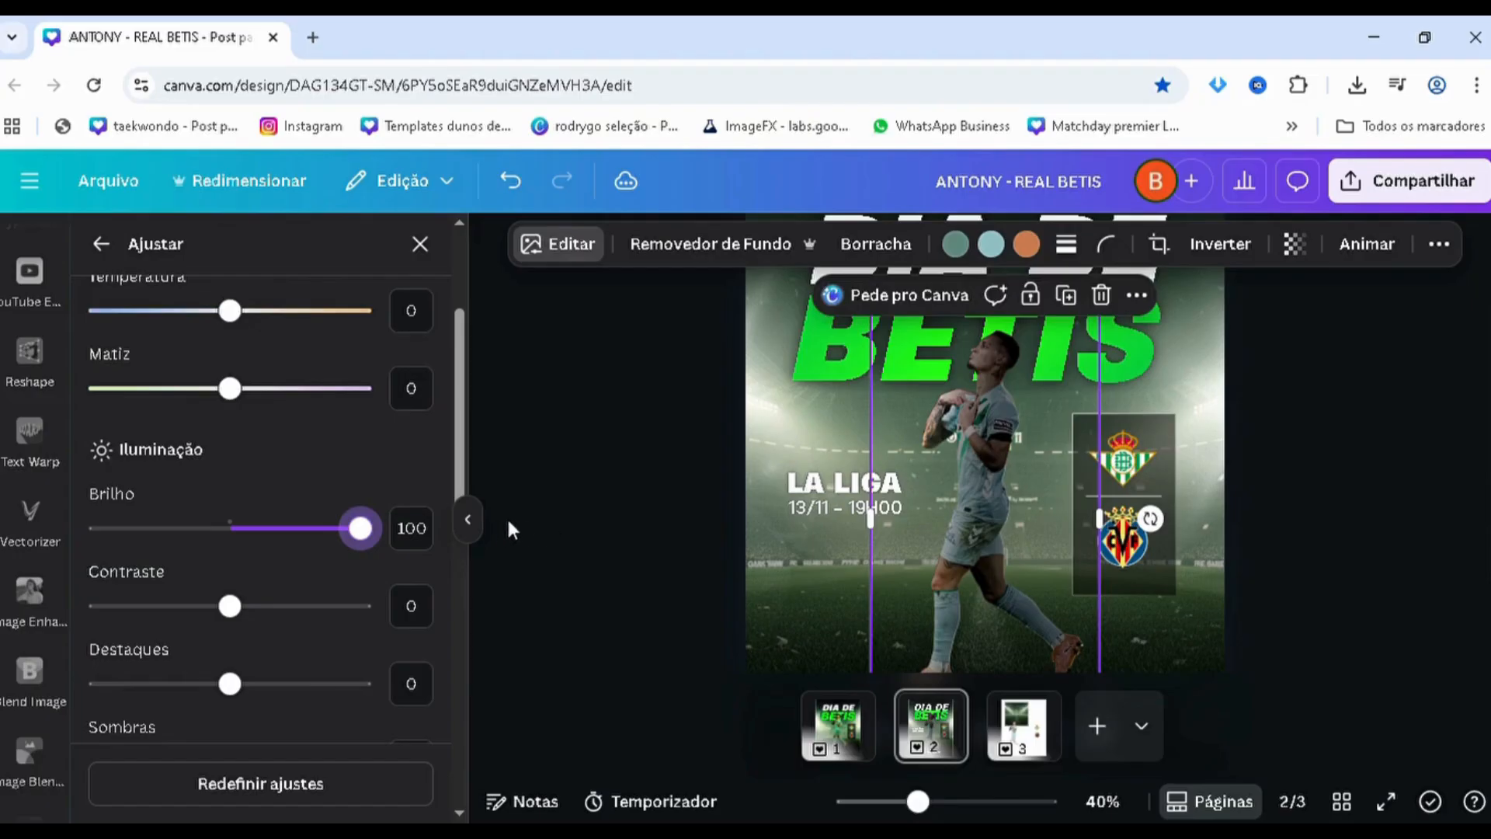
left_click(101, 243)
Undo the brightness change, the top copy's deletion and the strength 41 blend
key("ctrl+z")
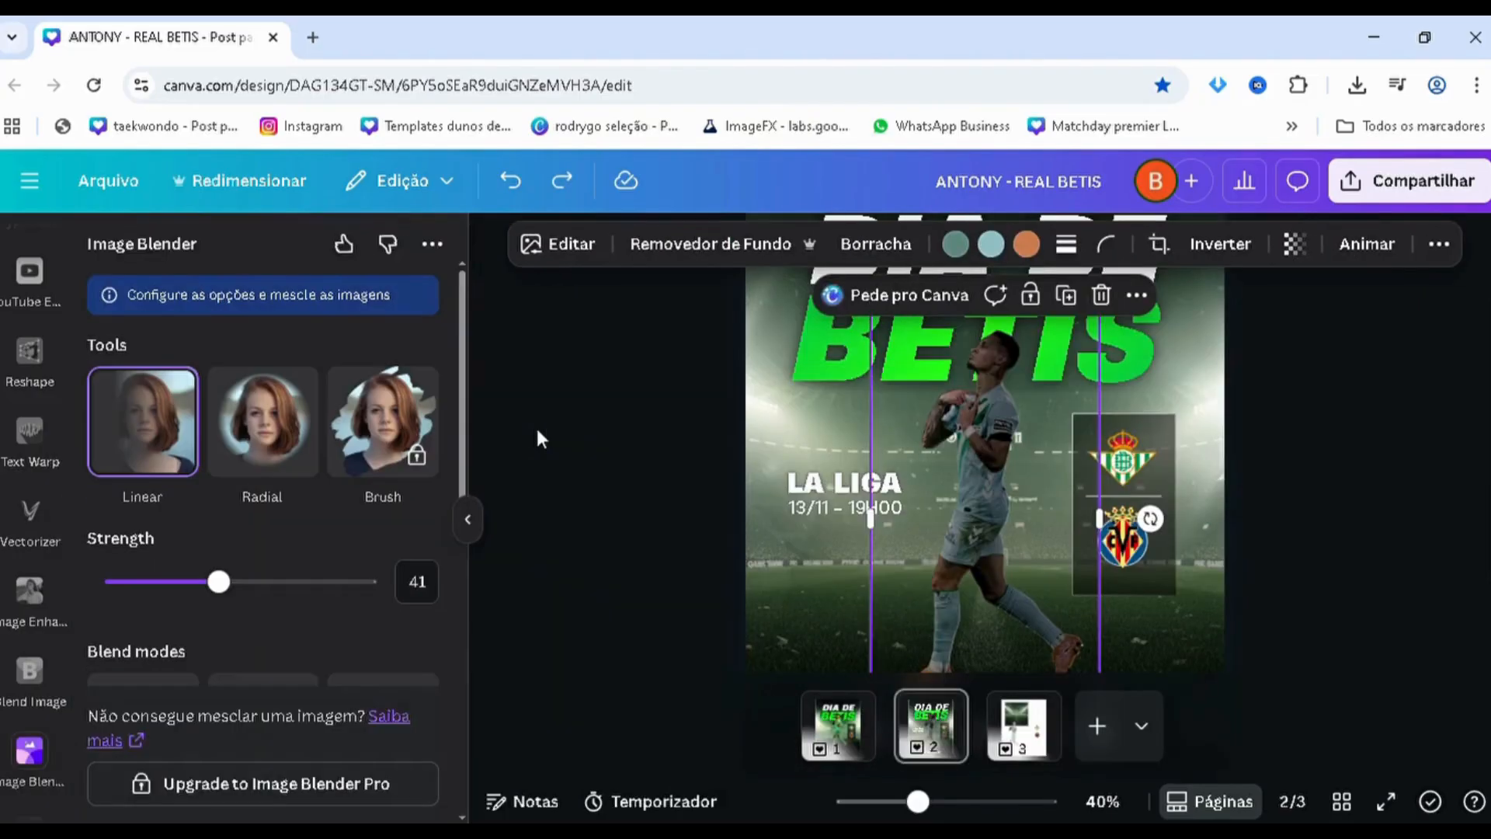
key("ctrl+y")
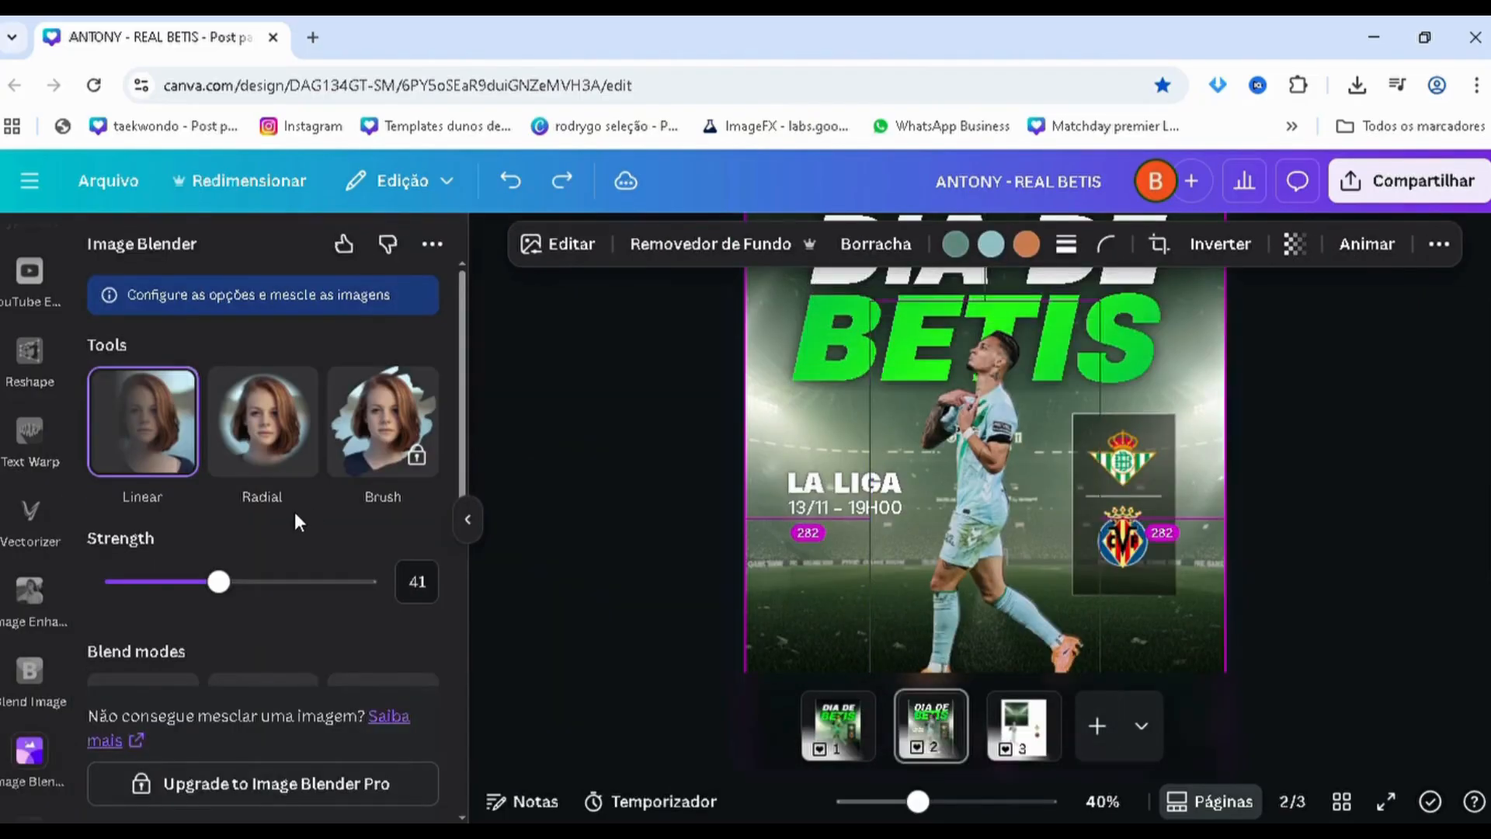
Blend the second-highest player copy with Image Blender's Linear tool at strength 50, keeping only its front side, and save it
key("alt+1")
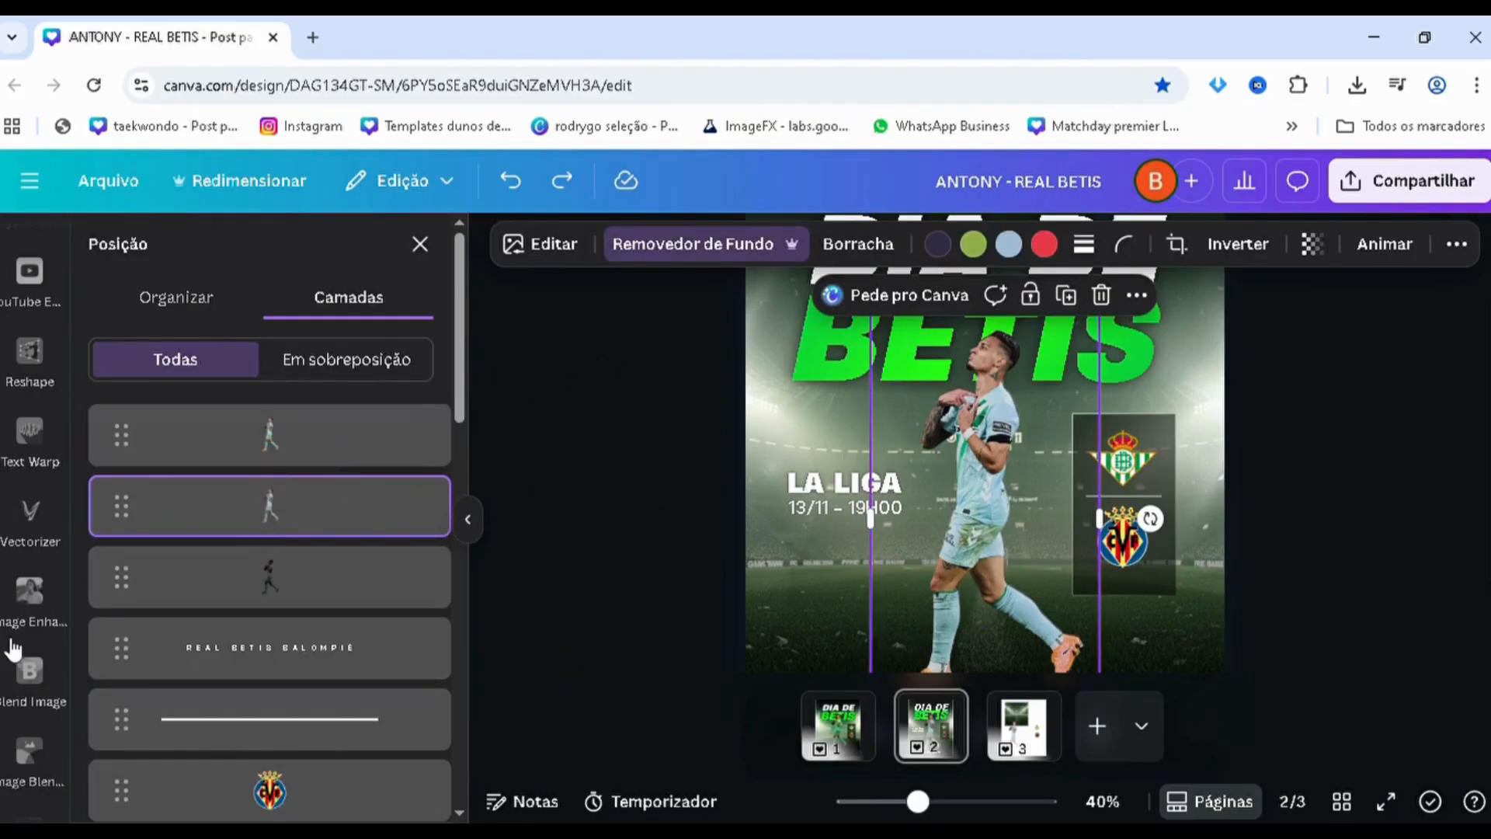
left_click(30, 751)
left_click(212, 466)
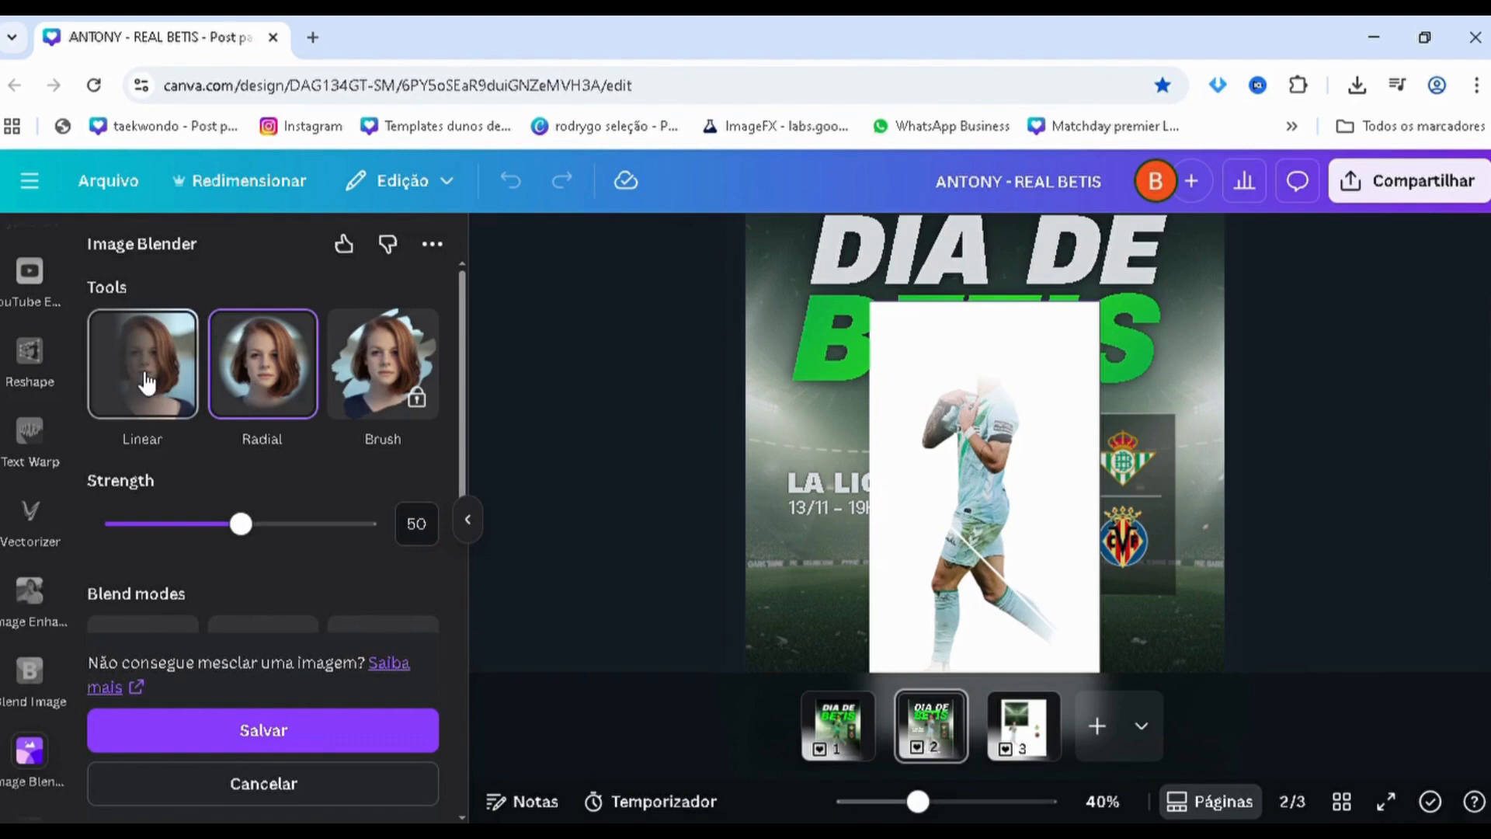
left_click(146, 383)
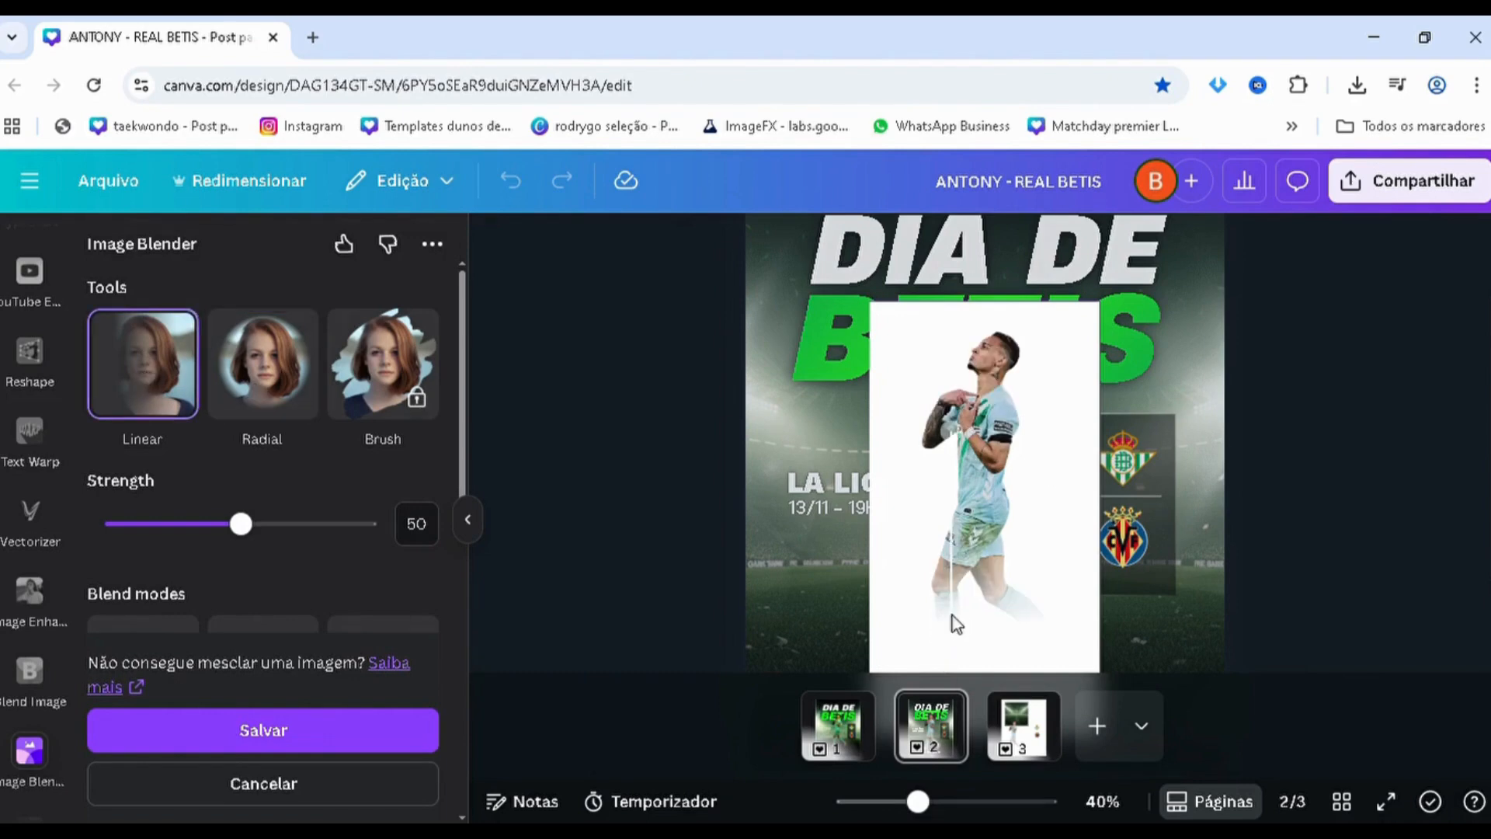
left_click_drag(965, 640, 924, 425)
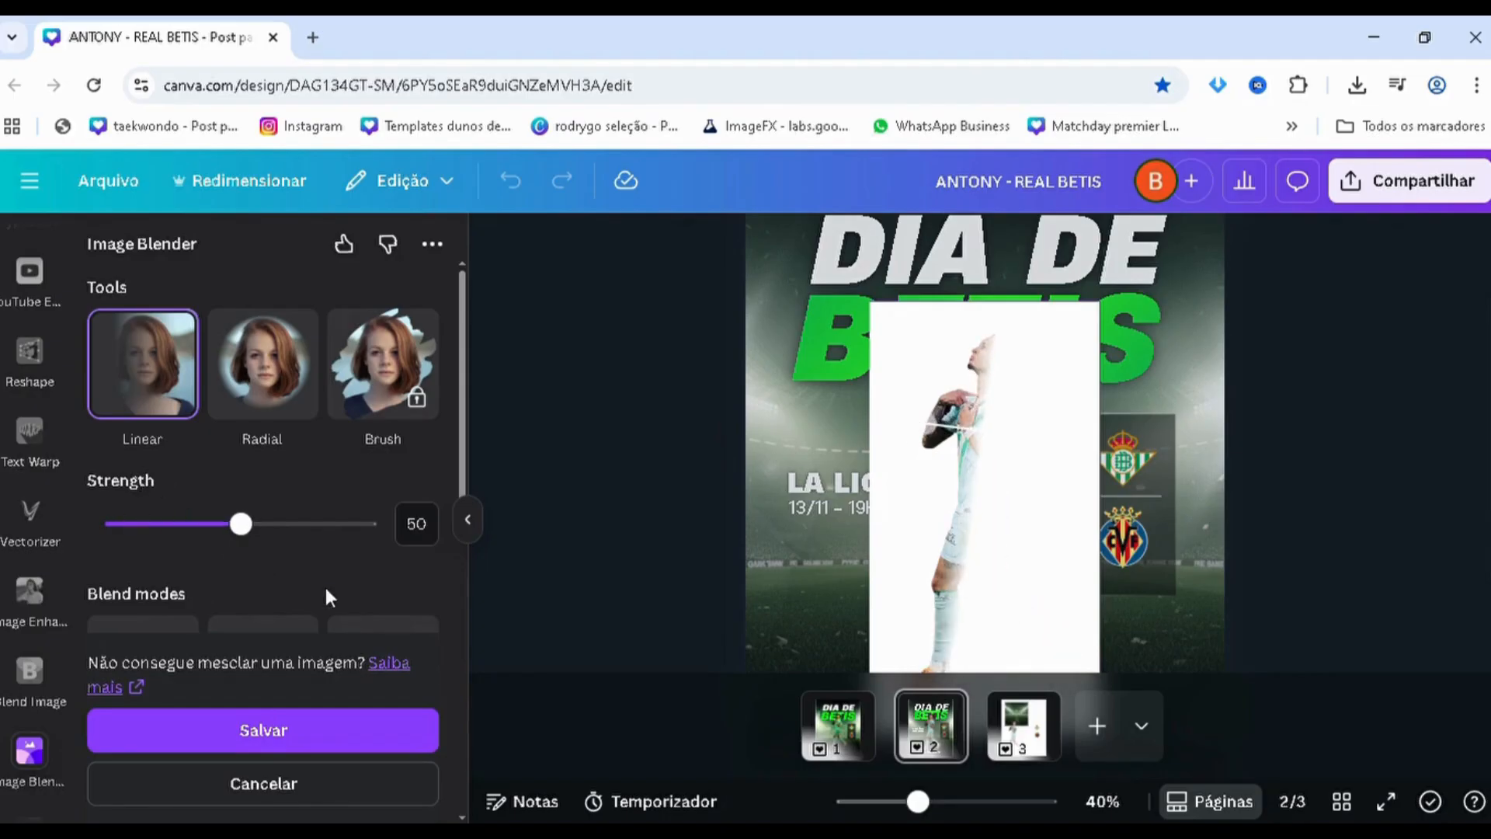
left_click(335, 730)
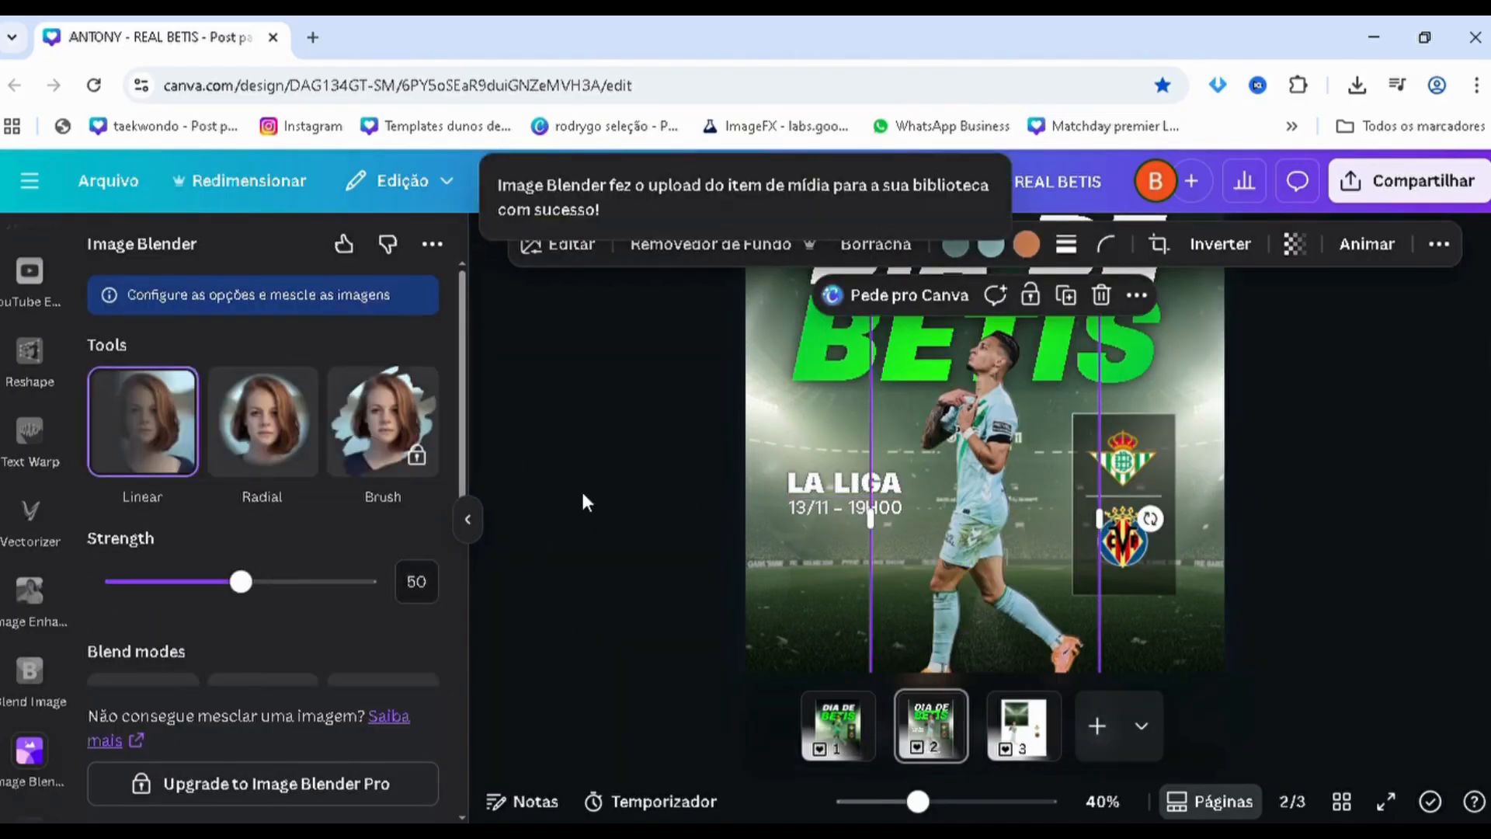
Blend the topmost player copy with Image Blender's Linear tool at strength 50, keeping only its back edge, and save it
left_click(628, 503)
left_click(1008, 503)
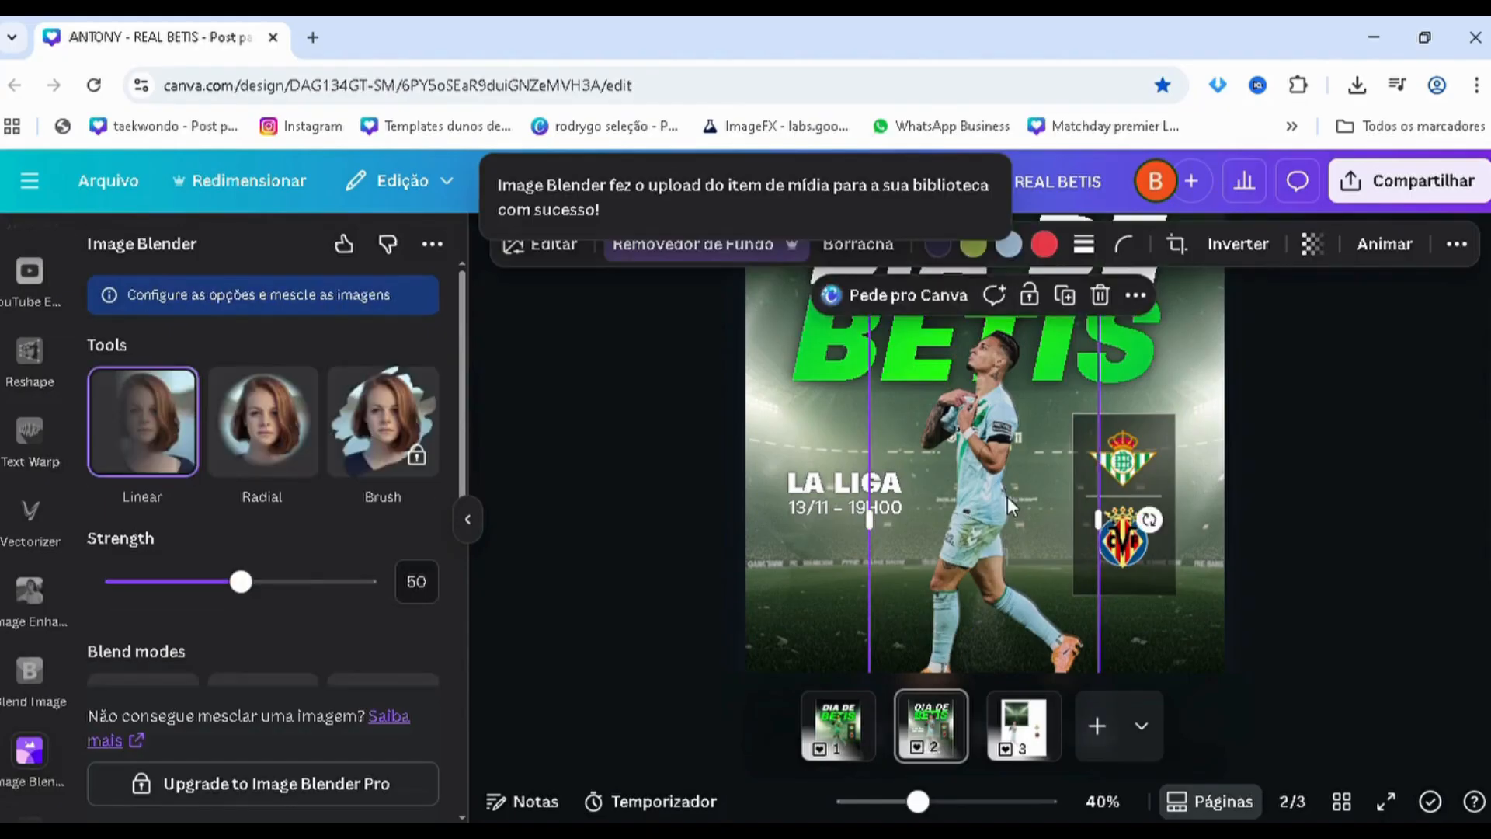
key("alt+1")
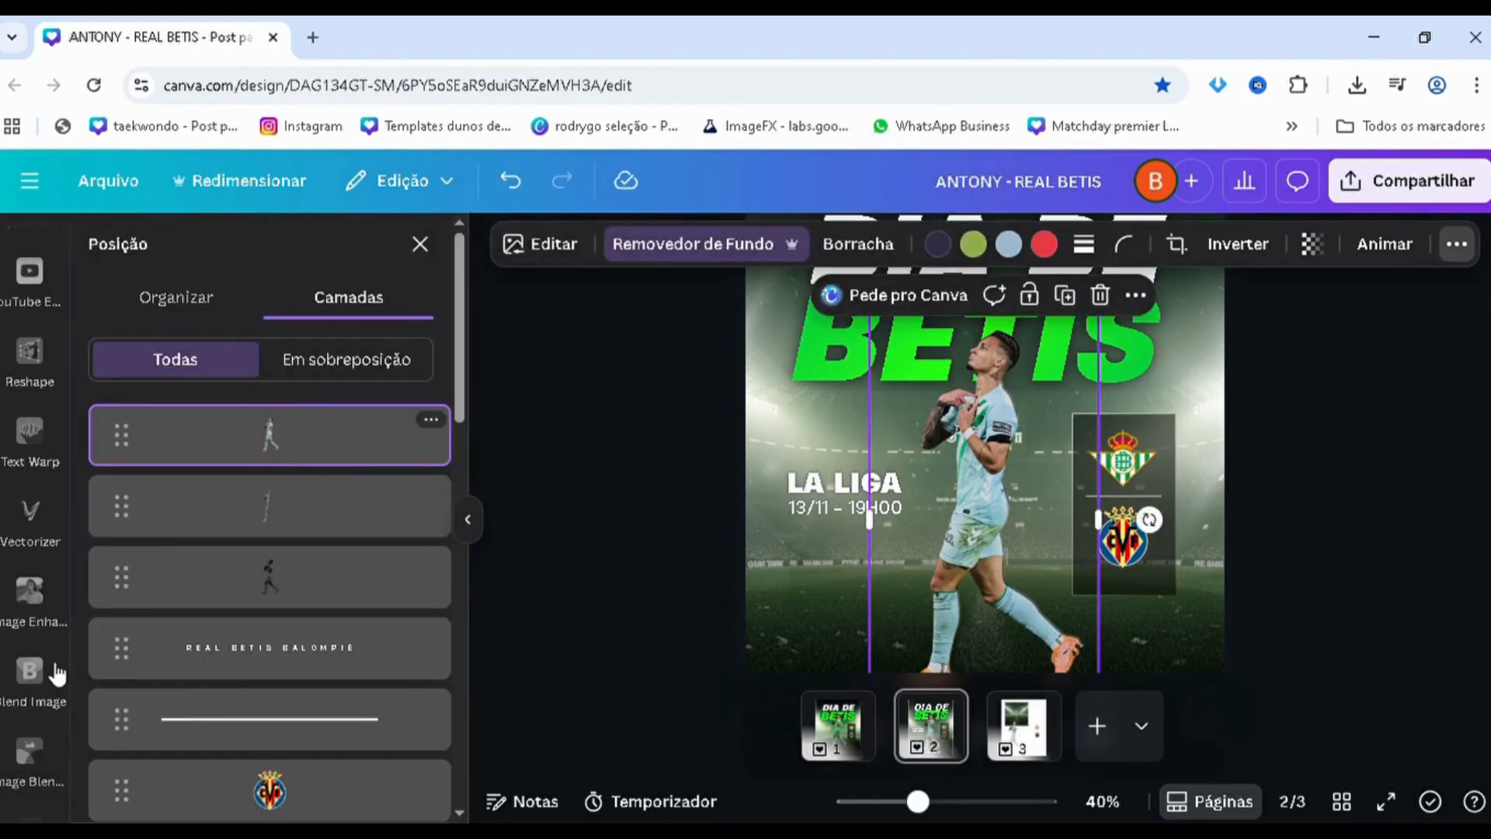
left_click(44, 770)
left_click(254, 462)
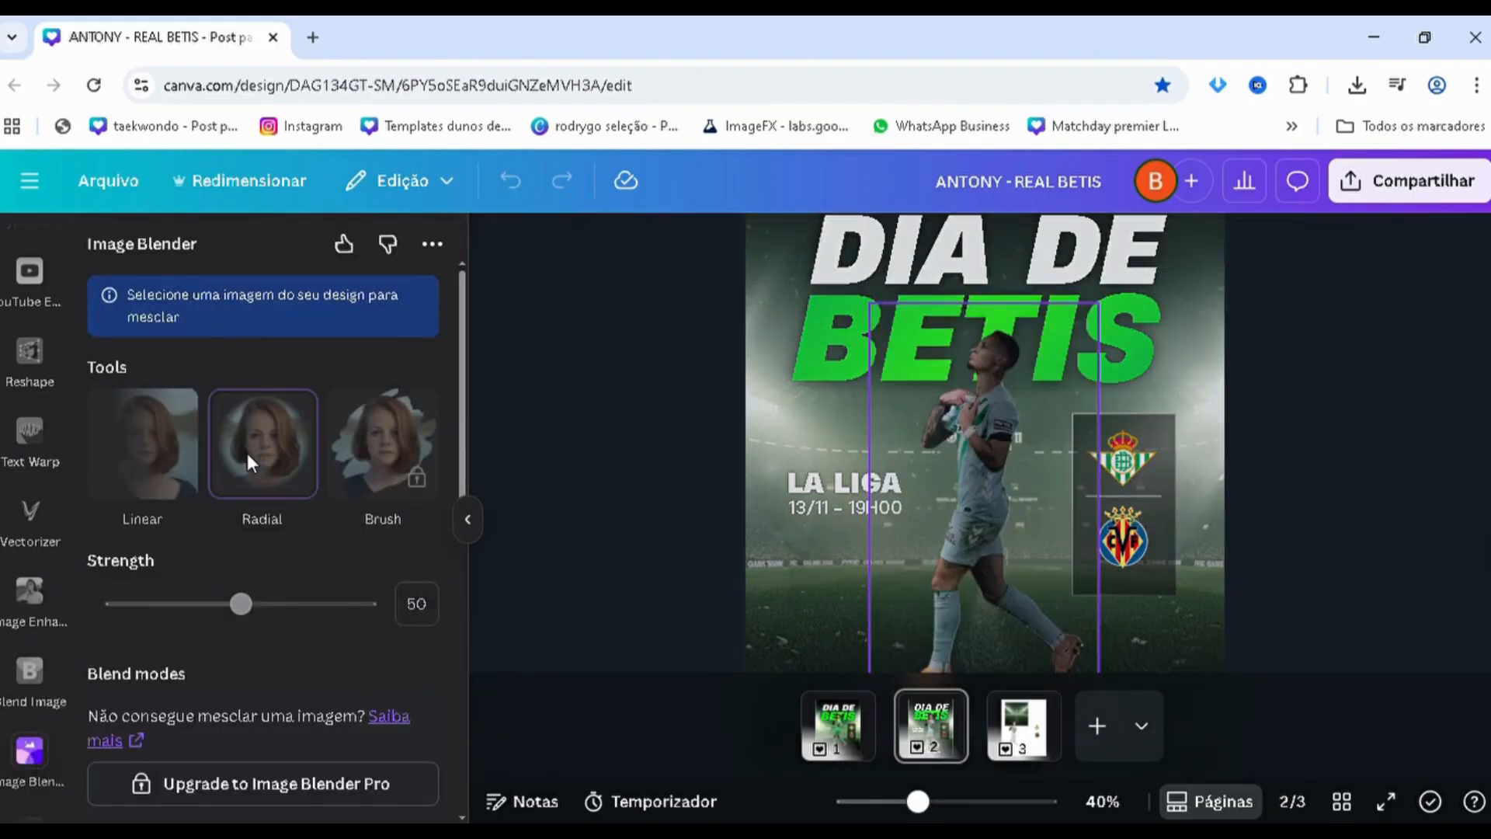
left_click(179, 377)
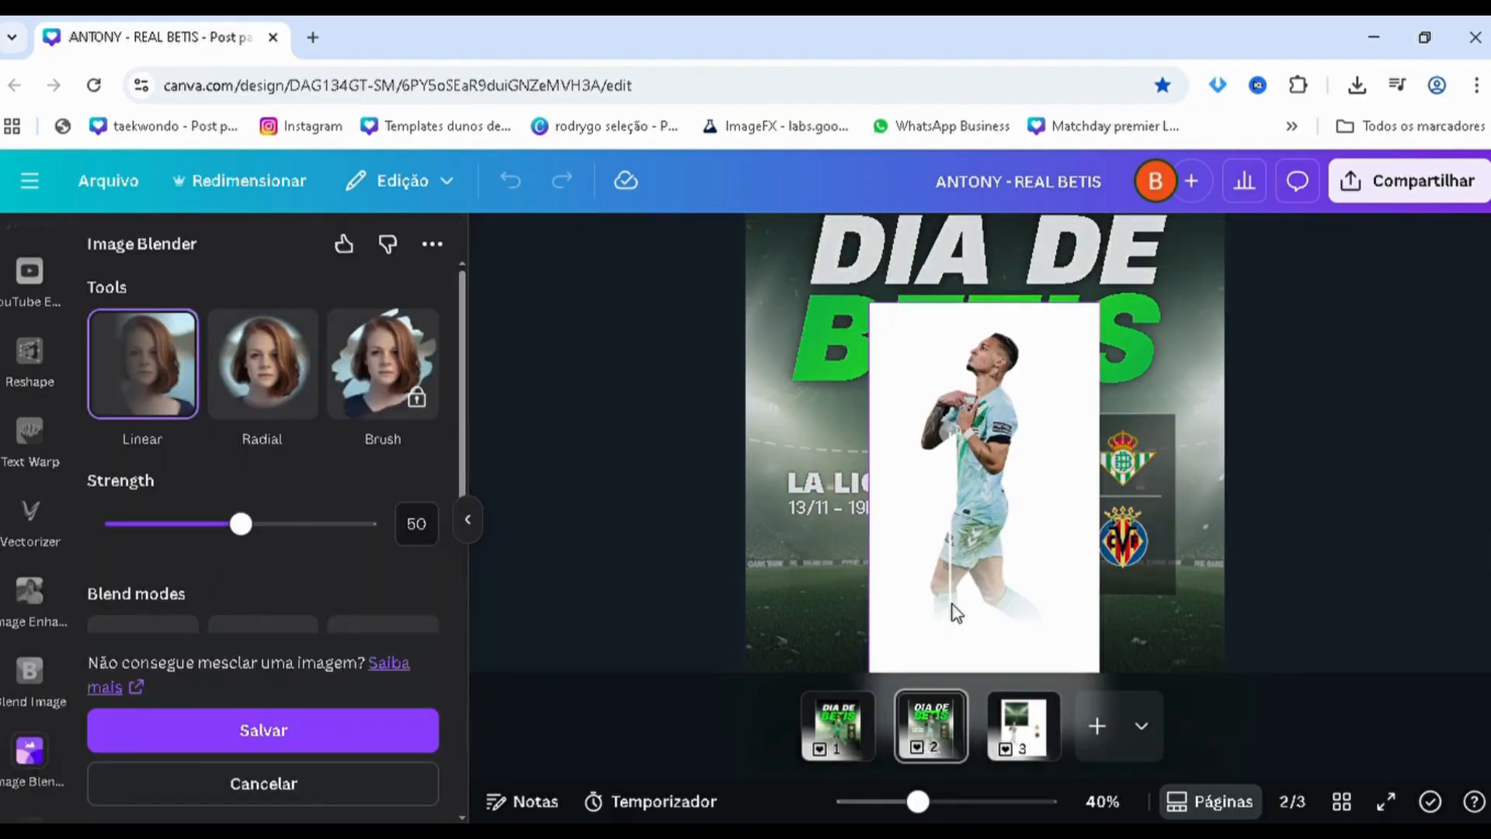
left_click_drag(960, 632, 936, 508)
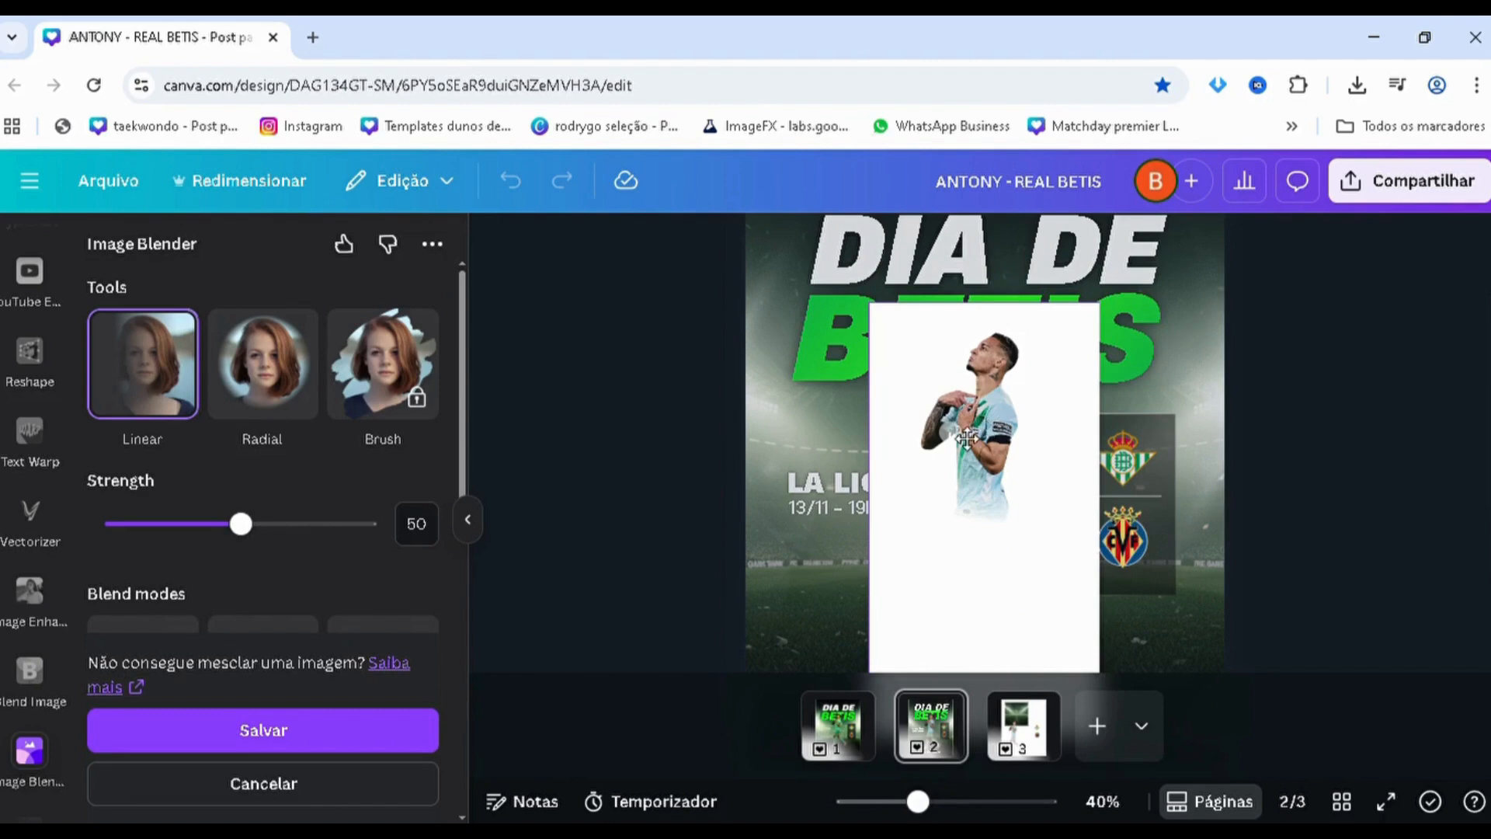
left_click_drag(967, 439, 1006, 486)
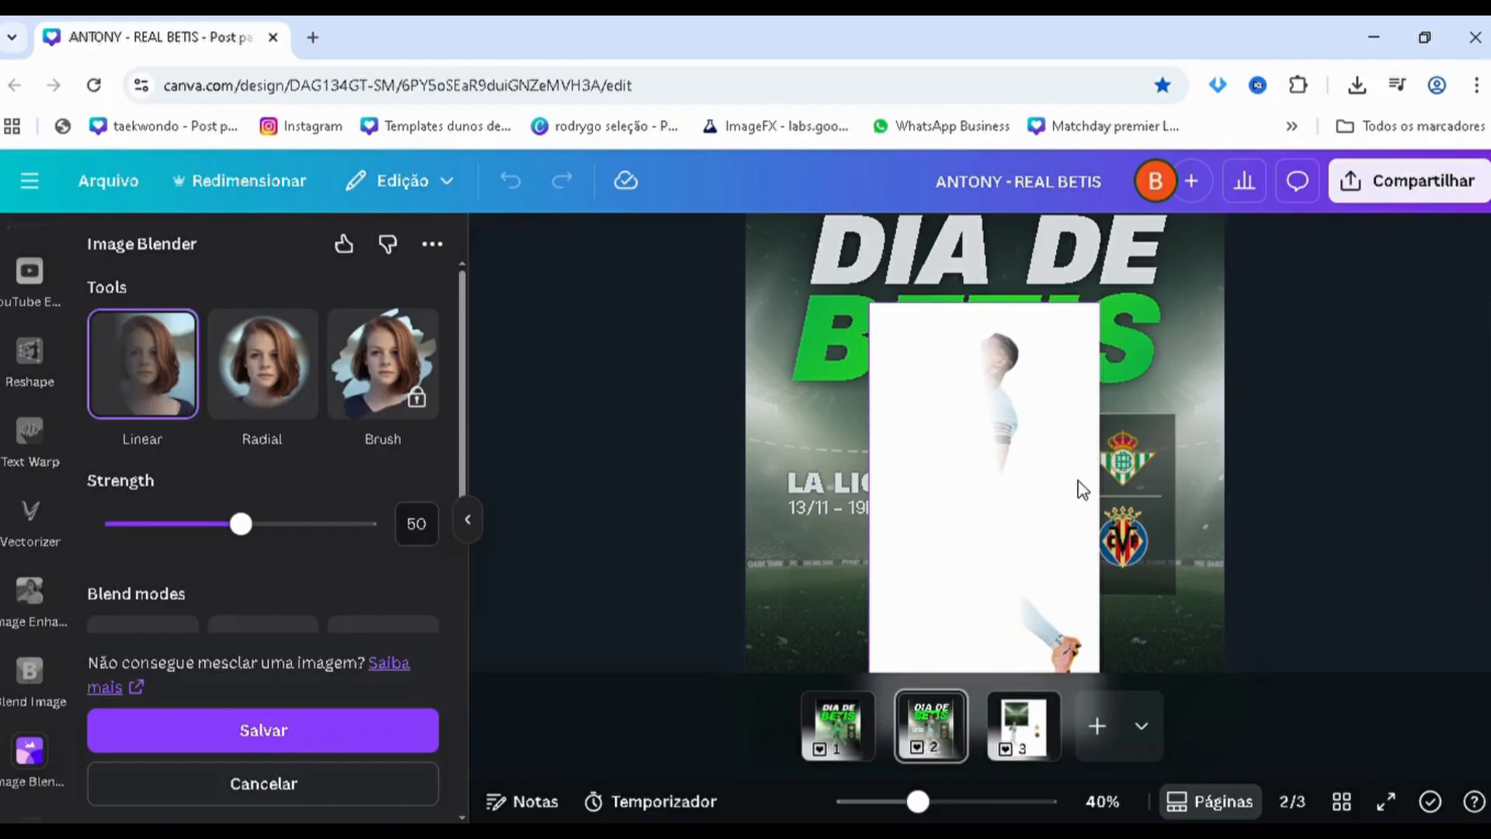
left_click_drag(1095, 490, 1090, 476)
left_click(385, 732)
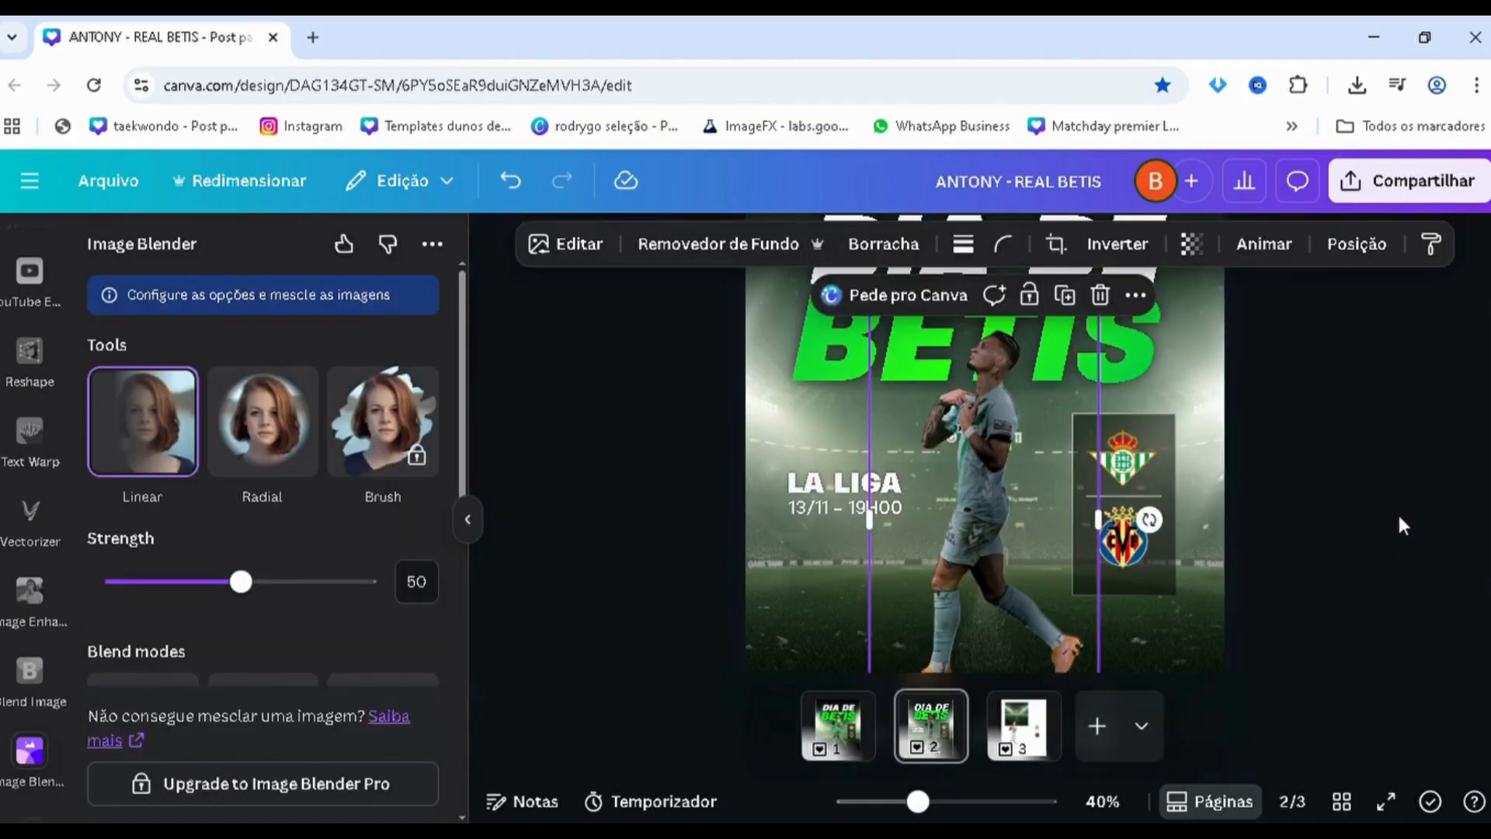
Select the darkened player copy and nudge it slightly to the right at the player's head
scroll(1387, 510, "up", 2, "ctrl")
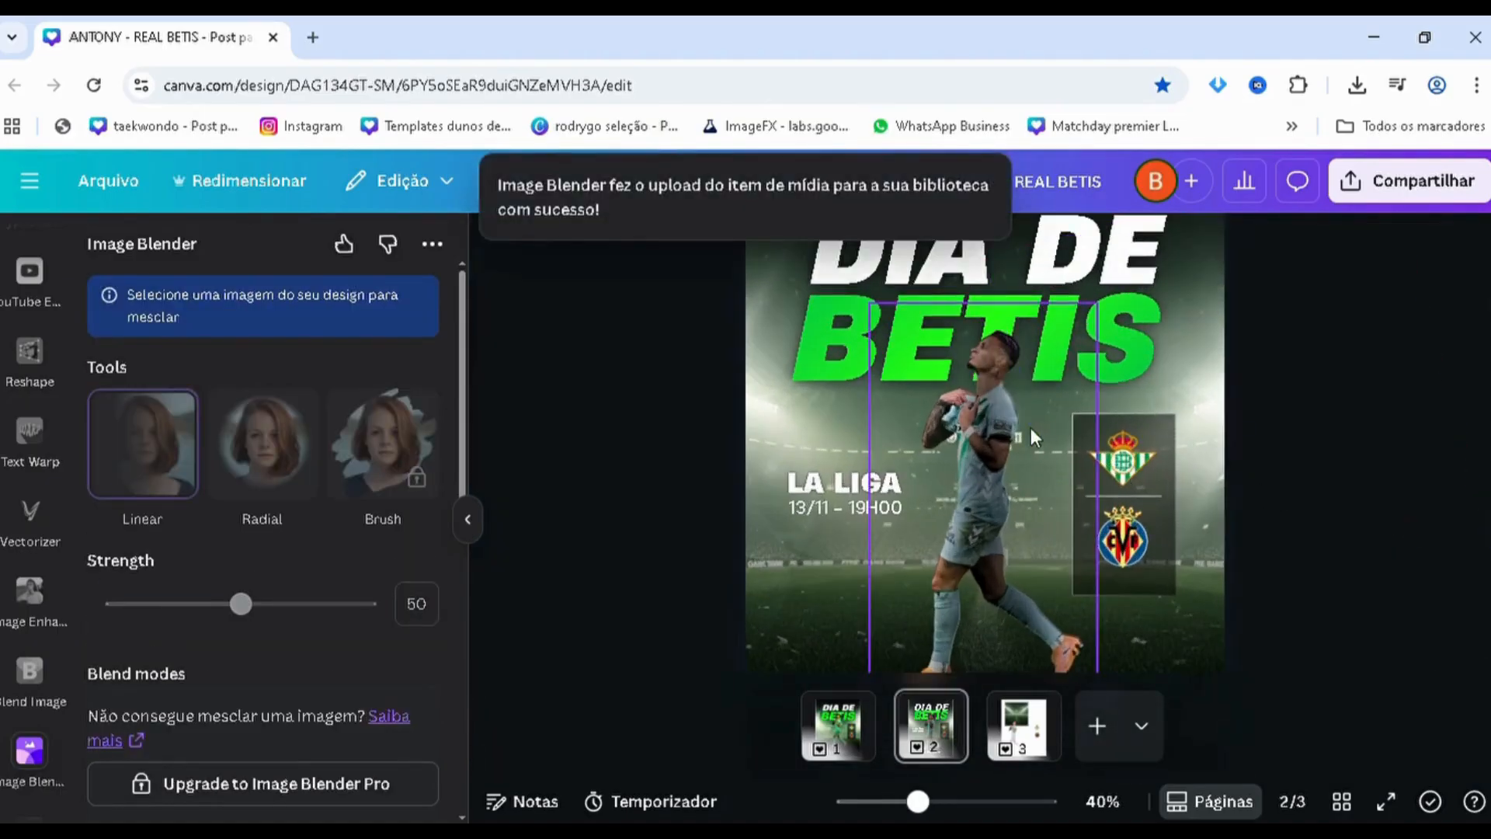
scroll(986, 398, "up", 3, "ctrl")
key("alt+1")
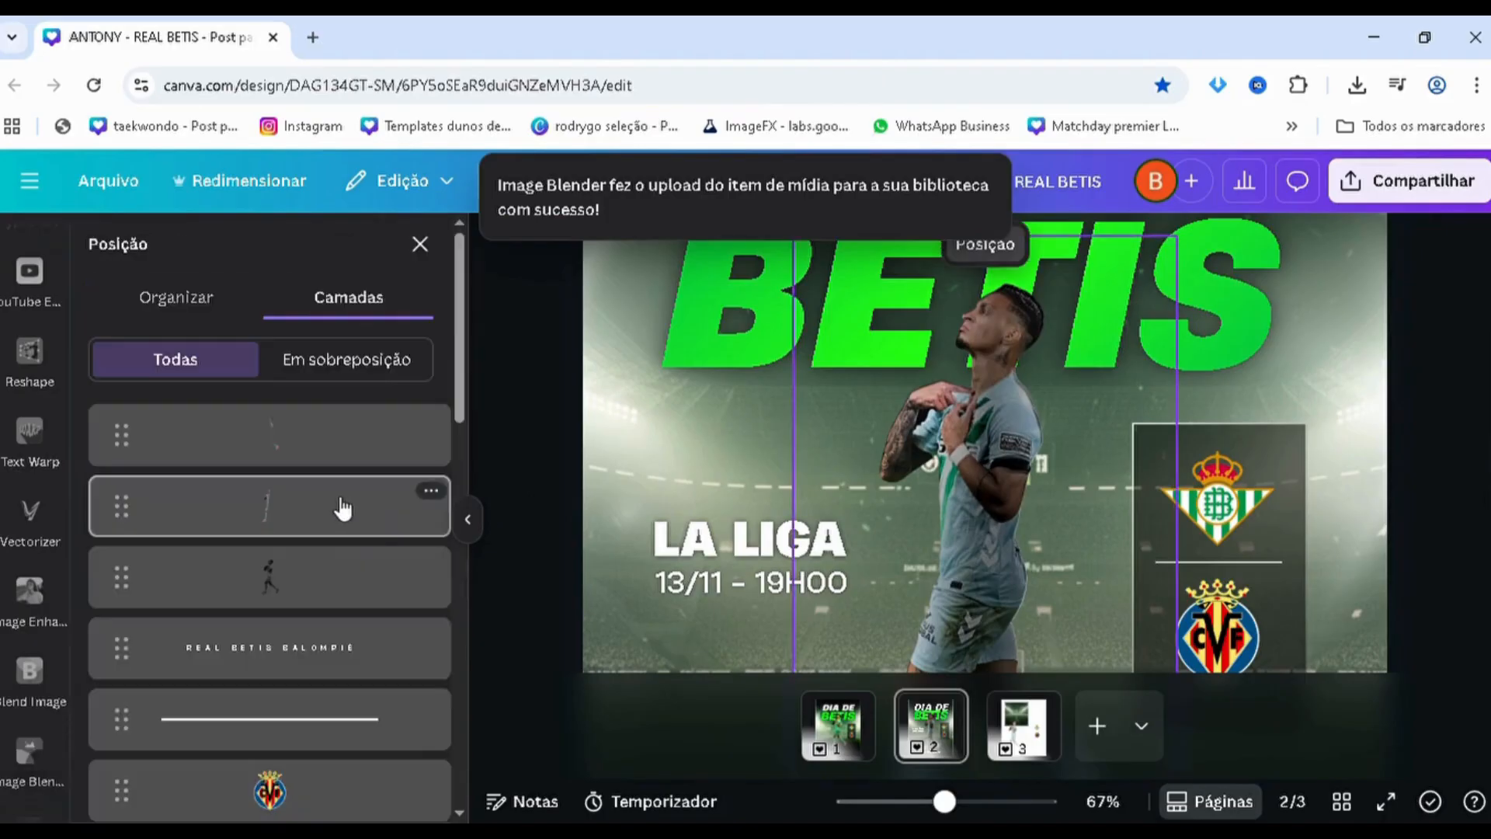
scroll(343, 497, "down", 2)
left_click(1070, 292)
scroll(1116, 328, "up", 2, "ctrl")
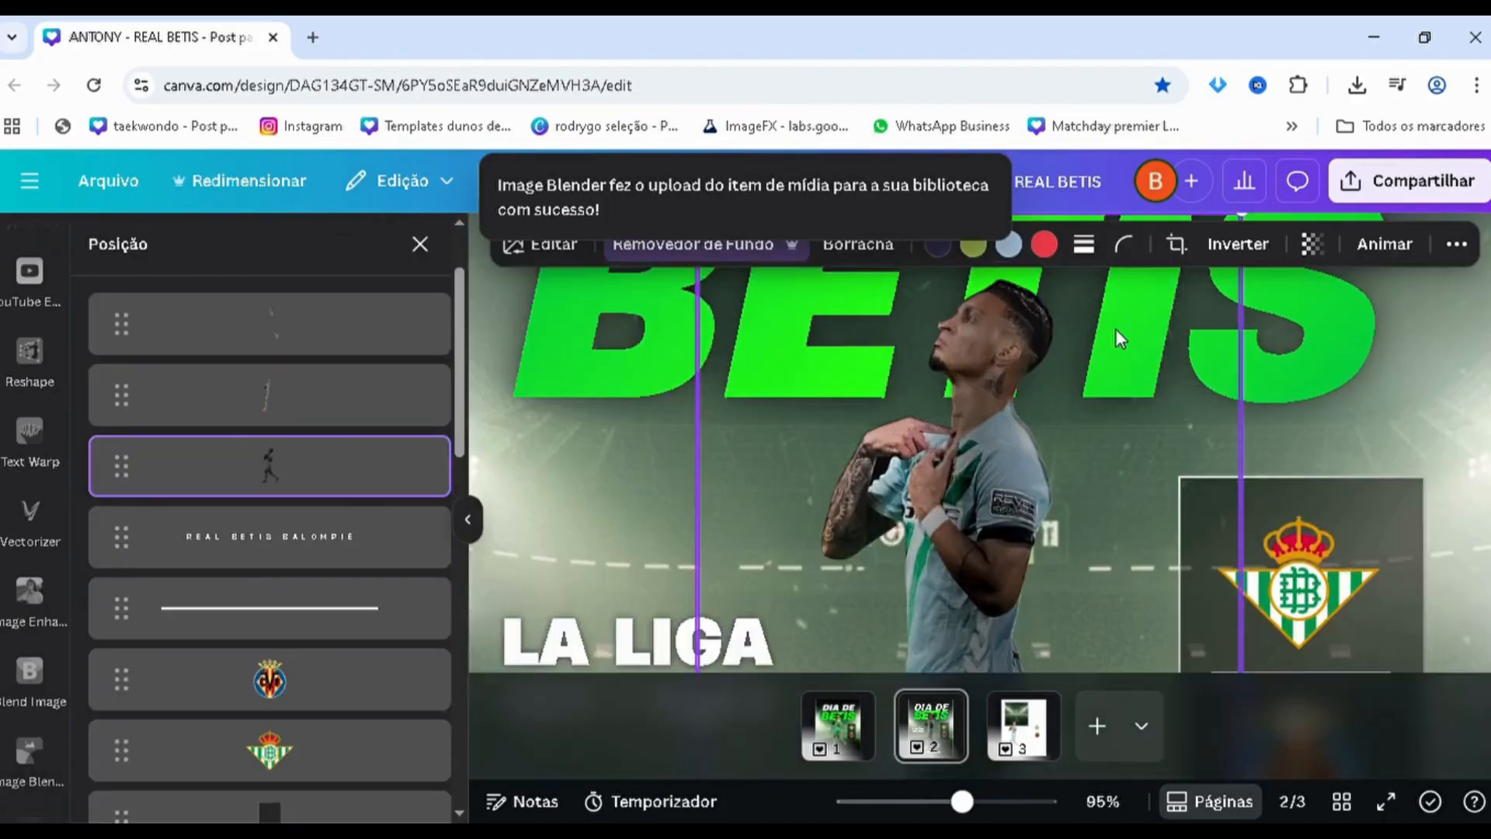
scroll(1135, 330, "up", 4, "ctrl")
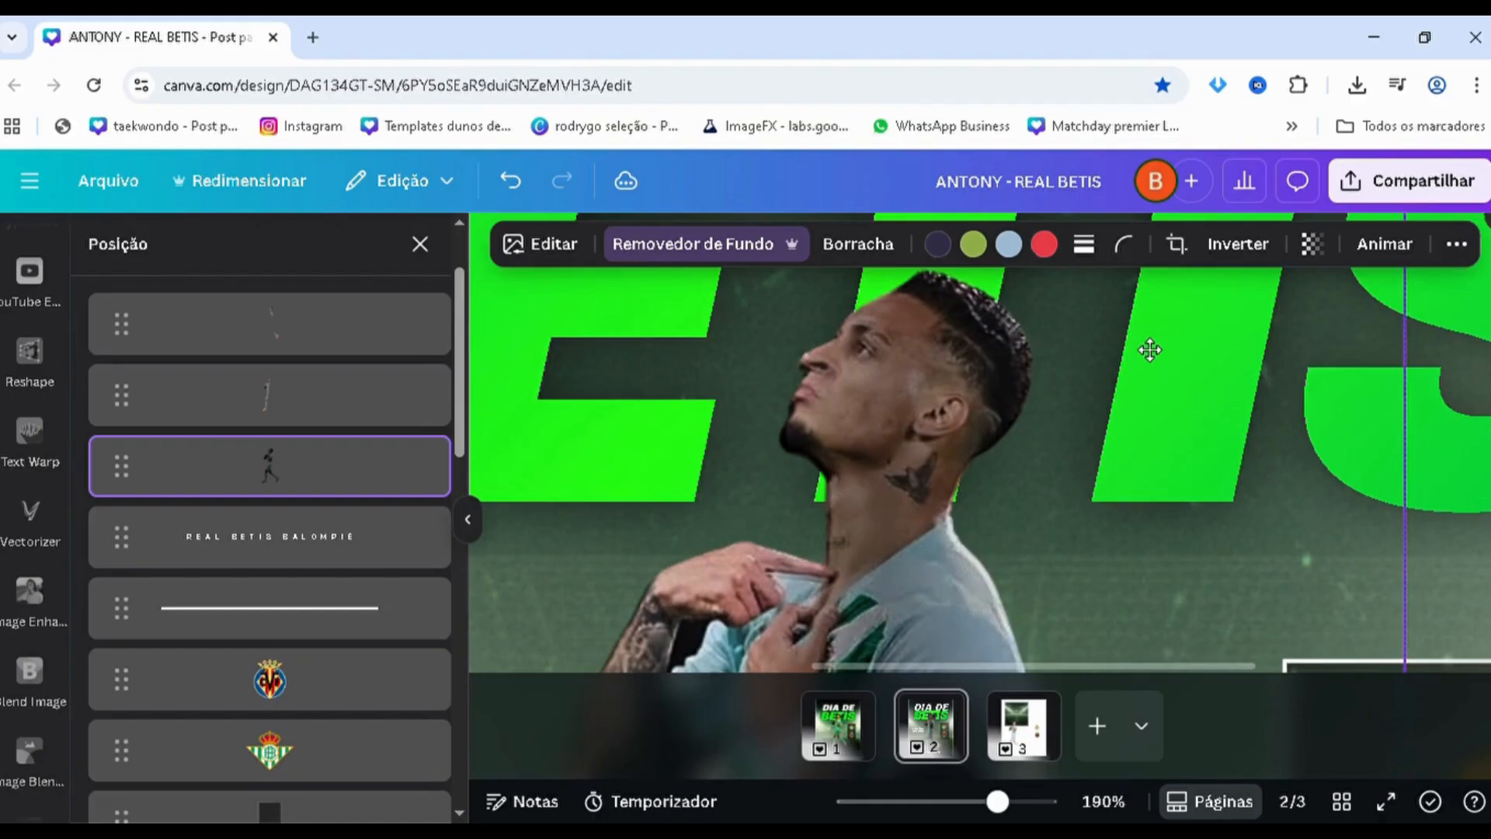
left_click_drag(1150, 350, 1155, 347)
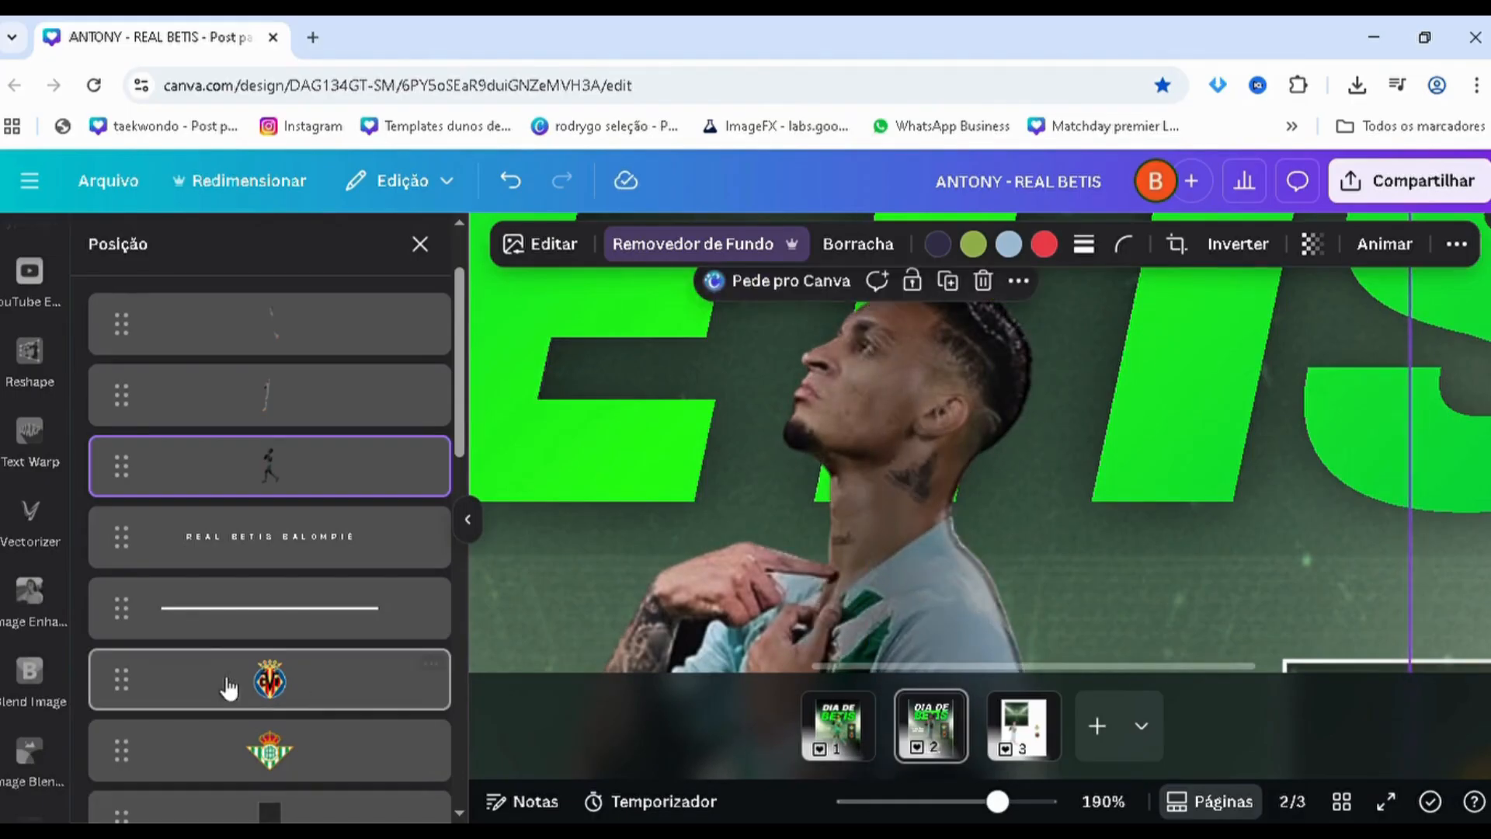
Select the topmost blended player copy and nudge it slightly to the right to line up with the darkened copy
left_click(380, 419)
left_click(326, 454)
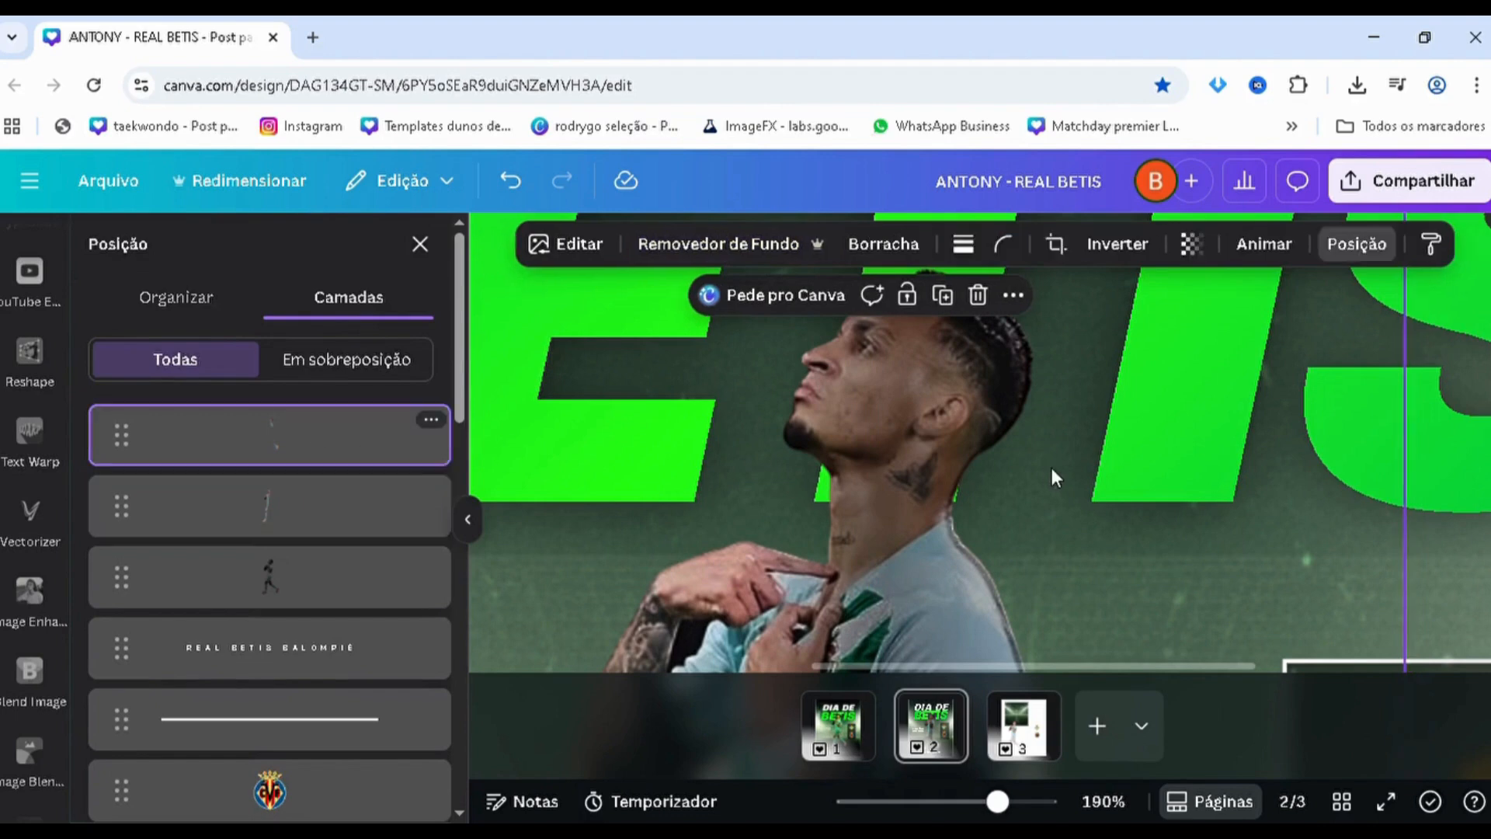
left_click_drag(1076, 470, 1076, 469)
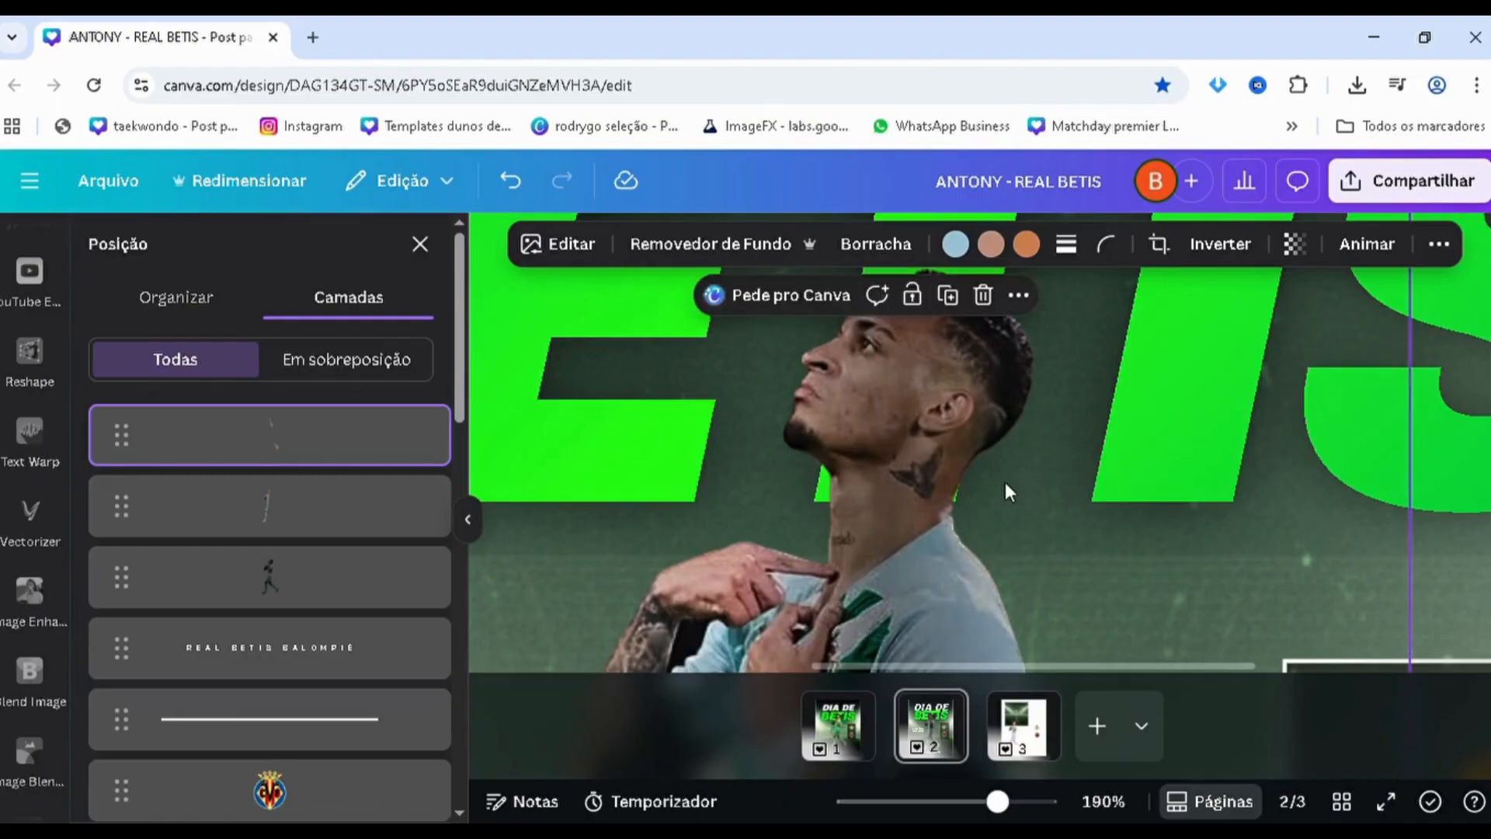
scroll(1005, 482, "down", 4)
left_click(301, 519)
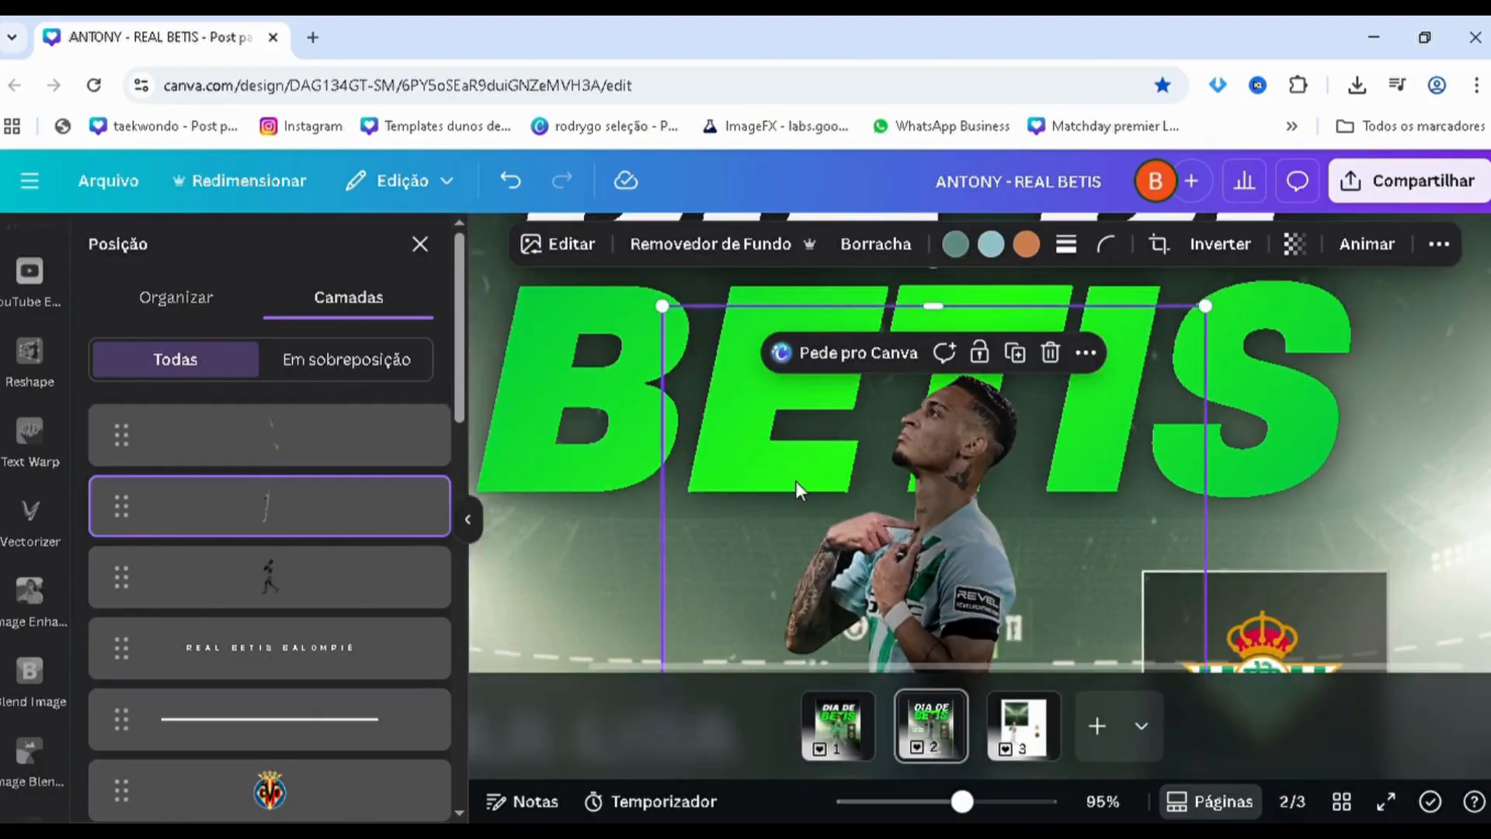
scroll(795, 482, "up", 4)
left_click(792, 478)
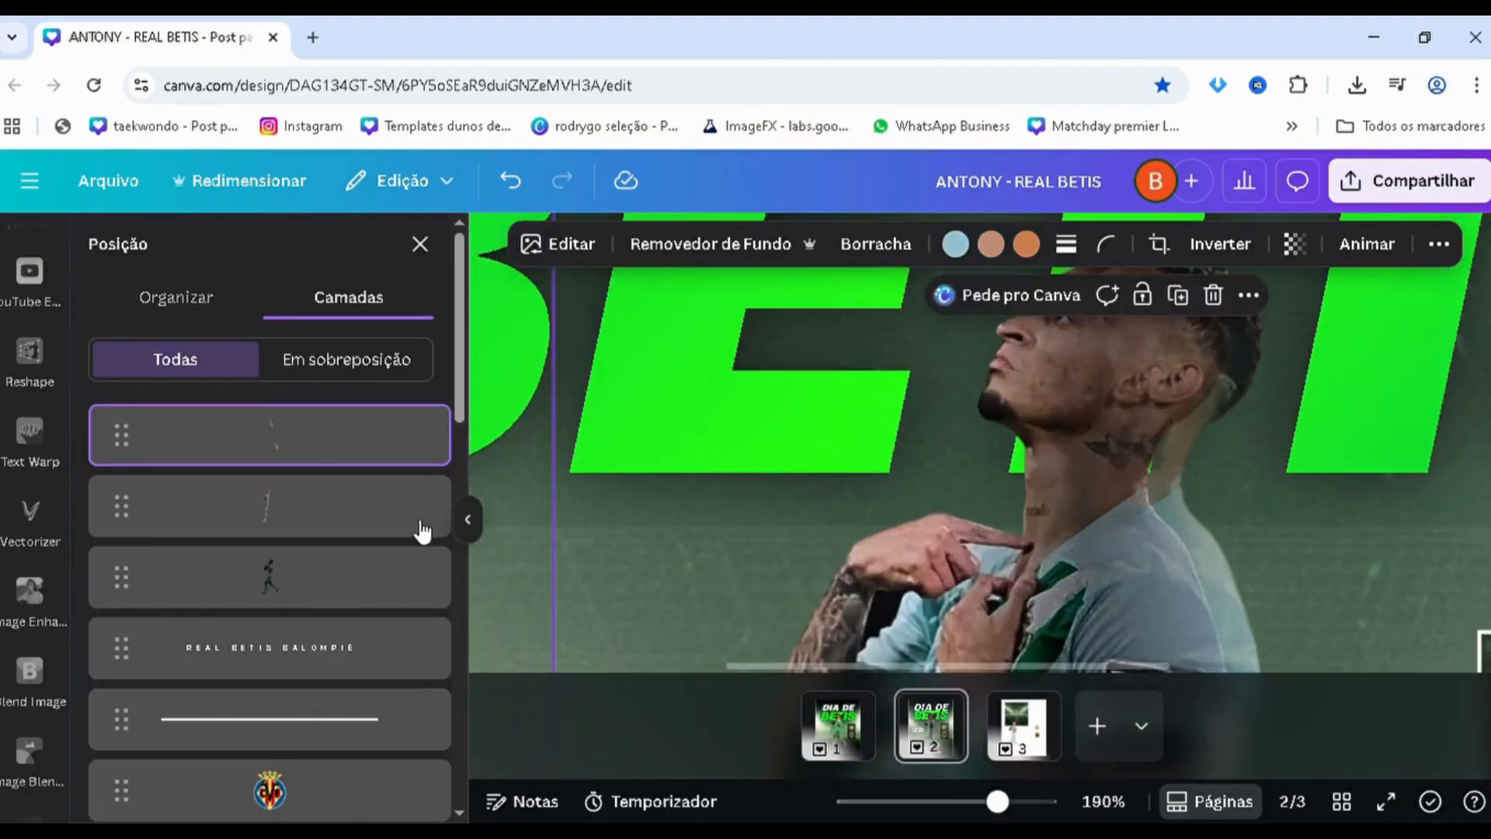
key("ctrl+z")
left_click(580, 506)
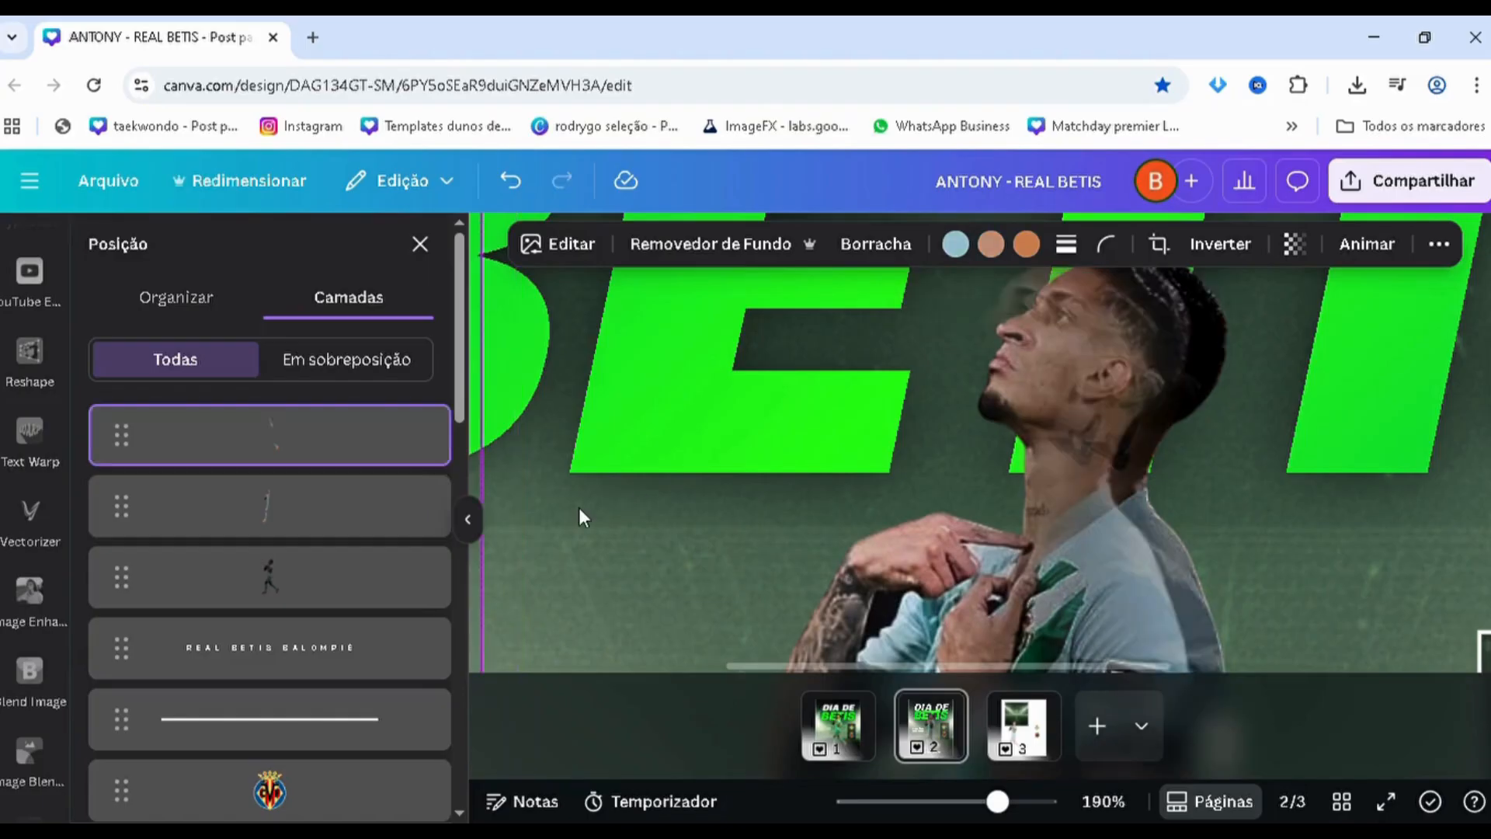
Crop the unused area off the topmost player copy's left side, and nudge the second-highest copy slightly into alignment at the head
scroll(651, 460, "down", 4)
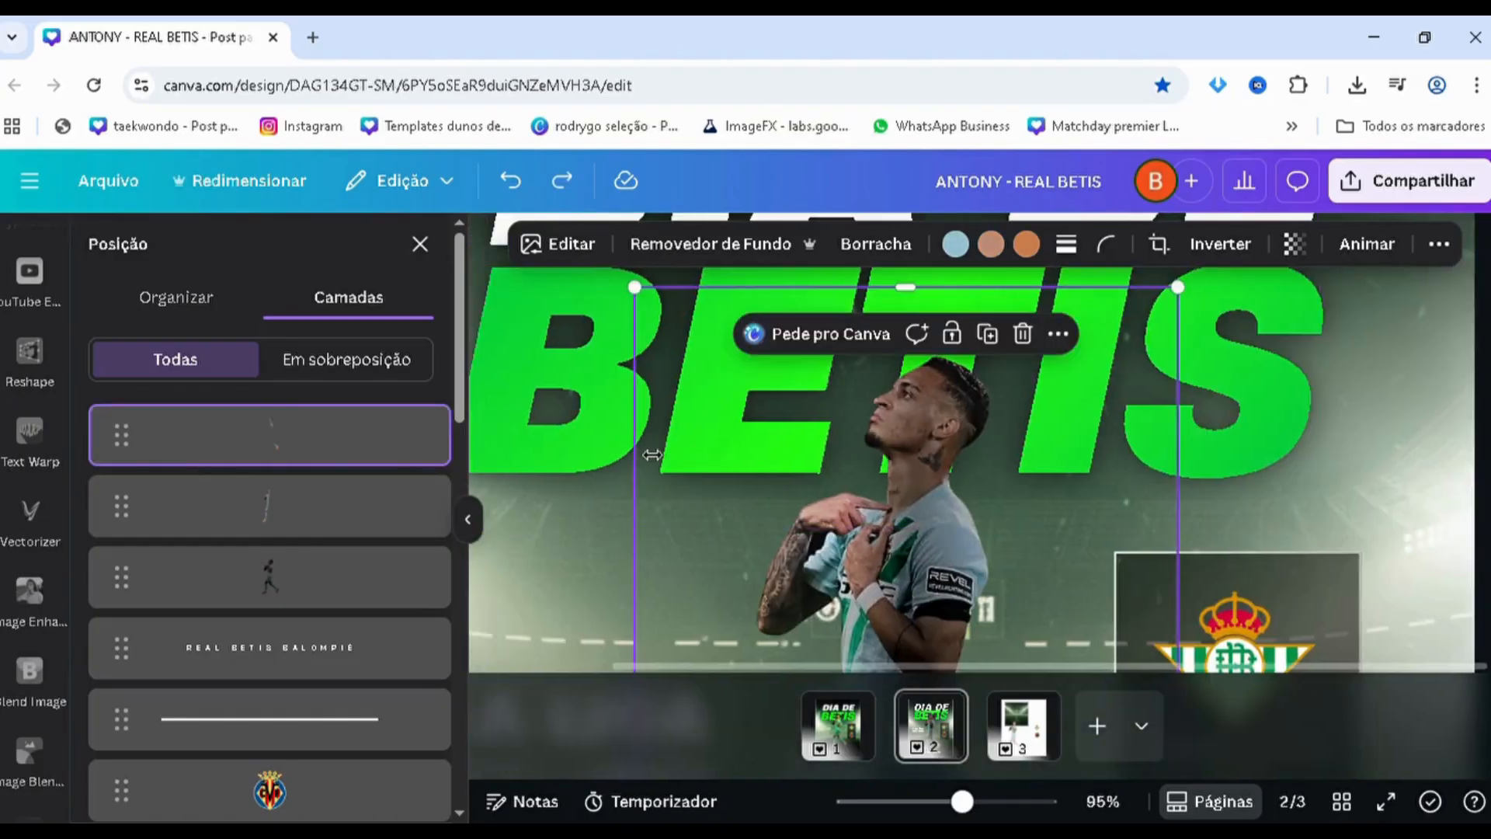
left_click_drag(650, 455, 882, 459)
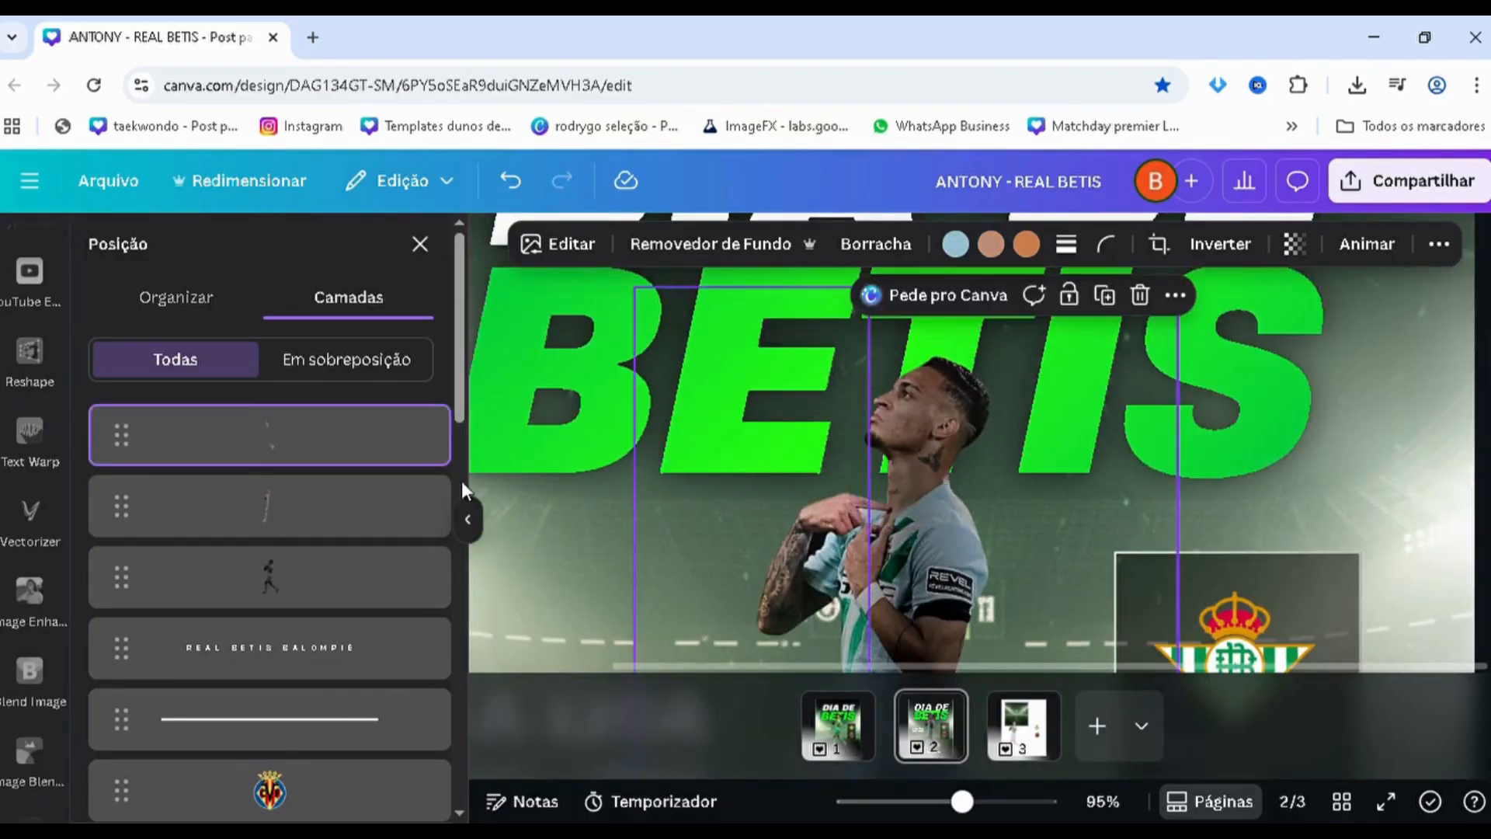
left_click(332, 529)
scroll(717, 475, "up", 4)
left_click_drag(716, 483, 730, 488)
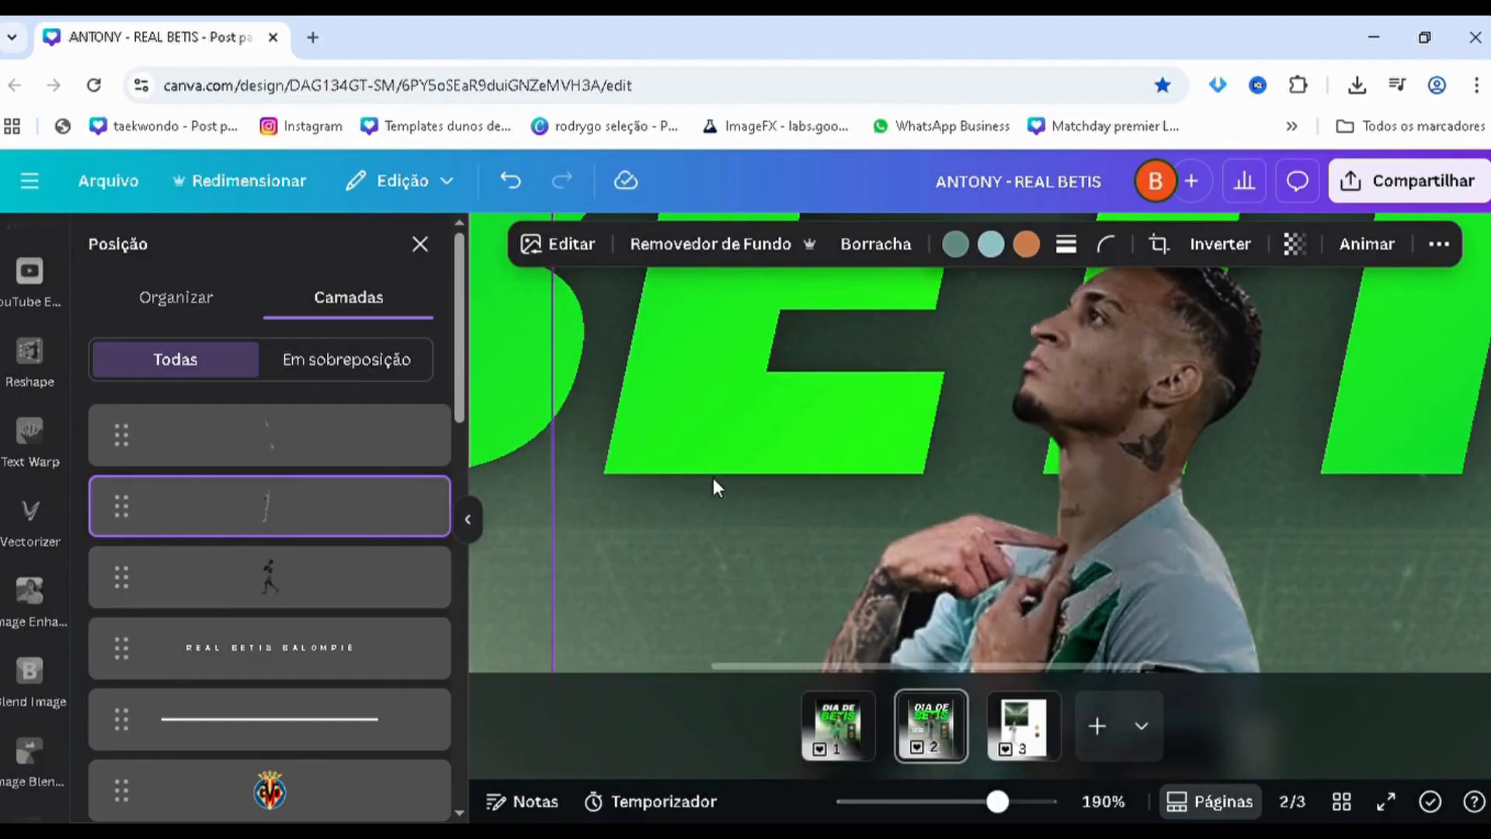
Compare the whole page 2 poster with the original poster on page 1 and return to page 2
scroll(708, 483, "down", 5)
scroll(710, 483, "down", 2)
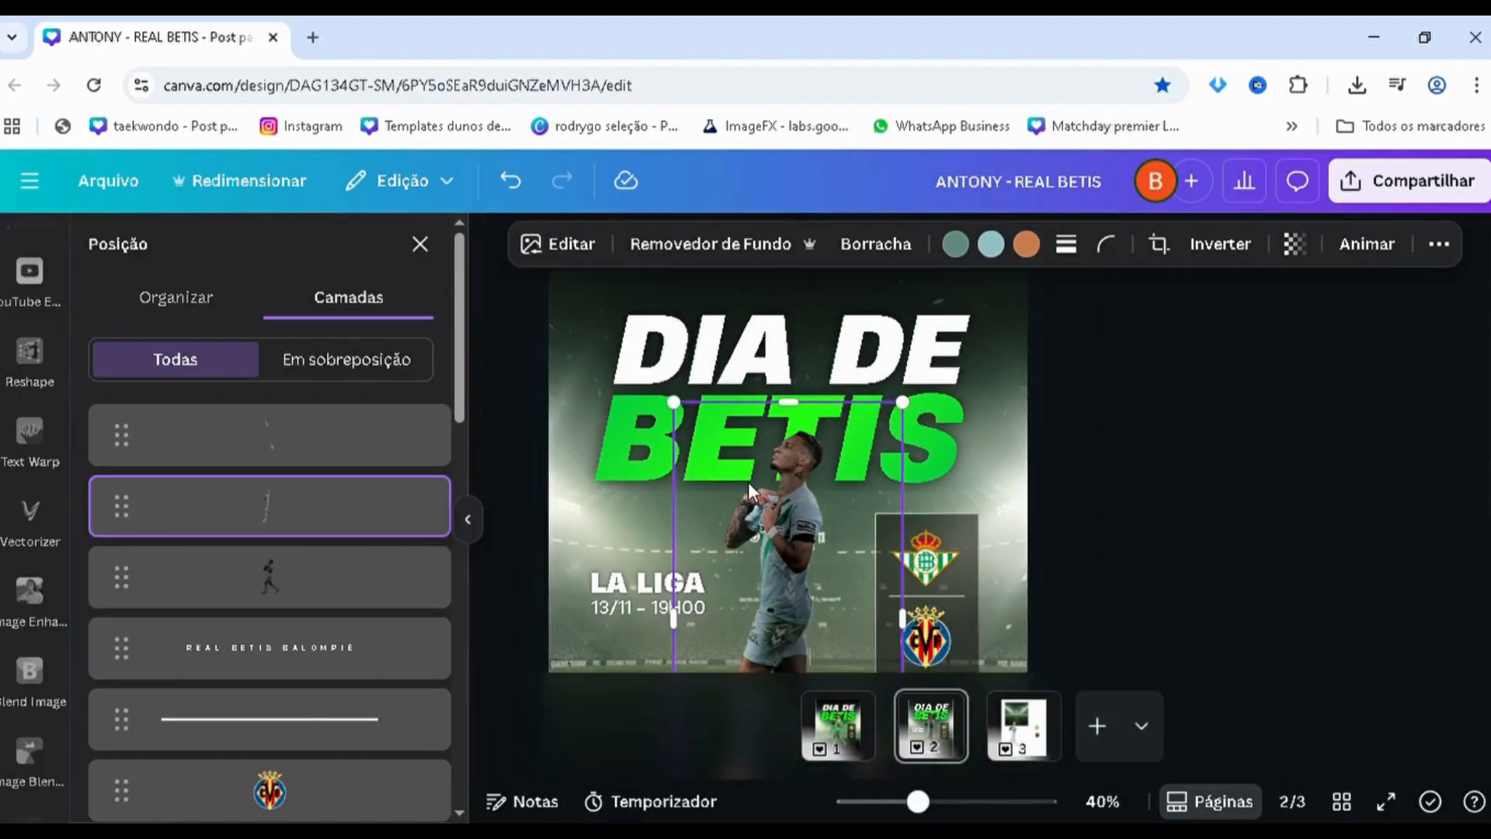
left_click(1369, 556)
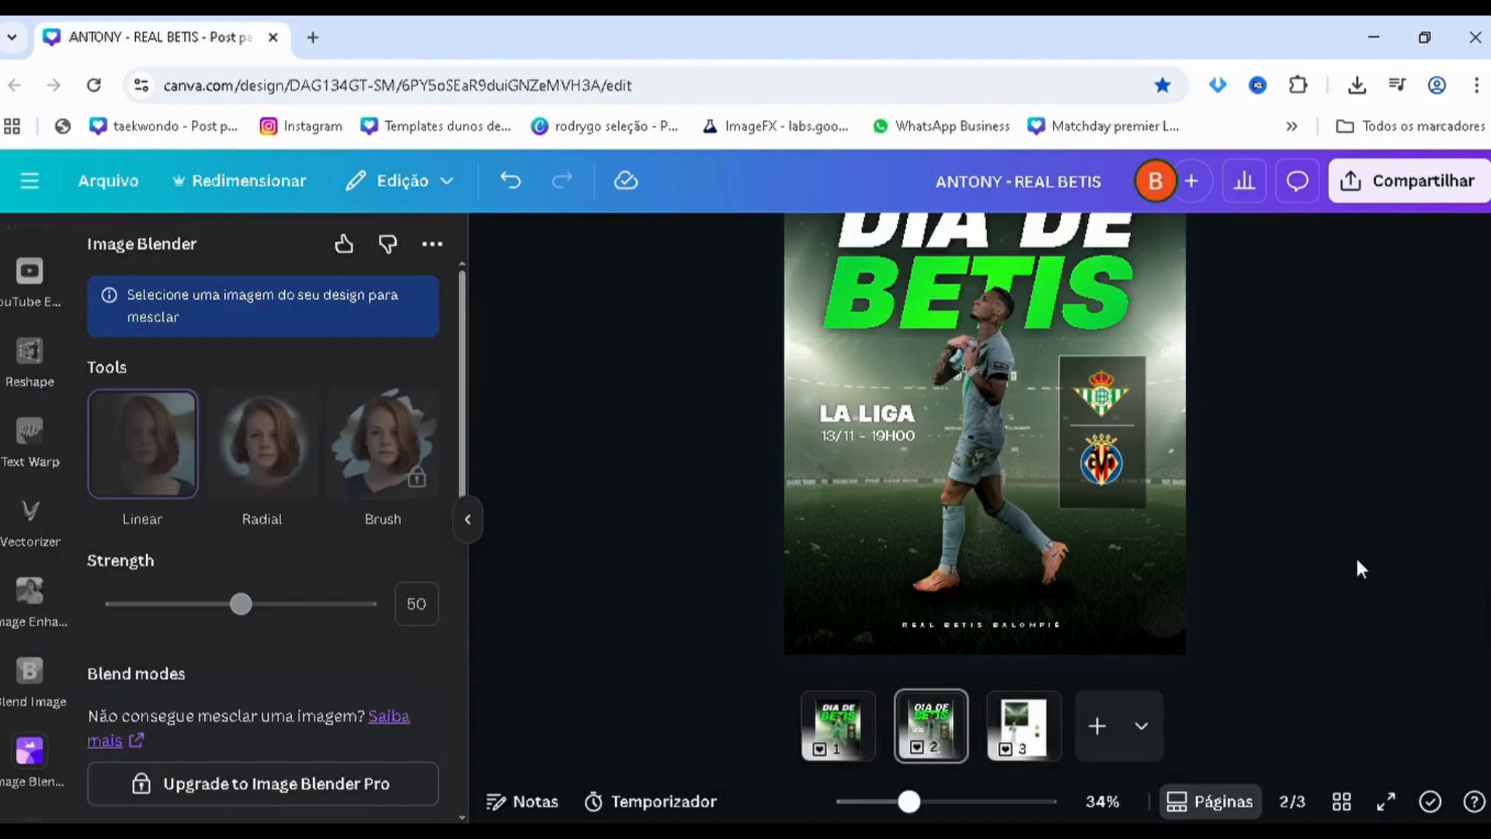
scroll(1355, 555, "down", 1)
scroll(1354, 554, "up", 1)
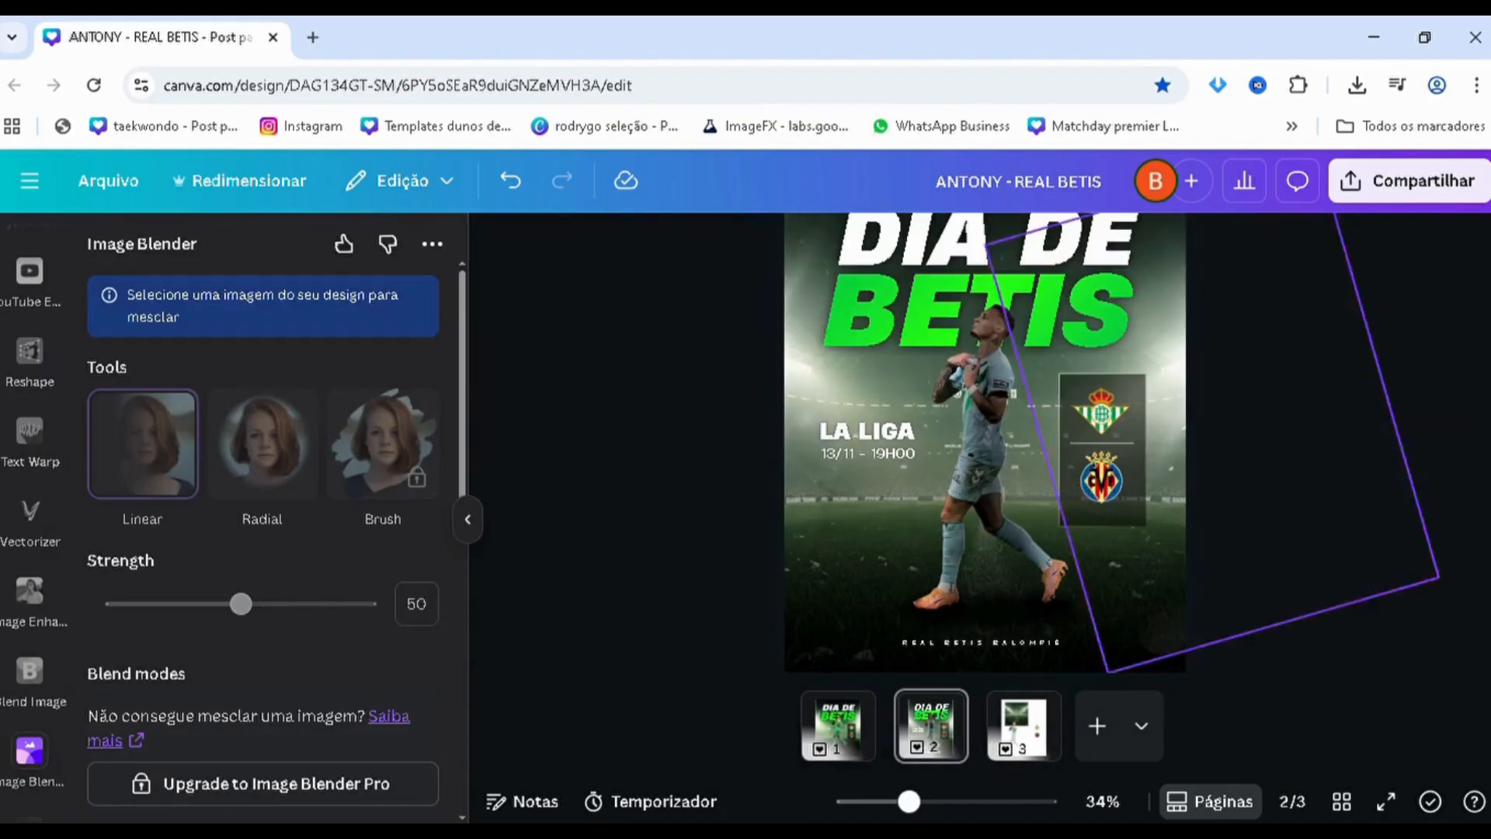
left_click(839, 750)
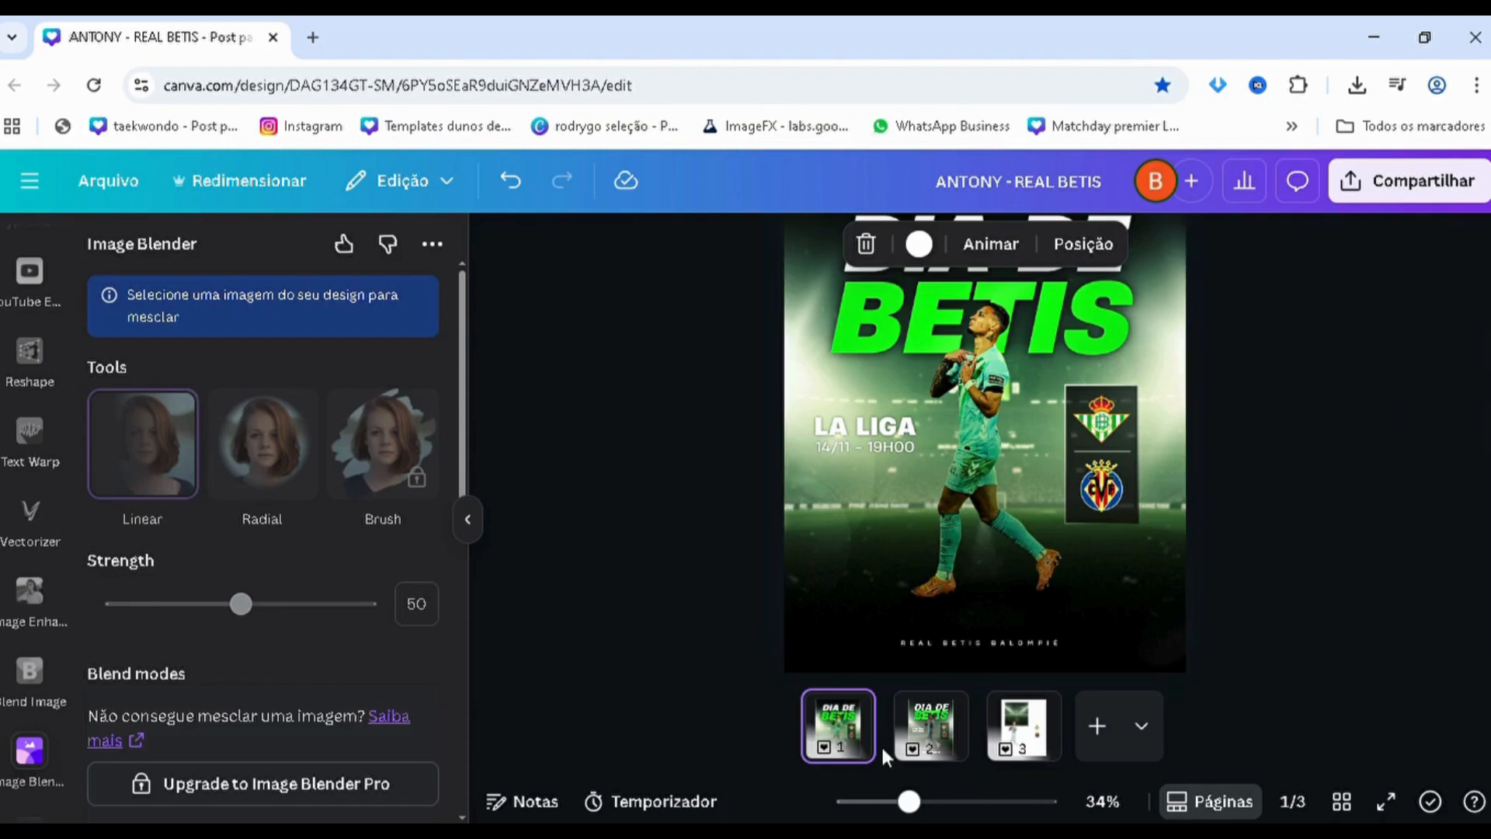
left_click(931, 726)
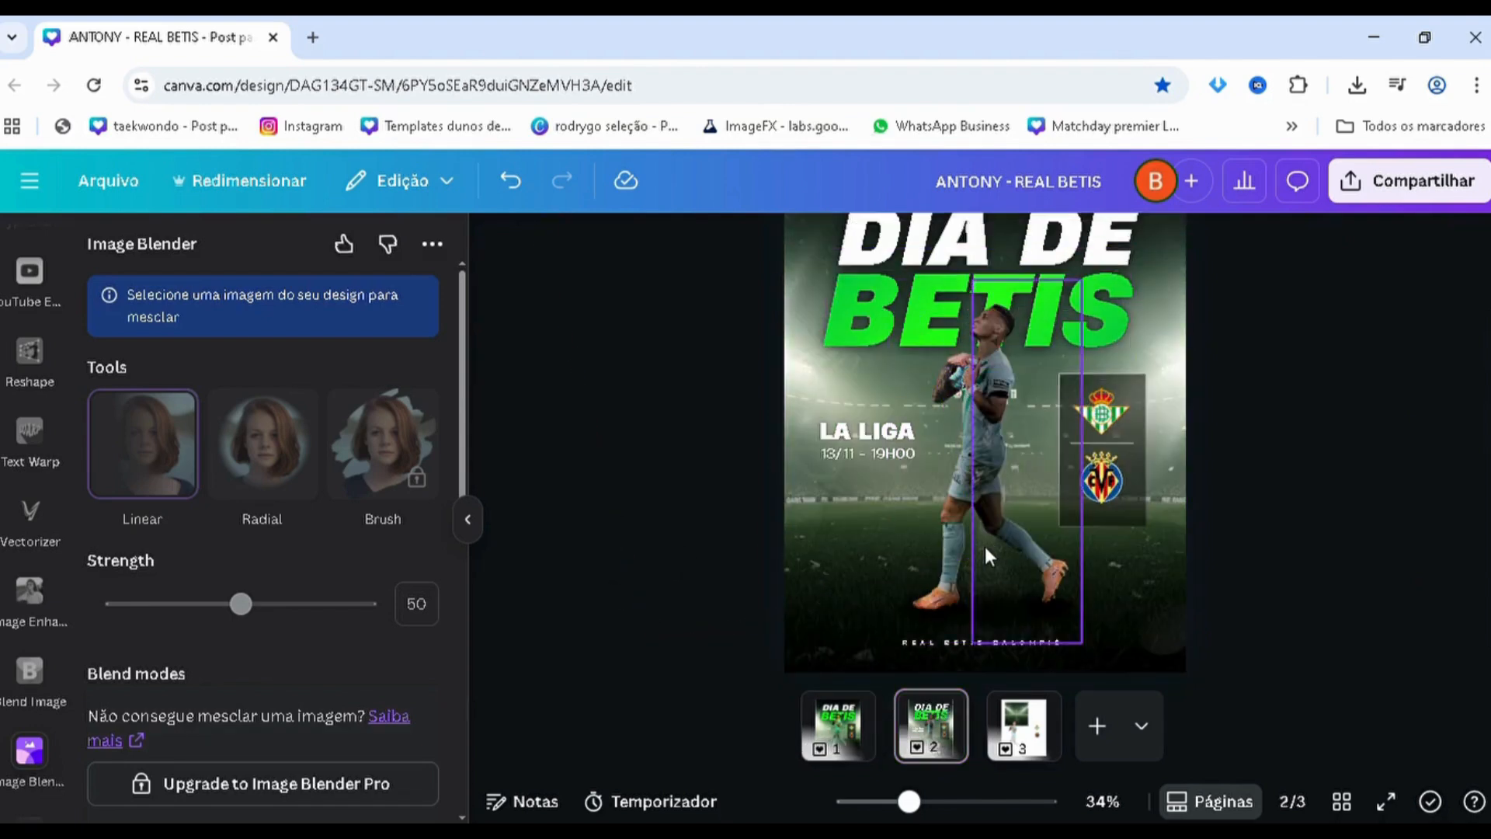
Reduce the opacity of the darkened player copy slightly so the lighting contrast is softer
key("alt+1")
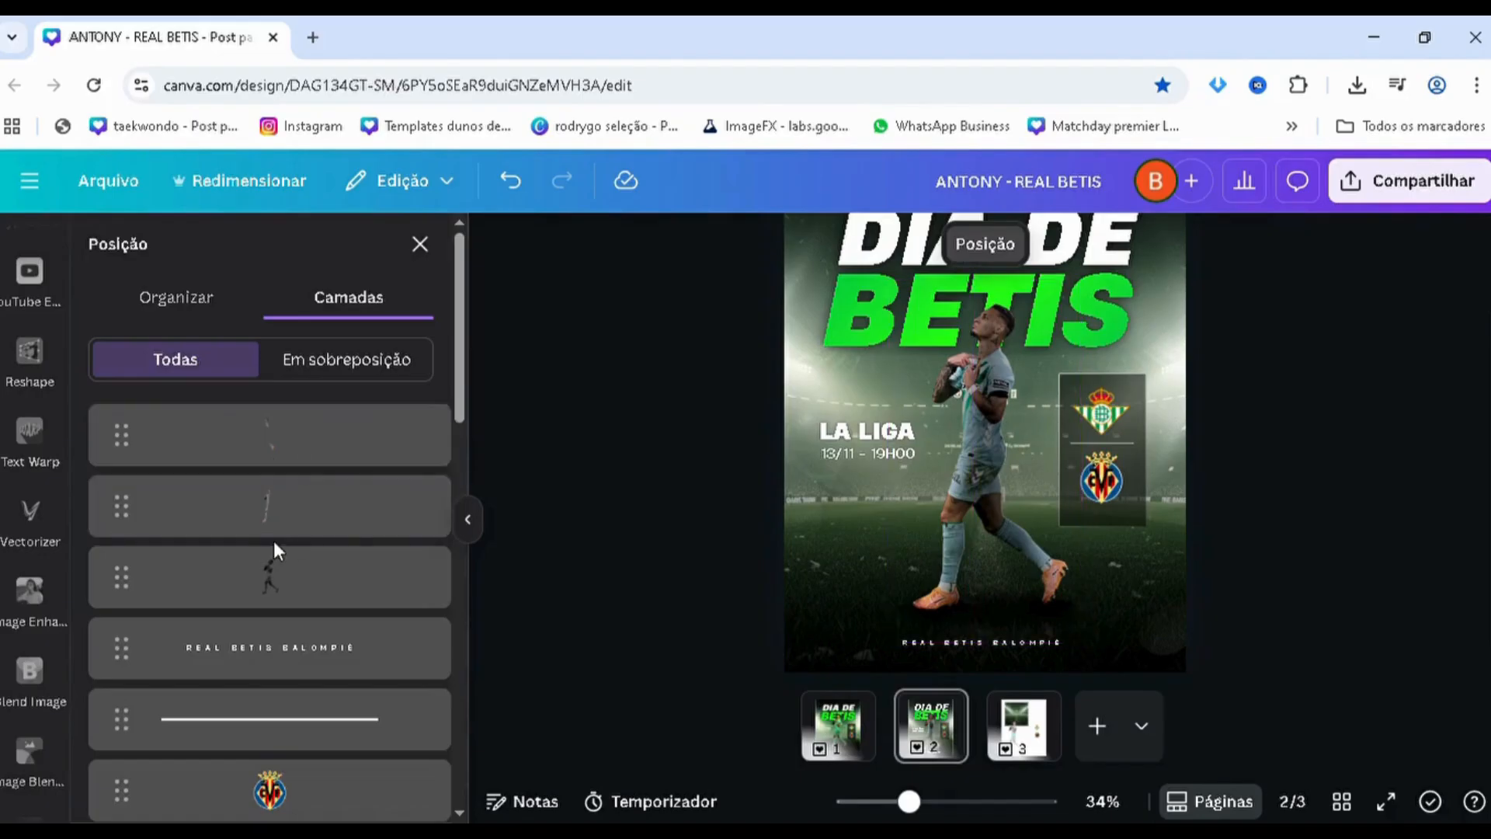
left_click(262, 598)
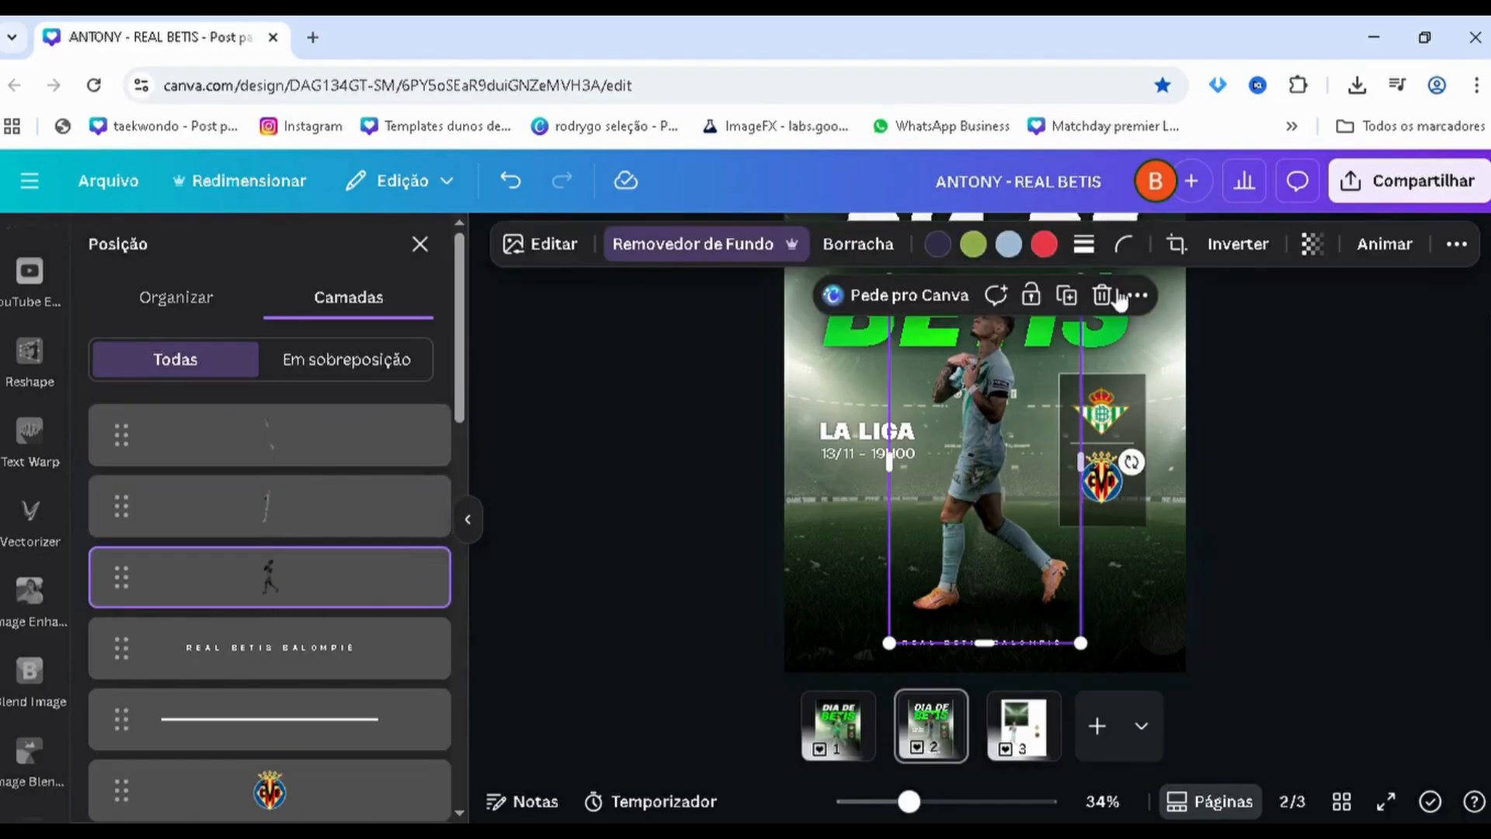
left_click(1311, 244)
left_click_drag(1303, 342, 1188, 373)
left_click_drag(1367, 393, 1331, 420)
left_click(1297, 494)
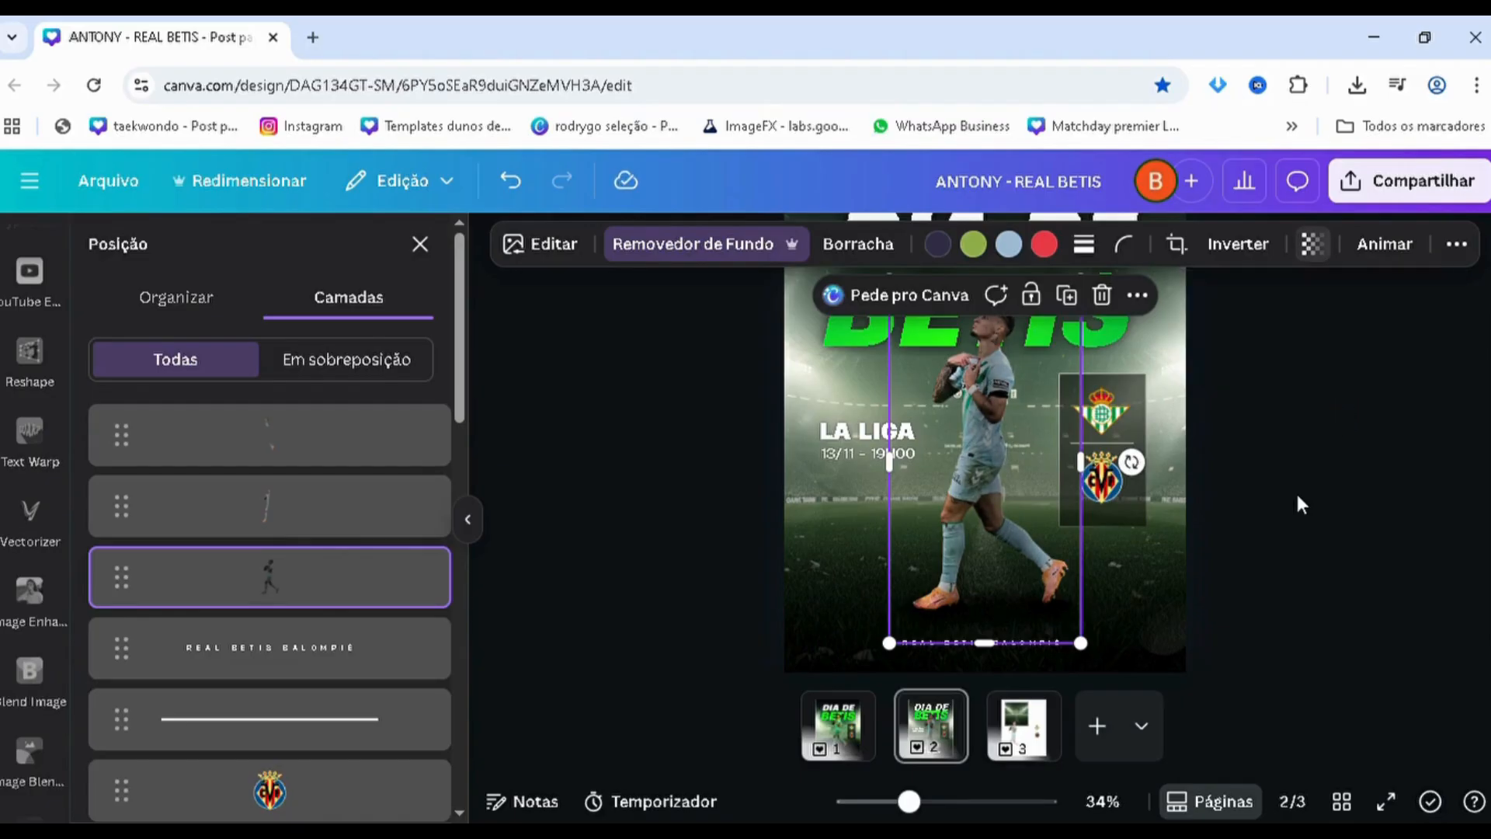
left_click(1295, 493)
Examine the softened player lighting on page 2 against the player on page 1
scroll(1290, 491, "down", 1)
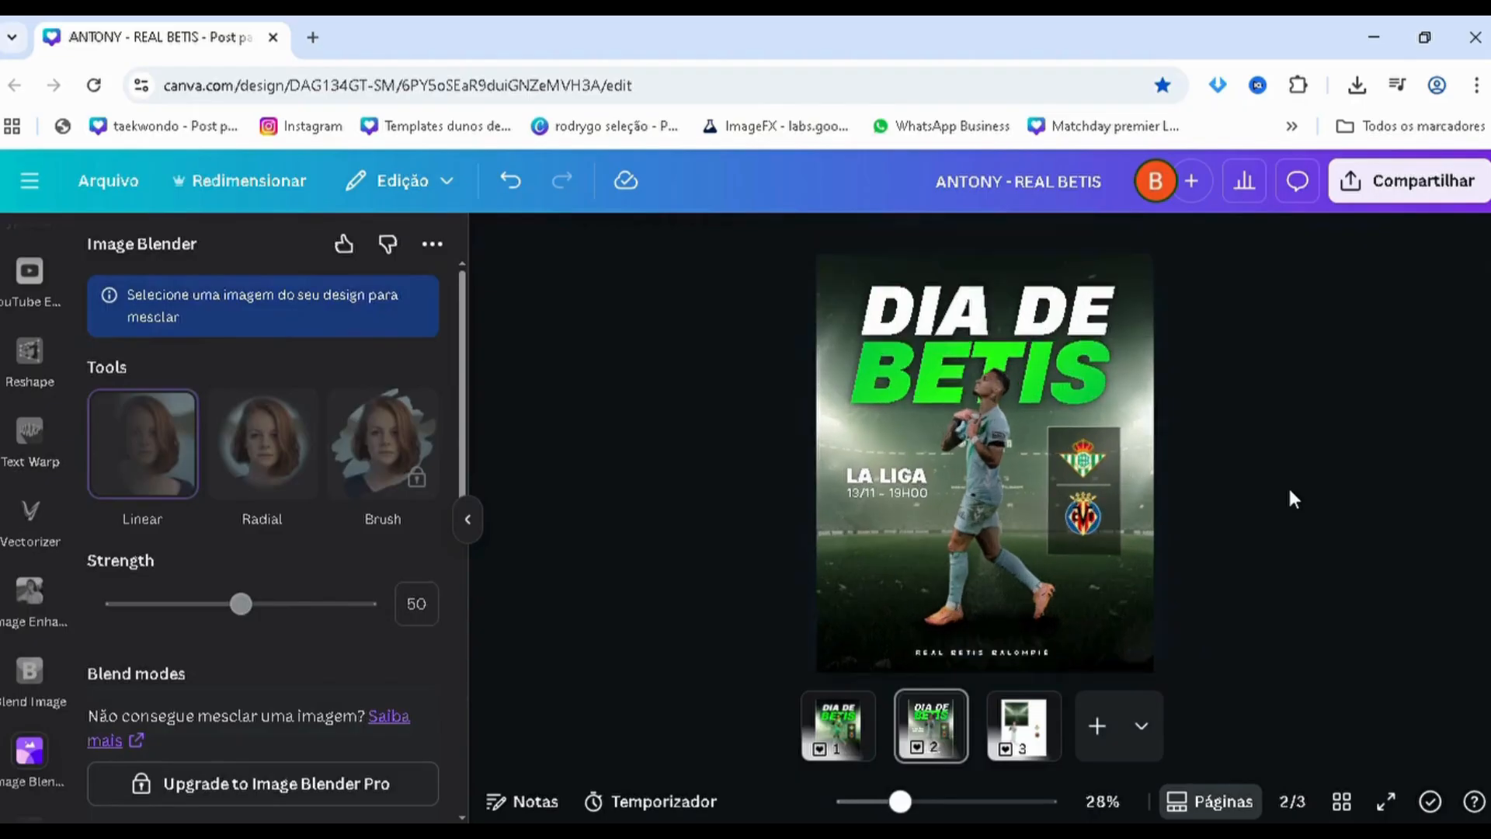
scroll(1287, 485, "up", 2)
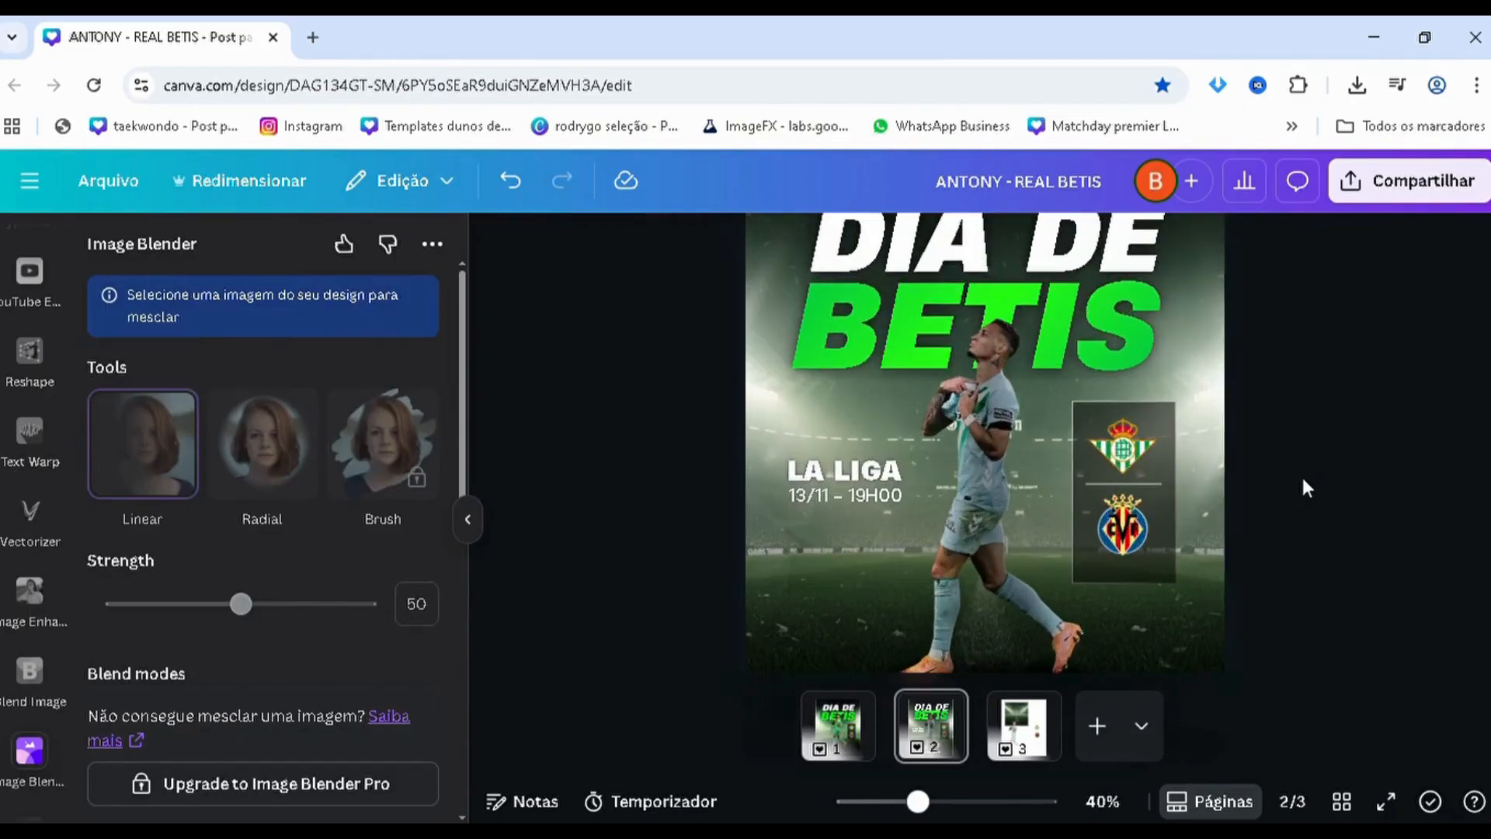
scroll(1291, 486, "down", 2)
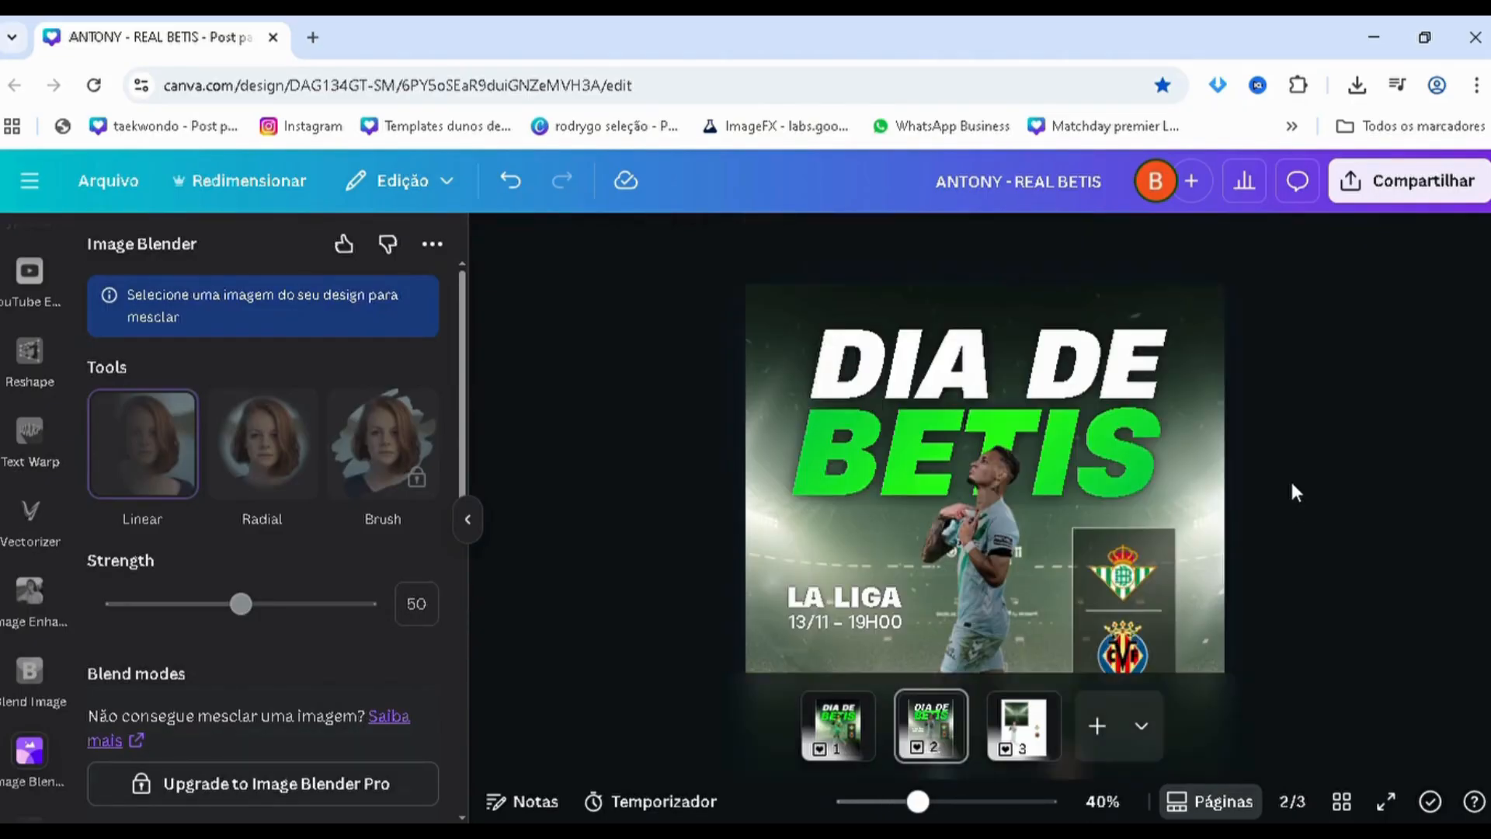
left_click(845, 748)
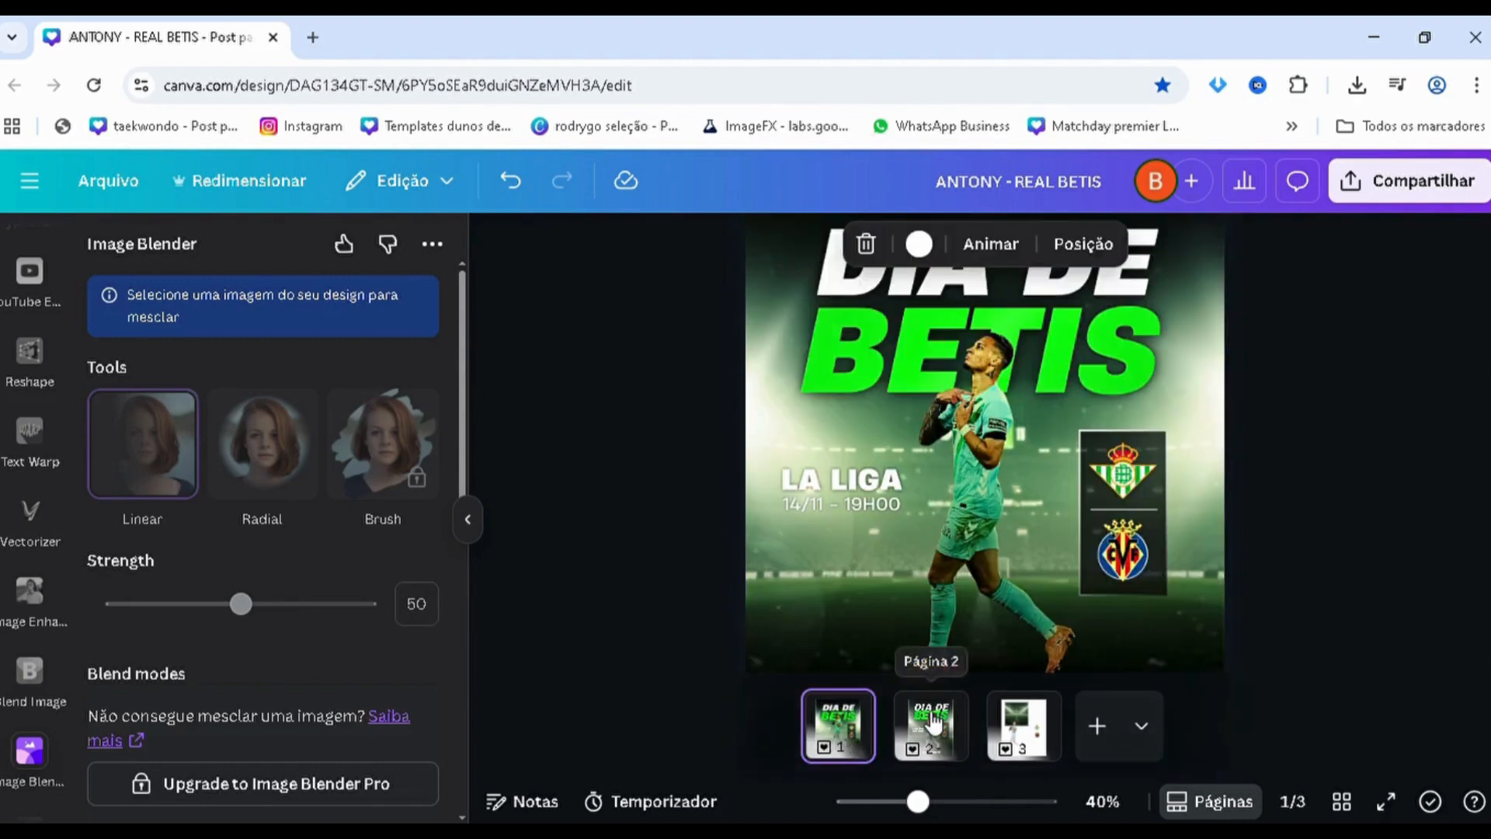
left_click(929, 708)
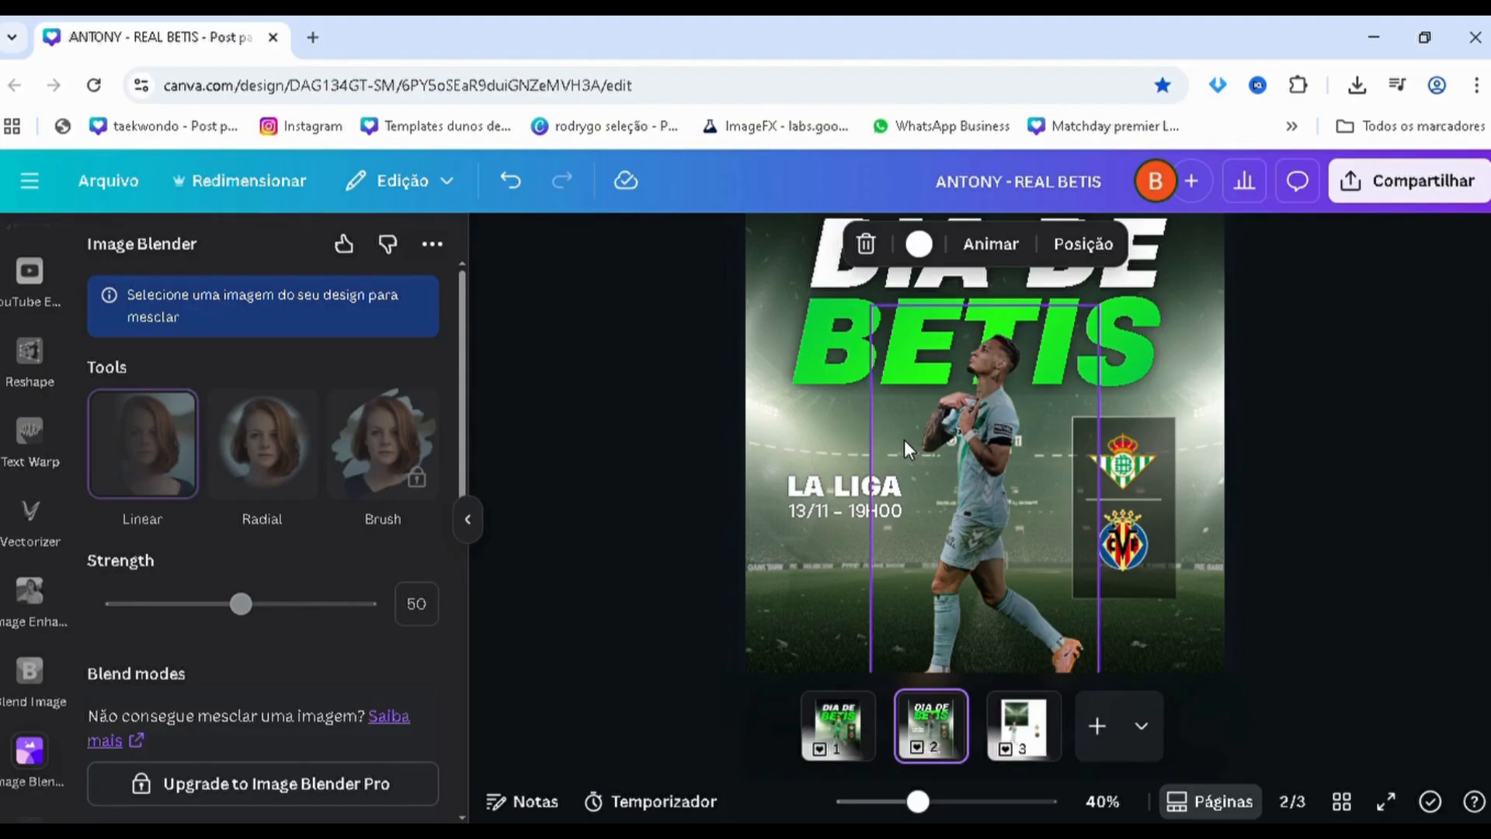
Set the brightness of the topmost blended player copy to 23
left_click(1083, 244)
left_click(340, 435)
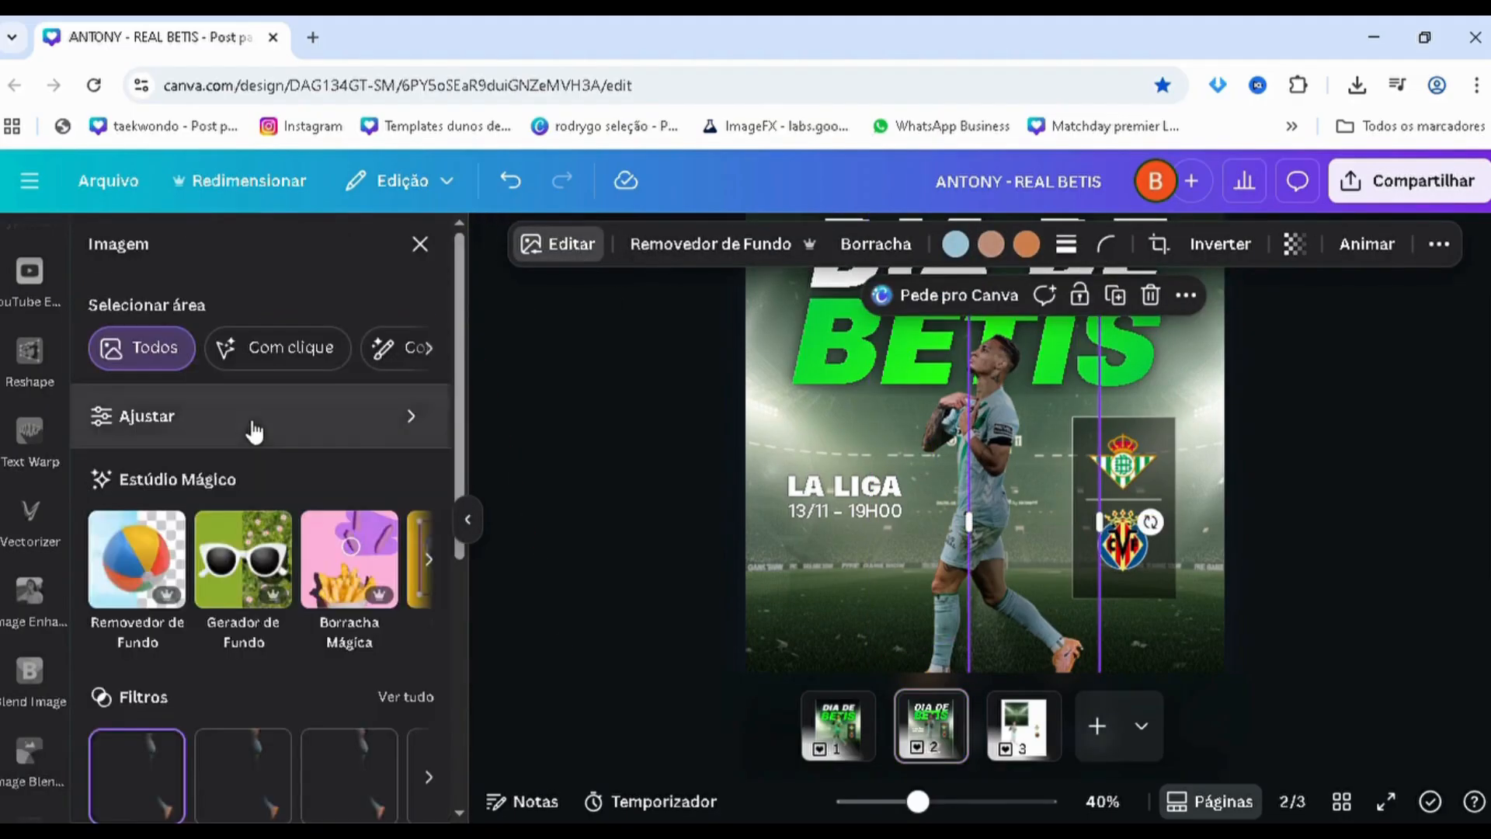
left_click(249, 419)
scroll(211, 481, "down", 3)
left_click_drag(230, 529, 260, 546)
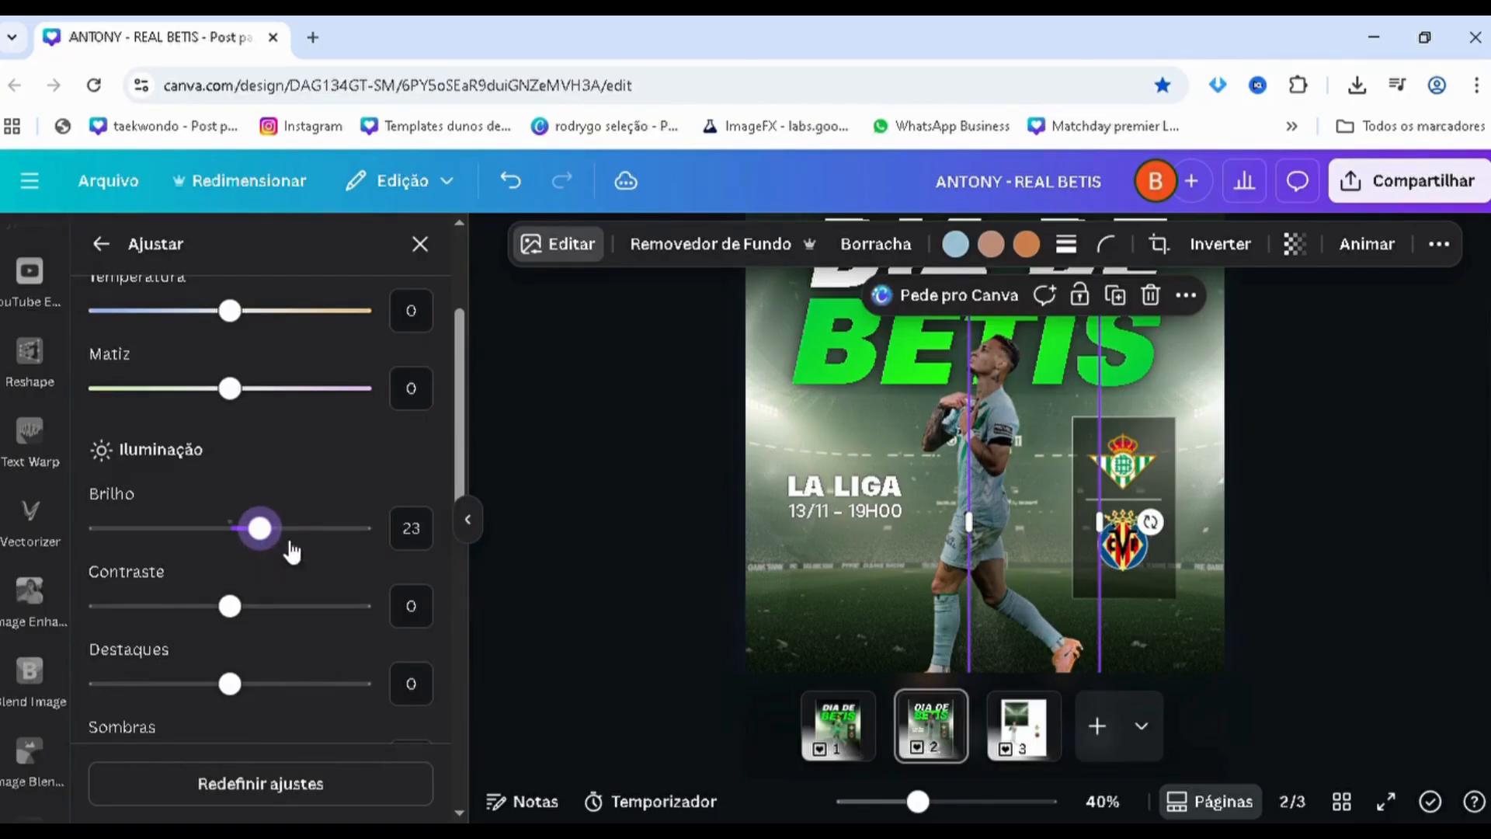
Set the brightness of the second-highest blended player copy, on the player's front side, to 34
left_click(925, 519)
left_click_drag(281, 526, 285, 533)
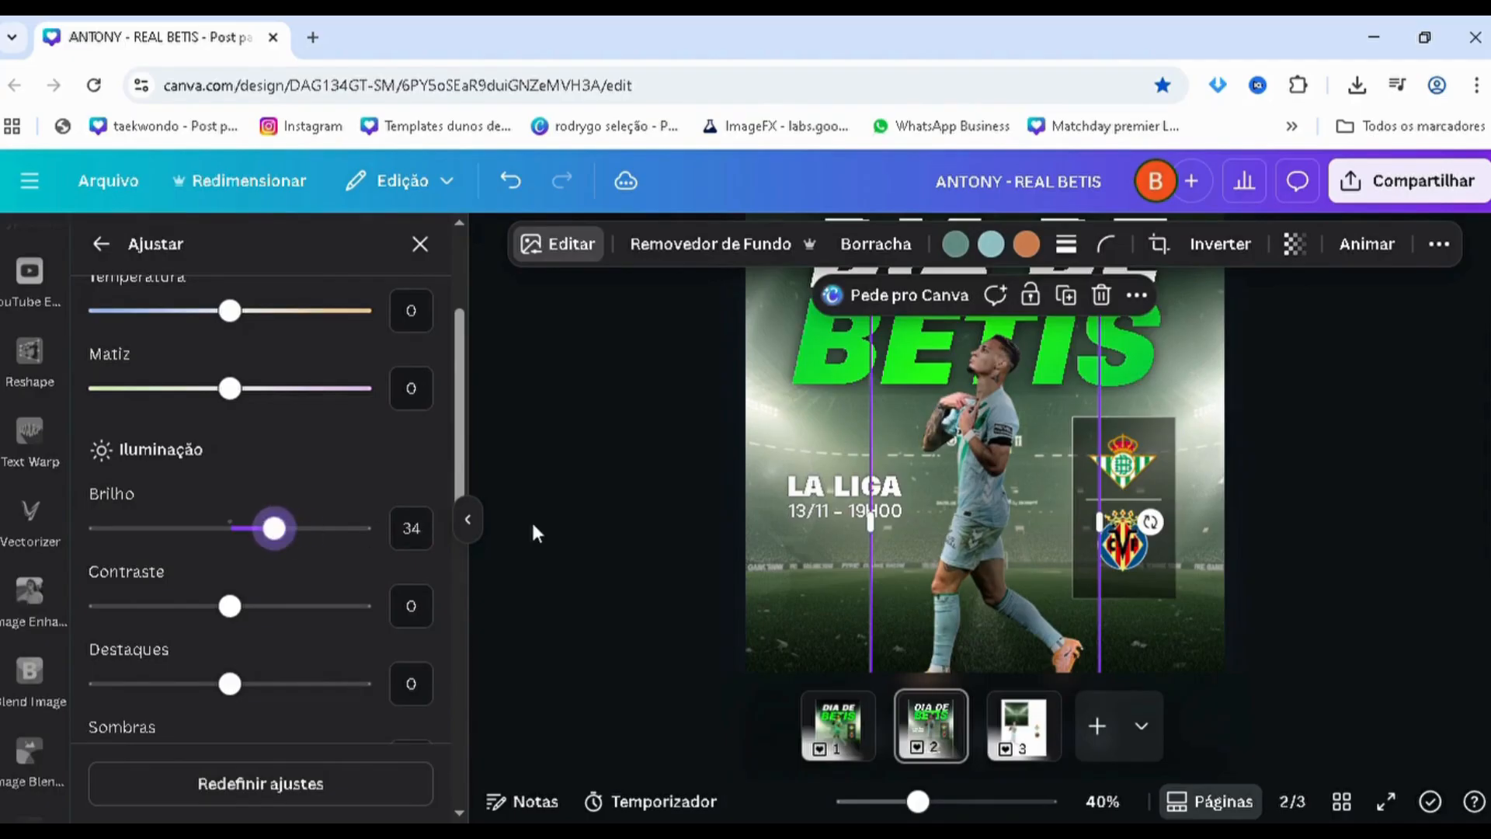
left_click(473, 522)
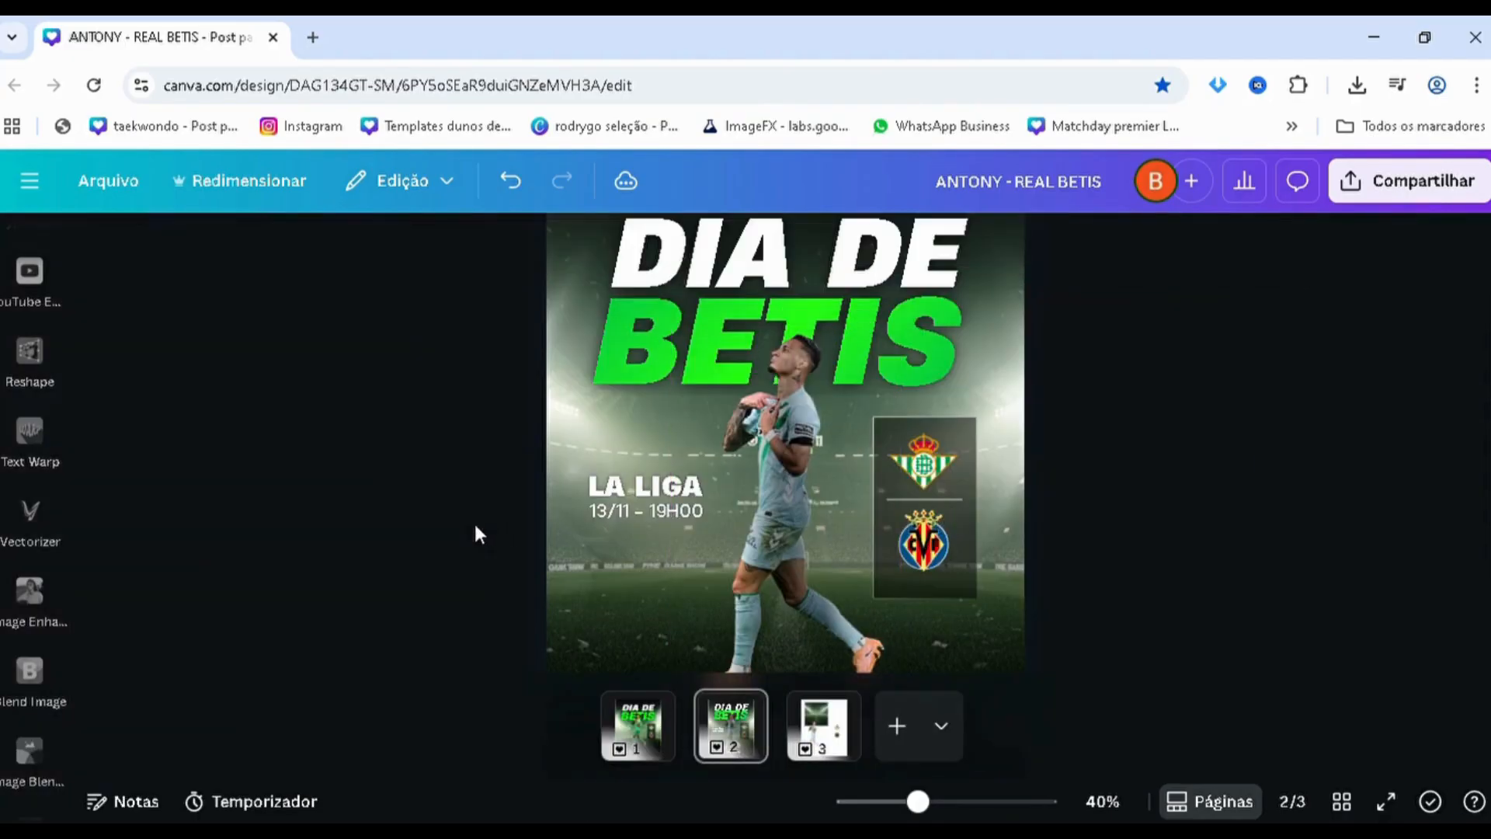
Reduce the opacity of the darkened player copy a little further
key("alt+1")
scroll(322, 422, "down", 3)
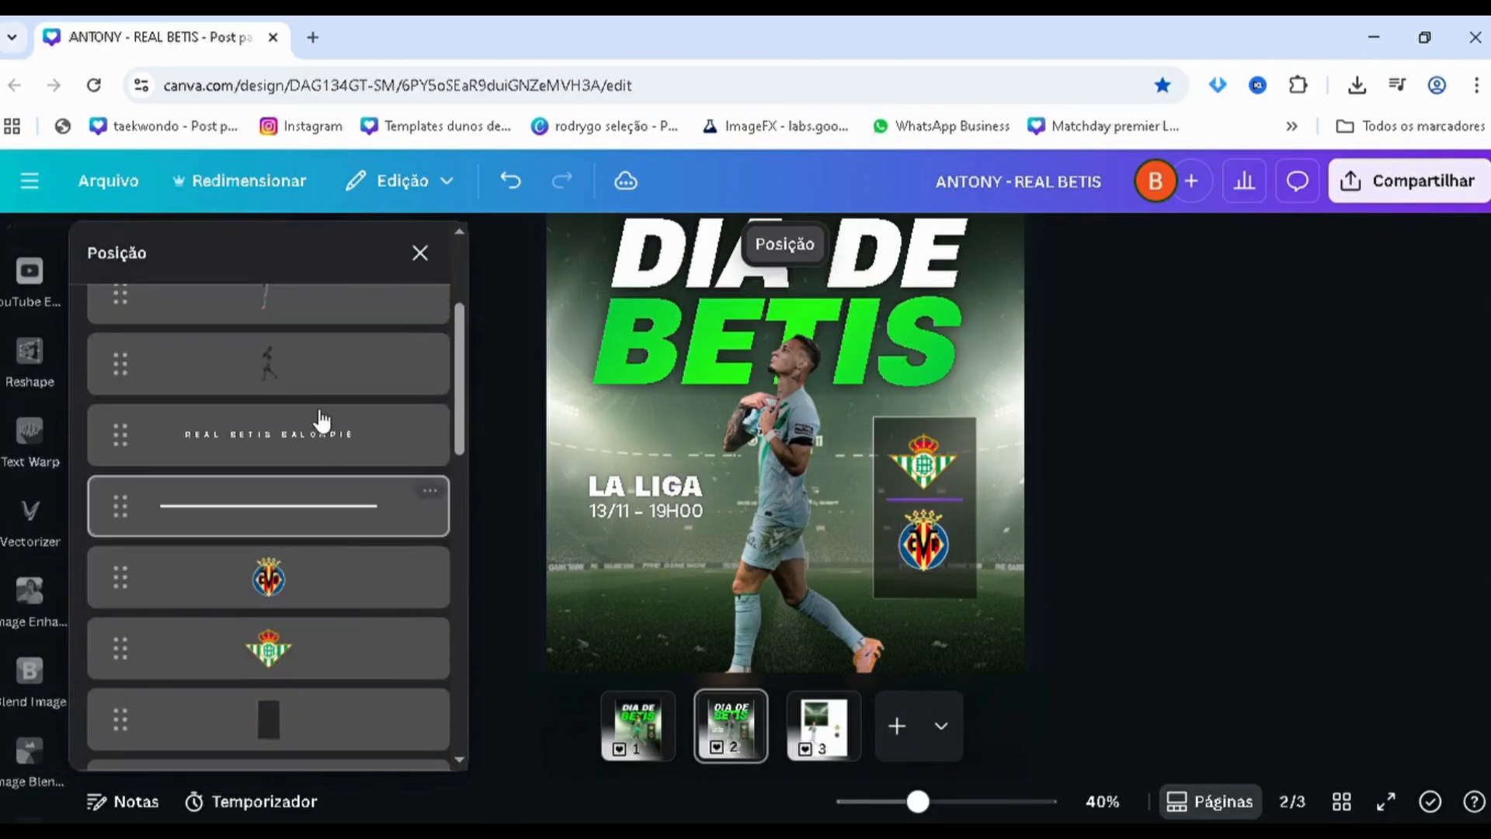
left_click(323, 365)
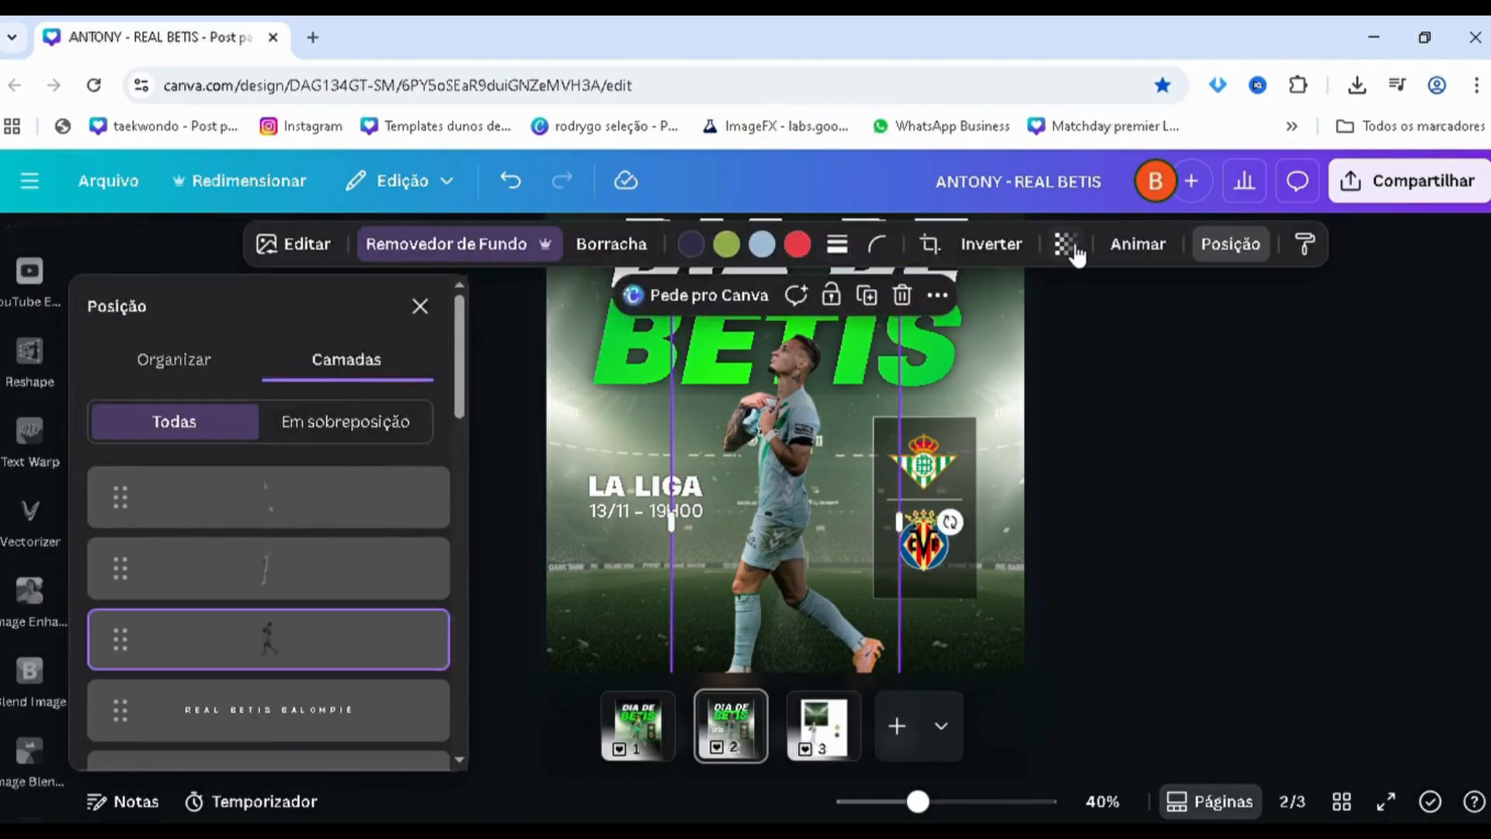
left_click(1065, 244)
left_click_drag(1081, 334, 1049, 339)
left_click(1202, 479)
left_click(1203, 480)
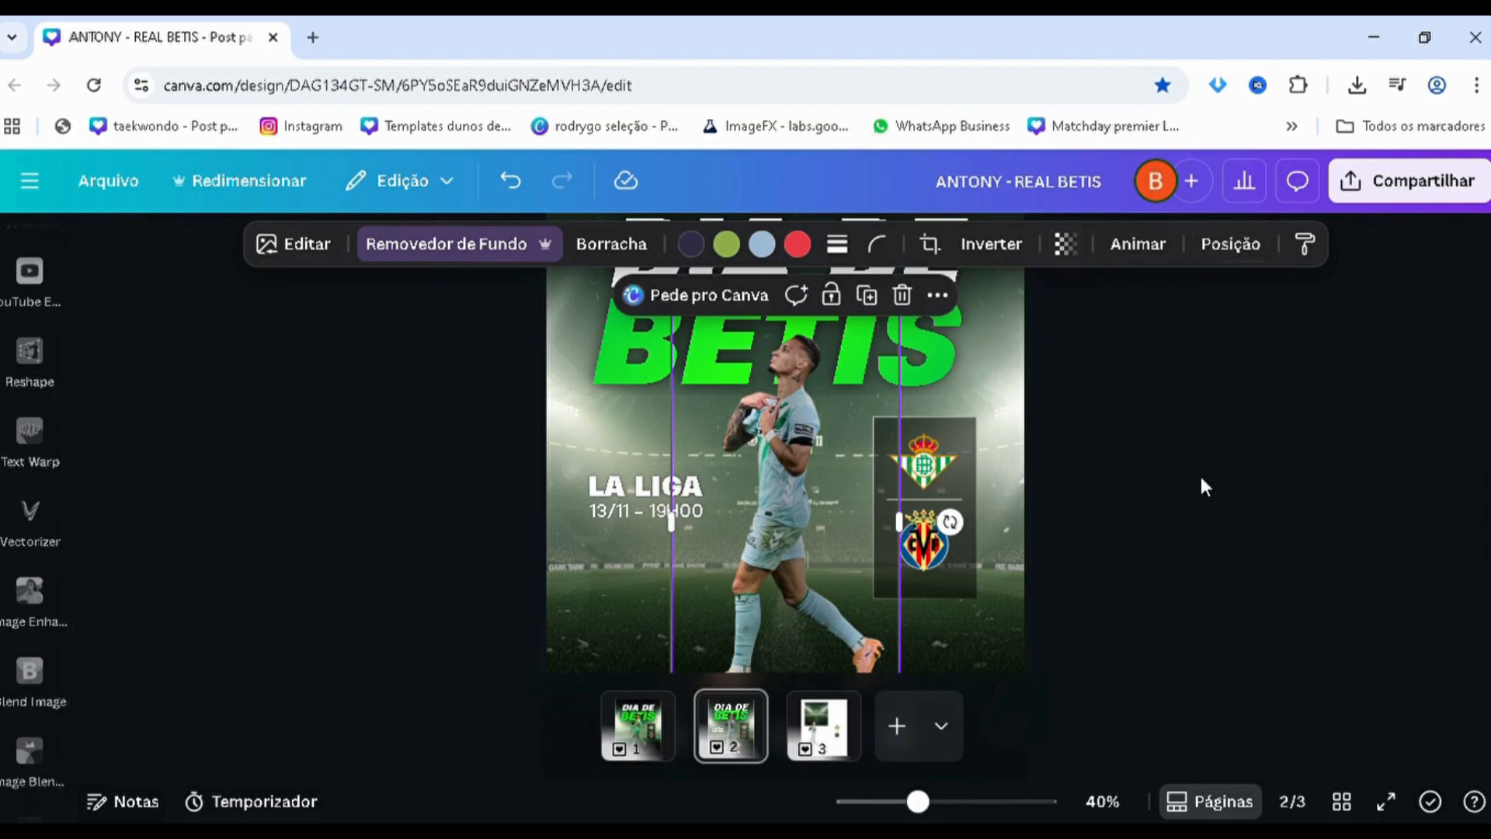
scroll(1196, 480, "down", 2)
scroll(1193, 480, "down", 1)
scroll(1188, 459, "down", 1)
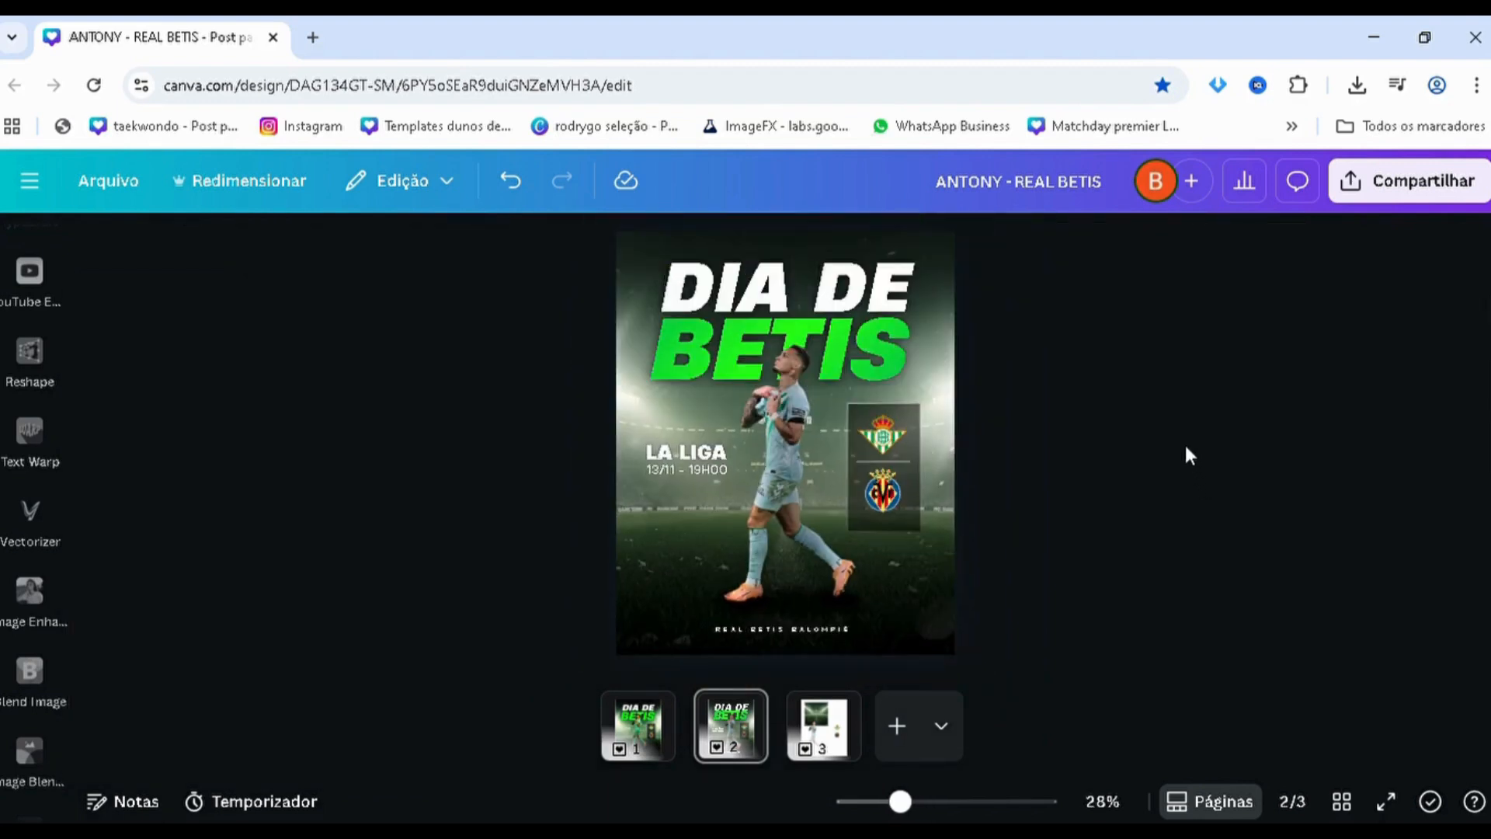
Move the topmost blended player copy aside onto the club crests to show its lighting effect, and undo the move
scroll(1185, 445, "up", 1)
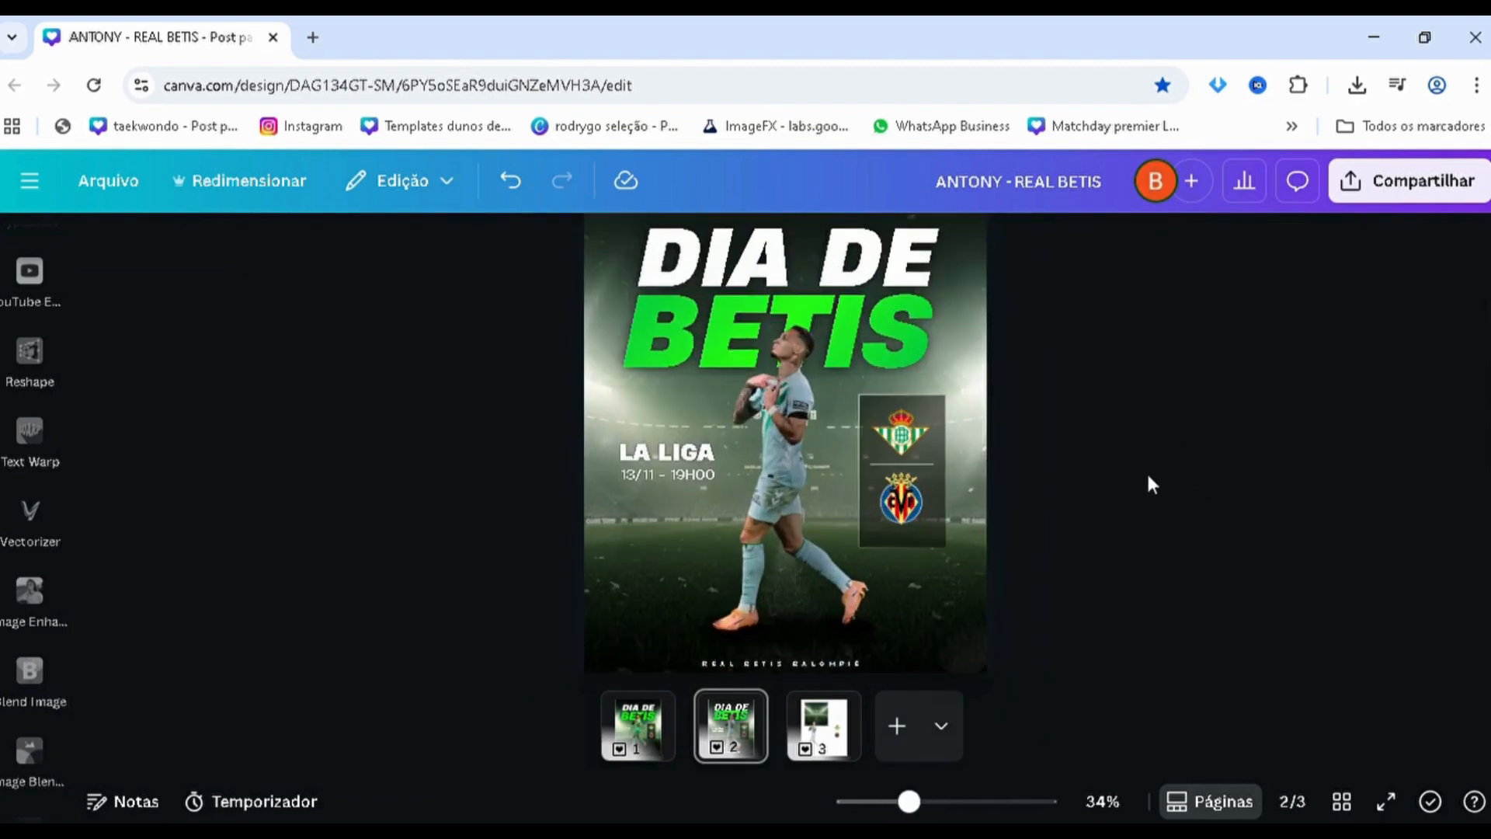
scroll(1146, 471, "up", 2)
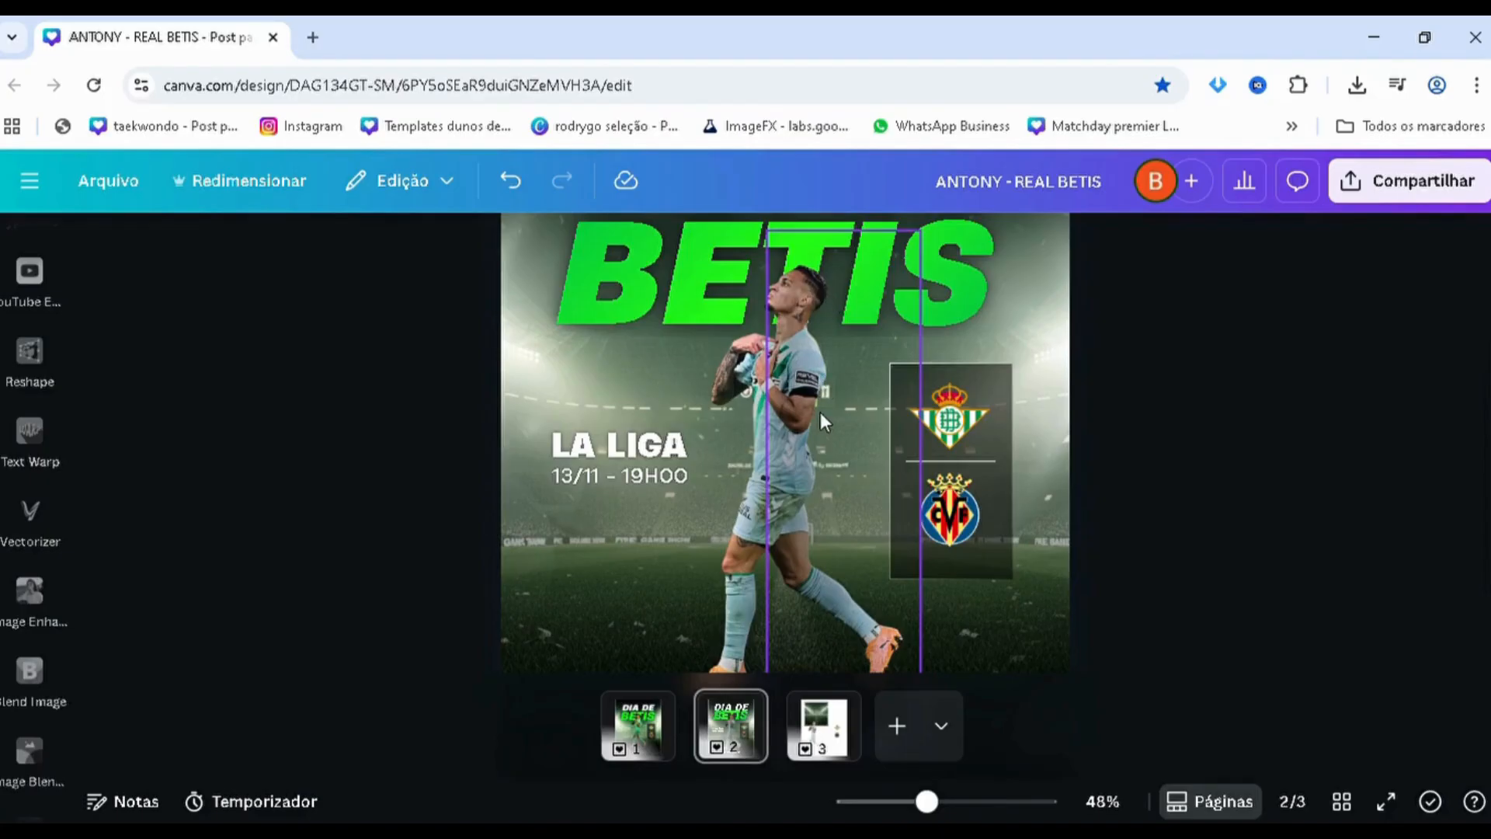
key("alt+1")
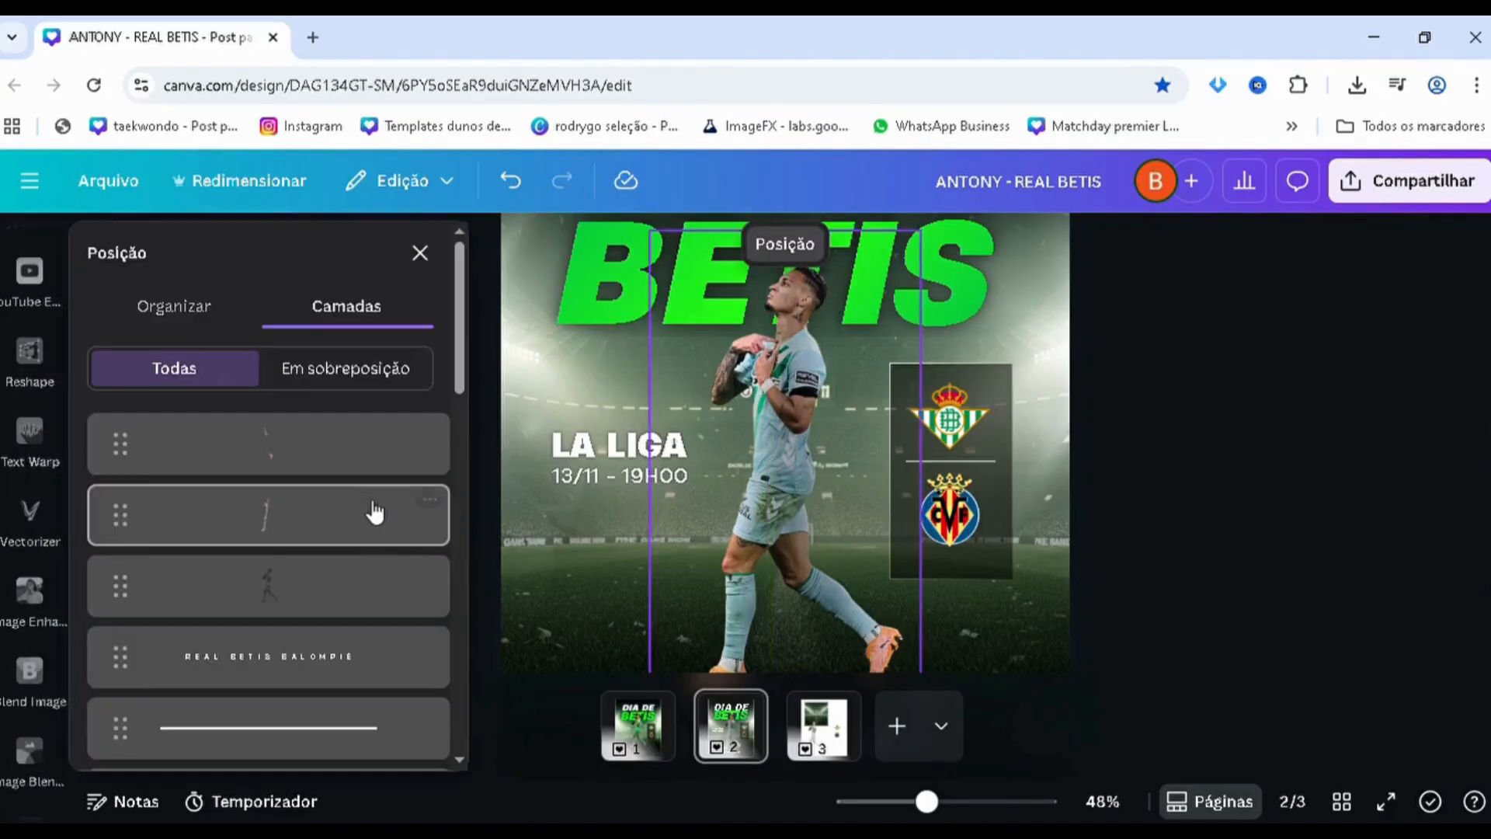
left_click(346, 454)
left_click_drag(873, 462, 1048, 471)
key("ctrl+z")
scroll(696, 552, "up", 2)
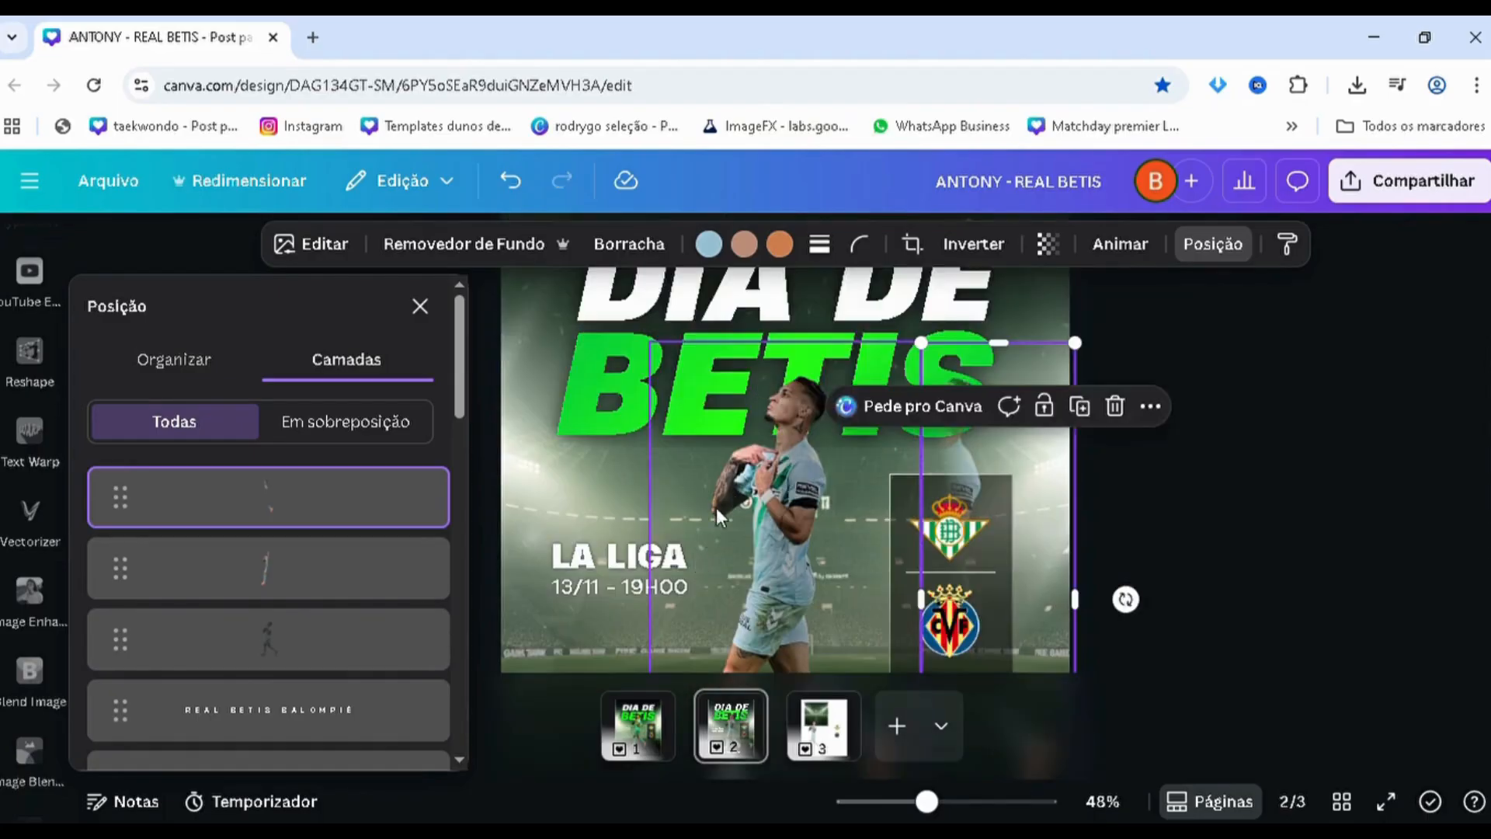
key("ctrl+z")
scroll(1009, 511, "down", 2)
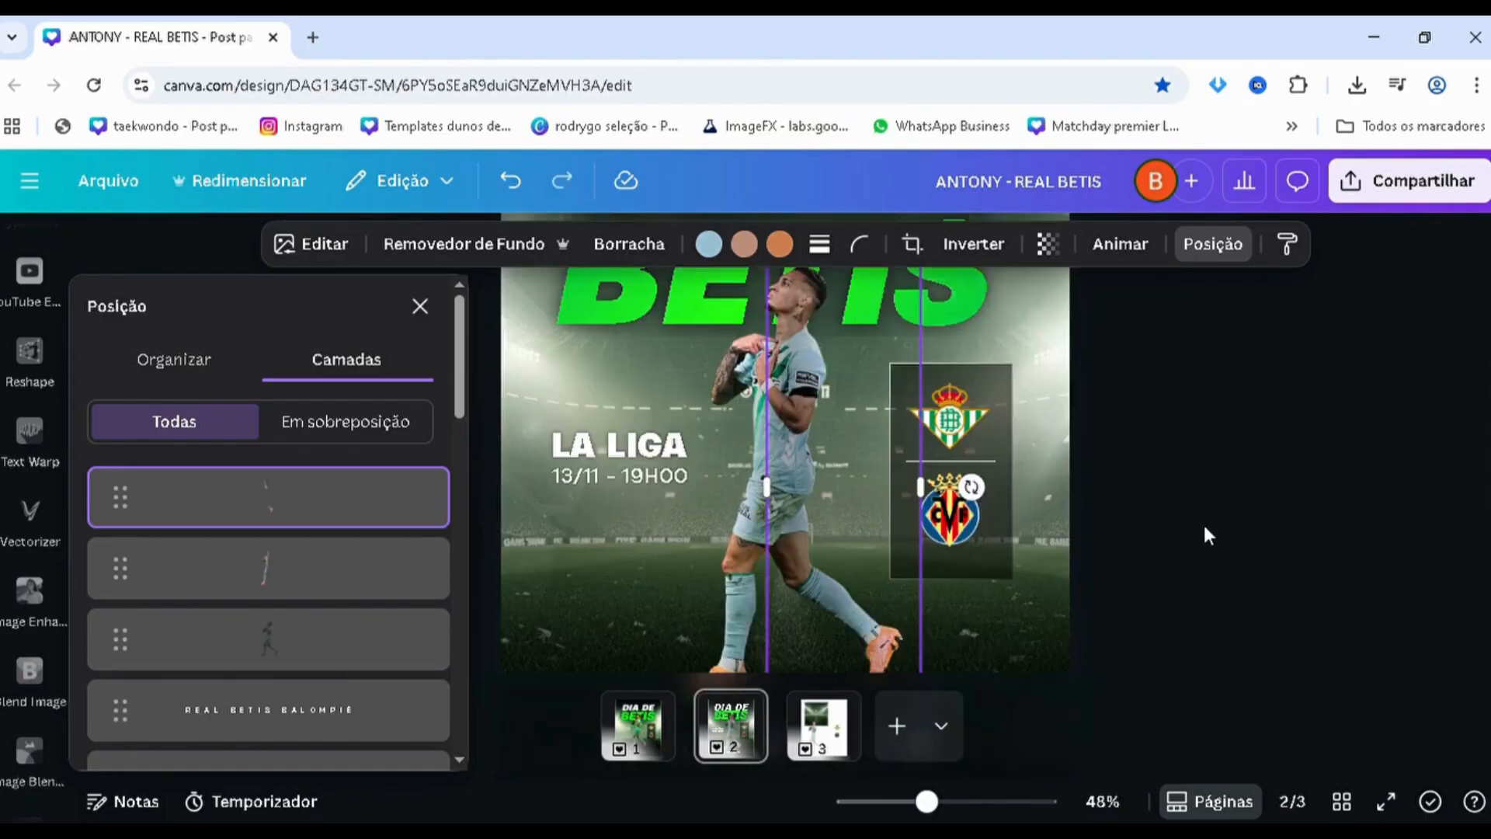
View the full page 2 poster and bring up the page 1 original for a final comparison
left_click(1180, 533)
scroll(1179, 532, "down", 2)
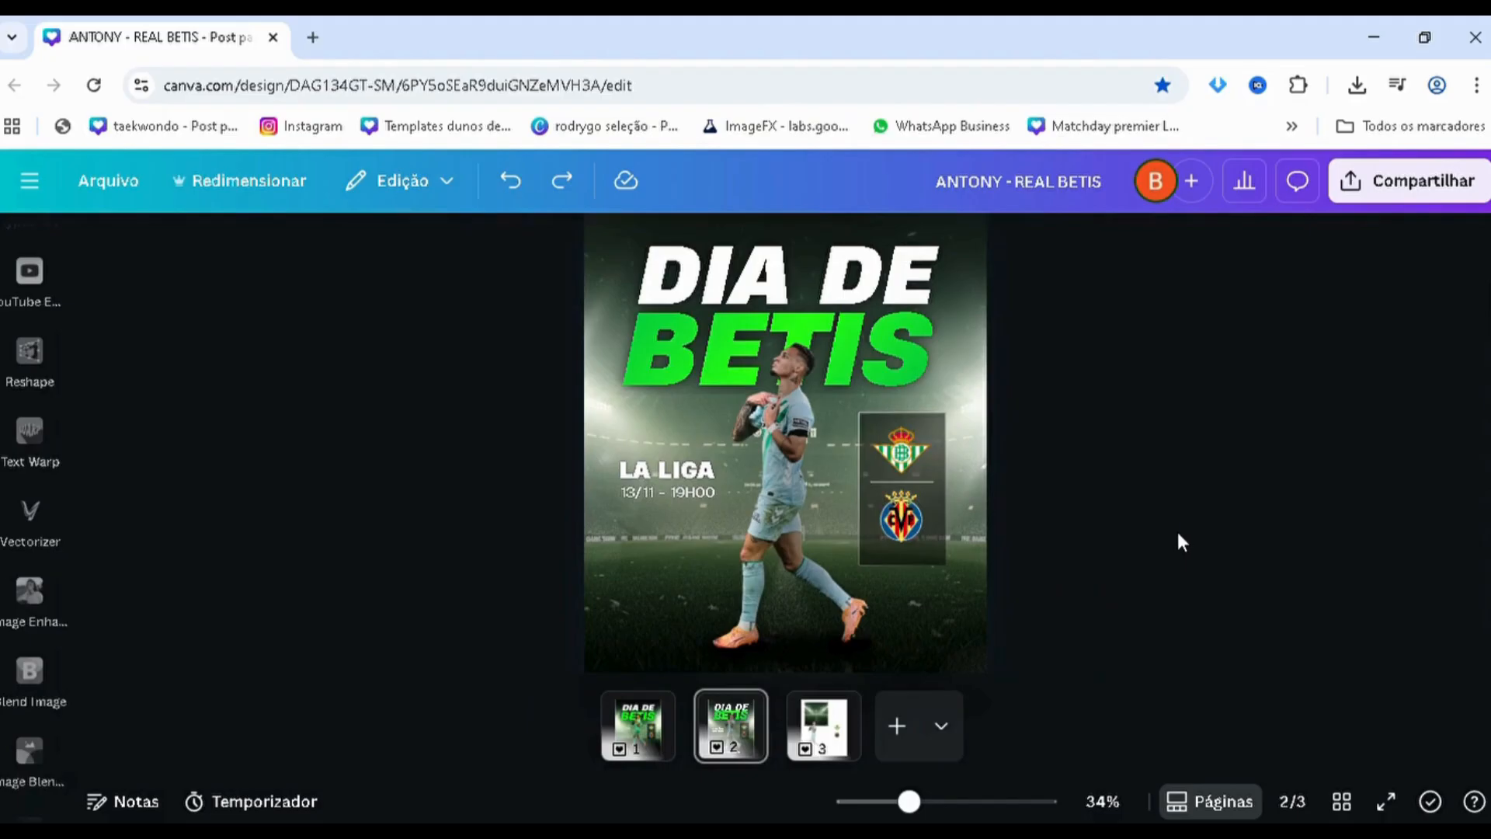
scroll(1161, 520, "down", 1)
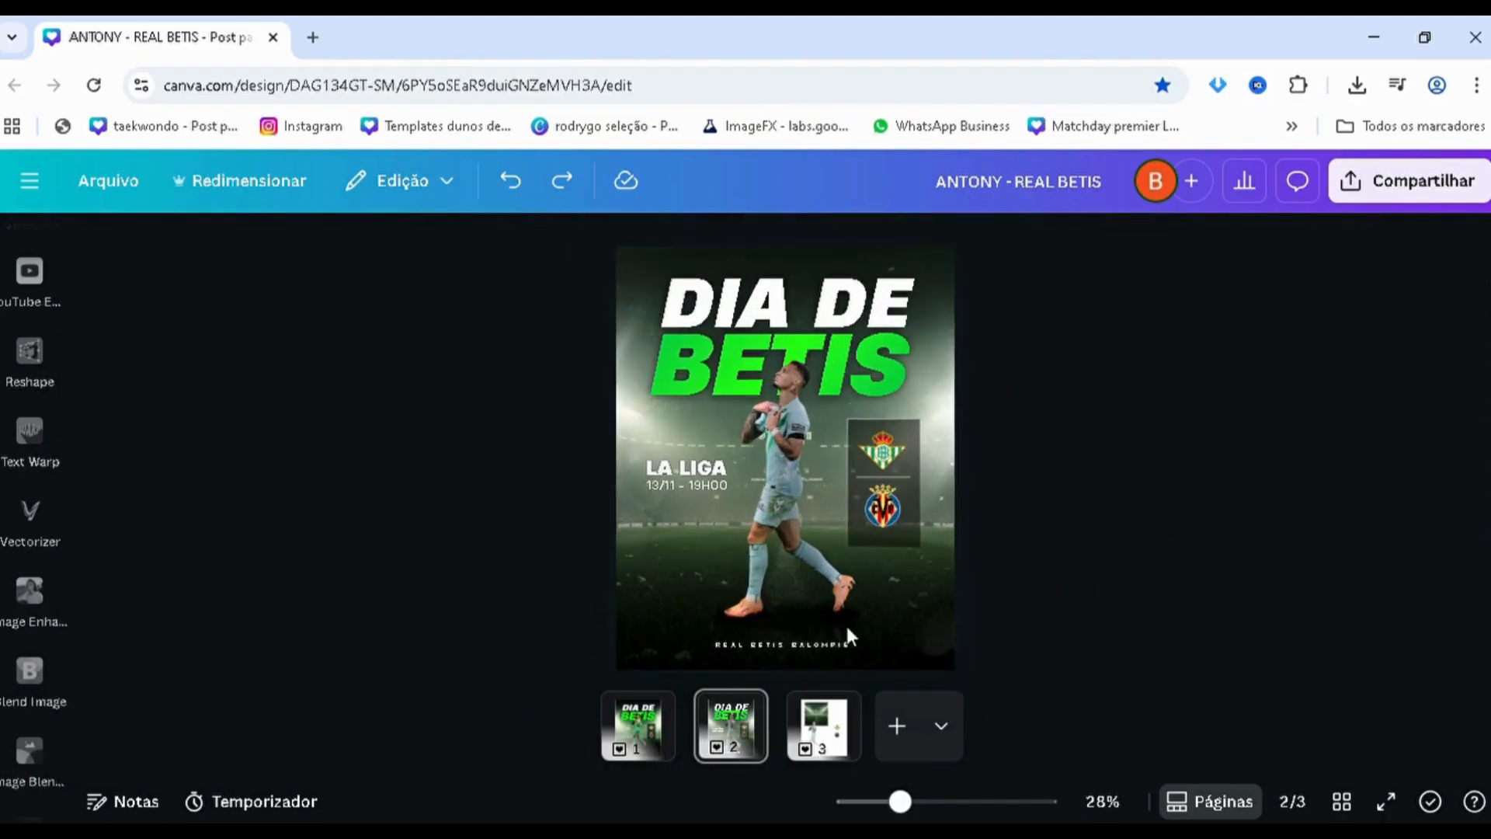
left_click(637, 727)
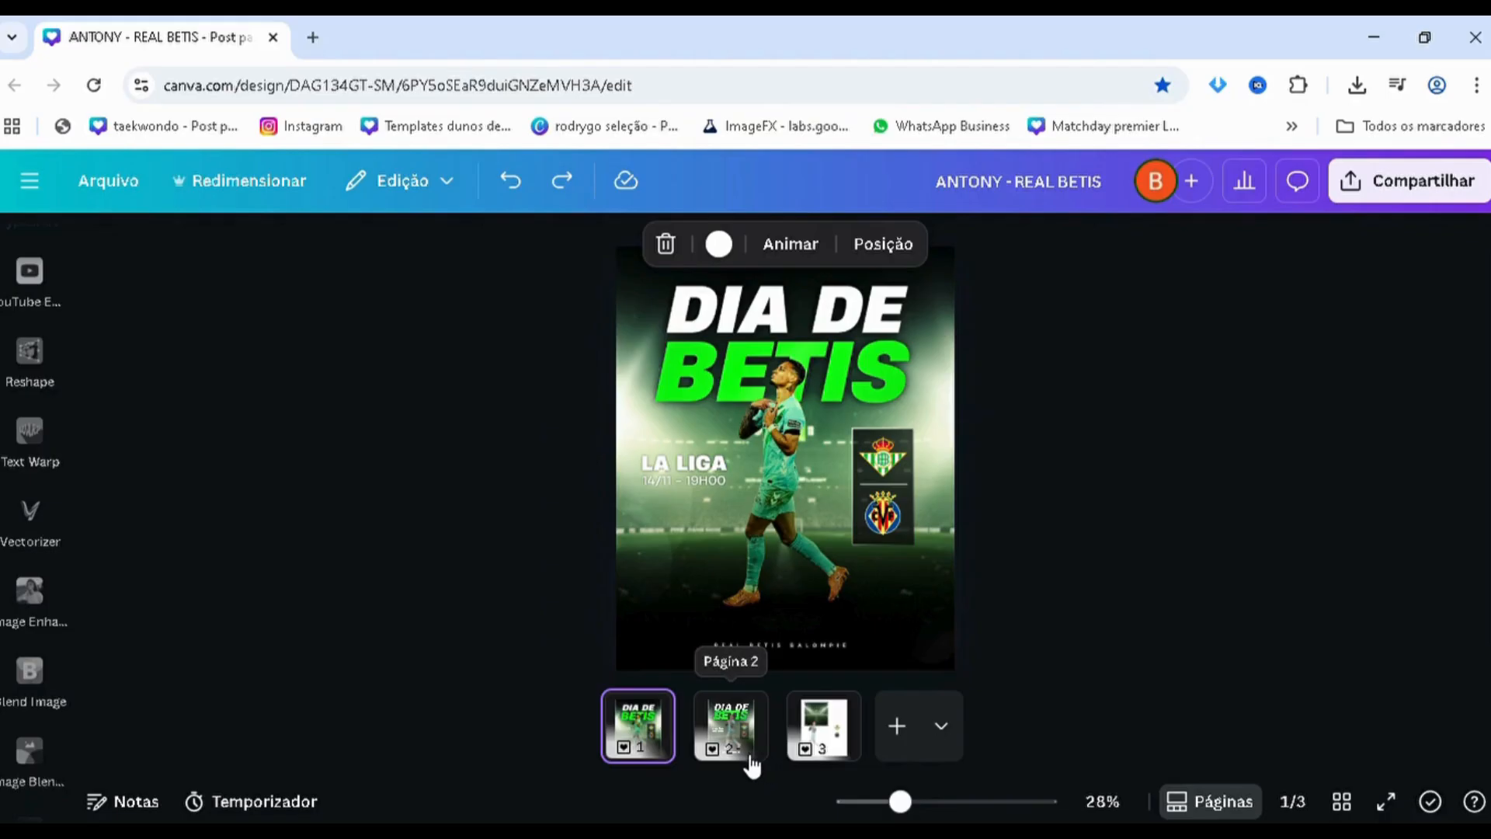
Compare the page 2 poster with the page 1 original up close, and return to the full view of page 2
left_click(731, 726)
scroll(474, 563, "up", 1)
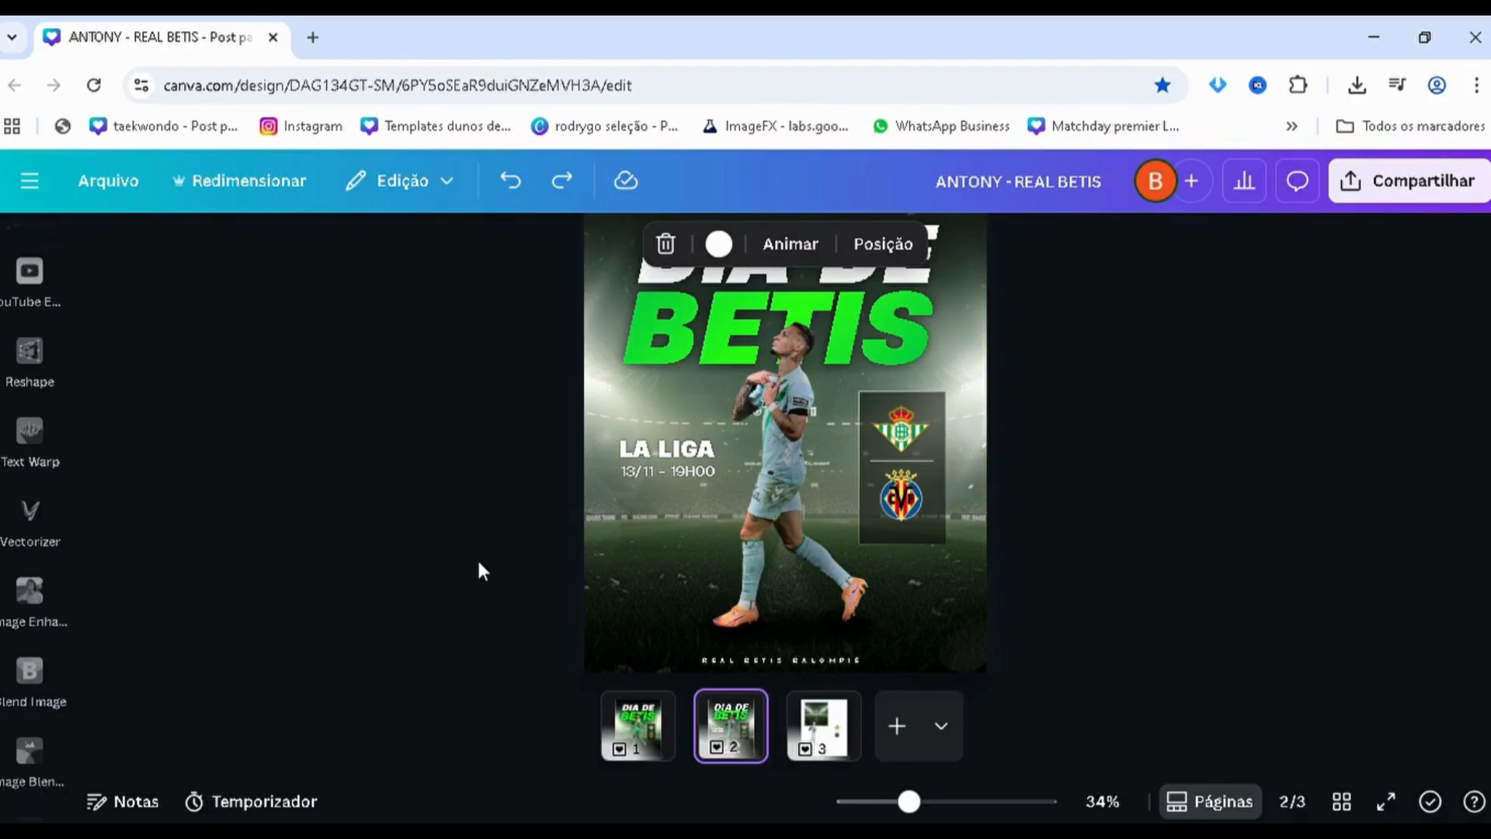
left_click(637, 725)
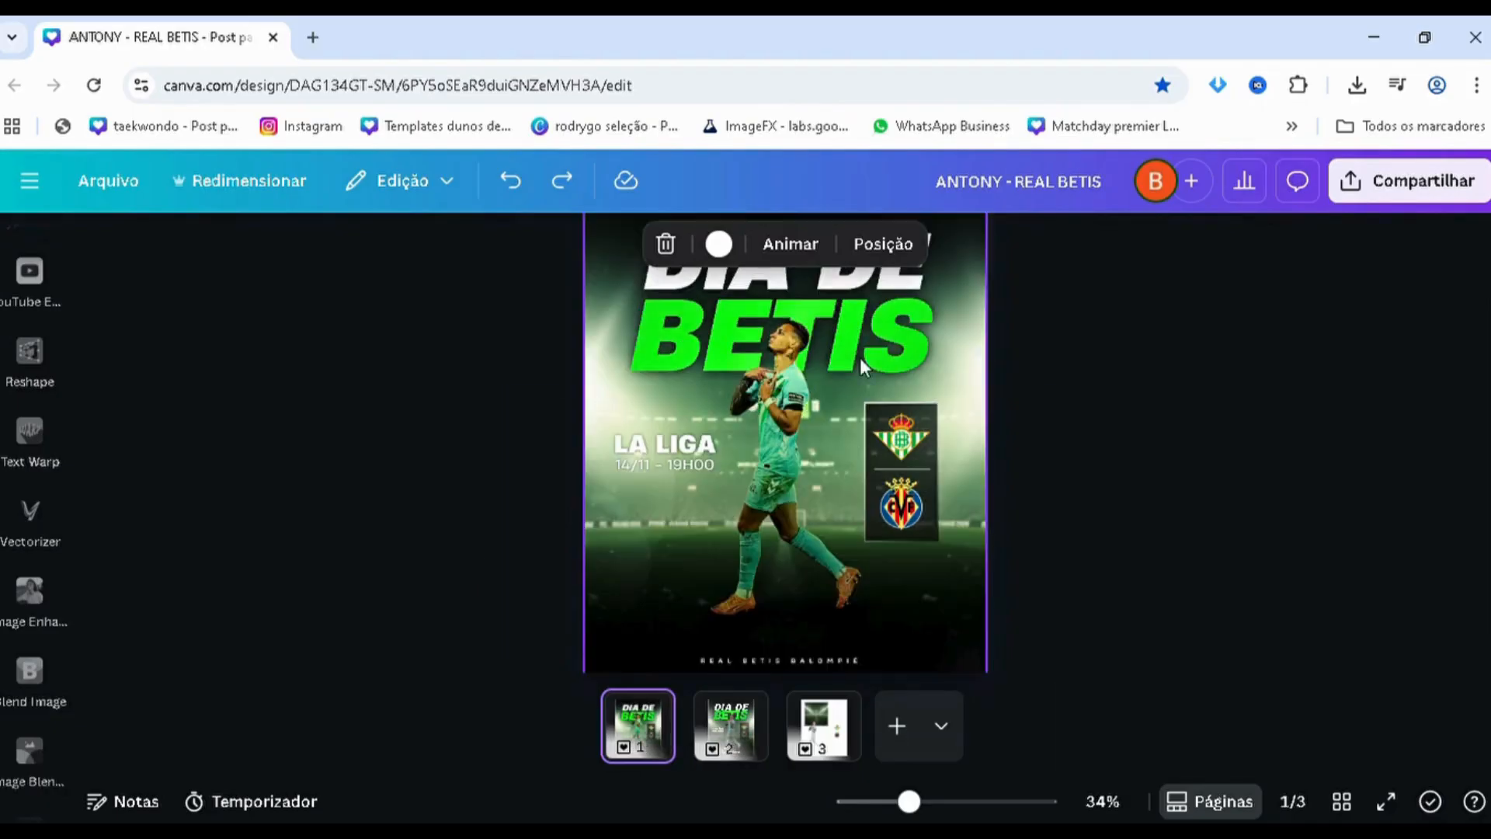
left_click(750, 747)
scroll(644, 518, "down", 2)
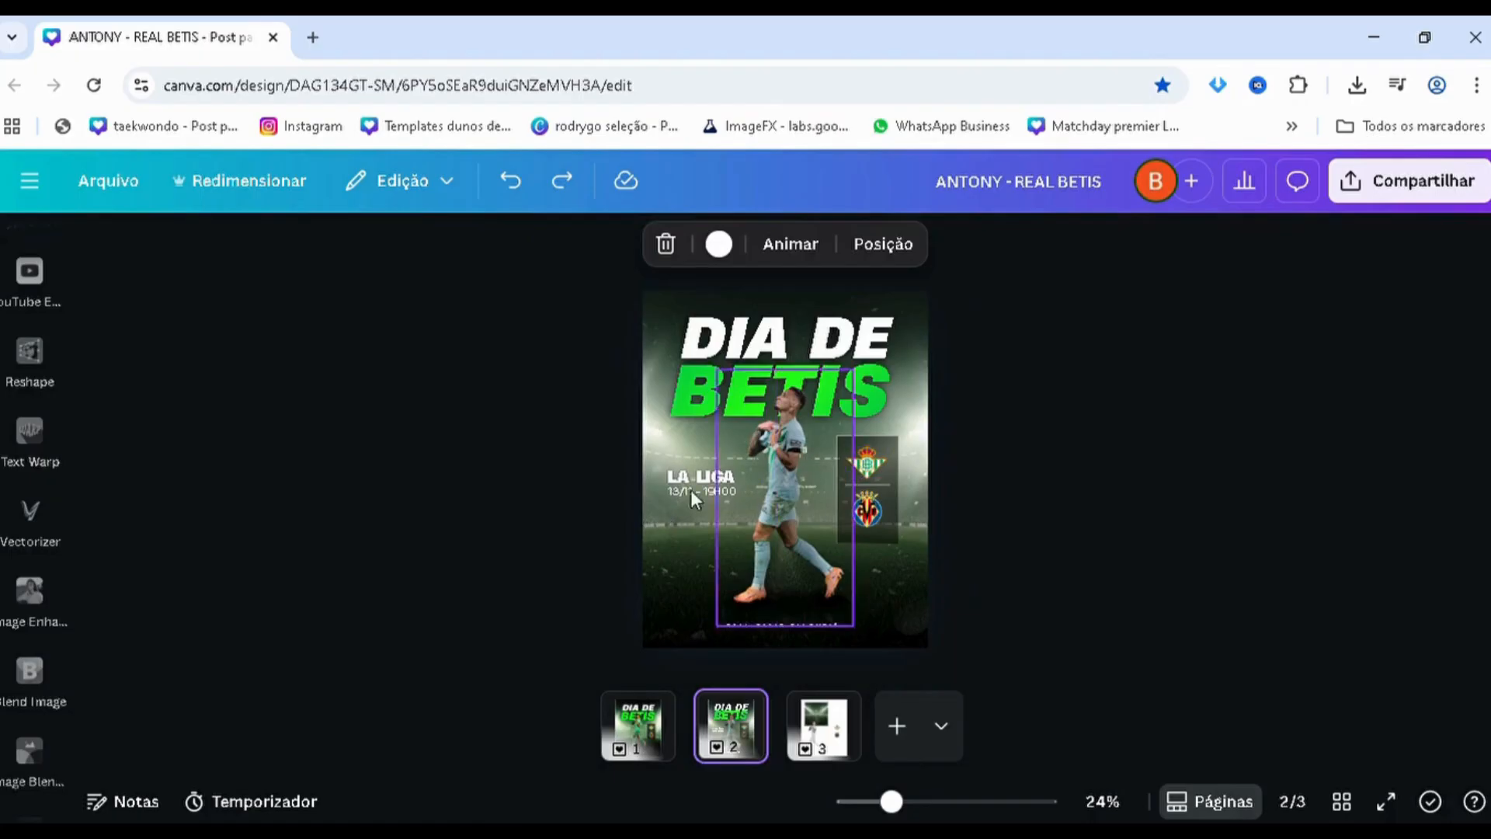
scroll(503, 497, "up", 1)
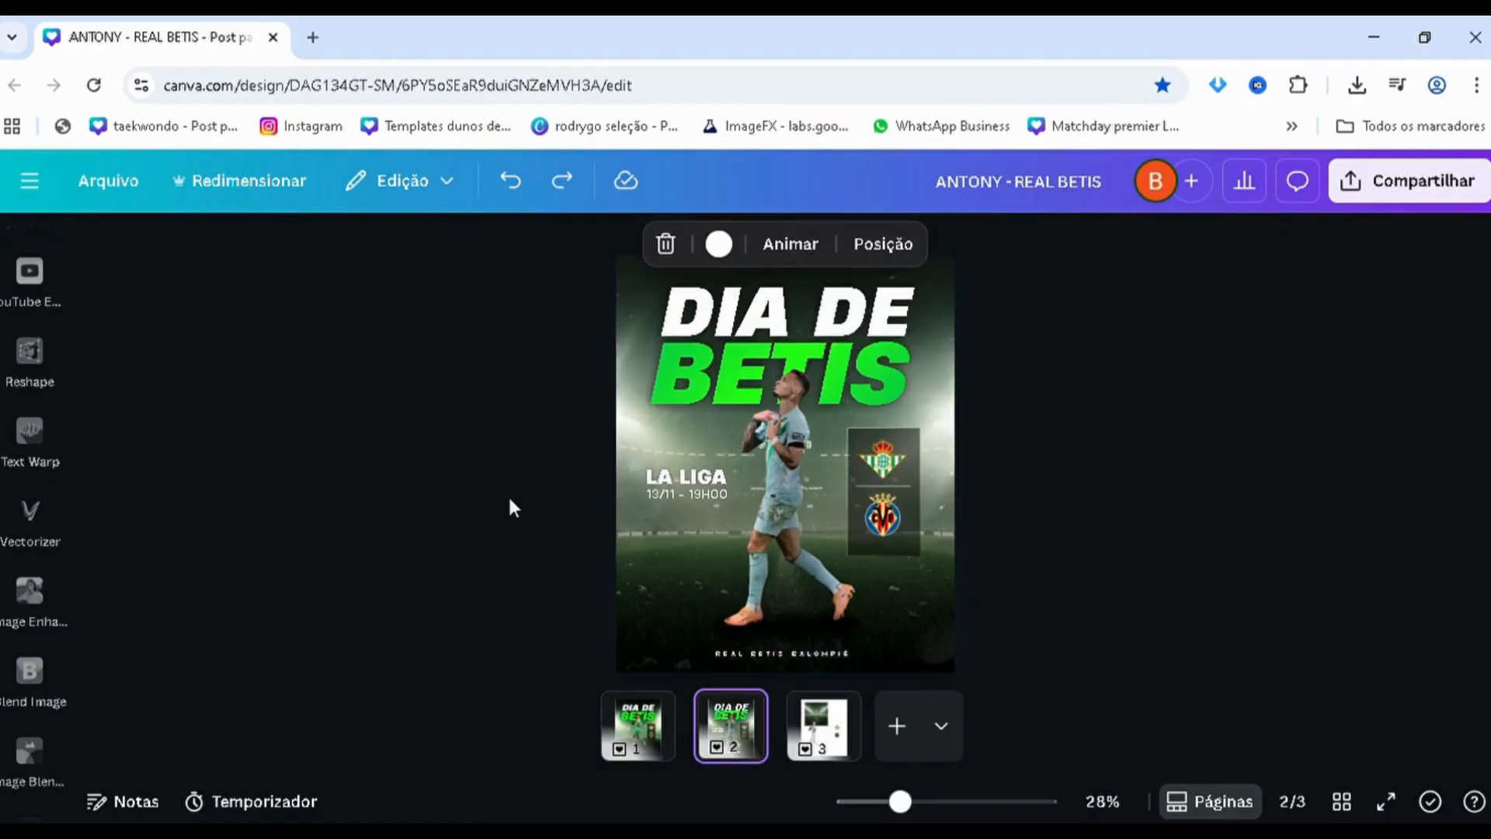
scroll(510, 509, "down", 1)
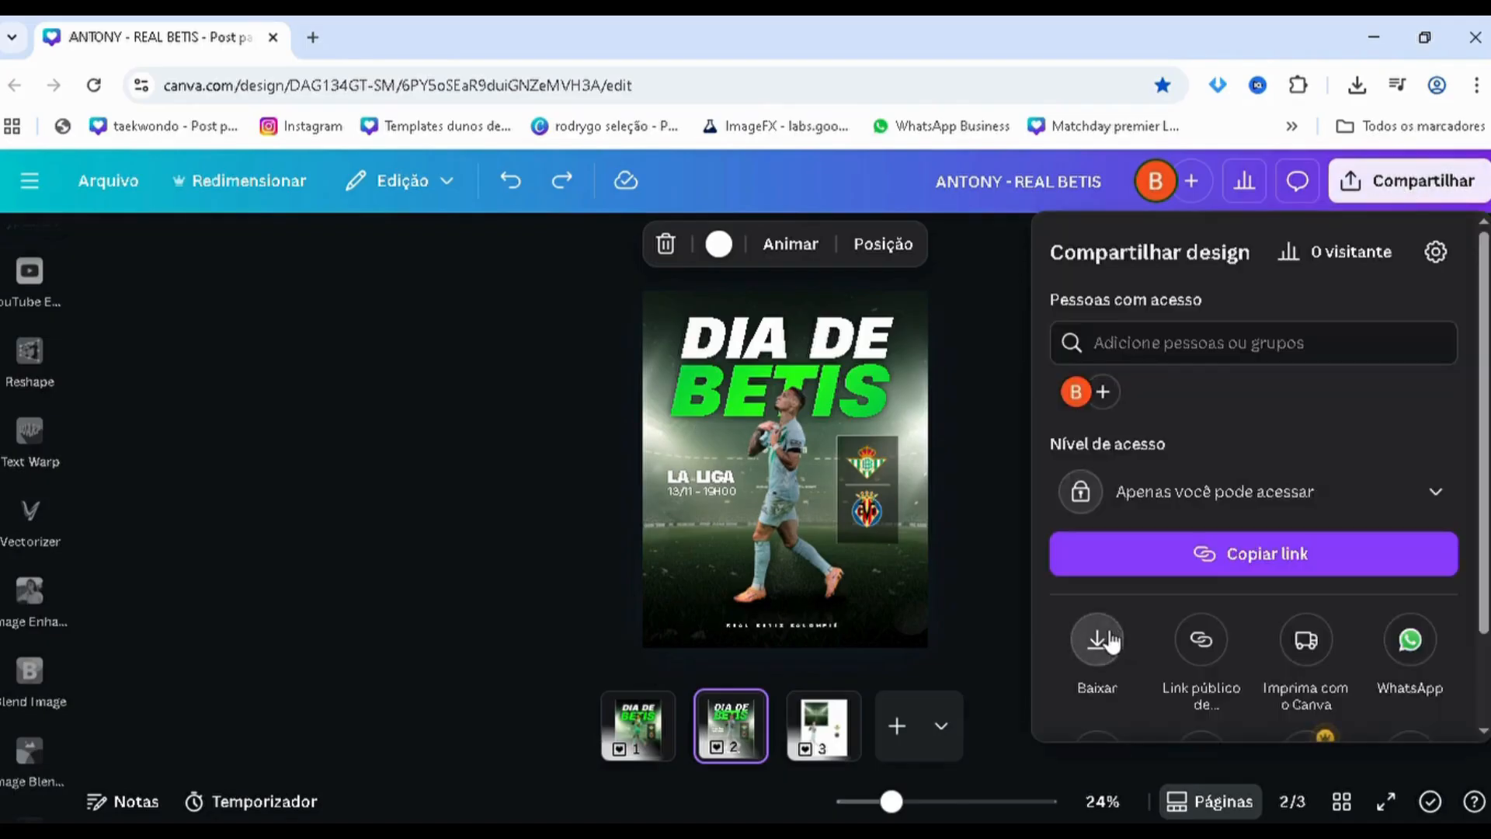
Download only the current page, page 2, instead of all three pages
left_click(1109, 642)
left_click(1245, 581)
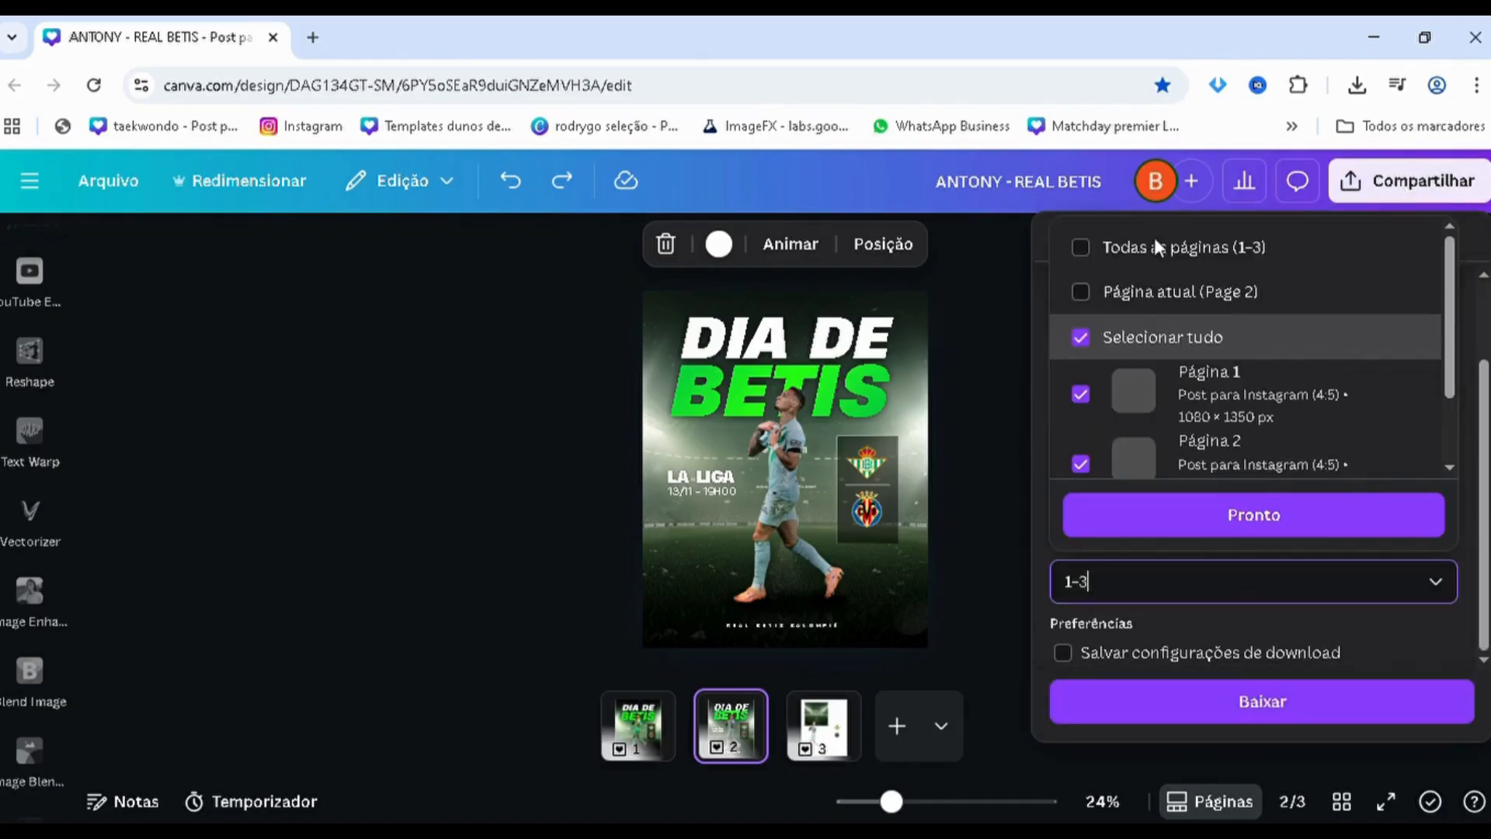
left_click(1189, 292)
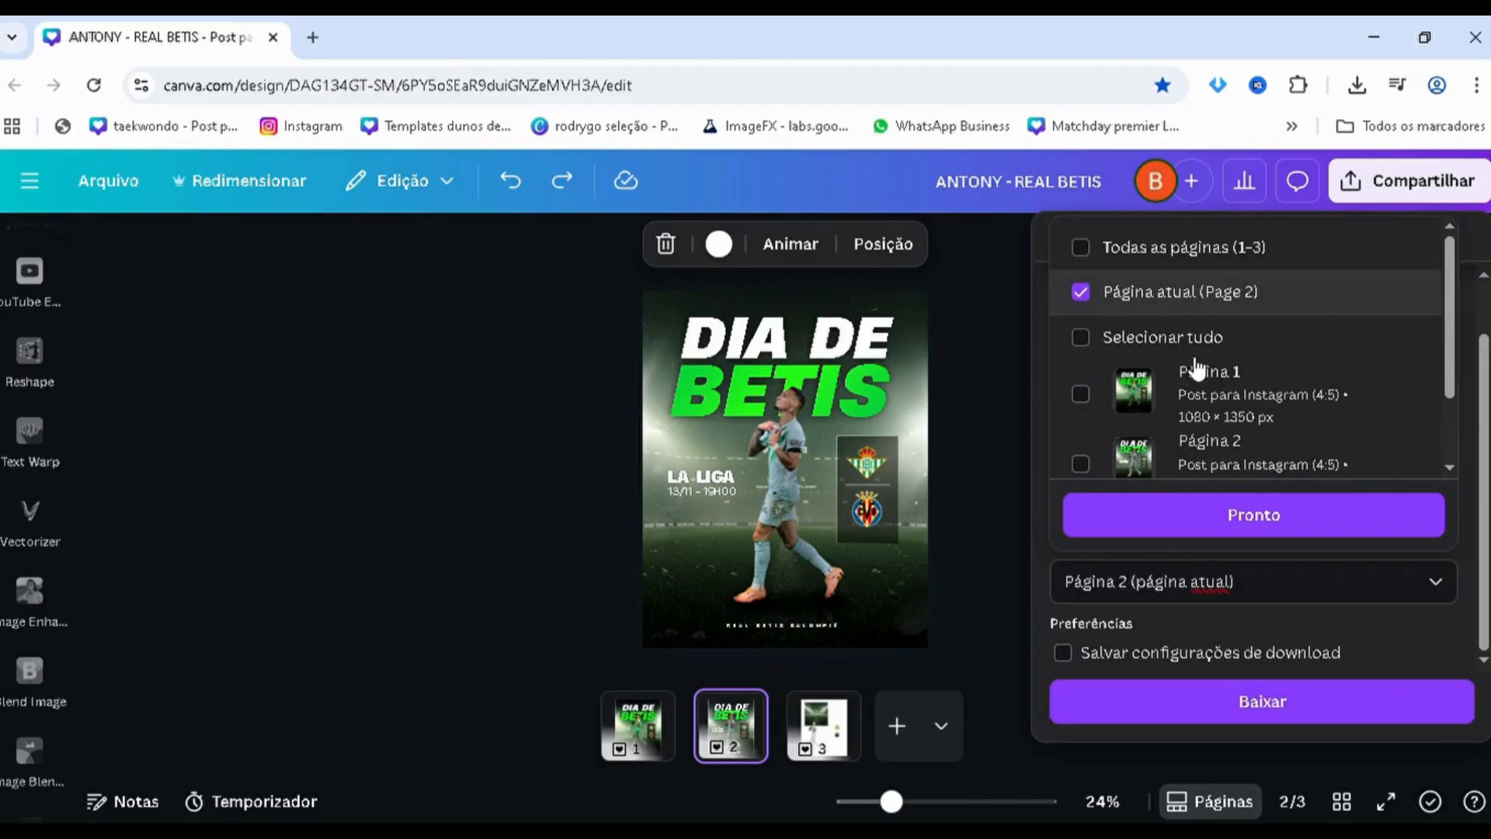
scroll(1105, 365, "down", 1)
left_click(1202, 531)
left_click(1119, 715)
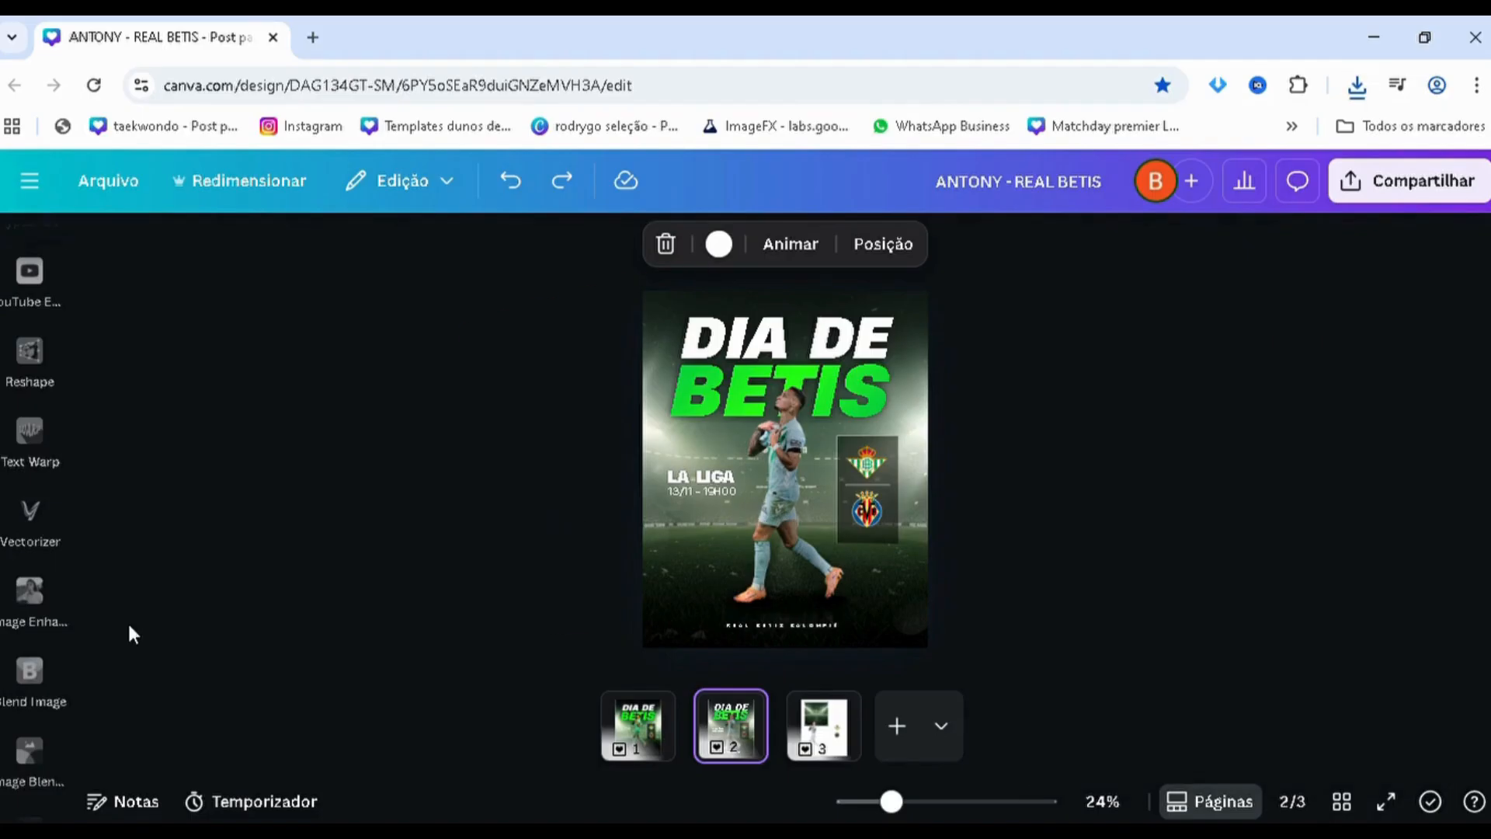
Paste the exported poster image onto page 2 and enlarge it from the page's upper-left corner to cover the whole page
key("ctrl+v")
key("alt+1")
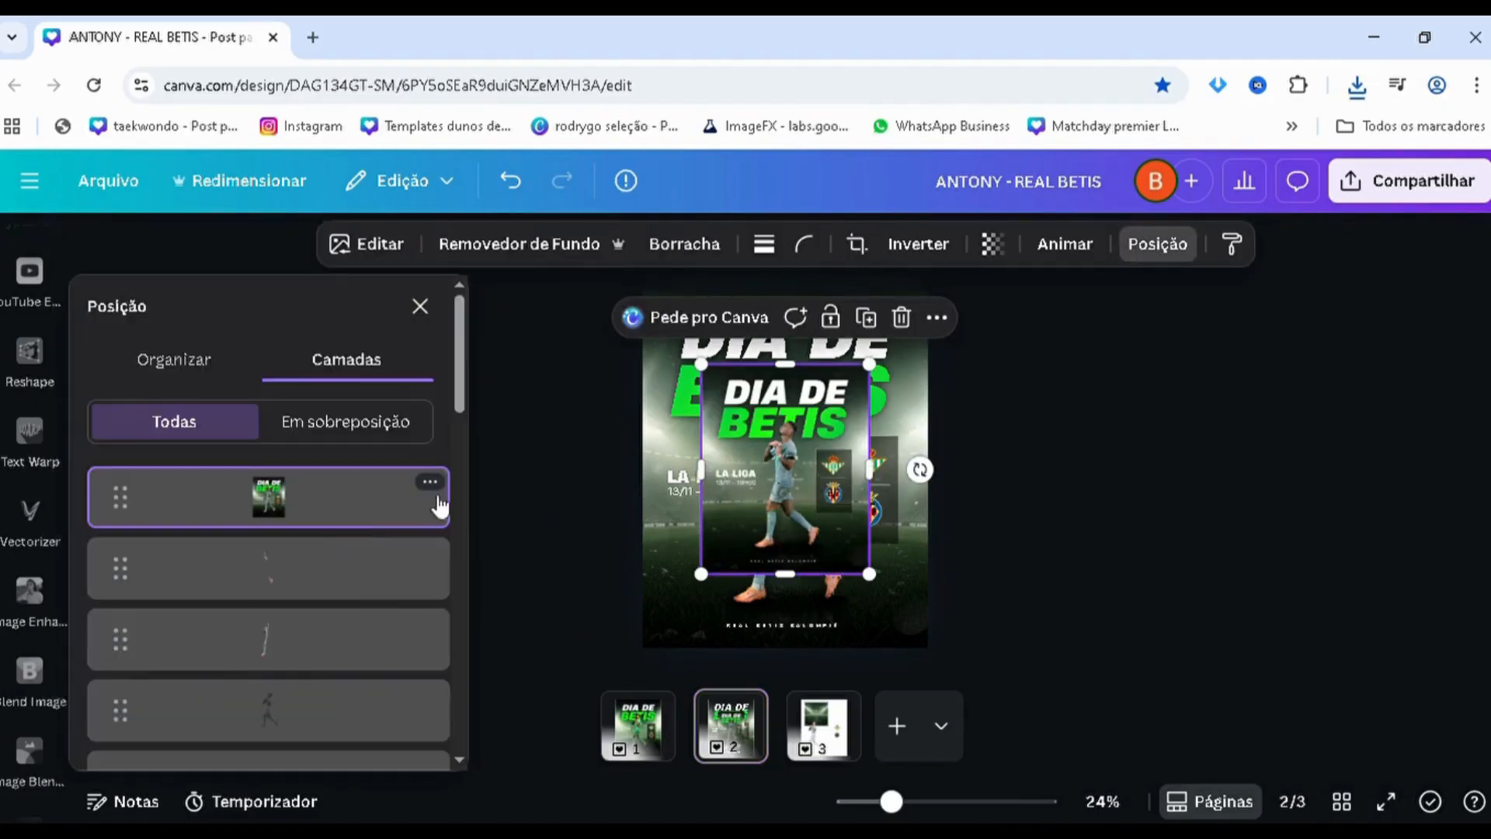
left_click_drag(766, 438, 709, 373)
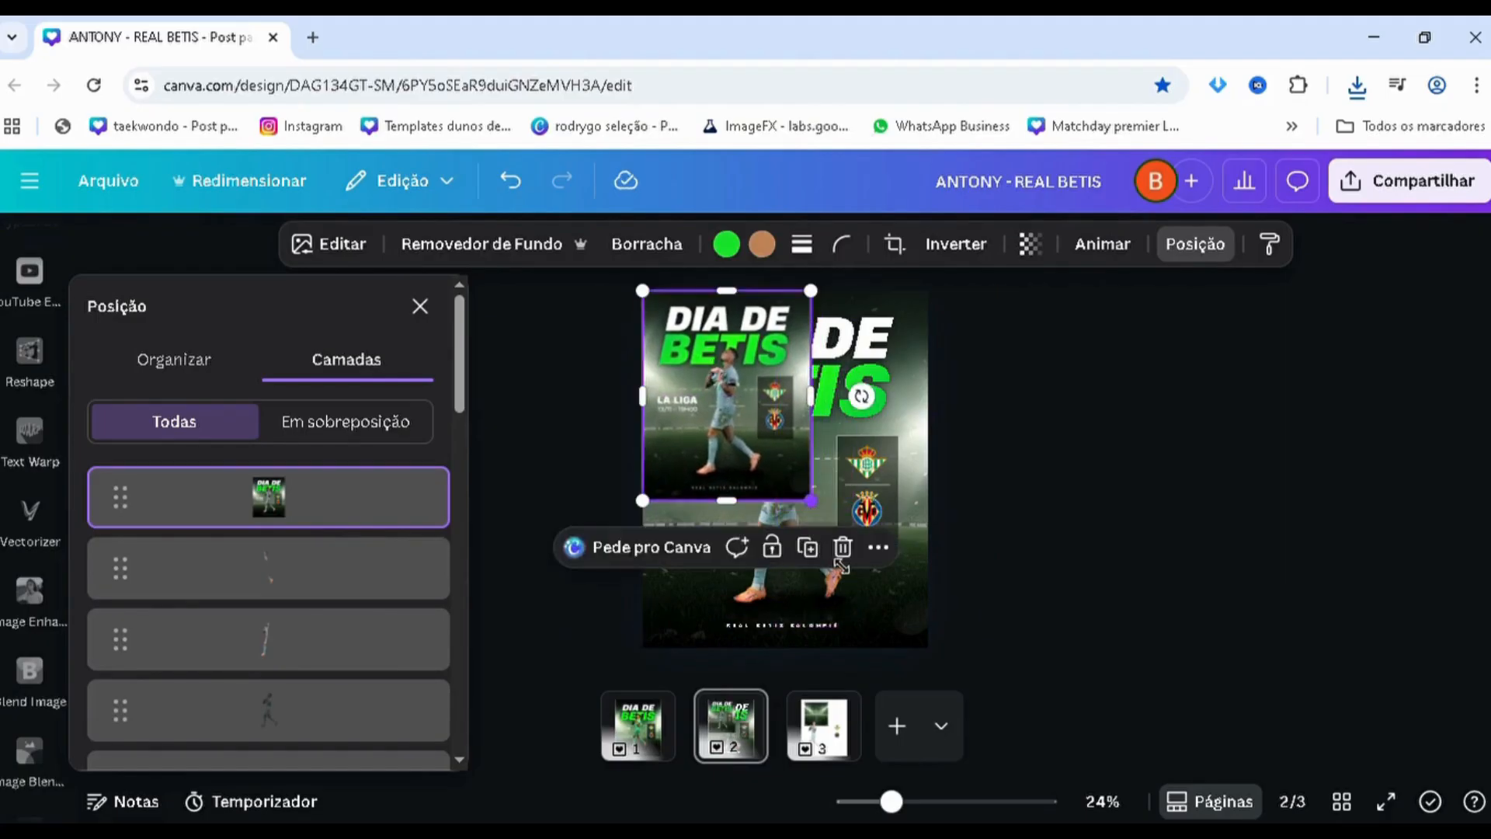
left_click_drag(813, 502, 914, 668)
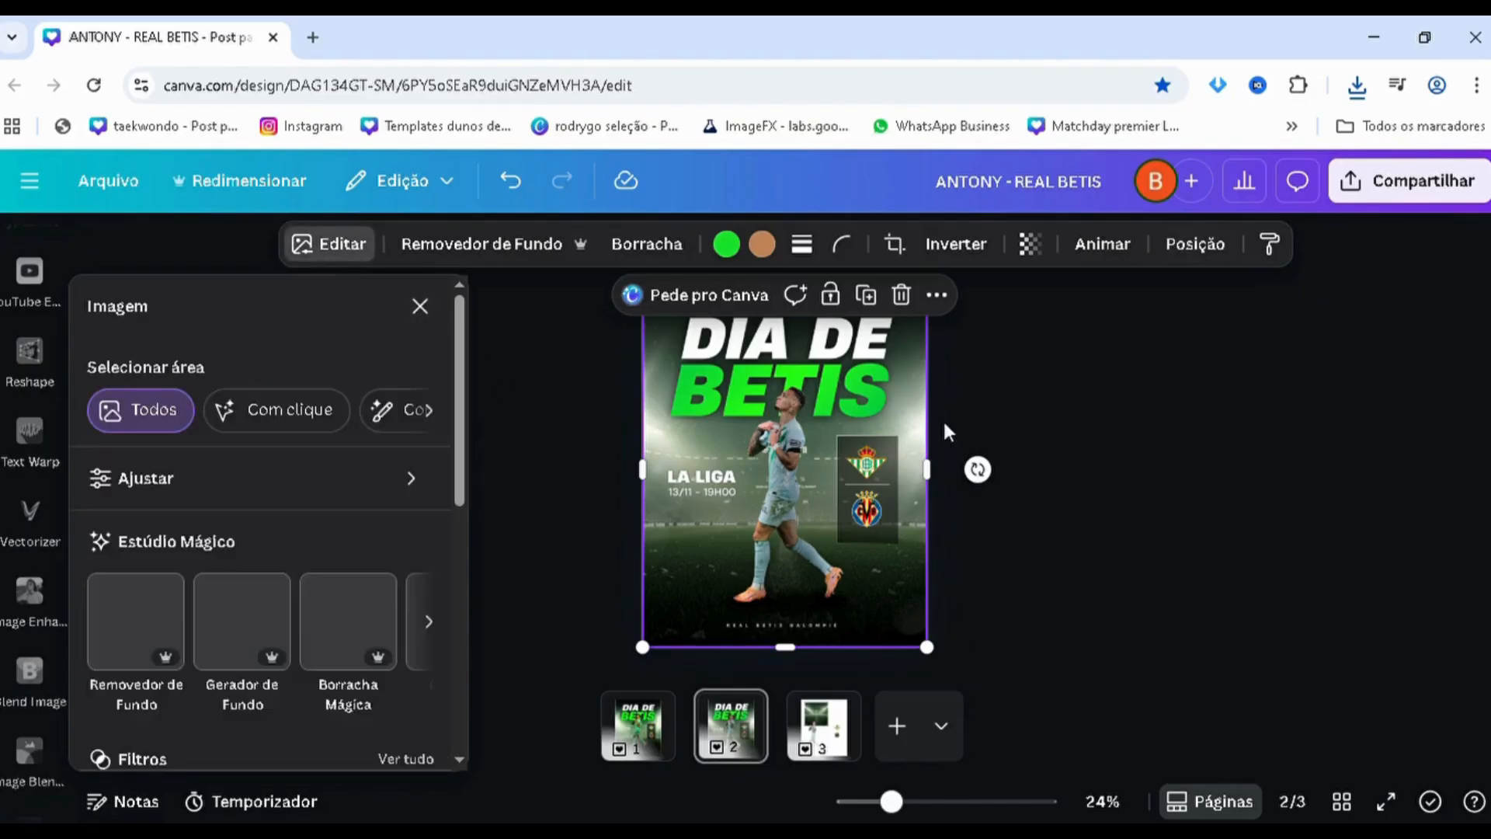
Raise the contrast of the pasted poster image to 24 and return its brightness to 0 after testing 16
left_click(287, 482)
scroll(233, 544, "down", 3)
left_click(278, 668)
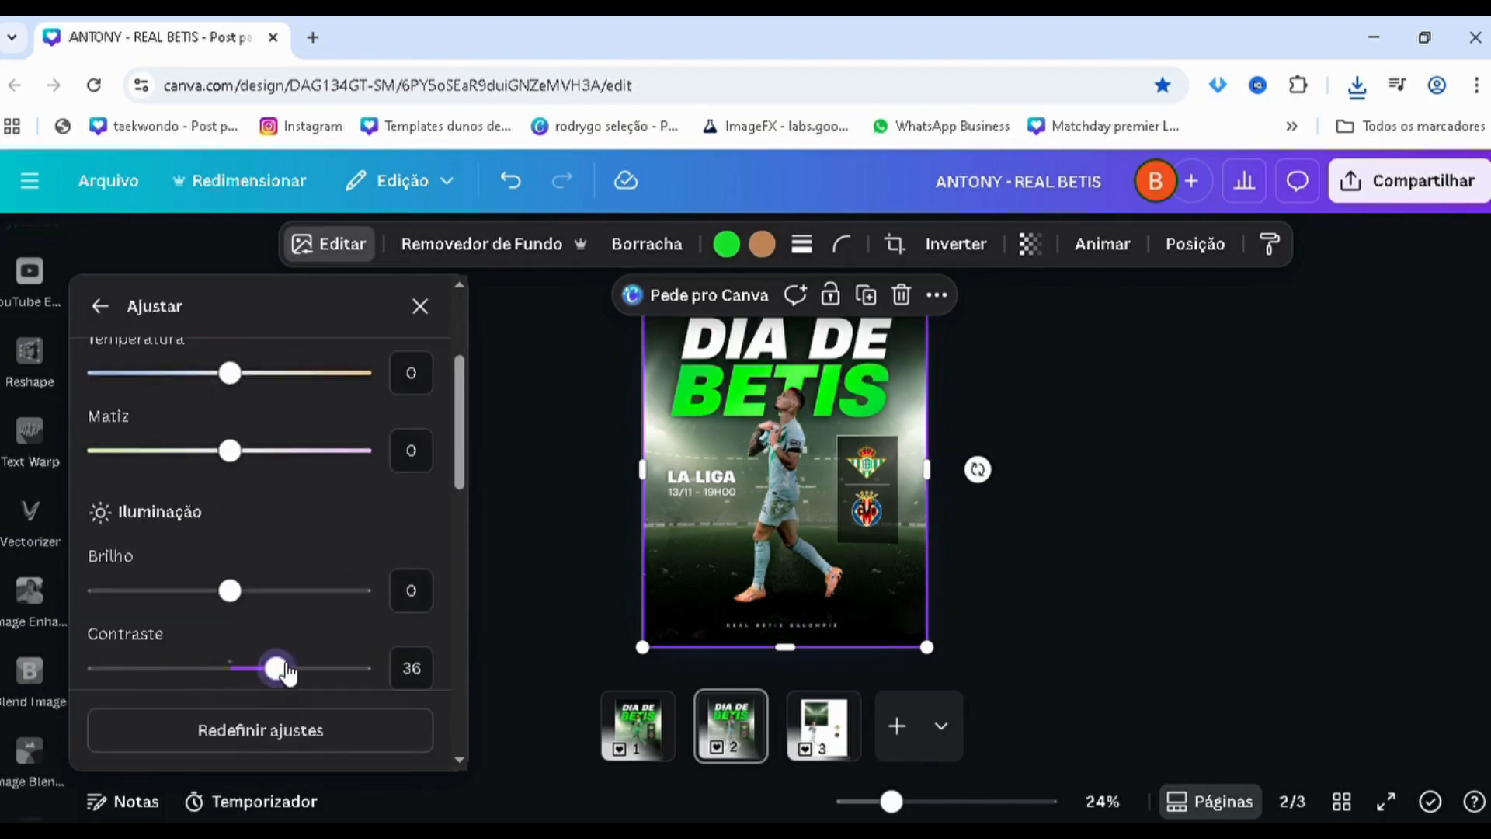
left_click(303, 592)
left_click_drag(304, 591, 259, 584)
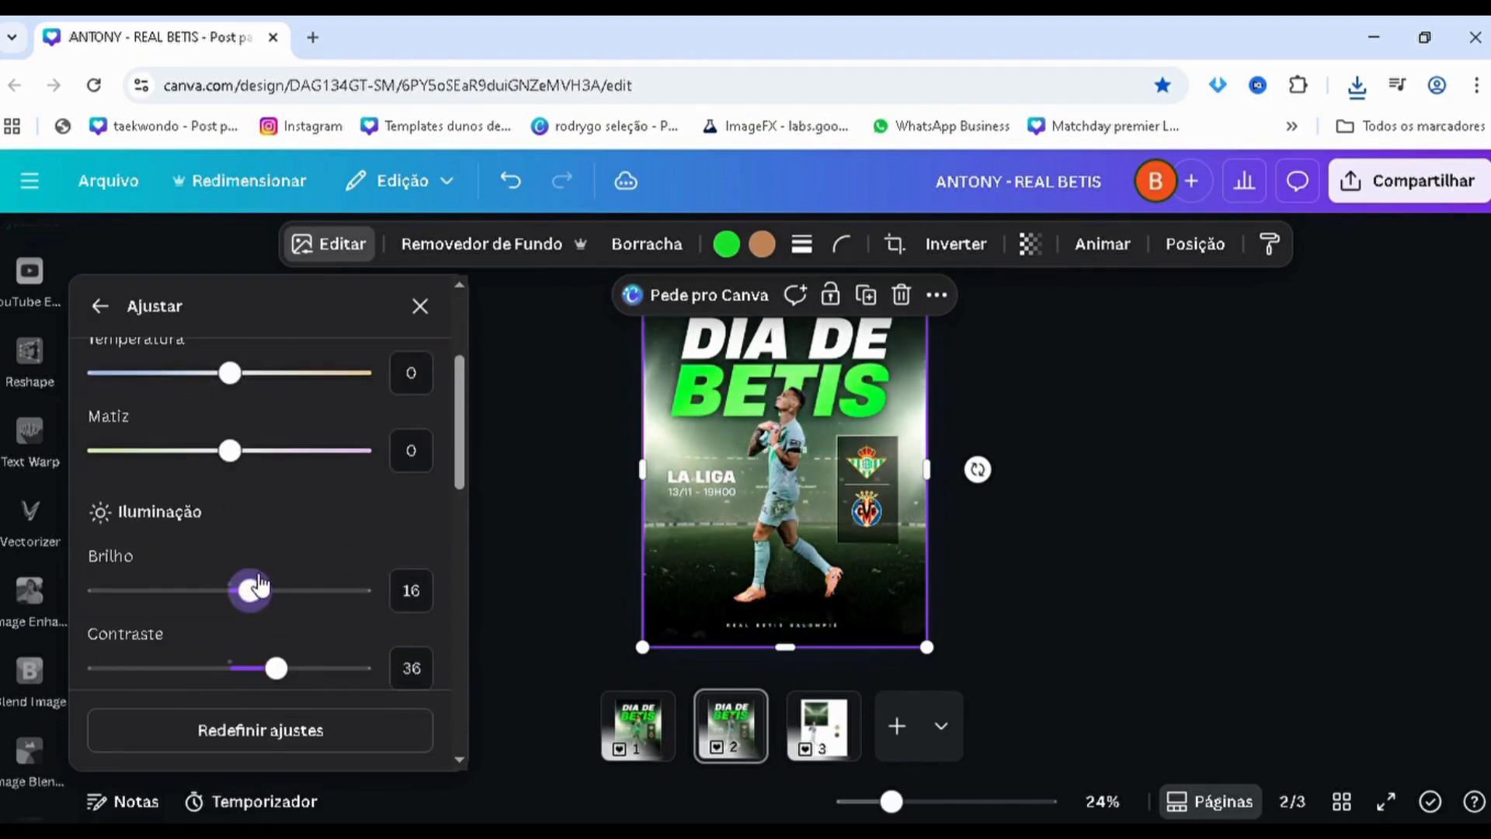
left_click(413, 591)
type("0")
scroll(323, 620, "down", 2)
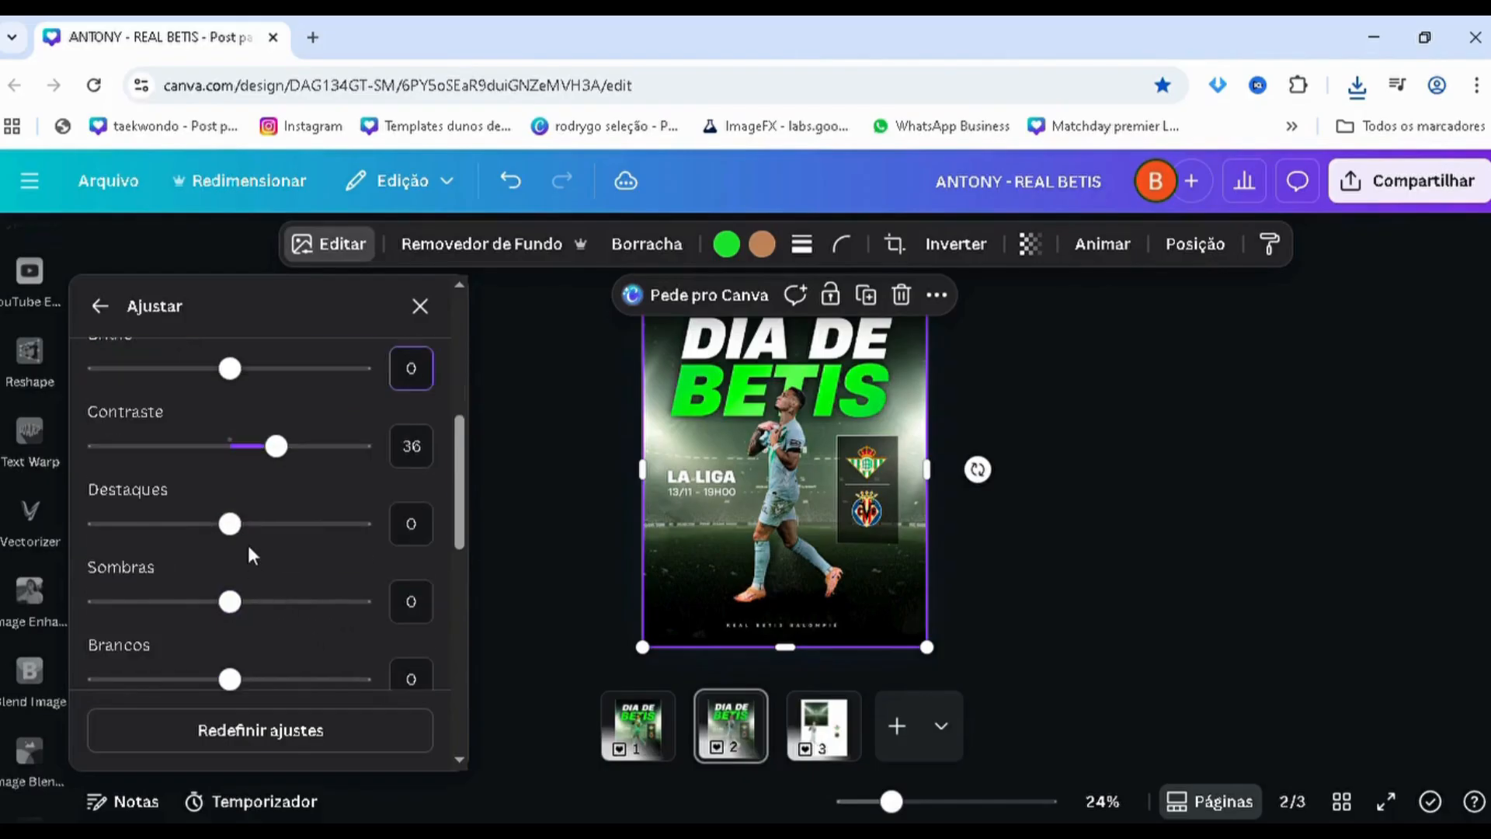
left_click_drag(279, 448, 270, 458)
left_click(105, 307)
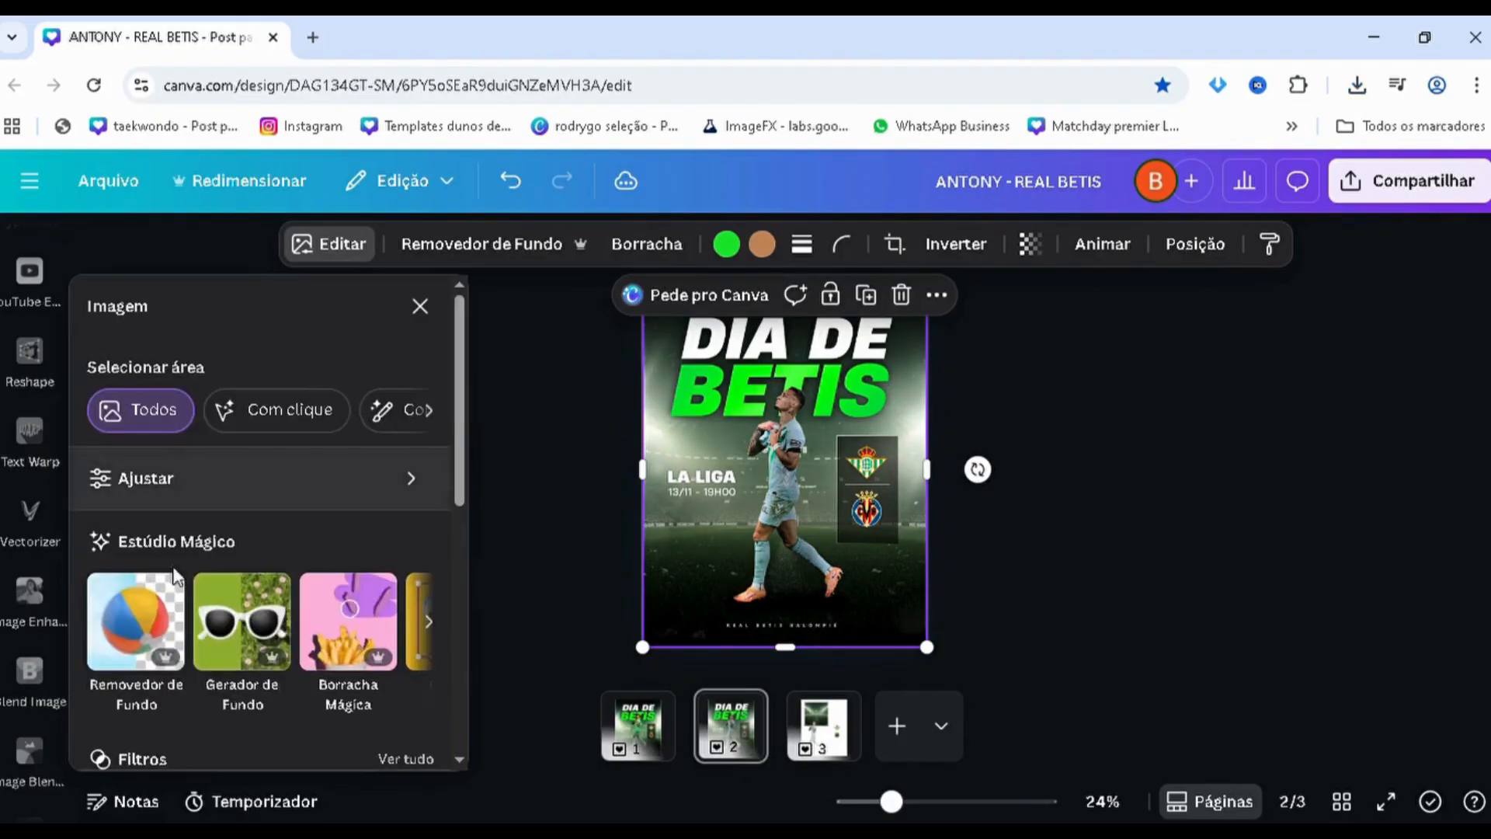
Try the Rocha and Fresco filters from the Natural group on the pasted poster image
scroll(206, 604, "down", 3)
left_click(401, 538)
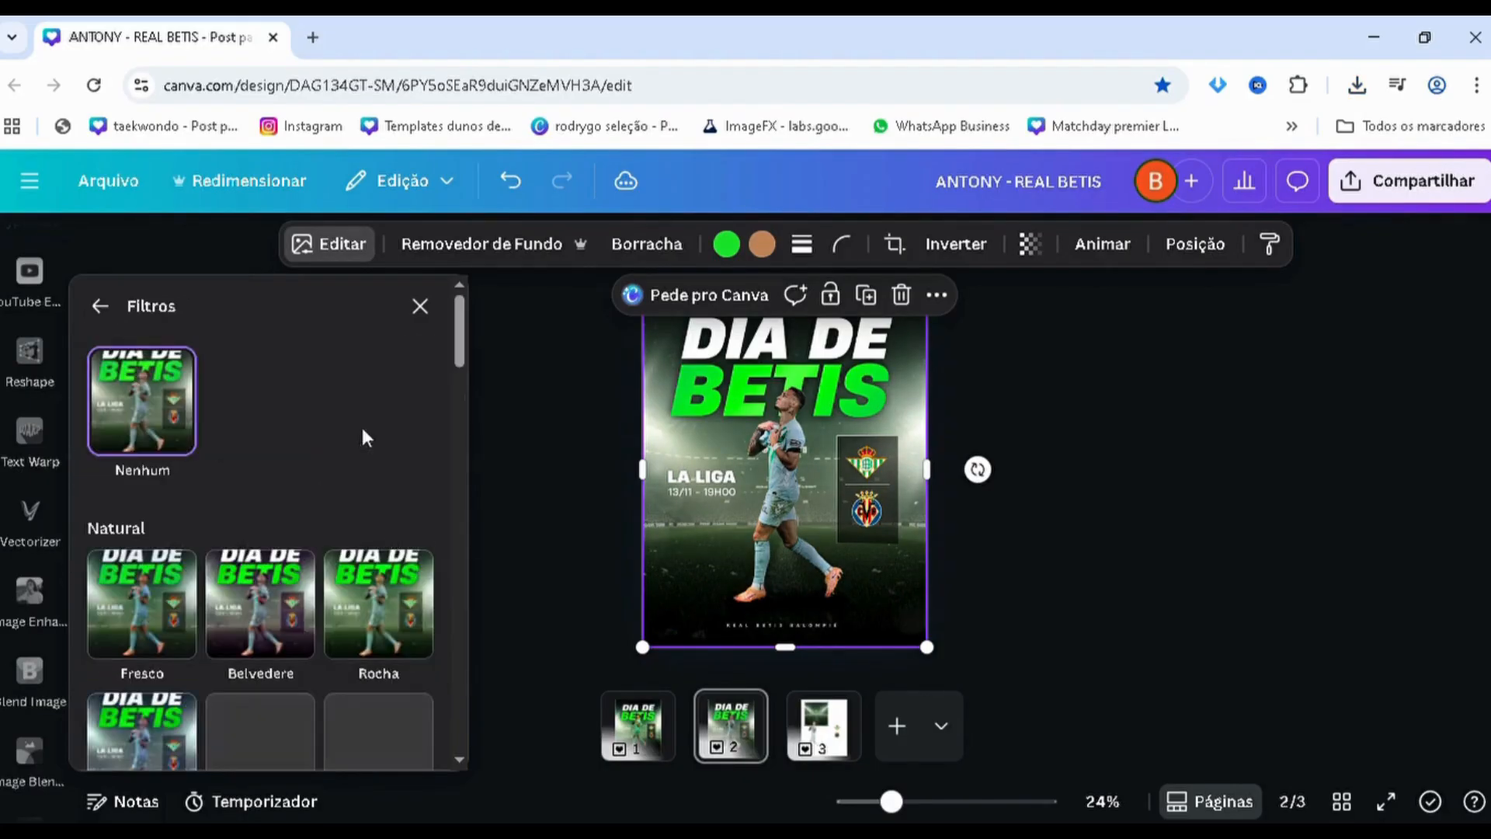
scroll(354, 505, "down", 3)
scroll(360, 509, "up", 2)
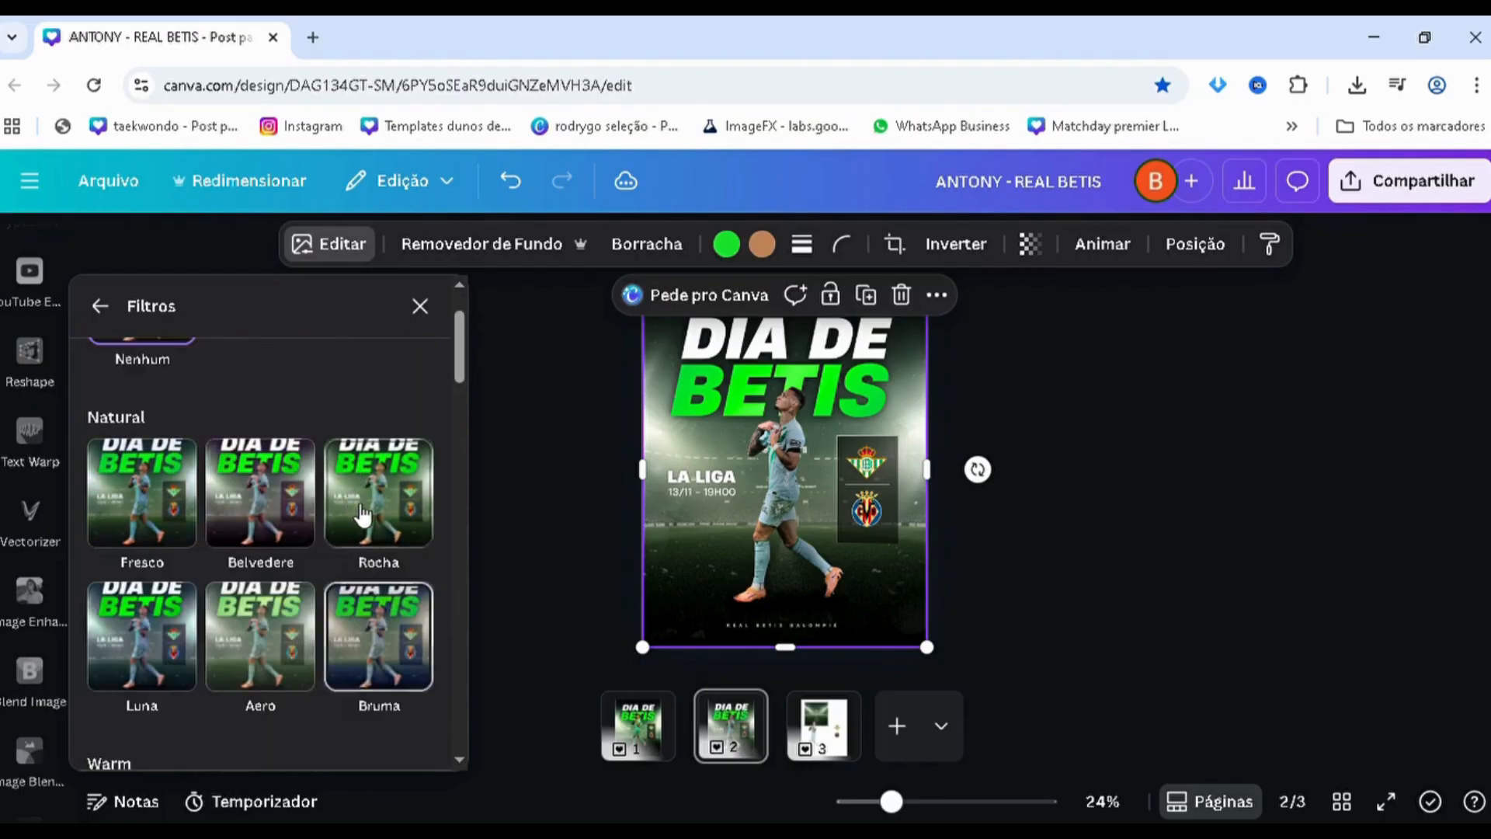
left_click(396, 516)
left_click(190, 540)
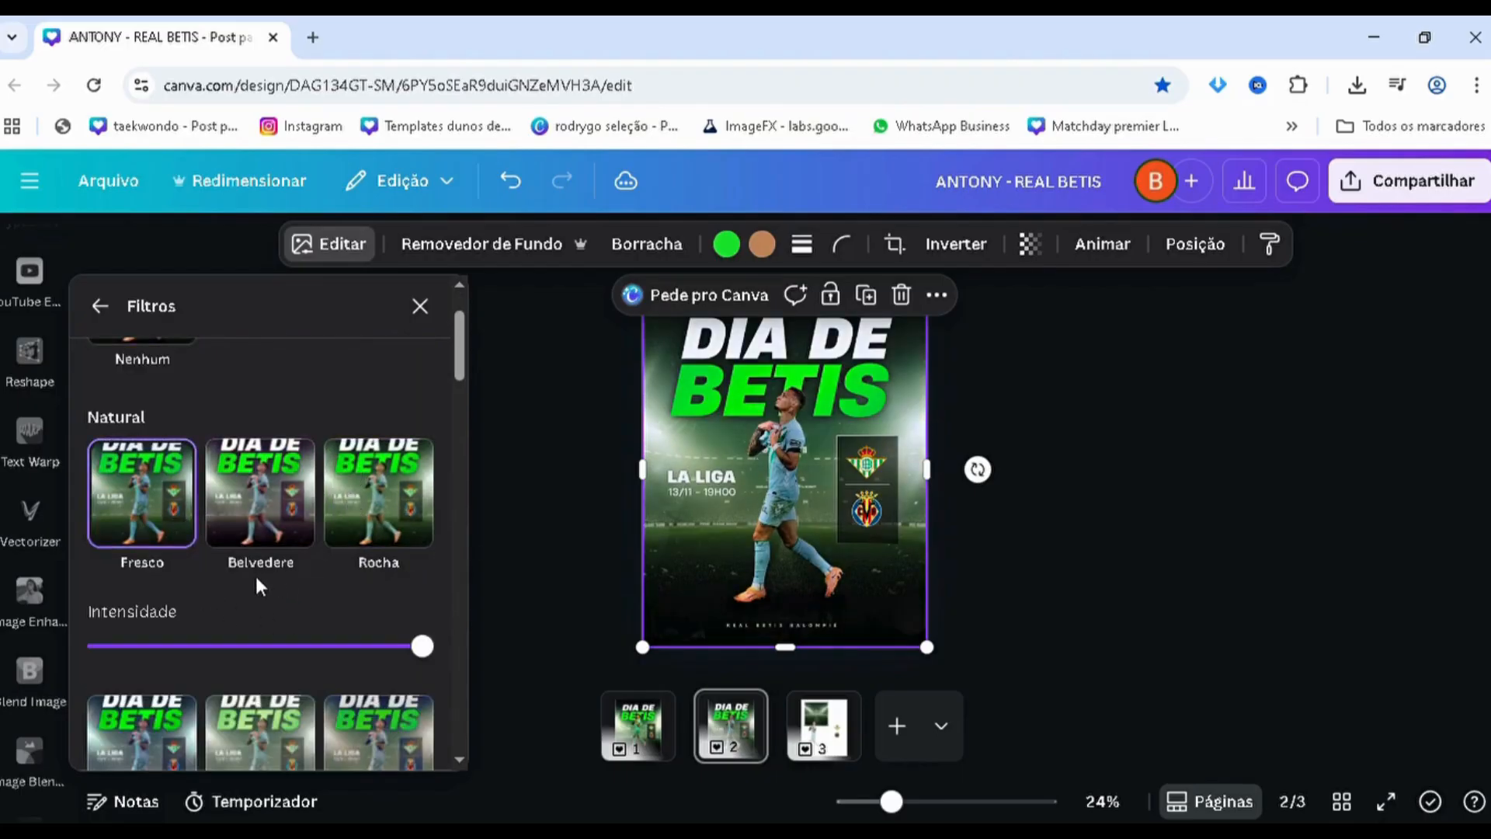
Apply the Extremo filter from the Vivid group to the poster image and lower its intensity to roughly 30 percent
scroll(248, 598, "down", 10)
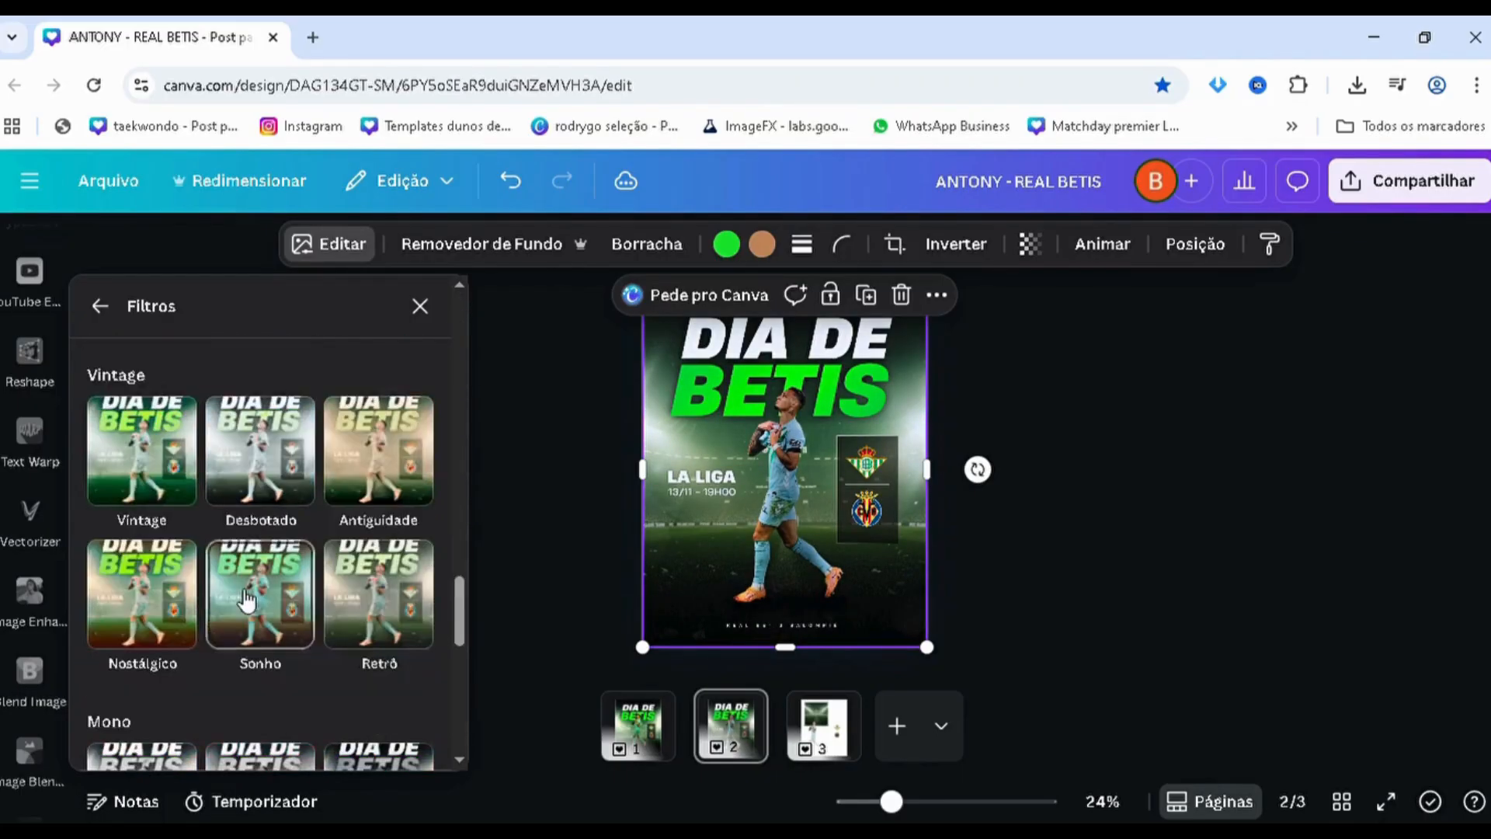
scroll(247, 600, "down", 5)
scroll(247, 600, "up", 8)
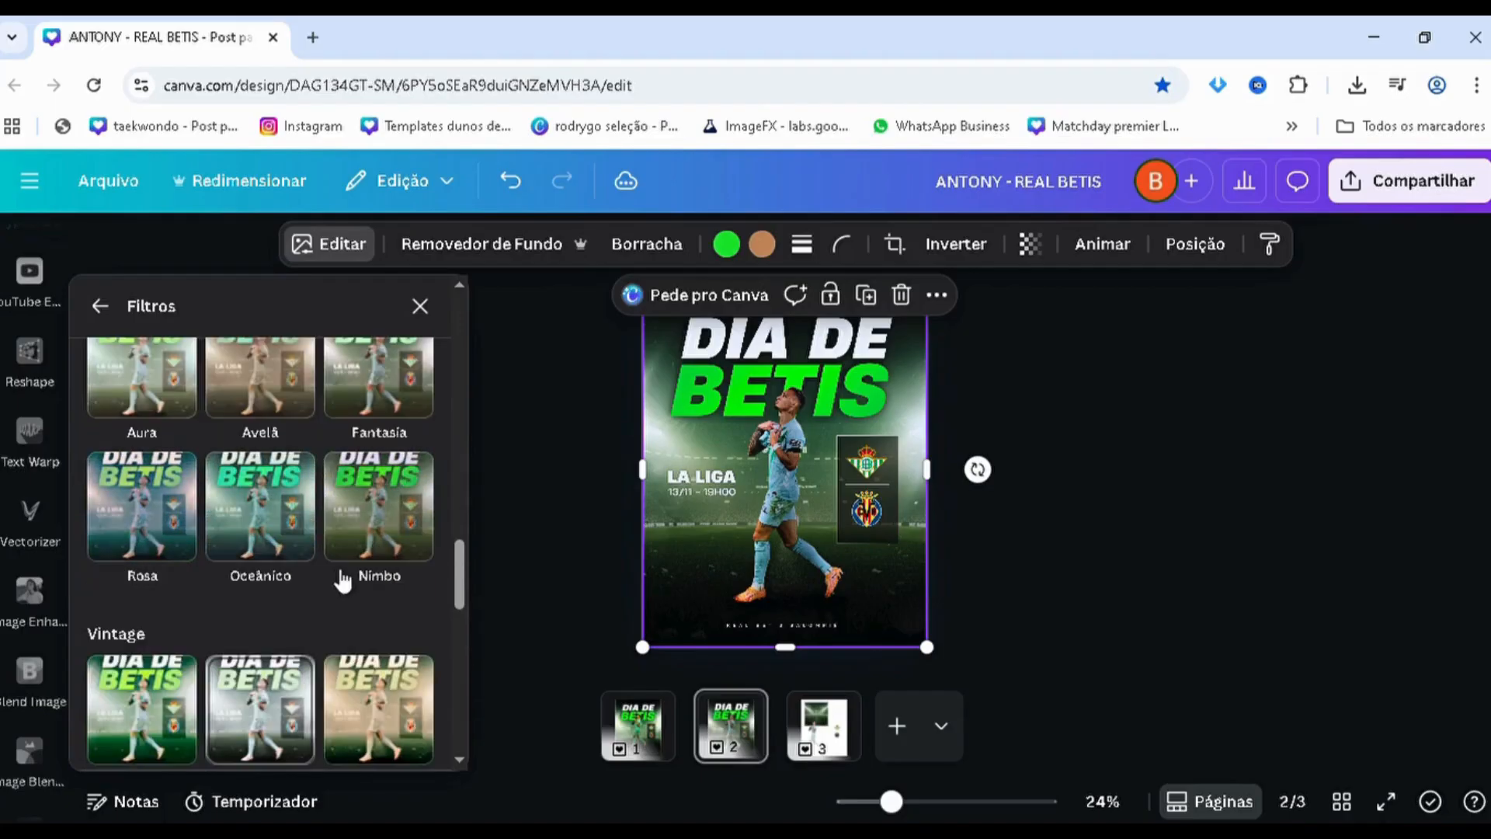
scroll(365, 606, "up", 6)
left_click(398, 630)
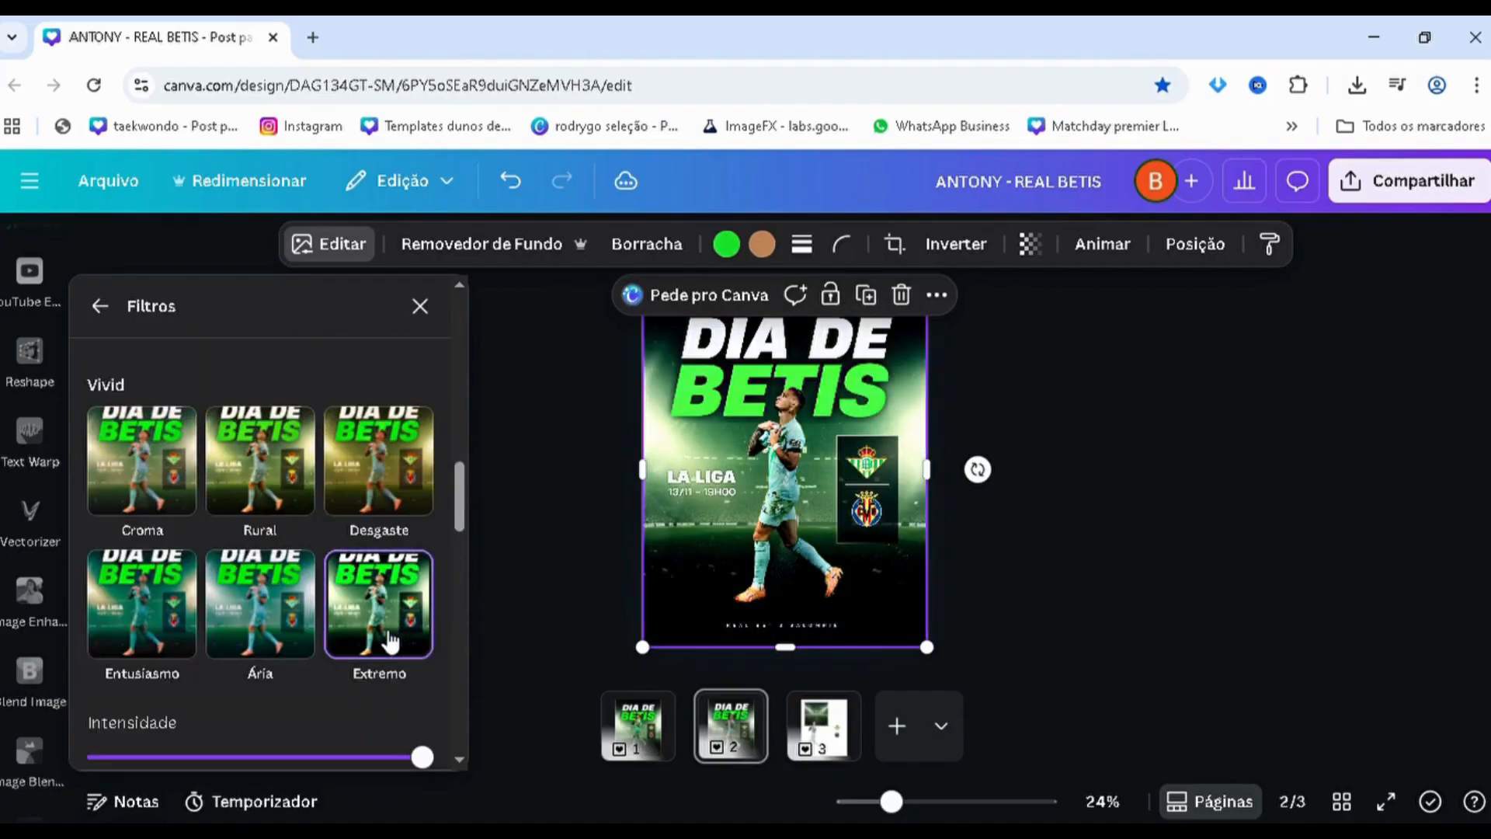
left_click(173, 757)
mouse_move(181, 765)
left_mouse_down()
mouse_move(205, 765)
mouse_move(165, 765)
mouse_move(197, 765)
left_mouse_up()
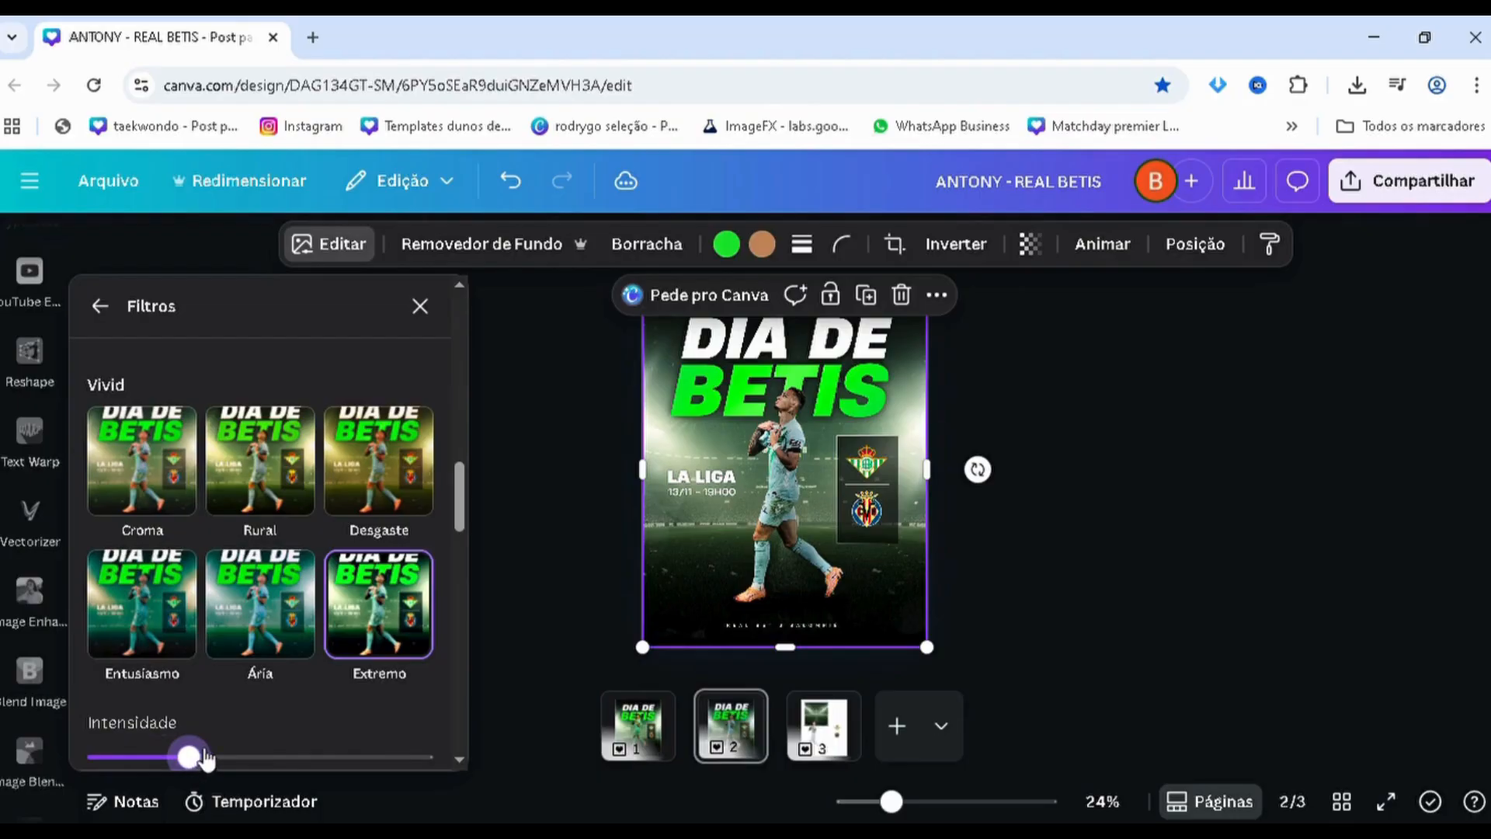
scroll(303, 695, "down", 2)
left_click(102, 314)
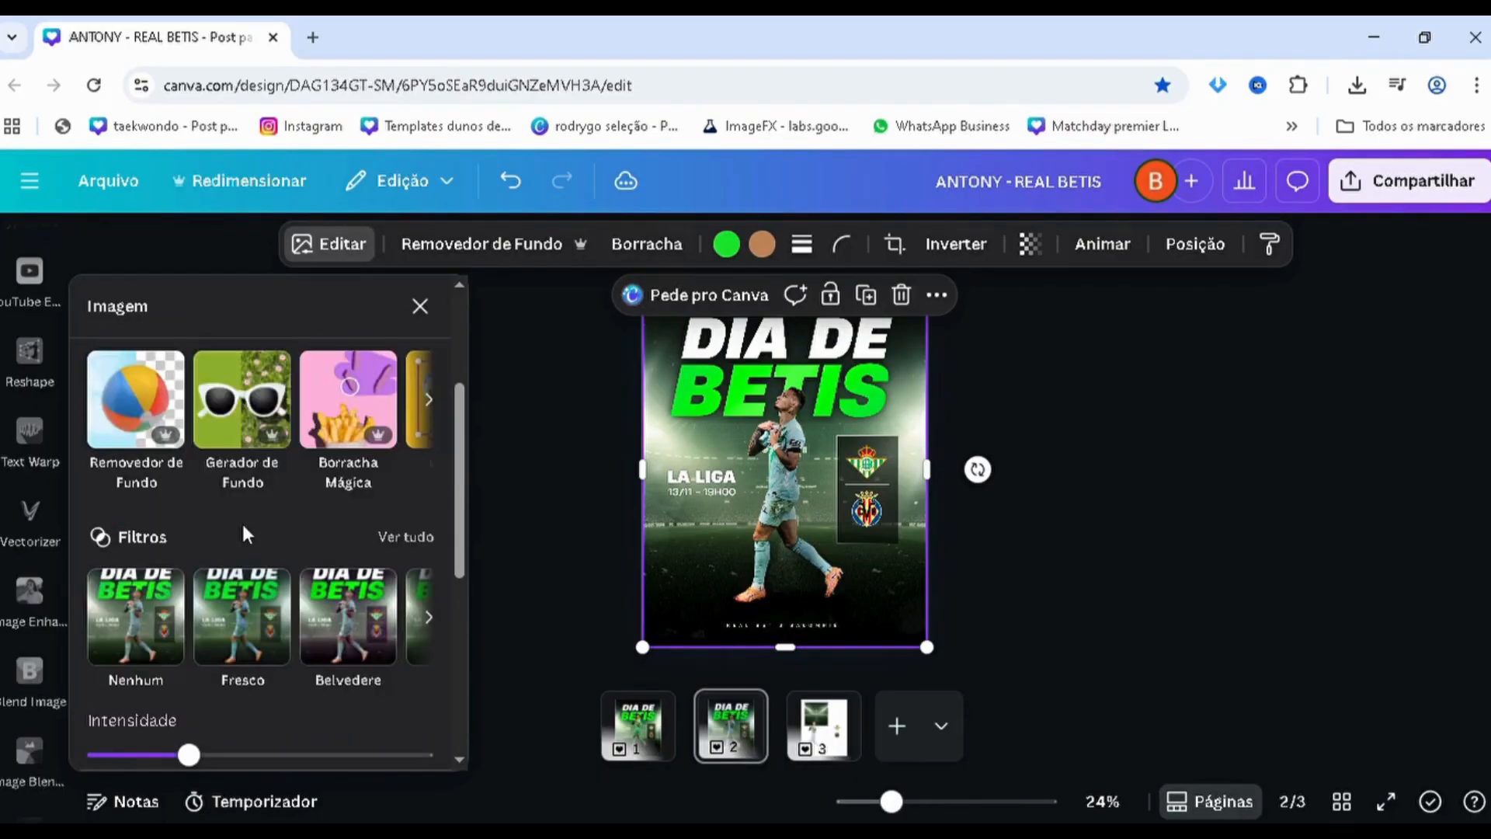
Reset the poster image's contrast and set it to 18
scroll(239, 522, "up", 3)
left_click(235, 497)
scroll(231, 558, "down", 2)
scroll(257, 582, "down", 2)
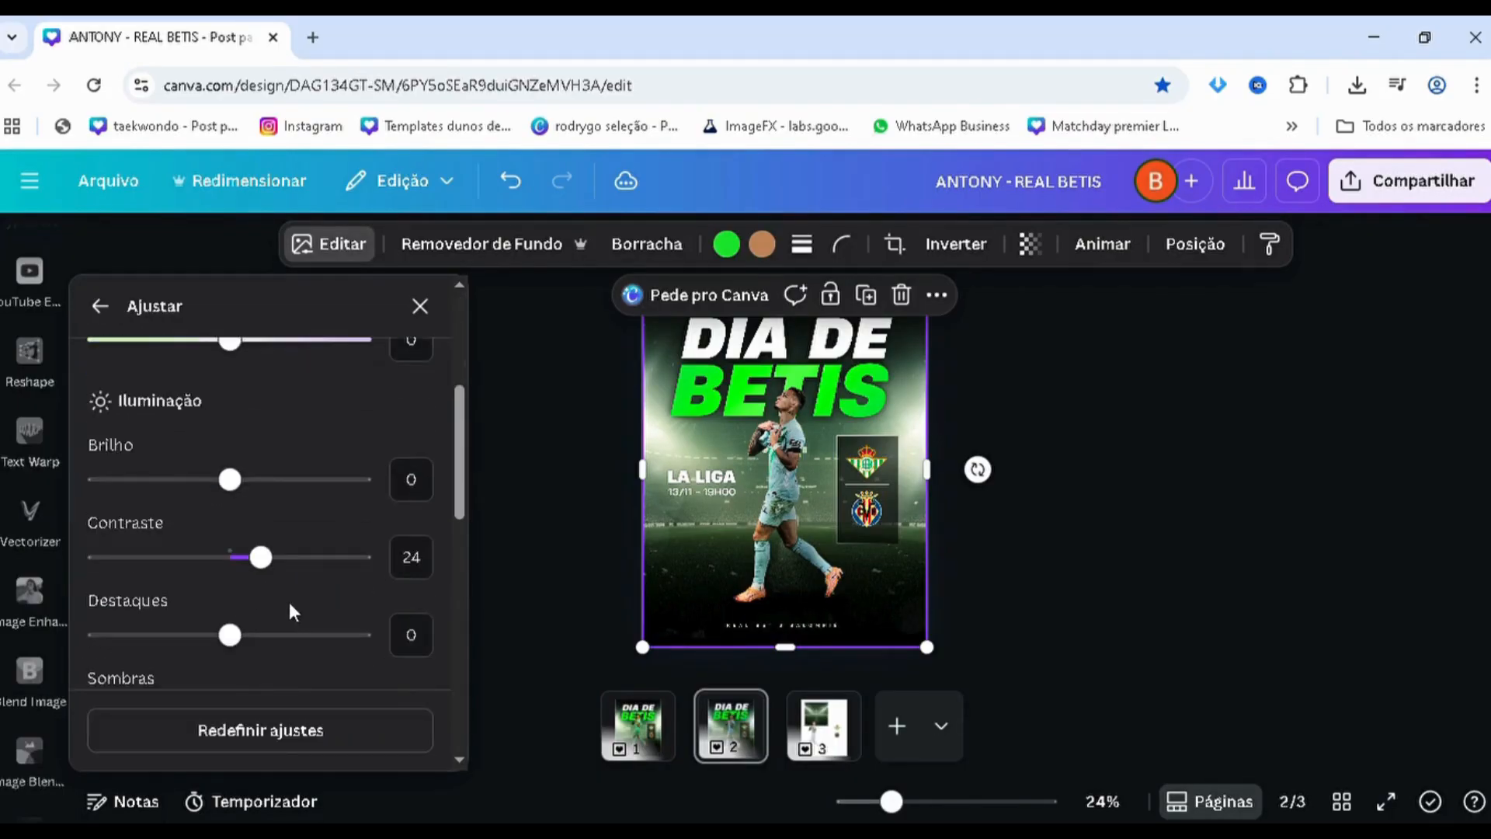
key("BackSpace")
key("BackSpace")
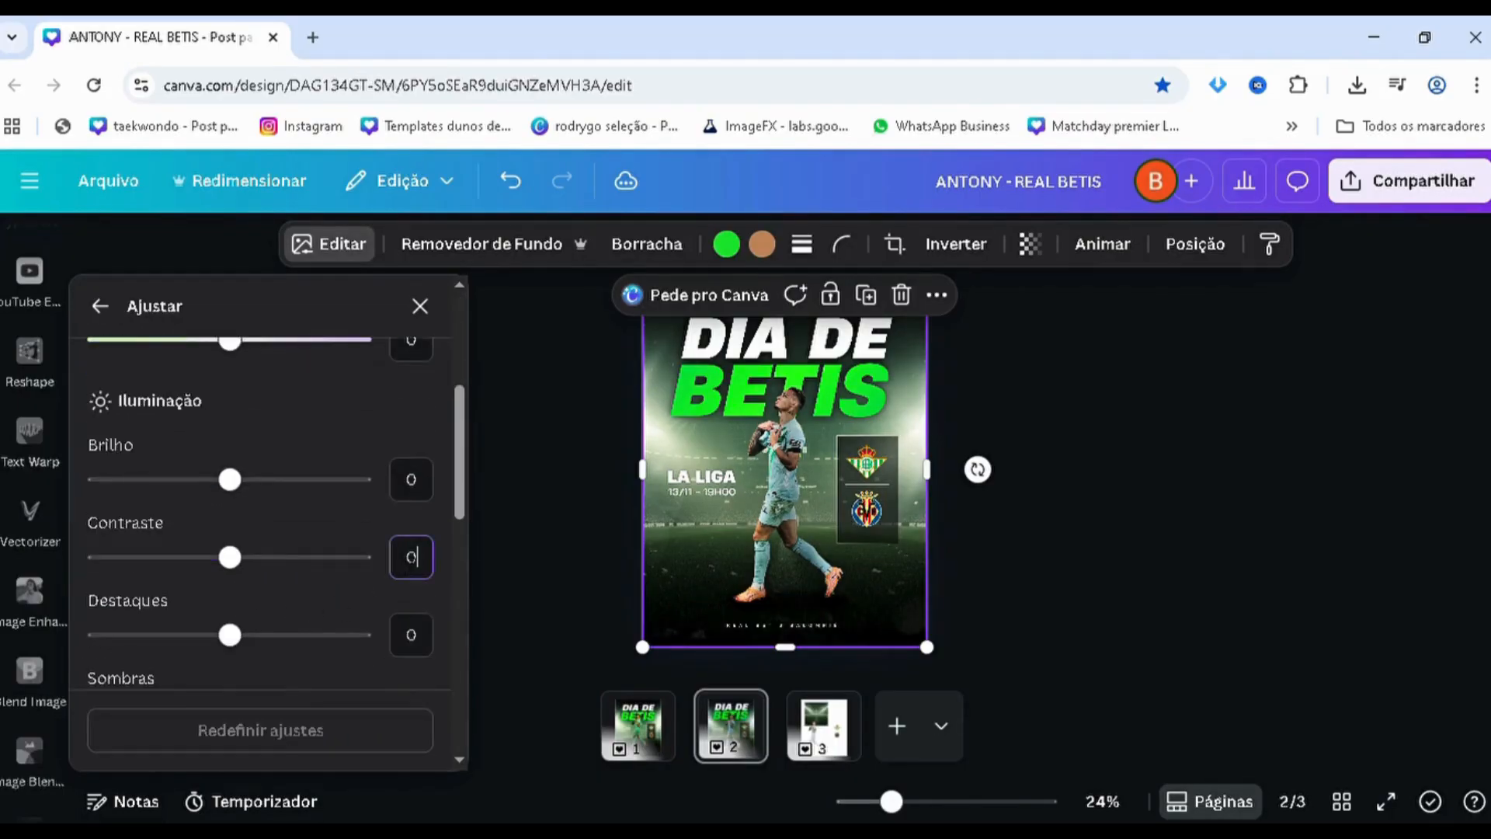
left_click(287, 563)
left_click_drag(288, 563, 253, 556)
Try a brightness of 11 on the poster image, and reset it to 0
left_click_drag(260, 480, 240, 479)
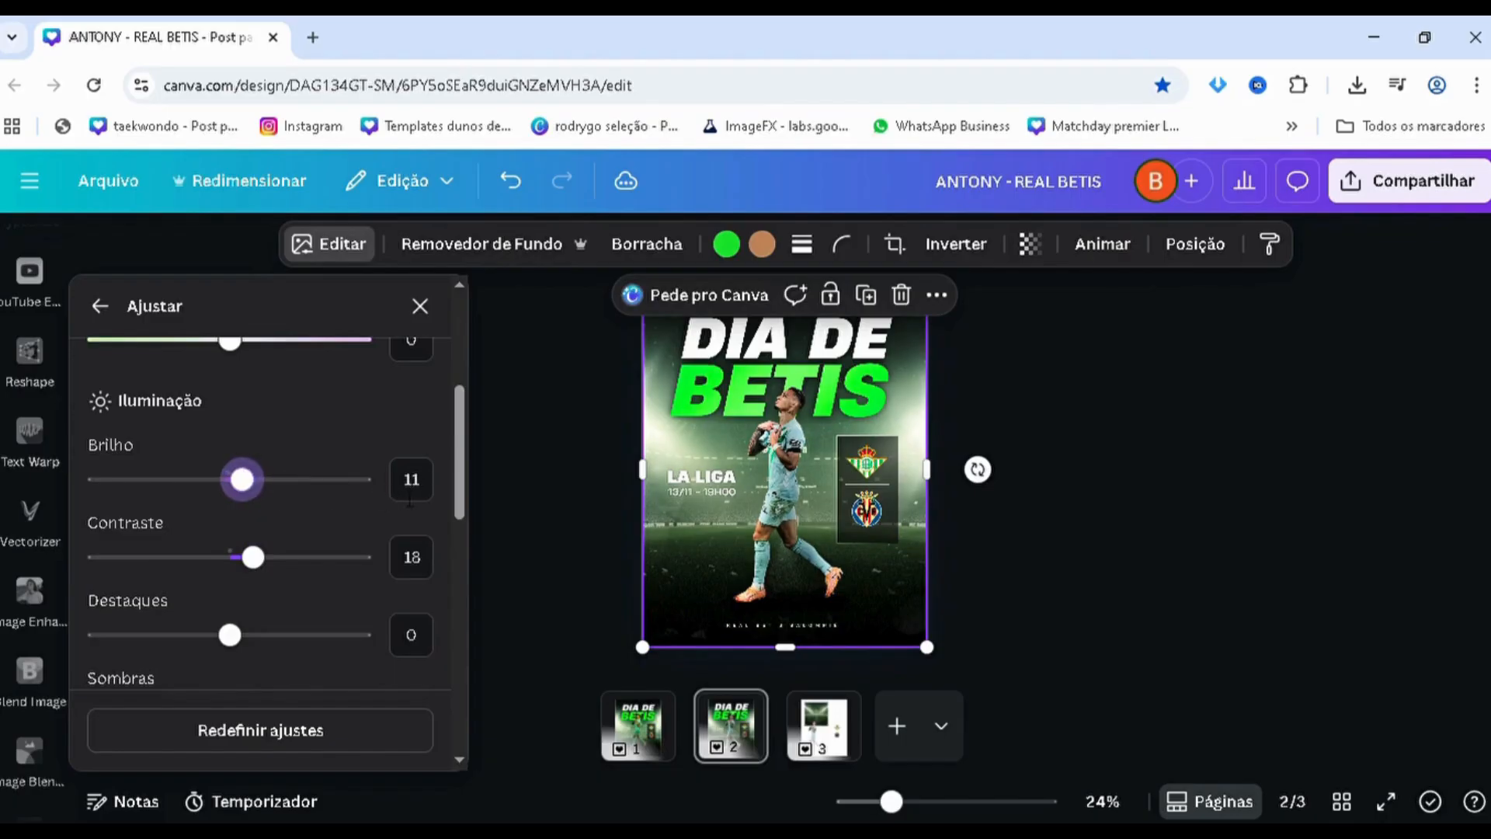
left_click(410, 486)
key("BackSpace")
key("BackSpace")
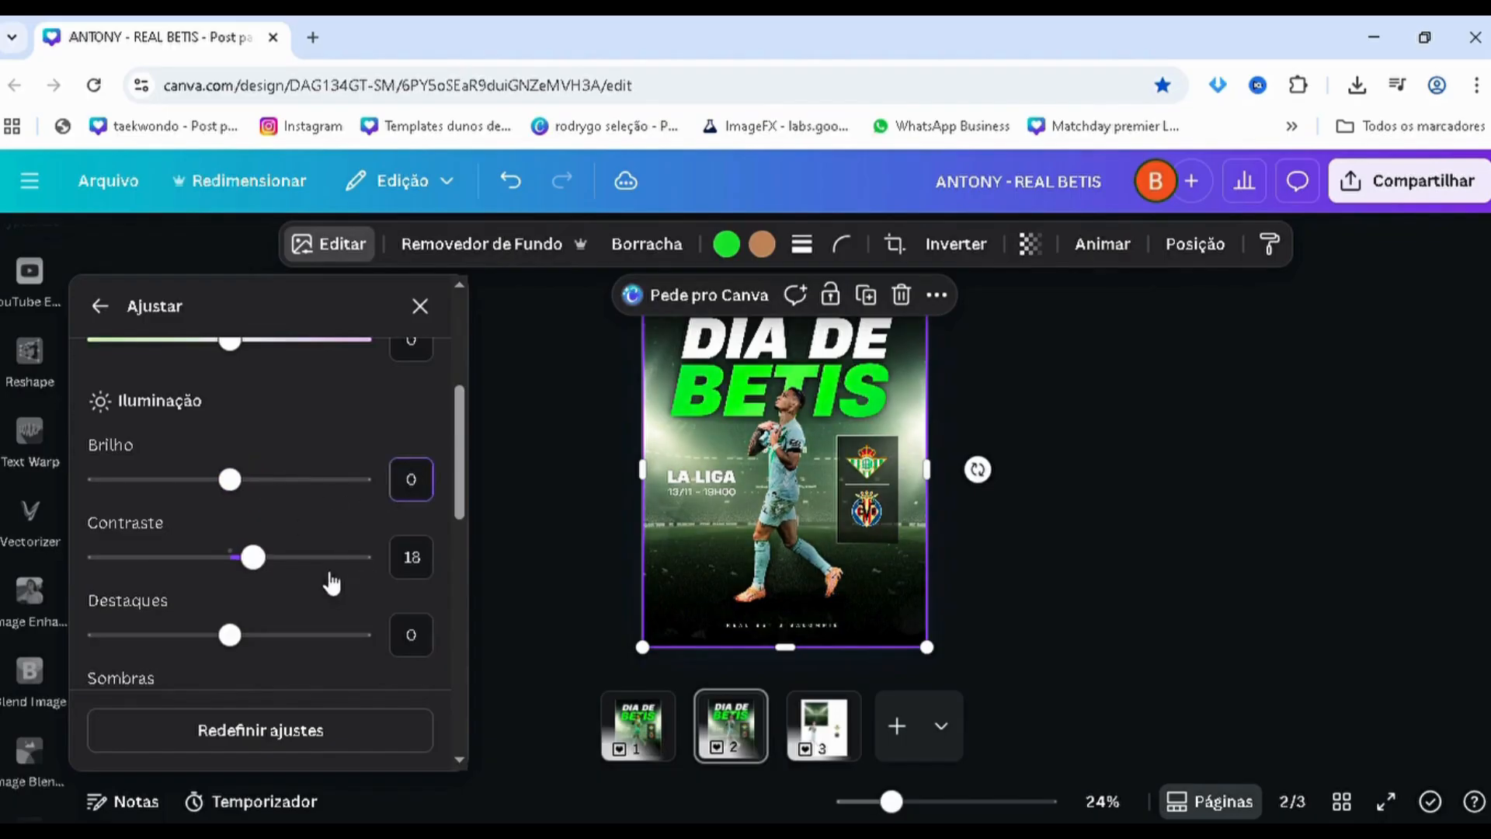
Raise the poster image's saturation slightly, set its sharpness to 15 and increase its clarity a little
scroll(264, 559, "down", 5)
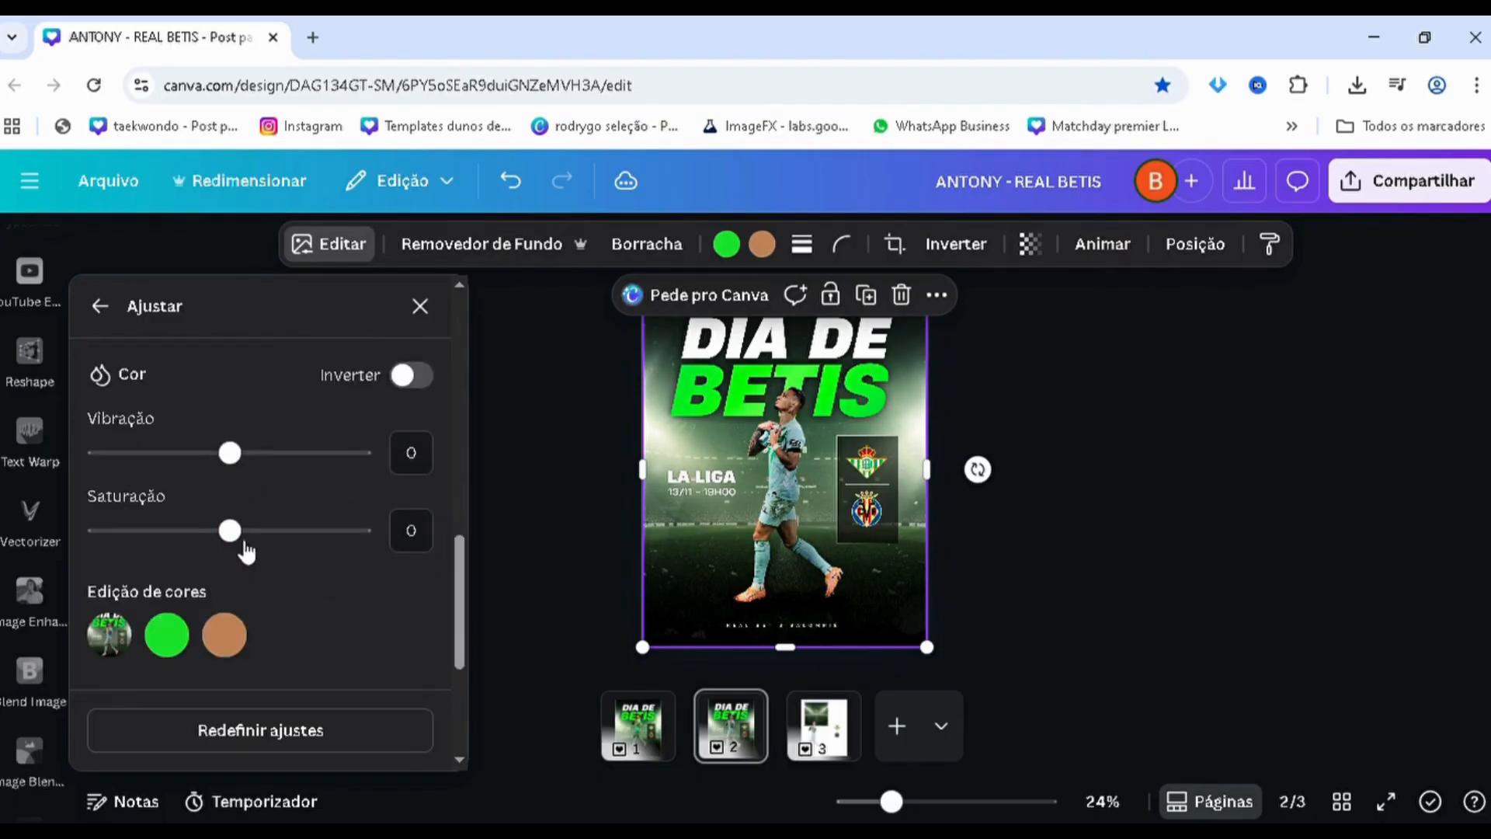
left_click_drag(229, 531, 259, 583)
scroll(259, 612, "down", 3)
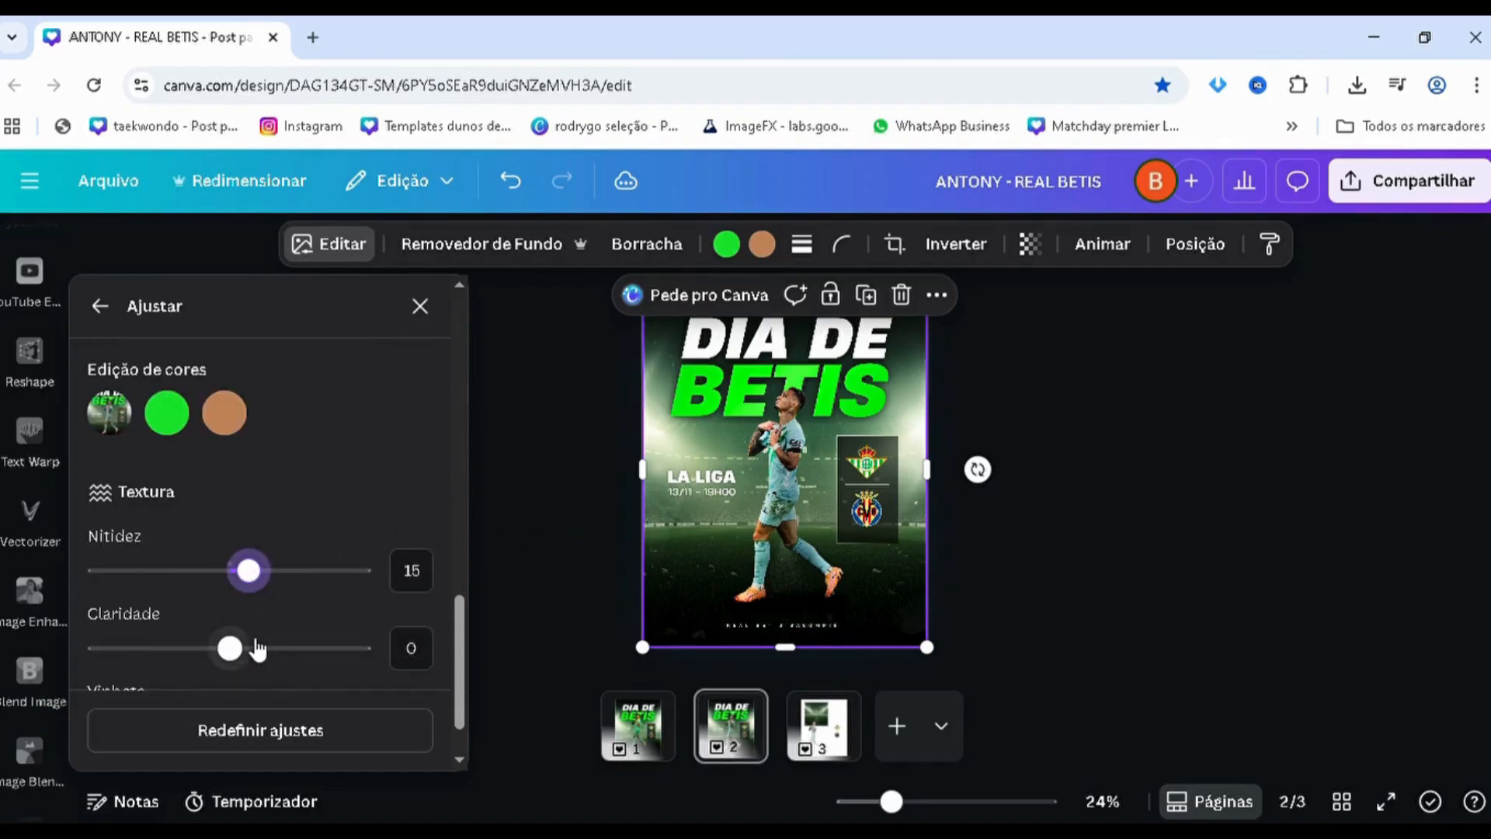
left_click_drag(233, 647, 247, 647)
scroll(295, 450, "up", 5)
scroll(295, 457, "up", 6)
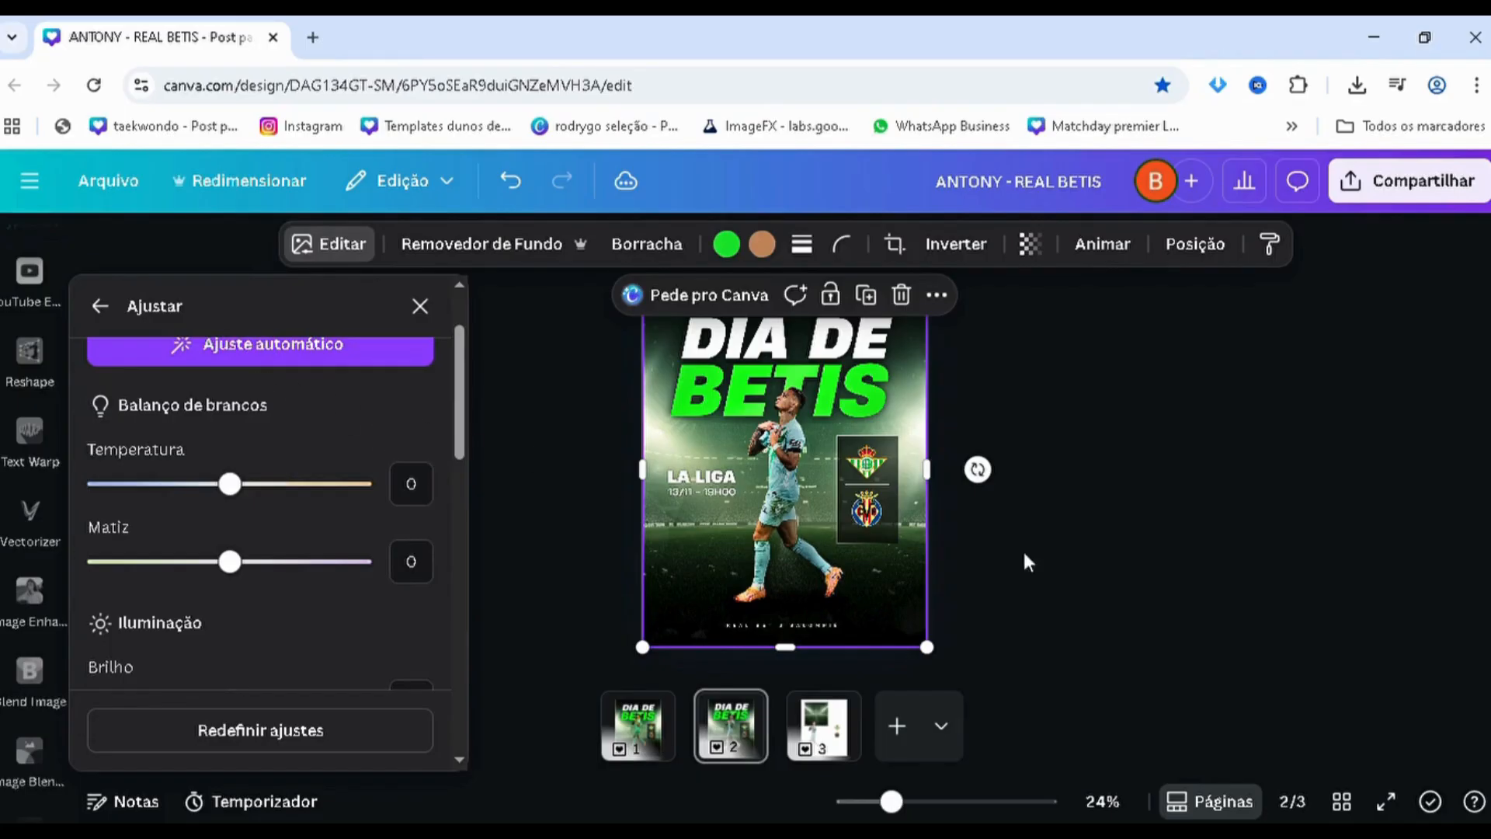
Inspect the retouched page 2 poster up close and in full, and bring up the page 1 original for comparison
left_click(1089, 398)
scroll(1088, 388, "up", 5)
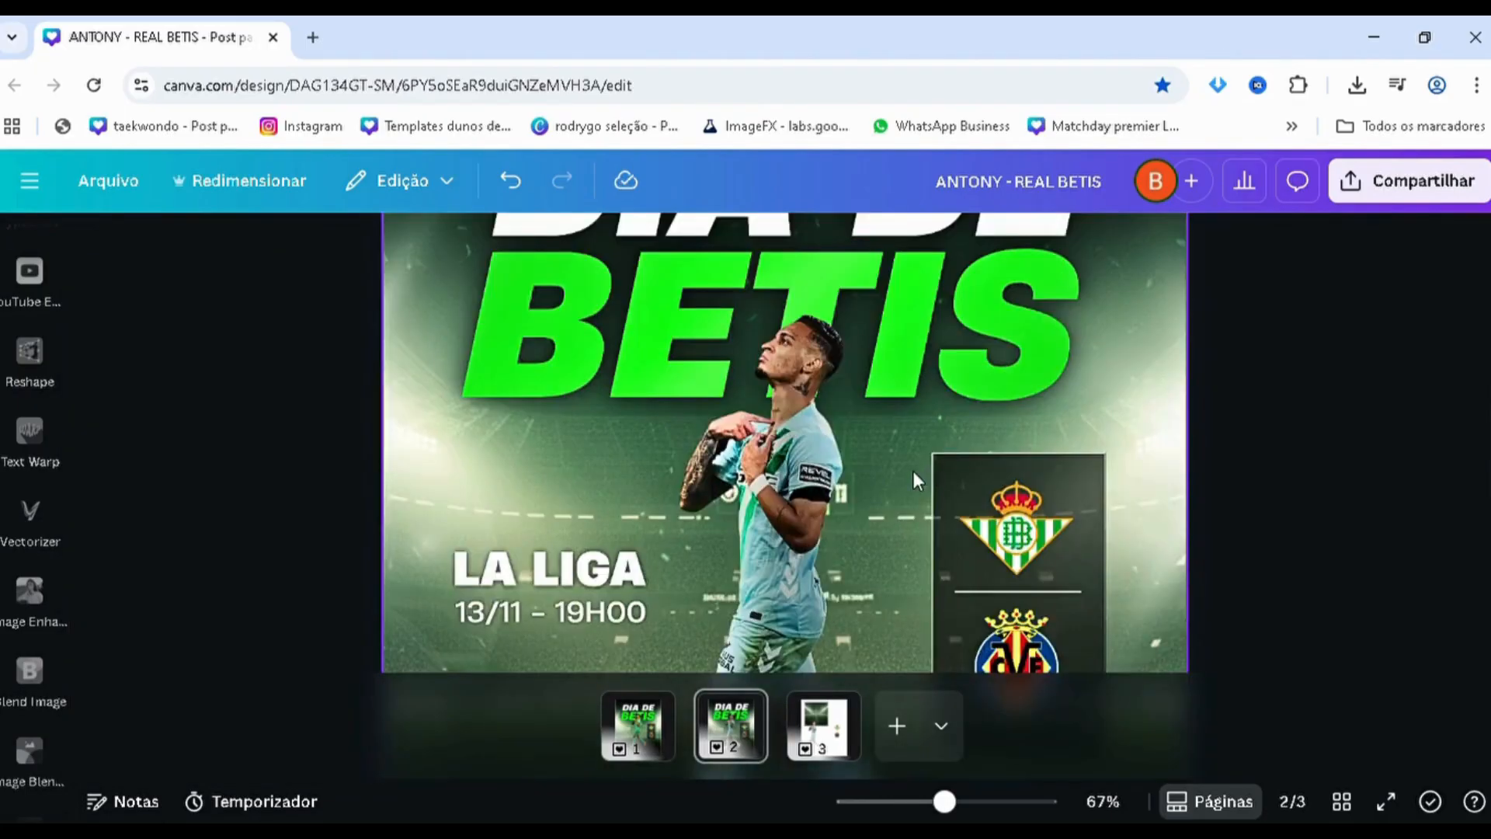
scroll(912, 471, "down", 3)
scroll(786, 486, "down", 2)
scroll(825, 437, "up", 2)
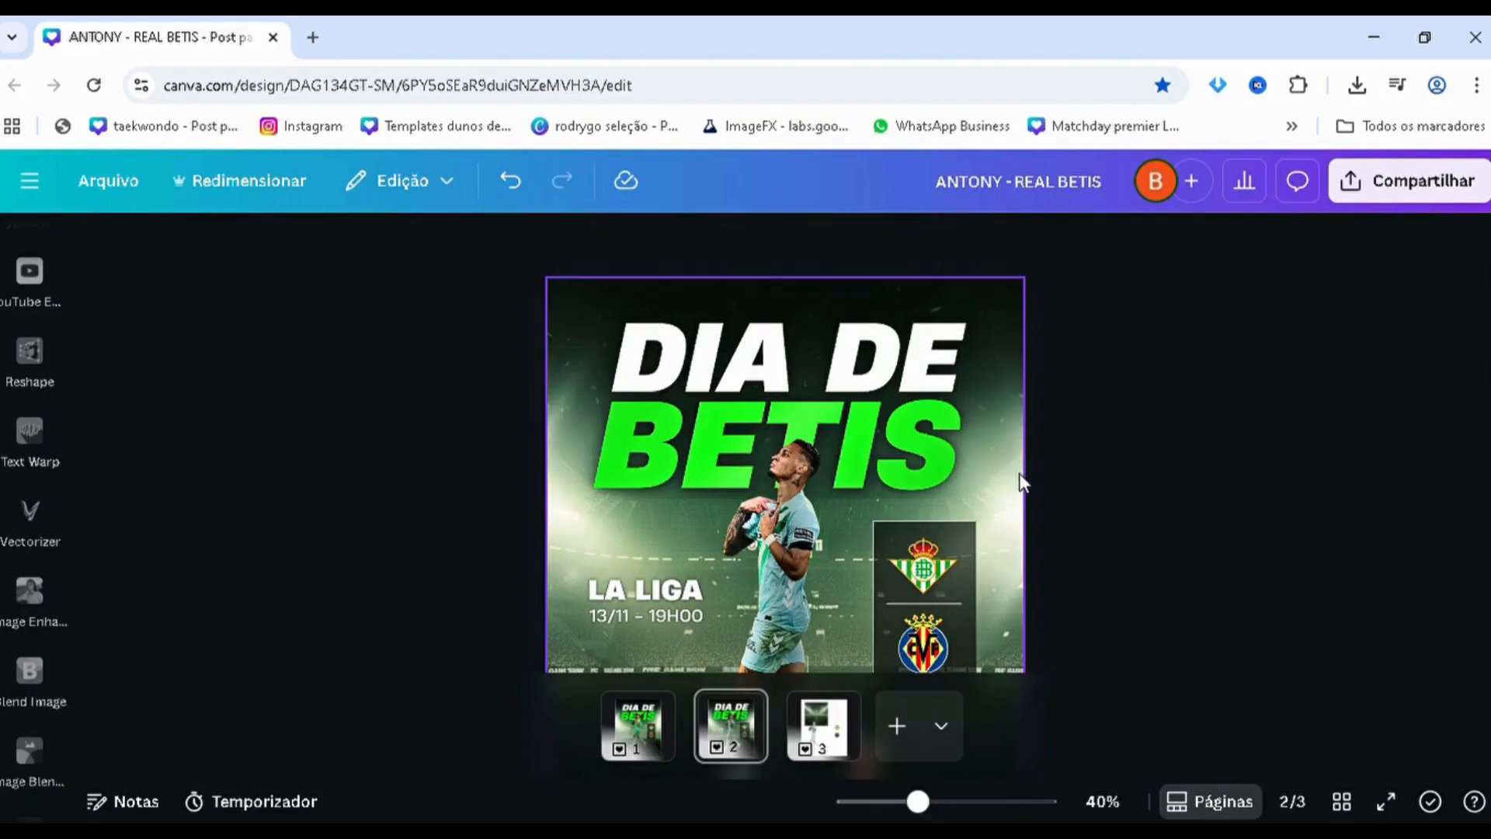
scroll(1019, 477, "down", 1)
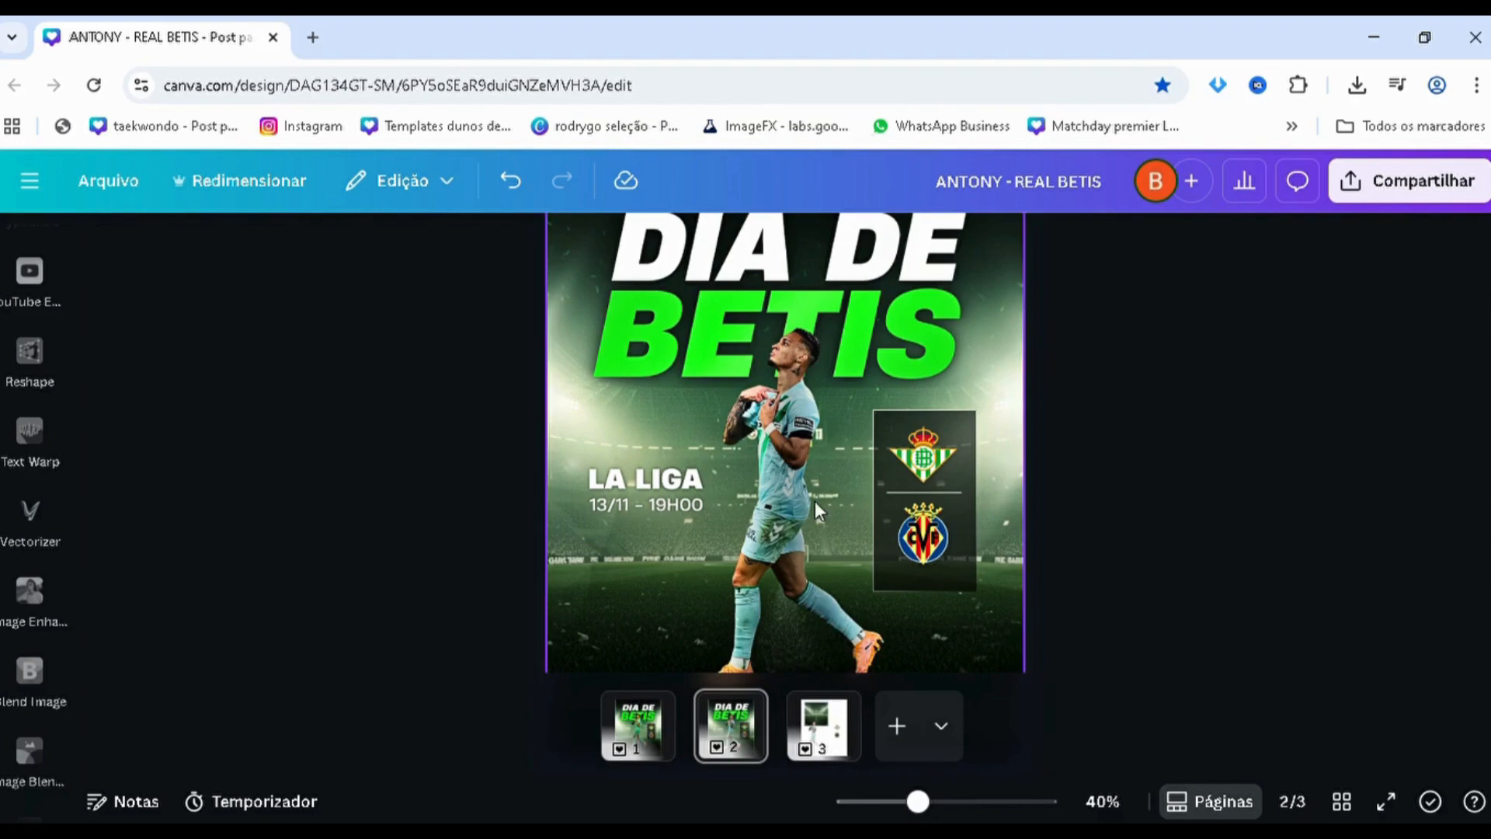
scroll(815, 513, "down", 2)
scroll(771, 502, "up", 2)
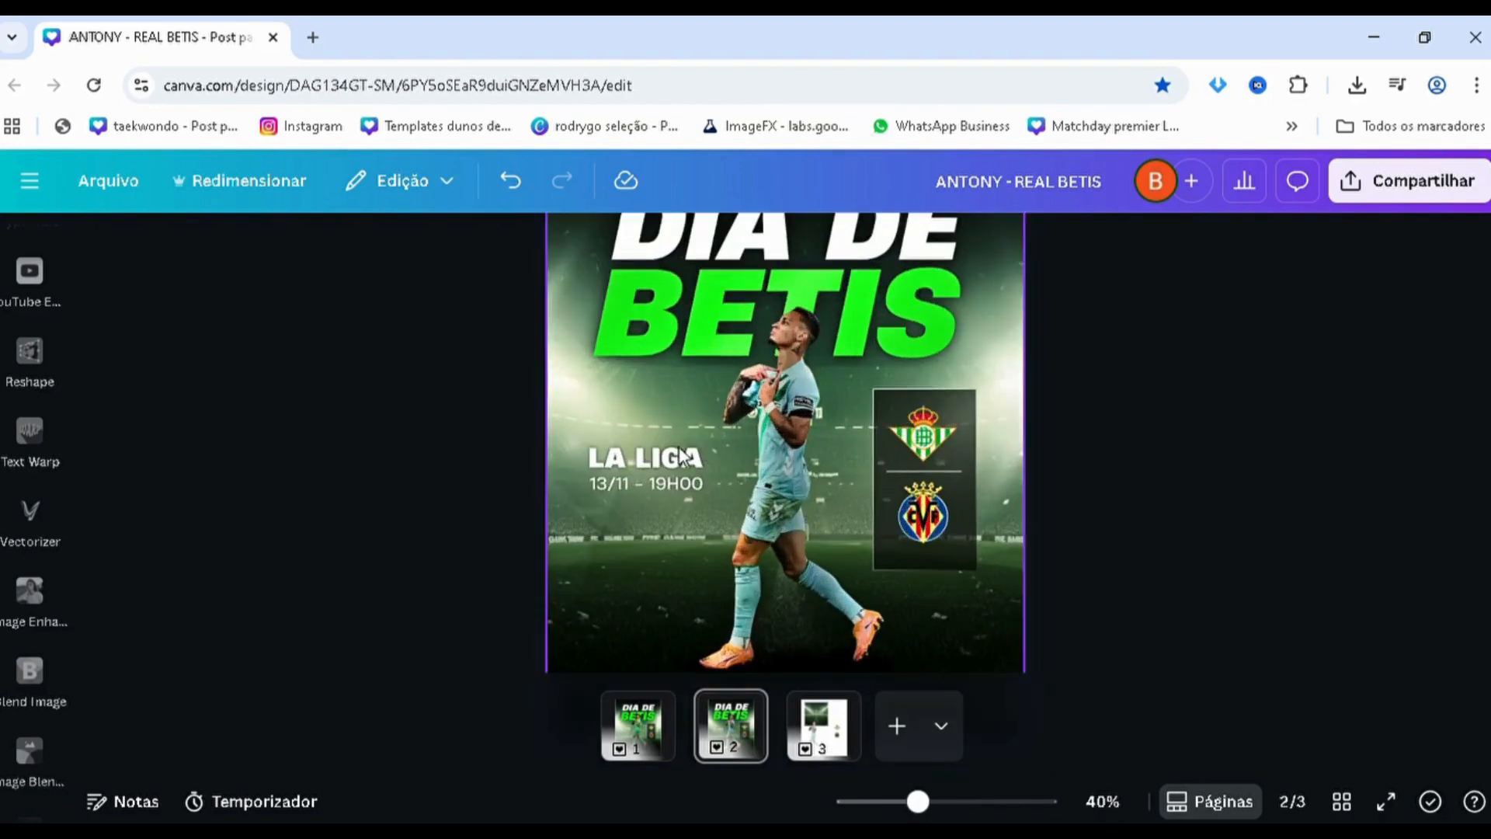
scroll(653, 556, "down", 2)
left_click(642, 734)
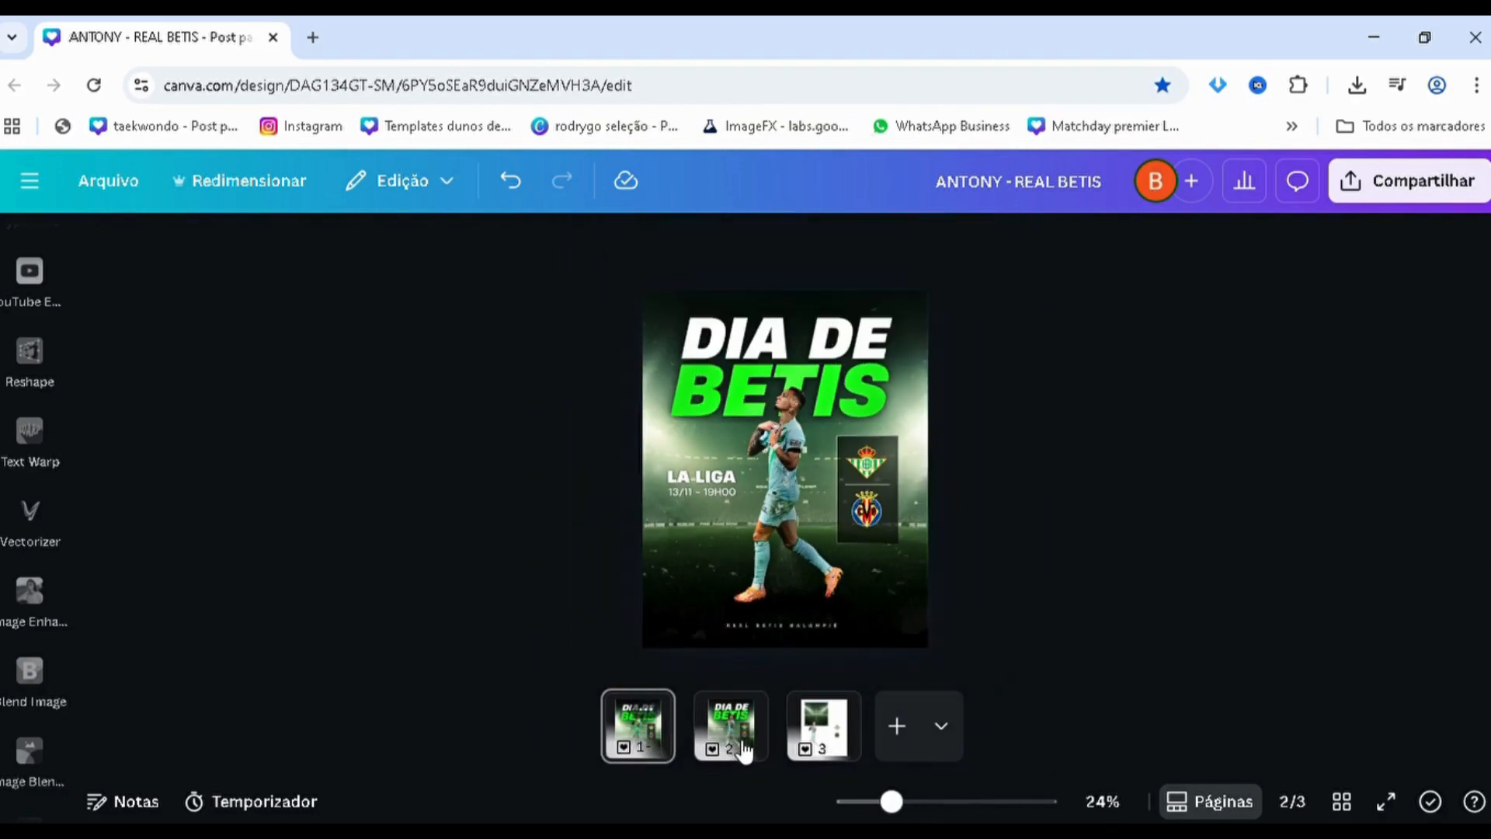
Return to page 2 and examine the finished poster's title, player, crests and footer text up close and in full
left_click(742, 746)
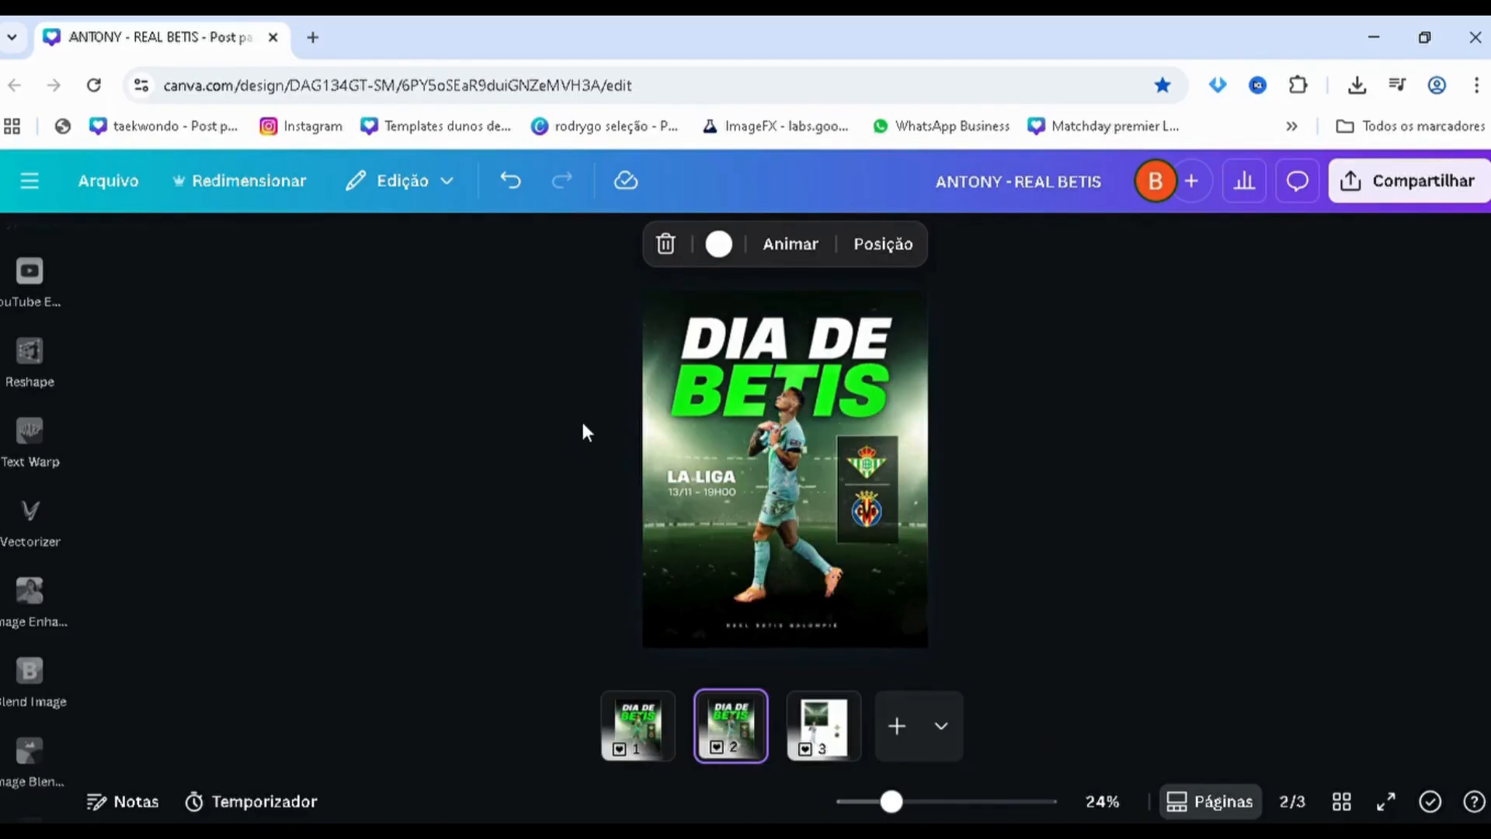
scroll(583, 423, "up", 2)
scroll(647, 371, "up", 1)
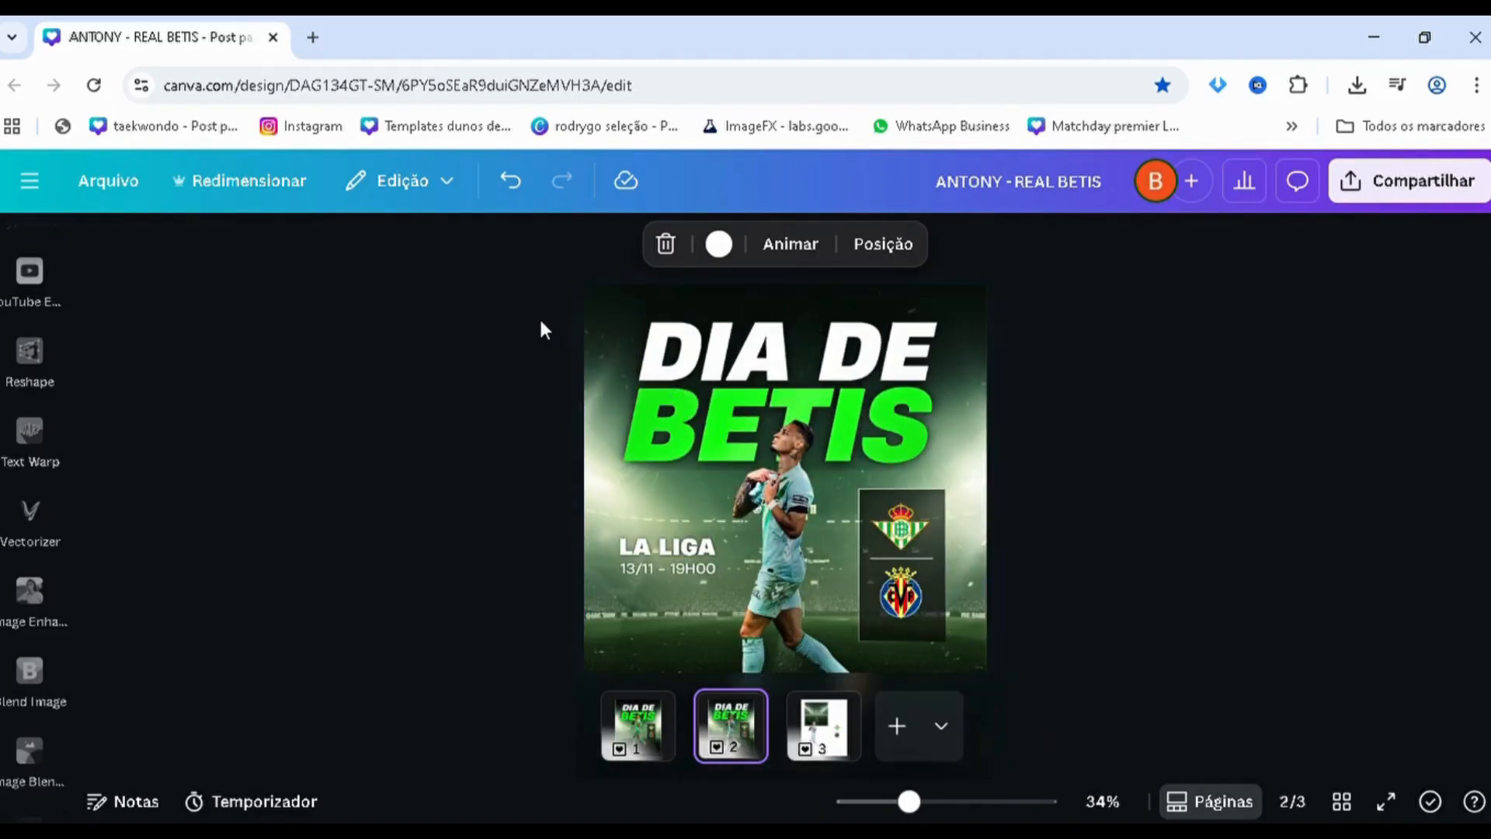
scroll(543, 326, "up", 3)
left_click(553, 400)
left_click(1252, 427)
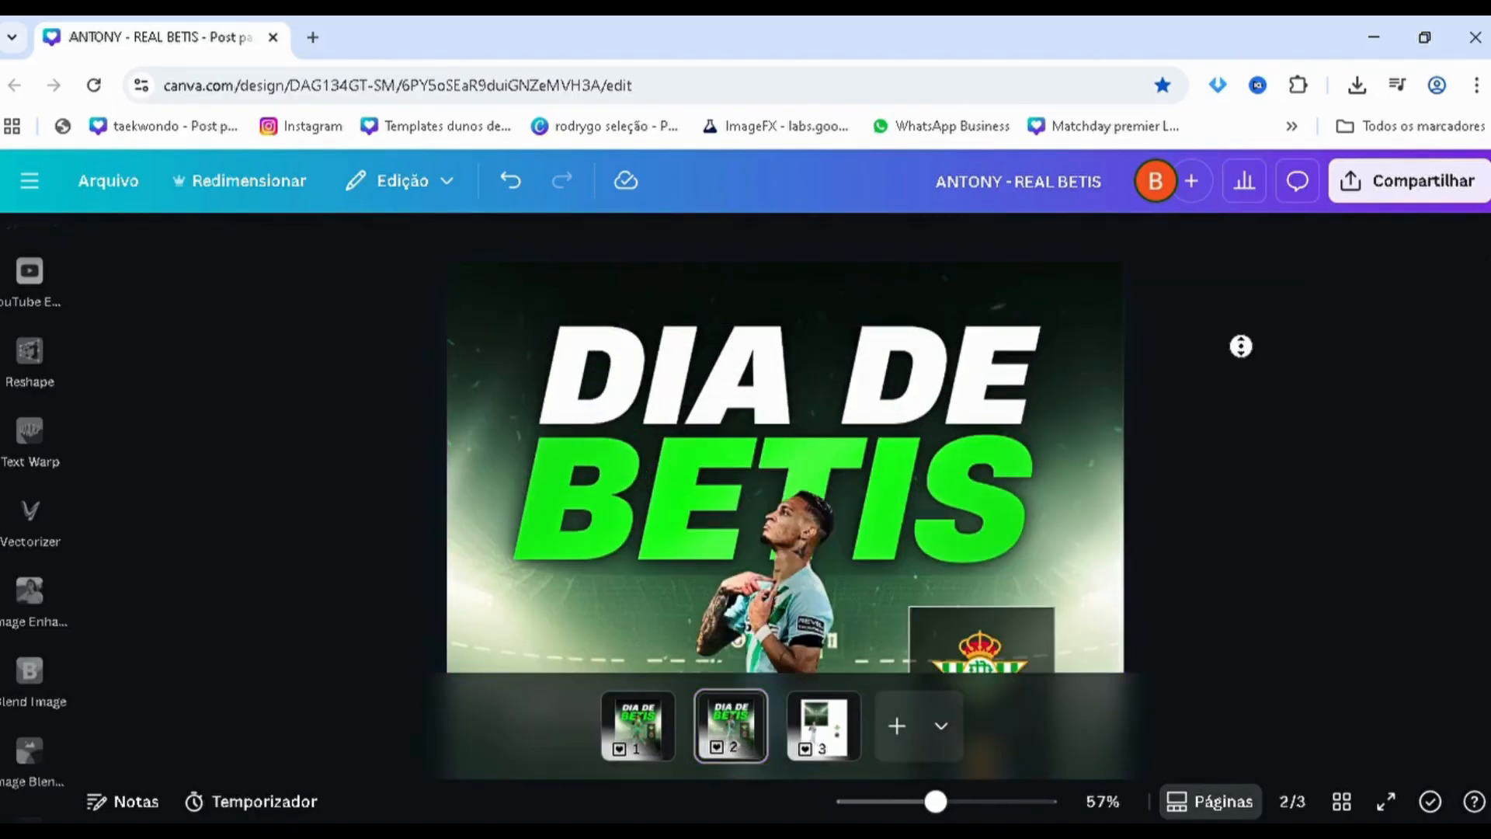
scroll(1213, 512, "down", 5)
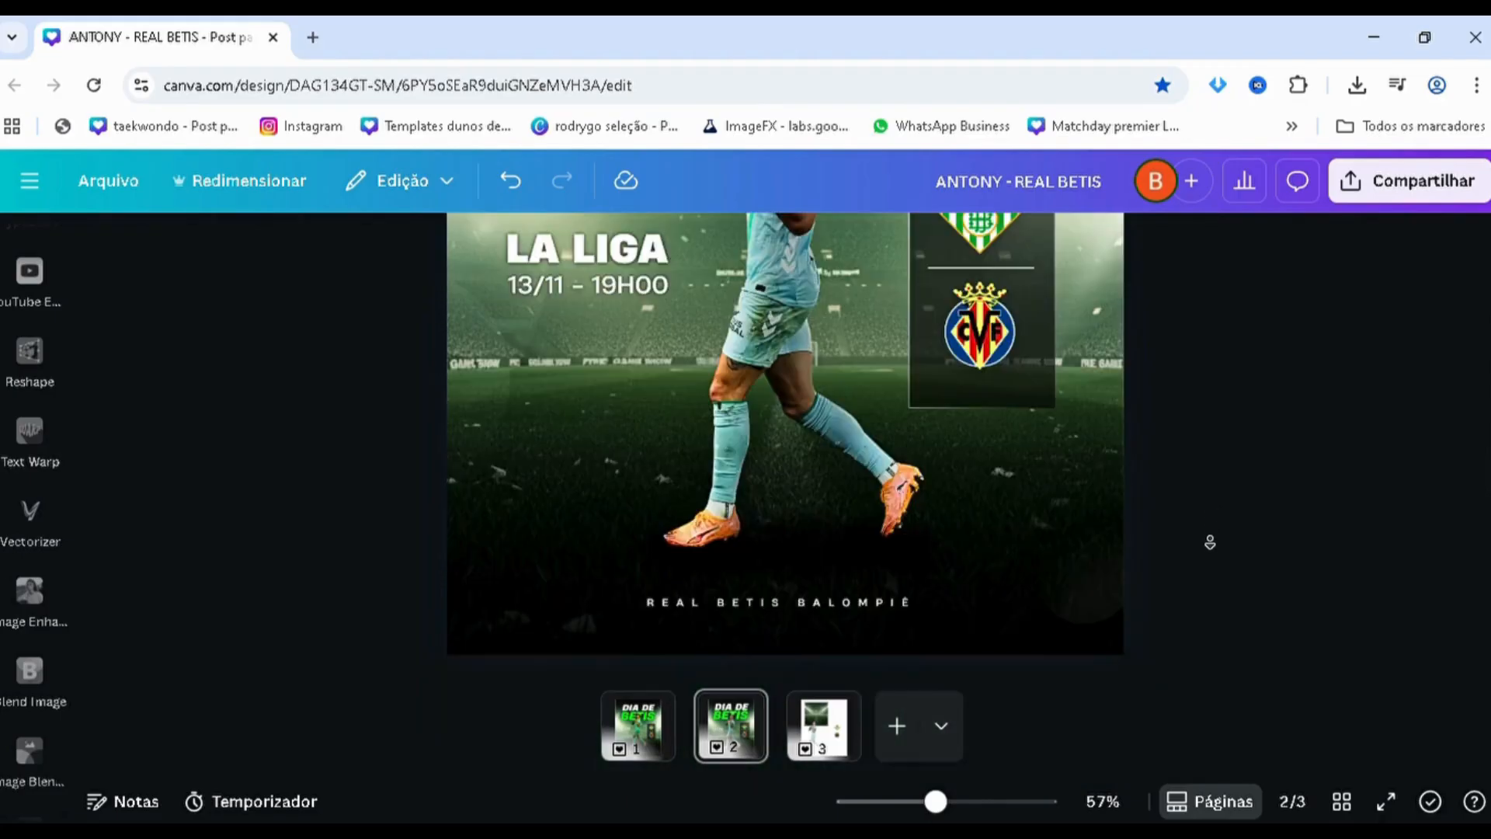
scroll(892, 505, "down", 4)
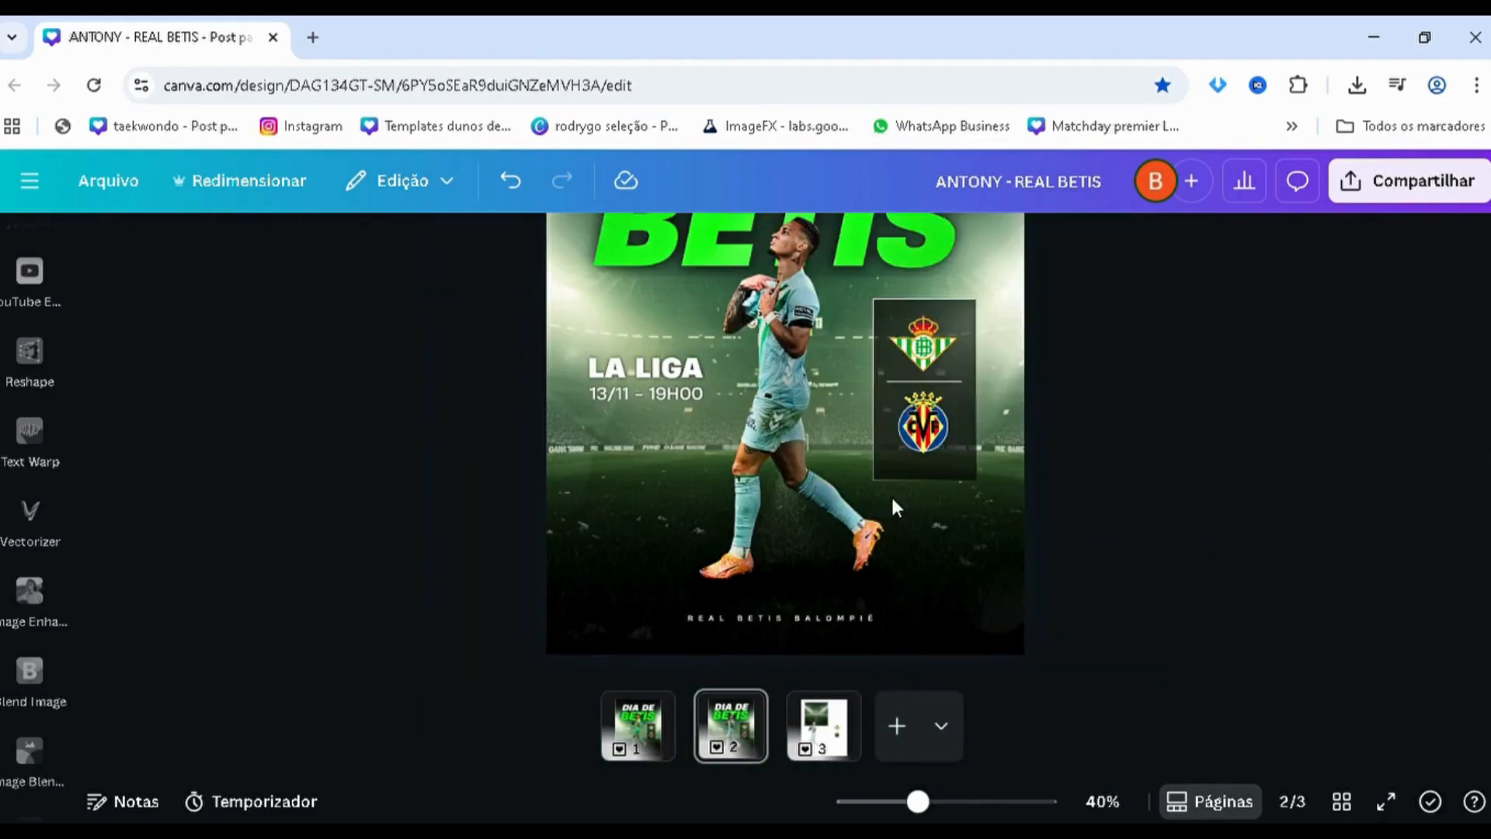
left_click(892, 519)
left_click_drag(892, 519, 618, 519)
left_click(553, 435)
scroll(553, 437, "up", 2)
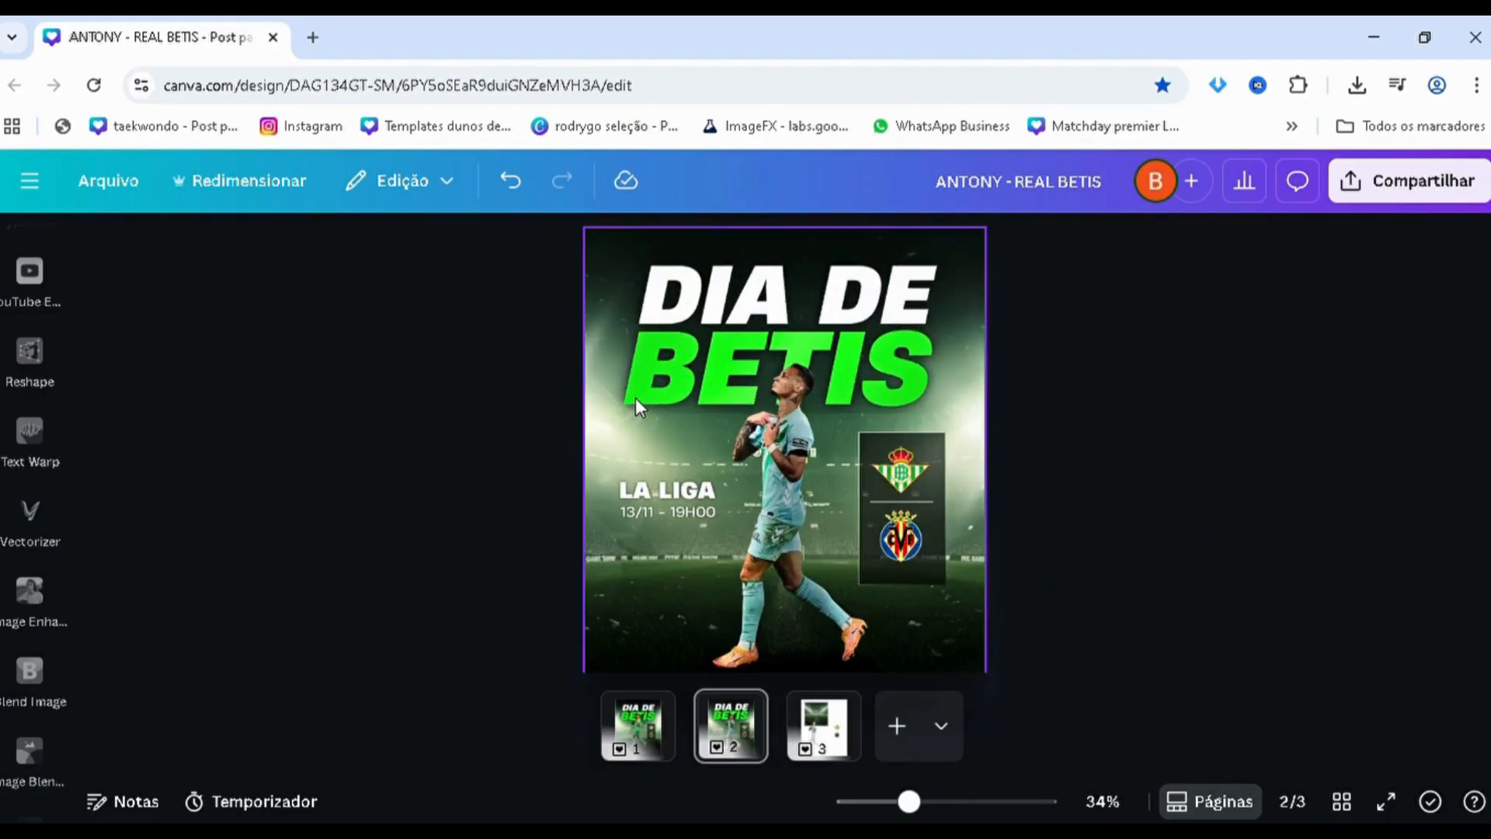